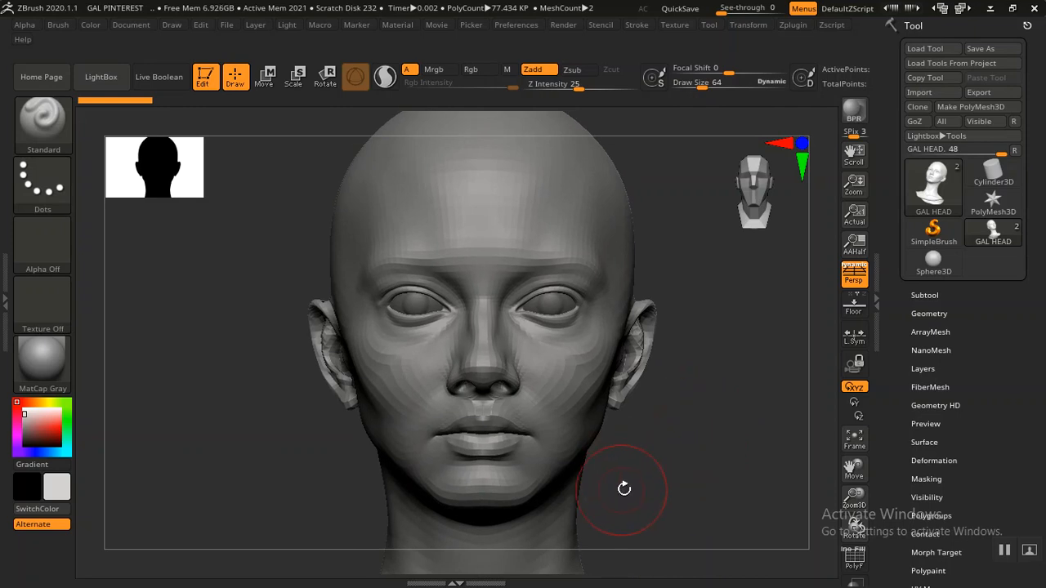
- Switch the interface to the compact_UI_brush_materials layout and raise the head mesh to subdivision level 6
left_click_drag(745, 433, 700, 402)
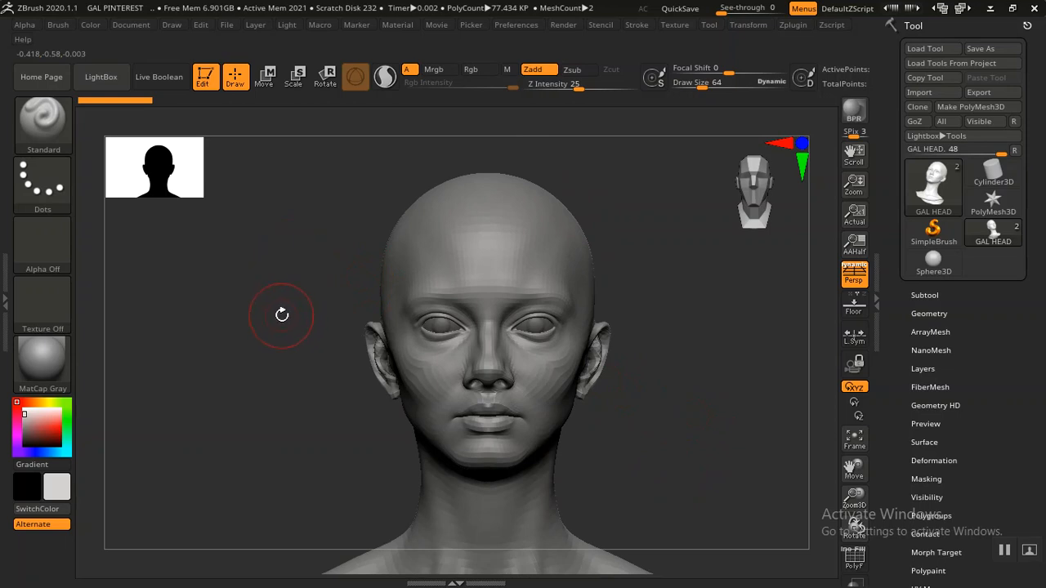
left_click(930, 313)
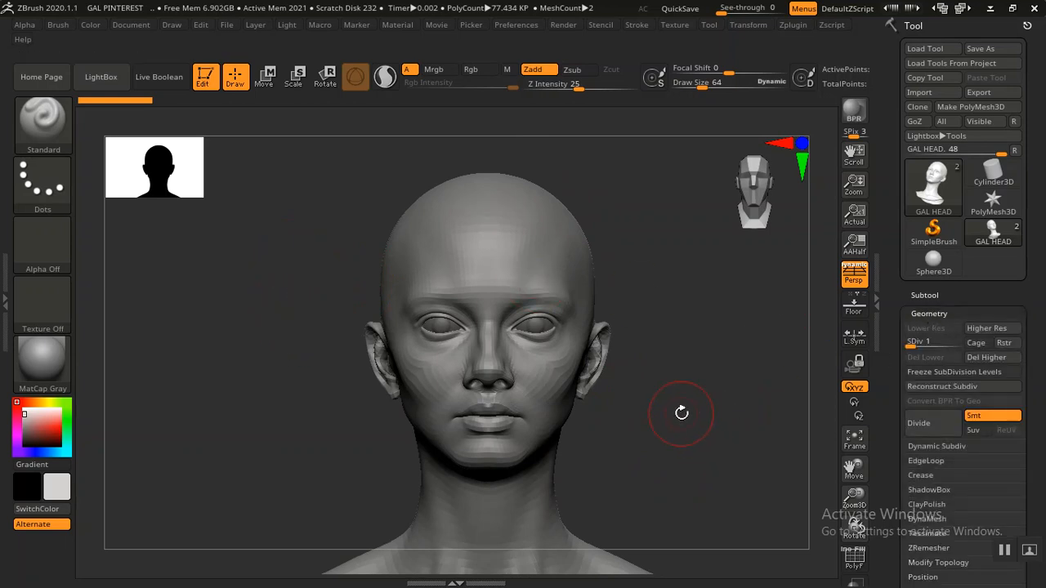
left_click(963, 8)
left_click(963, 8)
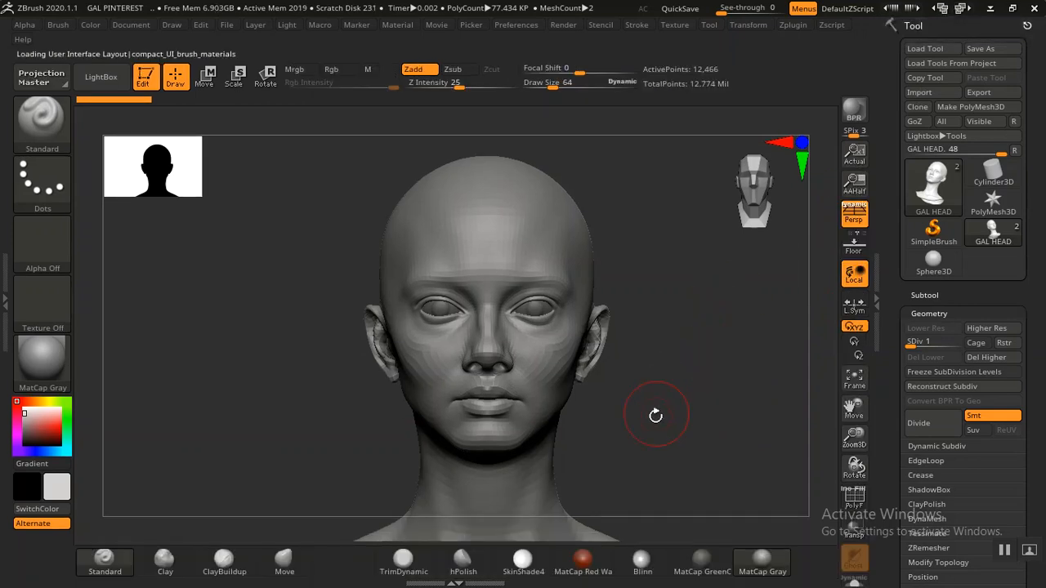
mouse_move(689, 389)
left_mouse_down("alt")
mouse_move(689, 402)
mouse_move(684, 379)
left_mouse_up("alt")
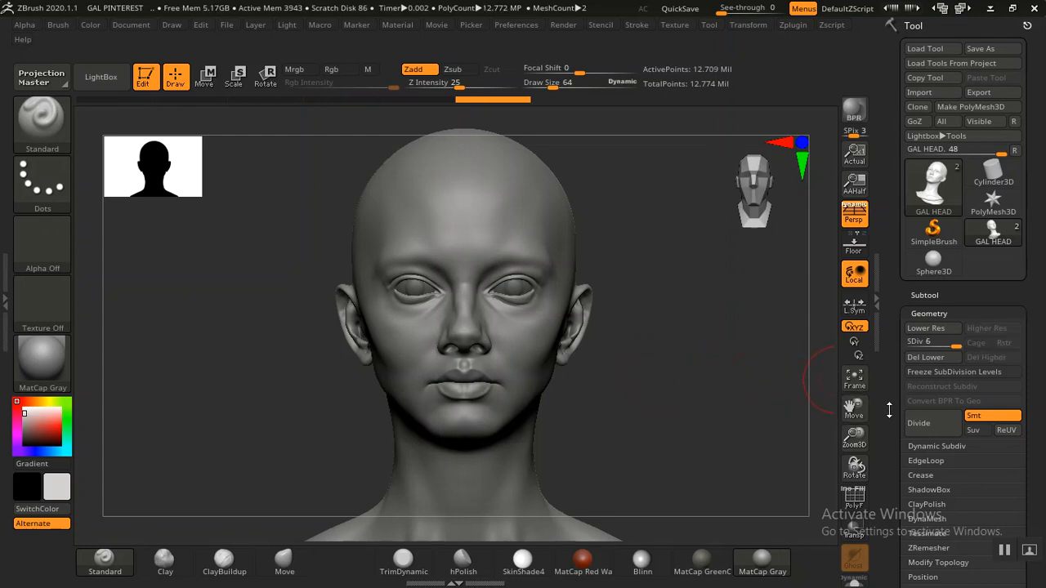
- Add a new sculpting layer after EAR HOLES and name it SKIN PORE BASE
scroll(889, 411, "down", 5)
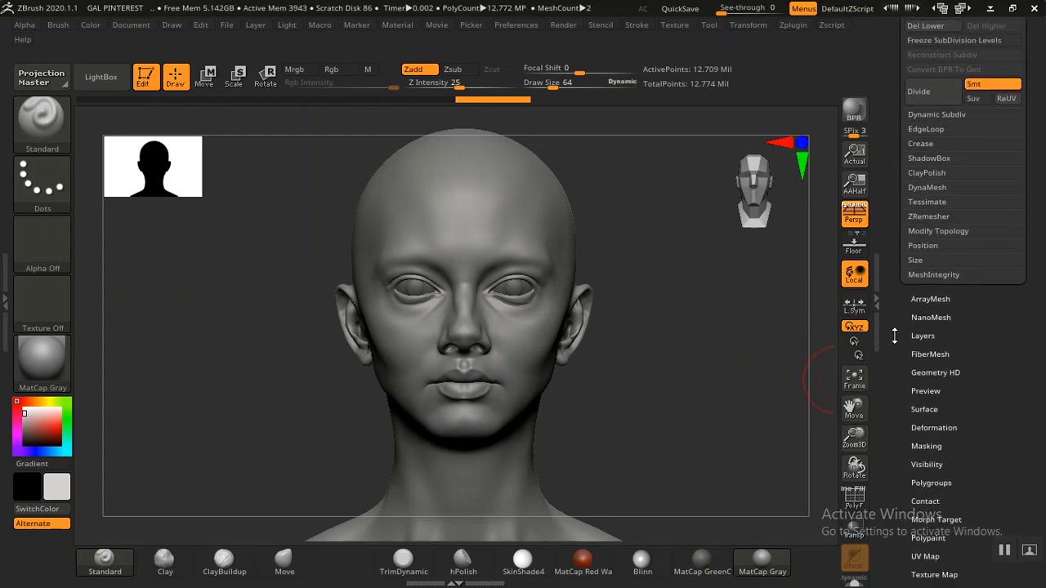
left_click_drag(897, 347, 895, 353)
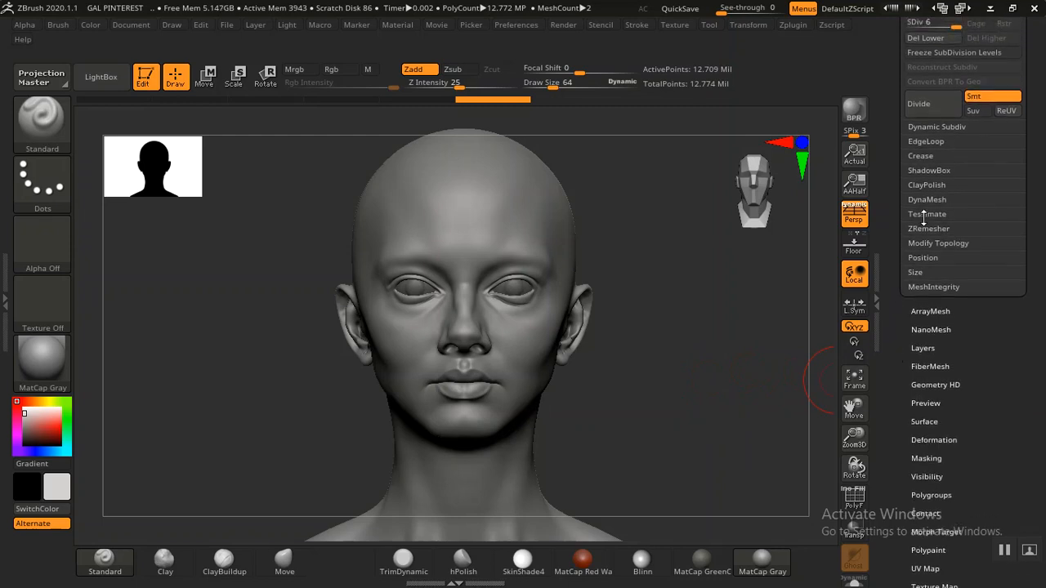
left_click_drag(893, 268, 902, 295)
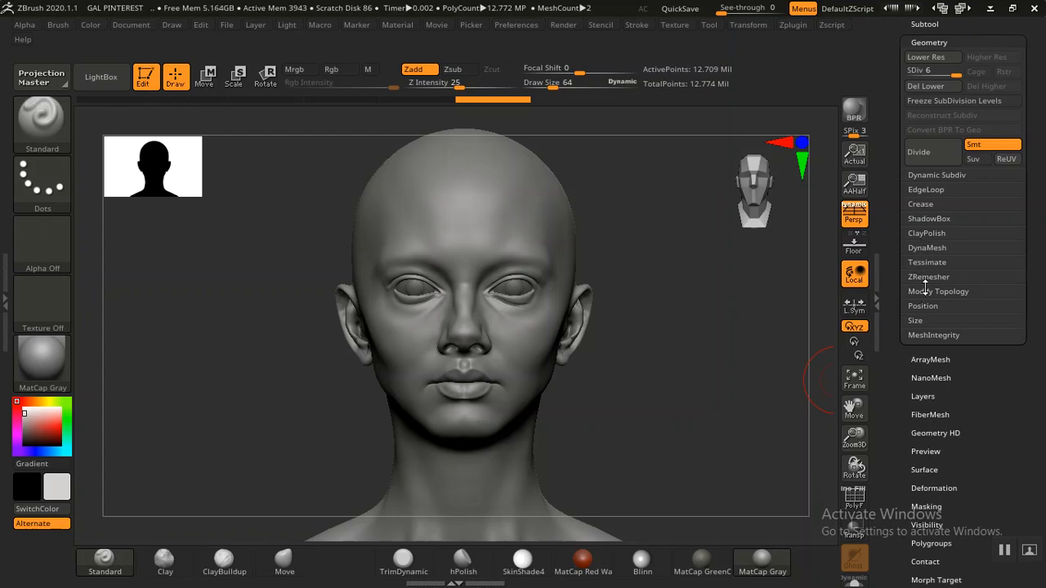
left_click(923, 397)
left_click_drag(895, 357, 894, 367)
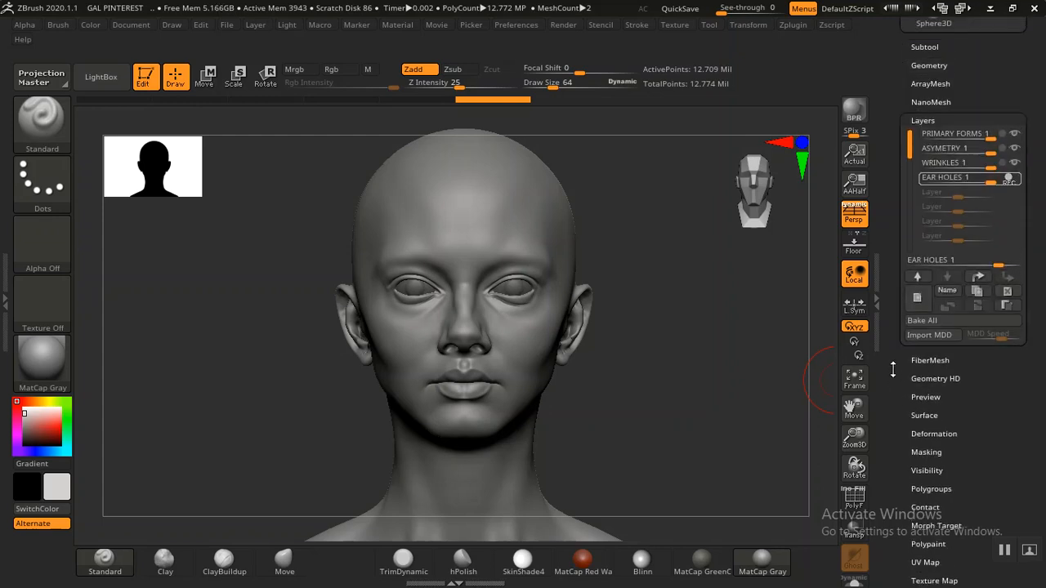
left_click(948, 279)
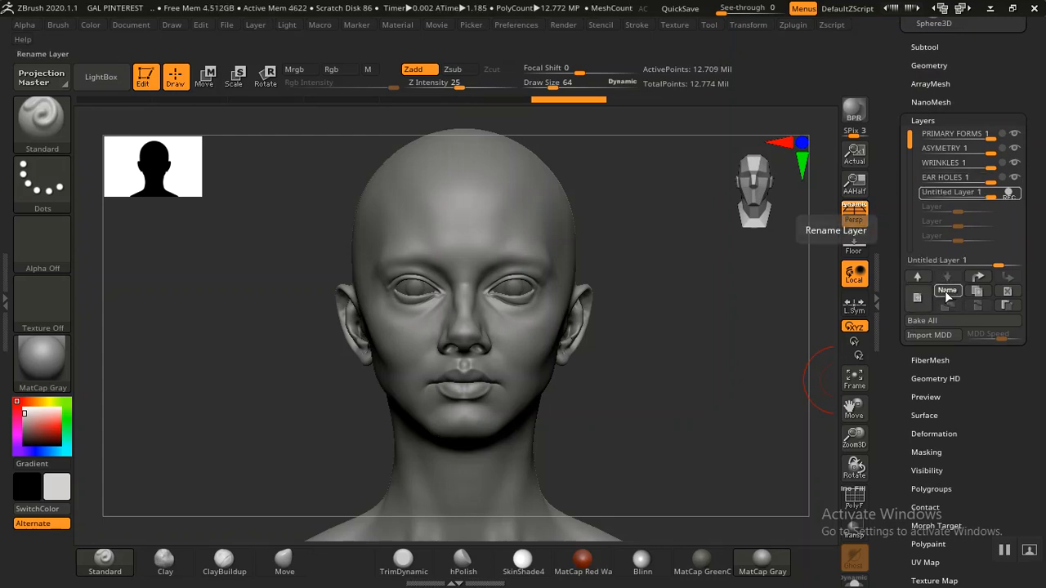
left_click(945, 291)
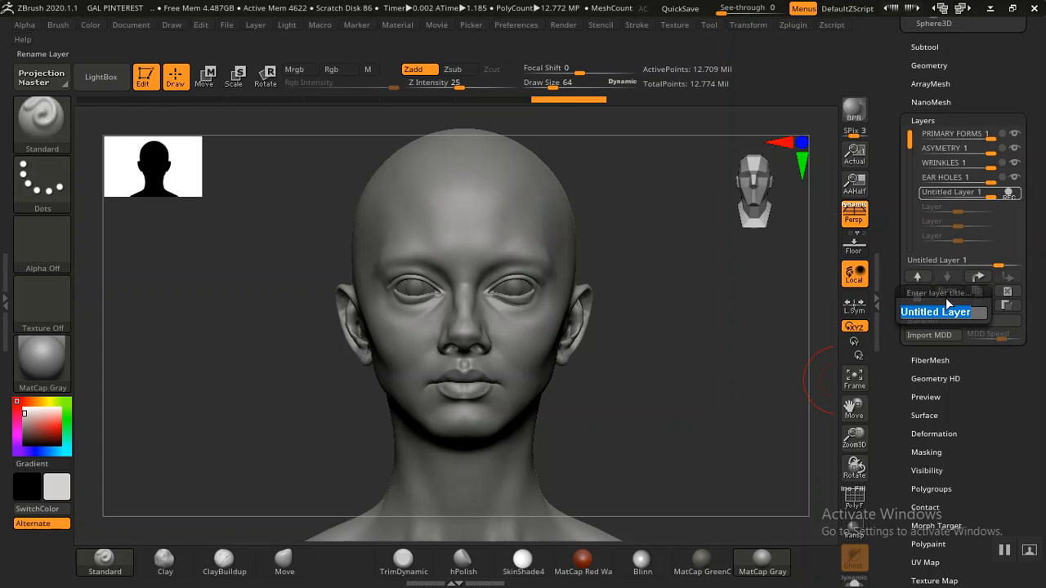
key("BackSpace")
type("SKIN P")
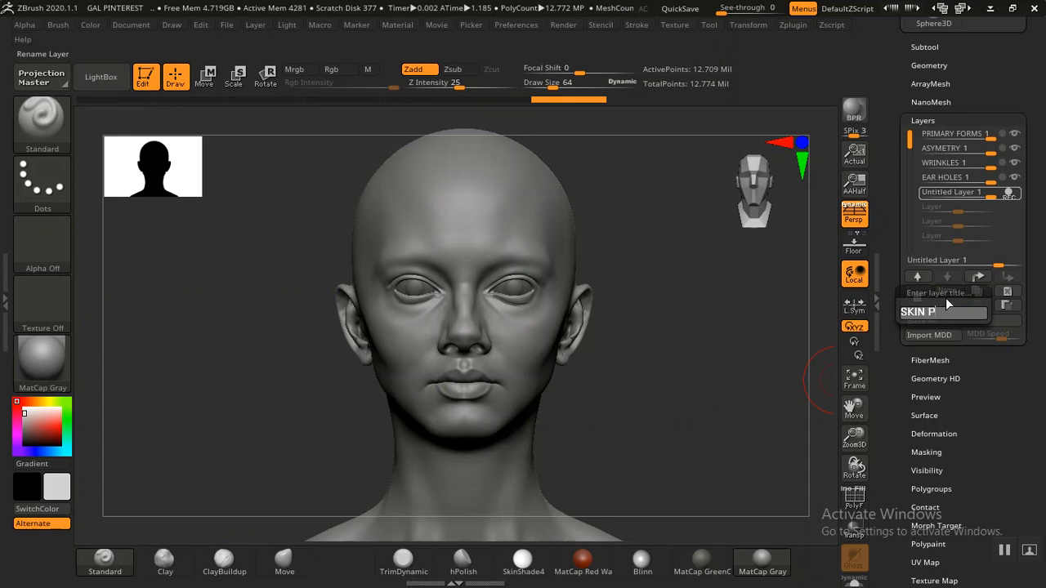
type("ORE BASE")
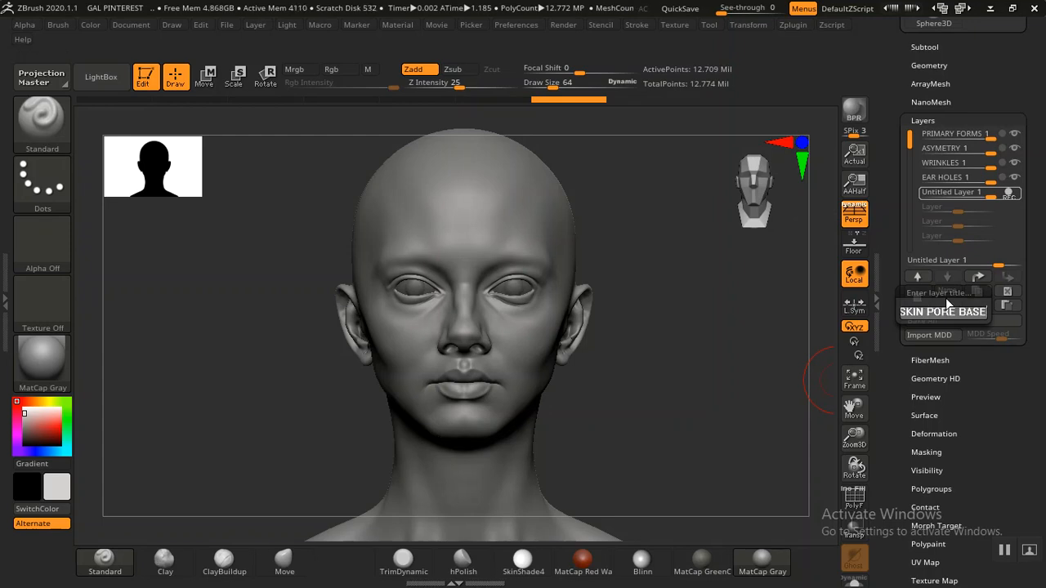
key("Return")
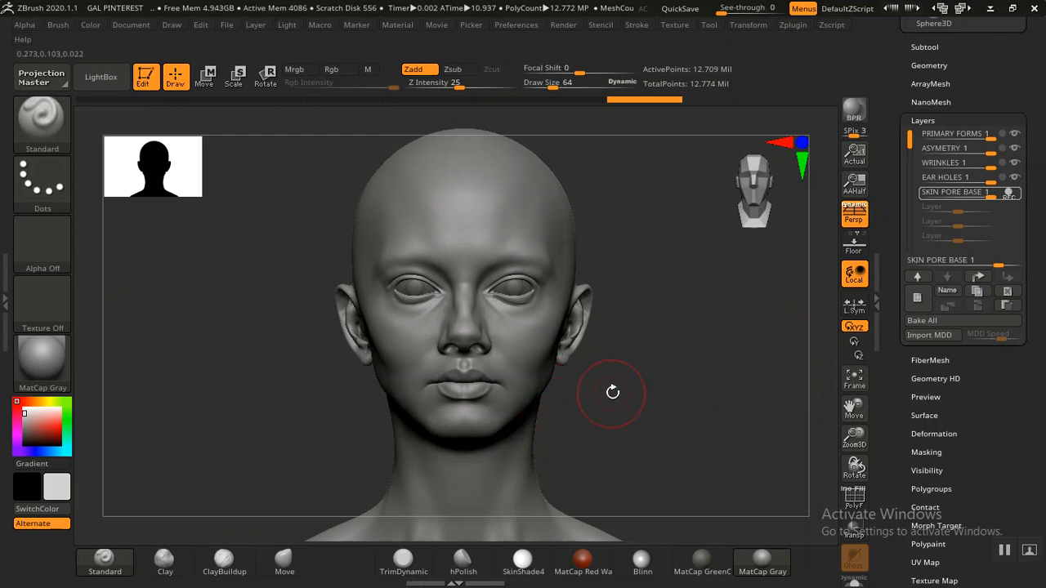
- Look through the tileable skin alphas in LightBox and open the tool's Surface settings
left_click_drag(628, 392, 733, 370, "alt")
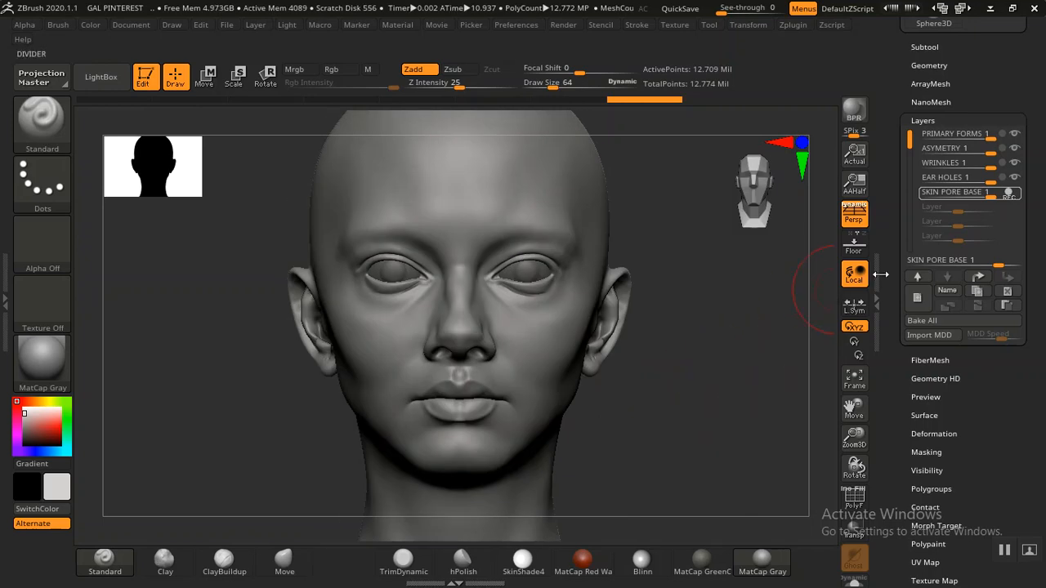
left_click_drag(885, 281, 883, 251)
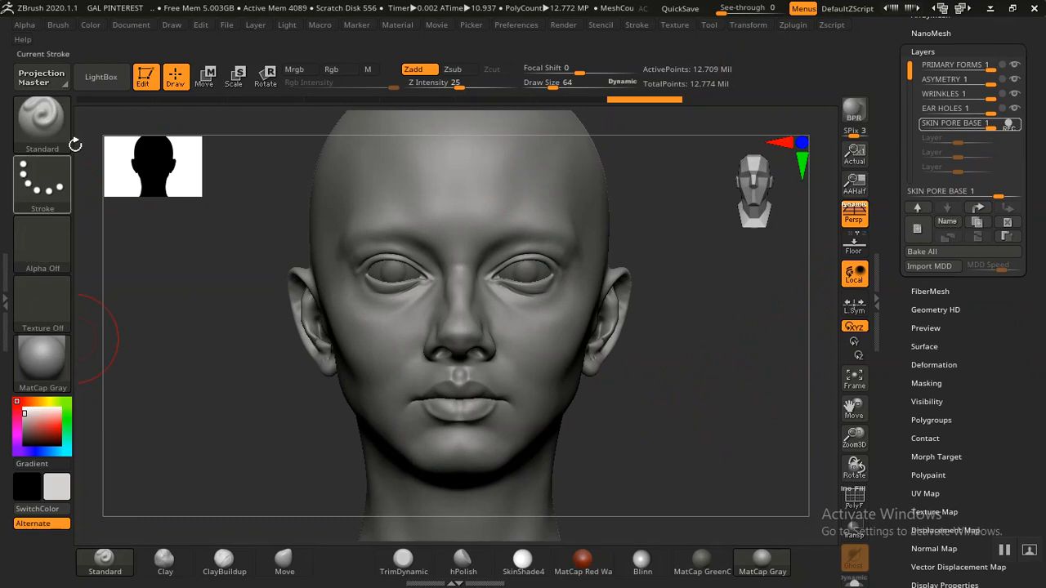
left_click(101, 77)
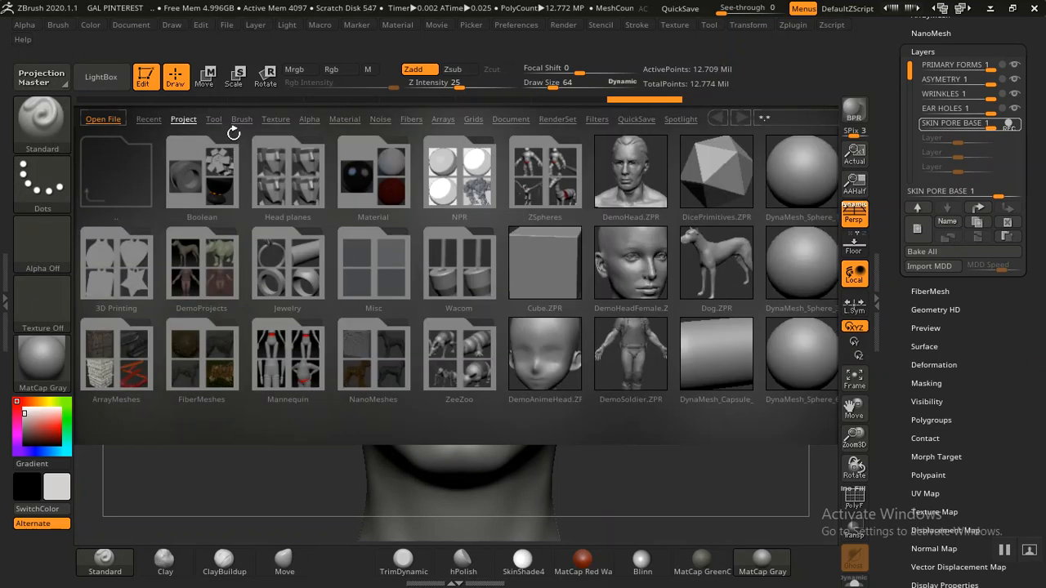
left_click(309, 120)
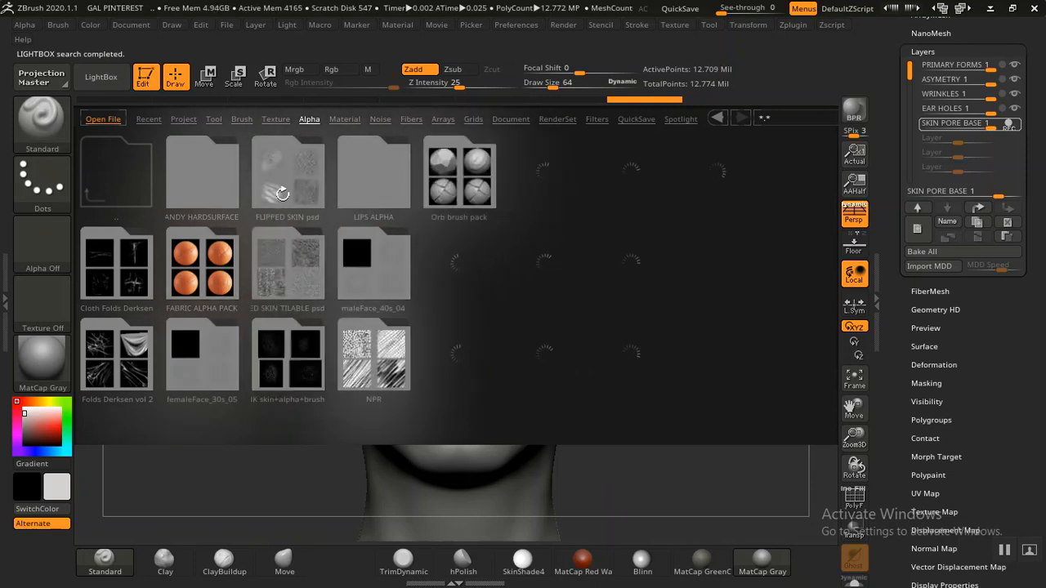
left_click(280, 275)
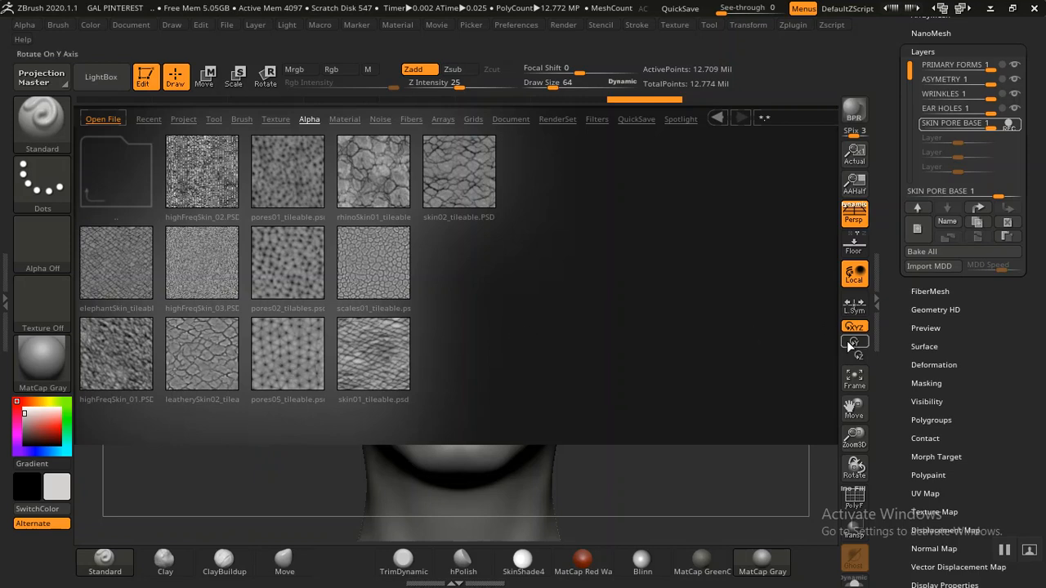
left_click(102, 78)
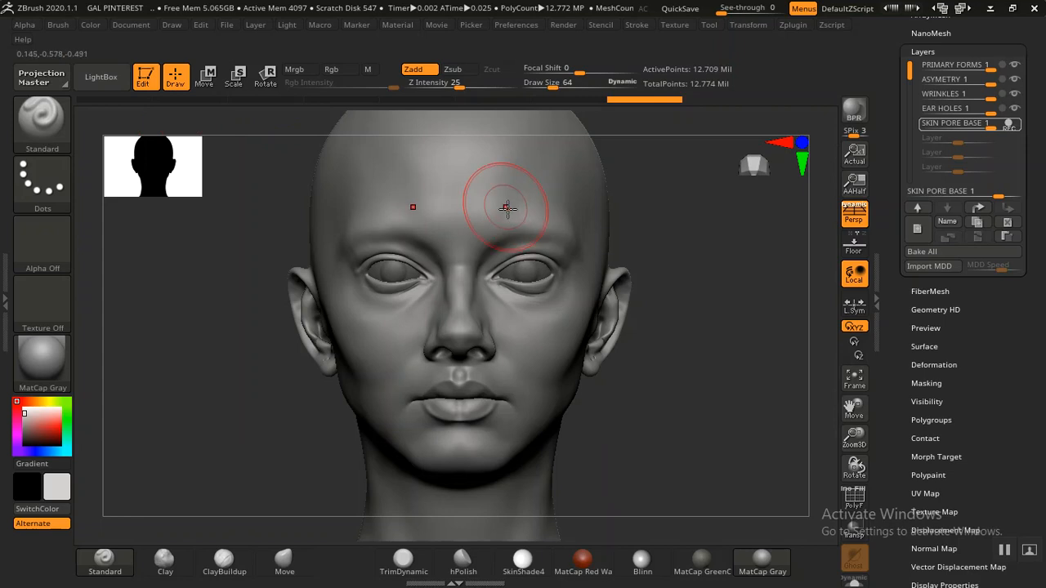
left_click(924, 347)
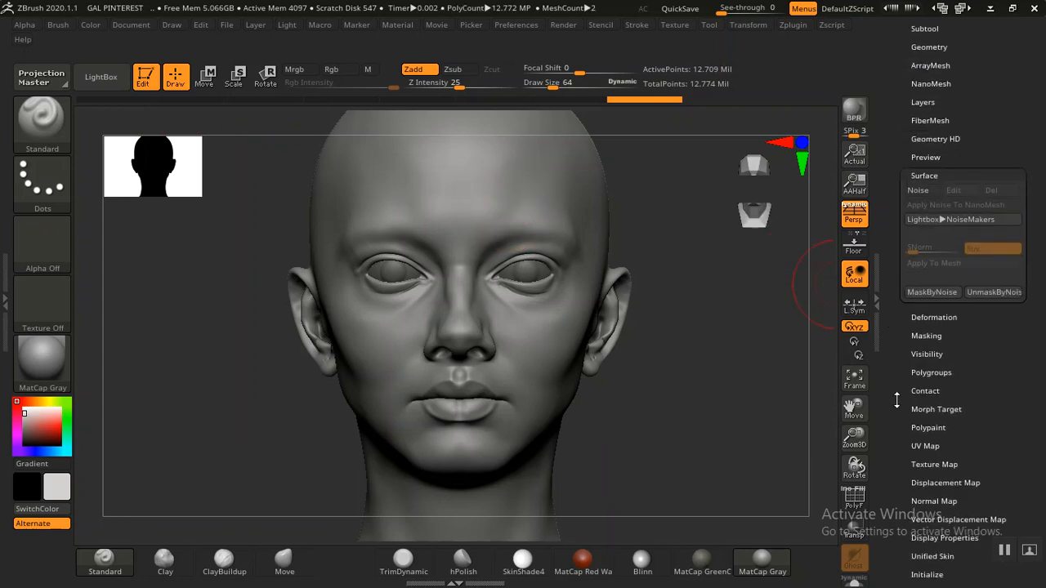
- Reduce the draw size to 32 and paint a symmetrical mask over the eyelids and eye area
mouse_move(712, 362)
left_mouse_down()
mouse_move(712, 401)
mouse_move(725, 355)
left_mouse_up()
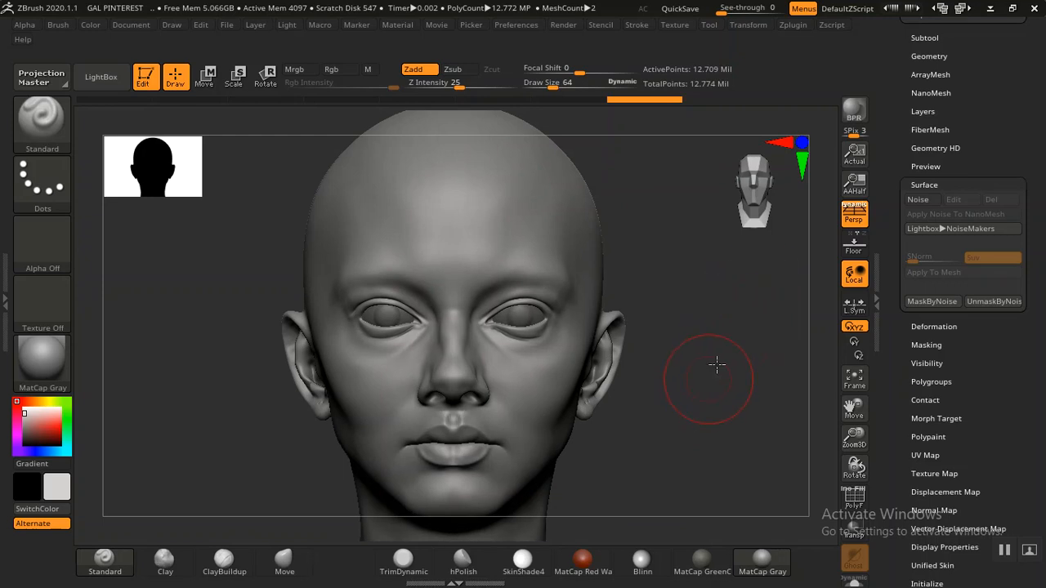
left_click_drag(627, 386, 649, 343, "alt")
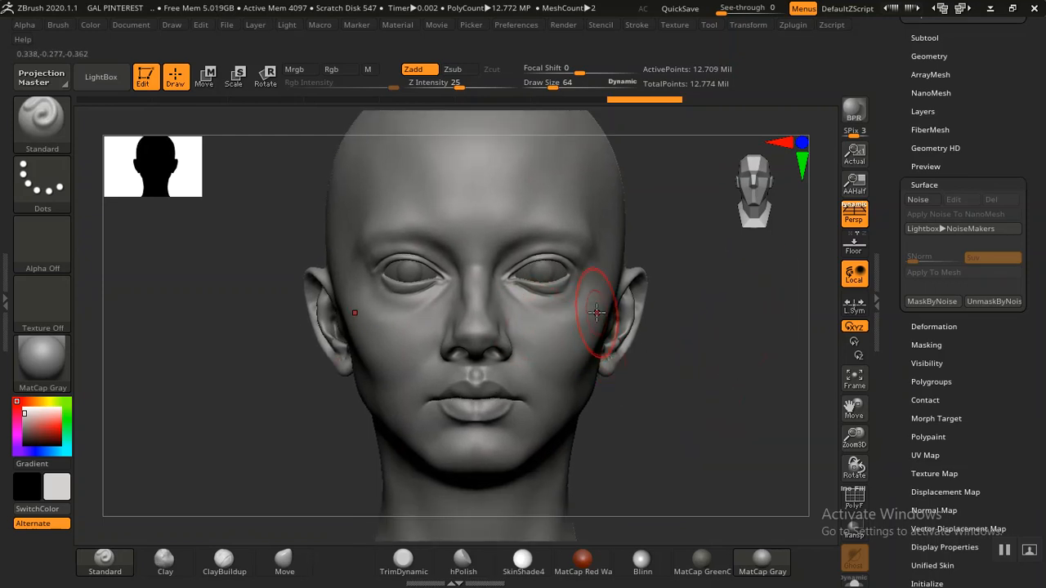
key("bracketleft")
key("bracketleft")
key("bracketleft")
key("bracketleft")
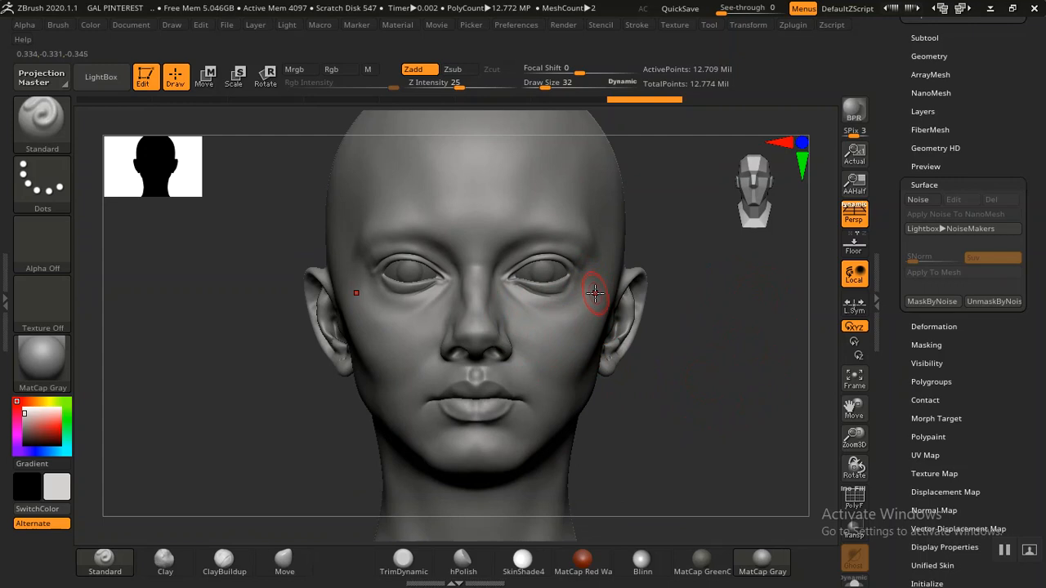
left_click_drag(708, 375, 738, 490, "alt")
key("ctrl")
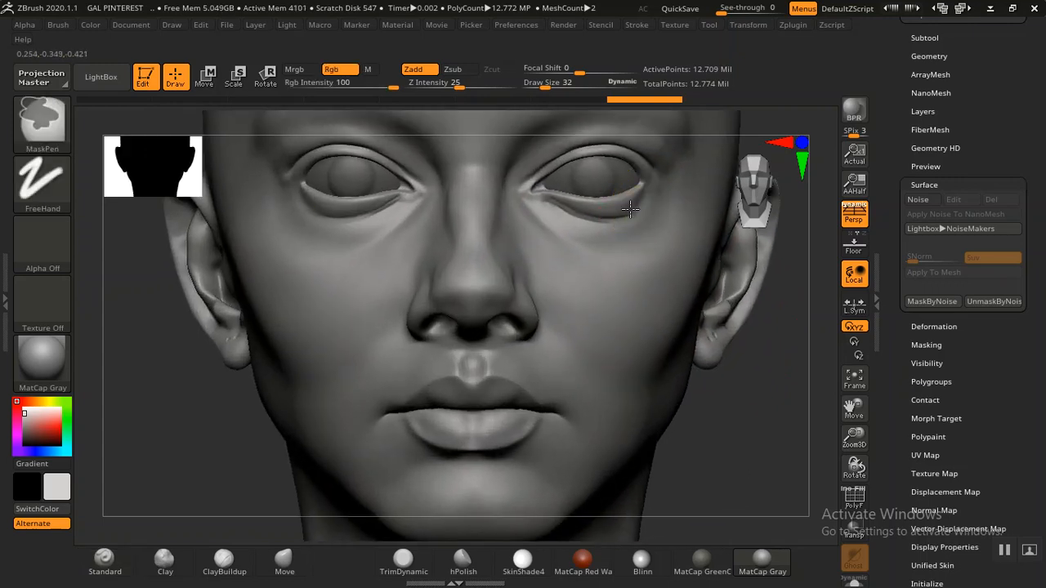
mouse_move(580, 211)
left_mouse_down("ctrl")
mouse_move(536, 191)
mouse_move(595, 155)
mouse_move(643, 168)
mouse_move(639, 181)
left_mouse_up("ctrl")
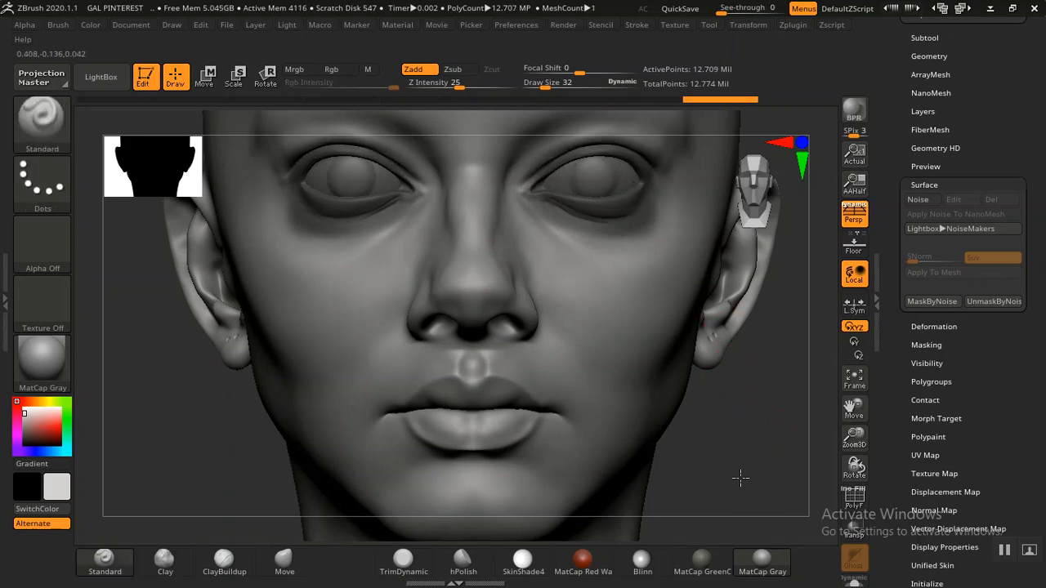
mouse_move(741, 478)
left_mouse_down()
mouse_move(810, 346)
mouse_move(771, 385)
mouse_move(813, 264)
left_mouse_up()
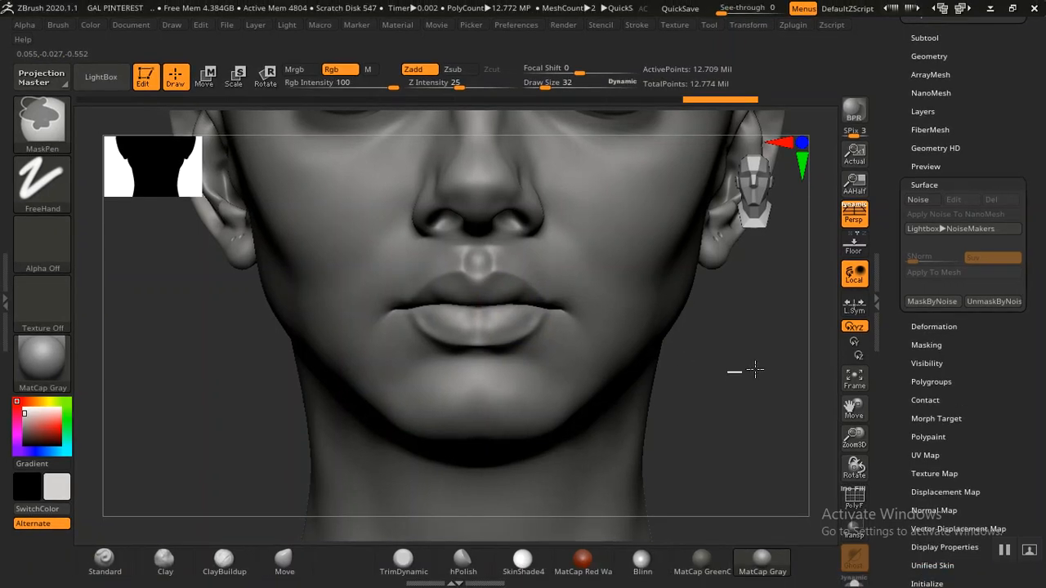
left_click_drag(755, 370, 739, 395, "ctrl")
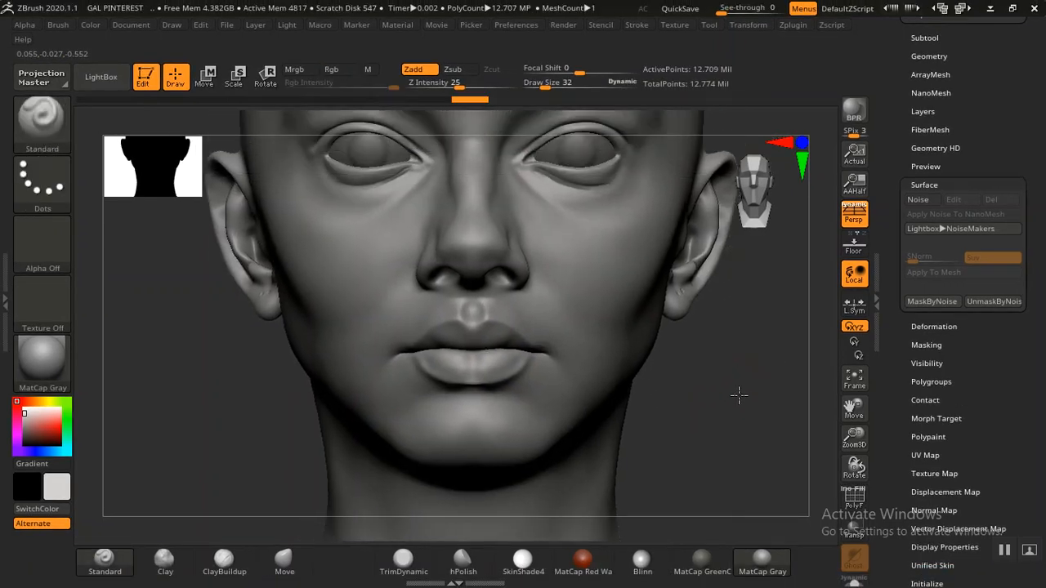
key("ctrl")
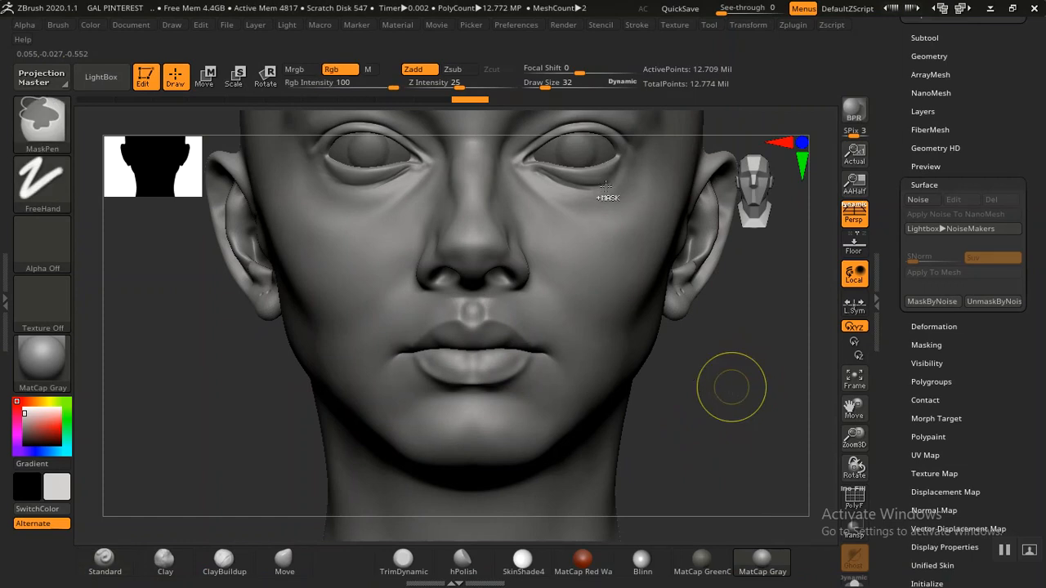
key("ctrl+z")
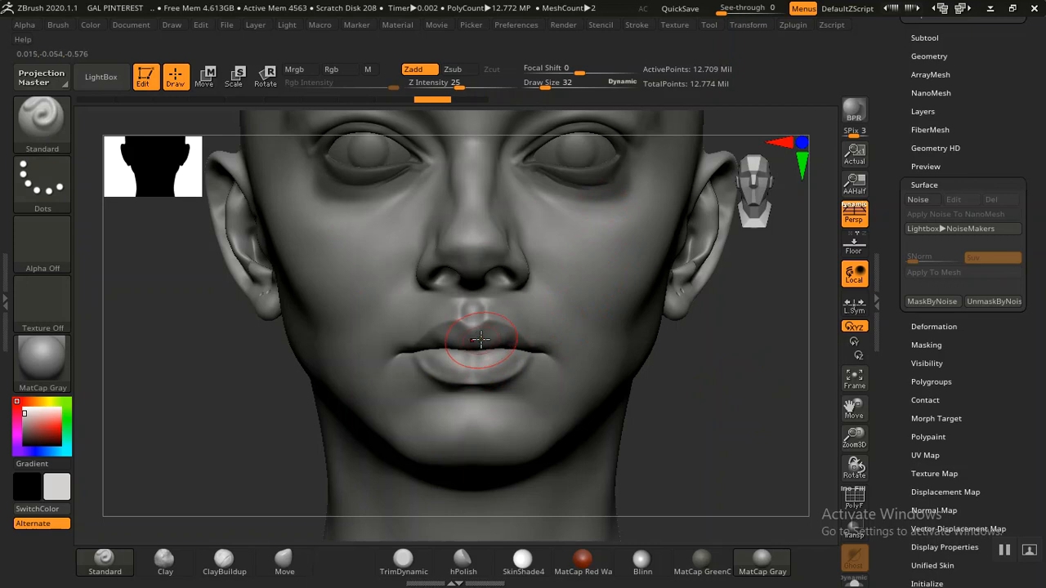
- Reduce the draw size to 24 and mask the upper and lower lips out to the mouth corners
key("ctrl")
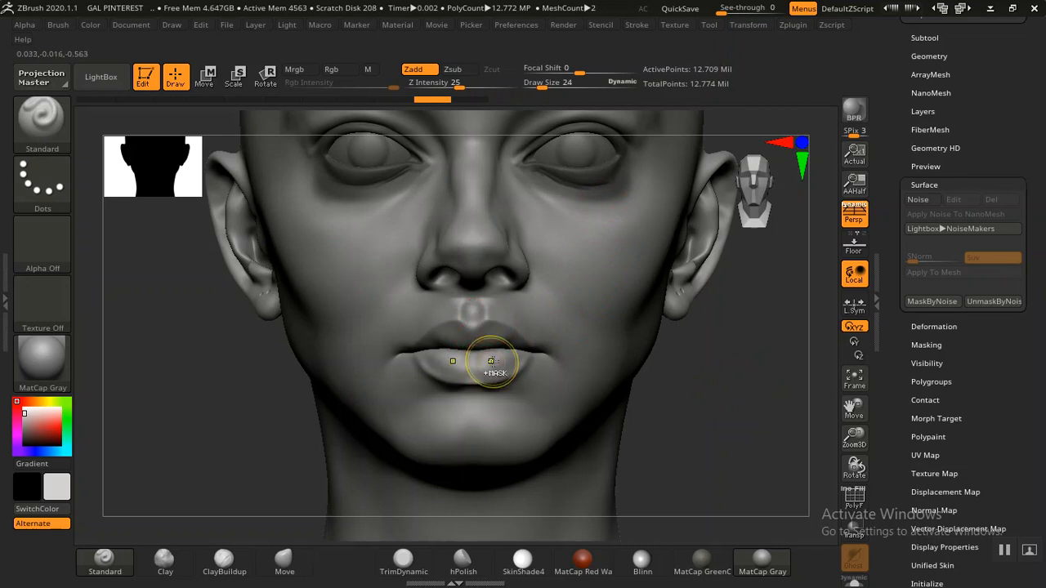
mouse_move(501, 360)
left_mouse_down("ctrl")
mouse_move(427, 360)
mouse_move(461, 341)
left_mouse_up("ctrl")
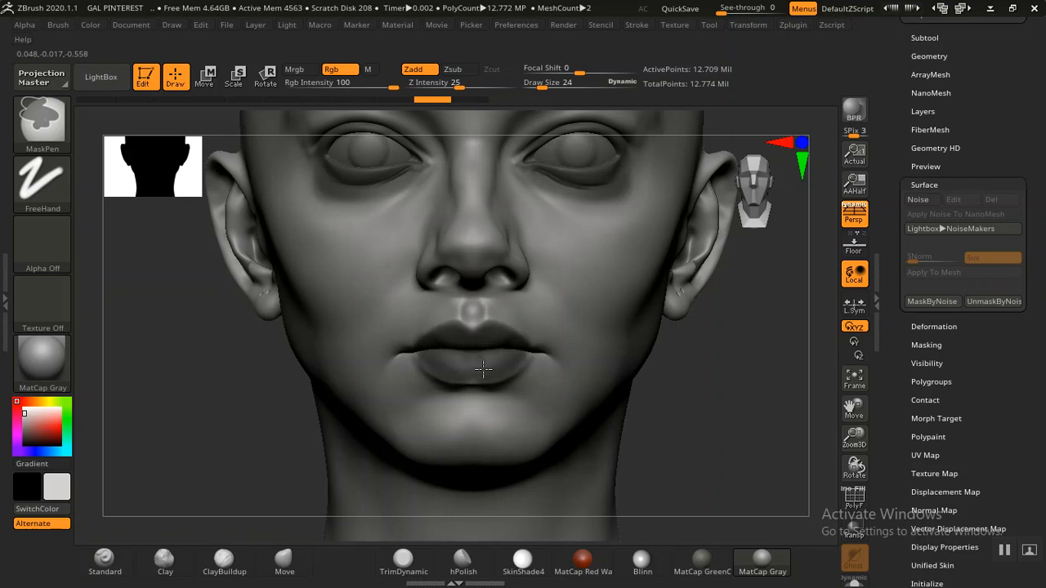
left_click_drag(523, 358, 525, 353, "ctrl")
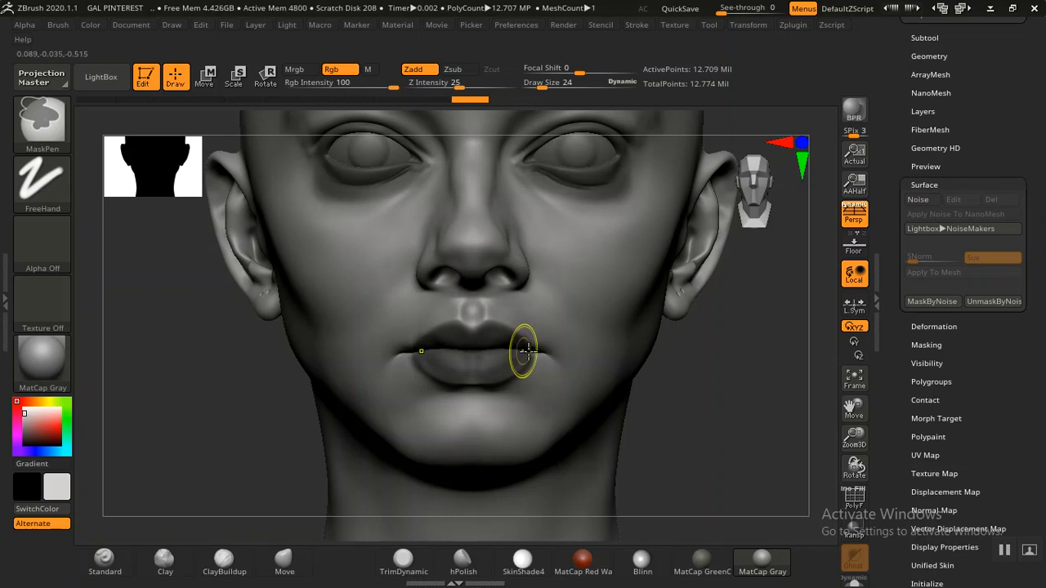
- Extend the eye mask beneath the lower lids and around the outer eye corners at draw size 24
mouse_move(740, 426)
left_mouse_down()
mouse_move(736, 497)
mouse_move(759, 310)
left_mouse_up()
mouse_move(787, 415)
left_mouse_down("alt")
mouse_move(785, 367)
mouse_move(643, 274)
left_mouse_up("alt")
key("ctrl")
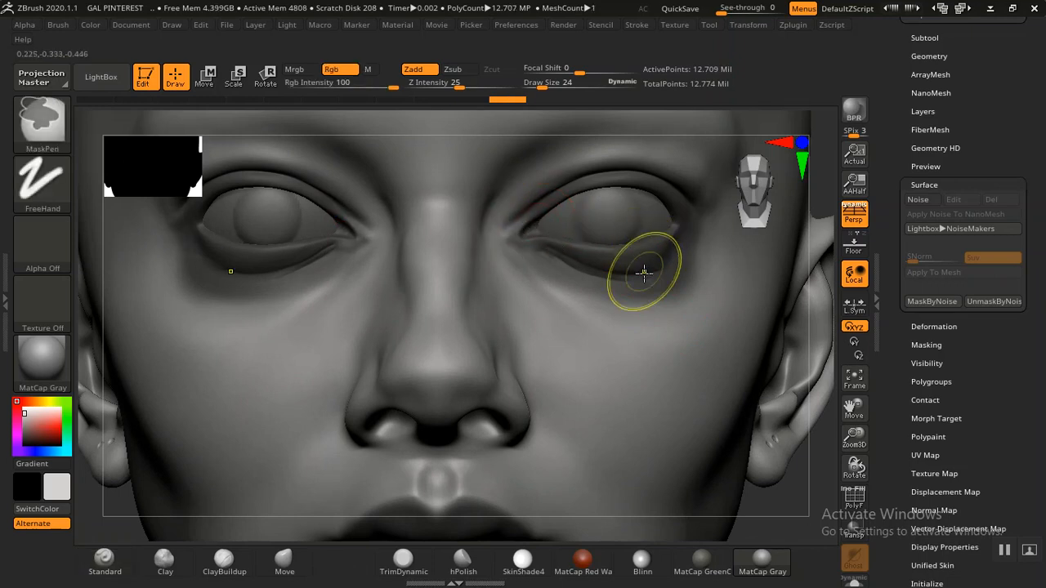
left_click_drag(778, 510, 644, 523)
mouse_move(811, 431)
left_mouse_down("alt")
mouse_move(773, 444)
mouse_move(772, 487)
left_mouse_up("alt")
key("ctrl")
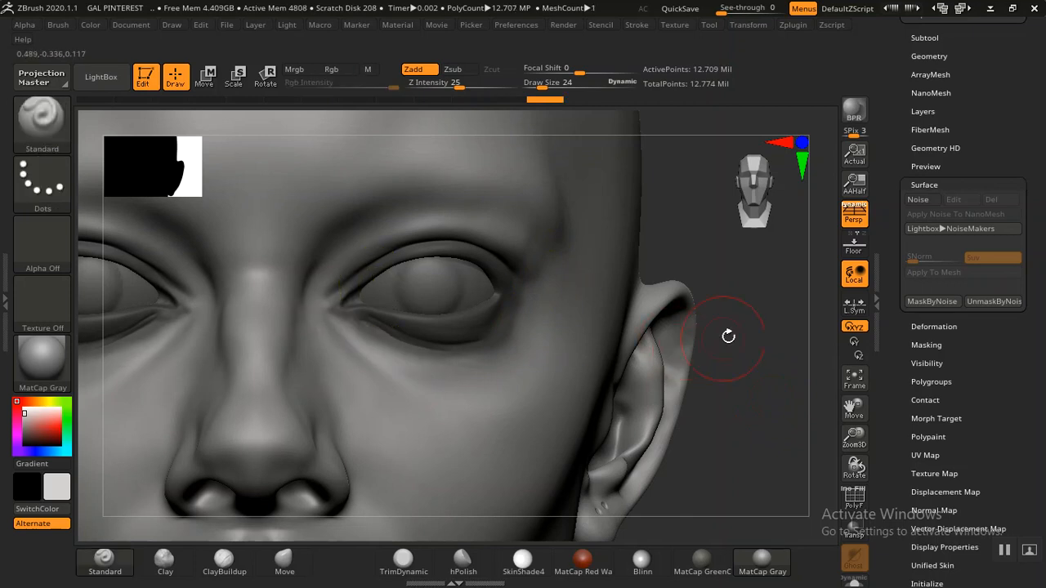
mouse_move(731, 339)
left_mouse_down()
mouse_move(738, 294)
mouse_move(527, 312)
left_mouse_up()
key("ctrl")
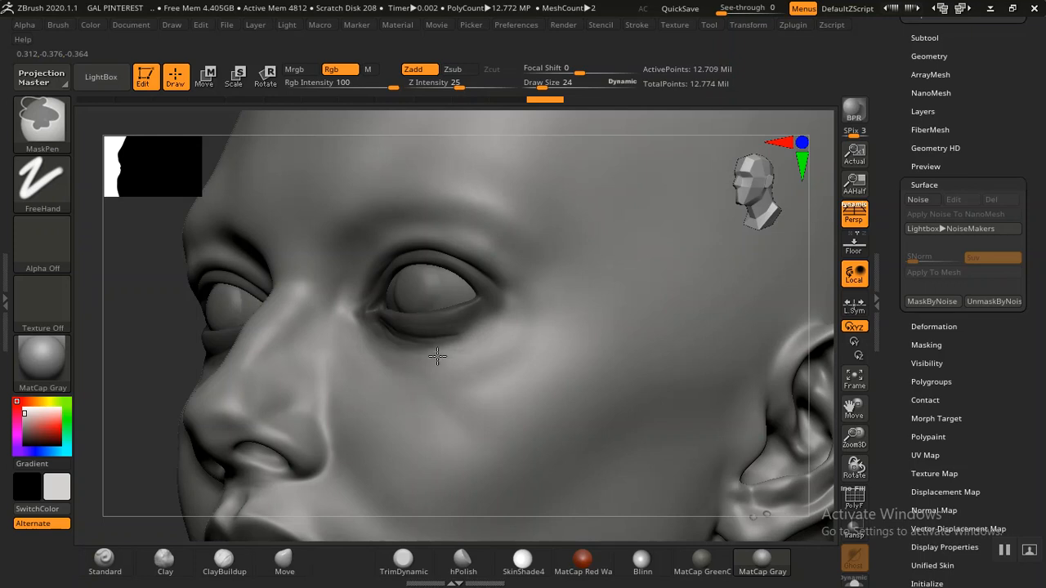
left_click(518, 319, "ctrl")
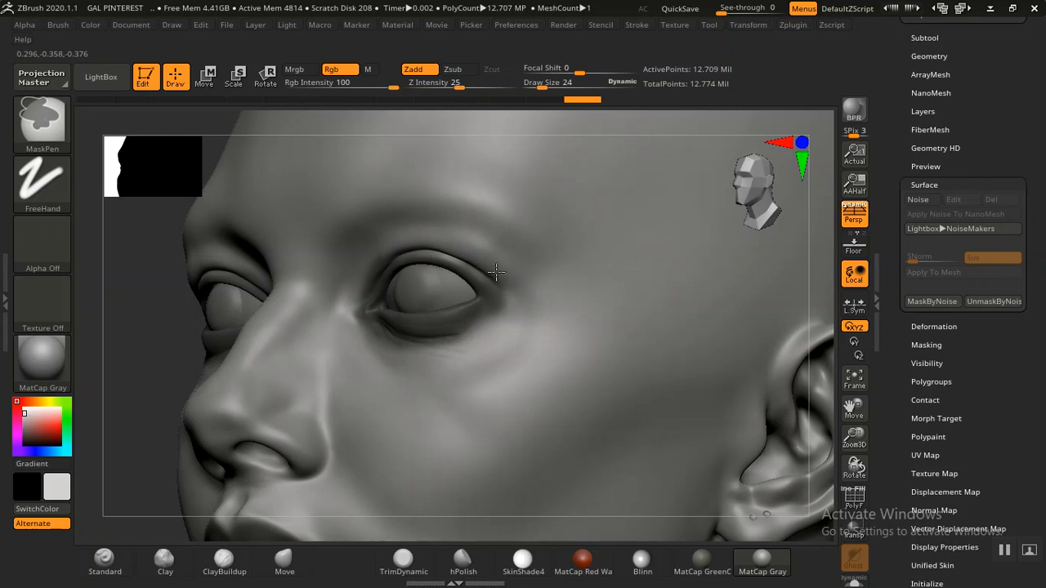
key("ctrl+shift+z")
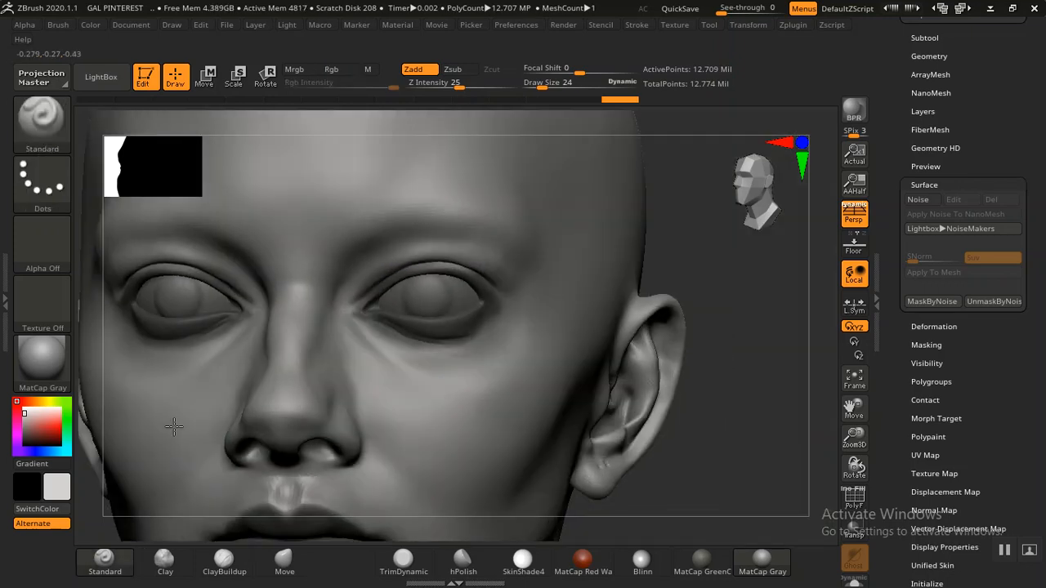
- Reduce the draw size to 12 and mask the upper eyelid from the outer corner inward along the lid crease
mouse_move(175, 425)
left_mouse_down()
mouse_move(602, 350)
mouse_move(717, 555)
mouse_move(670, 397)
mouse_move(670, 285)
mouse_move(661, 388)
mouse_move(638, 380)
mouse_move(689, 362)
mouse_move(722, 485)
mouse_move(711, 498)
mouse_move(695, 475)
left_mouse_up()
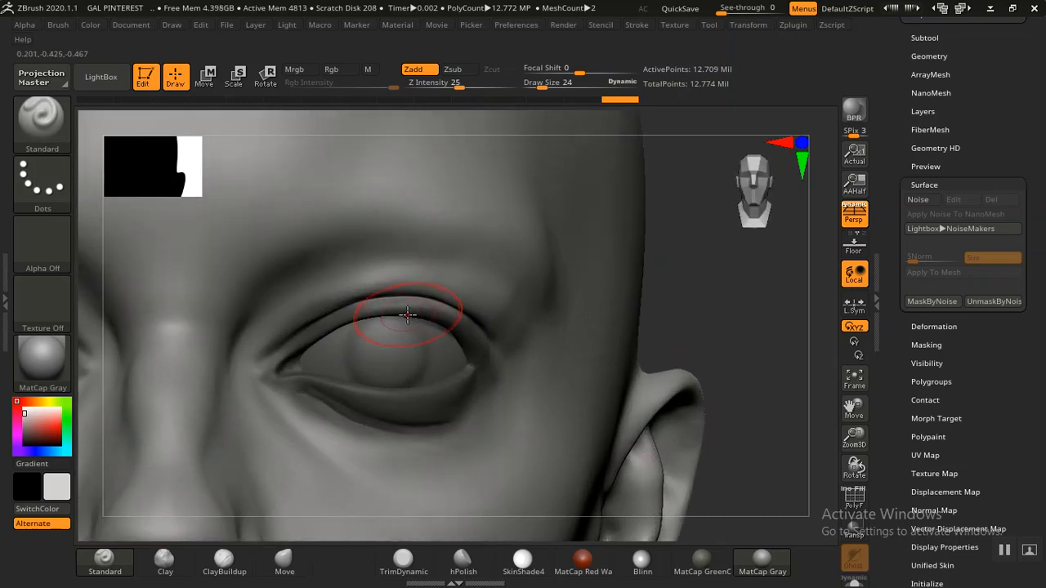
key("ctrl")
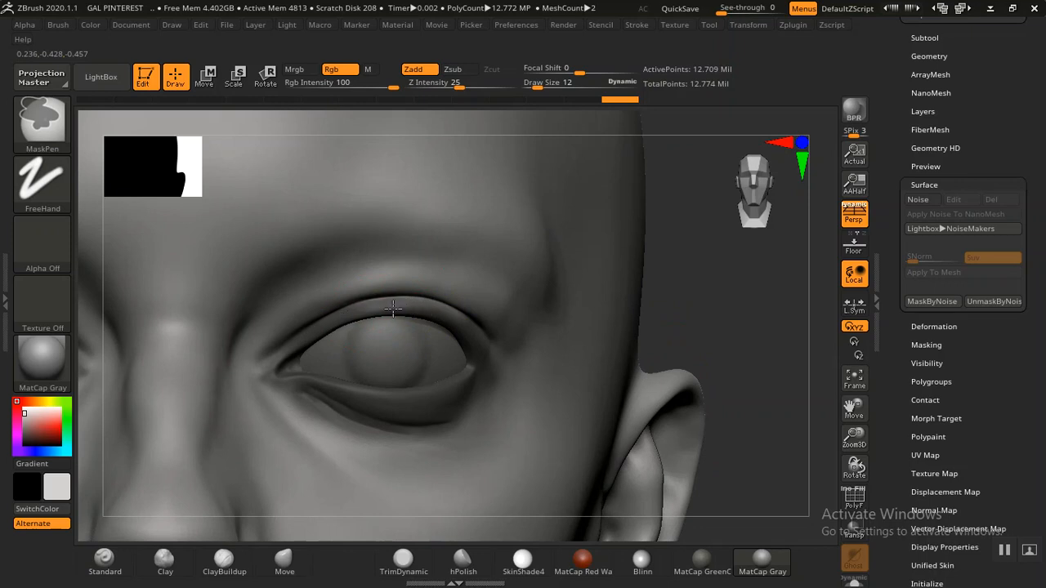
mouse_move(504, 354)
left_mouse_down("ctrl")
mouse_move(474, 321)
mouse_move(425, 304)
mouse_move(336, 316)
left_mouse_up("ctrl")
- Increase the draw size to 44 and set the masking brush's Z Intensity to 11 for the ear area
mouse_move(740, 360)
left_mouse_down("alt")
mouse_move(698, 299)
mouse_move(648, 405)
left_mouse_up("alt")
mouse_move(660, 268)
left_mouse_down()
mouse_move(648, 368)
mouse_move(776, 400)
mouse_move(677, 406)
mouse_move(701, 378)
mouse_move(752, 492)
left_mouse_up()
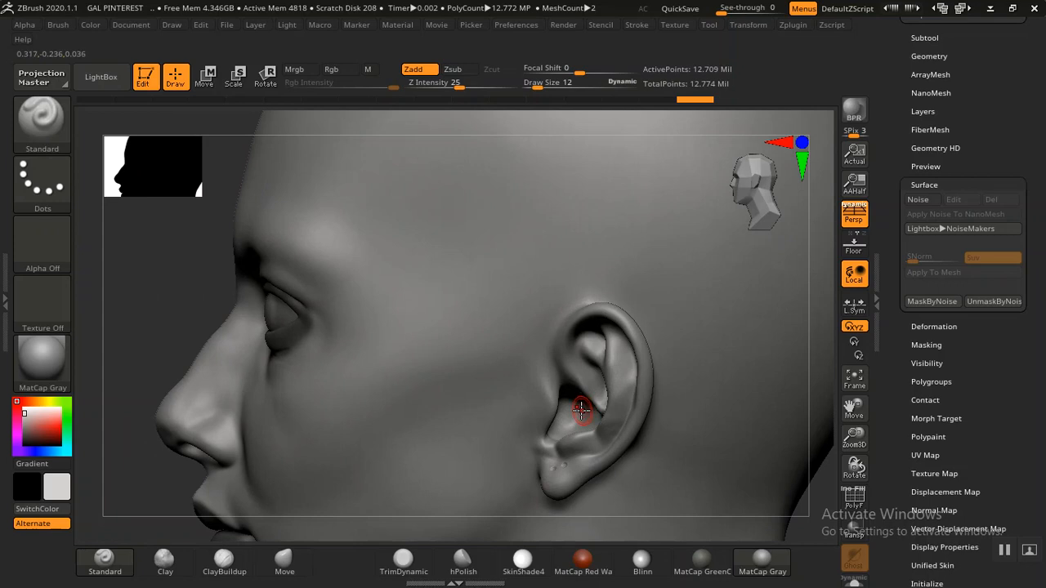
key("bracketright")
key("bracketright")
key("bracketright")
key("bracketright")
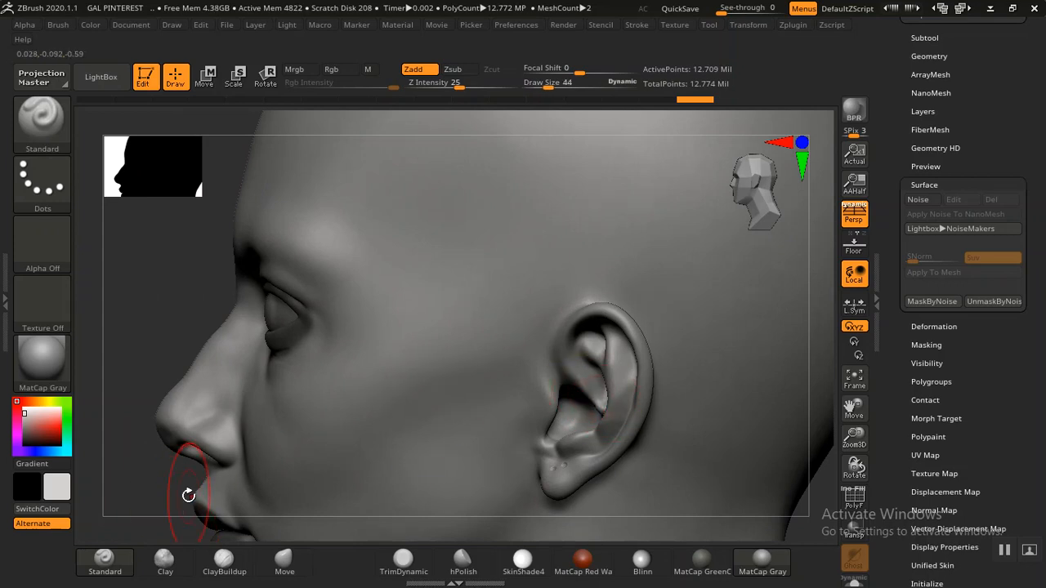
mouse_move(117, 492)
left_mouse_down()
mouse_move(611, 415)
mouse_move(605, 401)
left_mouse_up()
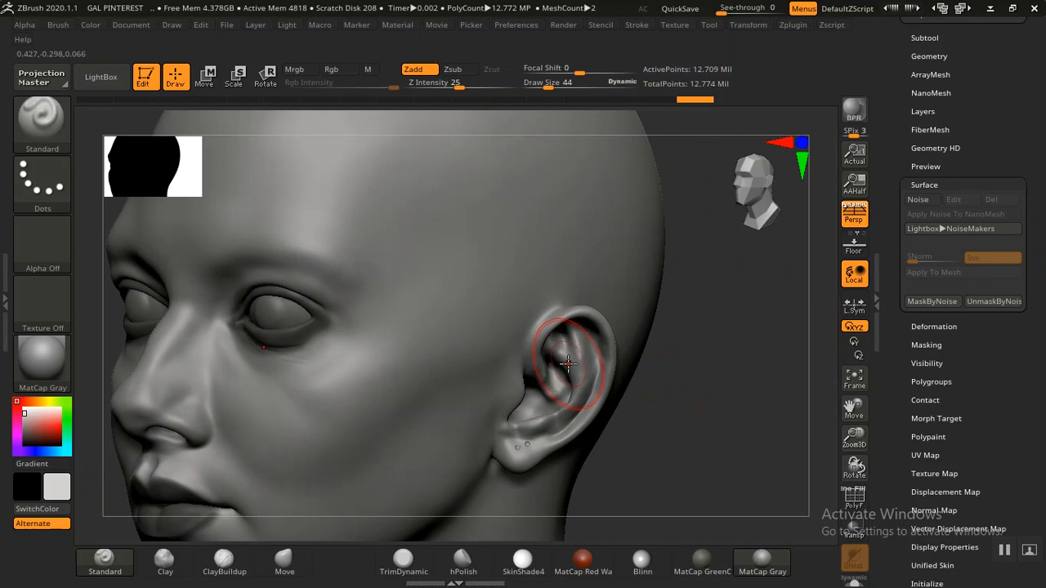
key("ctrl")
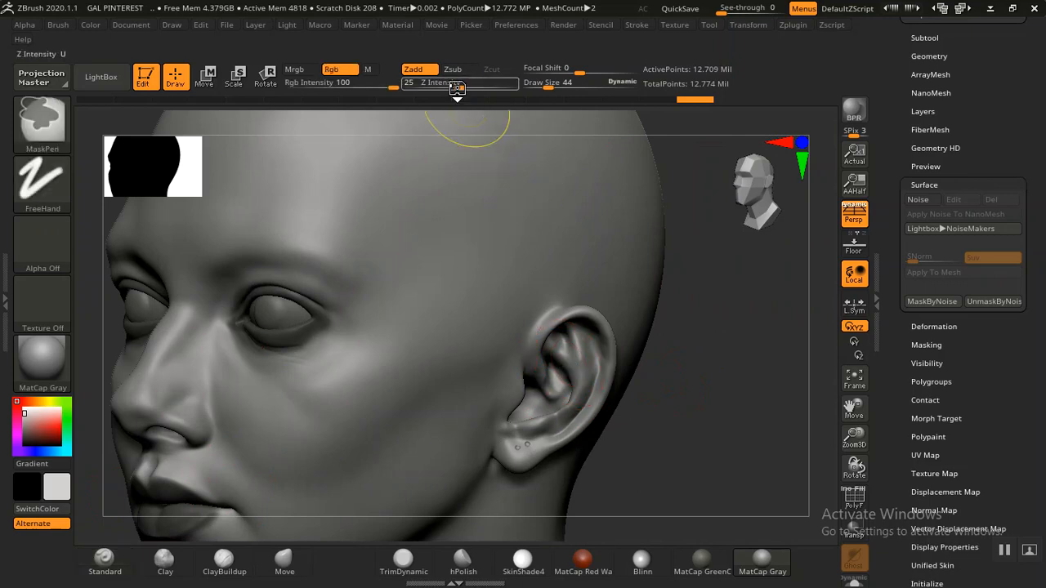
left_click_drag(457, 87, 442, 85)
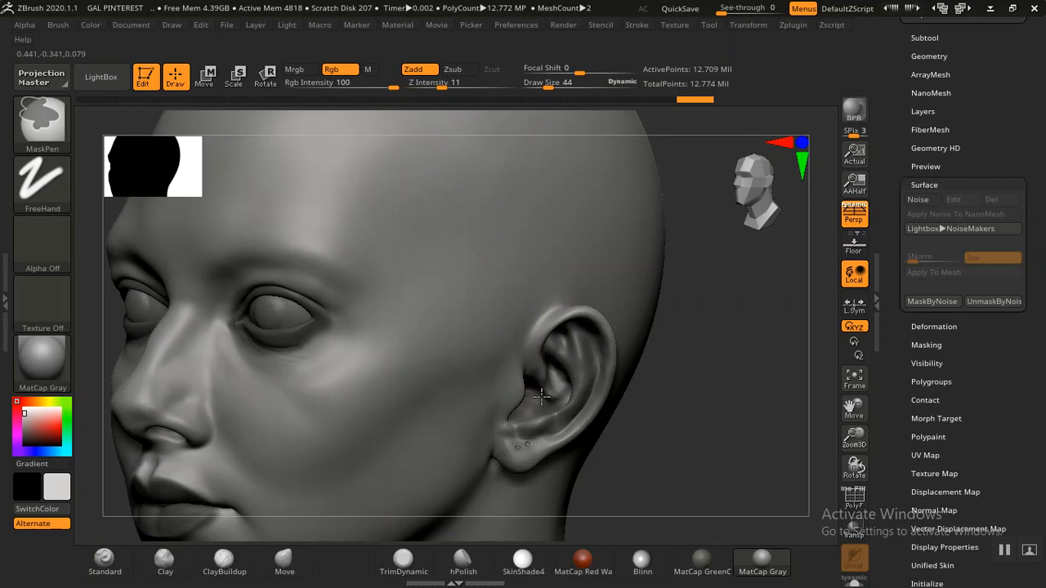
- Mask the ear's inner folds, outer rim and lobe, continuing around to the back of the ear
key("ctrl")
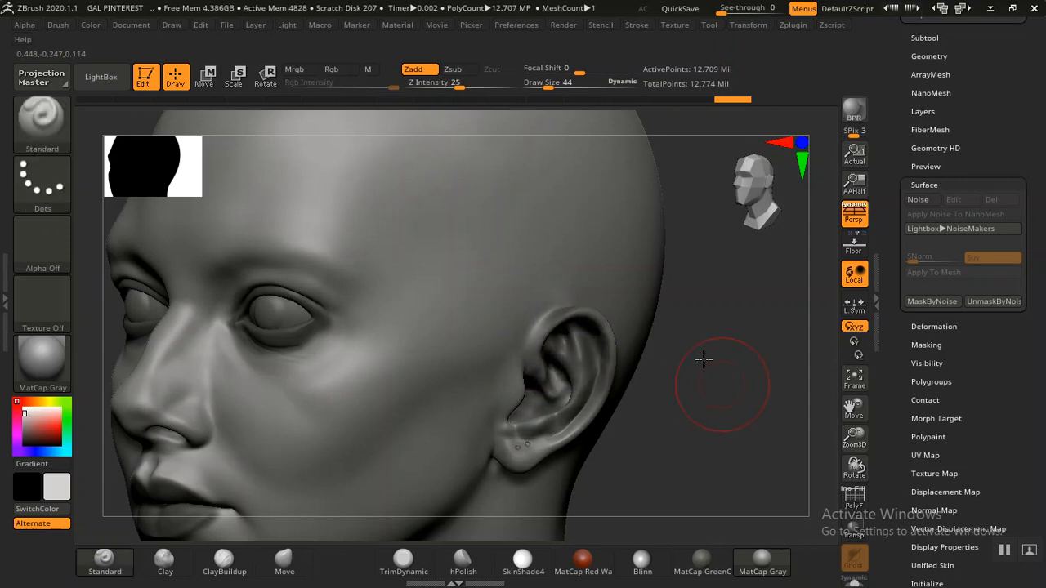
mouse_move(704, 360)
left_mouse_down()
mouse_move(689, 322)
mouse_move(224, 322)
mouse_move(252, 269)
mouse_move(263, 272)
mouse_move(315, 413)
left_mouse_up()
left_click_drag(600, 423, 547, 459, "ctrl")
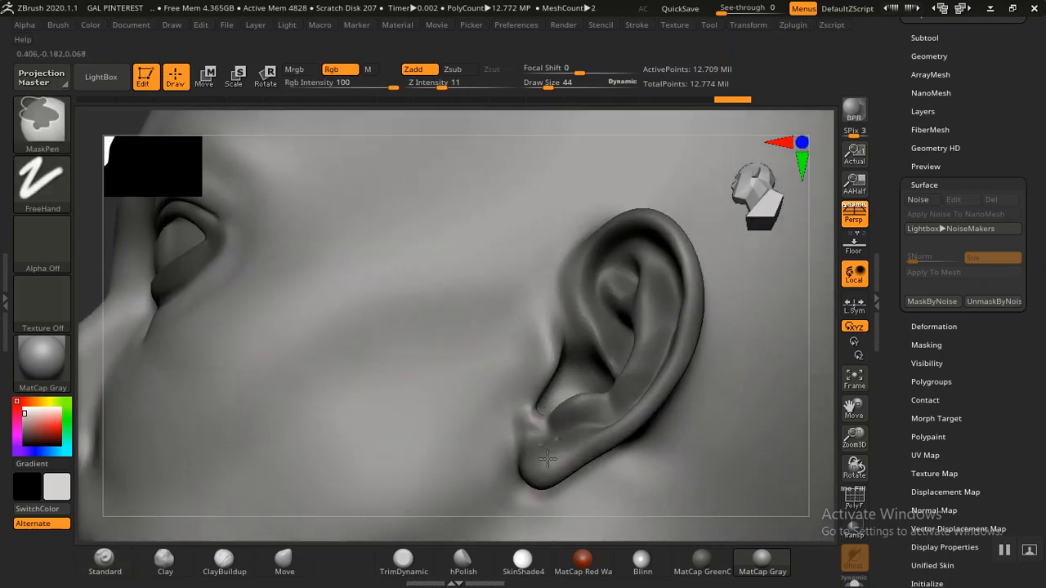
mouse_move(77, 210)
left_mouse_down()
mouse_move(254, 333)
mouse_move(182, 269)
mouse_move(509, 304)
mouse_move(388, 292)
mouse_move(436, 319)
mouse_move(595, 242)
left_mouse_up()
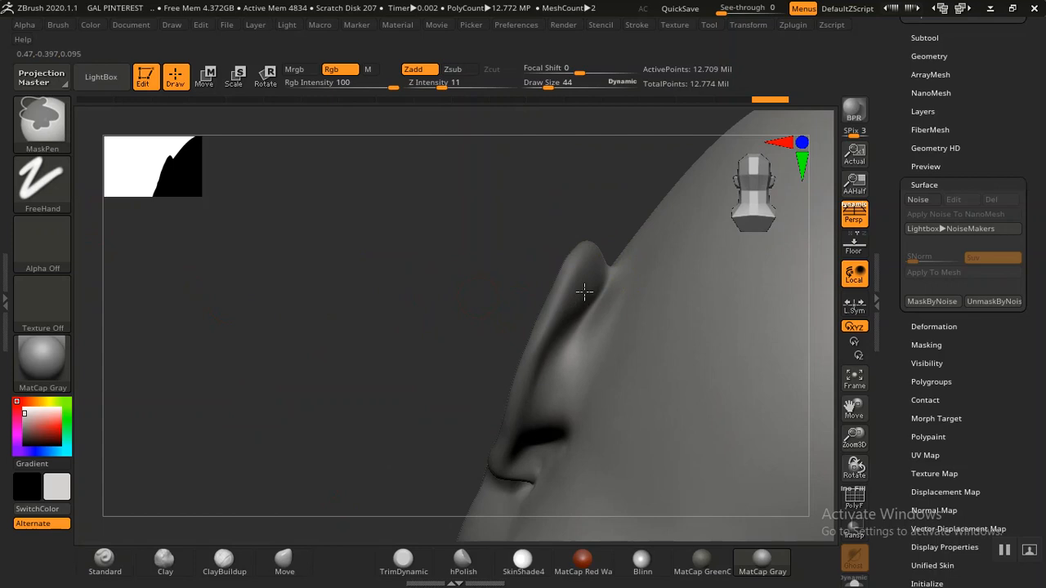
mouse_move(329, 303)
left_mouse_down()
mouse_move(428, 374)
mouse_move(485, 342)
mouse_move(575, 316)
left_mouse_up()
- Reduce the draw size to 16 and mask the hollow around the ear canal on the opposite ear
key("f")
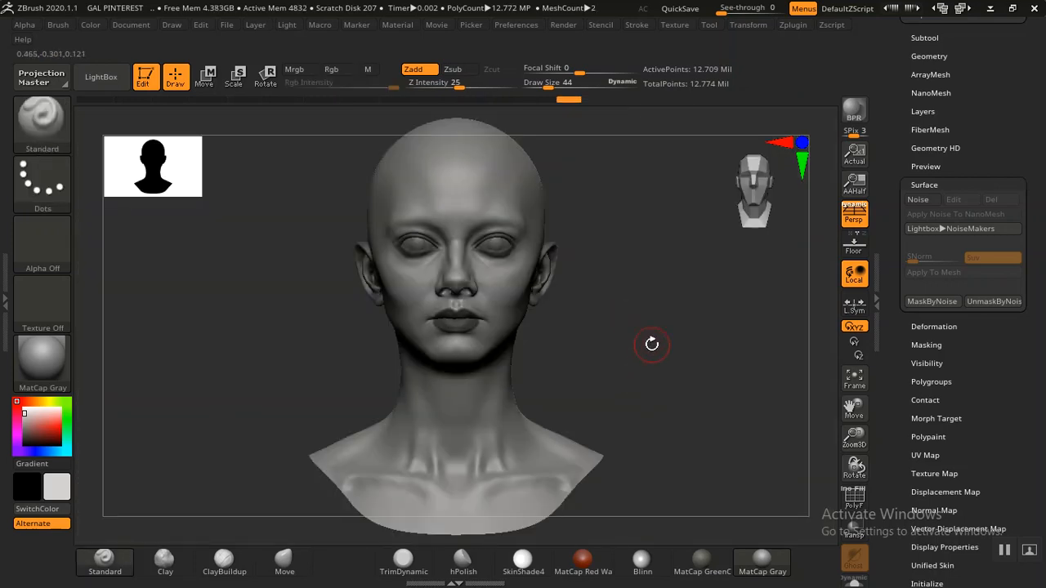
left_click_drag(651, 344, 646, 401, "alt")
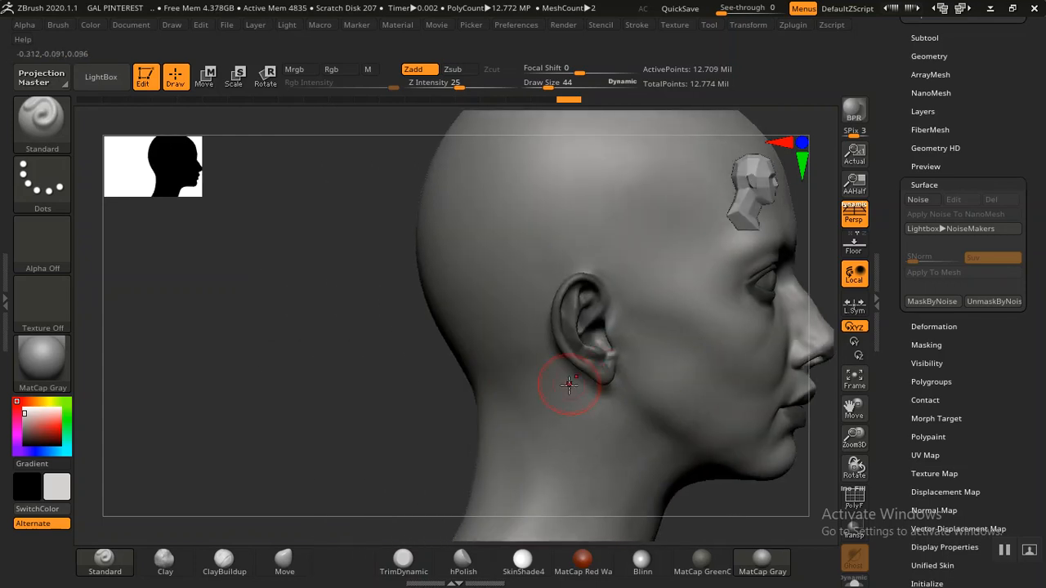
left_click_drag(350, 460, 649, 434, "alt")
key("bracketleft")
key("bracketleft")
key("bracketleft")
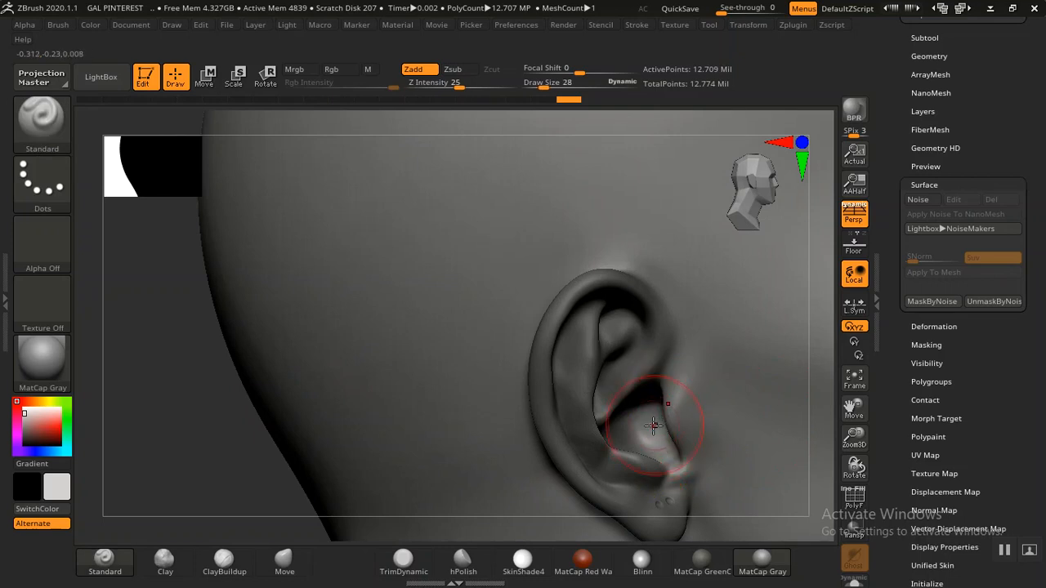
key("ctrl")
mouse_move(643, 425)
left_mouse_down("ctrl")
mouse_move(649, 435)
mouse_move(652, 420)
mouse_move(667, 458)
left_mouse_up("ctrl")
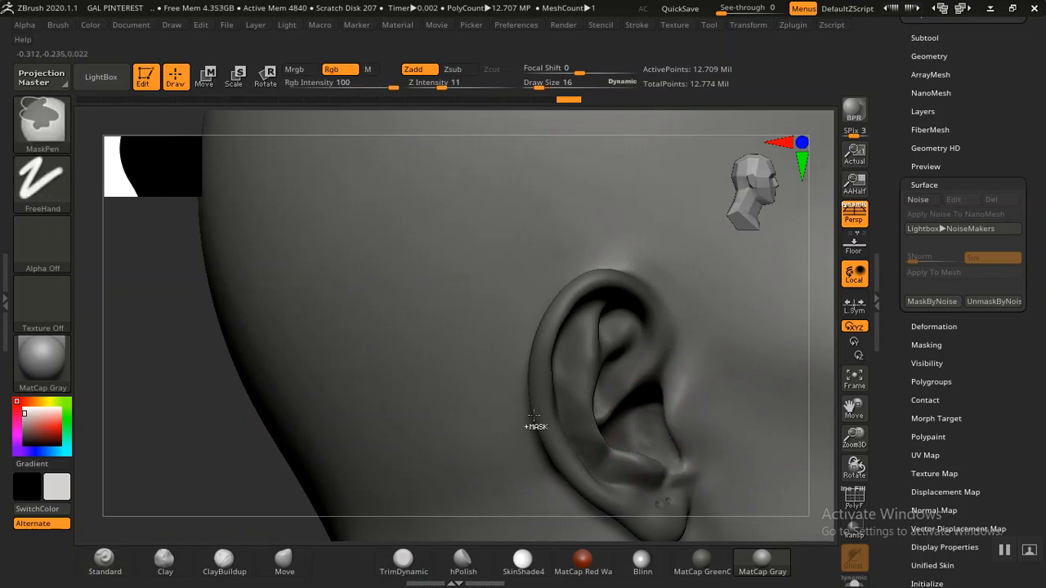
- Inspect the masked eyes, lips and ears from the front of the face
mouse_move(217, 431)
left_mouse_down("alt")
mouse_move(296, 390)
mouse_move(343, 411)
mouse_move(275, 409)
mouse_move(360, 408)
left_mouse_up("alt")
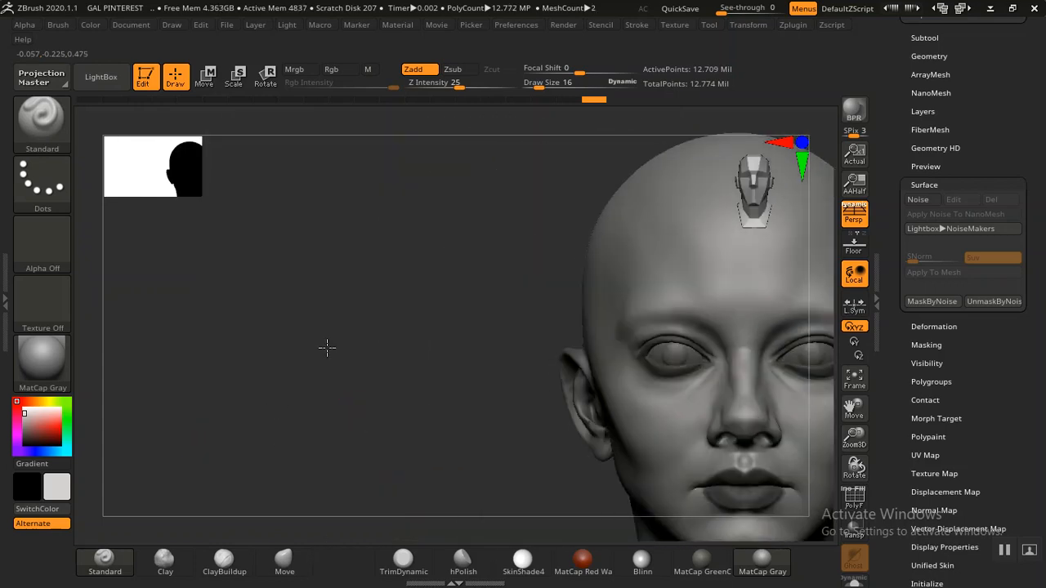
left_click_drag(327, 349, 203, 343, "alt")
mouse_move(603, 355)
left_mouse_down("alt")
mouse_move(618, 357)
mouse_move(652, 467)
mouse_move(731, 401)
mouse_move(758, 478)
mouse_move(643, 348)
left_mouse_up("alt")
key("ctrl")
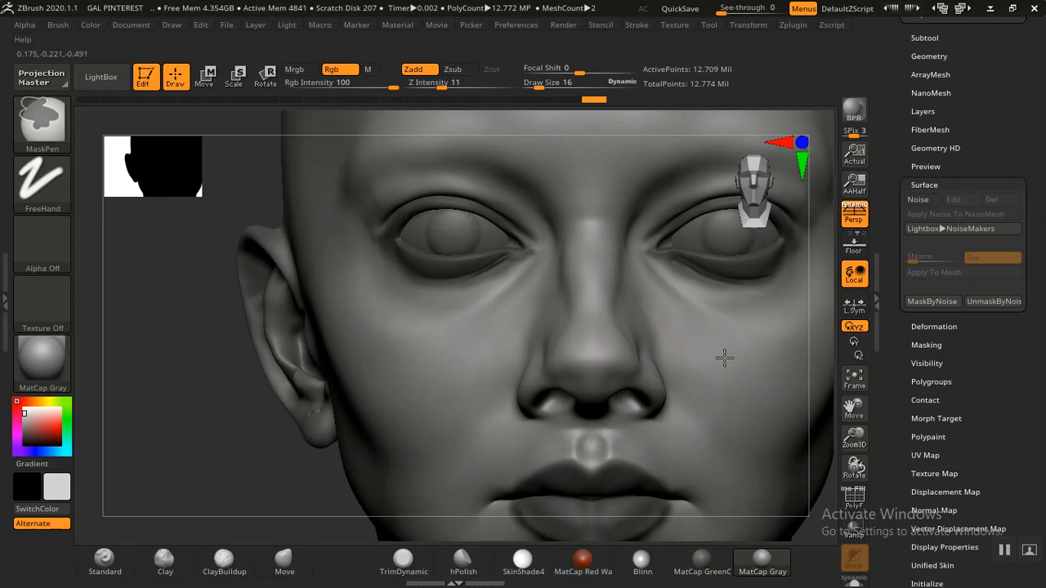
key("ctrl")
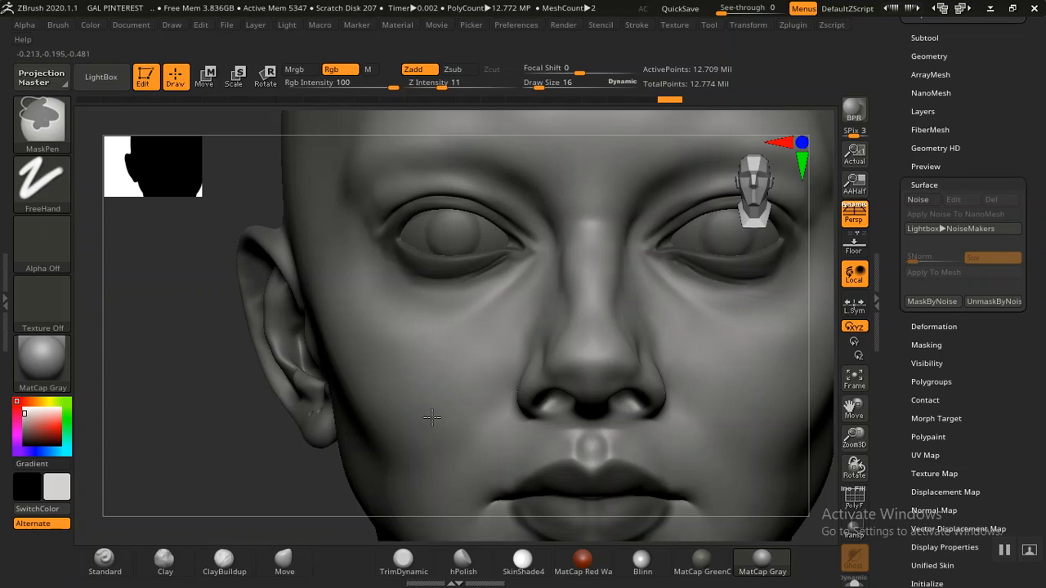
key("ctrl")
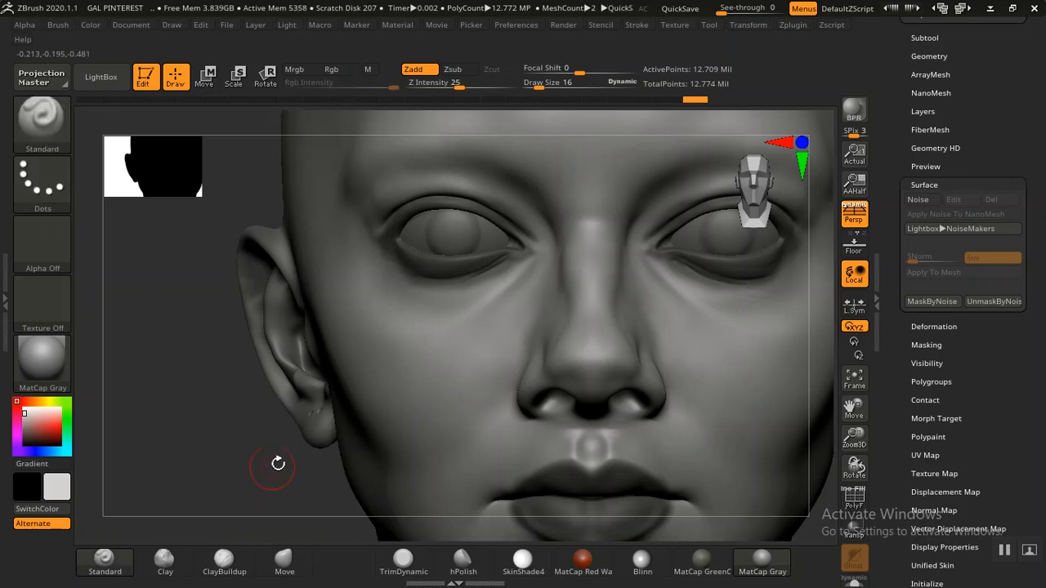
key("ctrl")
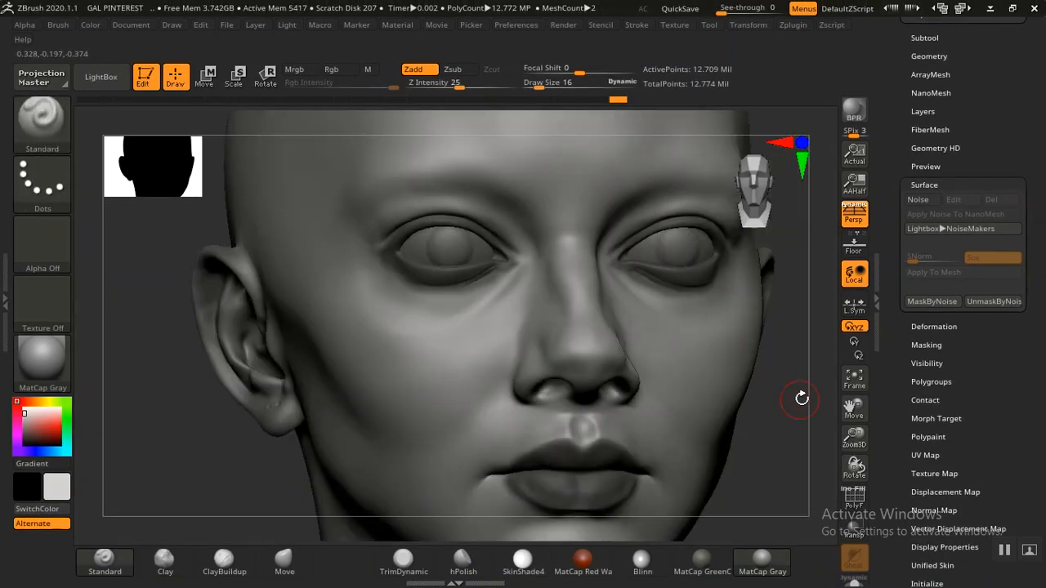
- Open the surface noise editor and load pores05_tileable.psd from the flipped tileable skin folder in ZAlphas as its alpha
left_click(919, 200)
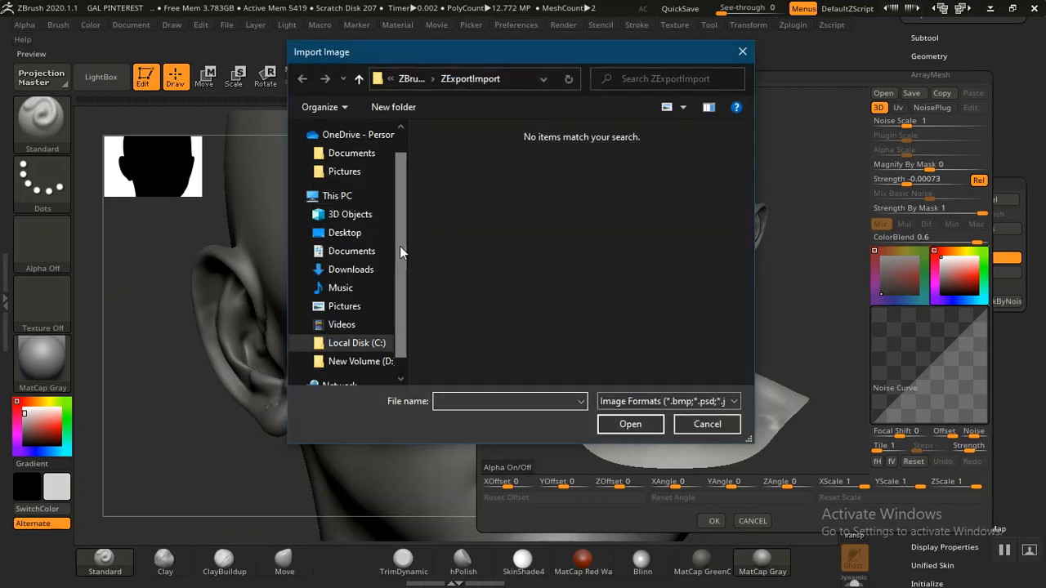
left_click_drag(399, 246, 399, 225)
left_click(410, 79)
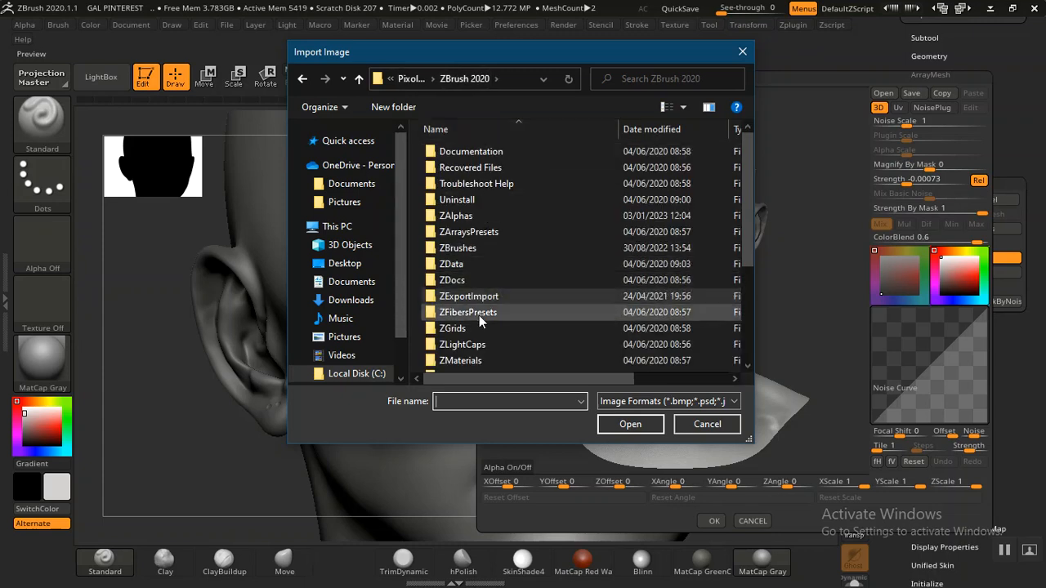
double_click(495, 217)
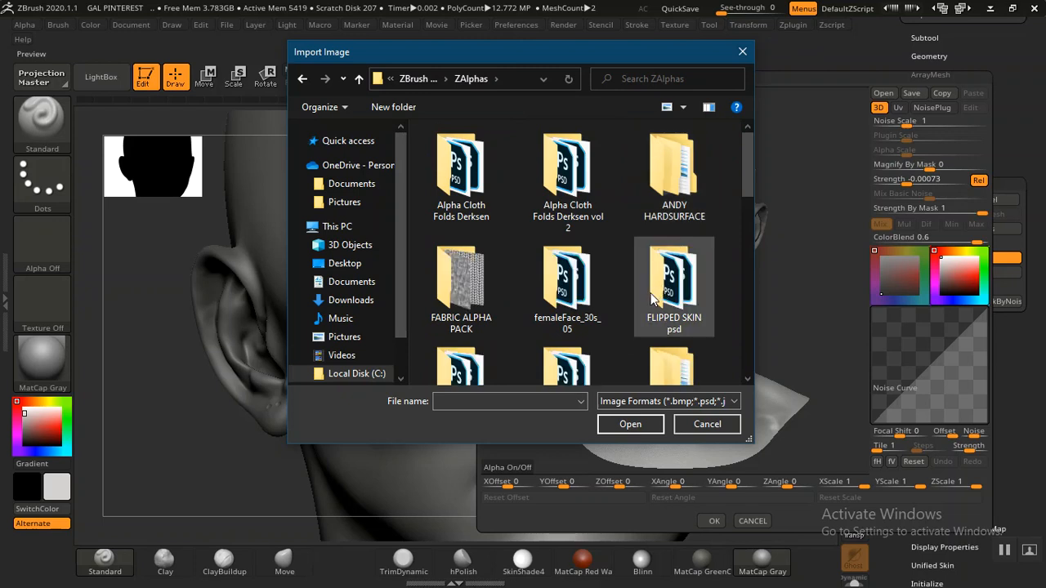
scroll(742, 187, "down", 2)
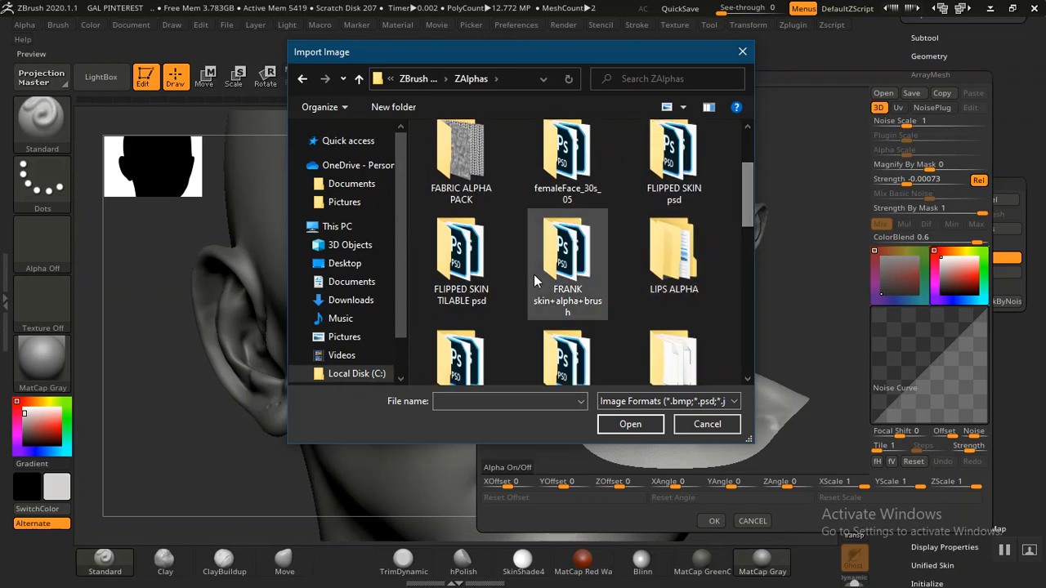
double_click(485, 285)
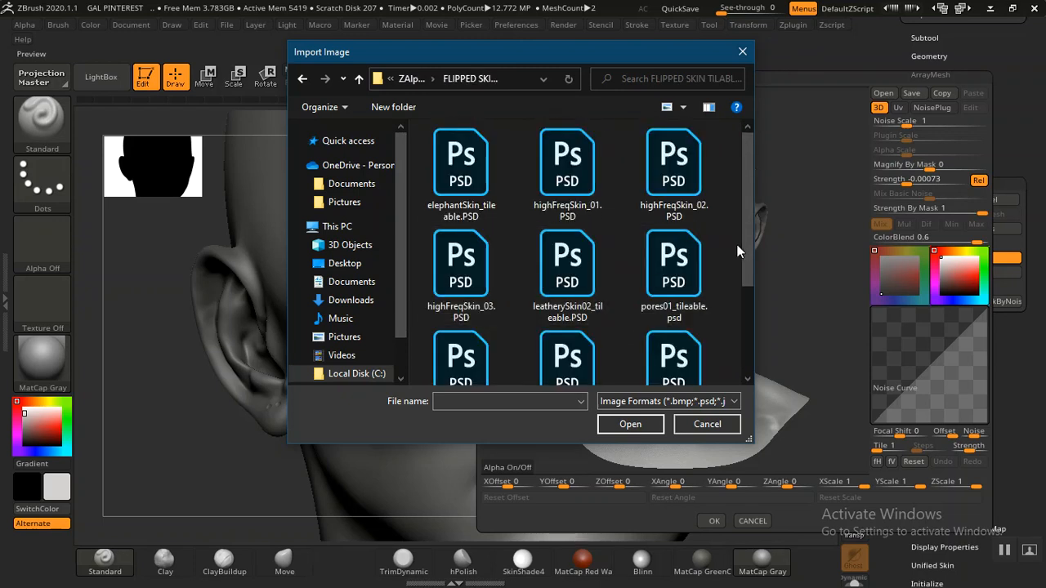
scroll(753, 269, "down", 2)
left_click_drag(753, 269, 745, 314)
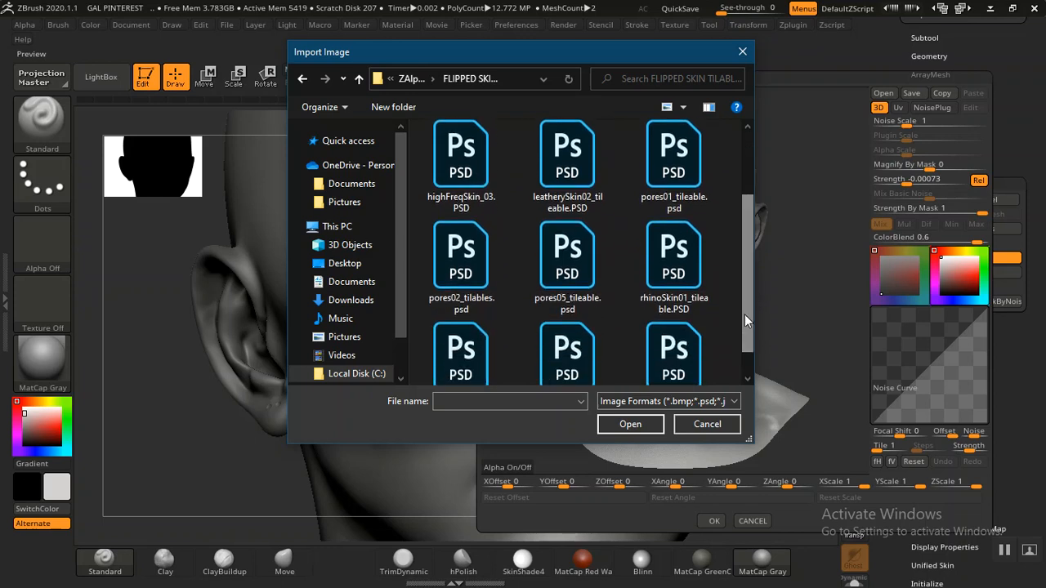
left_click(566, 276)
left_click(628, 424)
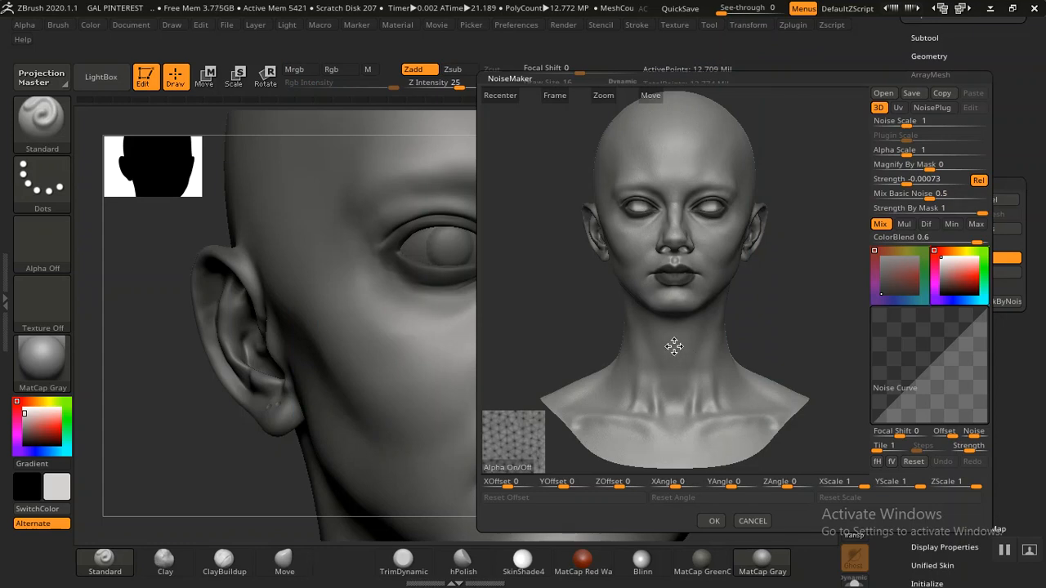
- Set the noise mix mode to Max, the Alpha Scale to 0.01933 and the Strength to about -0.222
right_click_drag(693, 345, 725, 303, "ctrl")
right_click_drag(691, 167, 740, 362, "alt")
left_click(977, 225)
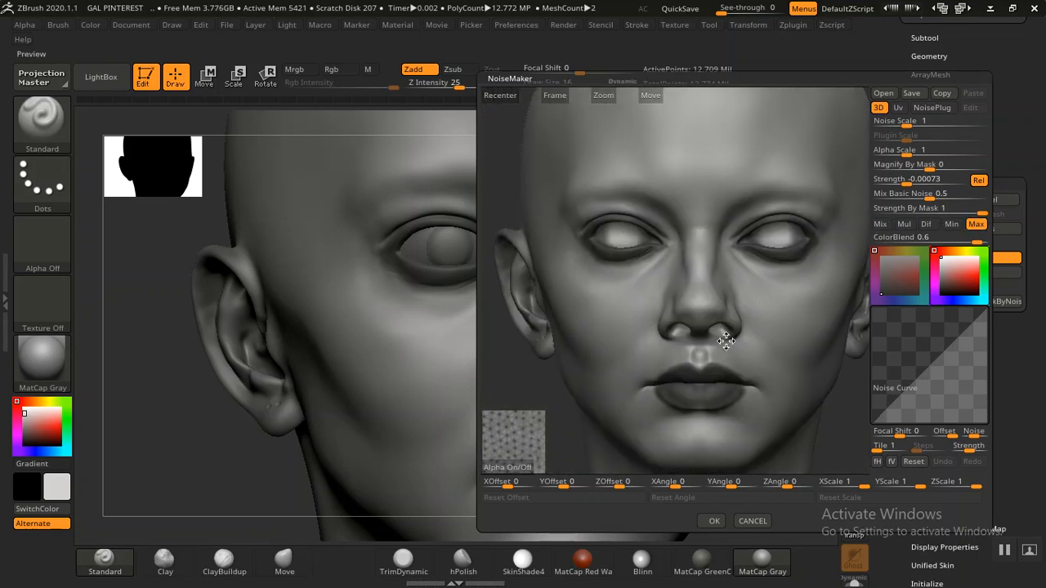
right_click_drag(770, 353, 845, 448, "ctrl")
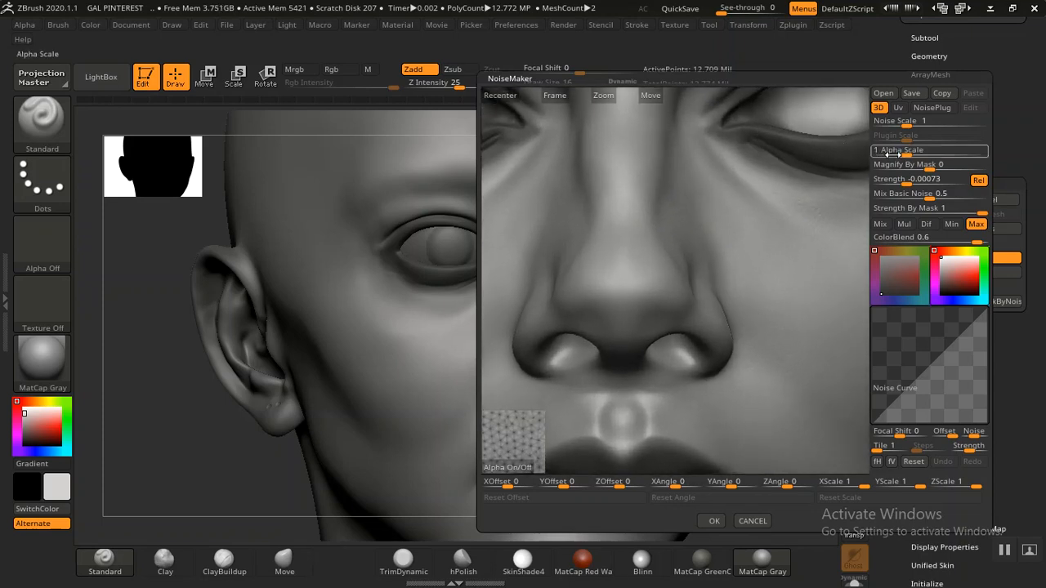
left_click_drag(900, 153, 901, 154)
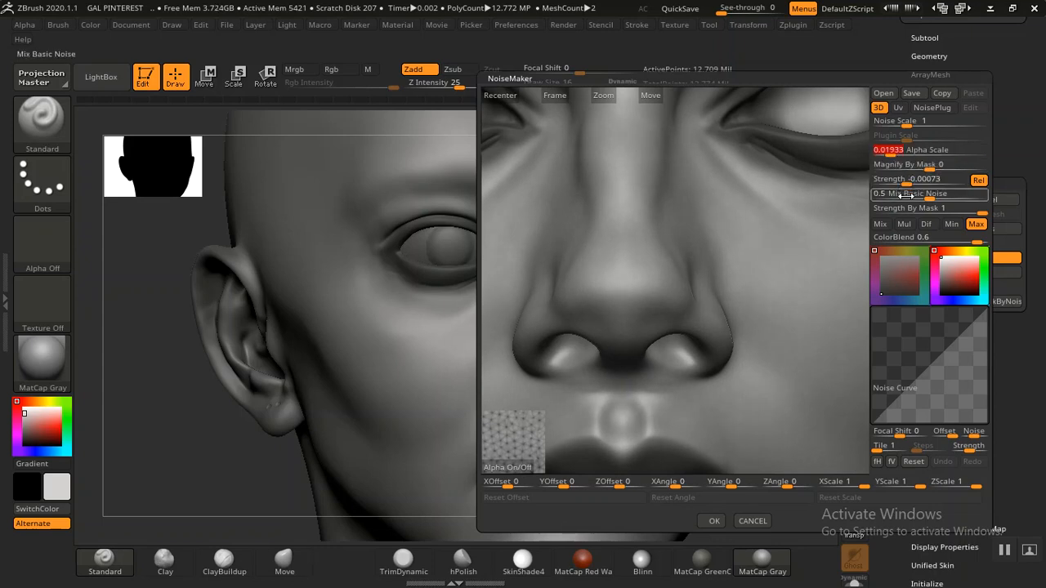
left_click_drag(898, 183, 901, 185)
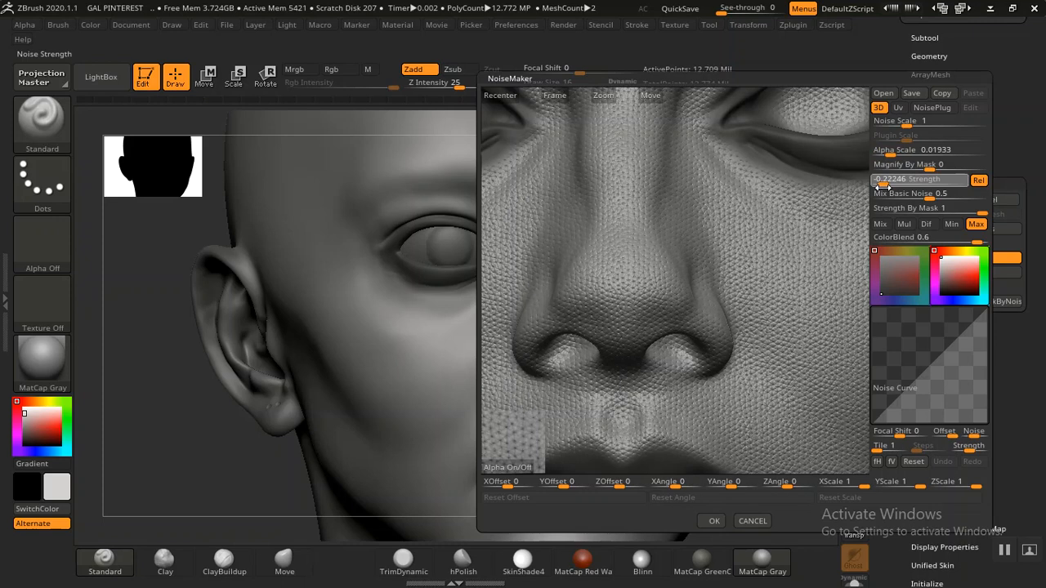
- Switch the surface noise projection from 3D to UV to remove the stretching on the side of the face
left_click_drag(761, 268, 715, 299)
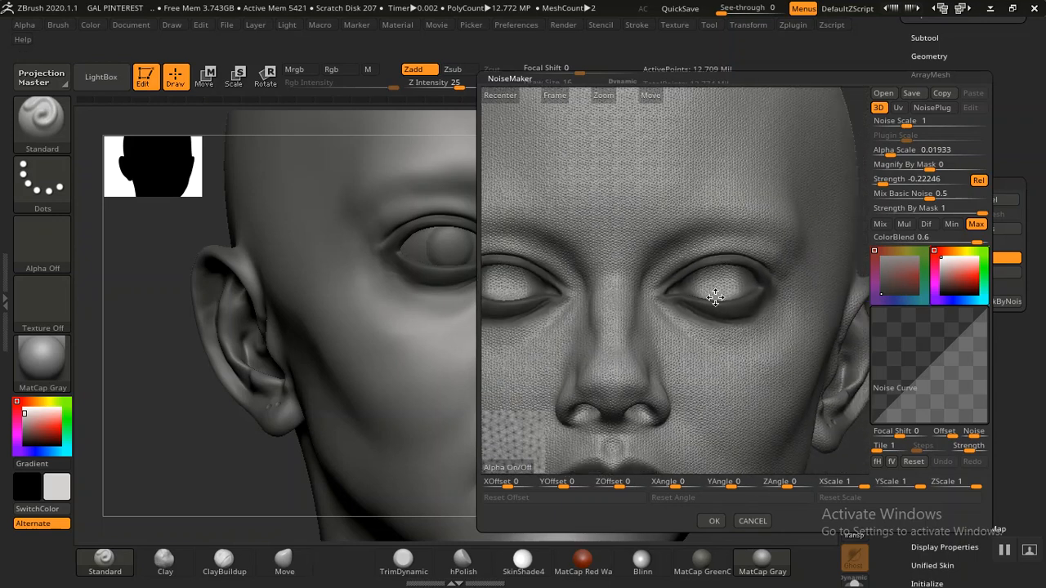
left_click_drag(702, 289, 761, 228)
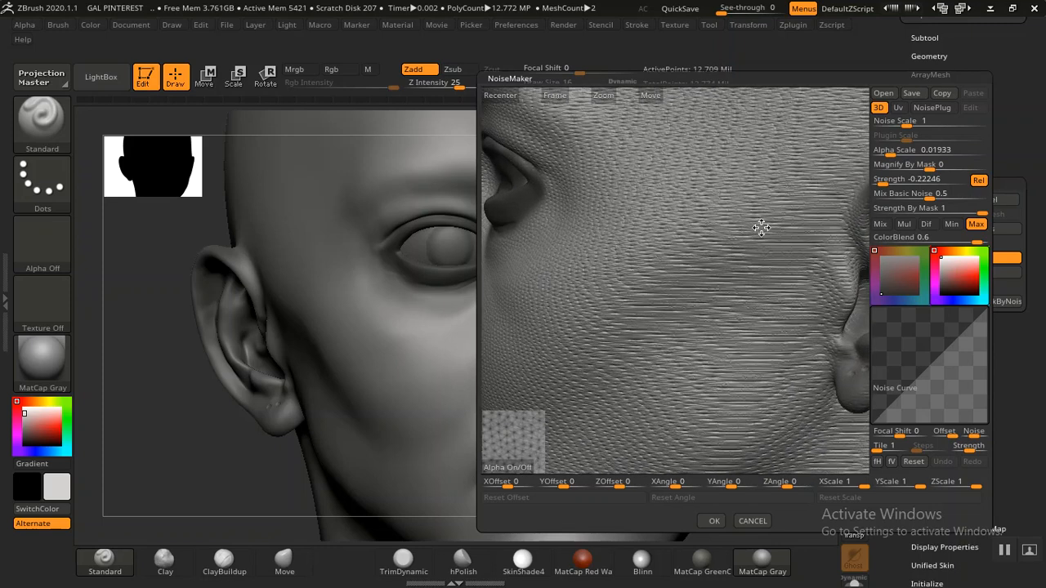
left_click(899, 108)
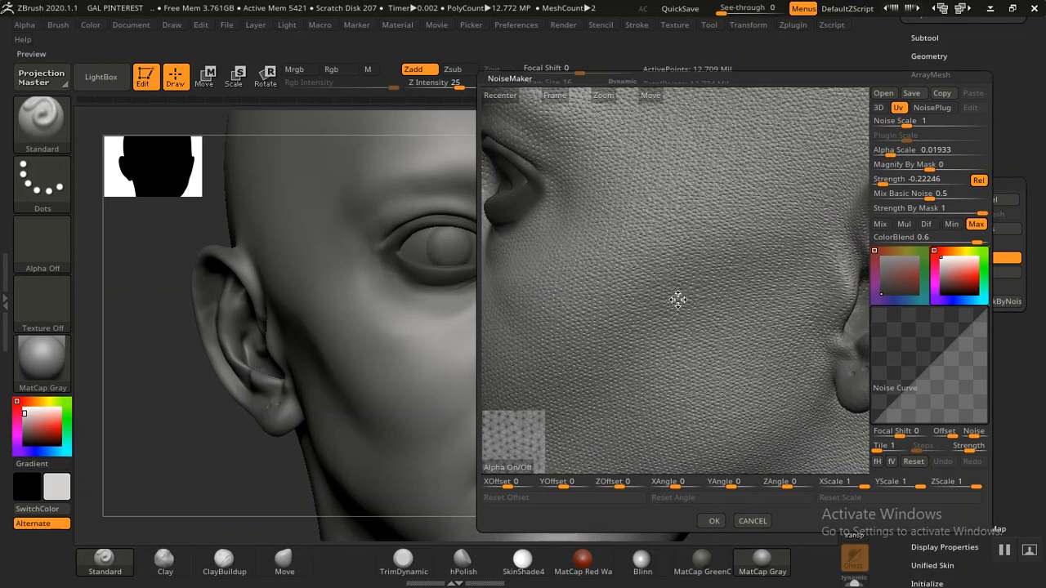
- Check the pore pattern across the cheeks, chin, neck, nose and eyes in the noise preview, and accept the noise settings
left_click_drag(680, 309, 705, 263, "alt")
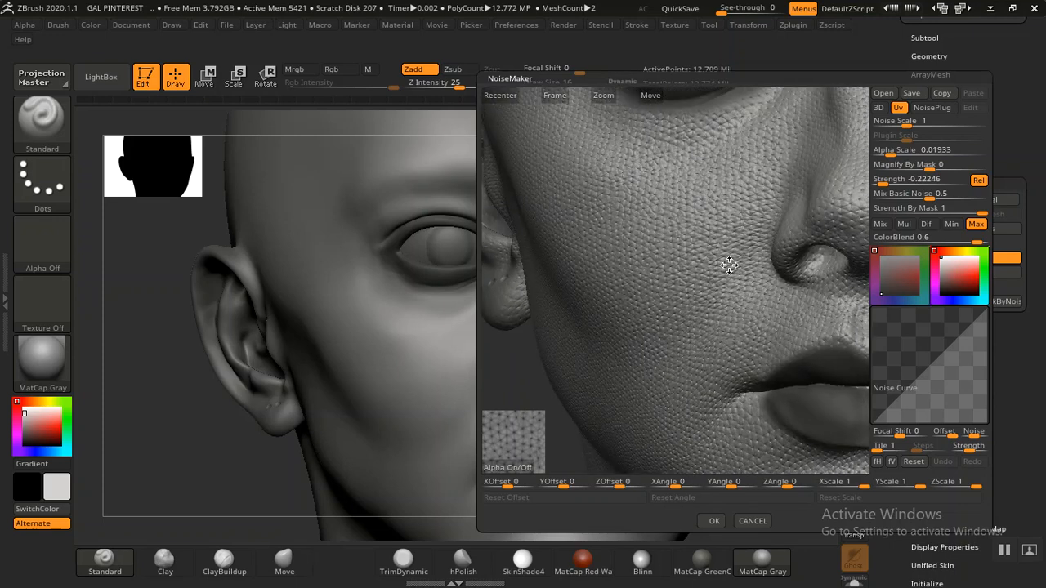
left_click_drag(651, 219, 738, 368)
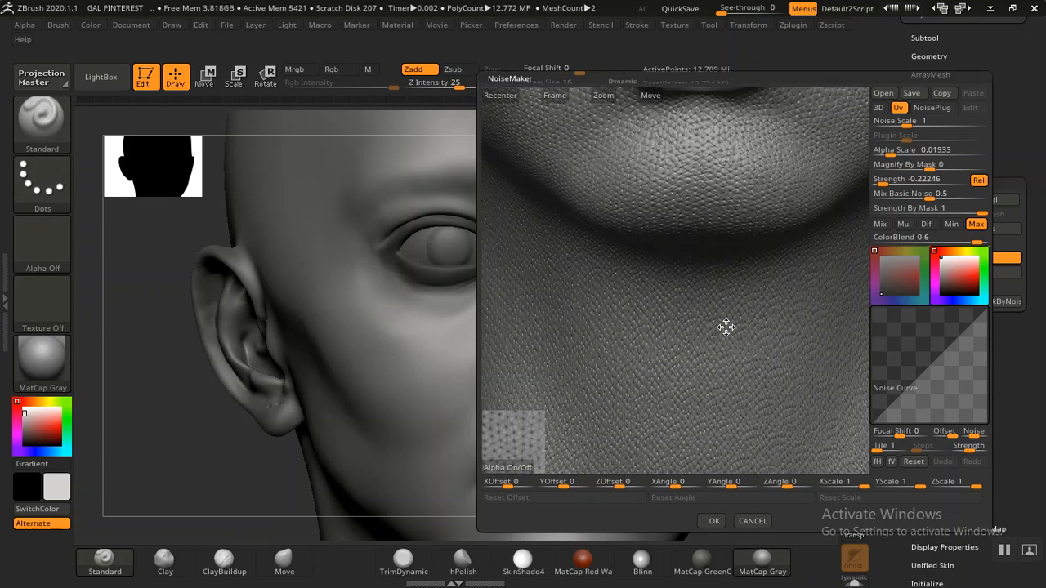
left_click_drag(725, 327, 707, 264)
mouse_move(728, 327)
left_mouse_down()
mouse_move(726, 384)
mouse_move(721, 304)
mouse_move(717, 343)
left_mouse_up()
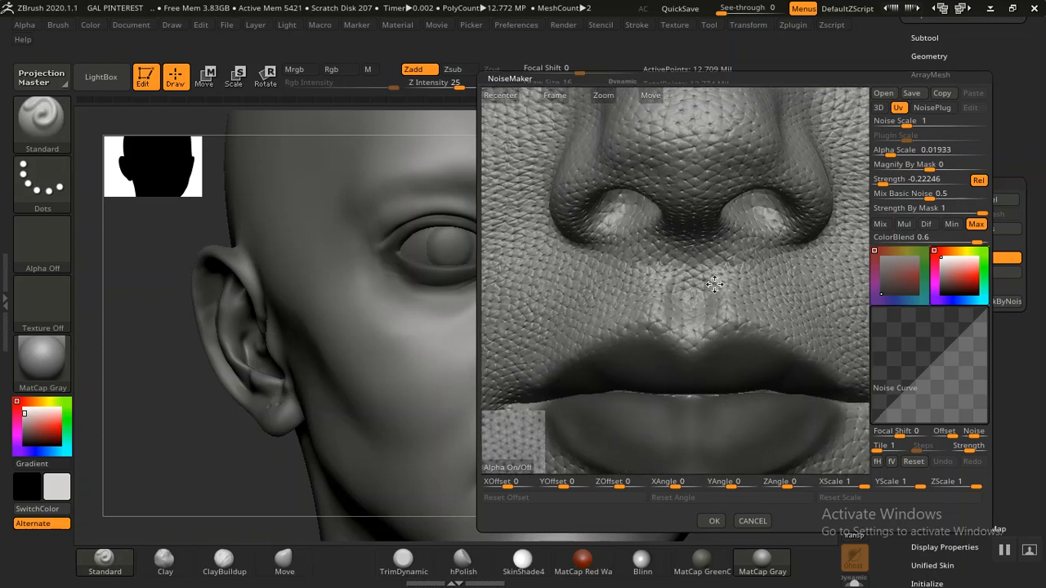
left_click_drag(714, 272, 742, 280)
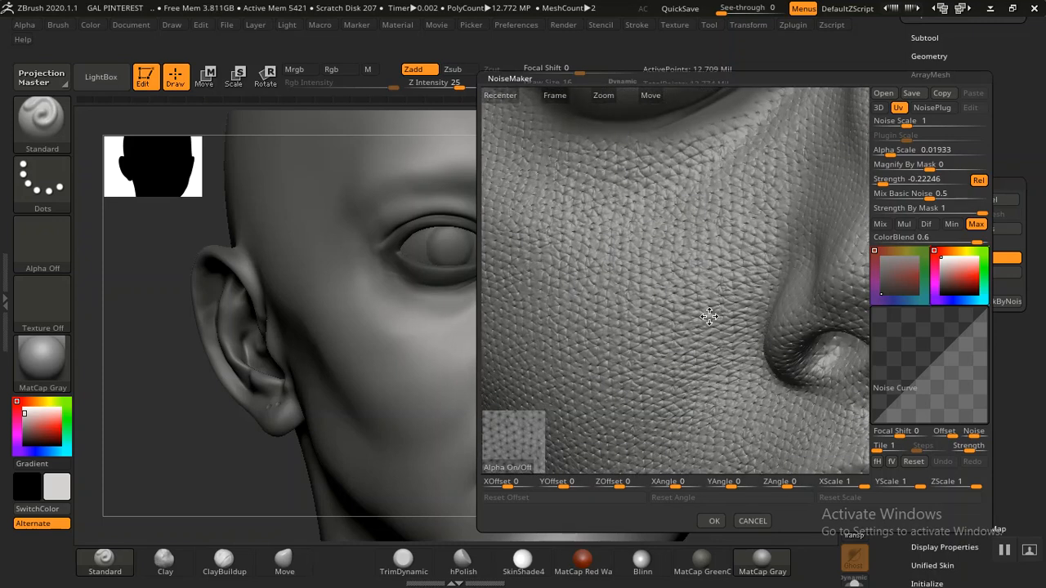
left_click_drag(709, 317, 704, 283)
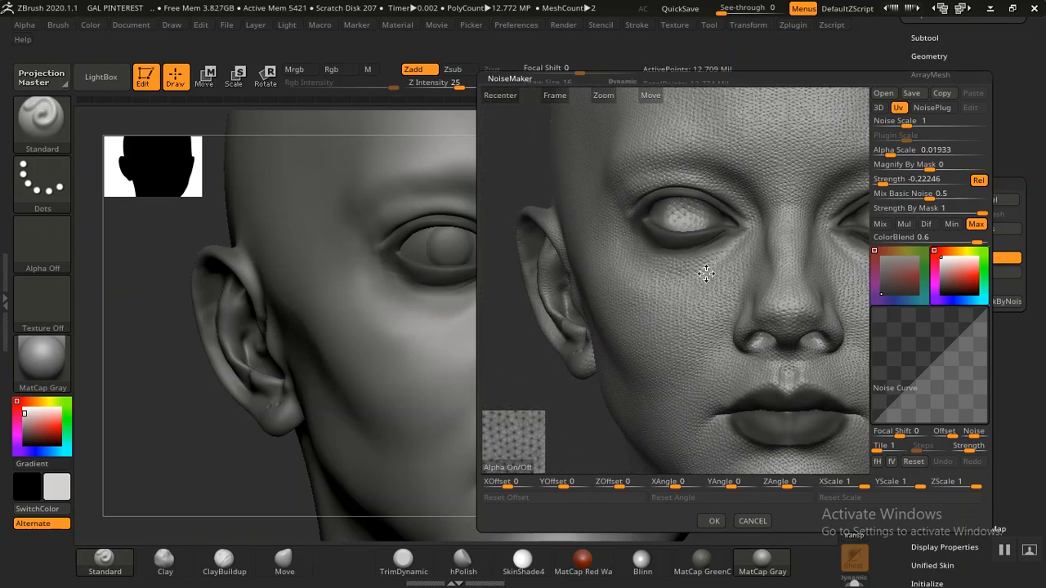
scroll(707, 273, "down", 3)
scroll(720, 298, "up", 5)
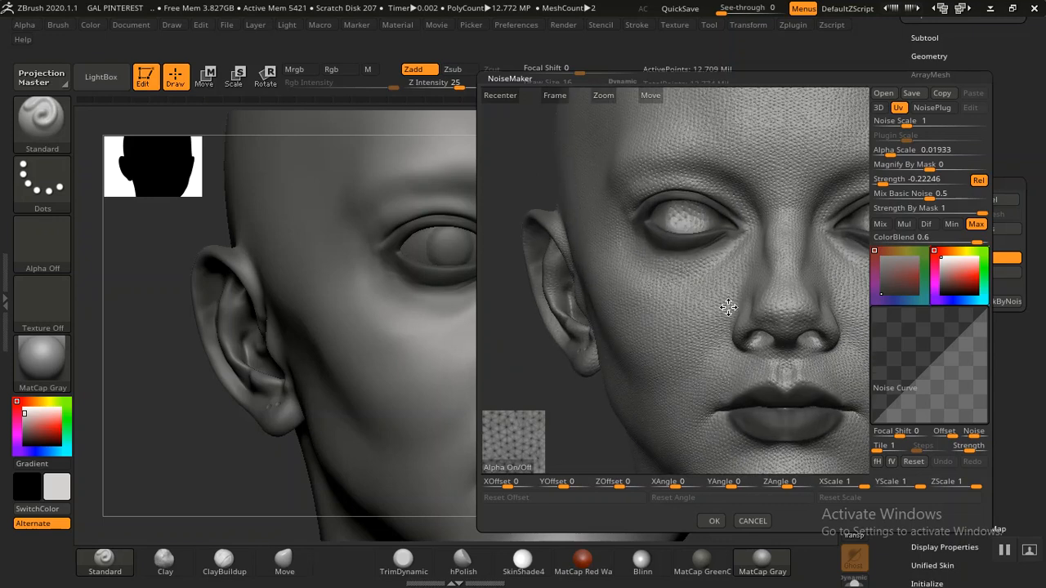
mouse_move(697, 323)
left_mouse_down()
mouse_move(716, 322)
mouse_move(696, 305)
mouse_move(738, 294)
mouse_move(693, 281)
mouse_move(739, 264)
mouse_move(773, 296)
mouse_move(799, 351)
mouse_move(709, 321)
left_mouse_up()
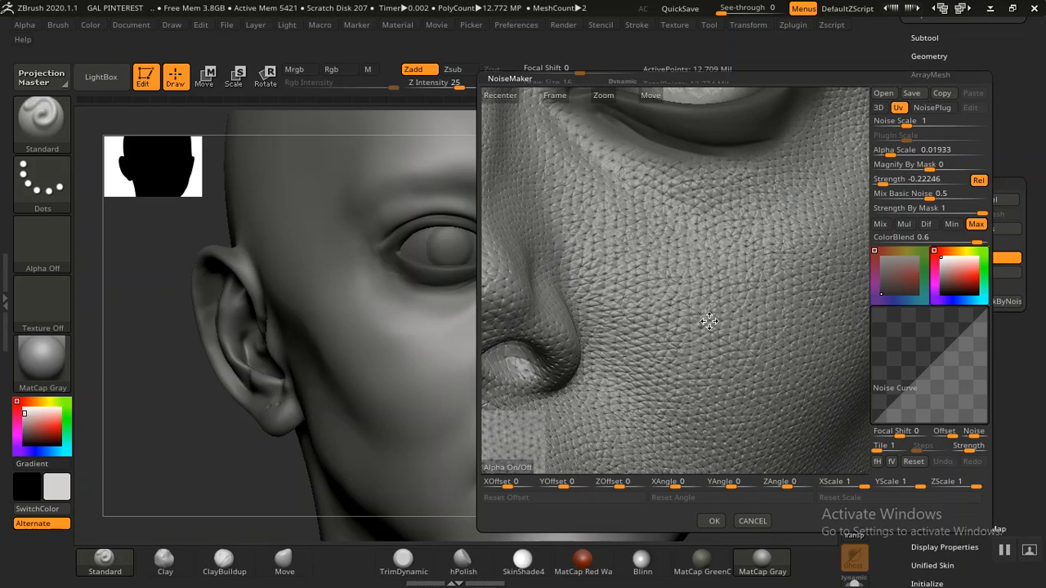
left_click(714, 521)
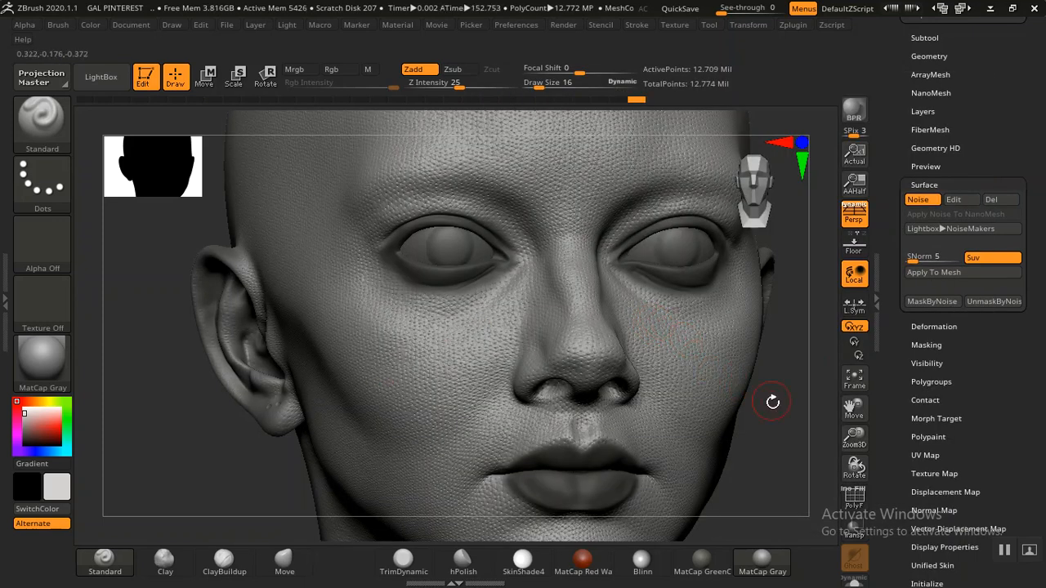
- Inspect the pore noise on the lower face and touch up the mask around the upper lip
left_click_drag(780, 467, 760, 358, "alt")
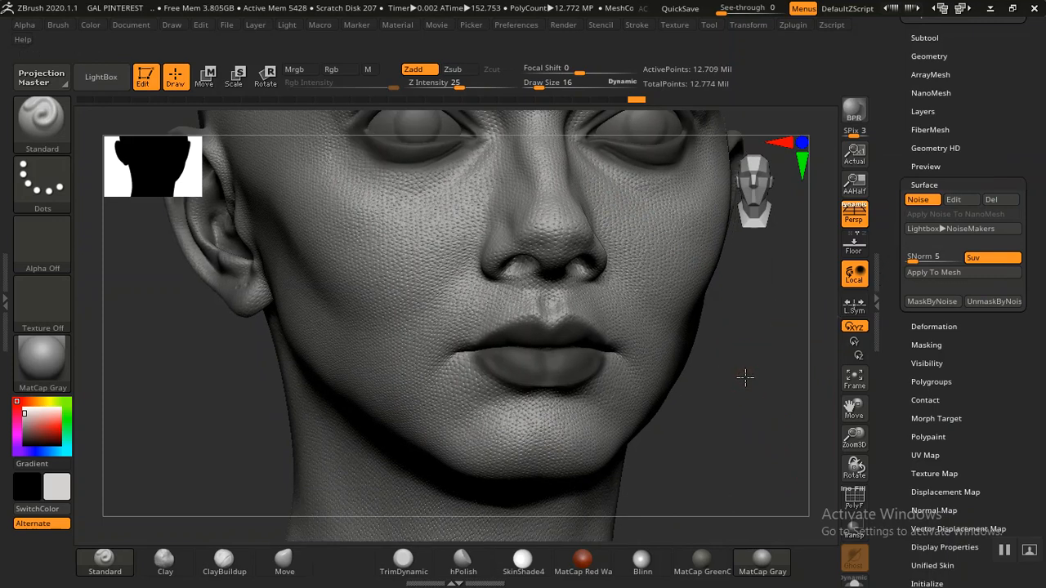
left_click_drag(744, 376, 704, 327)
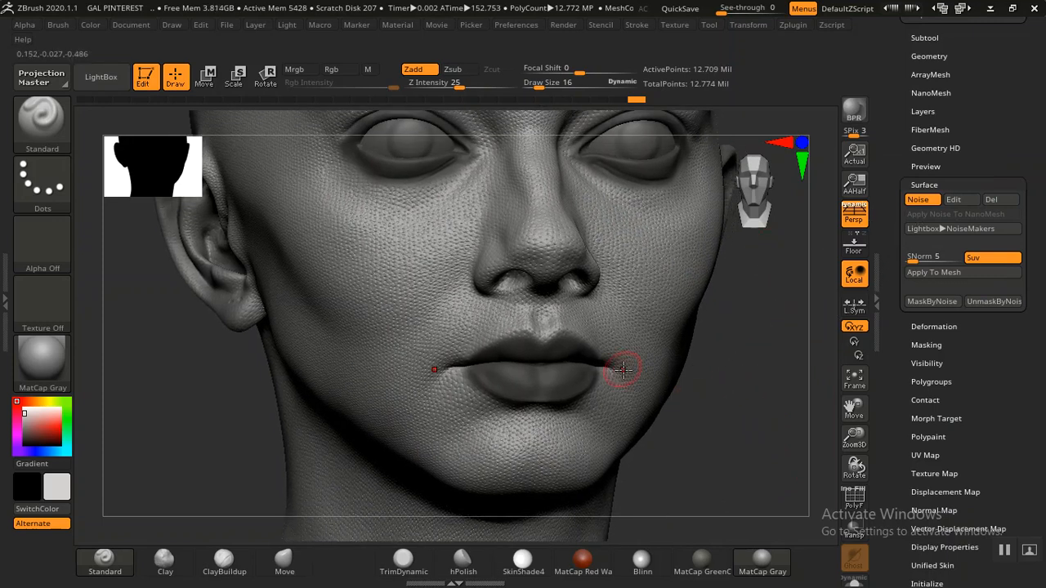
left_click_drag(757, 368, 474, 303)
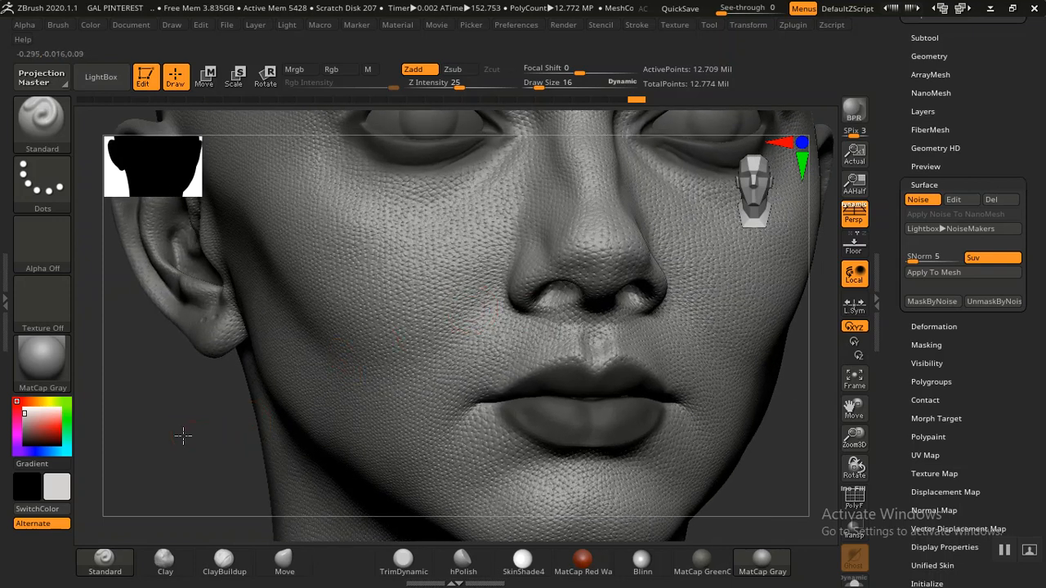
left_click_drag(183, 435, 212, 400)
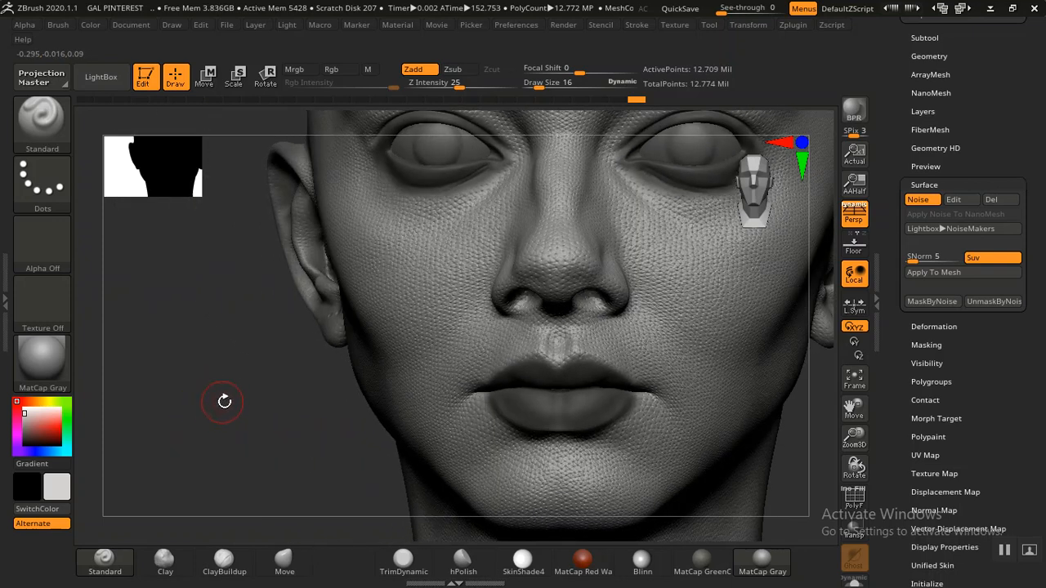
mouse_move(235, 434)
left_mouse_down()
mouse_move(270, 474)
mouse_move(191, 355)
mouse_move(276, 323)
mouse_move(595, 266)
mouse_move(582, 319)
left_mouse_up()
key("ctrl")
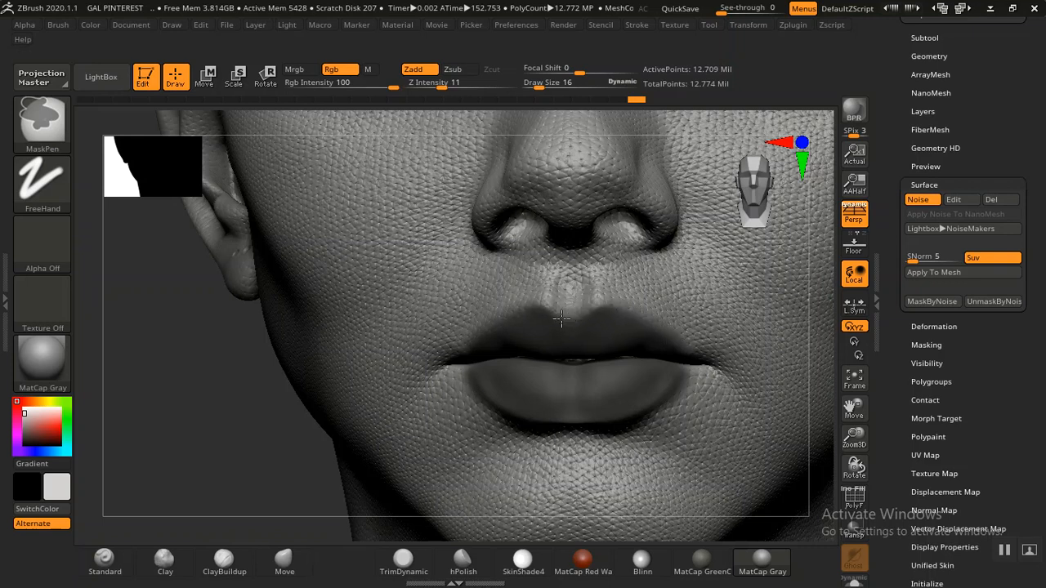
key("ctrl")
- Increase the draw size to 32 and extend the mask over the front fold and inner hollow of the ear
mouse_move(200, 472)
left_mouse_down()
mouse_move(201, 462)
mouse_move(198, 486)
mouse_move(155, 416)
mouse_move(215, 422)
mouse_move(206, 439)
mouse_move(244, 443)
mouse_move(252, 413)
left_mouse_up()
left_click_drag(783, 379, 303, 407)
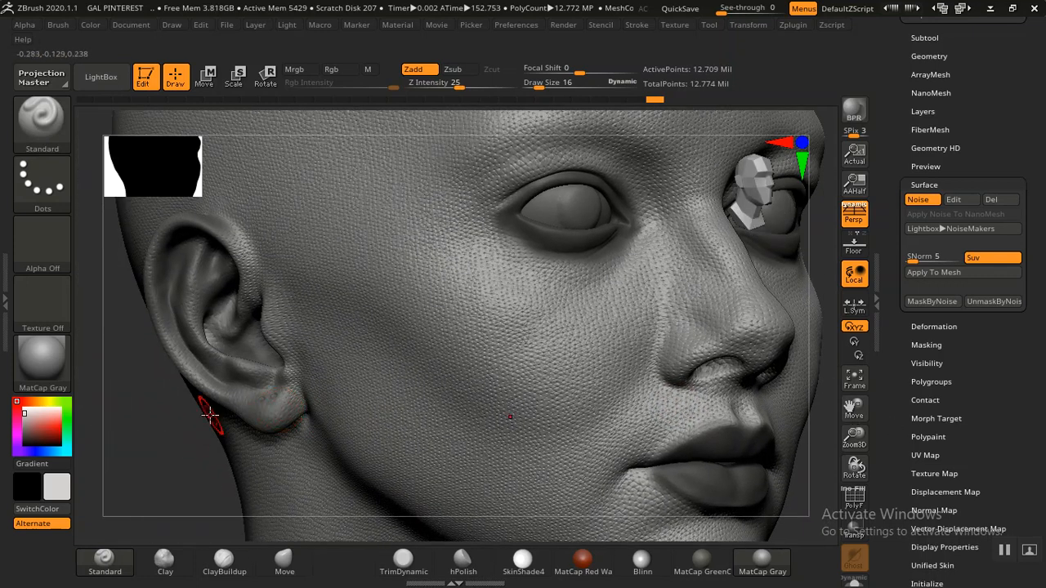
left_click_drag(228, 446, 419, 282)
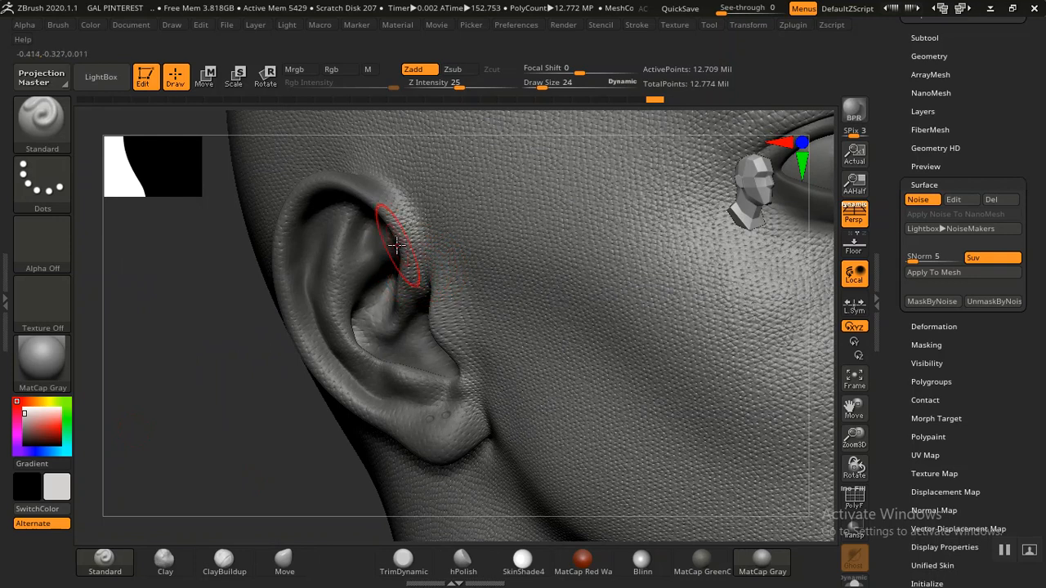
key("ctrl")
left_click_drag(397, 216, 418, 274, "ctrl")
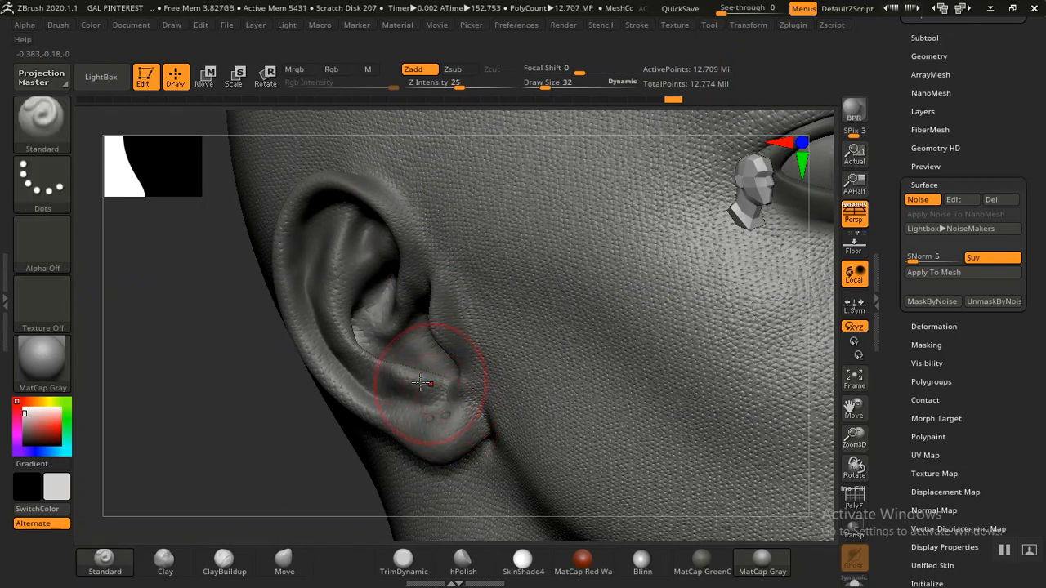
- Mask the remaining noise on the ear's outer rim, inner bowl and the skin in front of the ear canal
mouse_move(272, 405)
left_mouse_down()
mouse_move(287, 403)
mouse_move(273, 396)
mouse_move(292, 440)
left_mouse_up()
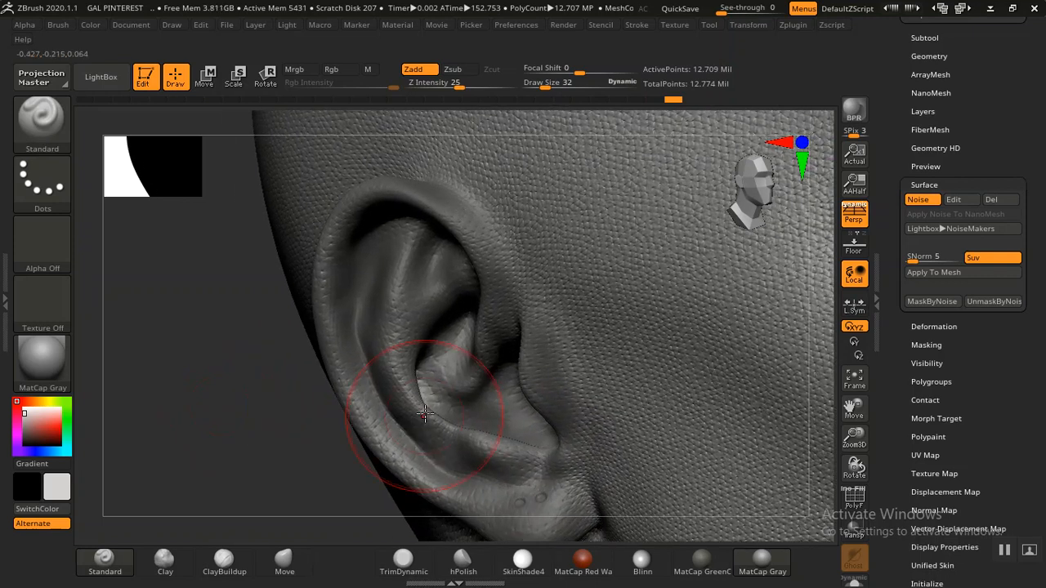
left_click_drag(436, 399, 470, 364, "ctrl")
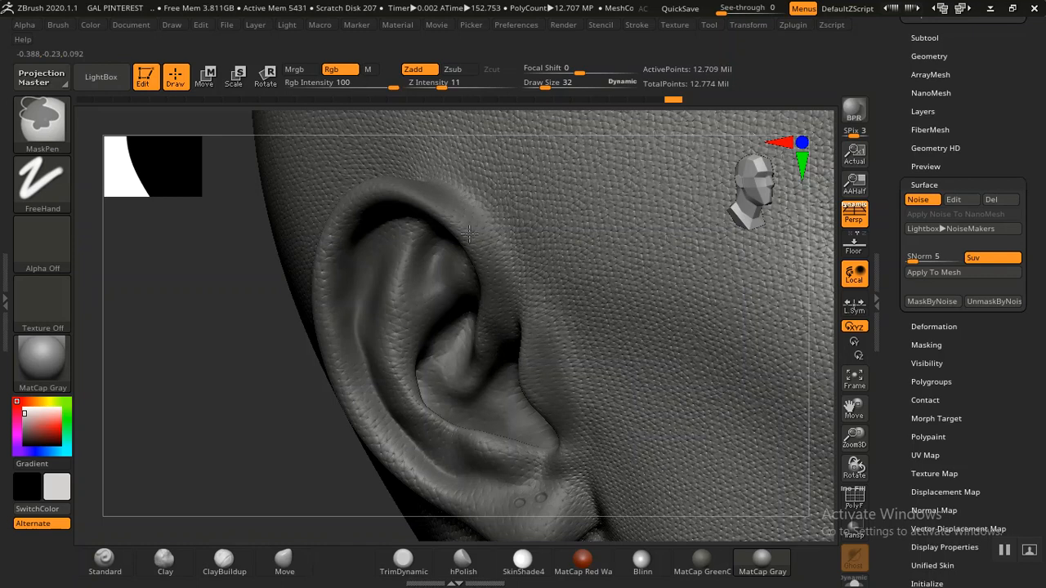
left_click_drag(241, 407, 268, 401)
left_click_drag(395, 264, 381, 273, "ctrl")
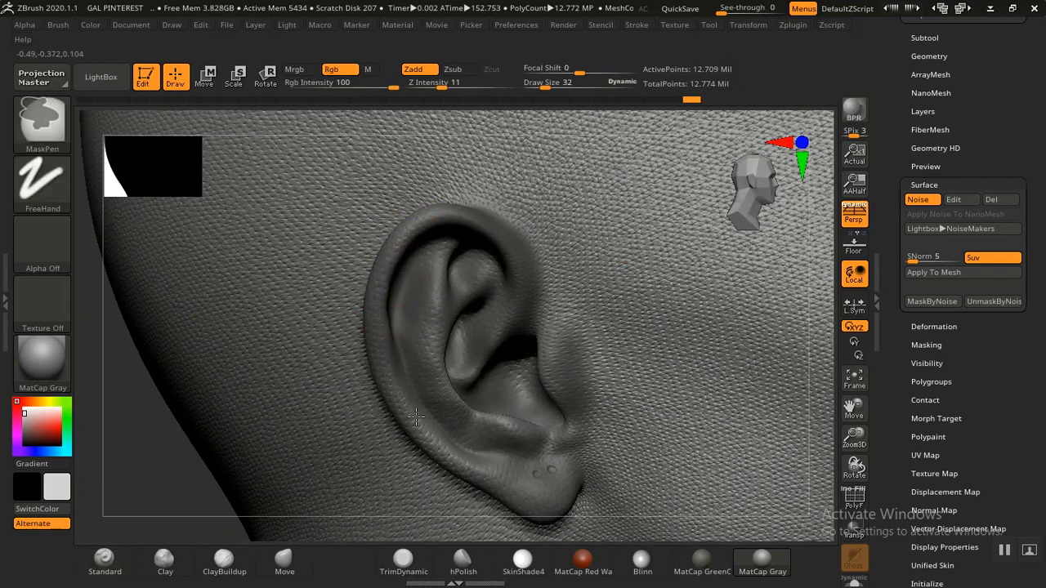
mouse_move(416, 417)
left_mouse_down("ctrl")
mouse_move(455, 464)
mouse_move(519, 401)
left_mouse_up("ctrl")
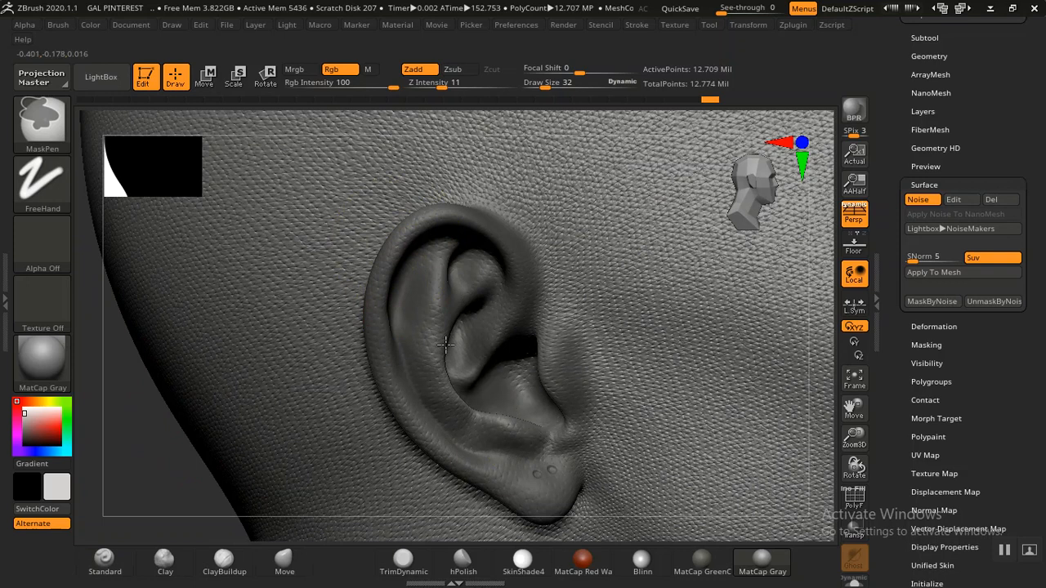
left_click_drag(446, 344, 510, 366, "ctrl")
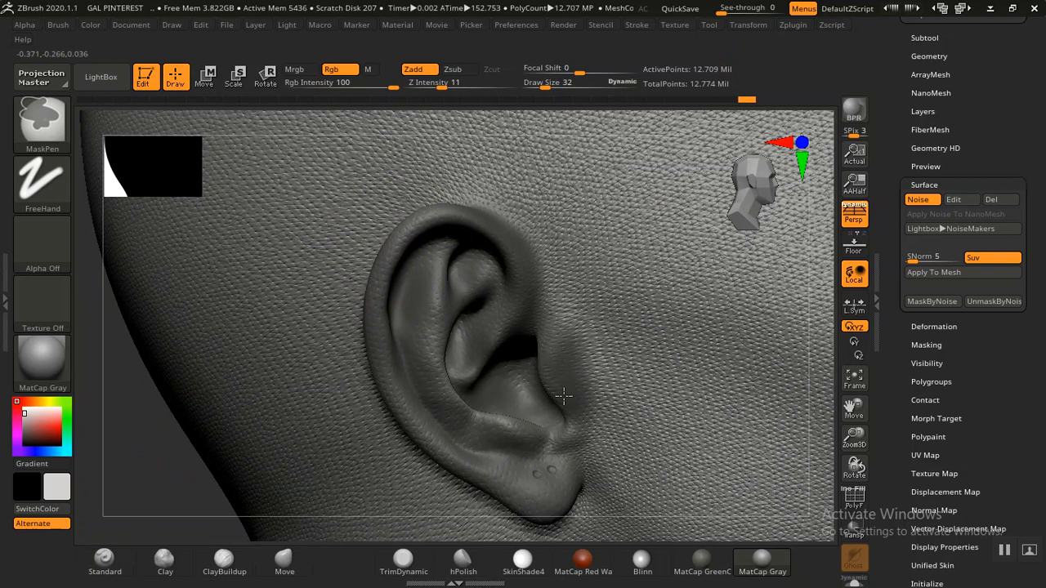
left_click_drag(564, 397, 523, 352, "ctrl")
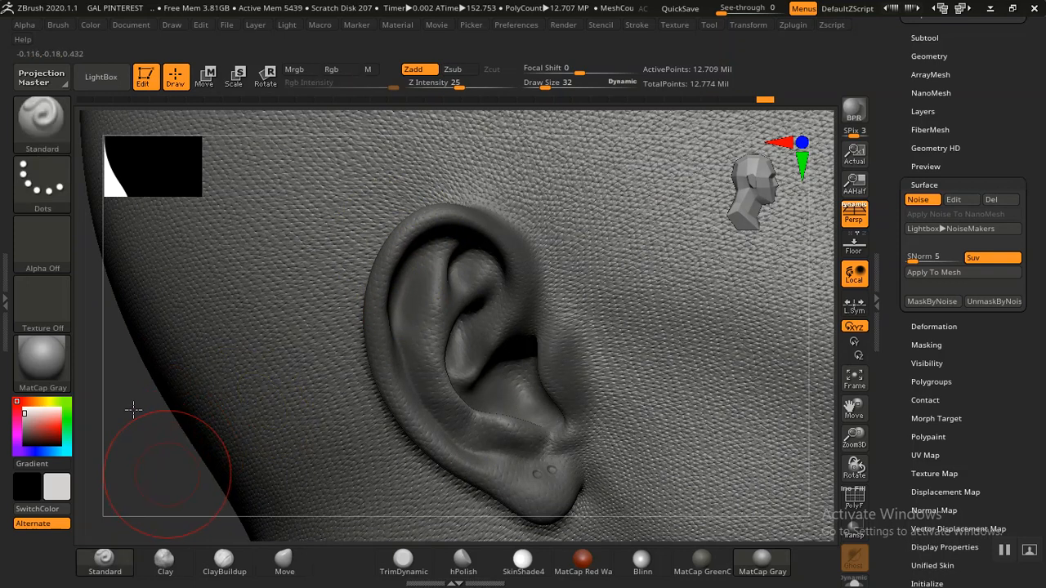
- Reduce the draw size to 12 and refine the mask edge around the lower eyelid
left_click_drag(134, 410, 229, 378)
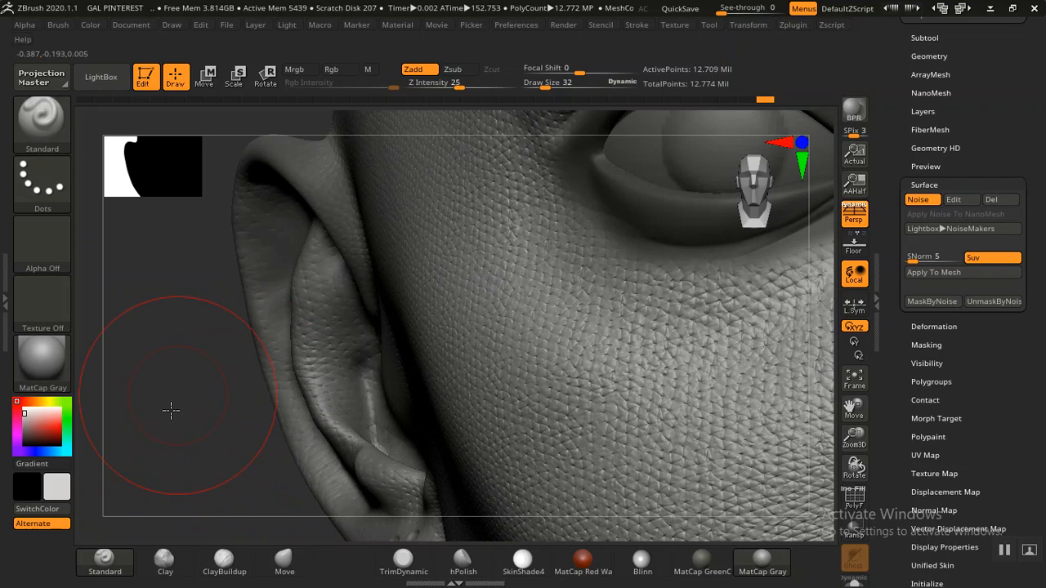
left_click_drag(143, 415, 52, 510, "alt")
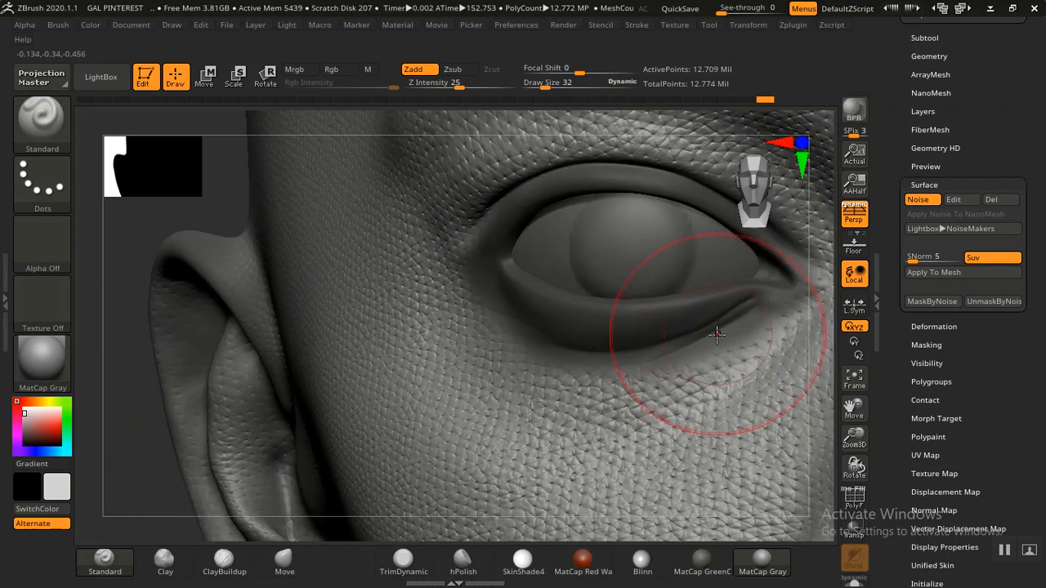
key("bracketleft")
key("bracketleft")
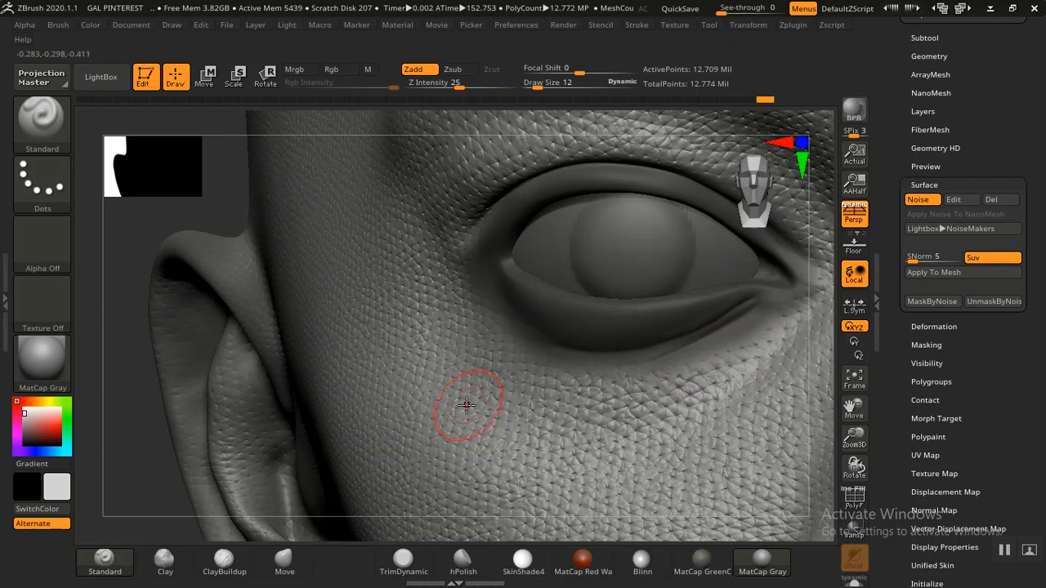
key("ctrl")
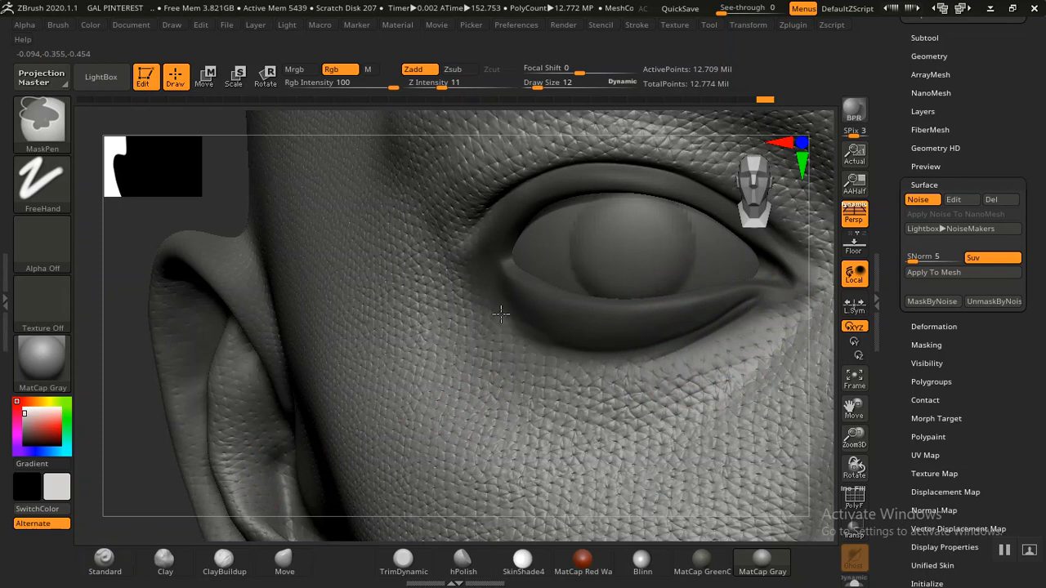
mouse_move(117, 483)
left_mouse_down()
mouse_move(112, 439)
mouse_move(366, 382)
left_mouse_up()
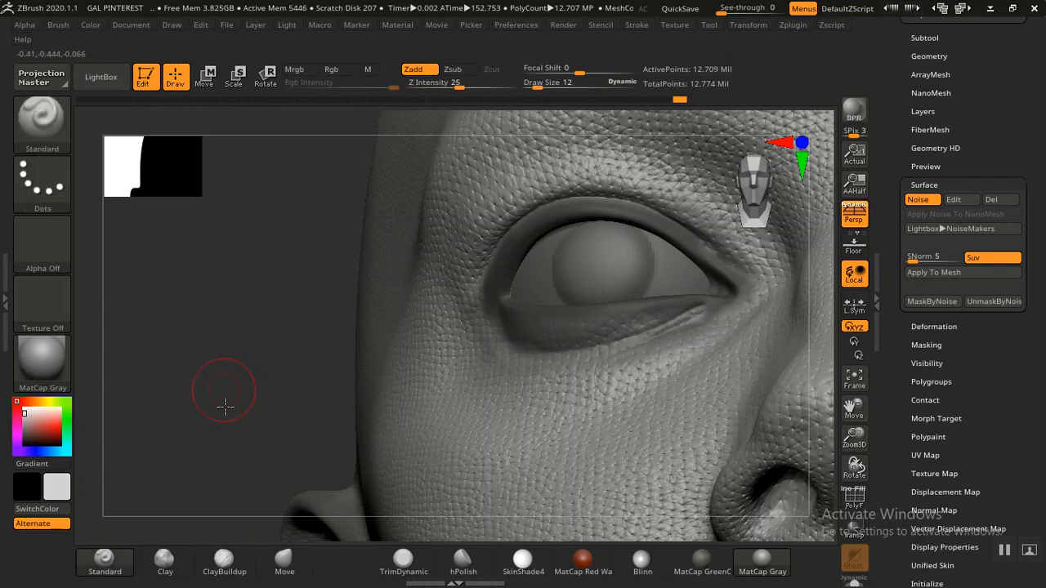
- Refine the eye mask along the upper lid and around the inner corner of the same eye
mouse_move(224, 407)
left_mouse_down()
mouse_move(228, 444)
mouse_move(229, 380)
left_mouse_up()
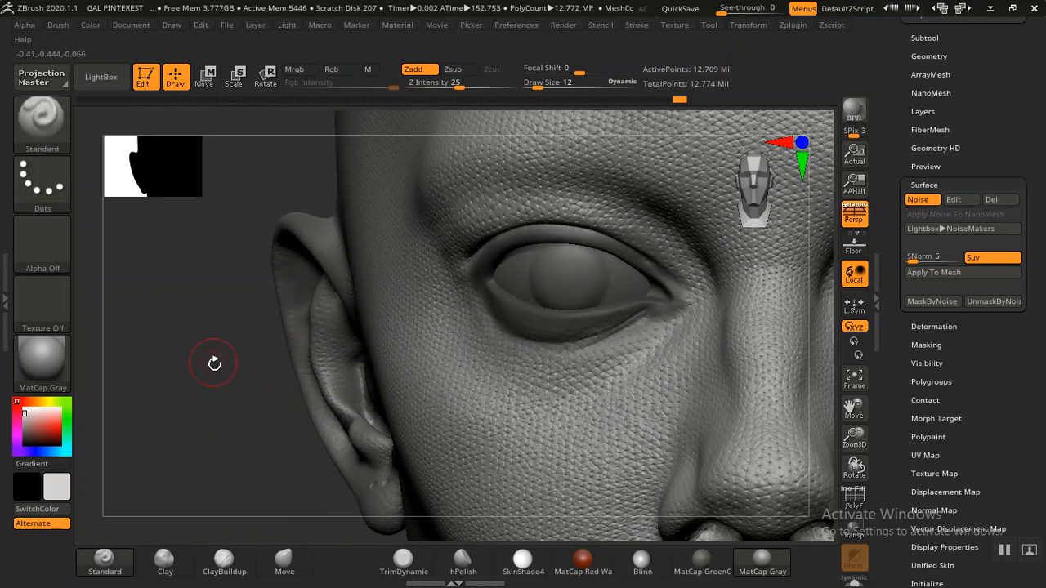
left_click_drag(202, 337, 282, 500, "alt")
key("ctrl")
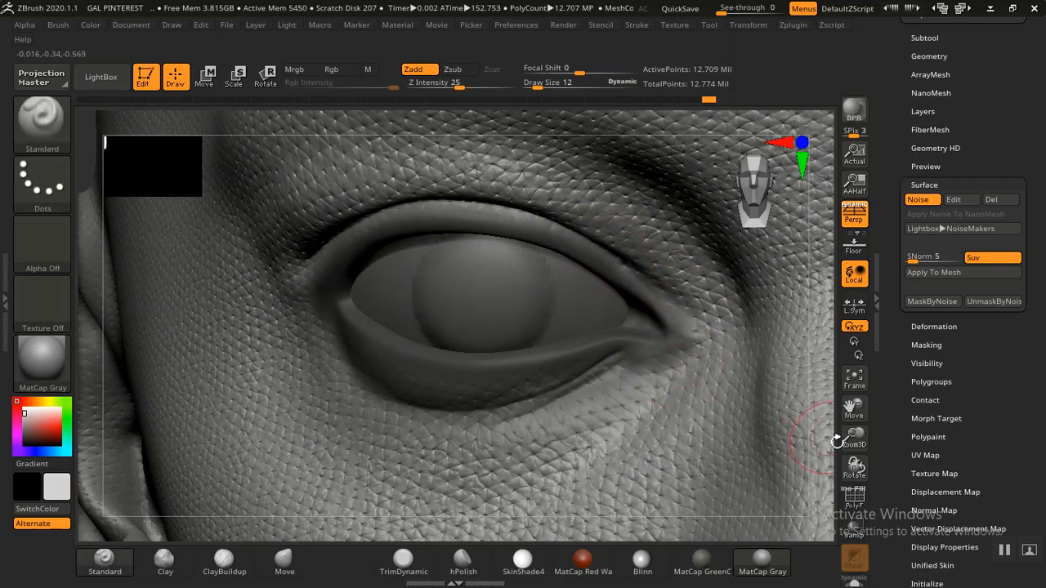
- Refine the mask edge around the inner corner, upper lid and outer corner of the eye on the other side of the face
left_click_drag(852, 433, 855, 466)
left_click_drag(854, 409, 742, 408)
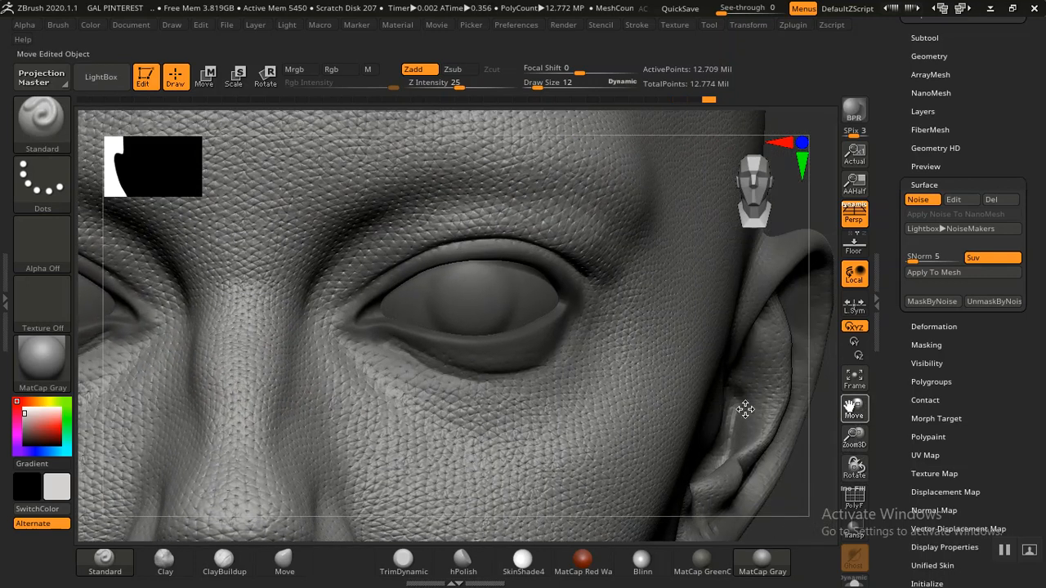
mouse_move(854, 468)
left_mouse_down()
mouse_move(805, 470)
mouse_move(810, 450)
mouse_move(790, 430)
mouse_move(798, 333)
mouse_move(649, 357)
left_mouse_up()
key("ctrl")
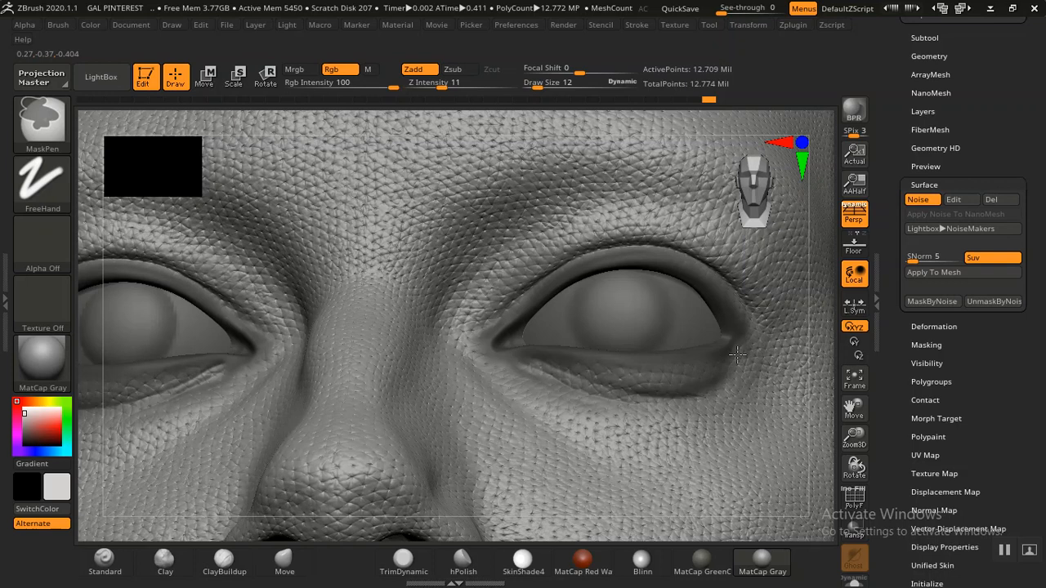
left_click_drag(535, 361, 519, 362, "ctrl")
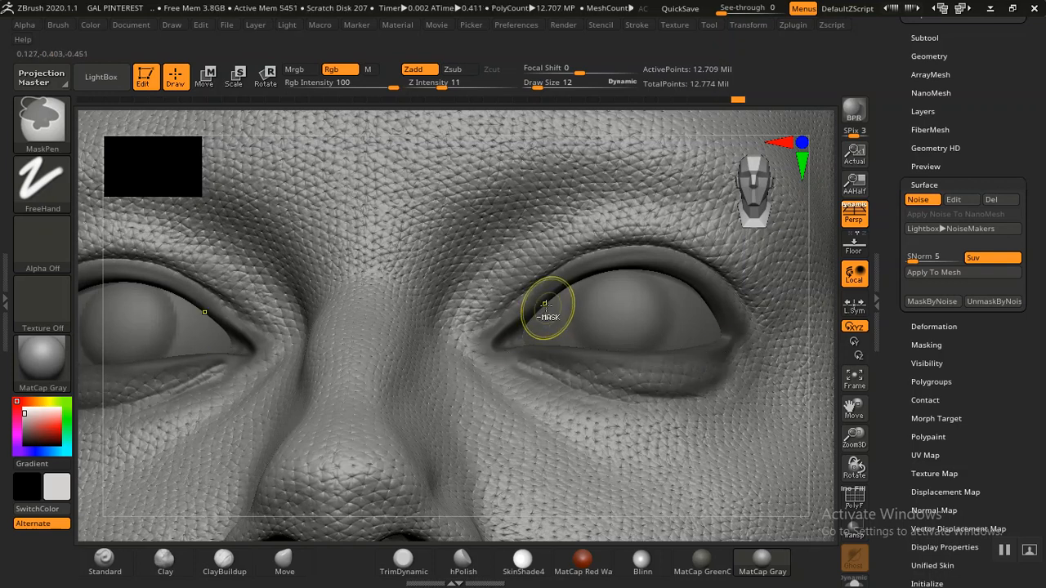
mouse_move(579, 266)
left_mouse_down("ctrl")
mouse_move(645, 254)
mouse_move(699, 264)
left_mouse_up("ctrl")
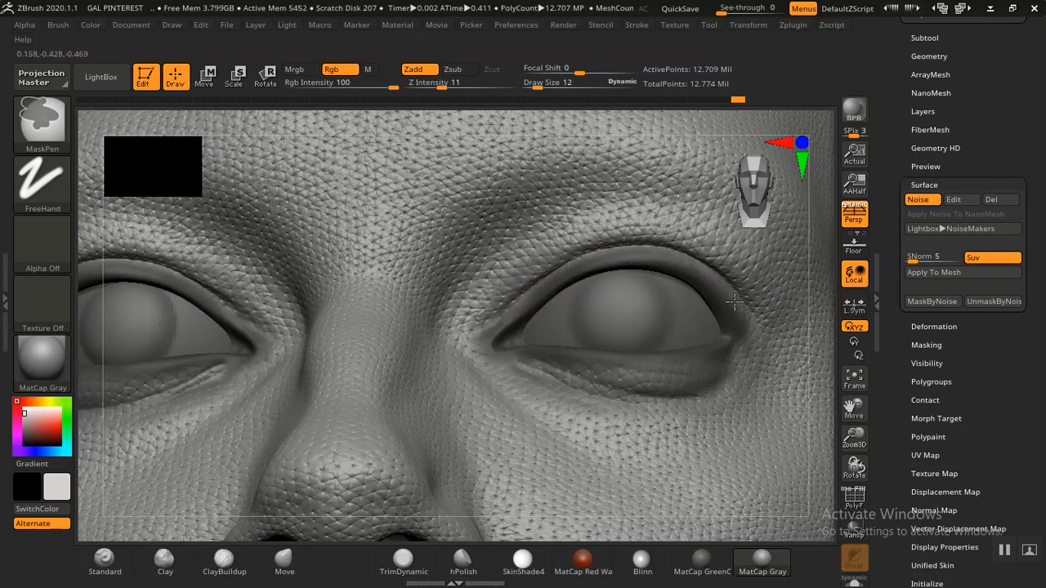
left_click_drag(753, 361, 750, 366, "ctrl")
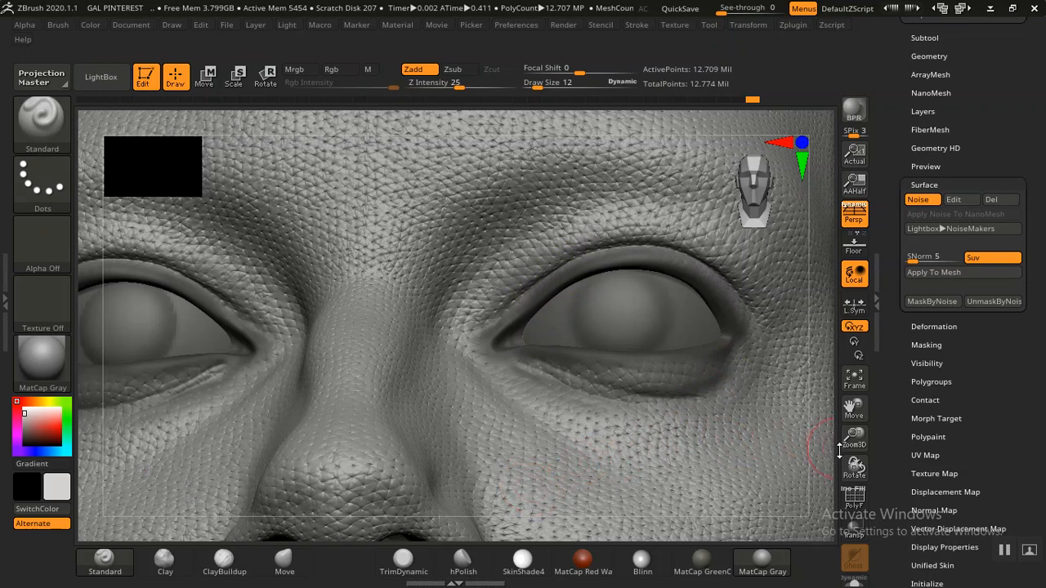
- Set the draw size to 24 and mask the noise inside both nostrils
left_click_drag(854, 433, 788, 225)
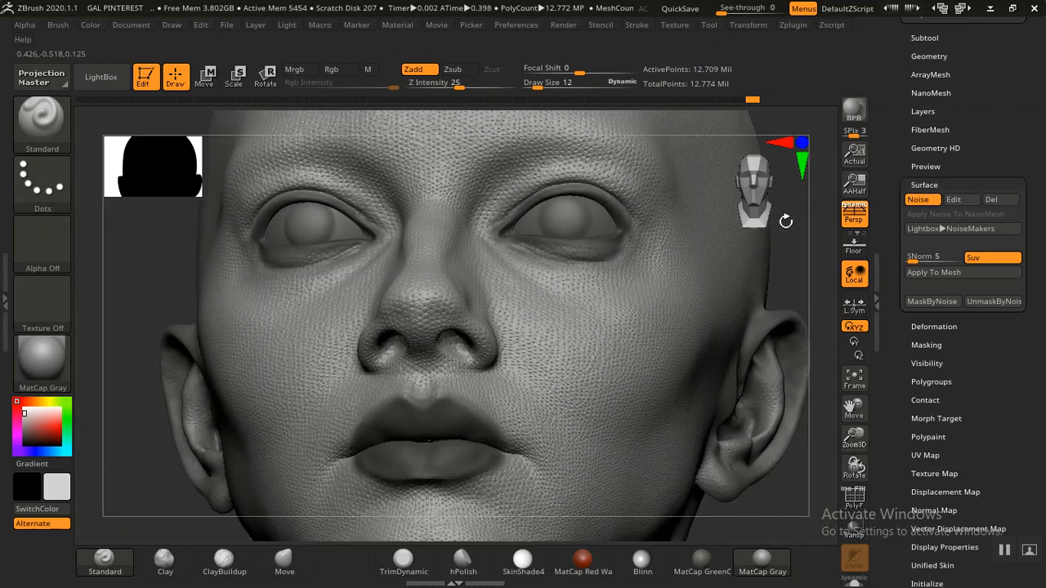
left_click_drag(799, 263, 789, 309)
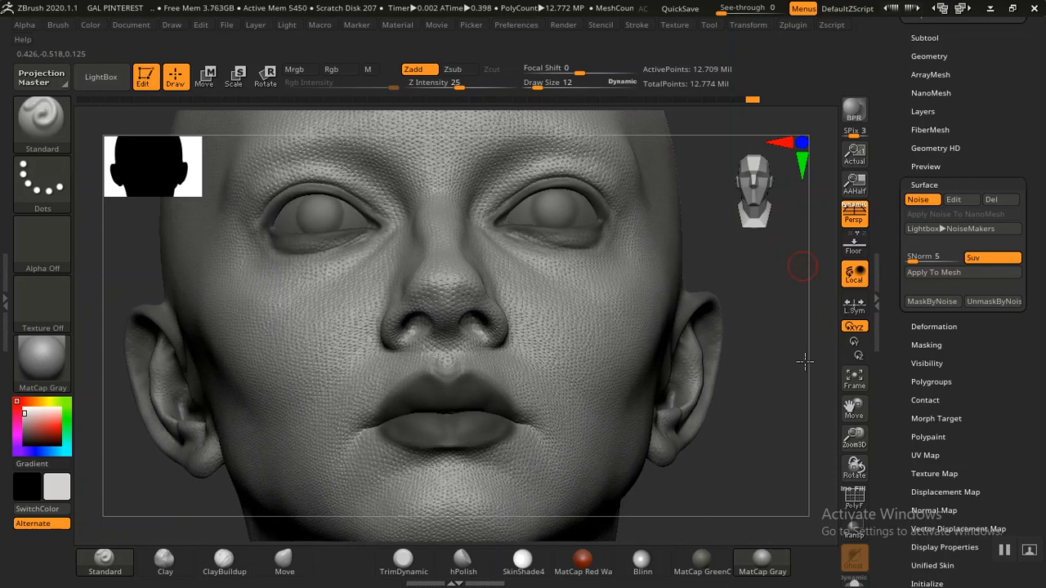
left_click_drag(803, 362, 806, 409, "alt")
left_click_drag(810, 276, 776, 213, "alt")
key("ctrl")
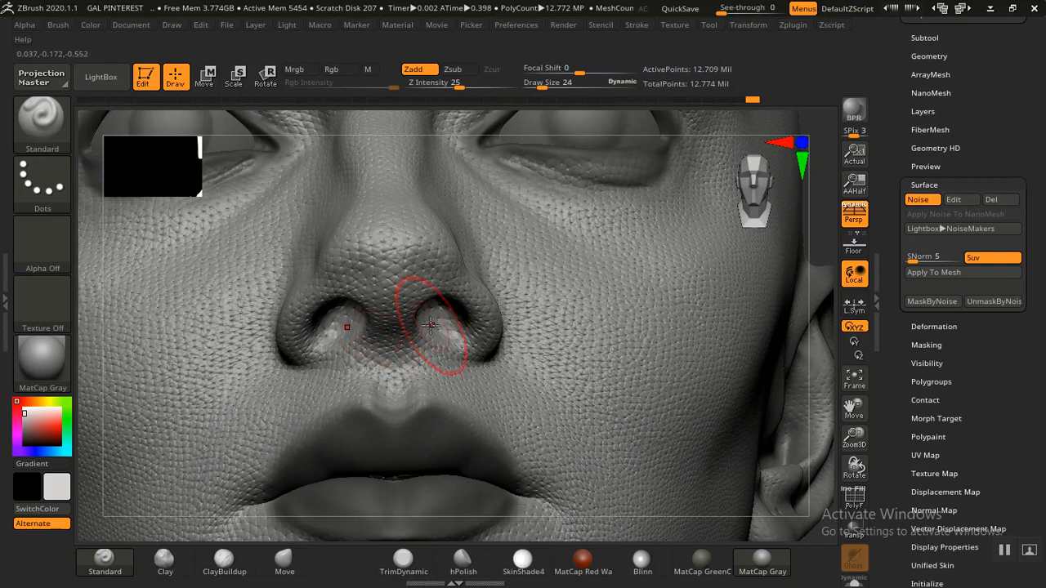
key("ctrl")
mouse_move(444, 327)
left_mouse_down("ctrl")
mouse_move(450, 306)
mouse_move(441, 331)
mouse_move(432, 327)
mouse_move(452, 350)
left_mouse_up("ctrl")
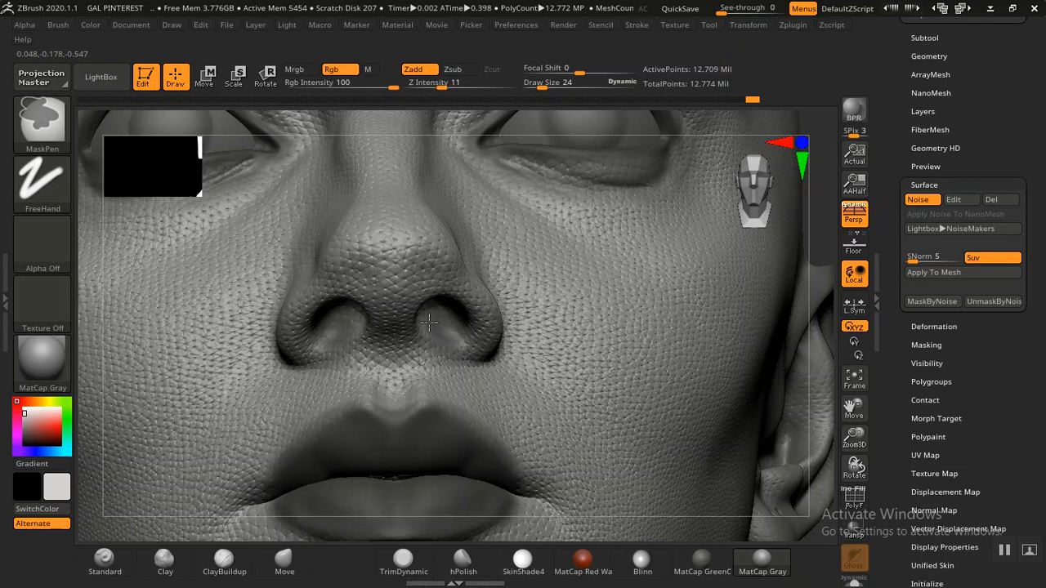
mouse_move(434, 301)
left_mouse_down("ctrl")
mouse_move(422, 328)
mouse_move(451, 323)
left_mouse_up("ctrl")
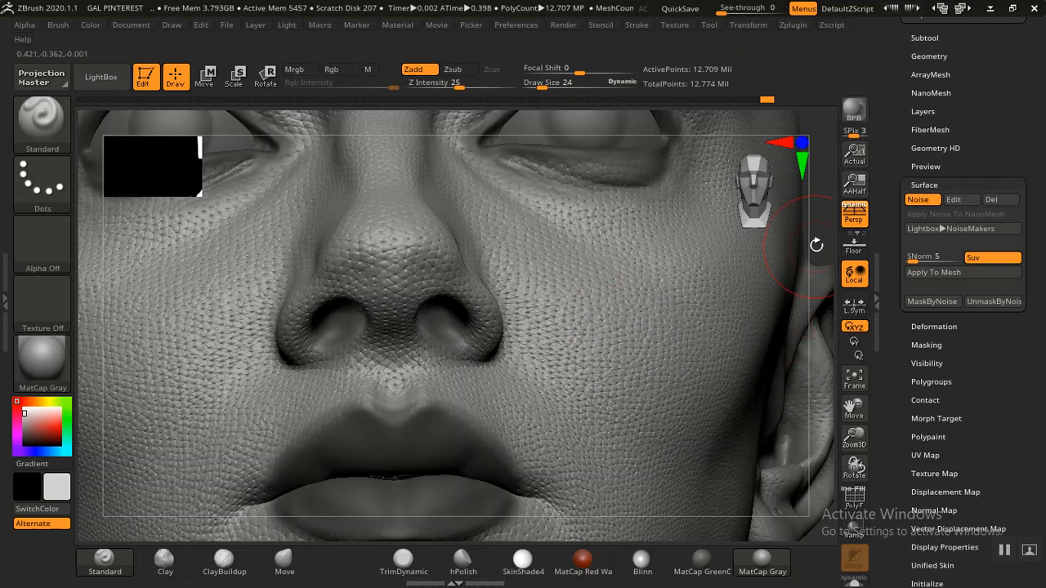
- Isolate the head without the eyeballs and mask the noise inside both eye sockets
left_click_drag(823, 215, 822, 449, "alt")
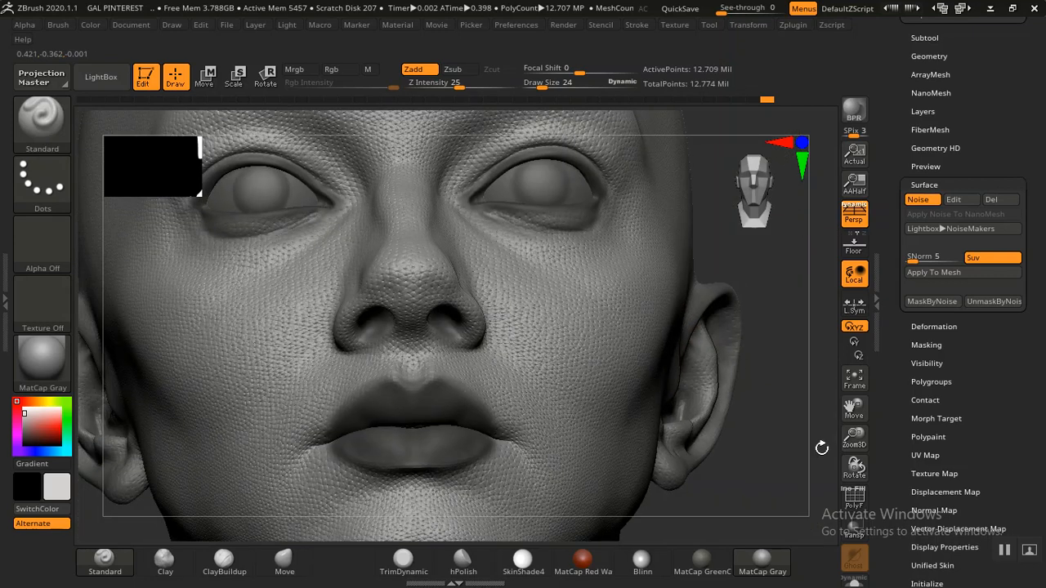
left_click(854, 582)
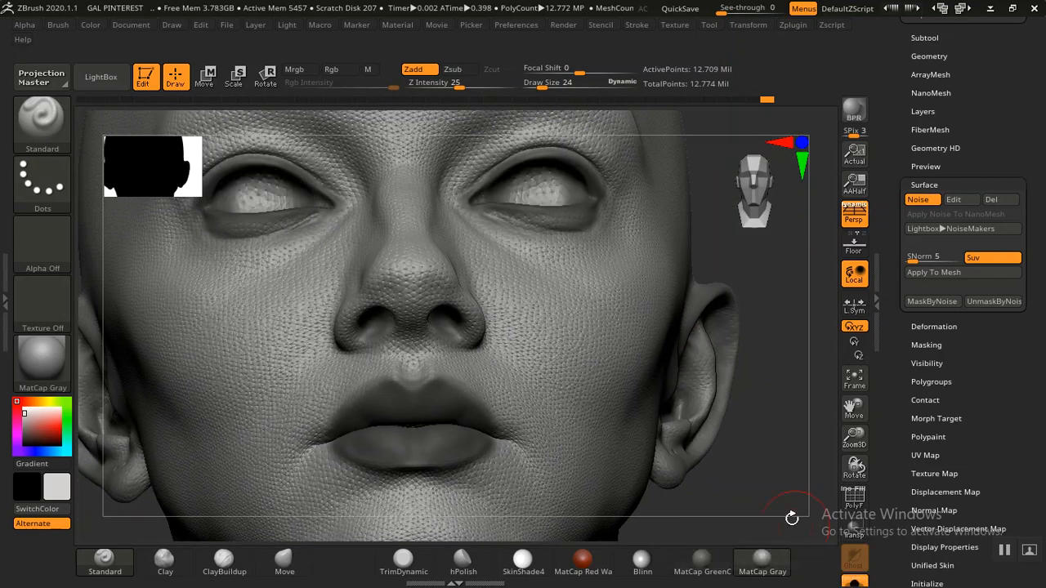
mouse_move(555, 190)
left_mouse_down("ctrl")
mouse_move(528, 189)
mouse_move(559, 198)
mouse_move(522, 191)
left_mouse_up("ctrl")
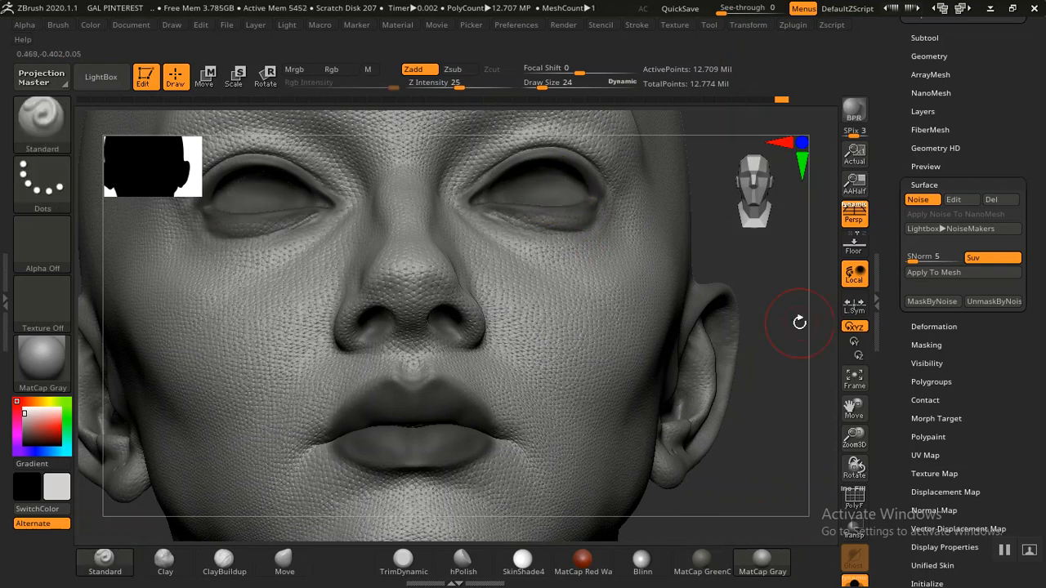
left_click_drag(800, 353, 796, 367)
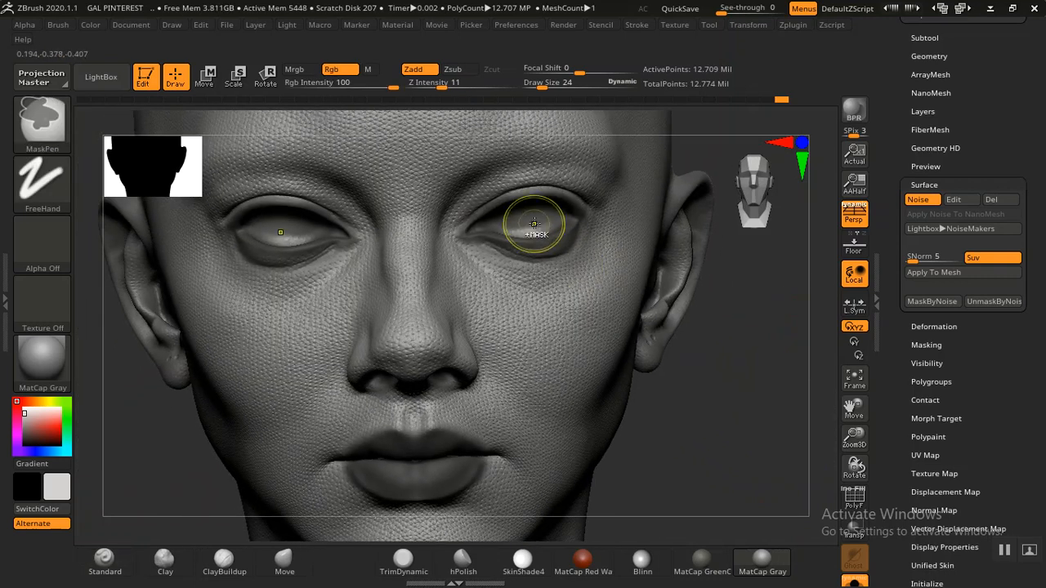
mouse_move(523, 222)
left_mouse_down("ctrl")
mouse_move(533, 224)
mouse_move(510, 220)
mouse_move(579, 215)
left_mouse_up("ctrl")
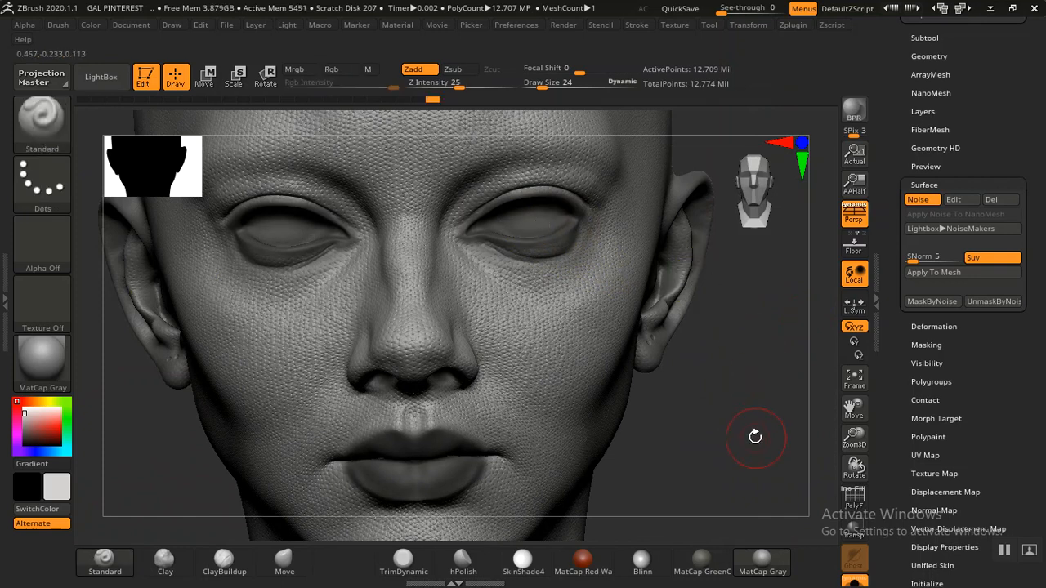
- Edit the surface noise, set its Strength to -0.30613 and accept the change
left_click_drag(754, 434, 706, 464)
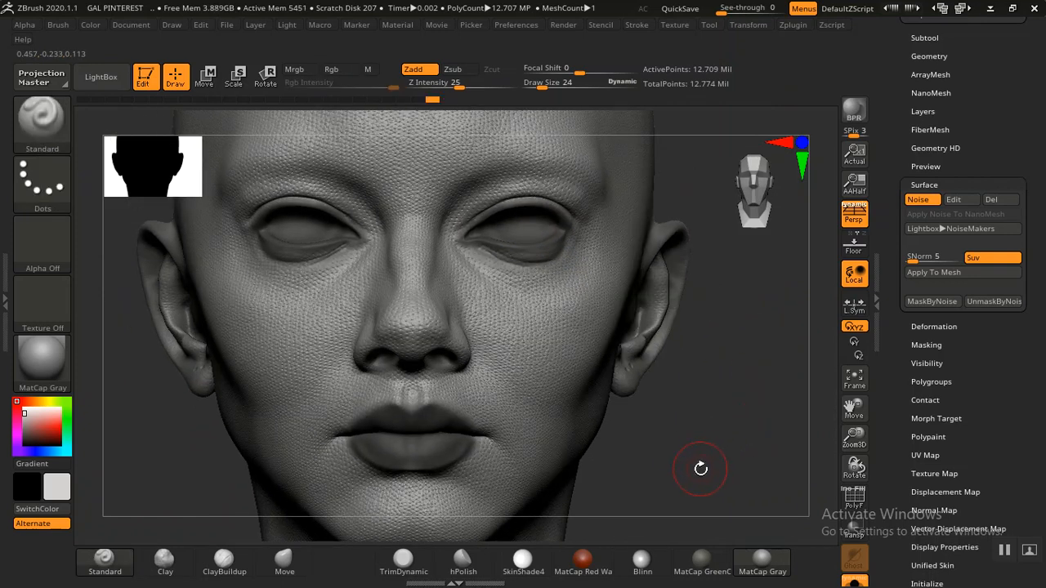
left_click_drag(730, 412, 761, 499, "alt")
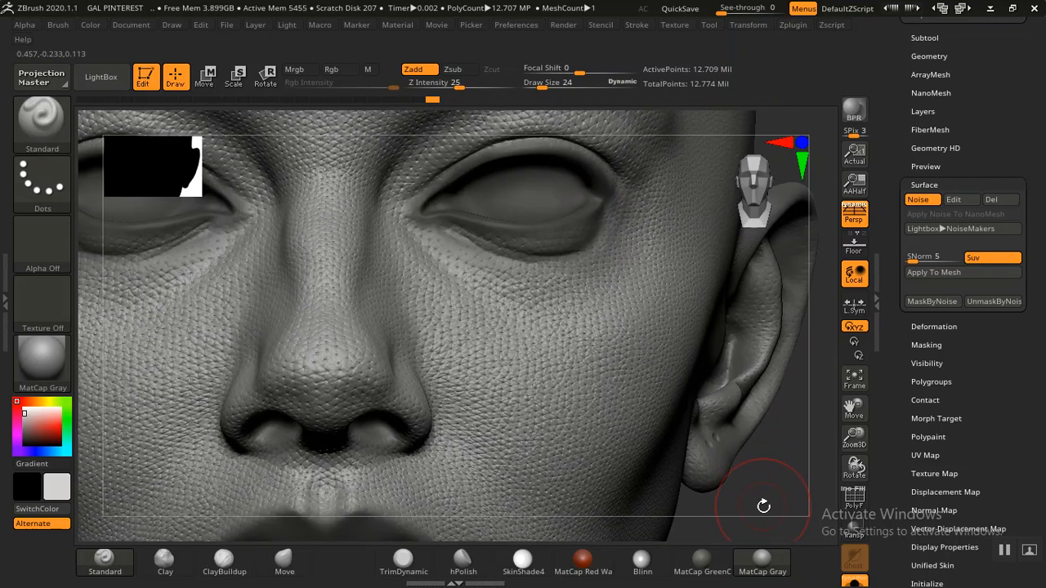
left_click(961, 201)
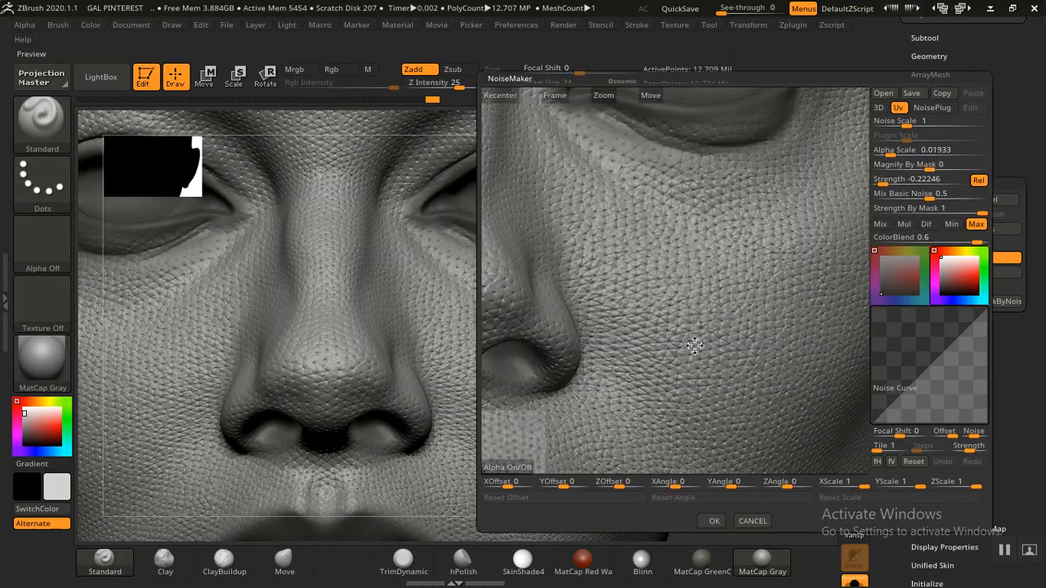
left_click(882, 183)
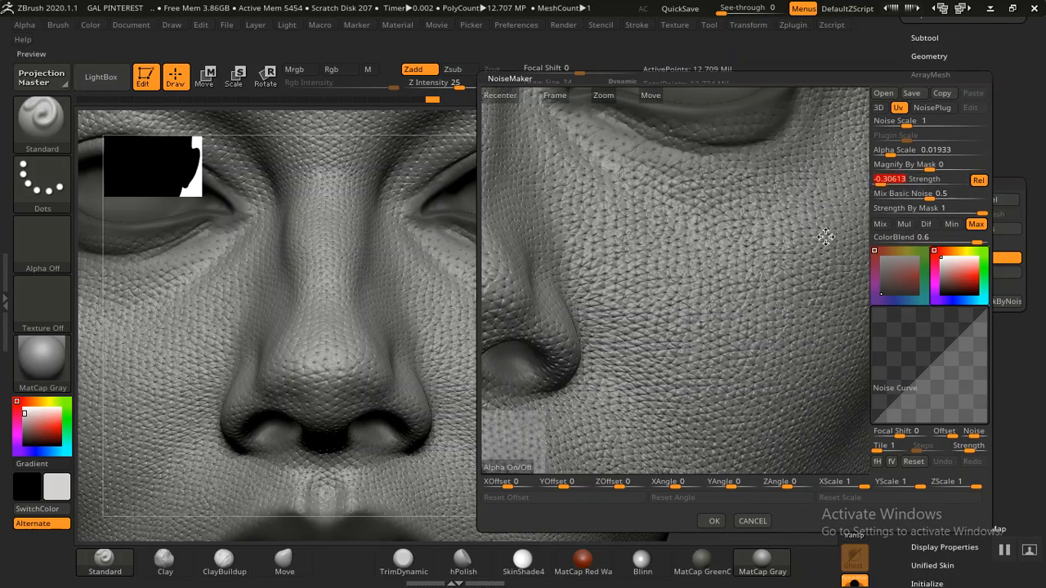
left_click_drag(743, 313, 738, 289)
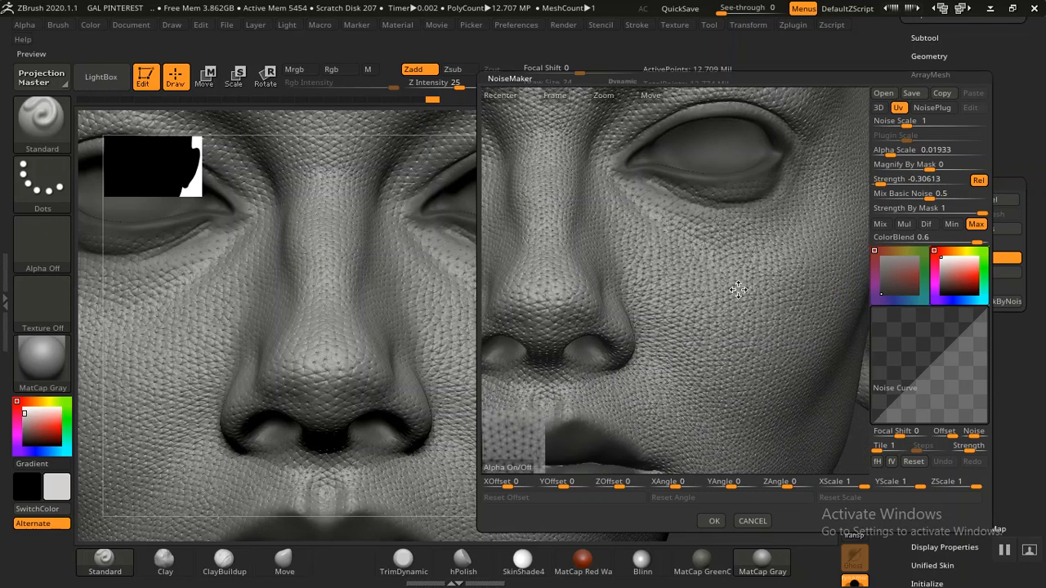
left_click(713, 520)
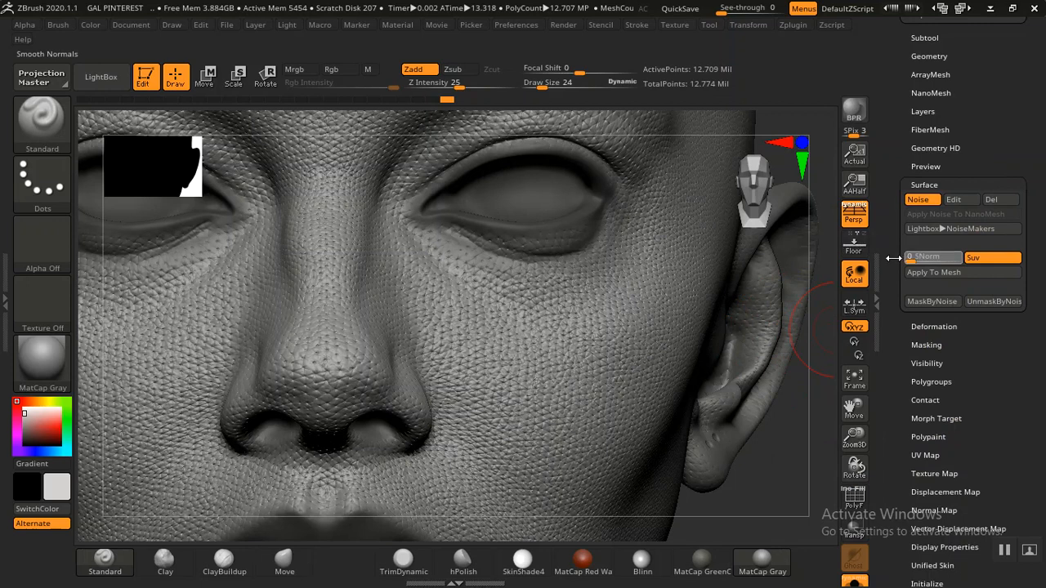
- Set SNorm to 0, check the layer list and apply the surface noise to the head mesh
left_click_drag(893, 258, 885, 278)
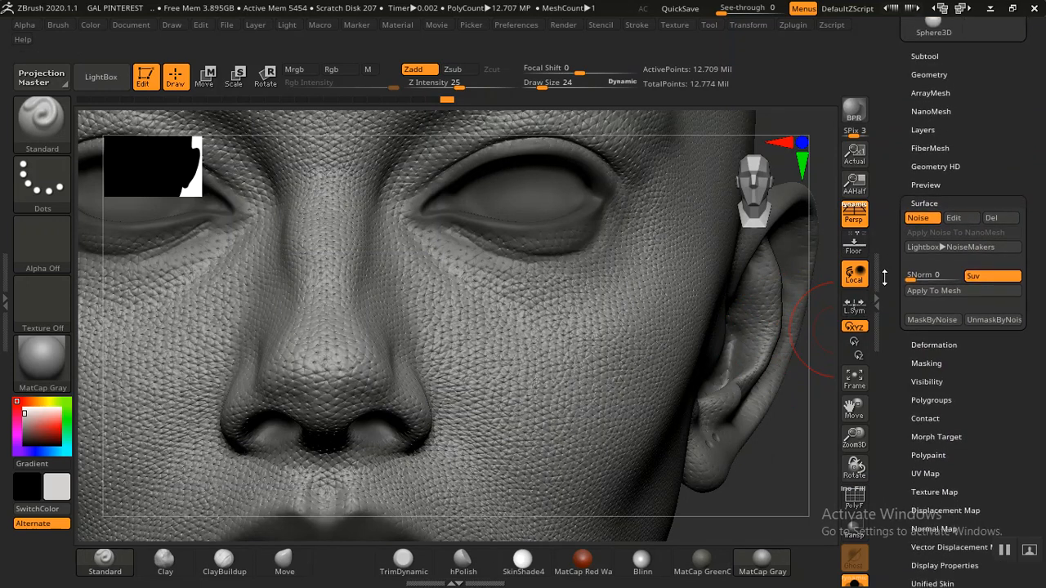
left_click(922, 130)
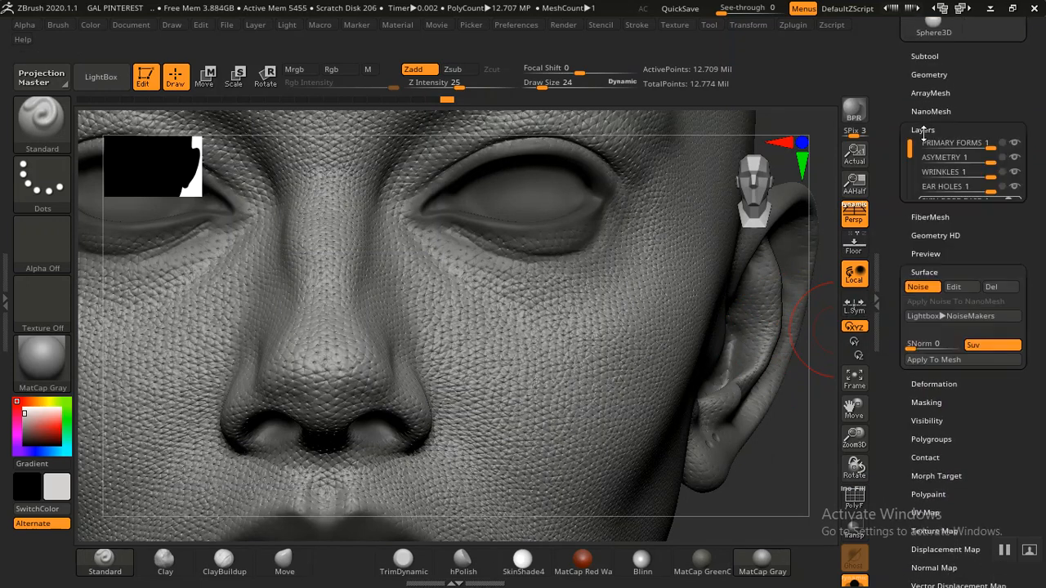
left_click(922, 130)
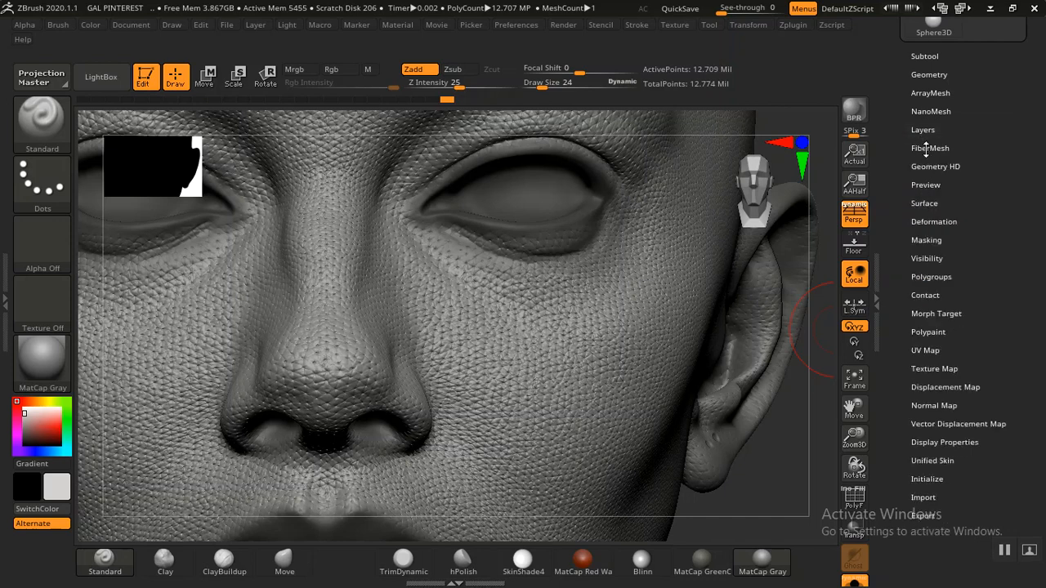
left_click(925, 203)
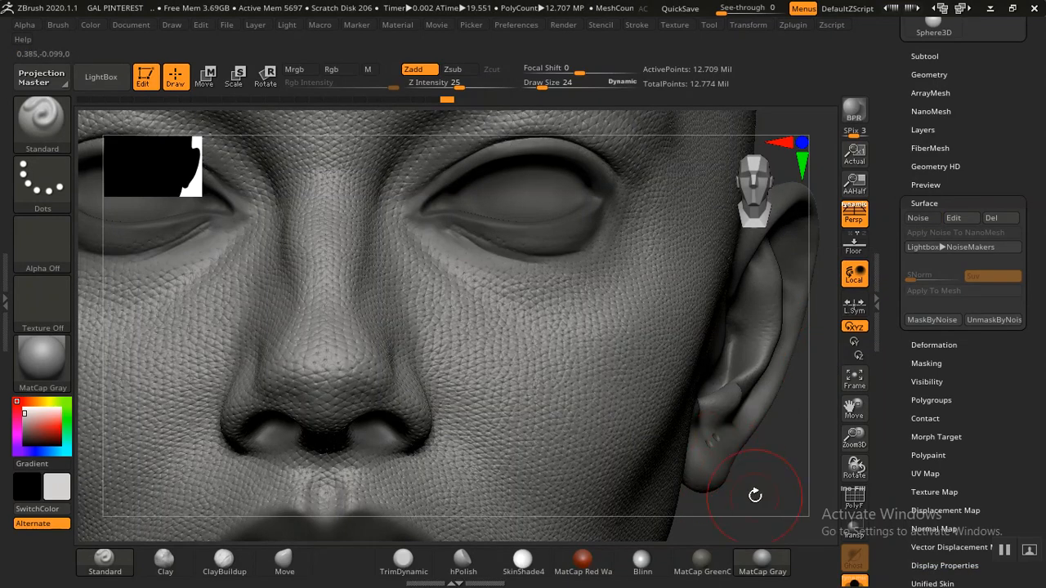
- Examine the applied pore detail around the eye and cheek with the Blinn material, then return to MatCap Gray
mouse_move(755, 495)
left_mouse_down()
mouse_move(787, 493)
mouse_move(735, 414)
mouse_move(748, 458)
mouse_move(722, 412)
mouse_move(742, 376)
mouse_move(724, 396)
mouse_move(754, 428)
left_mouse_up()
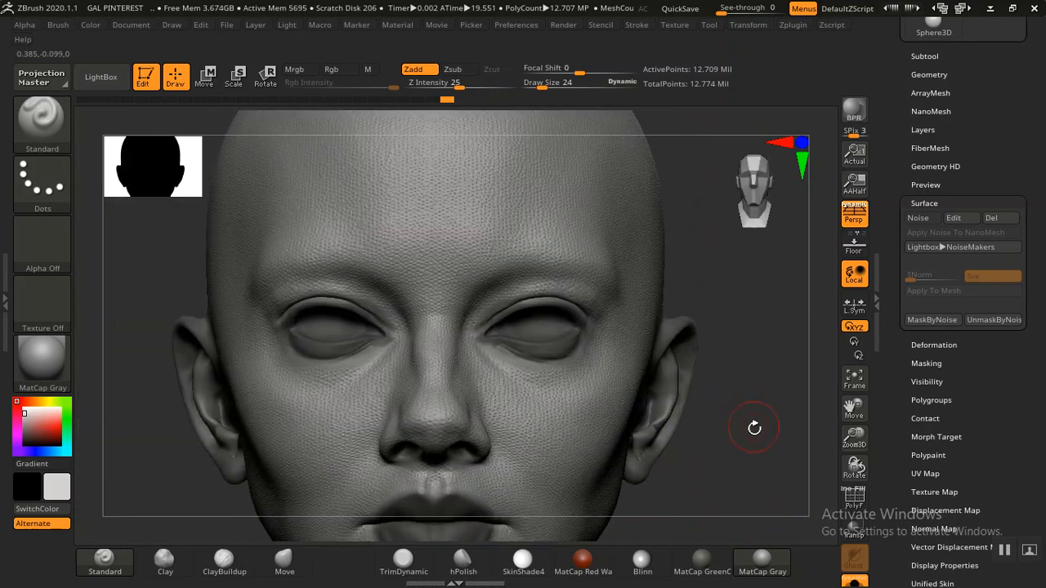
mouse_move(754, 478)
left_mouse_down("alt")
mouse_move(731, 338)
mouse_move(722, 374)
mouse_move(754, 500)
mouse_move(761, 491)
mouse_move(816, 506)
mouse_move(828, 524)
left_mouse_up("alt")
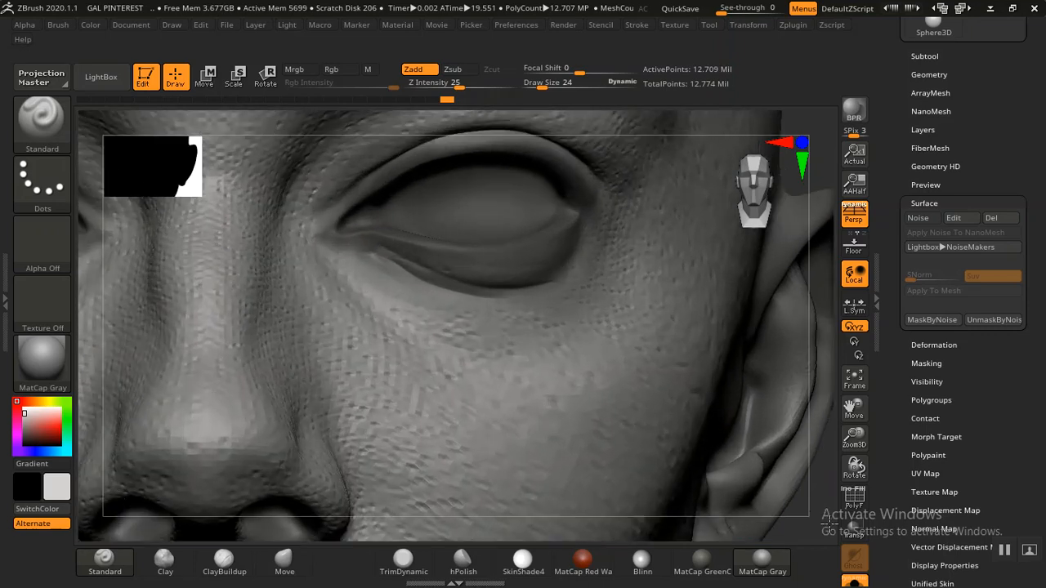
left_click(642, 560)
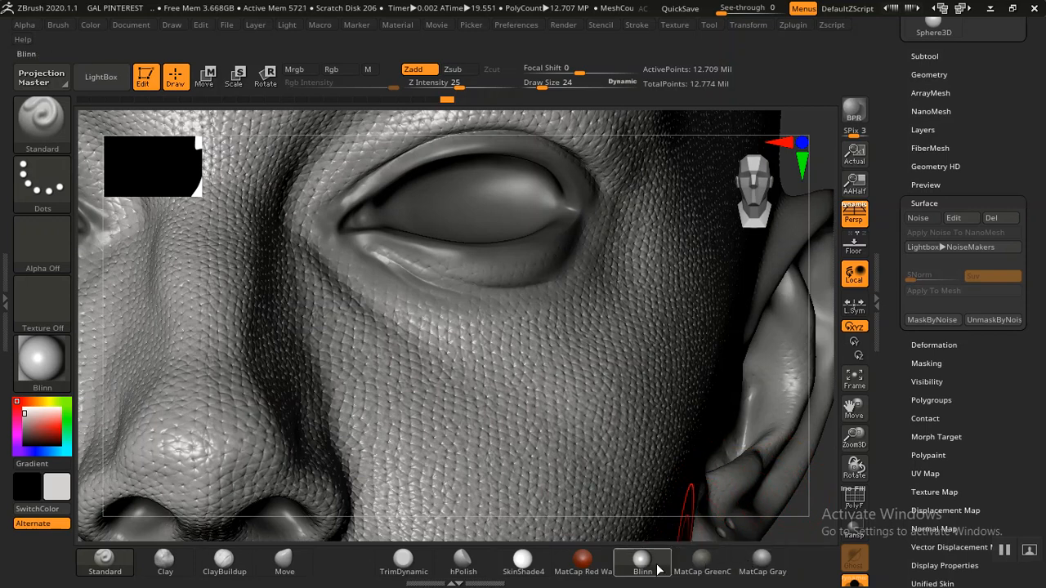
left_click(762, 560)
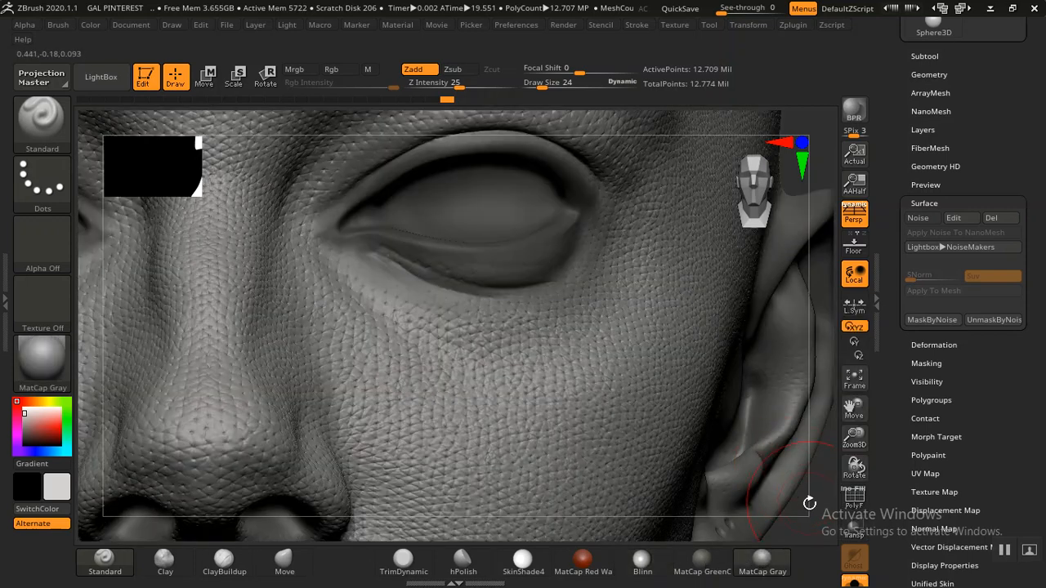
- Clear the mask from the head and review the SKIN PORE BASE layer's pore detail across the face and nose
mouse_move(798, 471)
left_mouse_down("alt")
mouse_move(689, 453)
mouse_move(685, 462)
mouse_move(689, 444)
mouse_move(693, 453)
mouse_move(671, 460)
mouse_move(707, 422)
mouse_move(680, 428)
mouse_move(703, 428)
mouse_move(719, 446)
mouse_move(705, 436)
mouse_move(755, 439)
mouse_move(738, 434)
mouse_move(750, 419)
mouse_move(681, 427)
left_mouse_up("alt")
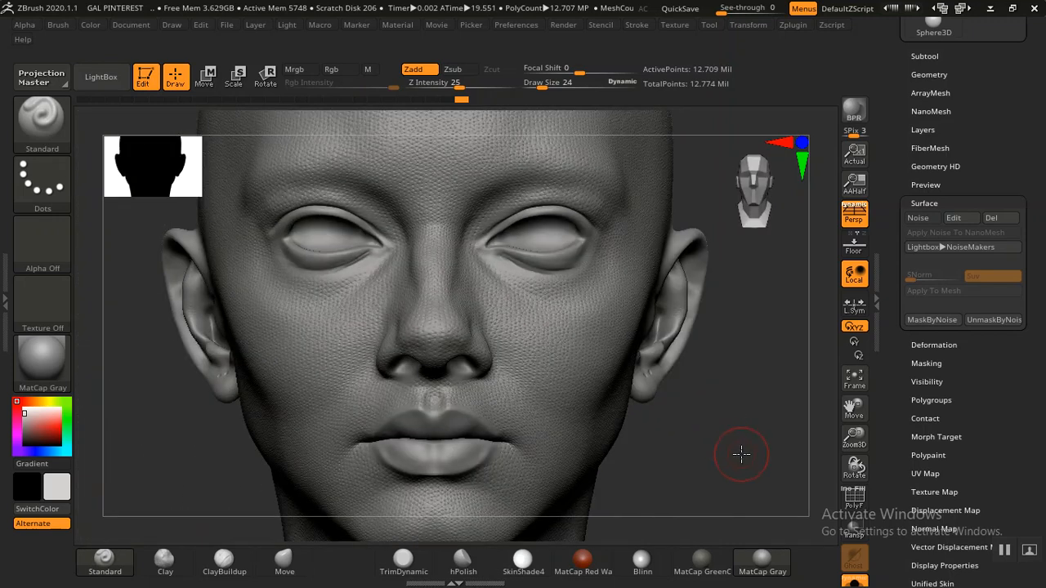
mouse_move(742, 454)
left_mouse_down()
mouse_move(731, 381)
mouse_move(743, 402)
mouse_move(724, 427)
mouse_move(728, 407)
mouse_move(724, 443)
left_mouse_up()
left_click(924, 129)
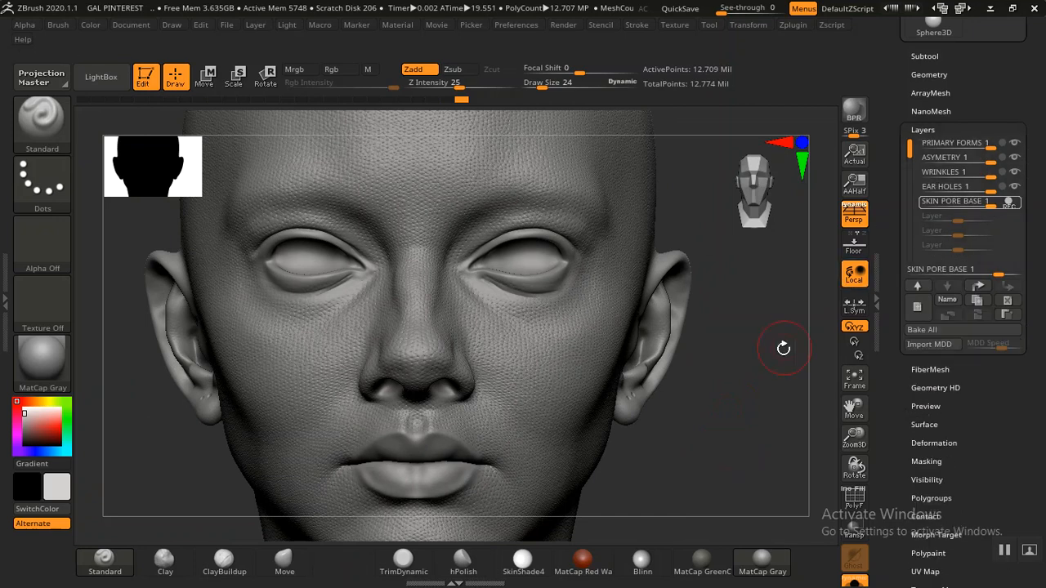
left_click_drag(777, 377, 791, 476, "alt")
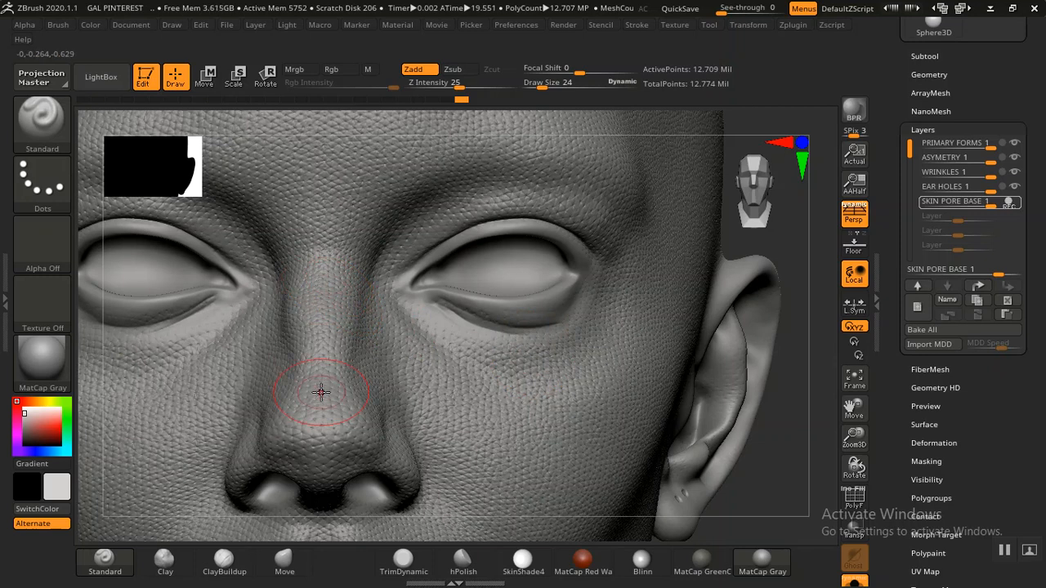
mouse_move(794, 416)
left_mouse_down()
mouse_move(811, 441)
mouse_move(684, 418)
mouse_move(729, 344)
mouse_move(718, 352)
mouse_move(739, 419)
mouse_move(802, 332)
left_mouse_up()
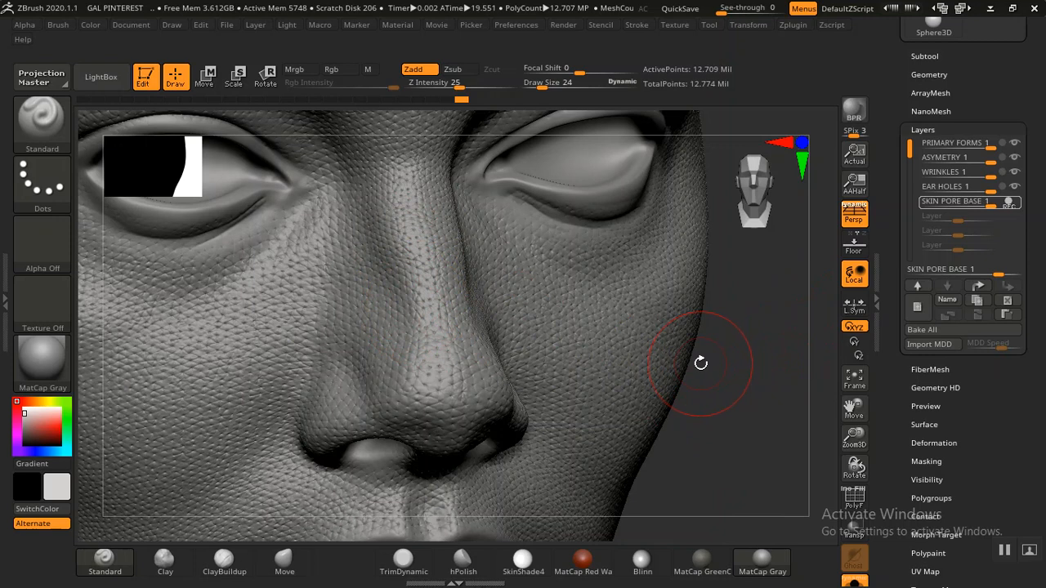
mouse_move(743, 405)
left_mouse_down("alt")
mouse_move(734, 390)
mouse_move(749, 418)
left_mouse_up("alt")
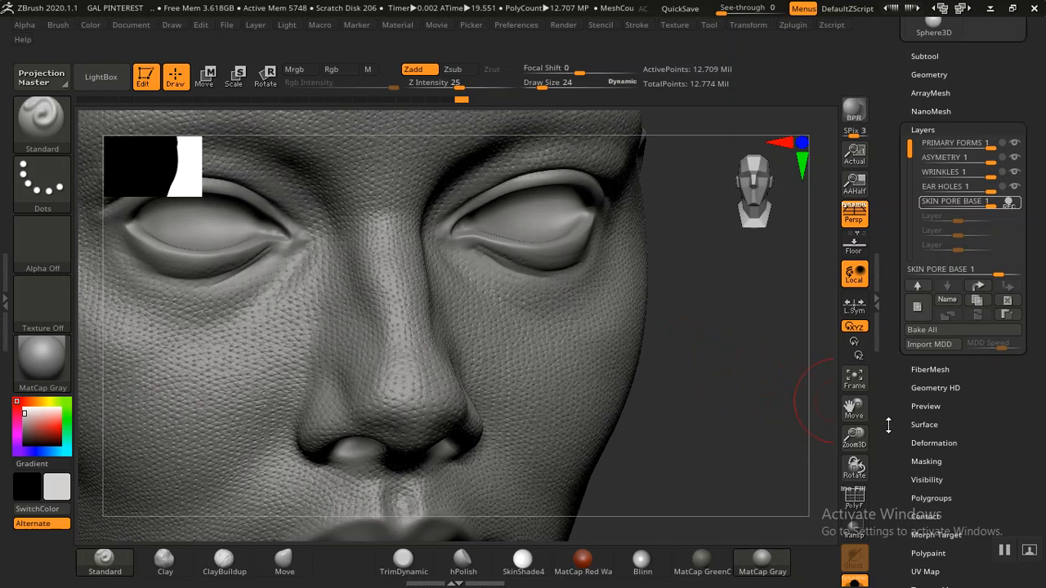
left_click_drag(789, 462, 749, 438, "alt")
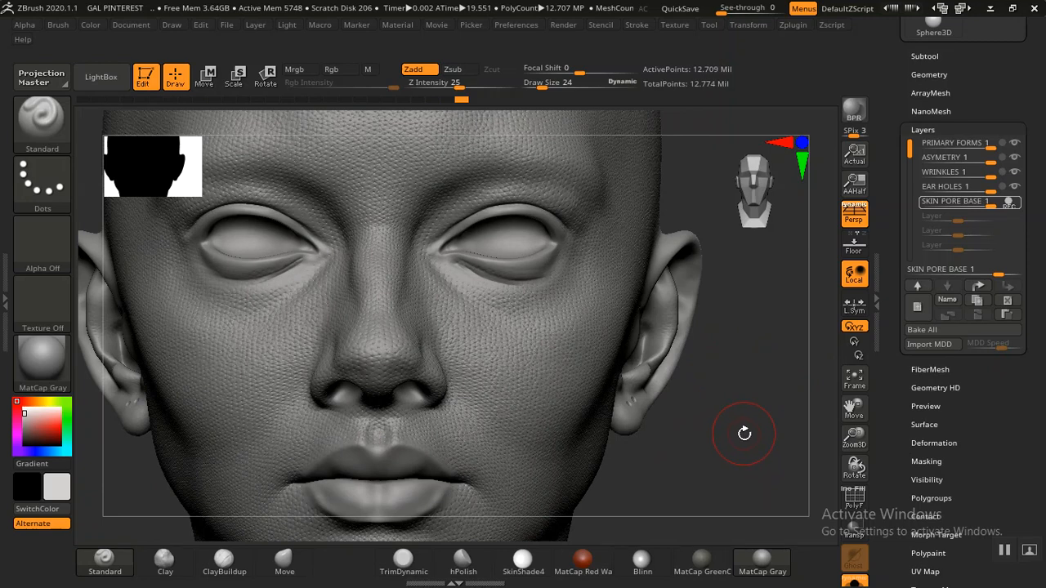
- Stop recording on the SKIN PORE BASE layer and set its intensity to 0.5
mouse_move(760, 452)
left_mouse_down()
mouse_move(778, 465)
mouse_move(804, 460)
mouse_move(773, 434)
mouse_move(762, 449)
left_mouse_up()
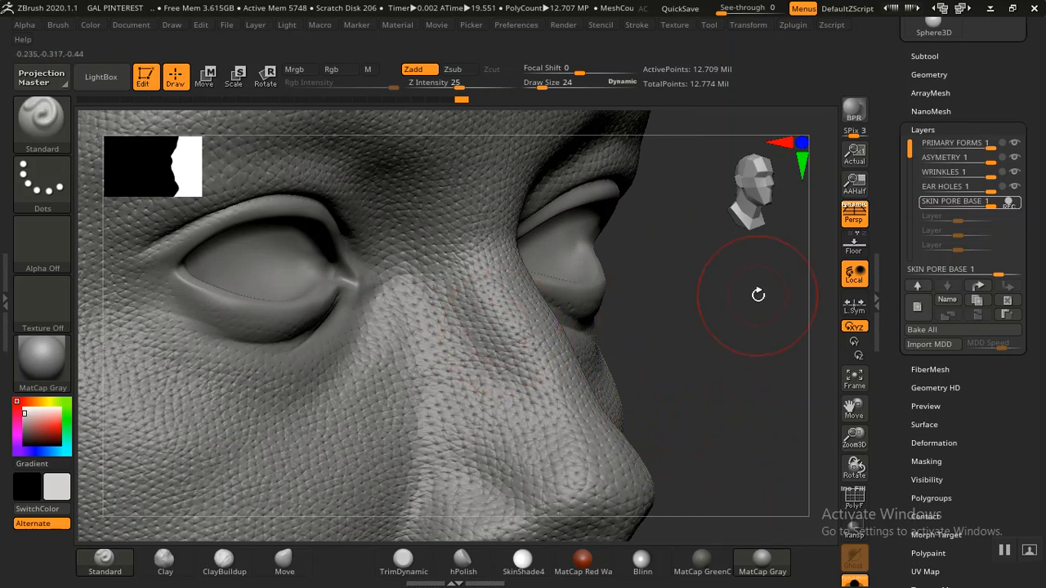
left_click(928, 202)
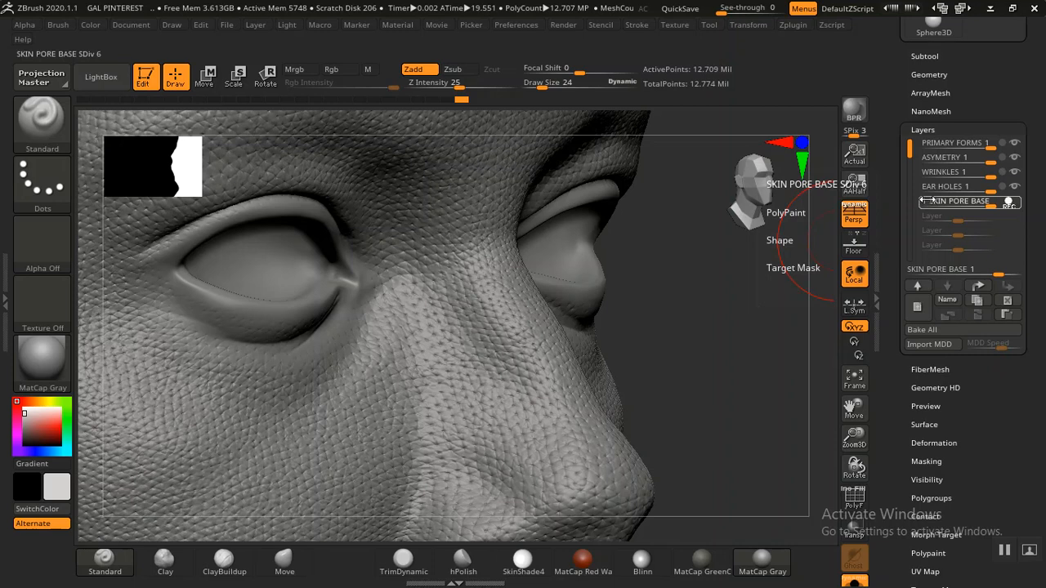
left_click(929, 201)
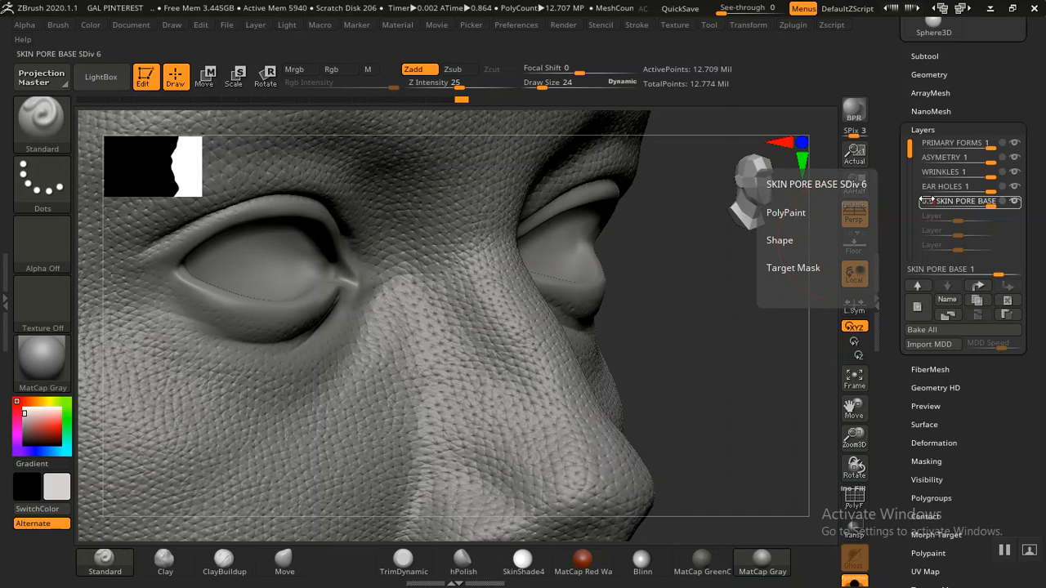
left_click(929, 201)
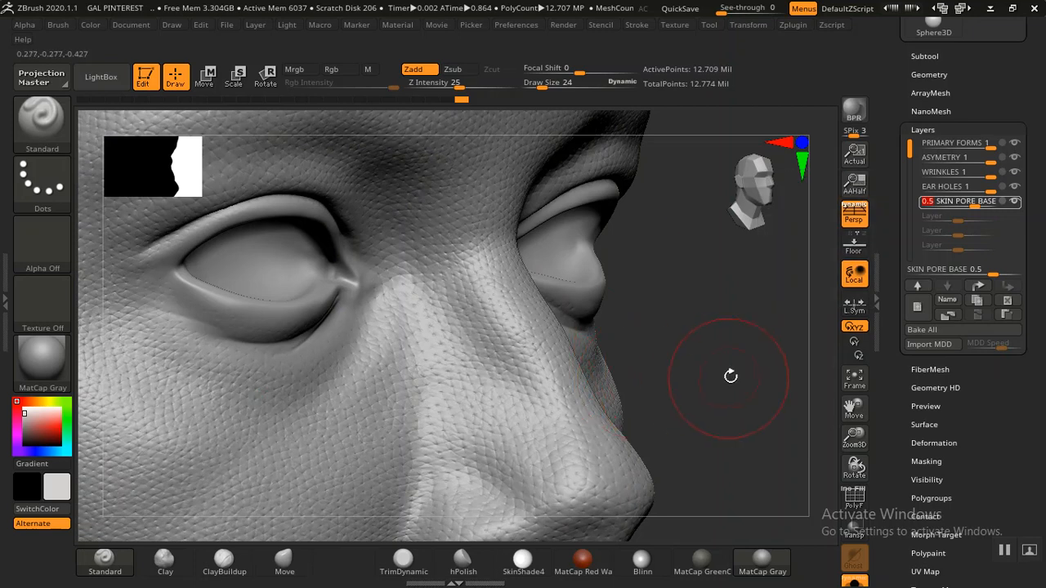
- Examine the reduced pore detail around the eyes, nose and cheeks from several angles and distances
left_click_drag(730, 374, 738, 426, "alt")
left_click_drag(766, 513, 675, 499, "alt")
left_click_drag(748, 437, 747, 437)
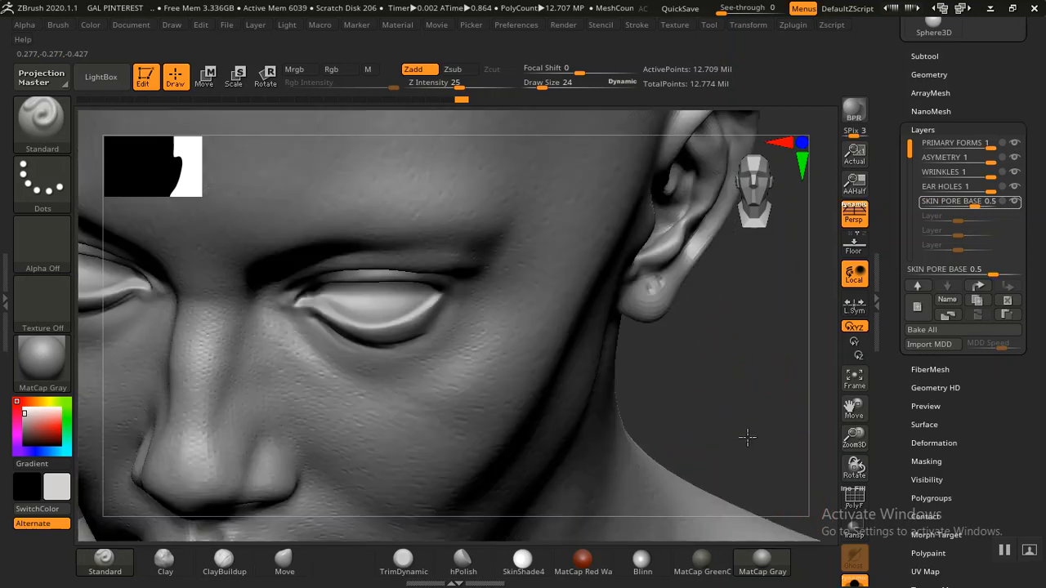
left_click_drag(747, 373, 787, 427)
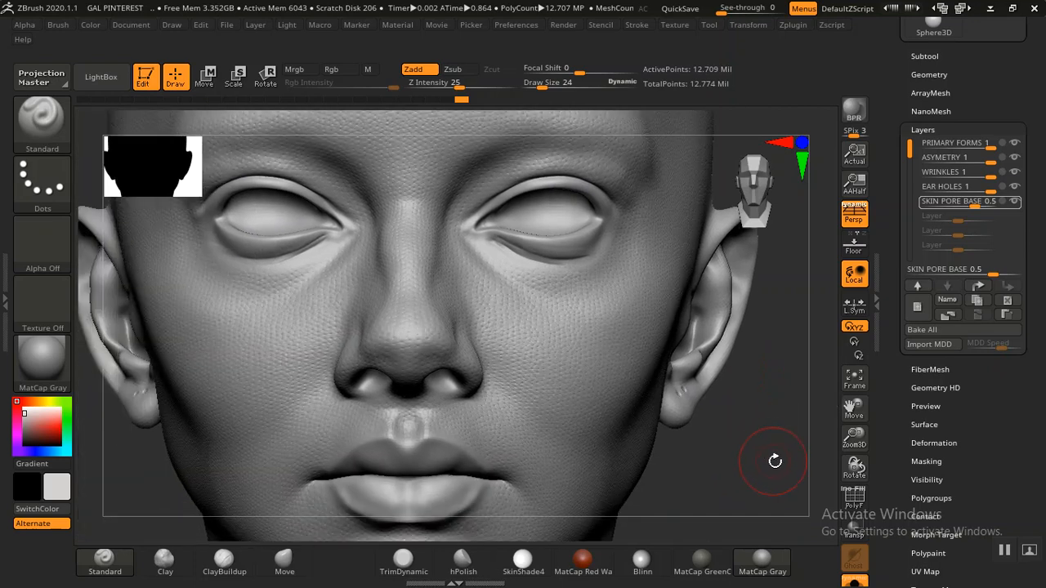
left_click_drag(785, 493, 805, 524, "alt")
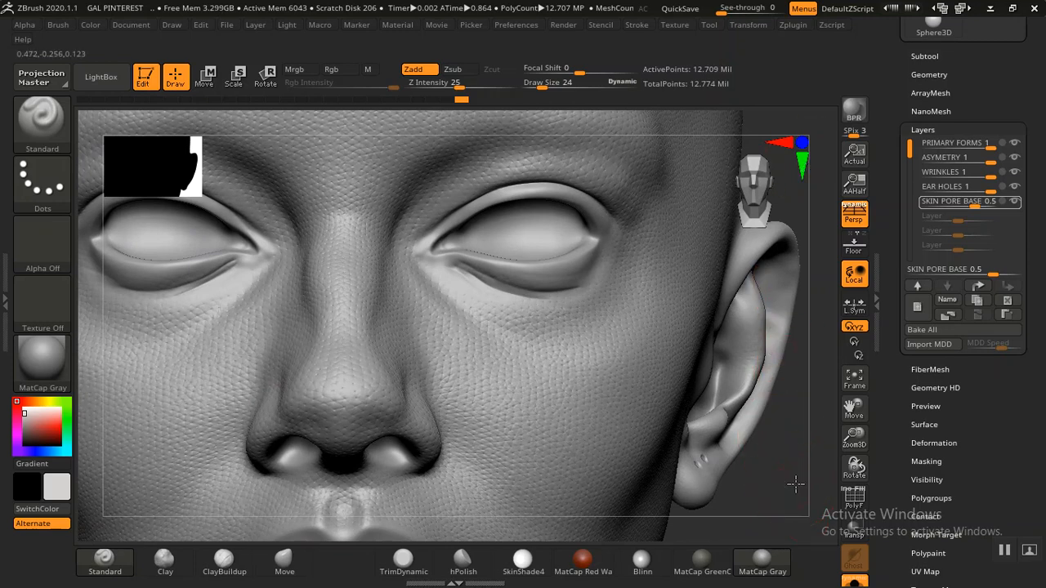
left_click_drag(795, 484, 747, 452, "alt")
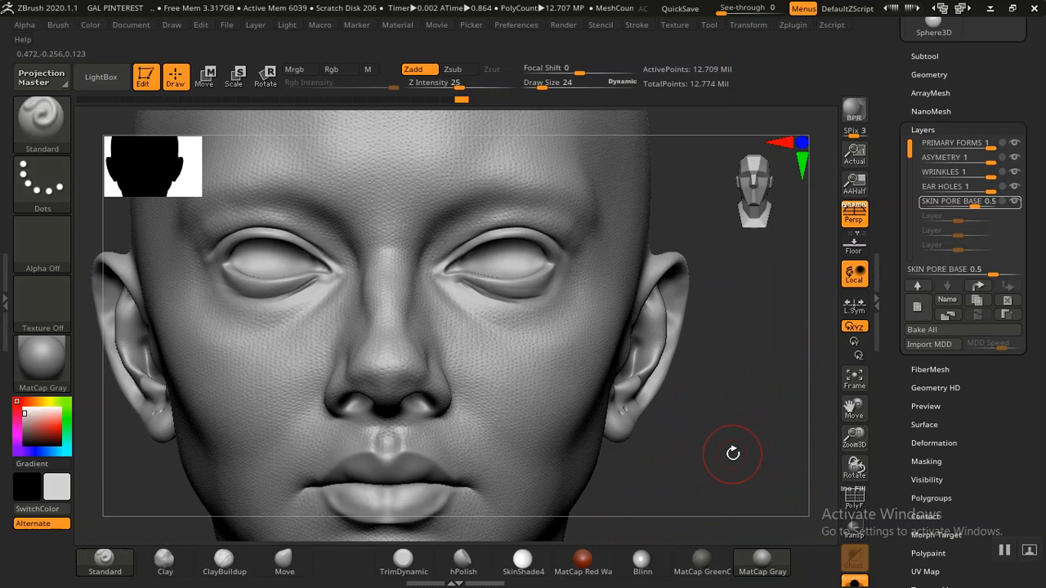
left_click_drag(728, 457, 745, 439, "alt")
- Undo back to the state before the surface noise was applied, with the eyes, lips and ears still masked
key("ctrl")
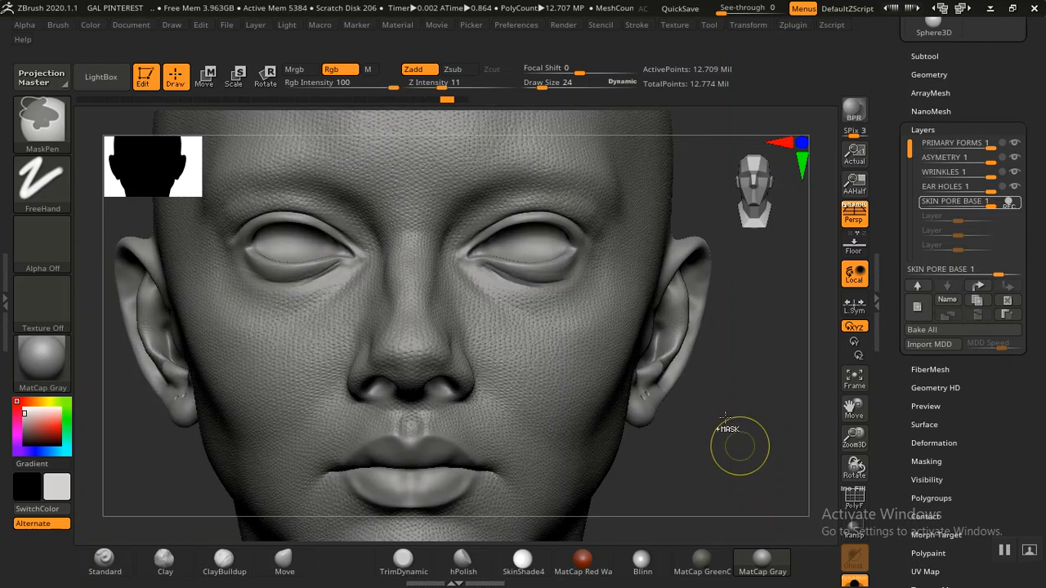
left_click(745, 417, "ctrl")
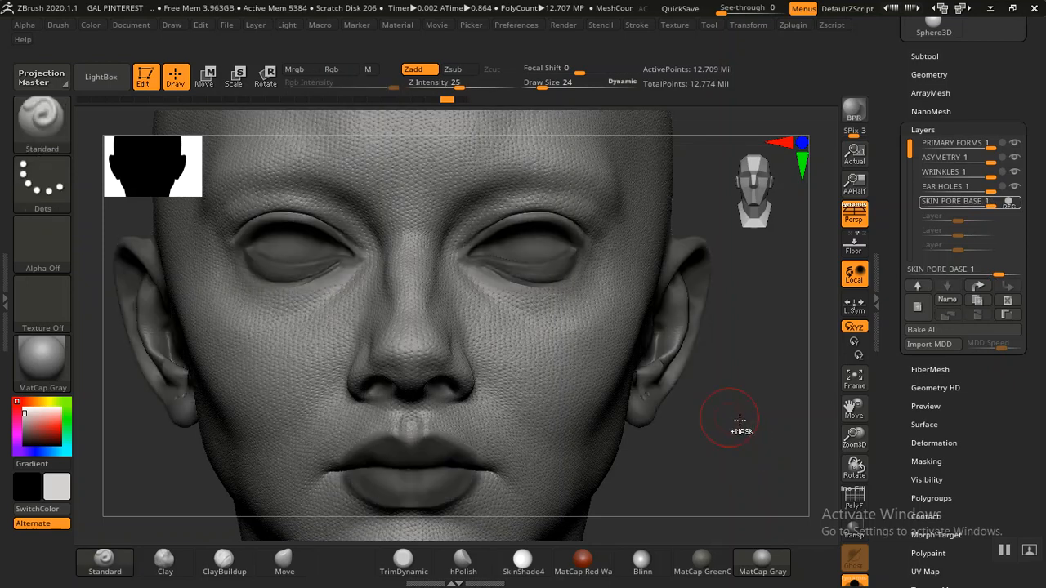
left_click_drag(731, 421, 731, 424, "ctrl")
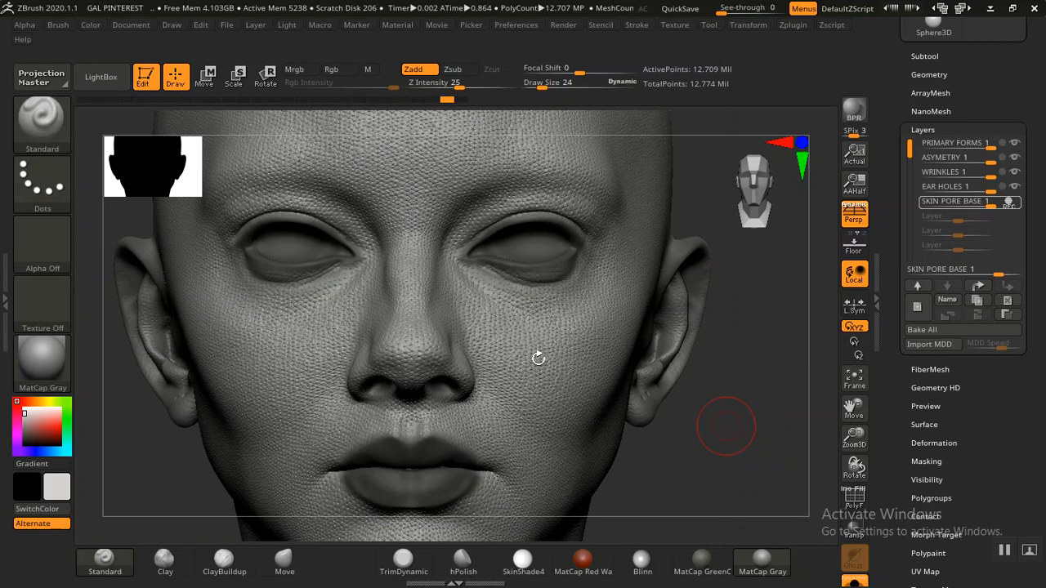
- Set the MaskPen's Z Intensity to 4 and softly mask the bridge of the nose at draw size 32
mouse_move(752, 432)
left_mouse_down()
mouse_move(795, 422)
mouse_move(821, 431)
mouse_move(829, 489)
mouse_move(378, 403)
left_mouse_up()
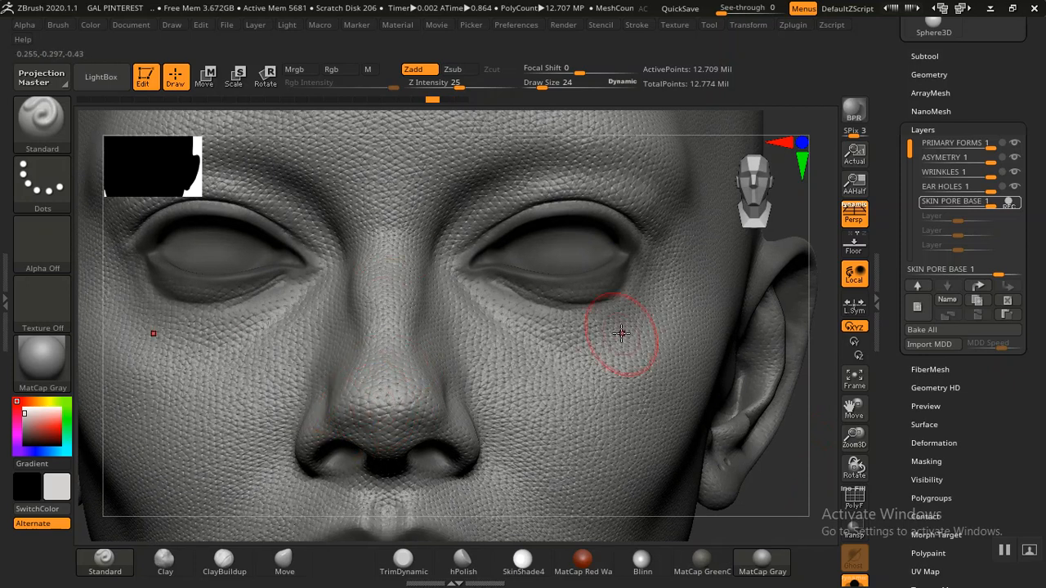
left_click_drag(773, 515, 719, 490)
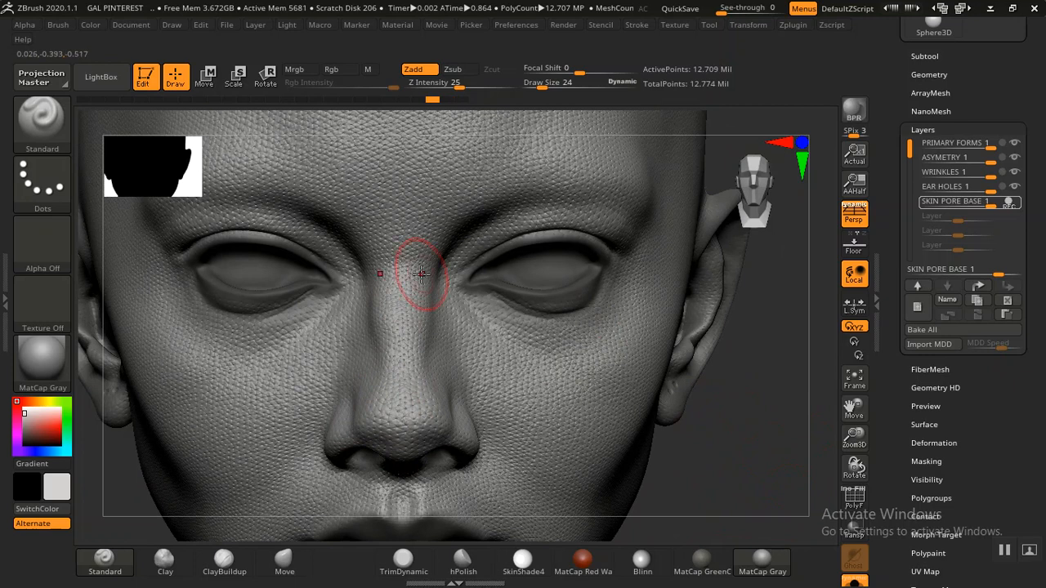
key("ctrl")
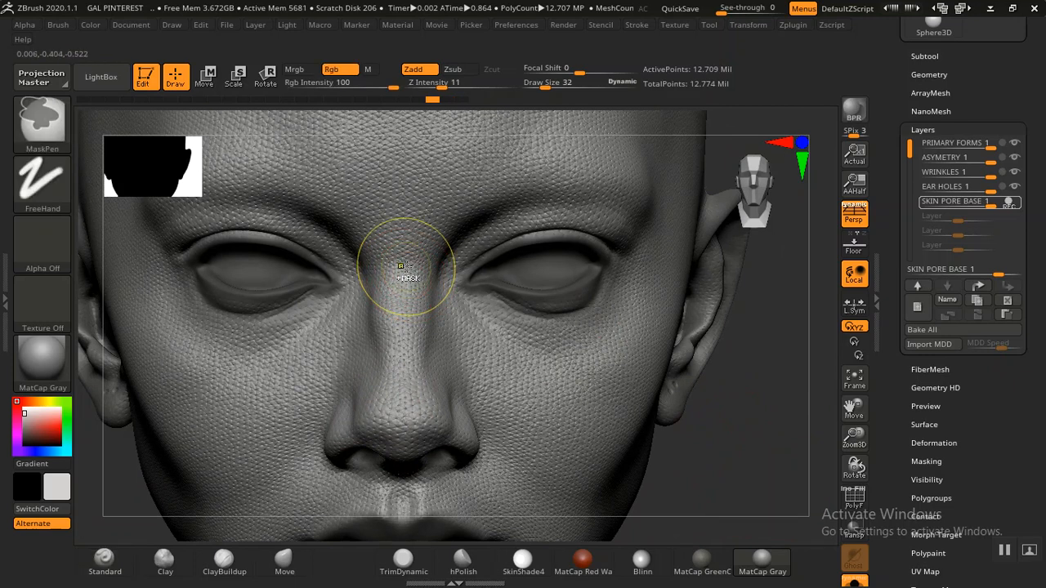
left_click_drag(441, 84, 424, 84)
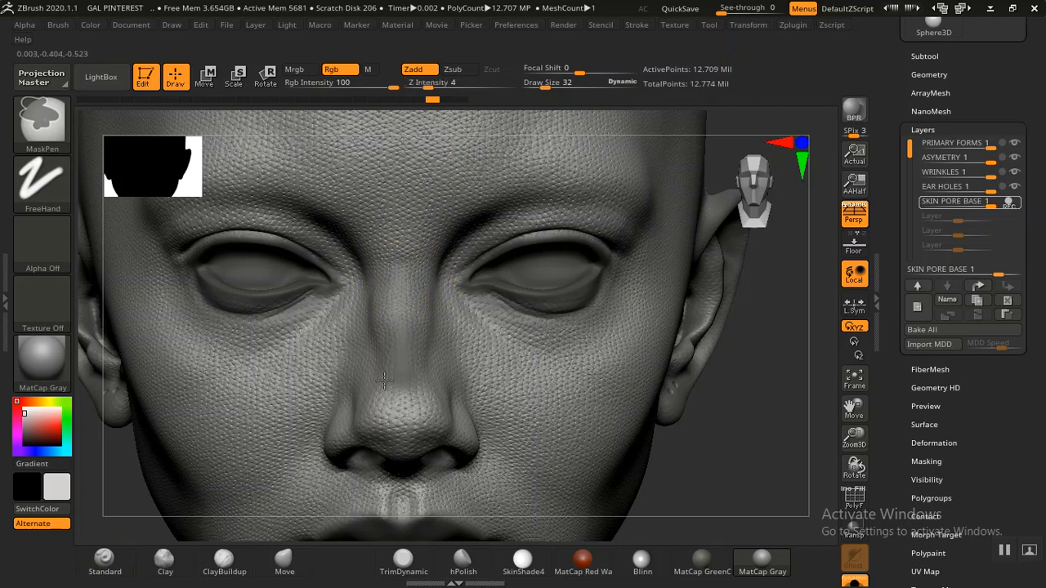
key("ctrl")
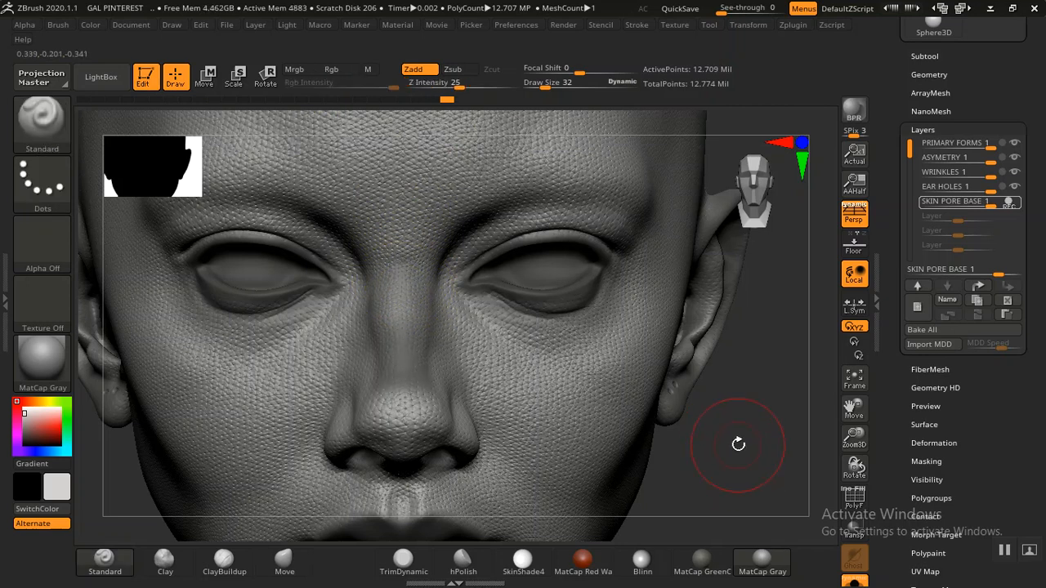
mouse_move(782, 482)
left_mouse_down()
mouse_move(730, 493)
mouse_move(810, 499)
left_mouse_up()
key("ctrl")
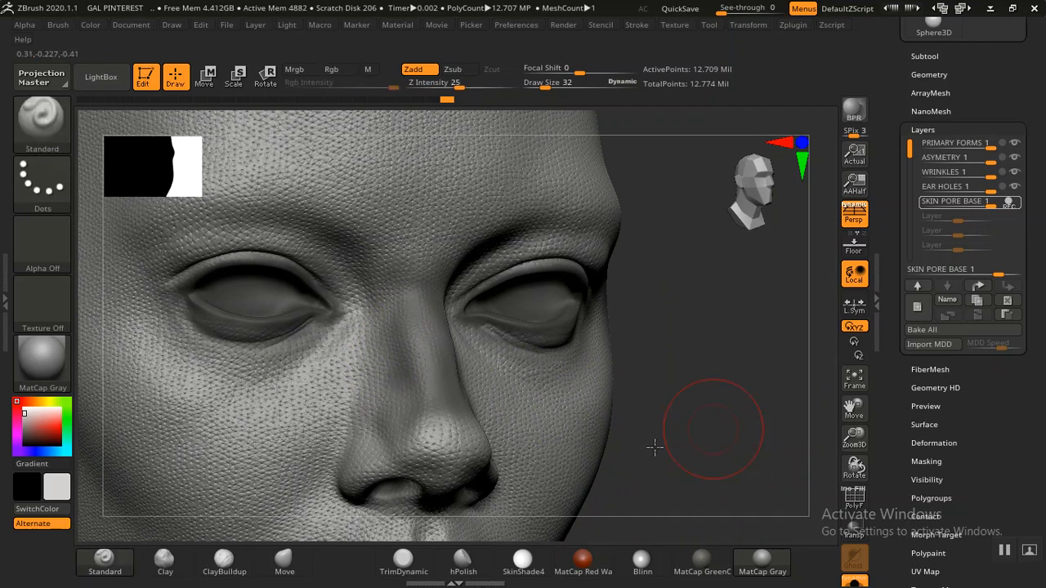
- Extend the soft mask down the nose bridge and along both sides, checking the coverage from each side
left_click_drag(696, 443, 641, 448)
right_click_drag(641, 448, 502, 432)
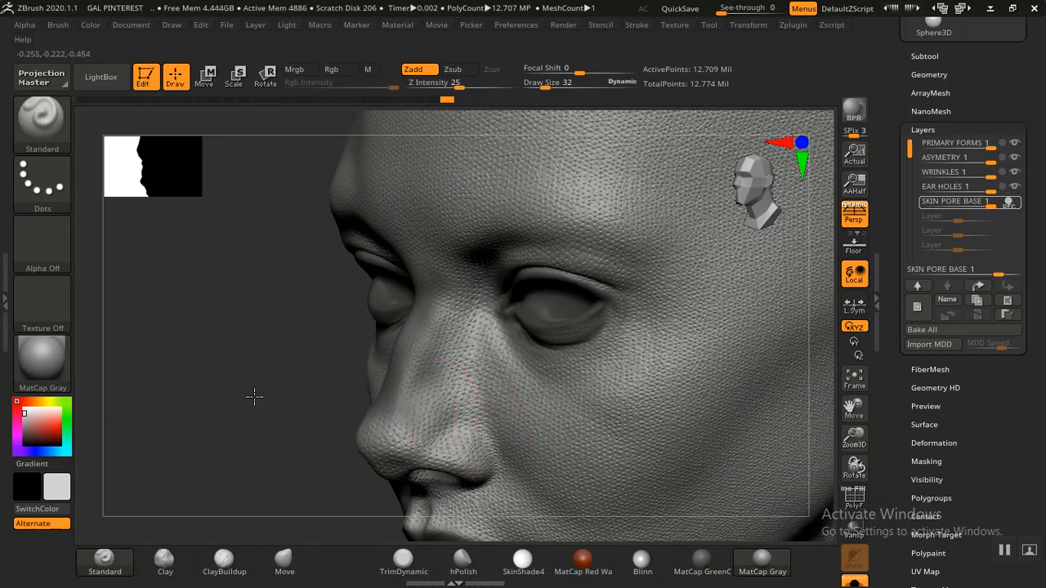
left_click_drag(253, 397, 303, 492)
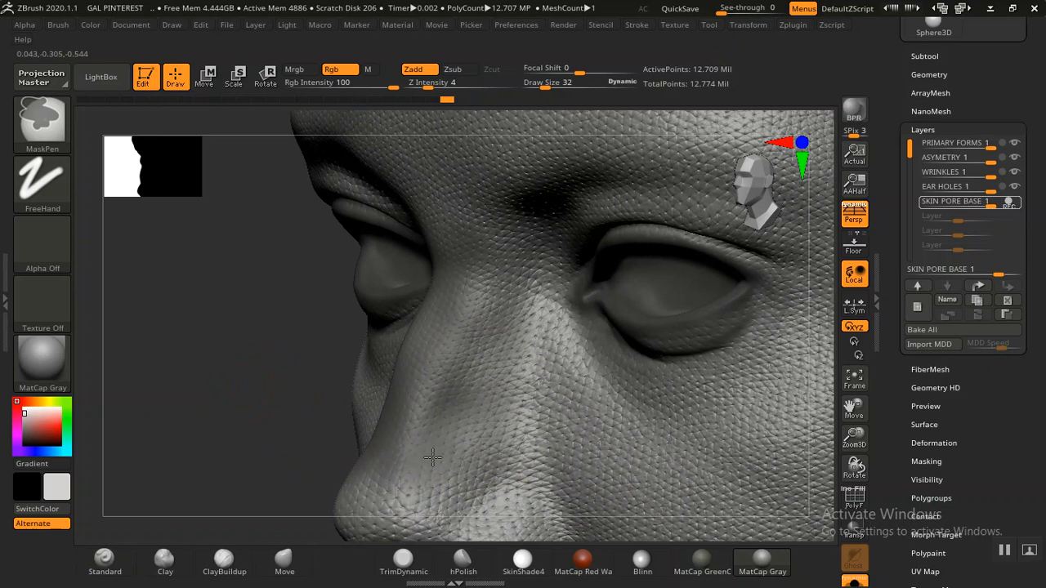
left_click_drag(264, 442, 509, 411)
key("ctrl")
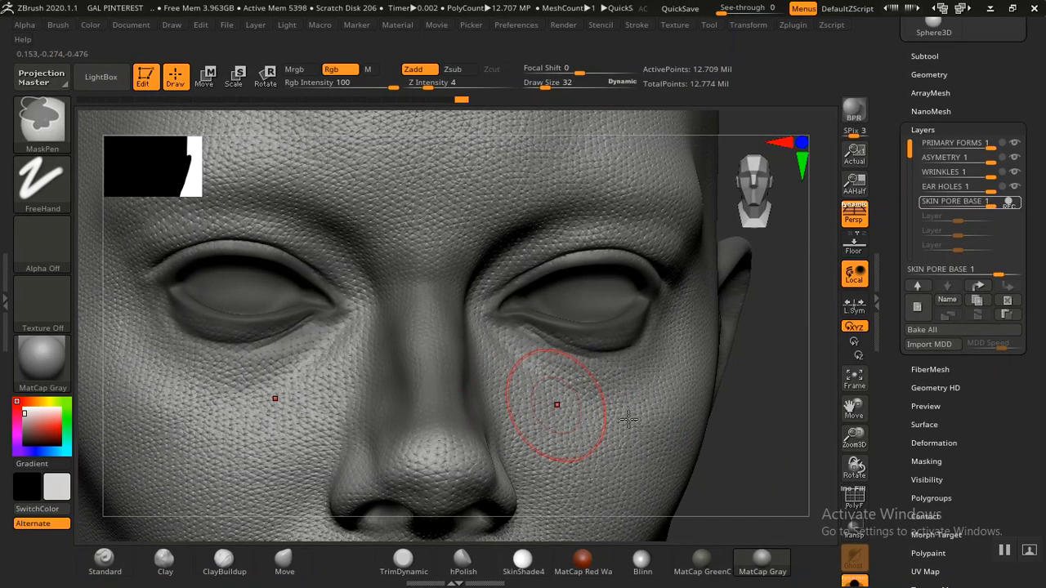
key("ctrl")
mouse_move(721, 416)
left_mouse_down()
mouse_move(791, 433)
mouse_move(754, 420)
left_mouse_up()
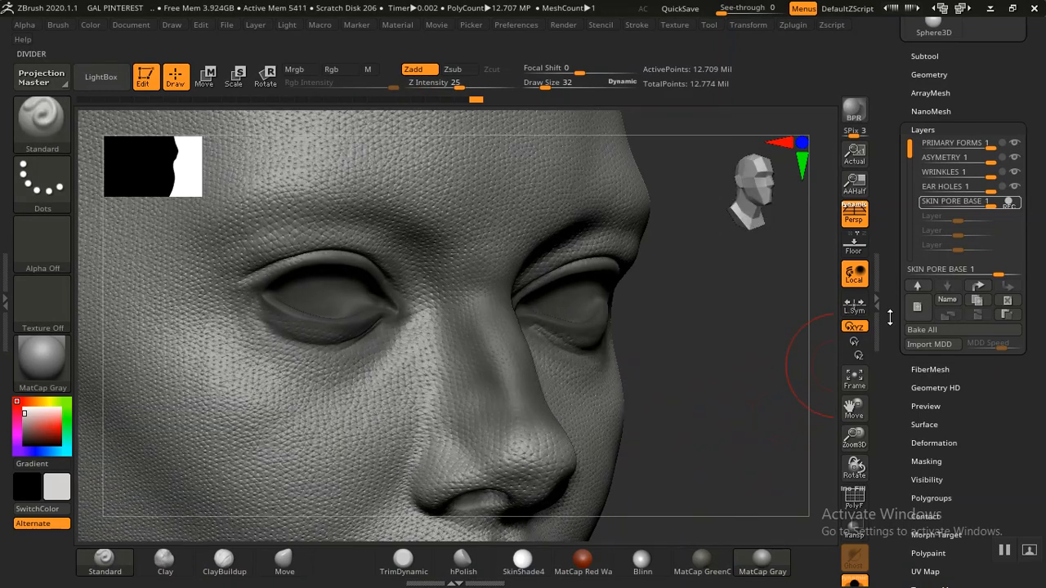
- Apply the surface noise to the head mesh and clear the mask to examine the pores on the nose
left_click(923, 425)
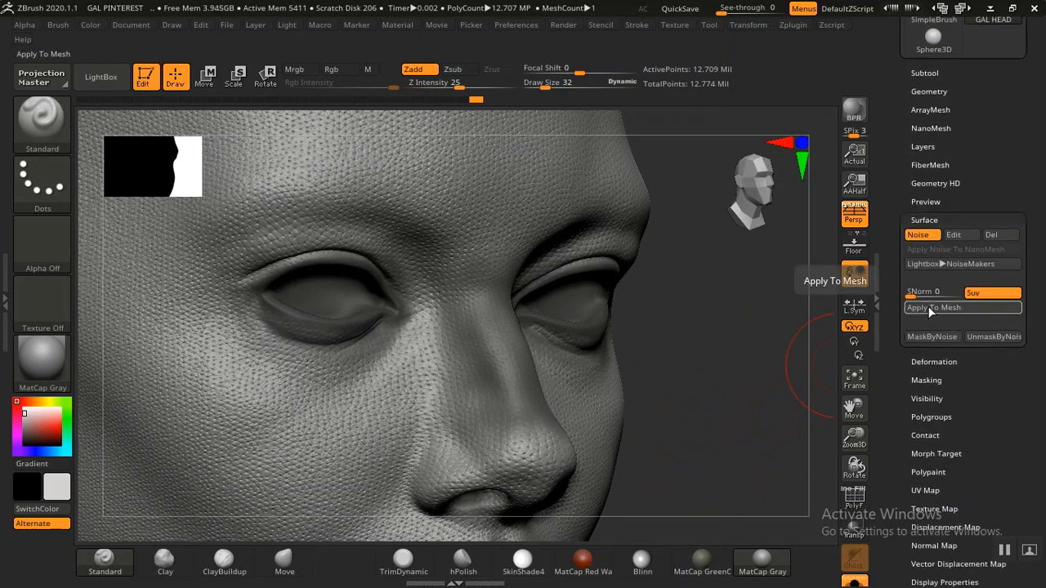
left_click(930, 309)
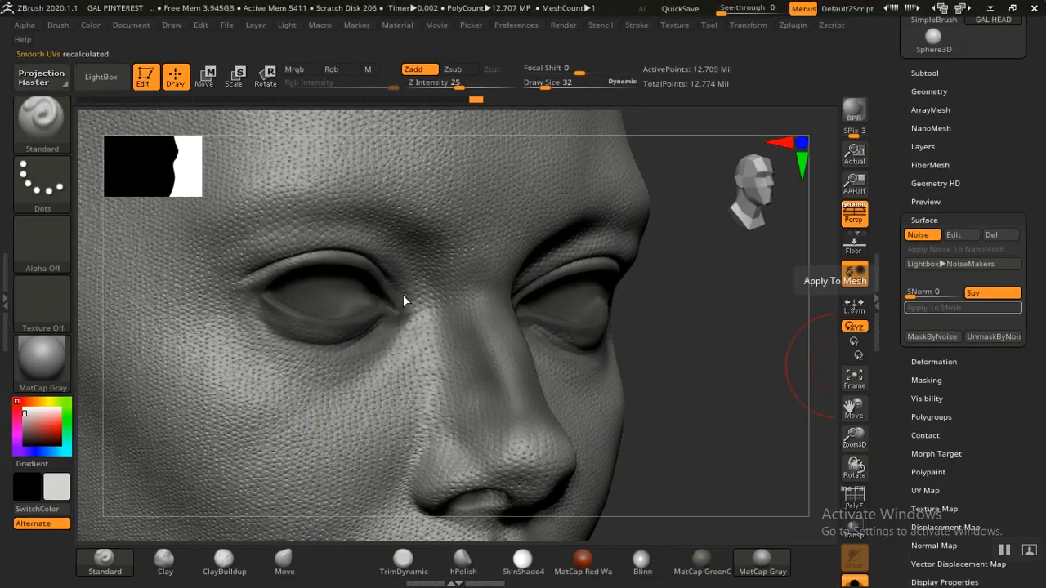
mouse_move(722, 409)
left_mouse_down()
mouse_move(731, 414)
mouse_move(694, 390)
left_mouse_up()
key("ctrl")
mouse_move(729, 419)
left_mouse_down("shift")
mouse_move(684, 401)
mouse_move(700, 397)
left_mouse_up("shift")
left_click_drag(776, 363, 716, 334, "alt")
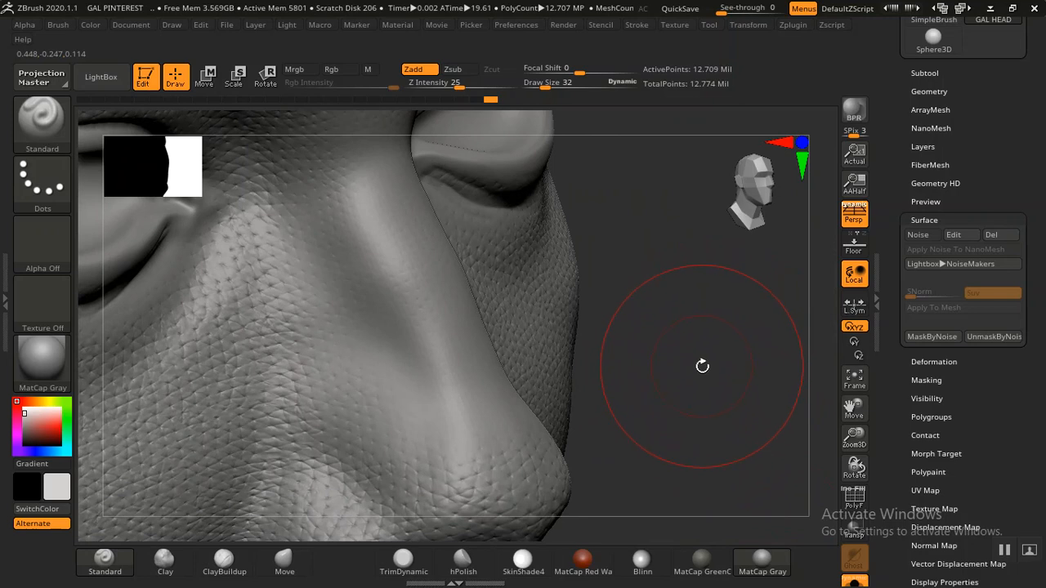
mouse_move(710, 389)
left_mouse_down("alt")
mouse_move(694, 362)
mouse_move(712, 346)
mouse_move(736, 362)
mouse_move(702, 334)
mouse_move(754, 425)
left_mouse_up("alt")
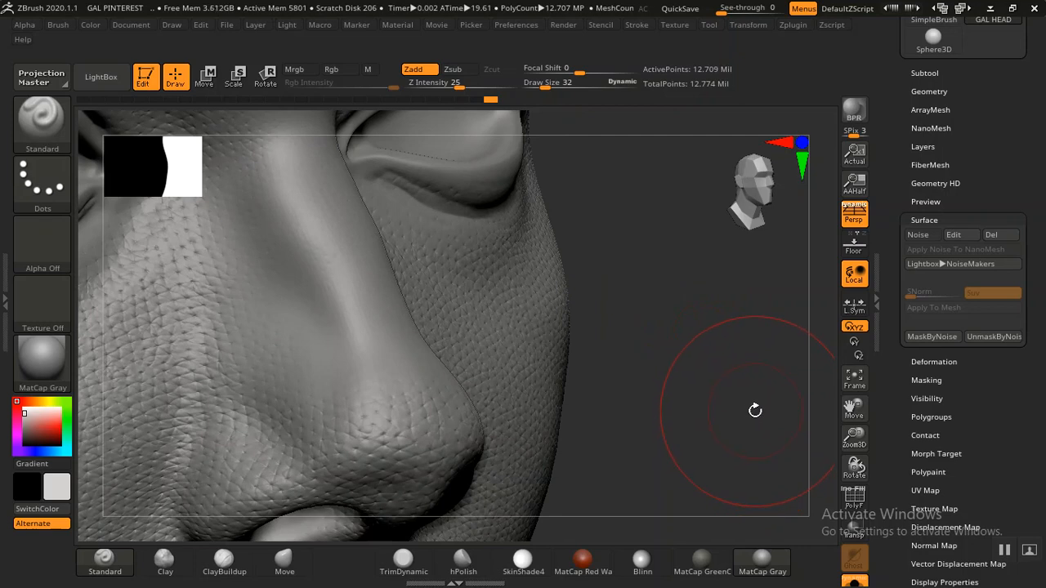
- Undo the mask clearing and try to adjust the mask over the lower nose bridge
key("ctrl")
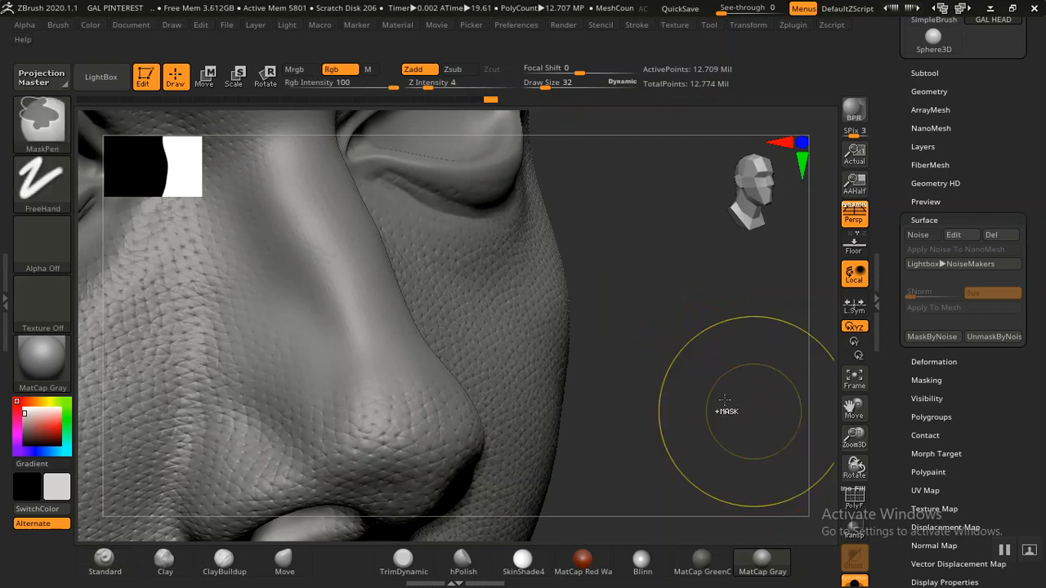
left_click(723, 390, "ctrl")
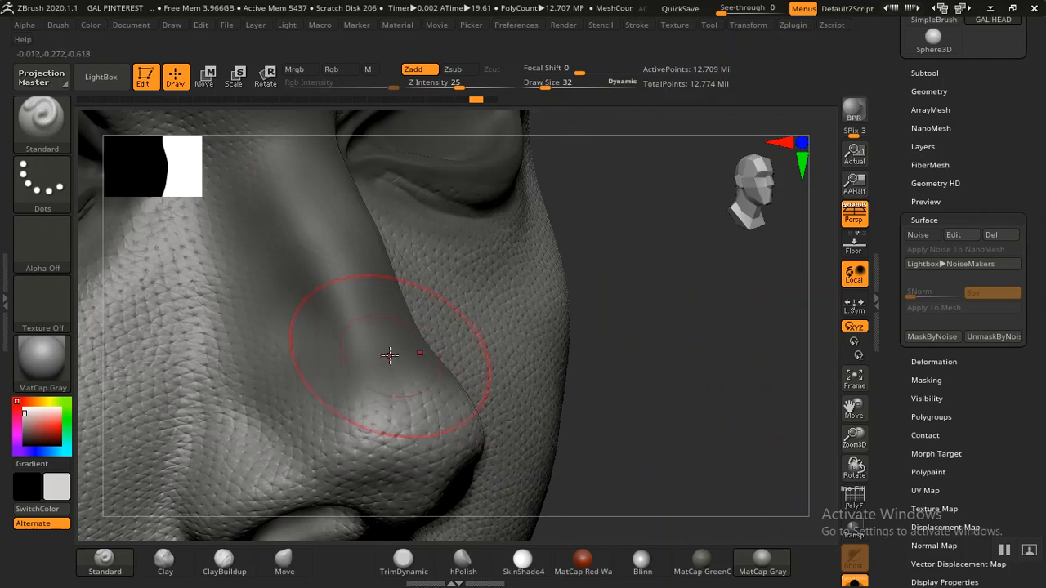
key("ctrl")
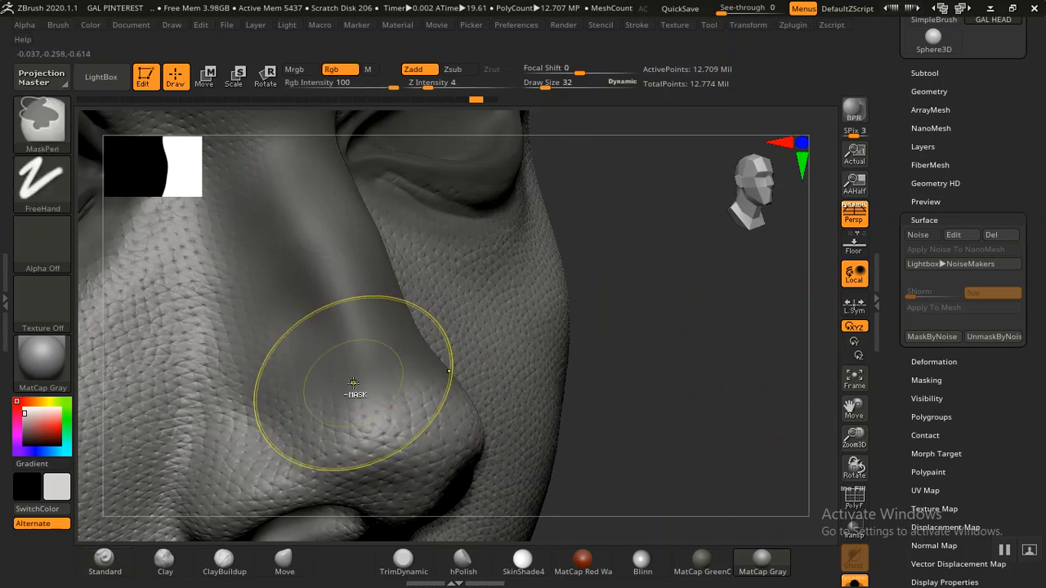
mouse_move(353, 384)
left_mouse_down("ctrl")
mouse_move(319, 353)
mouse_move(306, 360)
mouse_move(263, 316)
mouse_move(278, 243)
mouse_move(369, 367)
left_mouse_up("ctrl")
key("ctrl")
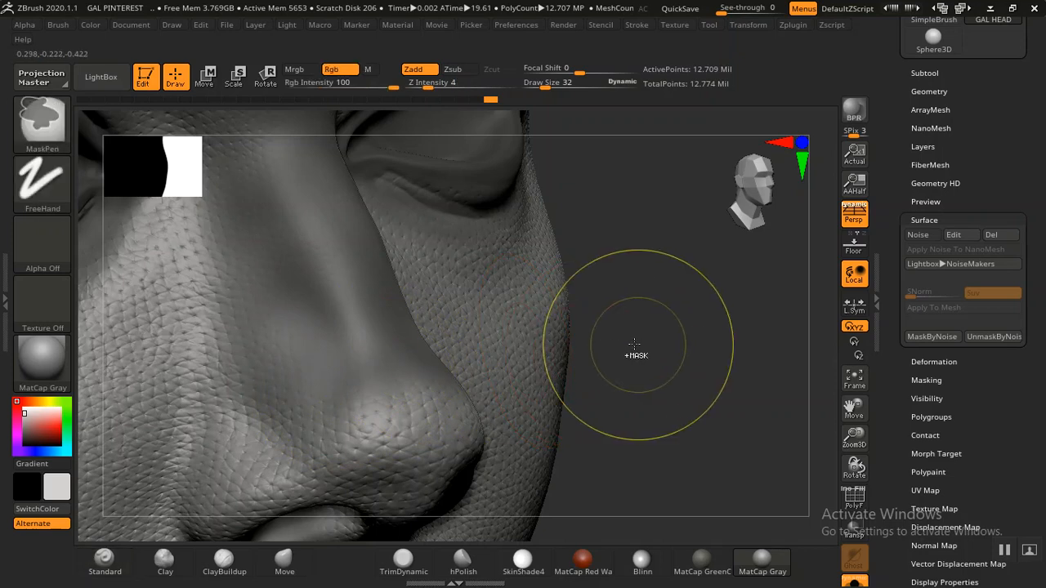
- Undo the nose mask adjustment and the noise application
key("ctrl+z")
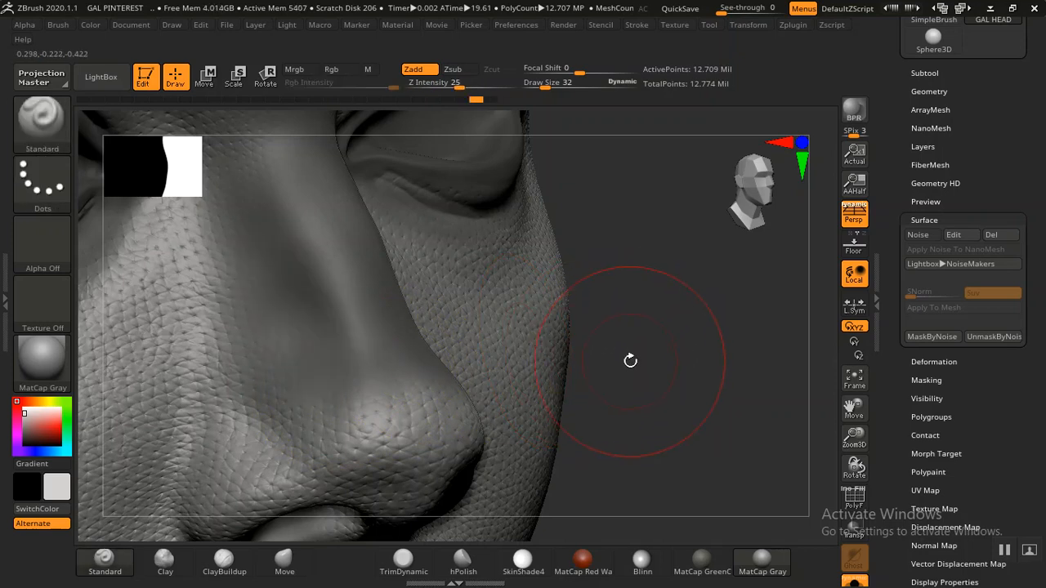
key("ctrl")
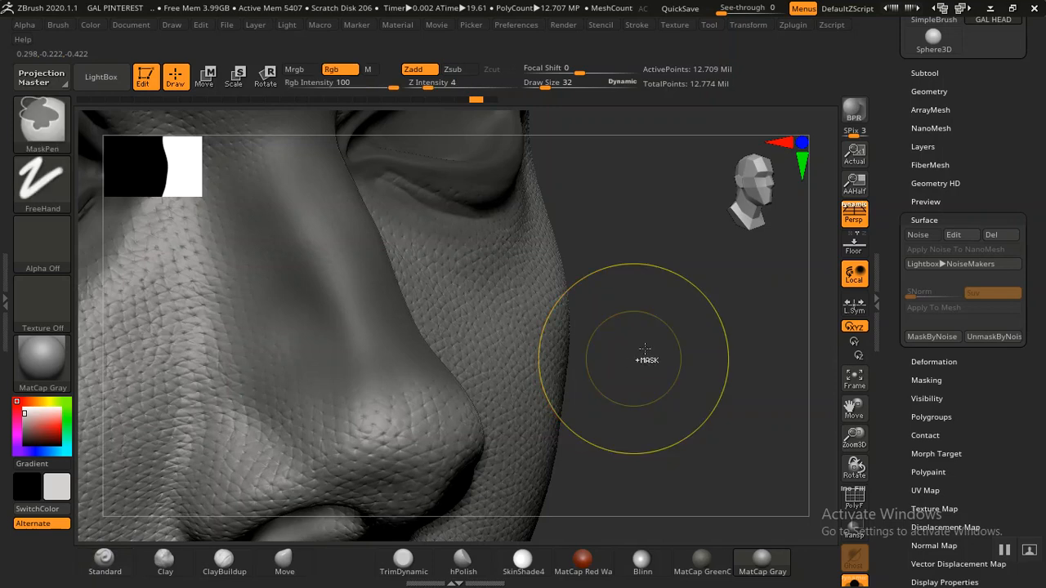
key("ctrl+z")
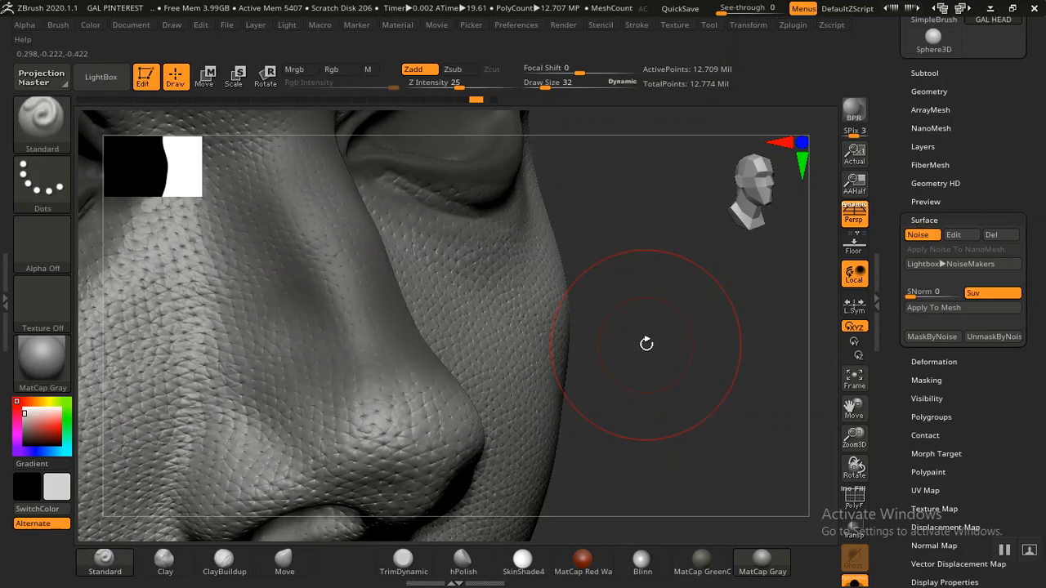
- Rework the mask on the nose, lightening it along the bridge and blending it softly over the sides
key("ctrl")
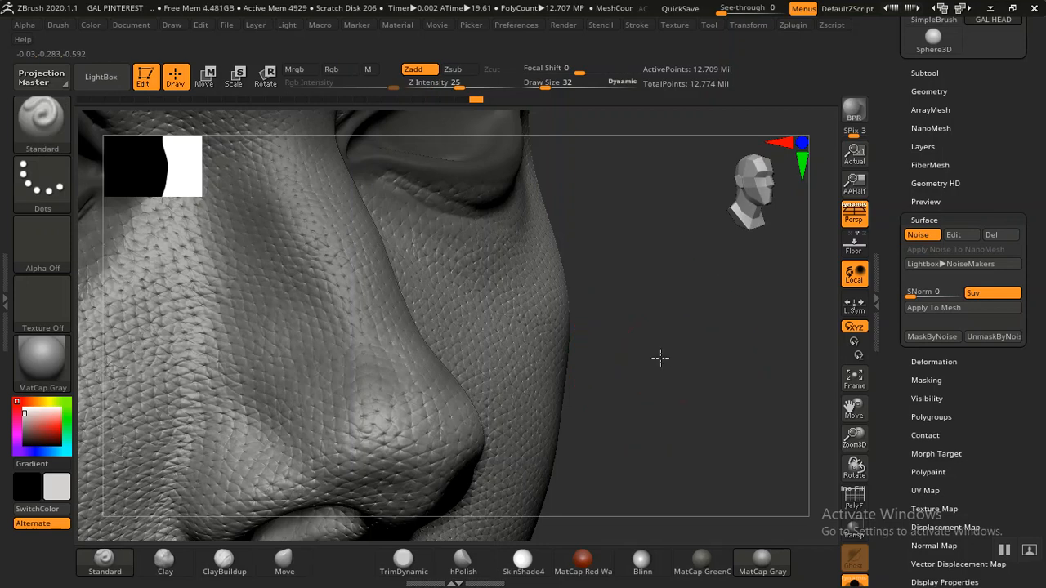
mouse_move(660, 358)
left_mouse_down()
mouse_move(627, 362)
mouse_move(478, 325)
mouse_move(479, 309)
mouse_move(485, 328)
left_mouse_up()
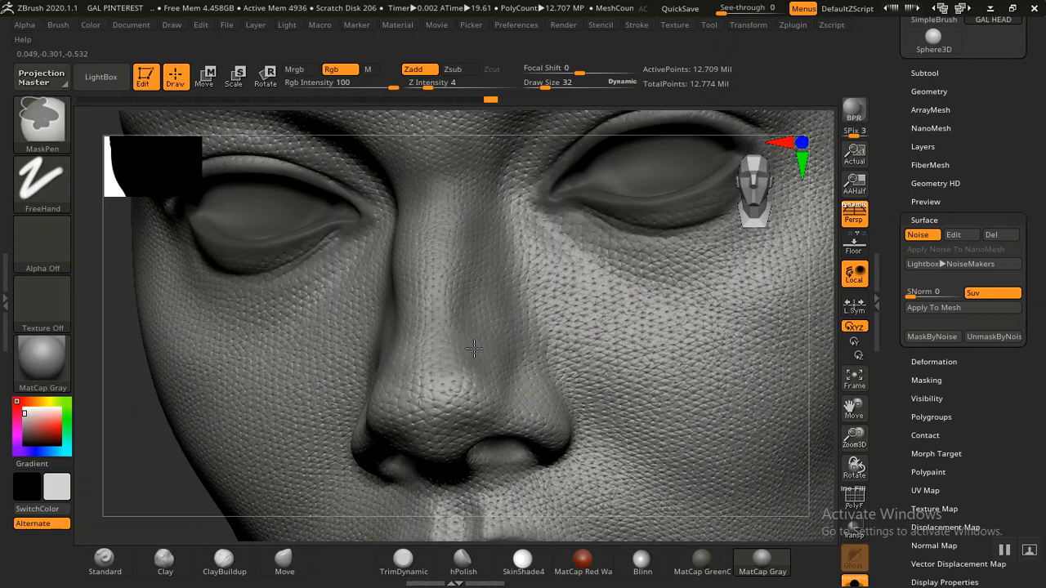
left_click_drag(153, 449, 572, 315)
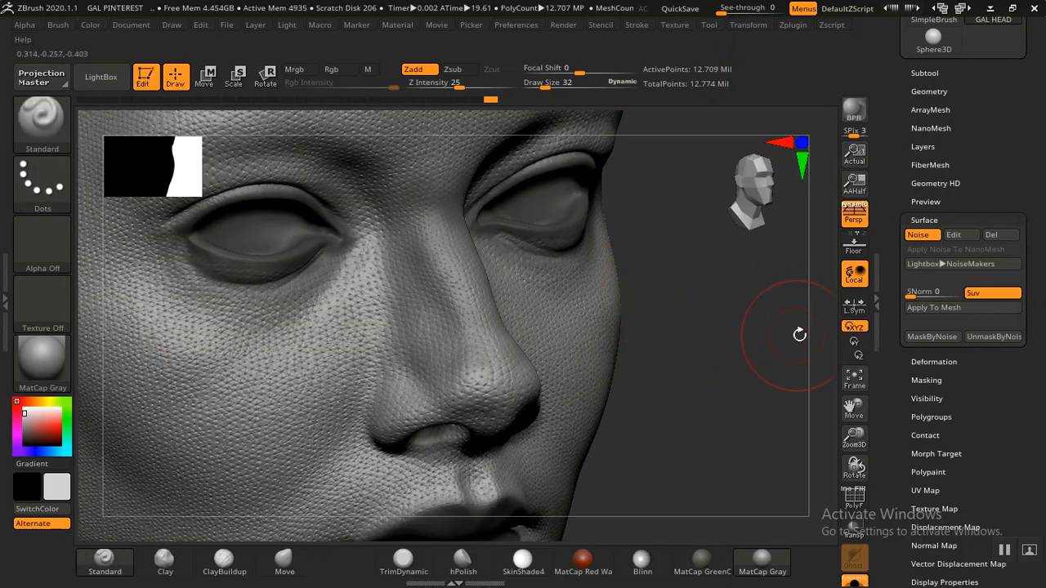
- Apply the surface noise to the head mesh and show the layer list
left_click(922, 310)
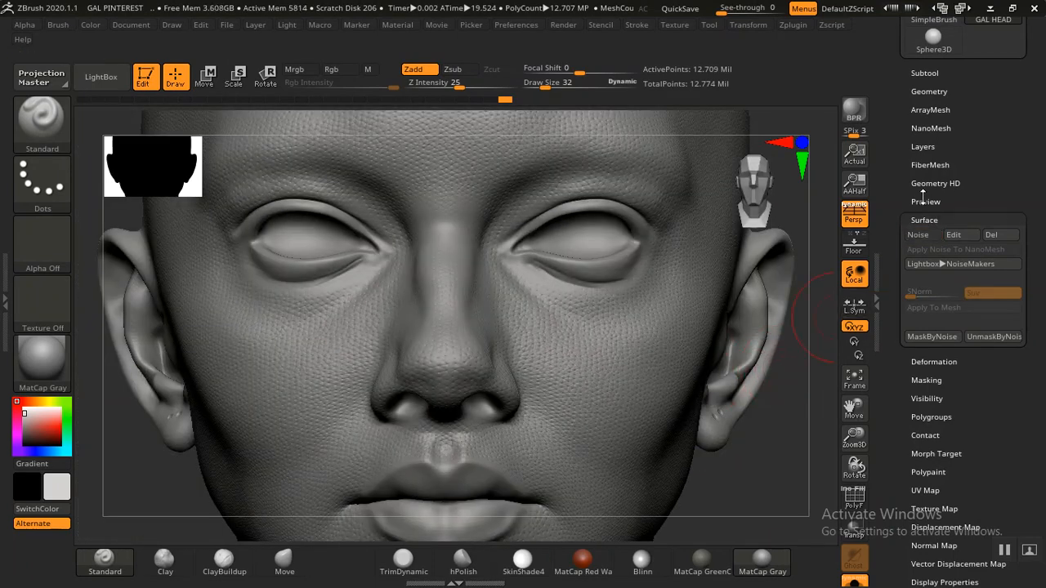
left_click(922, 146)
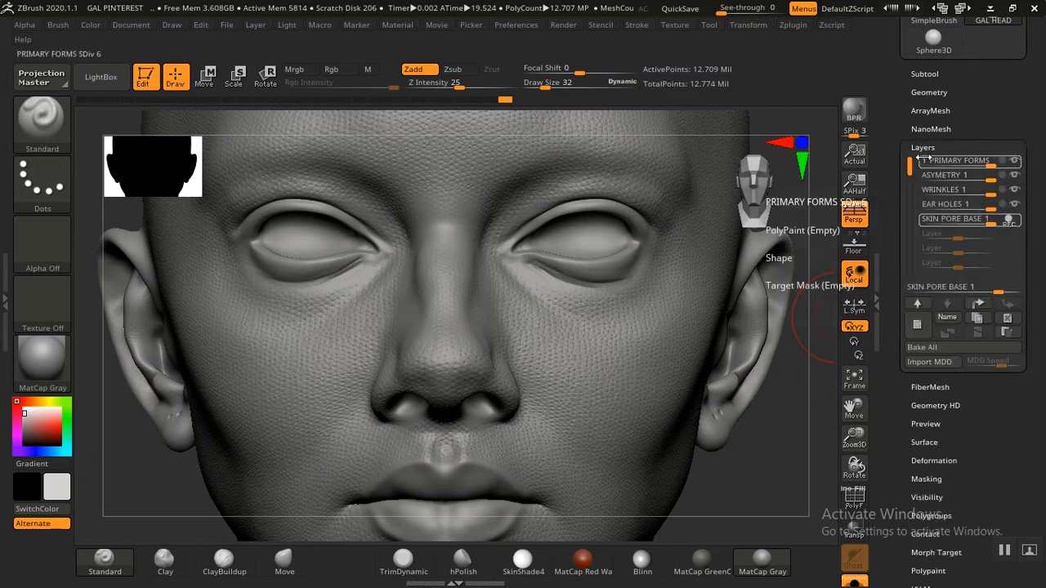
scroll(895, 262, "down", 1)
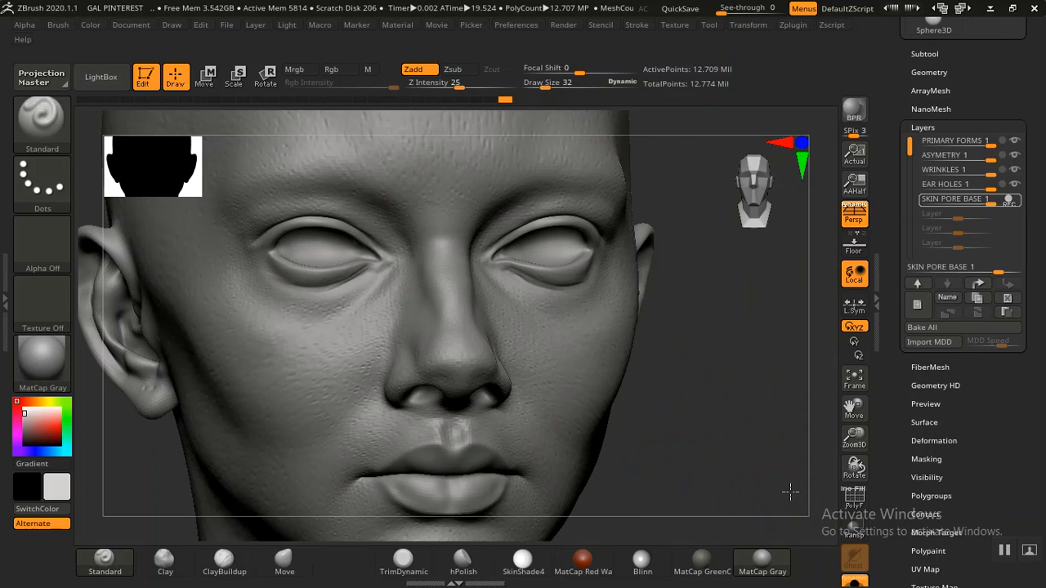
- Examine the pores on the cheek and nose with the Blinn material, and return to MatCap Gray
left_click(744, 389)
mouse_move(758, 414)
left_mouse_down()
mouse_move(802, 487)
mouse_move(796, 450)
mouse_move(731, 420)
mouse_move(771, 397)
mouse_move(659, 559)
left_mouse_up()
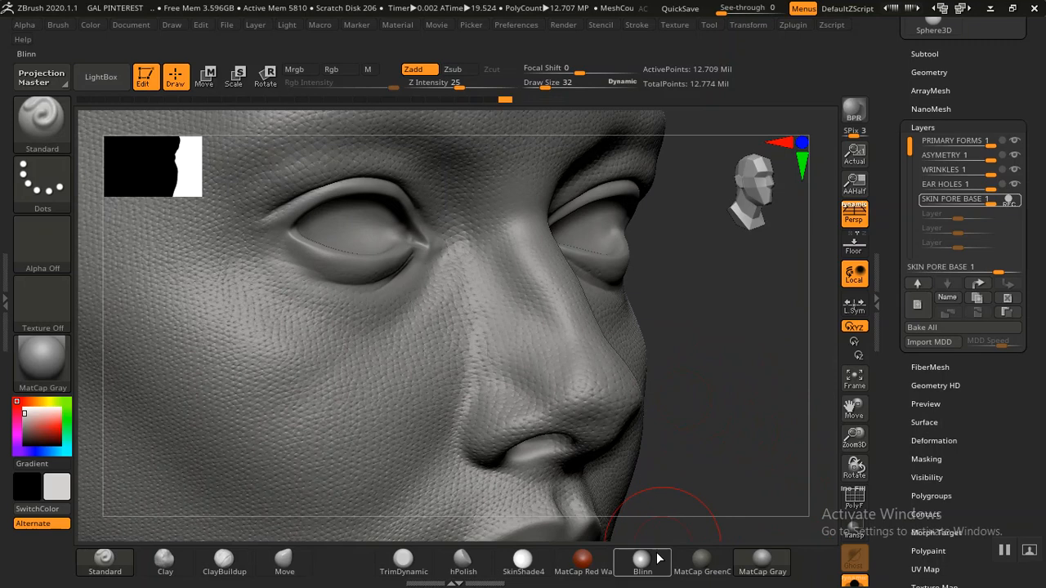
left_click(658, 549)
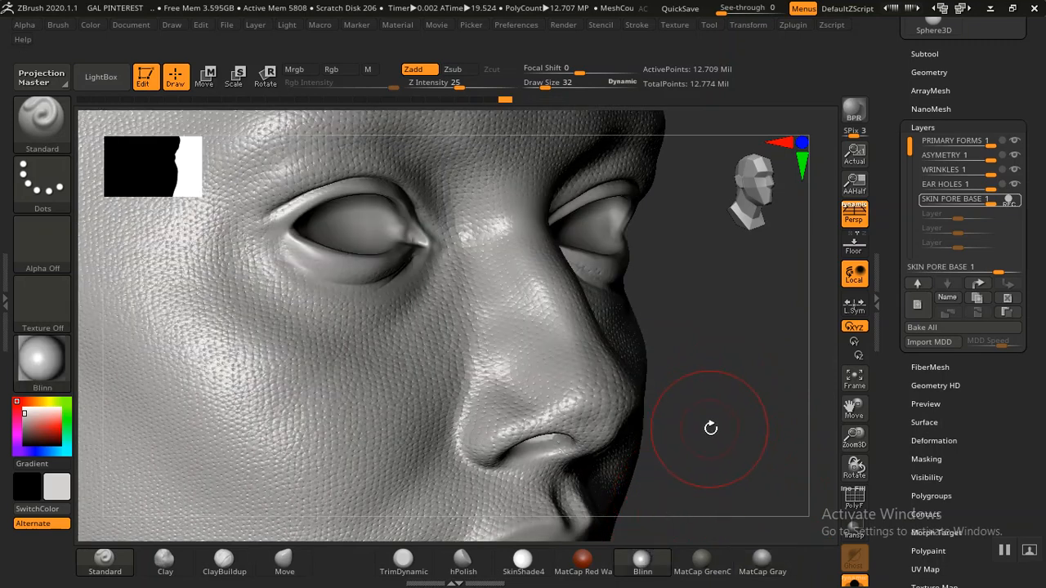
left_click(760, 561)
mouse_move(744, 397)
left_mouse_down()
mouse_move(735, 397)
mouse_move(760, 393)
mouse_move(790, 439)
left_mouse_up()
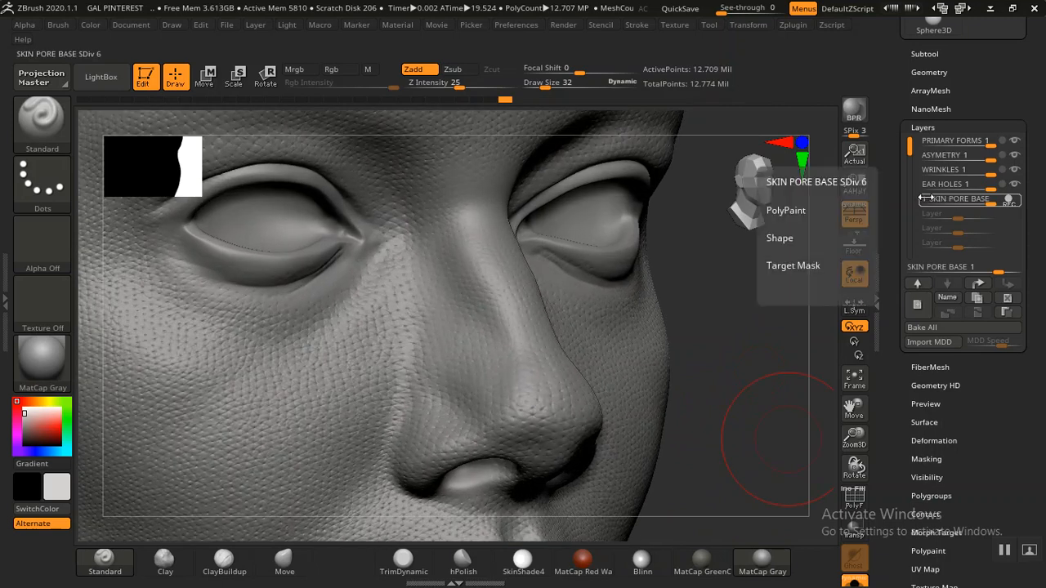
- End recording on the SKIN PORE BASE layer and set its intensity to 0.7
left_click_drag(926, 199, 921, 198)
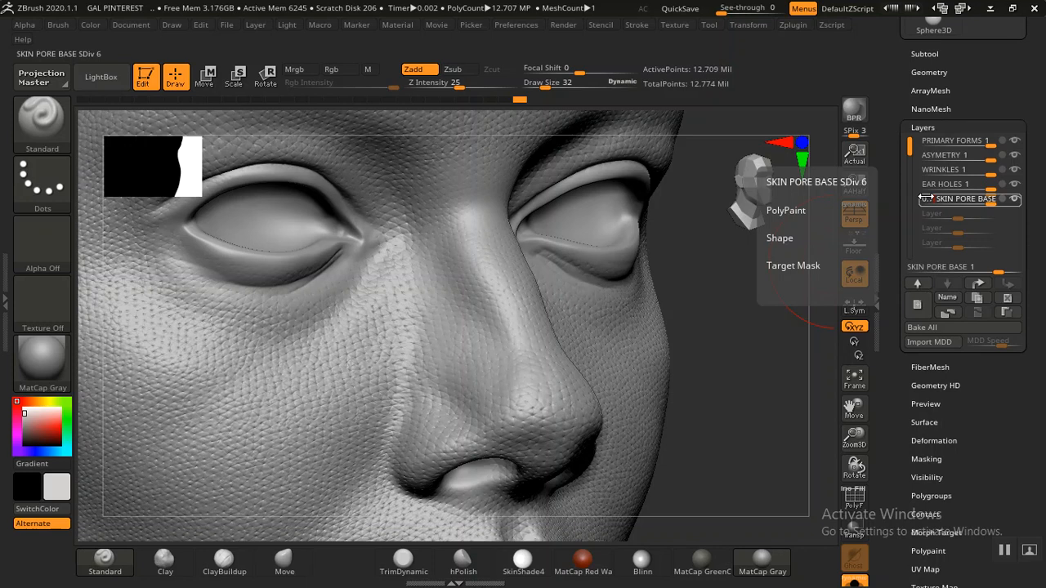
key("Return")
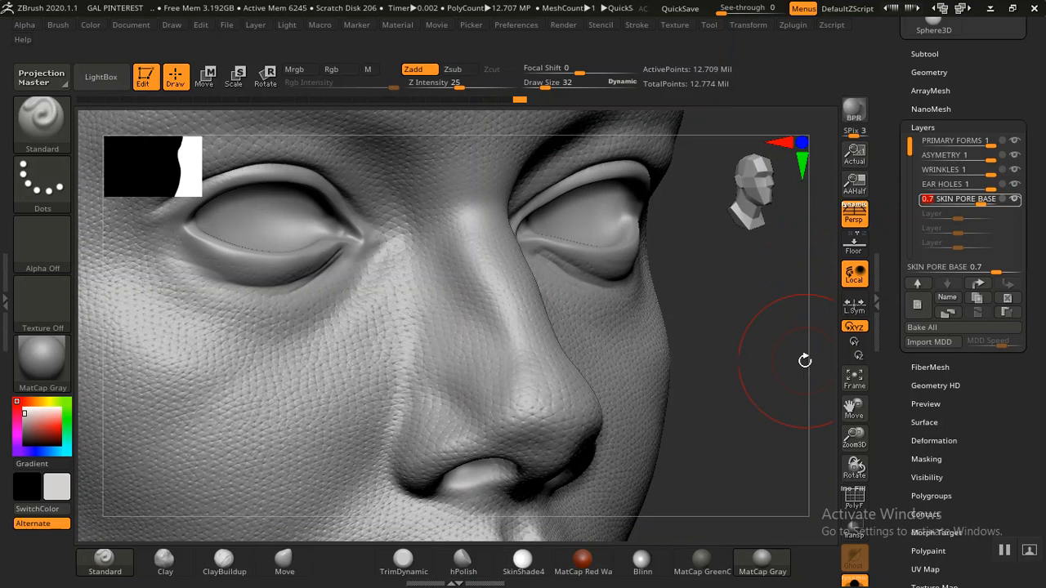
left_click_drag(783, 372, 692, 233, "alt")
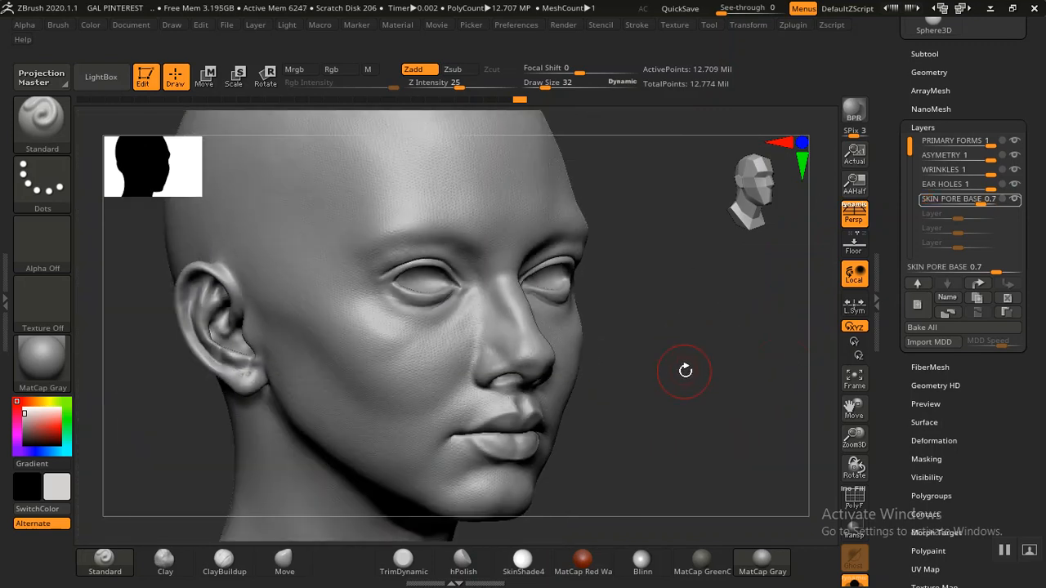
left_click_drag(686, 372, 602, 305)
- Switch the head to the Blinn material and lower the first light's intensity to about 0.36
left_click(644, 558)
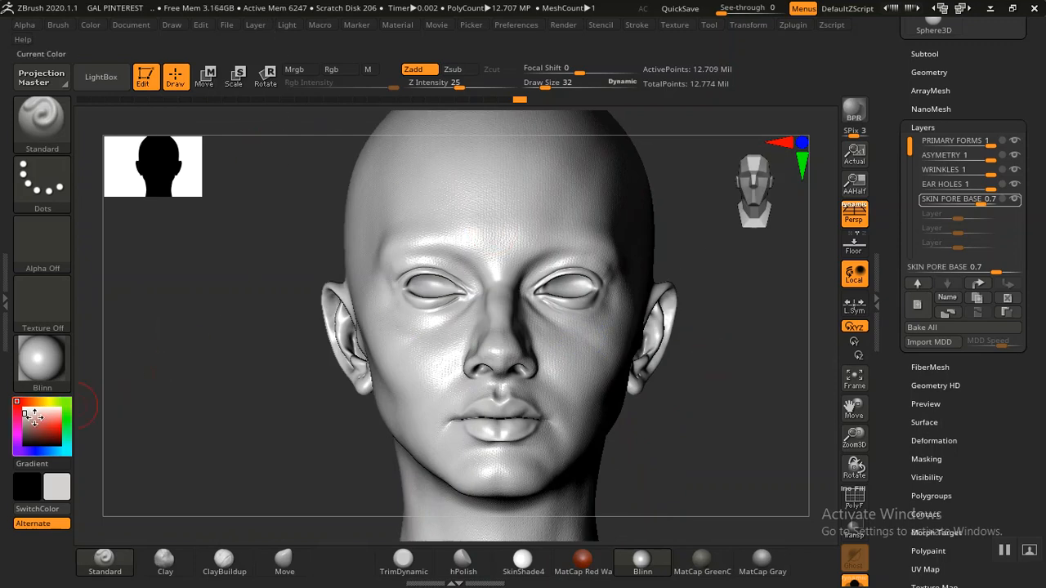
left_click_drag(29, 418, 14, 424)
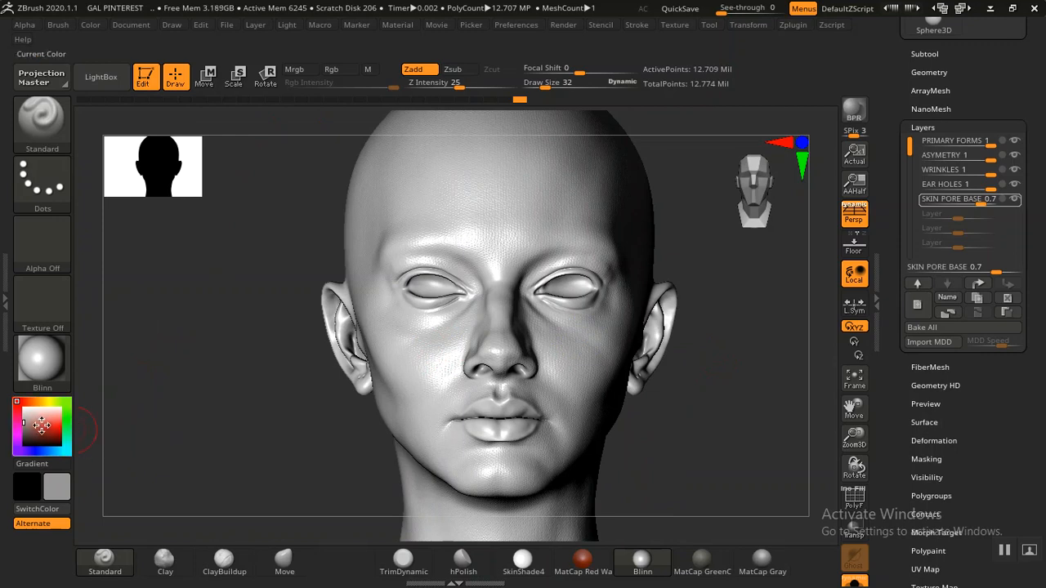
left_click_drag(33, 427, 14, 414)
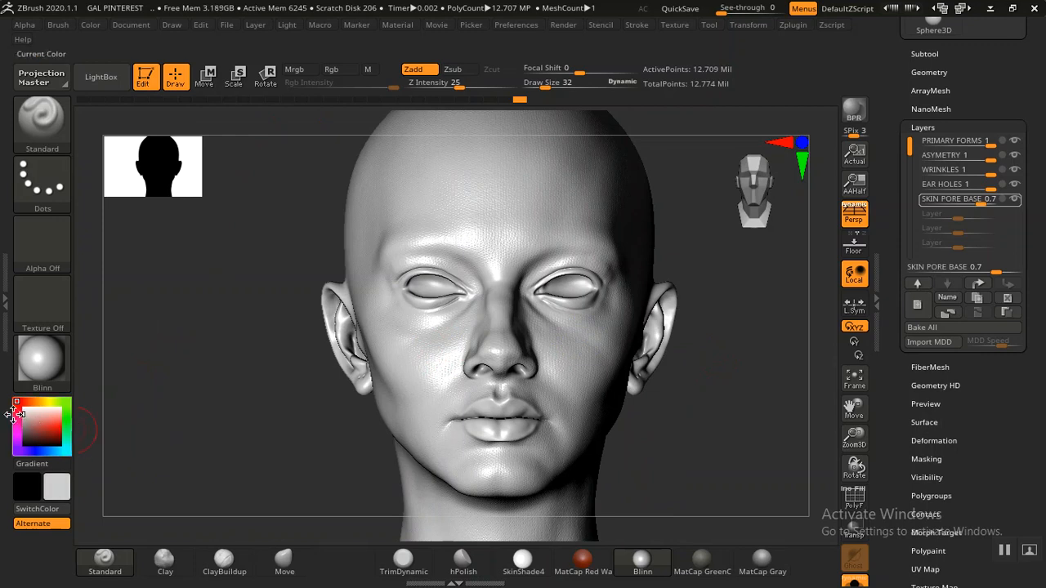
left_click(287, 27)
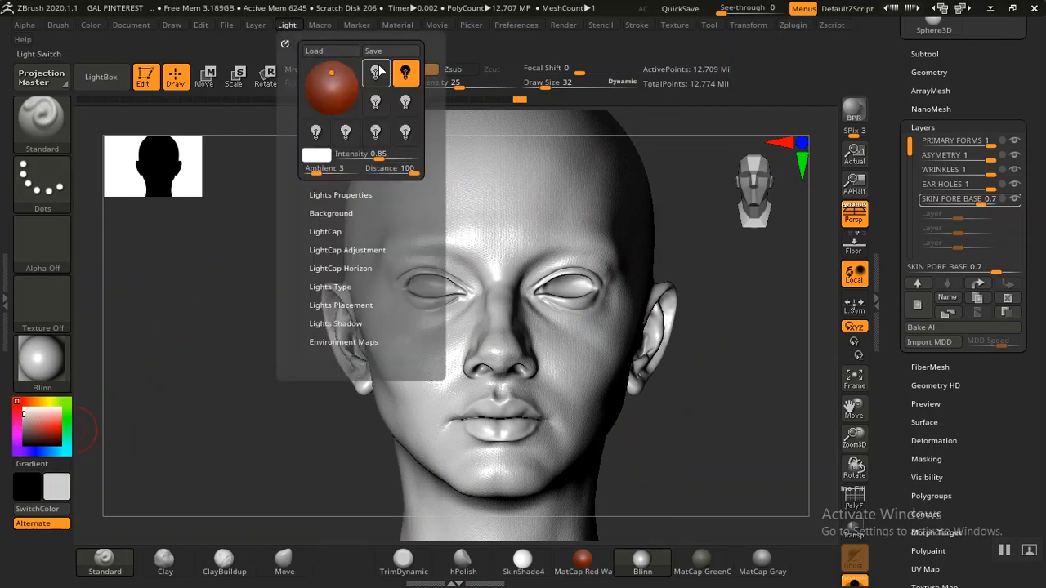
left_click(373, 156)
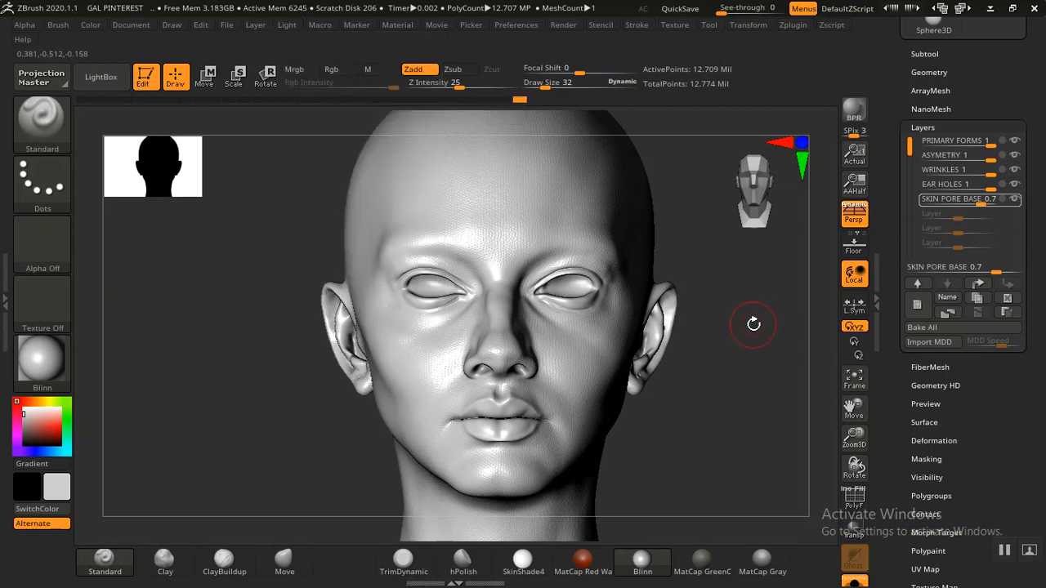
left_click_drag(755, 326, 753, 331)
scroll(746, 353, "up", 2)
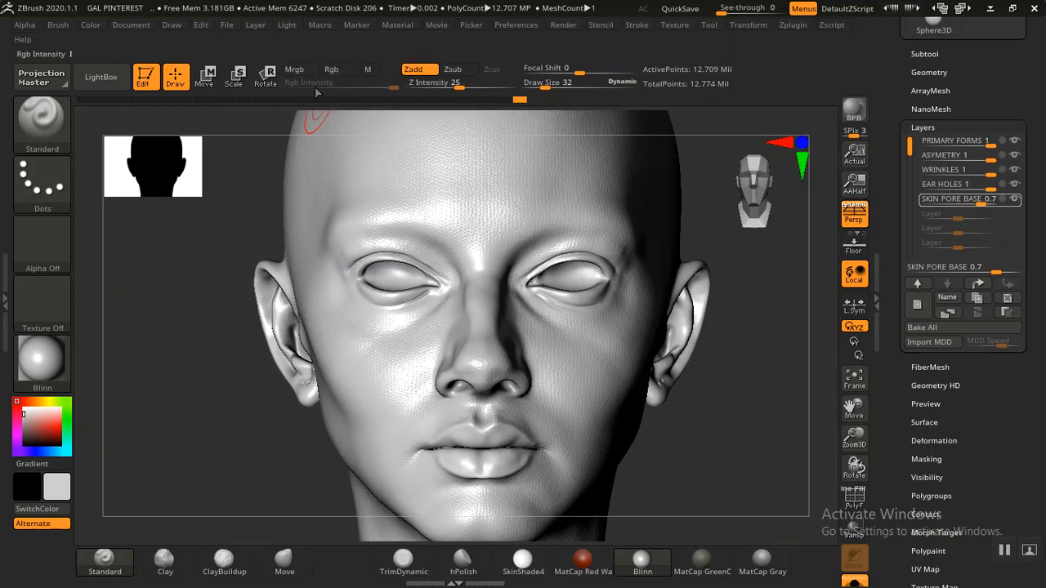
- Select the second light and set its intensity to about 0.76
left_click(287, 25)
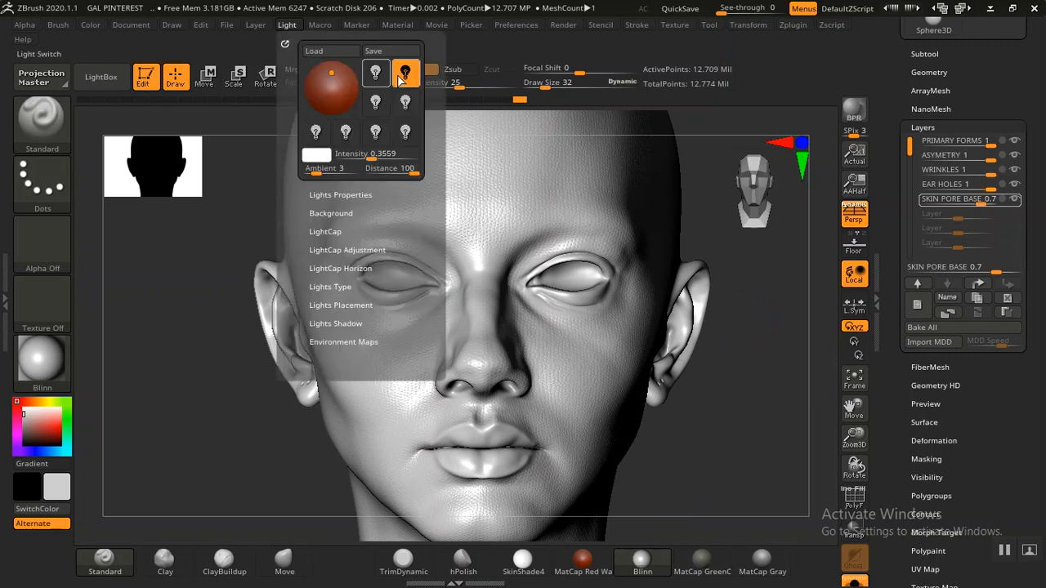
left_click(407, 78)
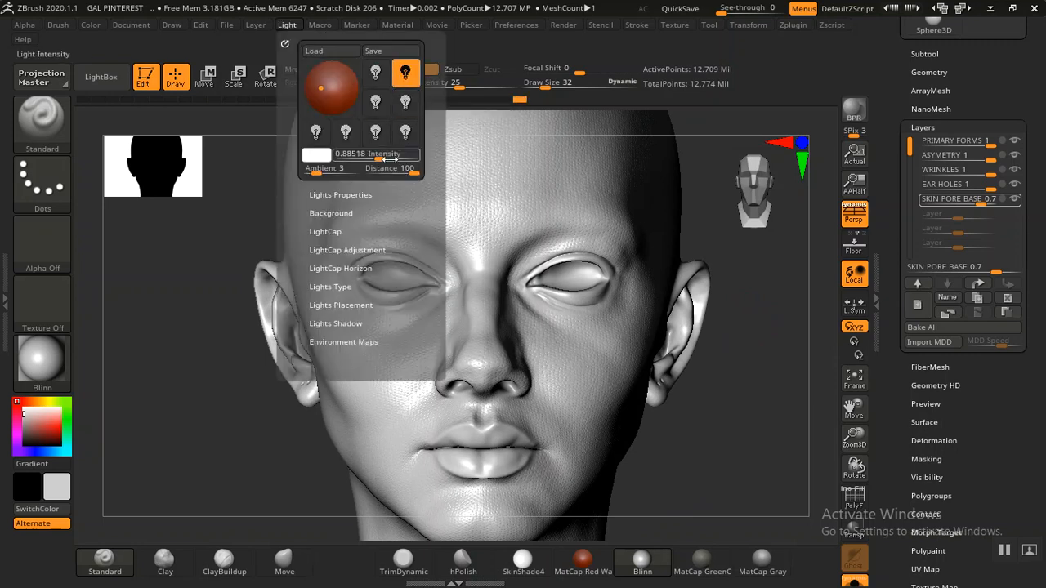
left_click_drag(381, 159, 381, 159)
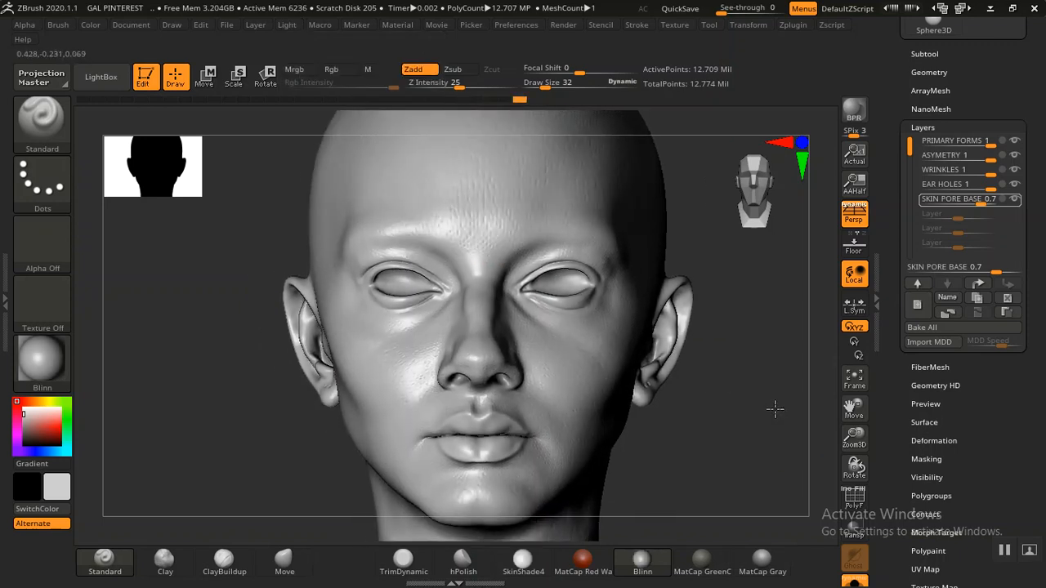
- Hide the SKIN PORE BASE layer and switch the head's material back to MatCap Gray
left_click_drag(775, 408, 754, 411)
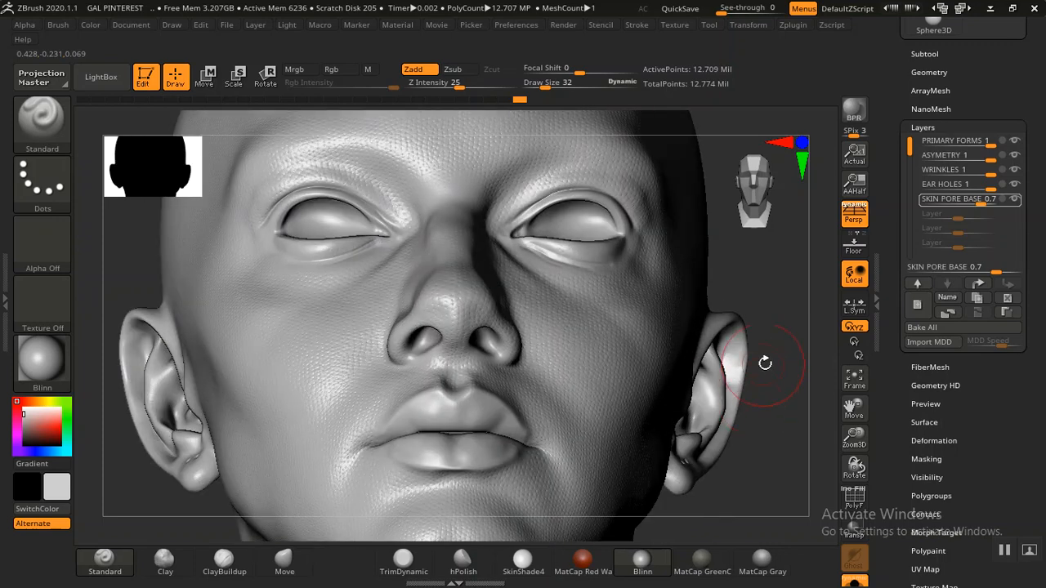
left_click_drag(772, 308, 784, 376, "alt")
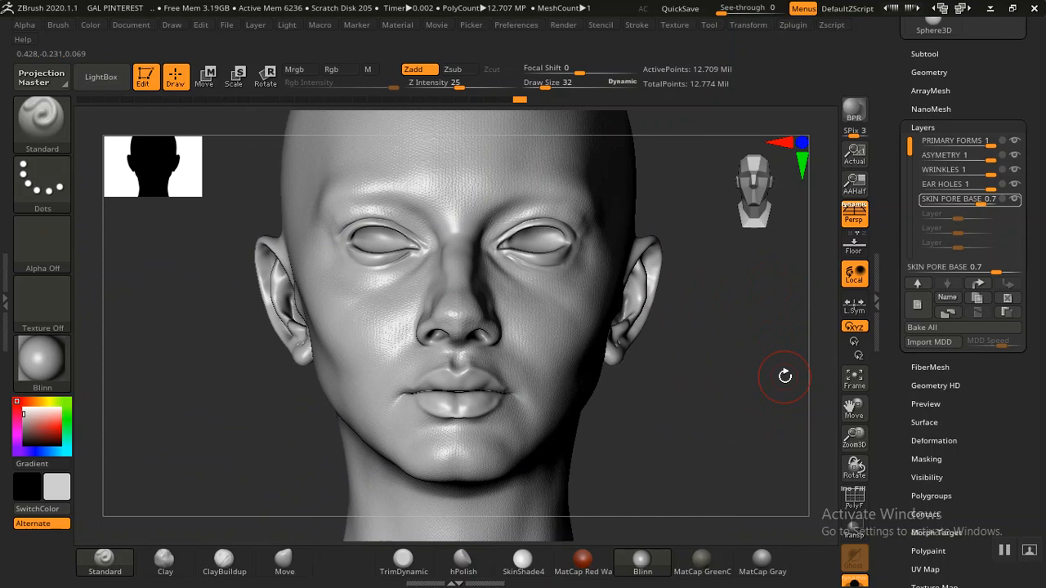
left_click_drag(757, 347, 785, 351)
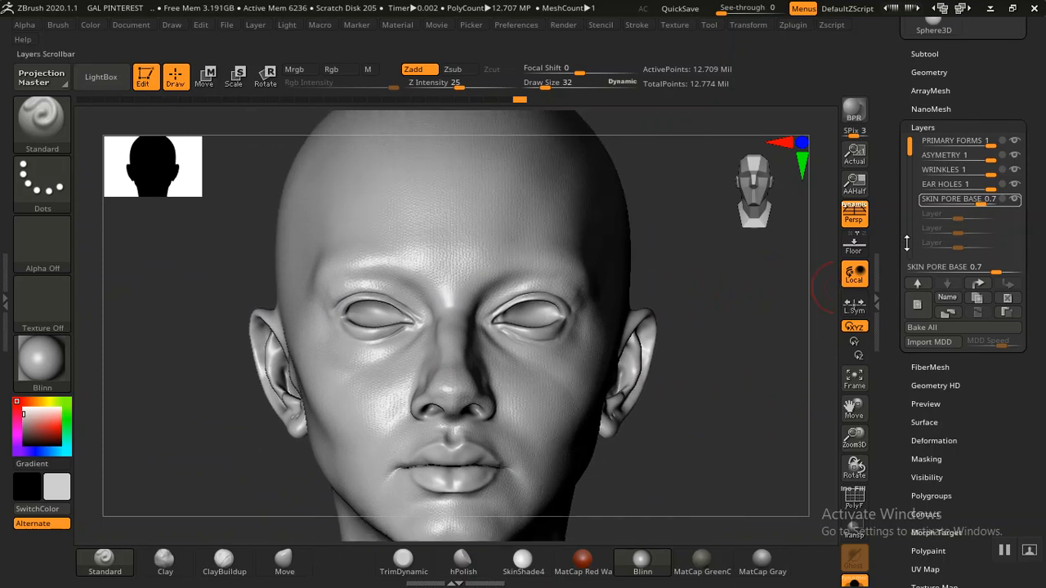
left_click(1016, 201)
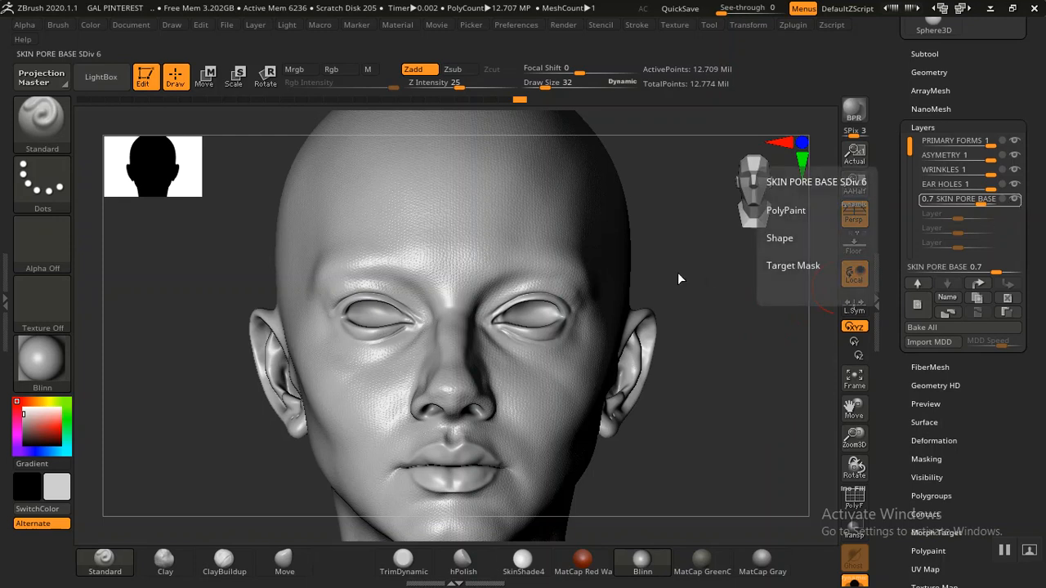
left_click_drag(681, 391, 686, 520)
left_click(762, 563)
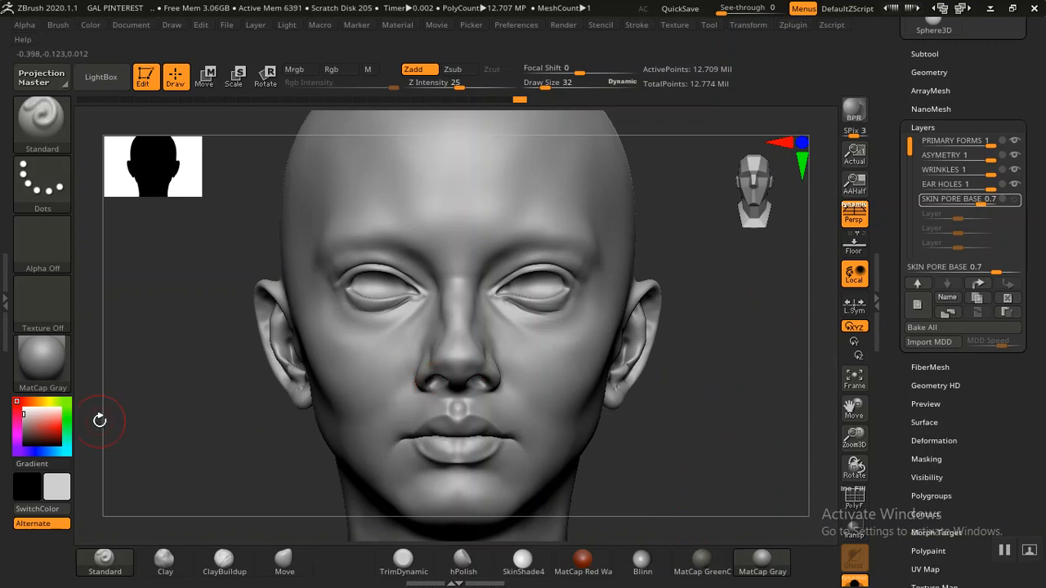
- Turn on the first light and turn off the second one
left_click(288, 25)
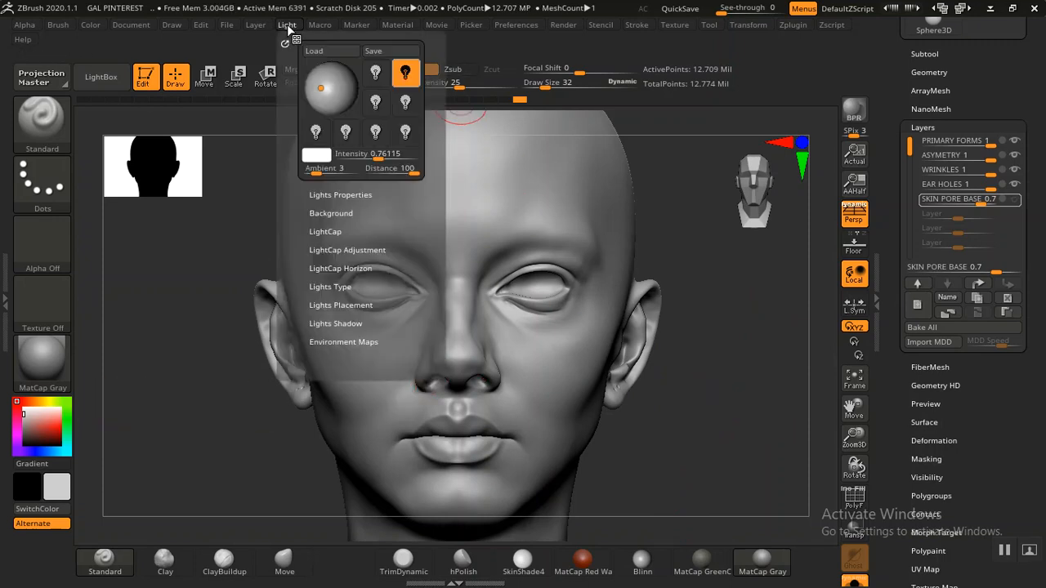
left_click(374, 75)
left_click(403, 74)
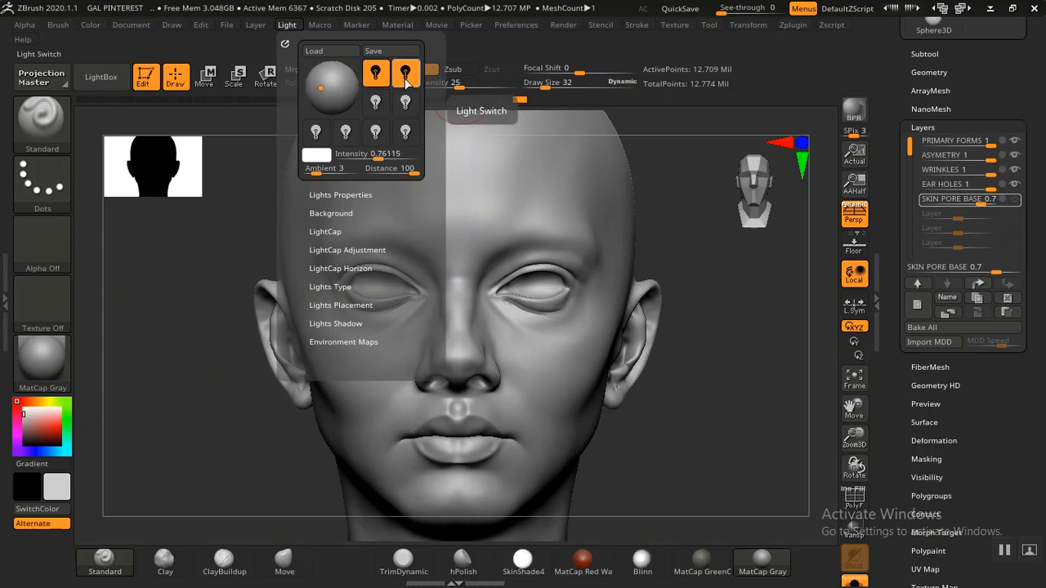
left_click(405, 79)
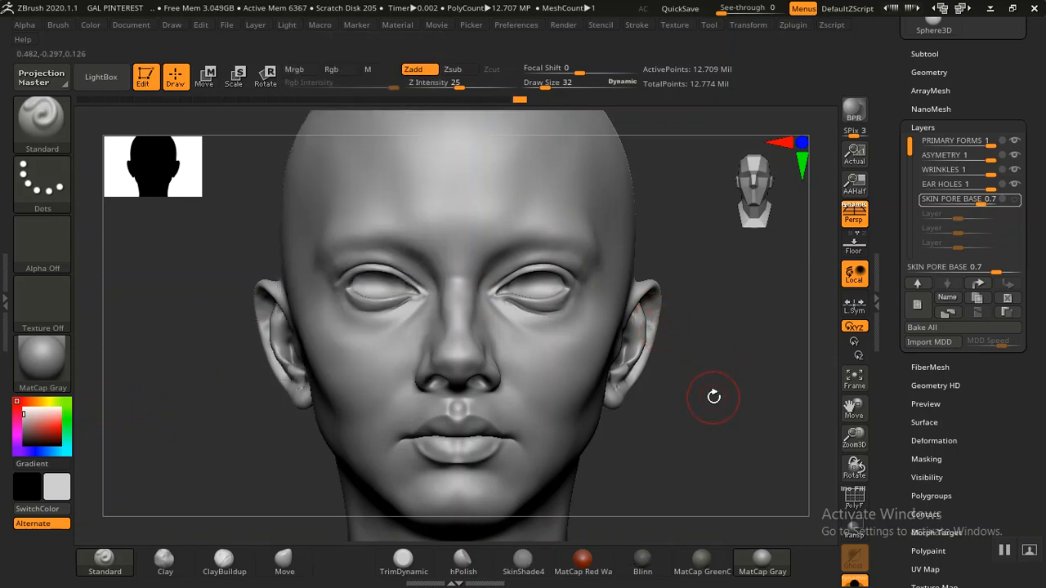
left_click_drag(727, 368, 750, 398, "alt")
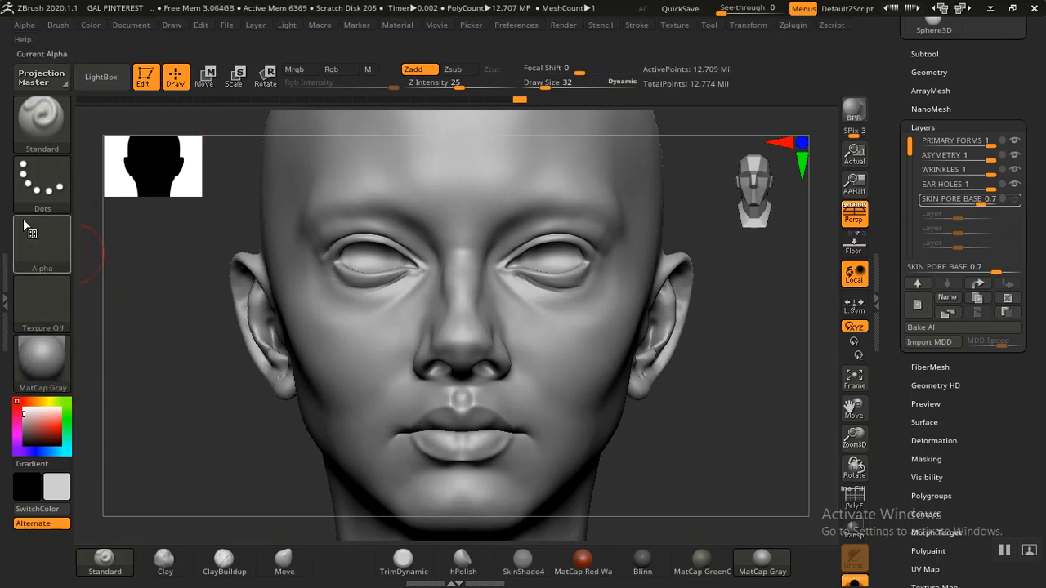
- Set the Standard brush's stroke to DragRect and open the femaleFace_20s_09 alpha folder within XYZ 175 SKIN
left_click(47, 193)
left_click(180, 199)
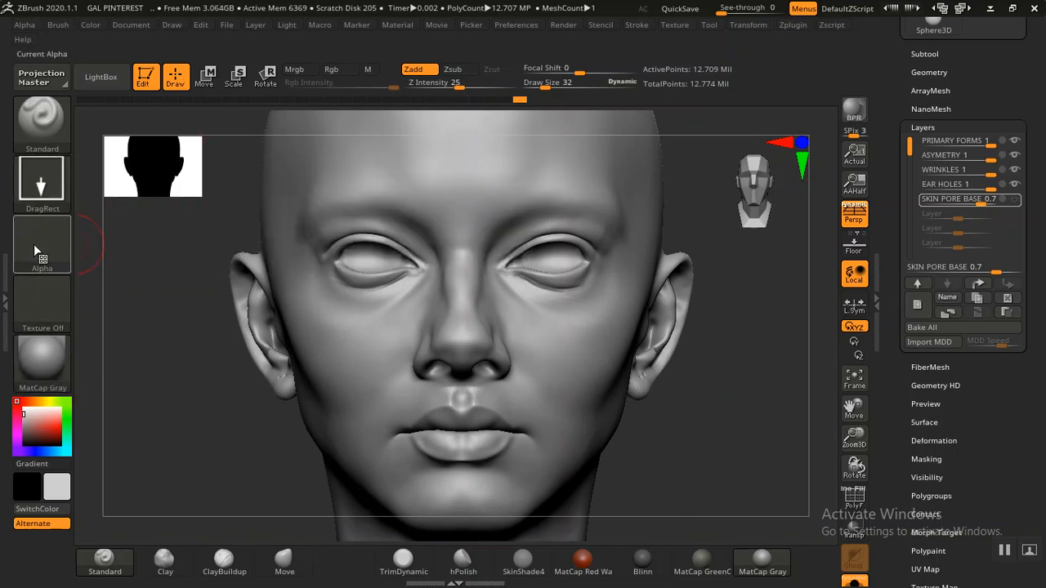
left_click(101, 77)
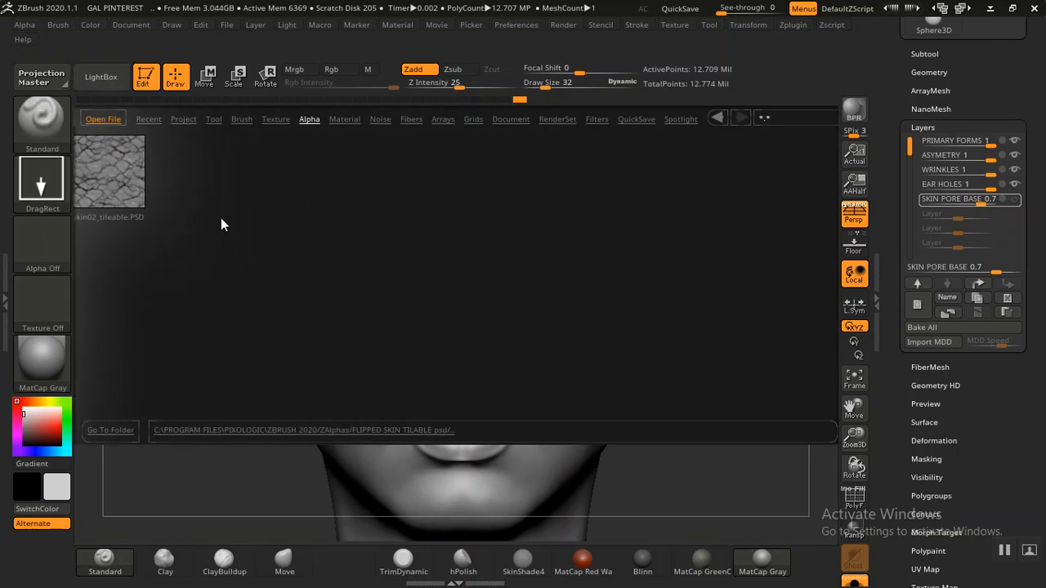
double_click(125, 171)
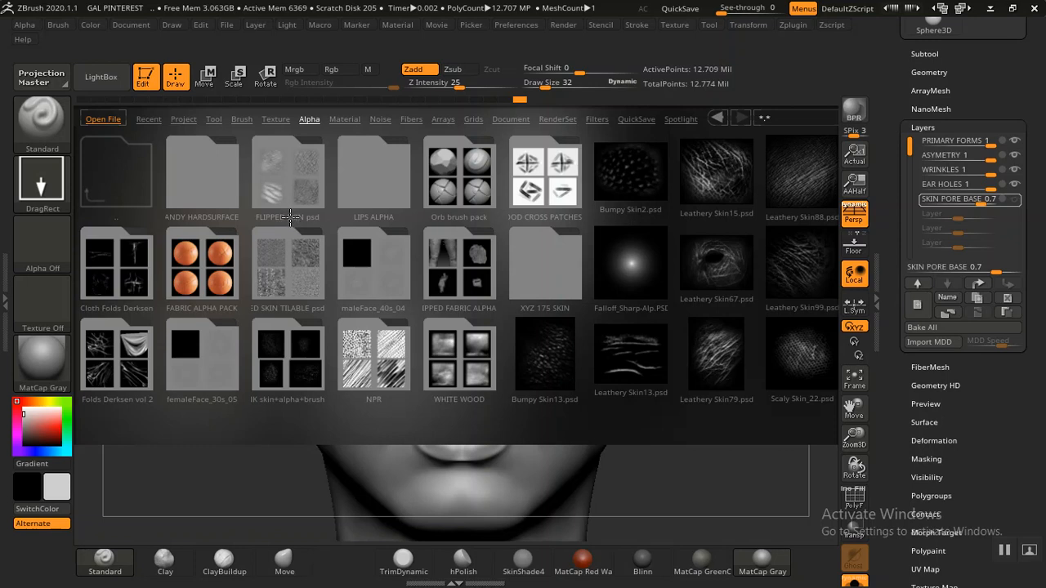
double_click(522, 262)
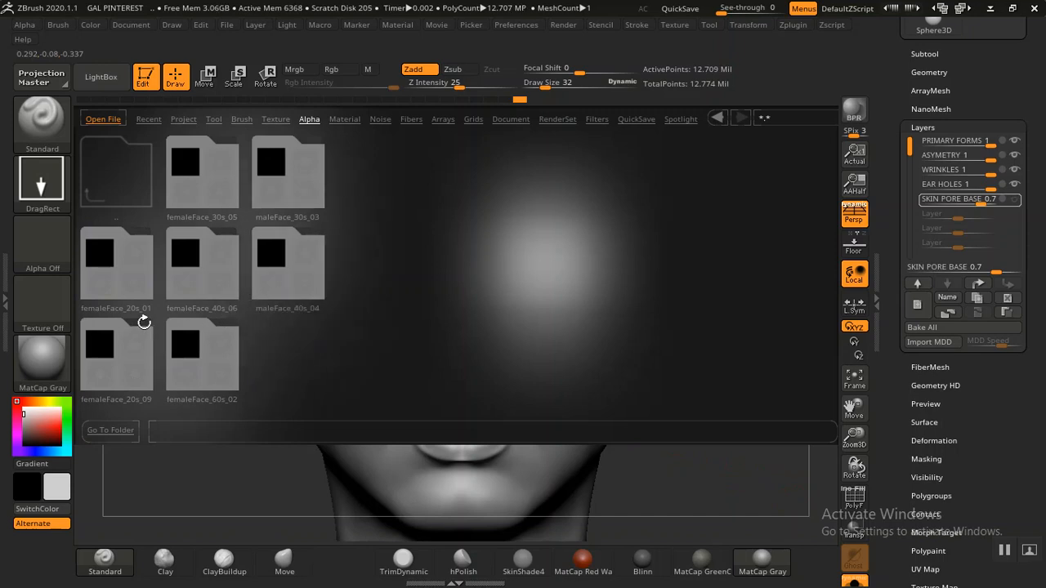
left_click(113, 366)
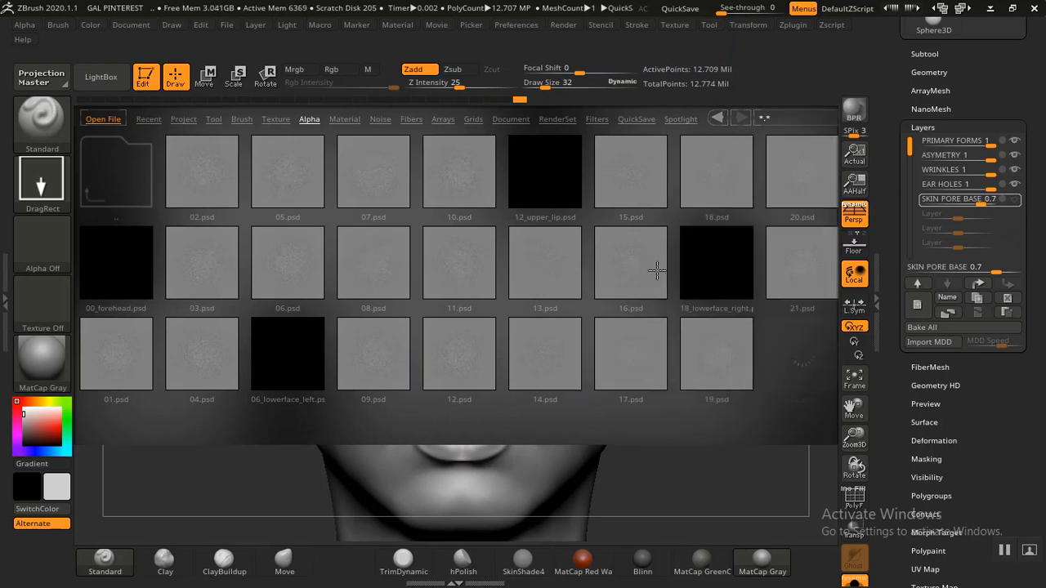
- Display the texturingxyz_fem20s_09_cut.jpg placement map over the alpha library and minimize the femaleFace_20s_09 and QuickSave folder windows
left_click_drag(531, 315, 439, 311)
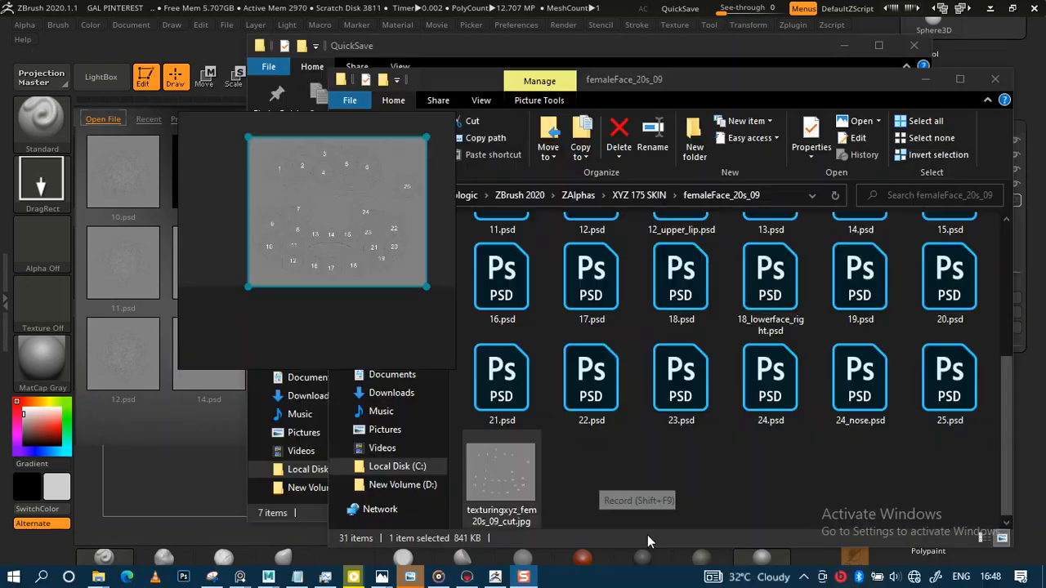
left_click(937, 81)
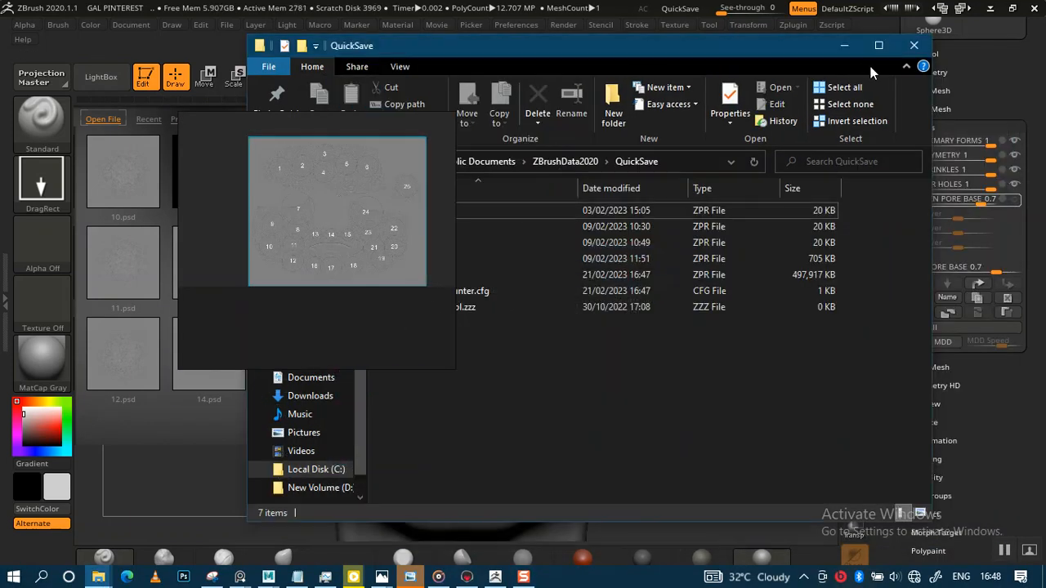
left_click(845, 49)
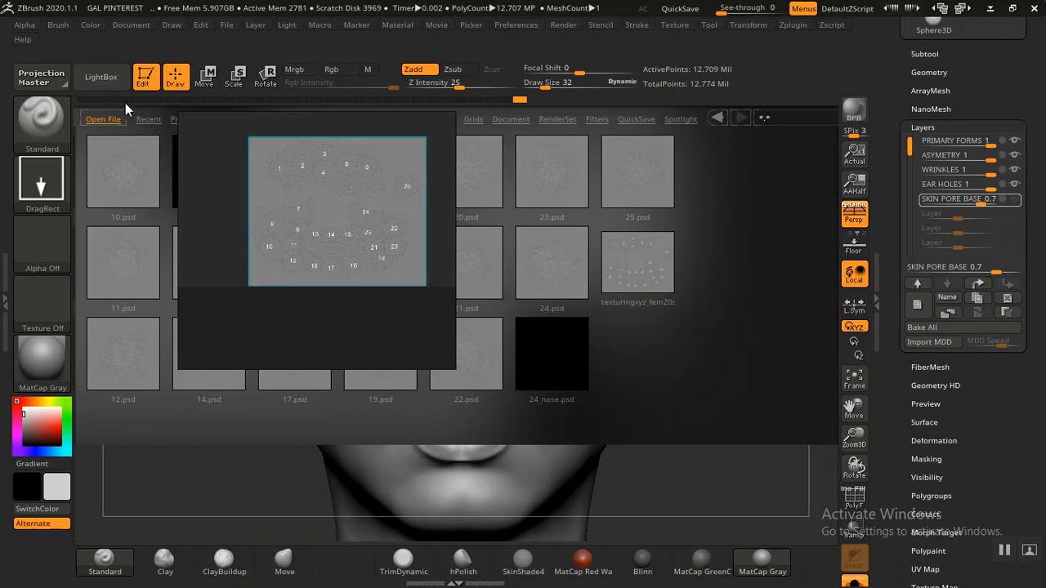
- Move the placement map off the alpha thumbnails and examine the skin detail inside region 3 on the forehead
right_click_drag(290, 242, 713, 277)
scroll(713, 277, "up", 5)
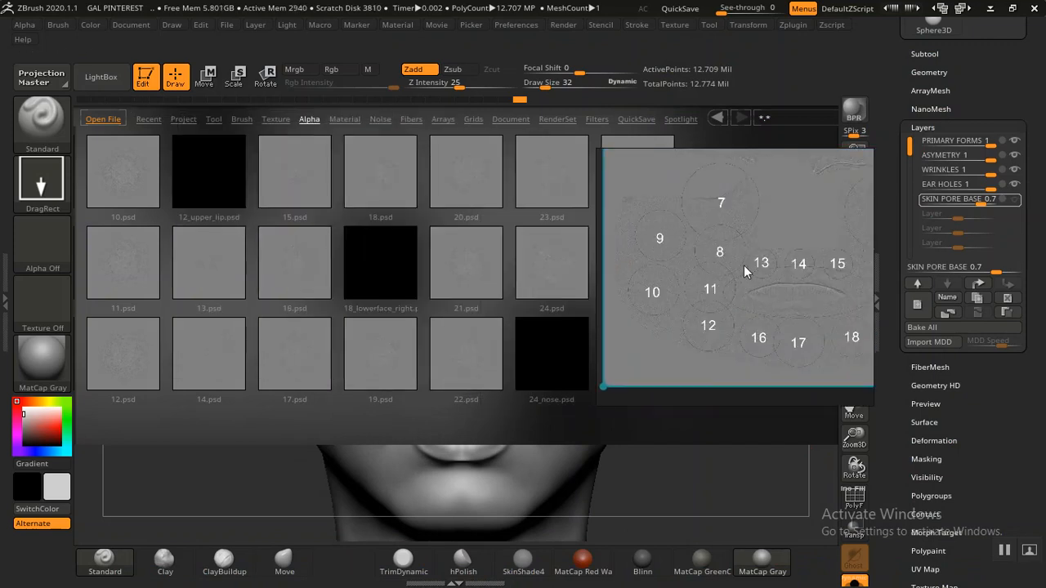
middle_click_drag(744, 265, 719, 385)
scroll(732, 291, "up", 2)
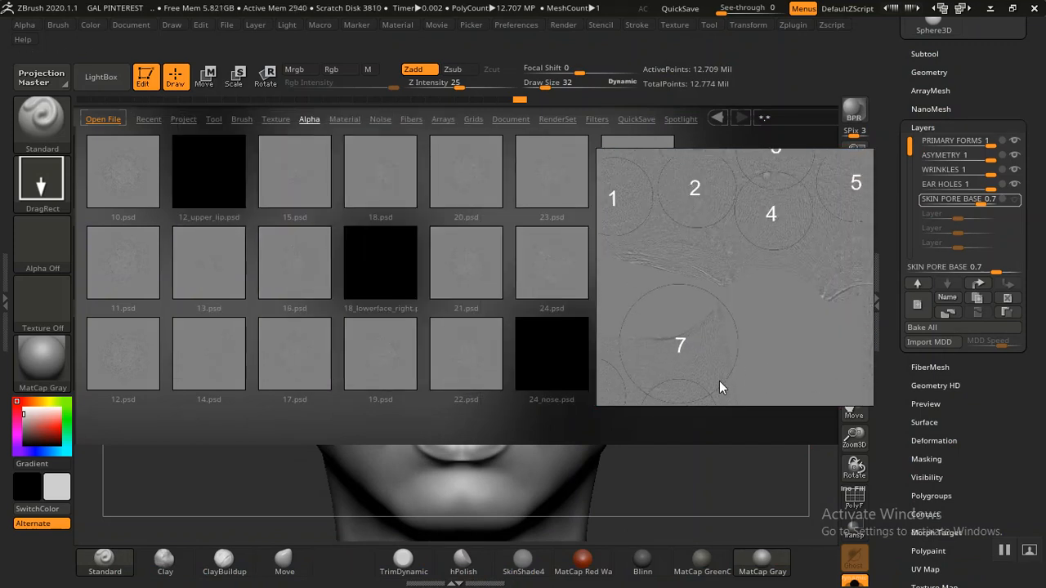
middle_click_drag(699, 236, 698, 300)
scroll(699, 299, "up", 2)
middle_click_drag(620, 246, 621, 316)
middle_click_drag(767, 279, 658, 282)
scroll(722, 274, "up", 5)
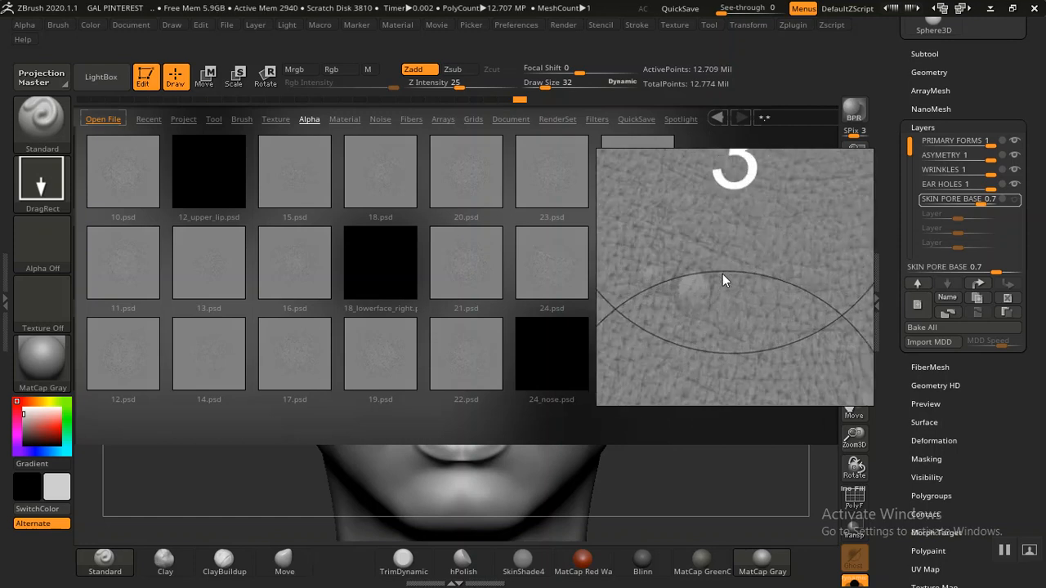
scroll(725, 321, "down", 3)
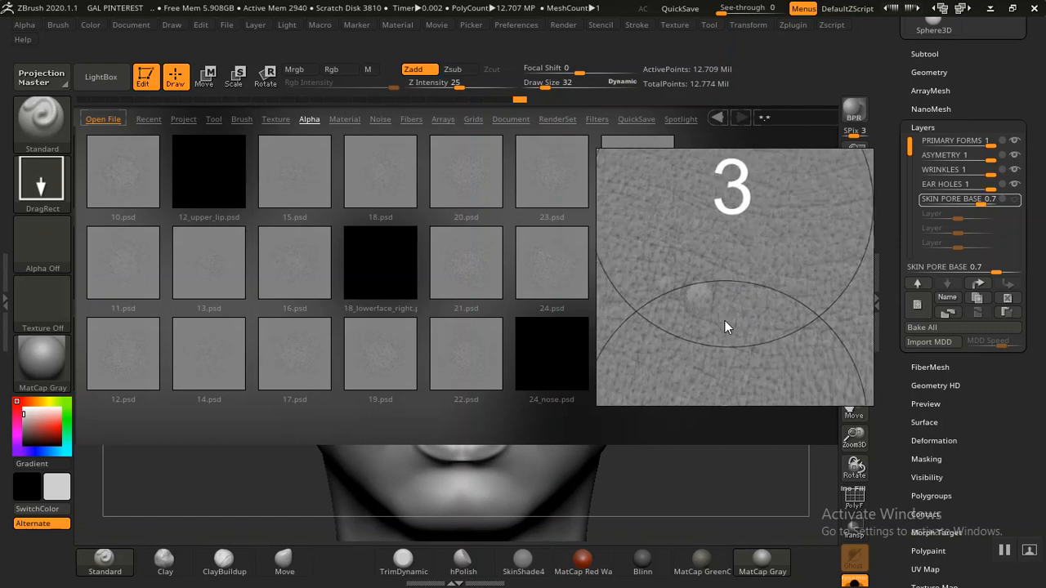
middle_click_drag(725, 321, 683, 366)
scroll(720, 281, "up", 3)
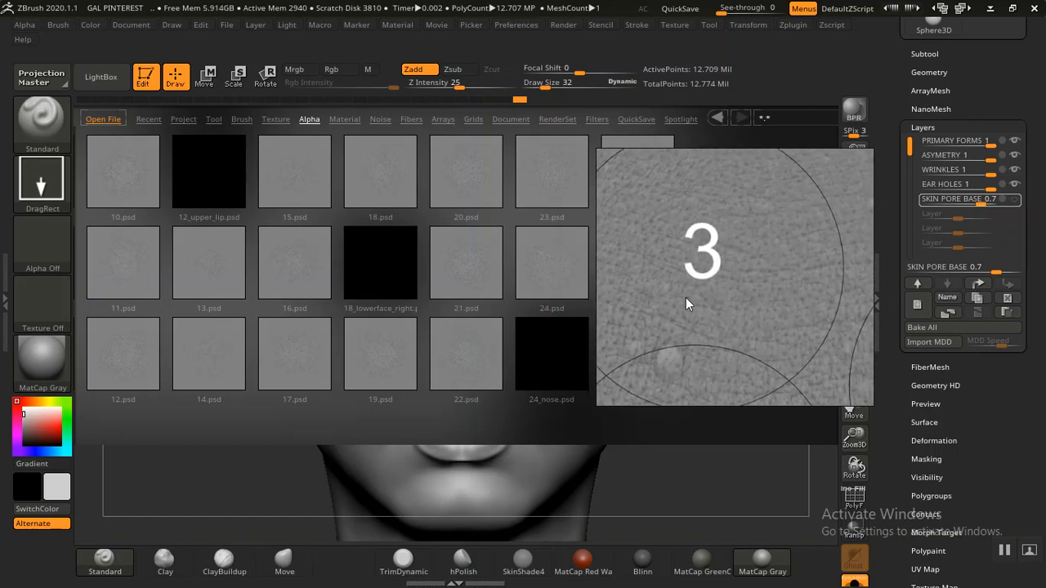
- Examine region 4 above the nose bridge on the placement map and its overlap with the neighbouring forehead regions 2 and 3
middle_click_drag(689, 300, 682, 245)
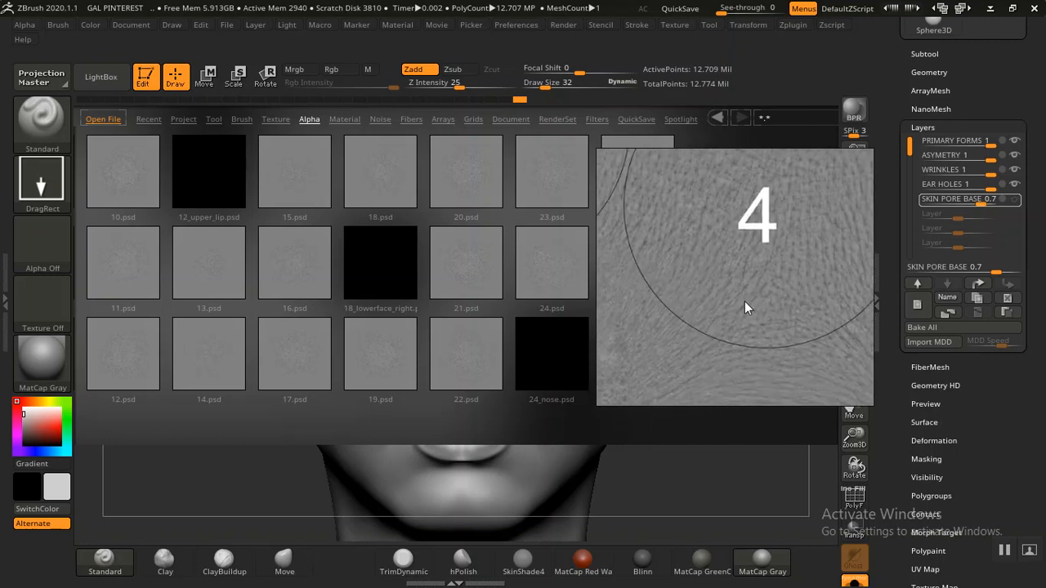
mouse_move(747, 306)
middle_mouse_down()
mouse_move(743, 240)
mouse_move(757, 292)
middle_mouse_up()
scroll(747, 278, "down", 2)
scroll(748, 280, "down", 1)
scroll(759, 309, "up", 2)
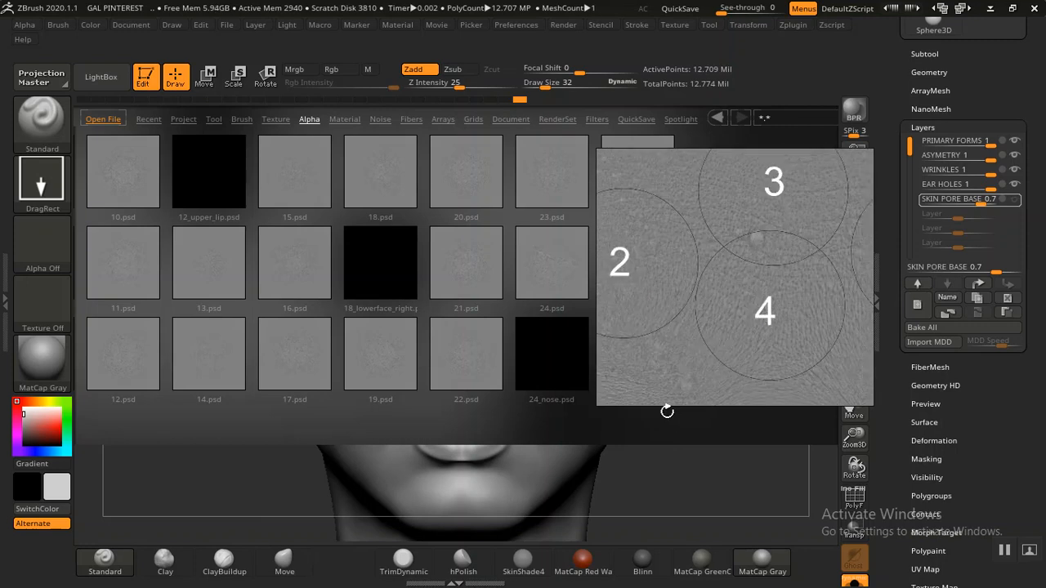
left_click_drag(748, 345, 755, 296)
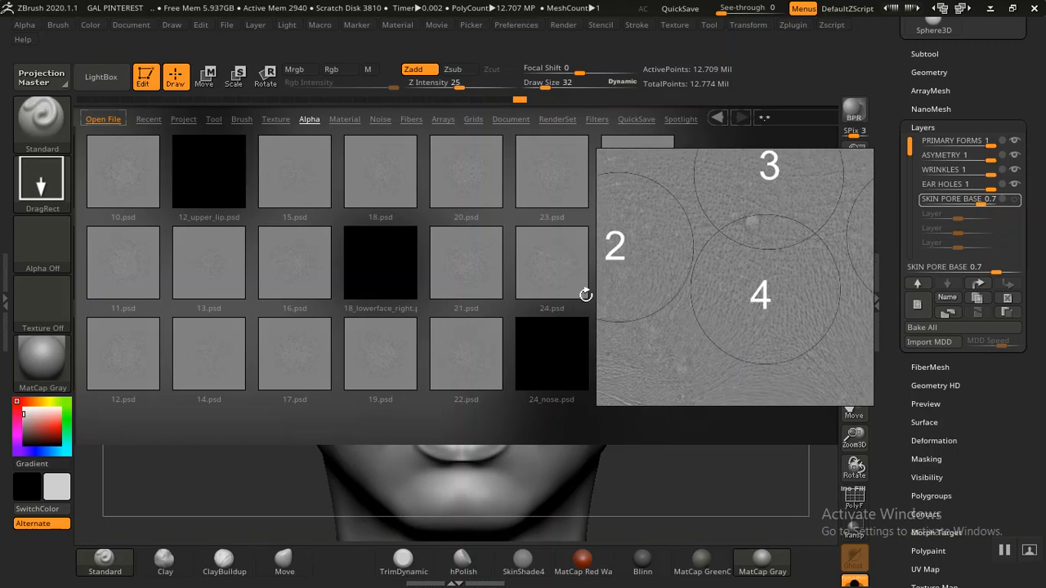
left_click_drag(684, 273, 709, 293)
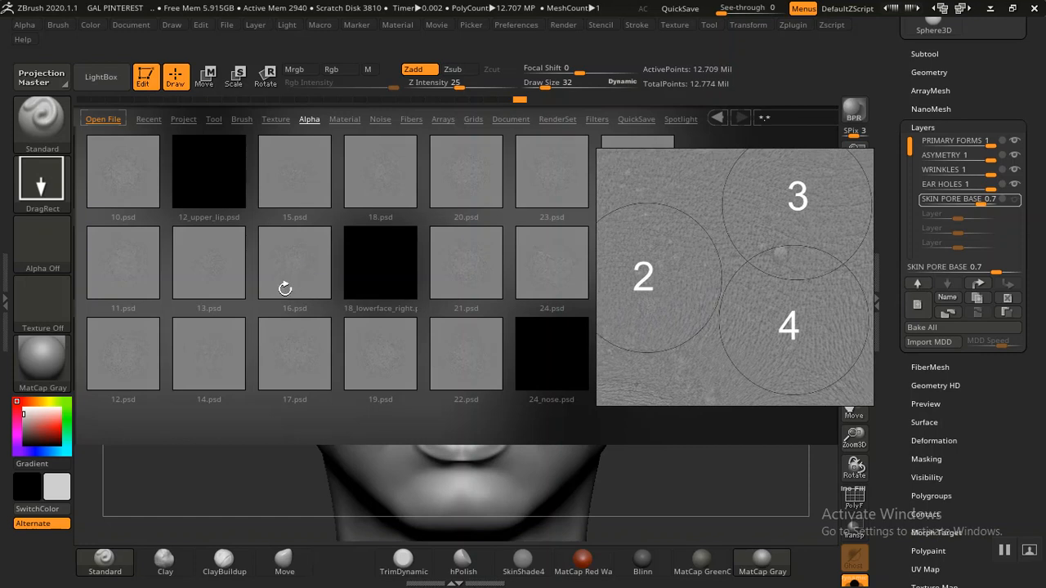
- Load the 04.psd alpha from the femaleFace_20s_09 folder into the Standard brush and close LightBox
left_click(188, 286)
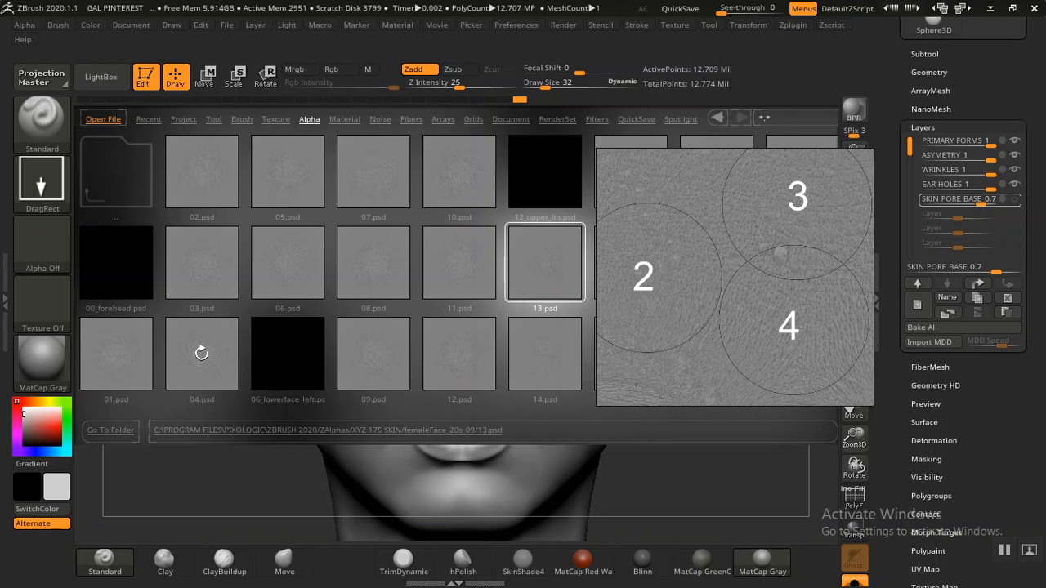
left_click(203, 353)
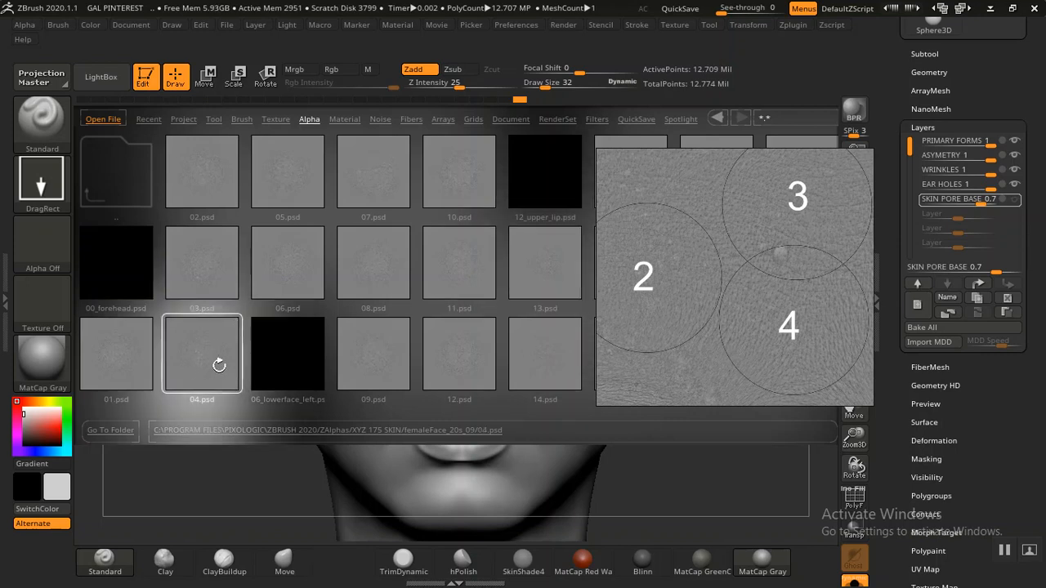
double_click(199, 355)
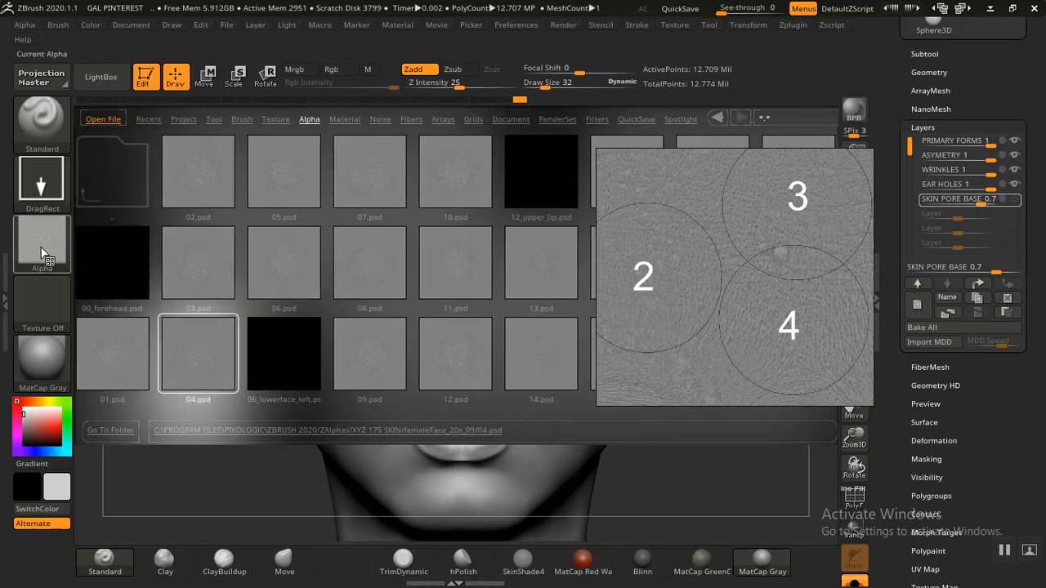
left_click(100, 76)
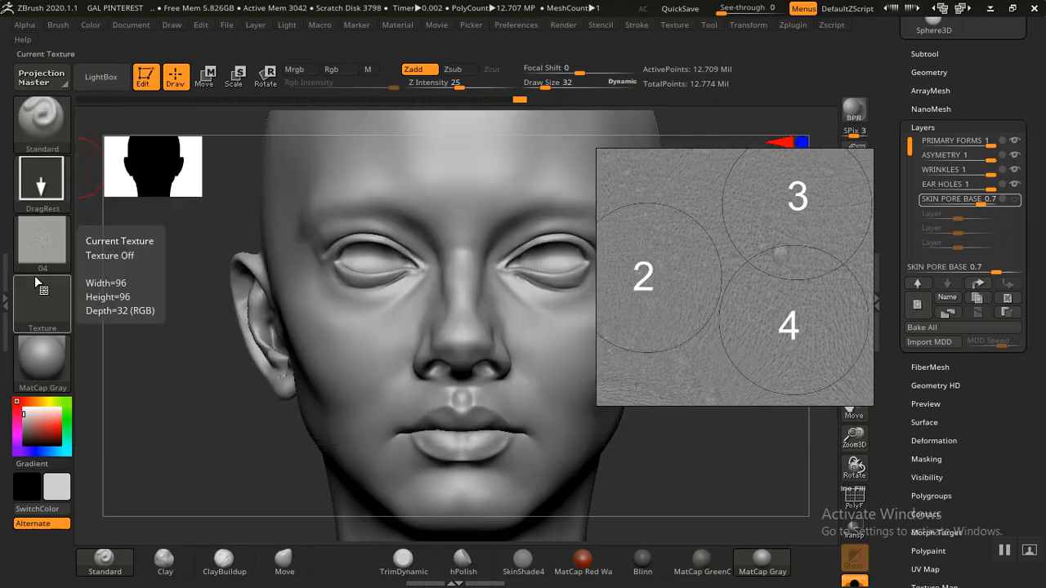
- Modify the loaded 04 alpha by setting its Radial Fade to 10 and adjusting its MidValue
left_click(24, 24)
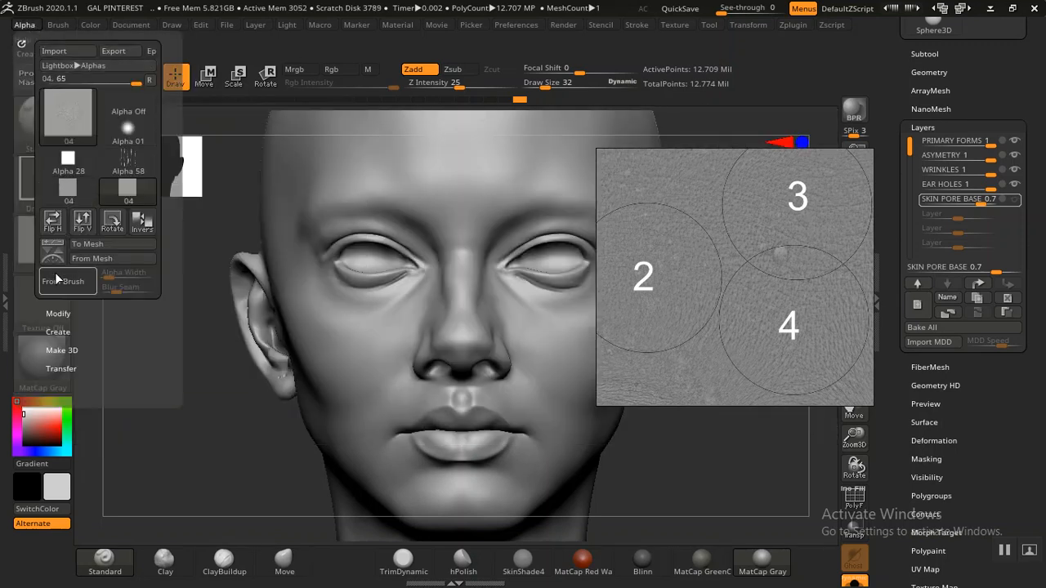
left_click(58, 314)
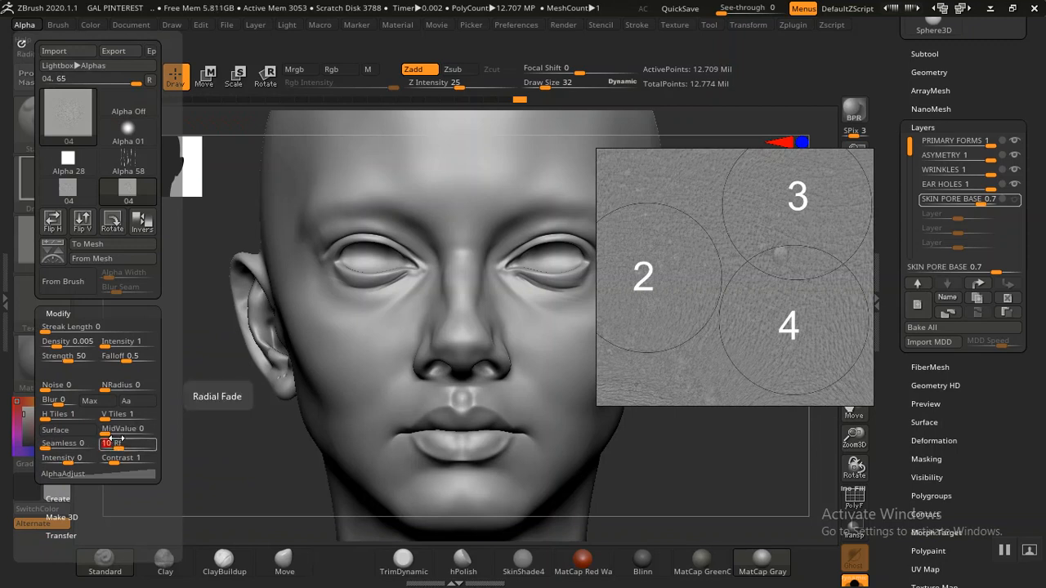
key("Return")
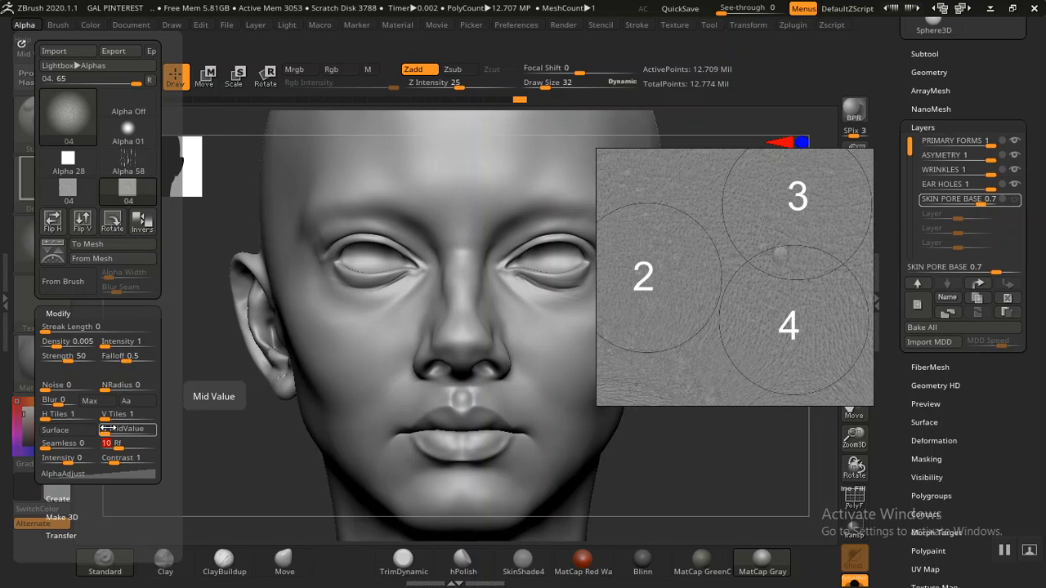
mouse_move(72, 100)
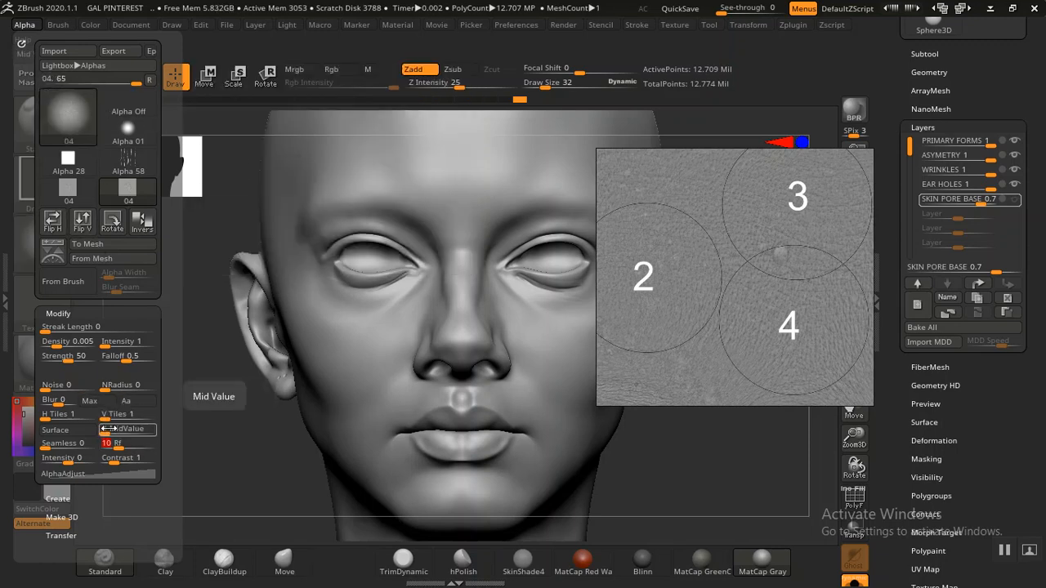
left_click_drag(112, 428, 119, 428)
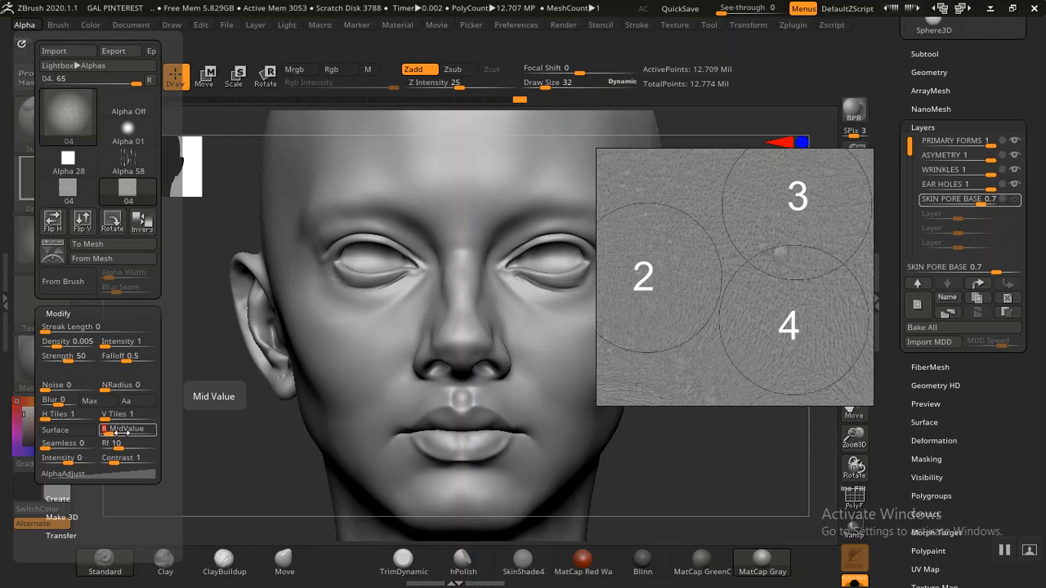
type("5")
key("Return")
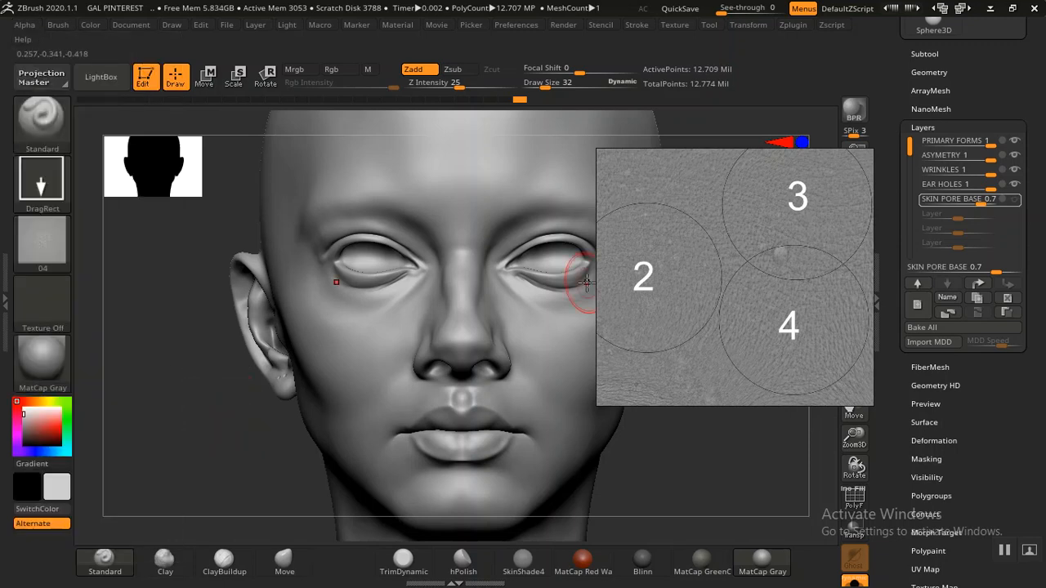
- Move the placement map off the face and create a new sculpt layer named XYZ SKIN
left_click_drag(724, 286, 979, 242)
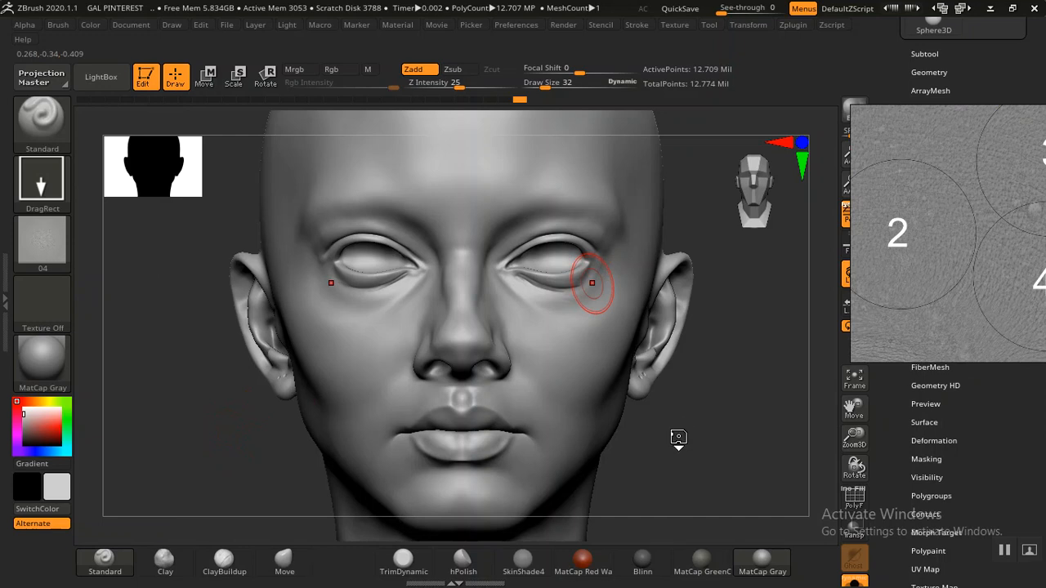
mouse_move(688, 430)
left_mouse_down()
mouse_move(685, 421)
mouse_move(673, 430)
mouse_move(719, 394)
left_mouse_up()
mouse_move(921, 250)
left_mouse_down()
mouse_move(733, 180)
mouse_move(616, 163)
left_mouse_up()
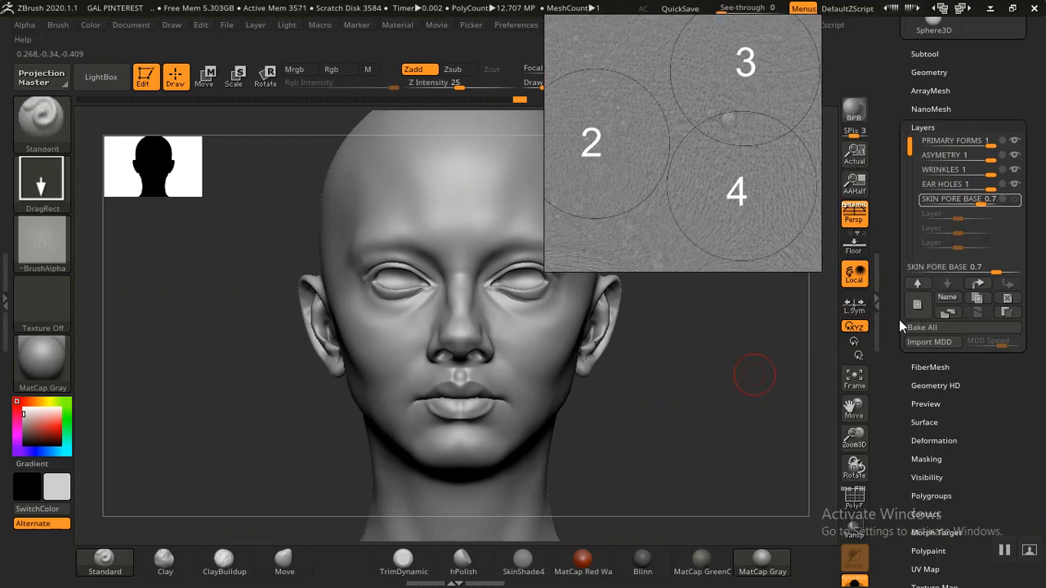
left_click_drag(892, 326, 891, 339)
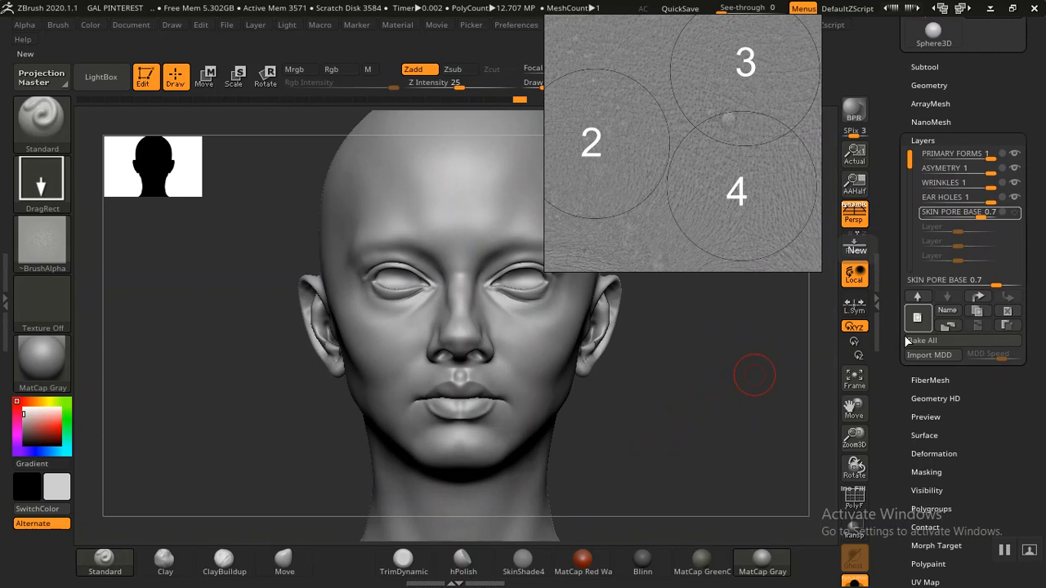
left_click(951, 312)
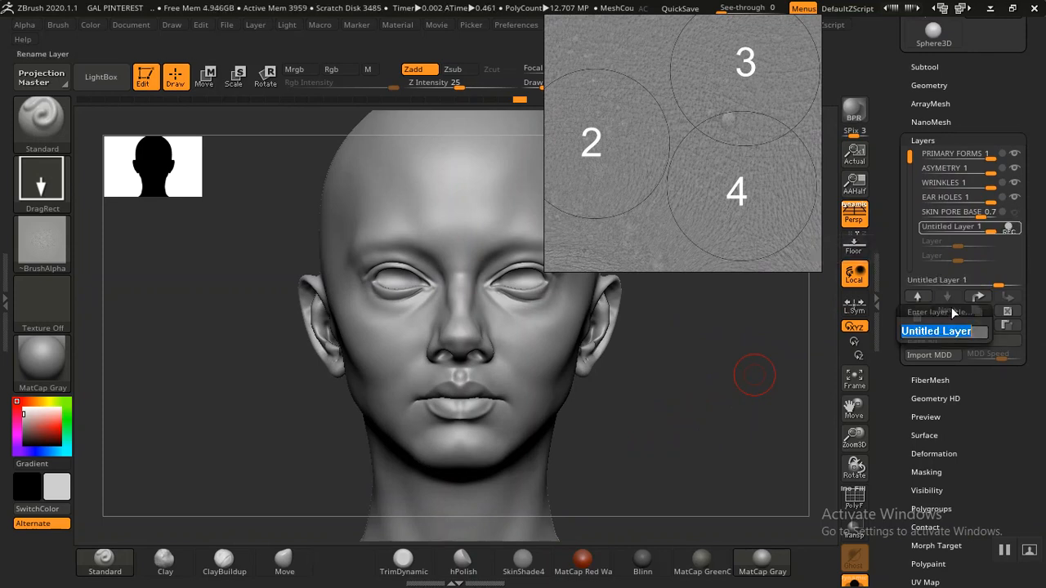
key("BackSpace")
key("Return")
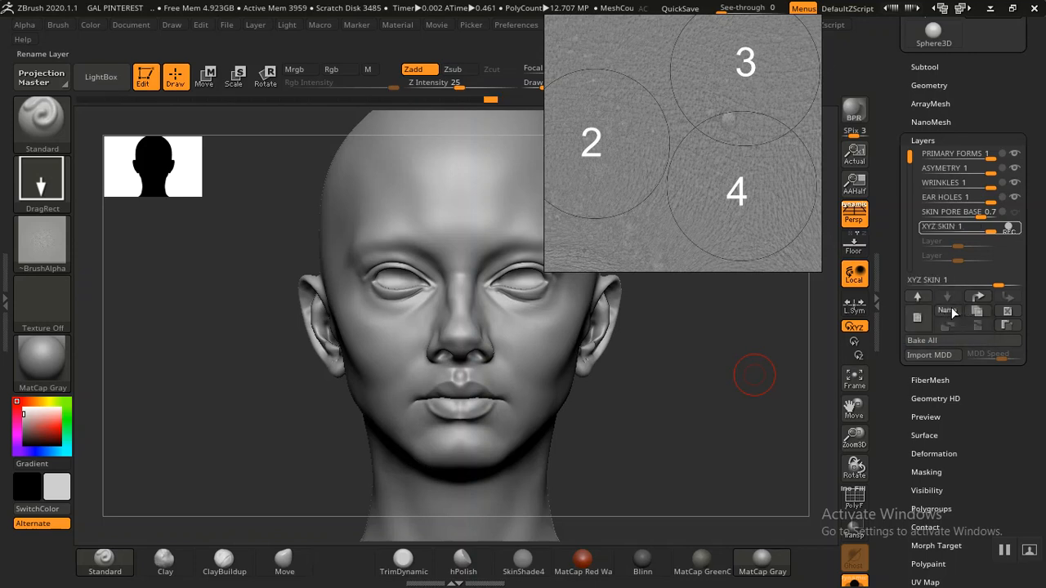
- Try stamping the femaleFace_20s_09 alpha 04 on the central forehead above the brows with the Standard brush, and undo the stamp
left_click_drag(701, 198, 773, 118)
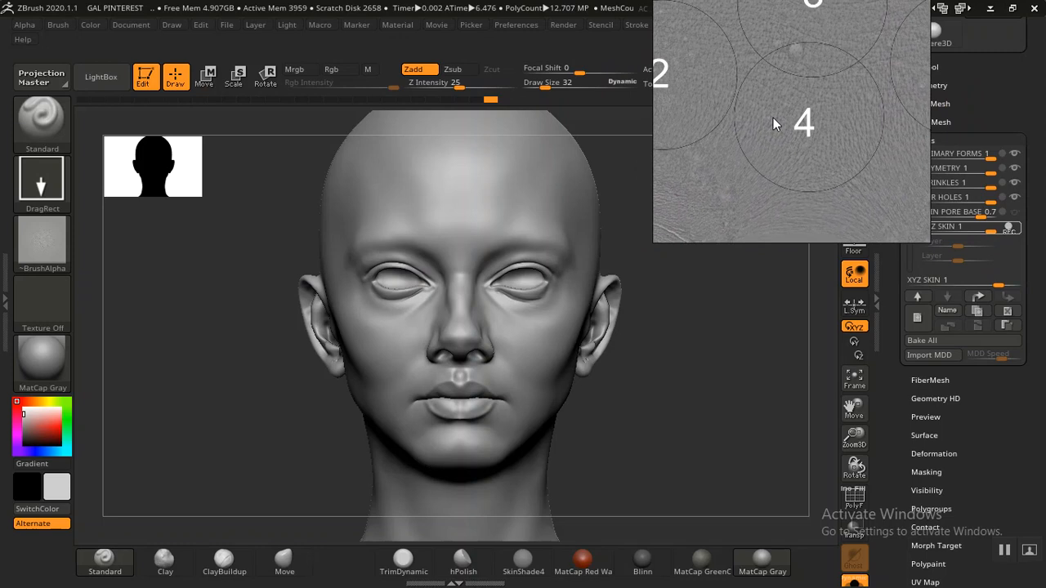
mouse_move(661, 346)
left_mouse_down()
mouse_move(662, 390)
mouse_move(665, 374)
mouse_move(713, 463)
left_mouse_up()
key("b")
key("s")
key("t")
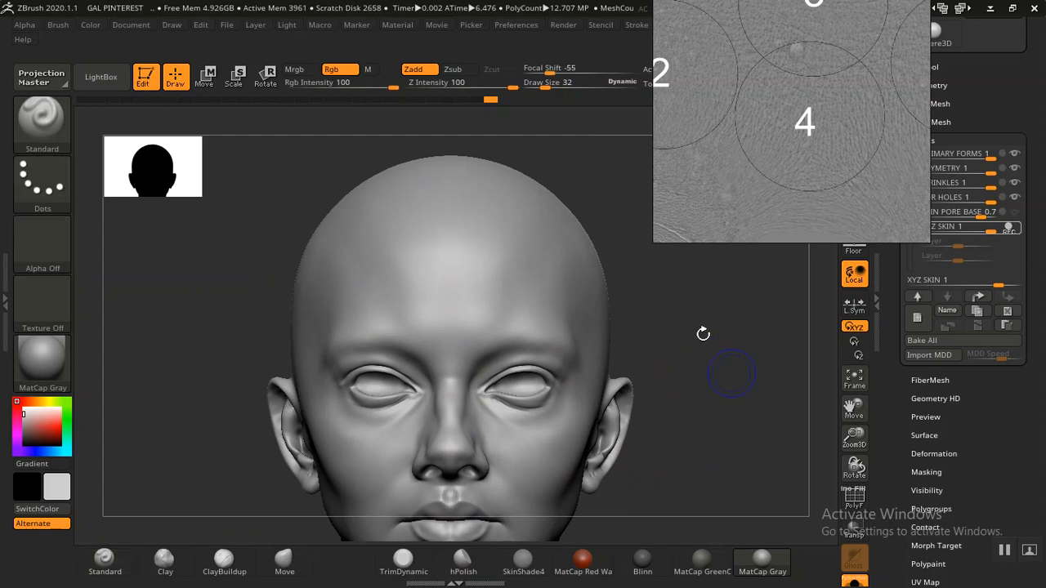
key("b")
key("s")
key("t")
mouse_move(719, 367)
left_mouse_down("alt")
mouse_move(706, 330)
mouse_move(763, 425)
mouse_move(456, 344)
left_mouse_up("alt")
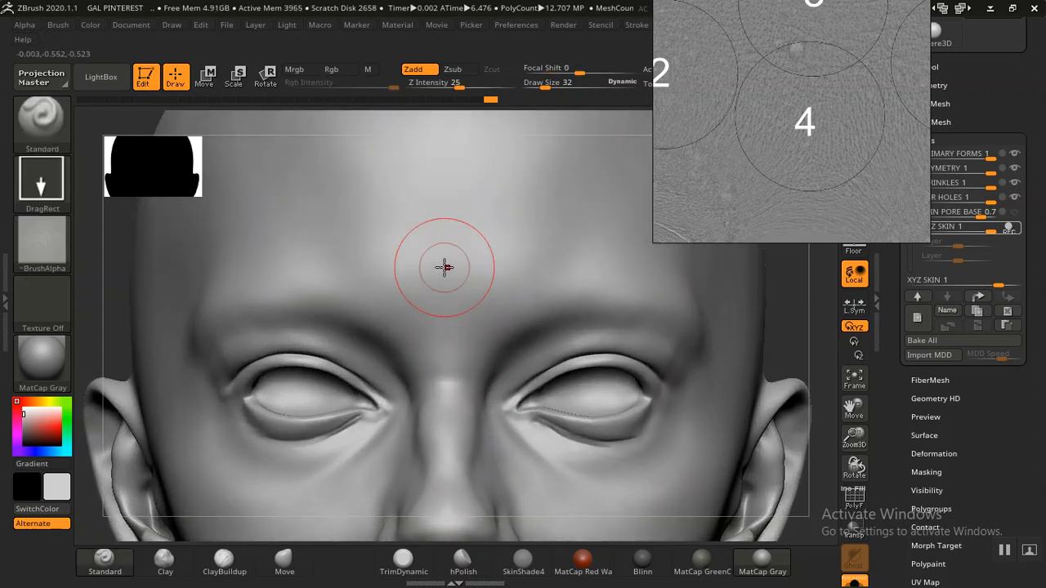
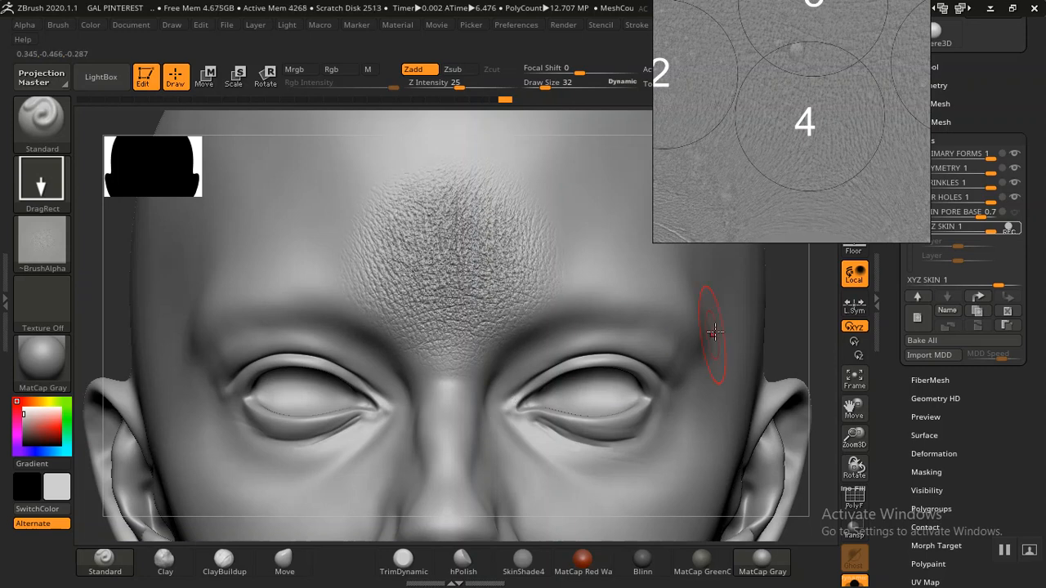
left_click_drag(797, 298, 823, 527)
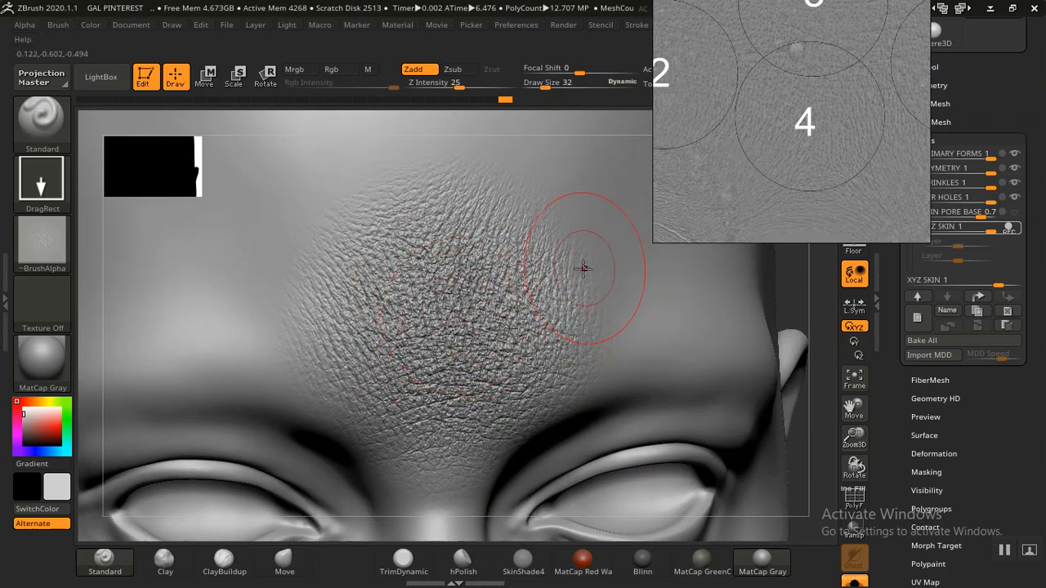
key("ctrl")
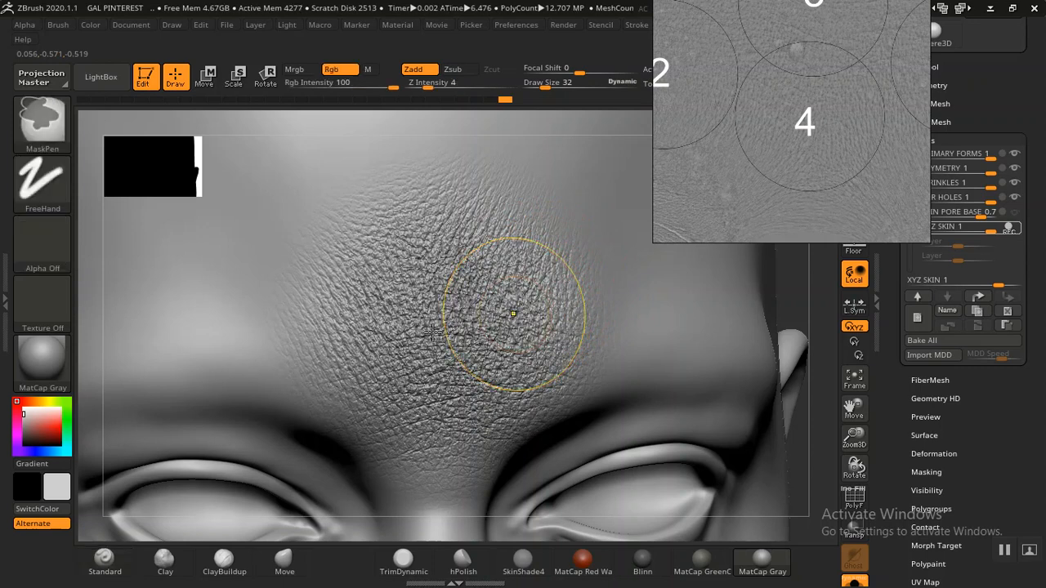
key("ctrl+z")
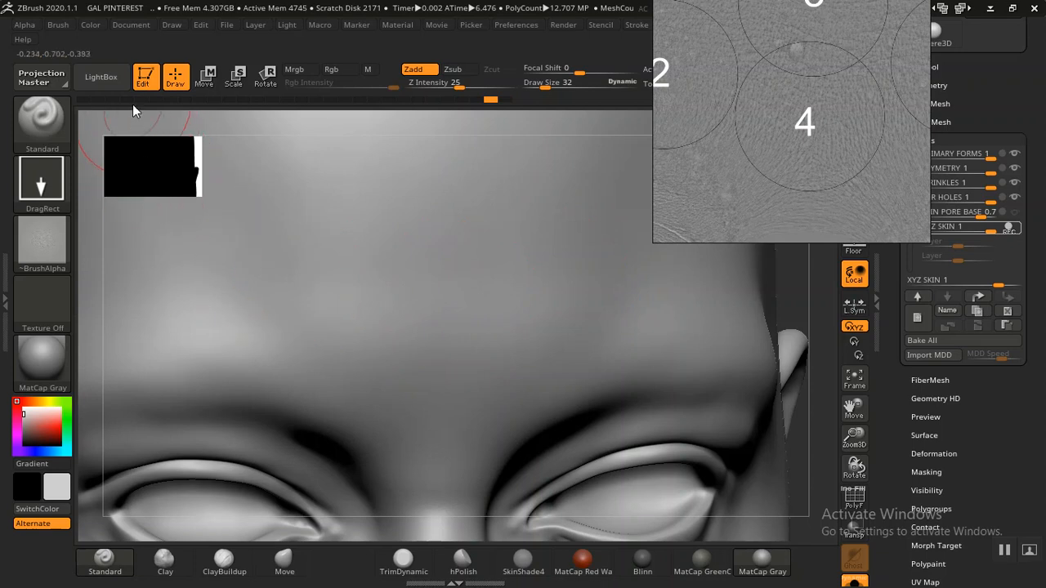
- Load the 04.psd alpha from the femaleFace_20s_01 folder as the Standard brush's alpha
left_click(101, 79)
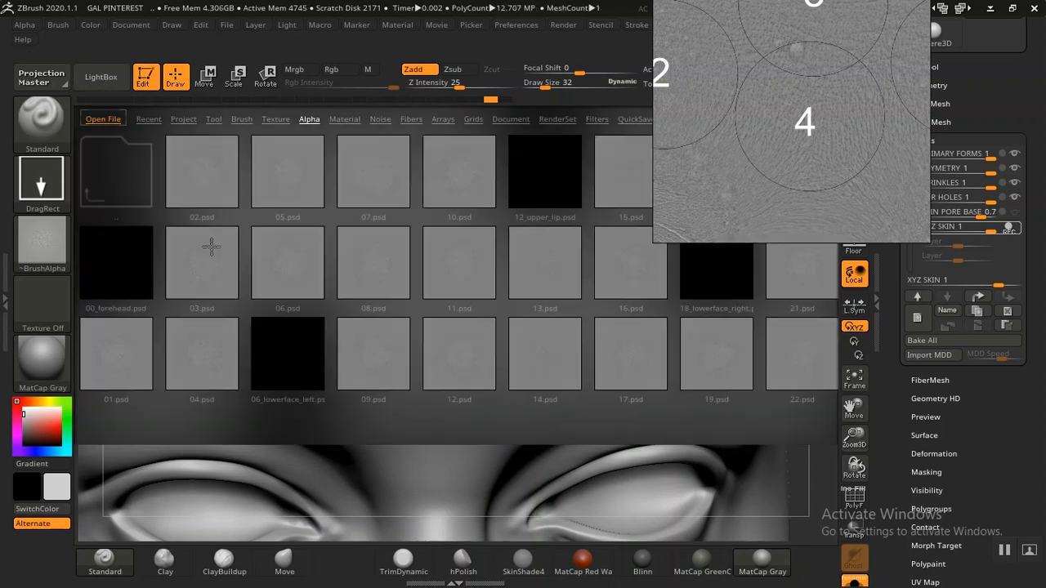
left_click(121, 172)
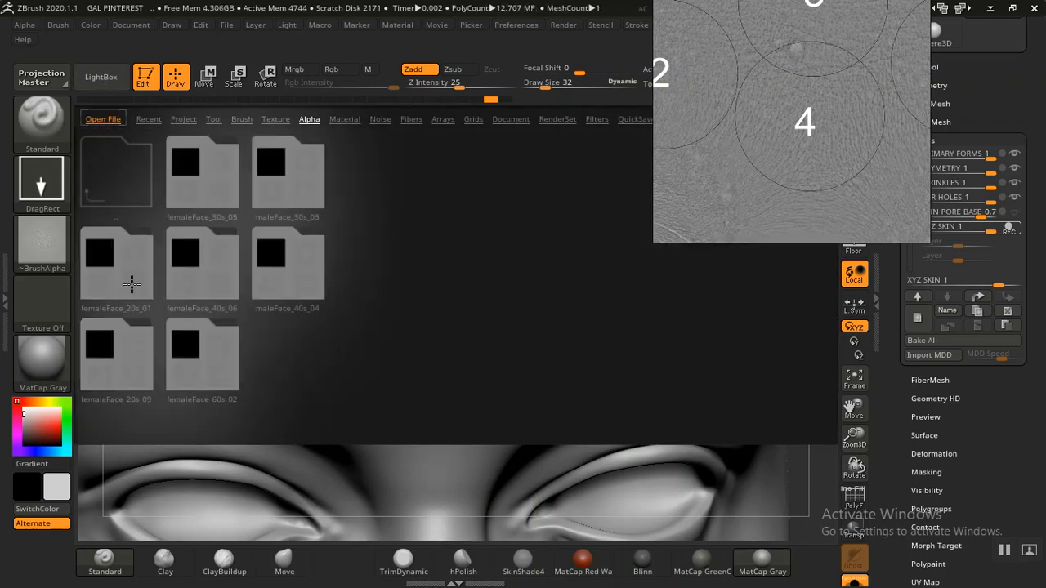
left_click(117, 274)
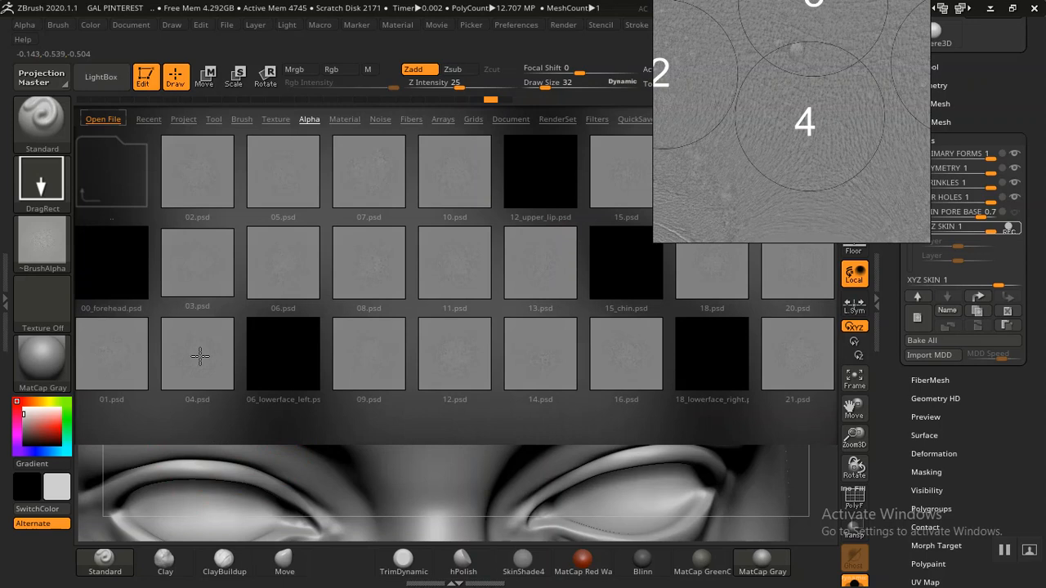
left_click(201, 357)
double_click(191, 360)
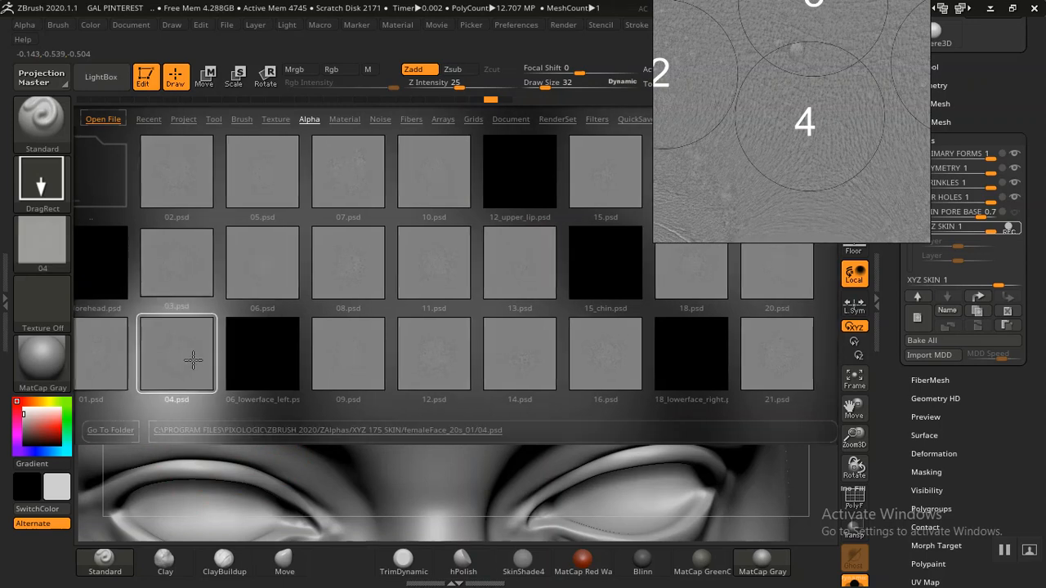
- Modify the loaded 04 alpha by setting its Radial Fade to 10 and its MidValue to 45
left_click(100, 77)
left_click(24, 25)
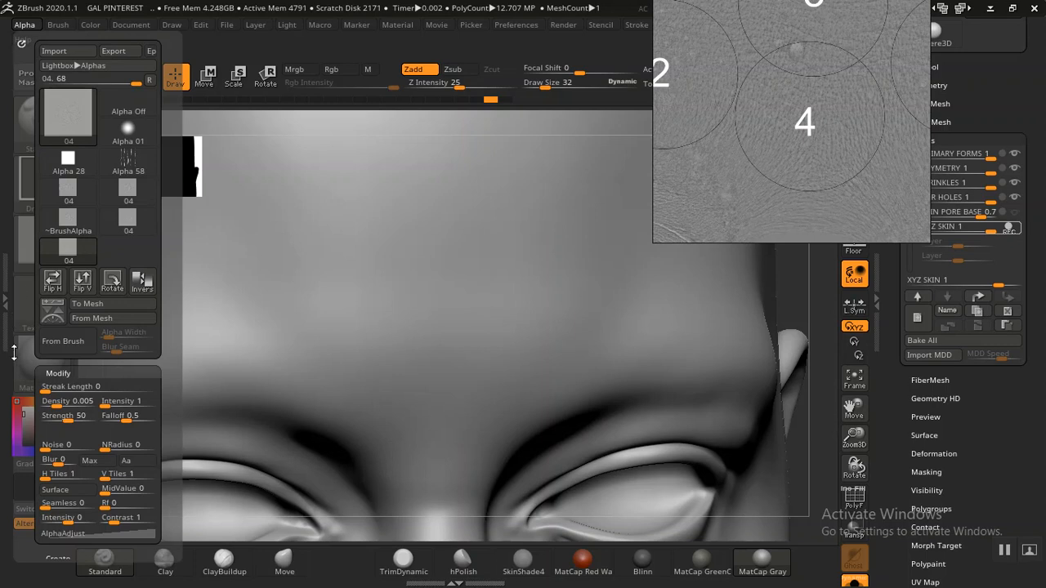
scroll(112, 280, "down", 5)
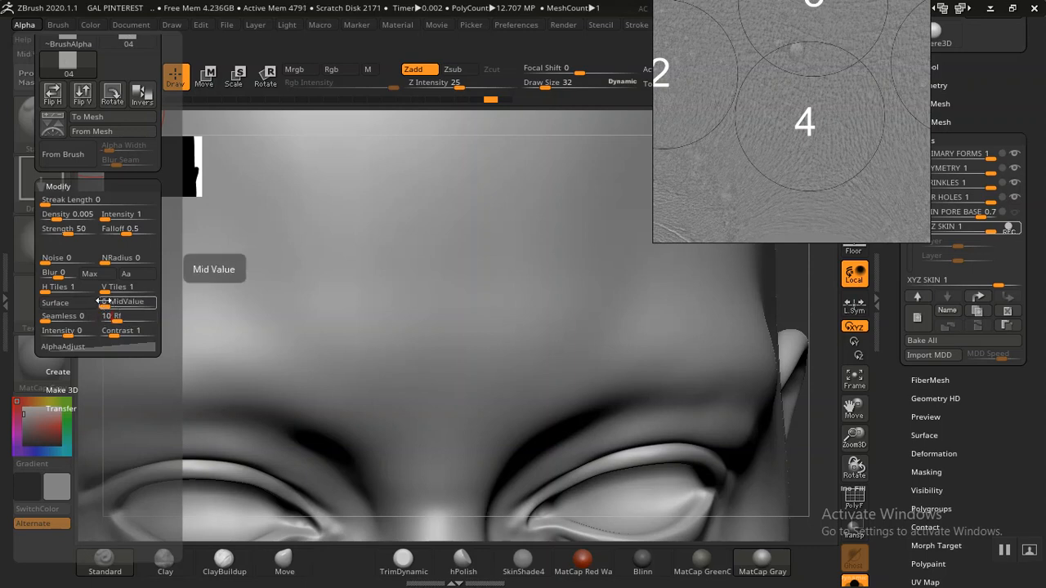
left_click(100, 305)
type("45")
key("Return")
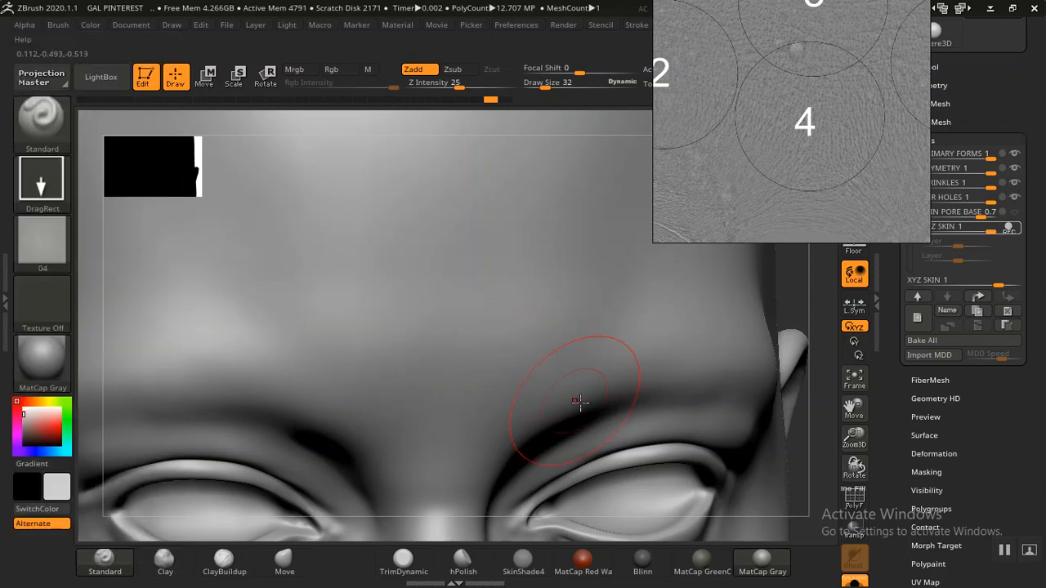
- Try stamping the femaleFace_20s_01 alpha 04 across the central forehead down to the nose bridge, and undo the stamp
left_click_drag(808, 310, 804, 292, "alt")
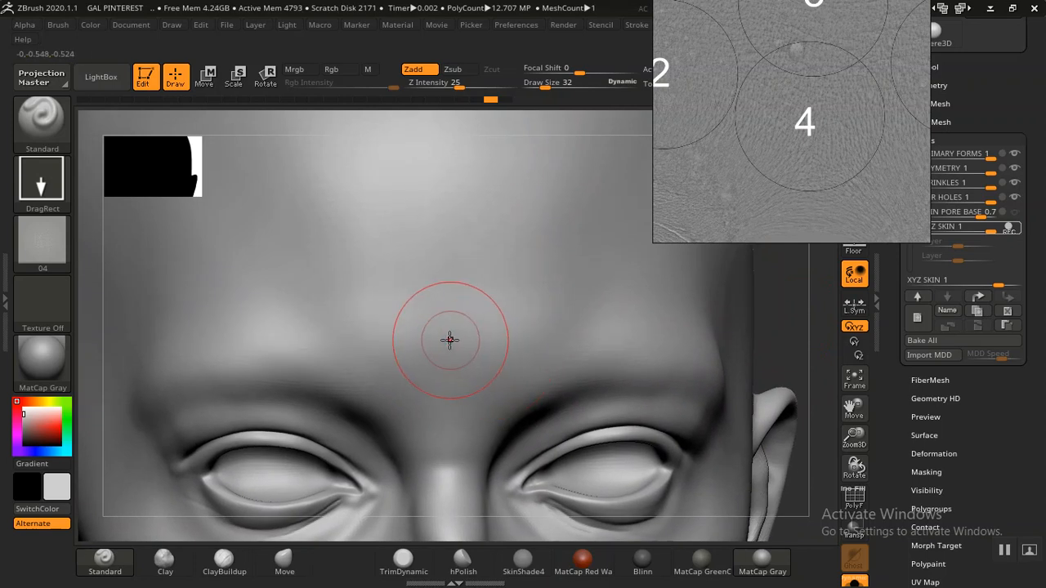
left_click_drag(448, 340, 454, 364)
mouse_move(462, 417)
left_mouse_down()
mouse_move(481, 484)
mouse_move(514, 536)
mouse_move(627, 463)
left_mouse_up()
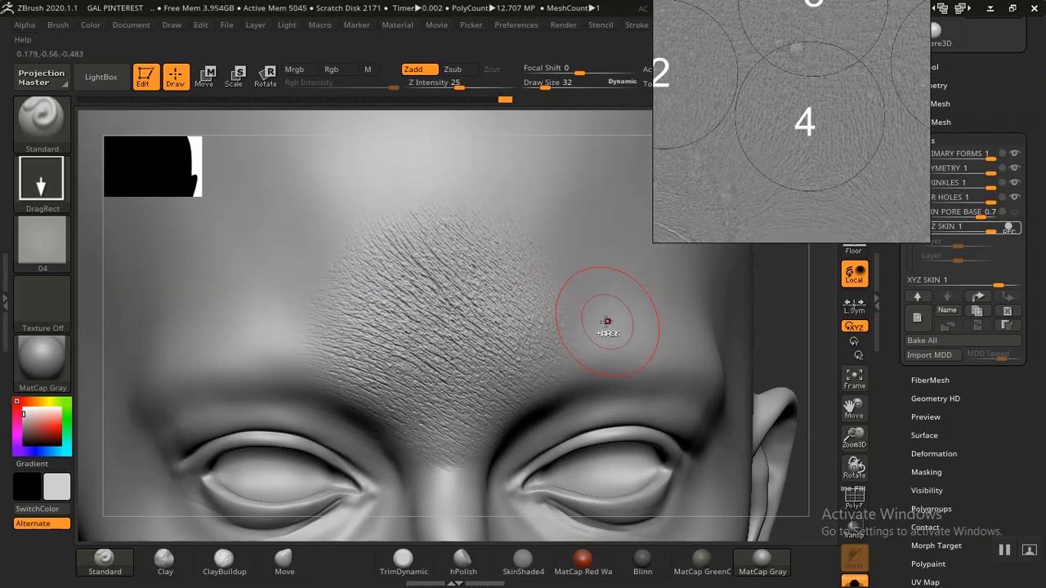
key("ctrl")
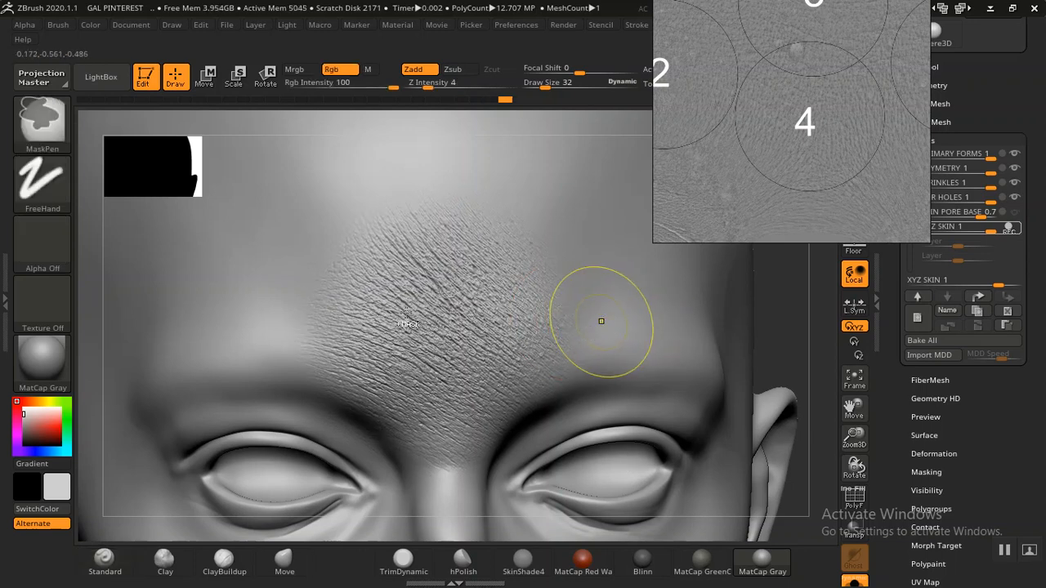
key("ctrl+z")
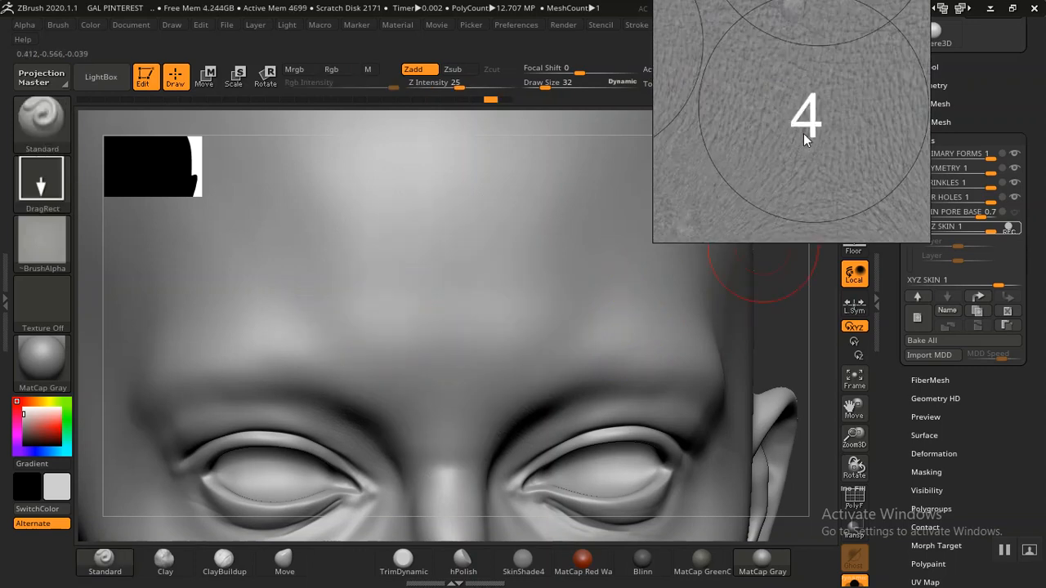
- Stamp the 04 alpha upright on the central forehead at Z Intensity 25, using region 4 of the placement map as reference
middle_click_drag(823, 137, 809, 141)
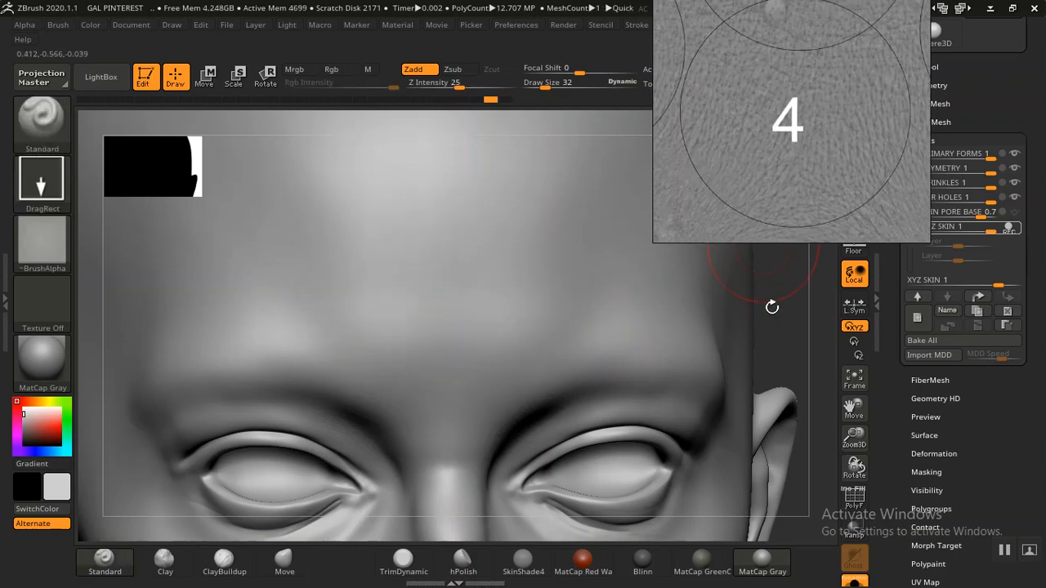
left_click_drag(783, 341, 781, 338, "alt")
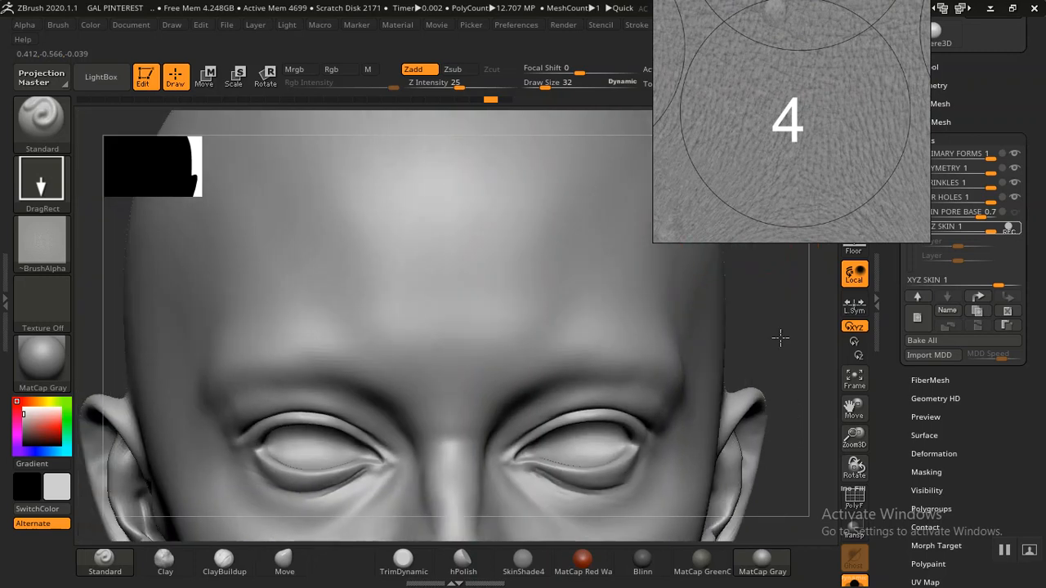
left_click(451, 312)
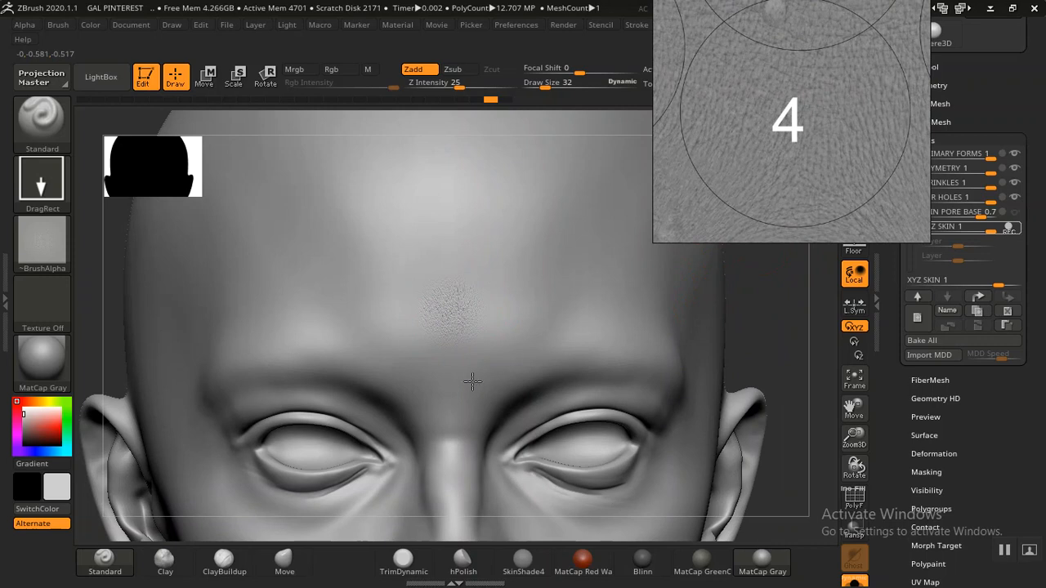
mouse_move(473, 381)
left_mouse_down()
mouse_move(494, 449)
mouse_move(468, 453)
left_mouse_up()
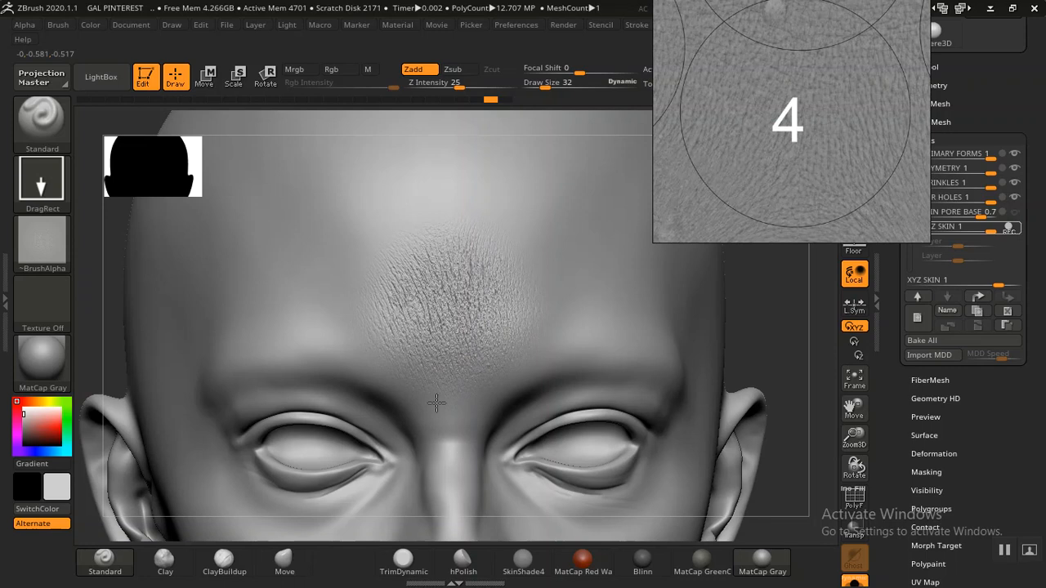
left_click_drag(436, 403, 439, 487)
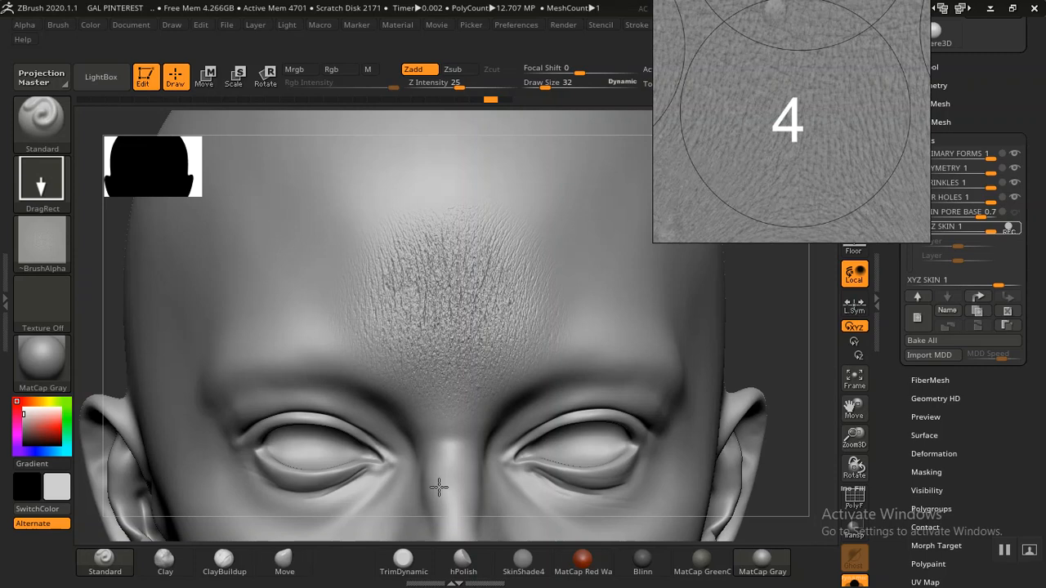
left_click_drag(439, 490, 439, 490)
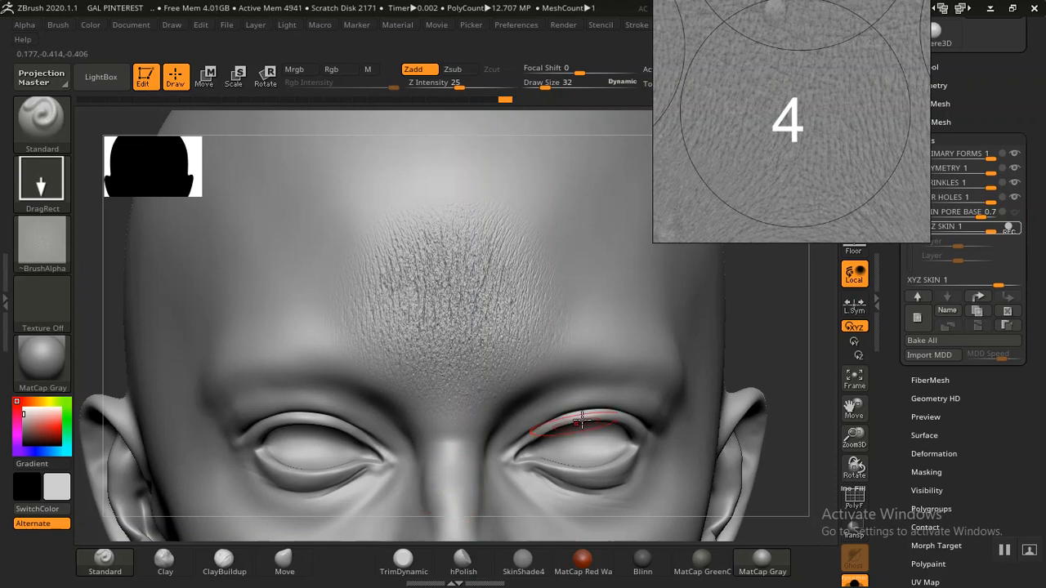
- Examine the forehead skin stamp from the front, side and above, both close up and at full-head distance
key("f")
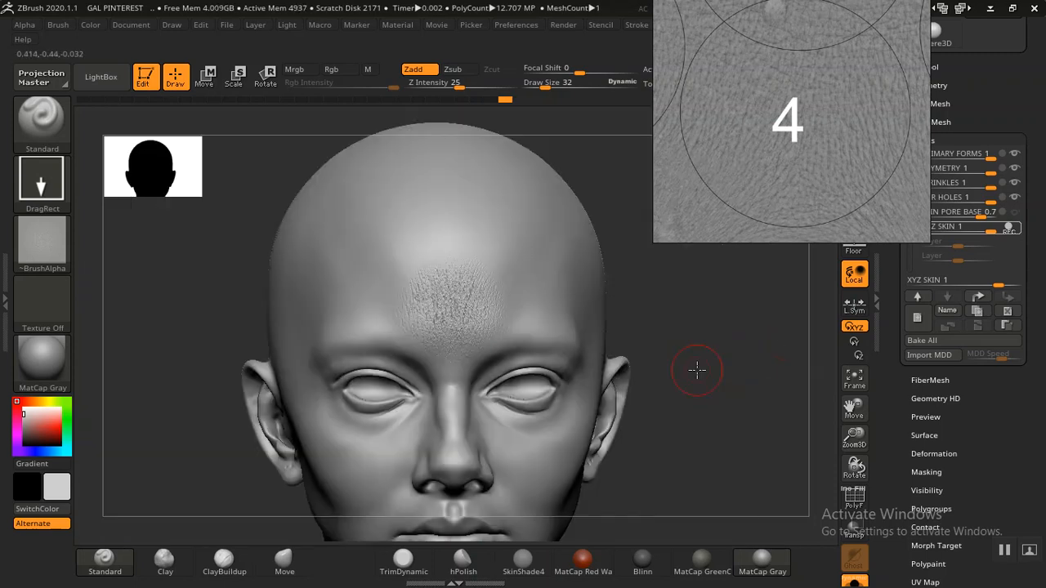
left_click_drag(696, 368, 736, 357)
left_click_drag(643, 350, 736, 506)
left_click_drag(738, 329, 761, 426, "alt")
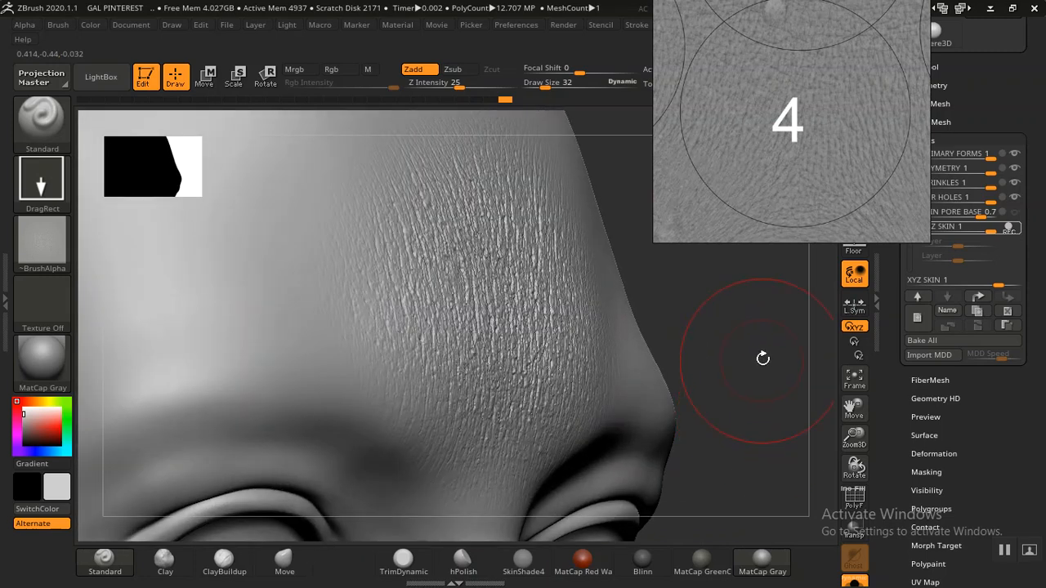
left_click_drag(759, 350, 720, 357, "shift")
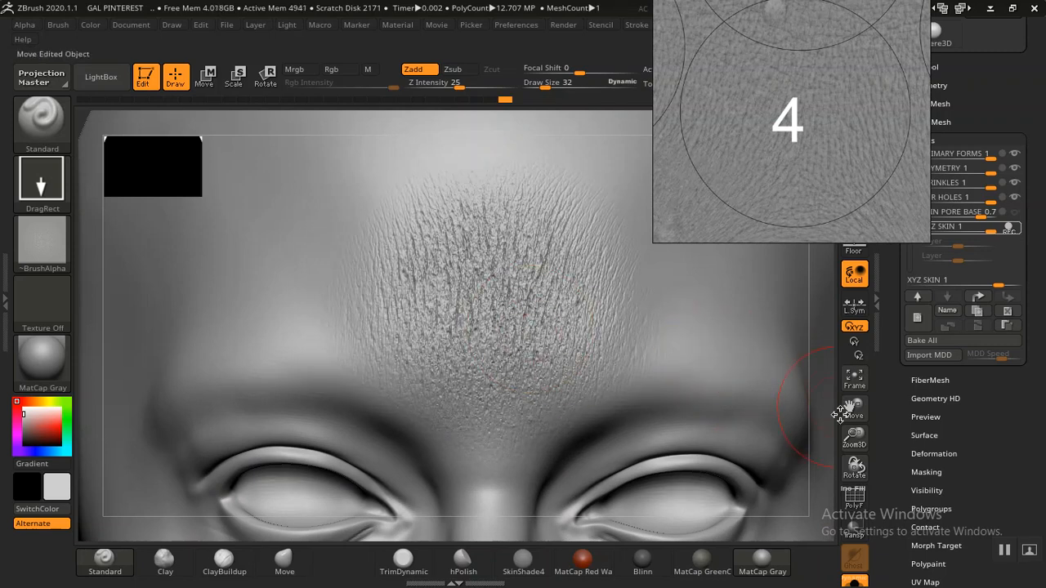
left_click_drag(846, 475, 837, 499)
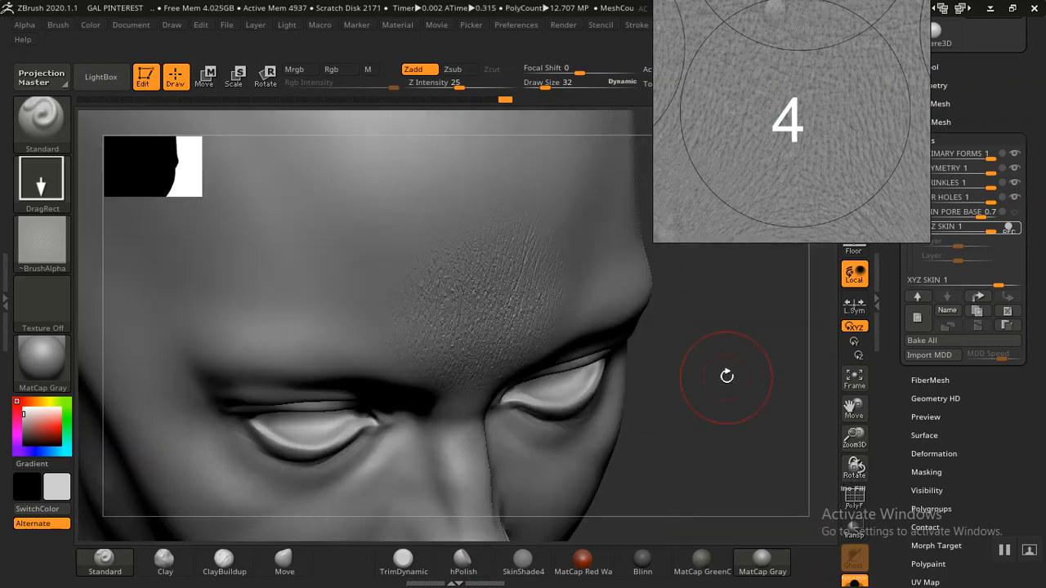
left_click_drag(725, 374, 761, 390, "shift")
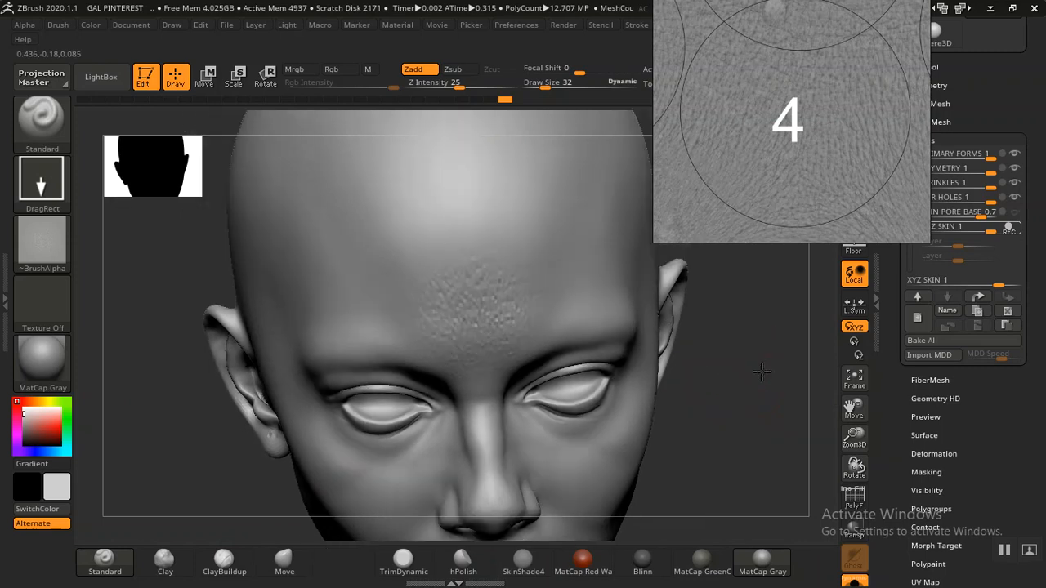
key("f")
key("shift")
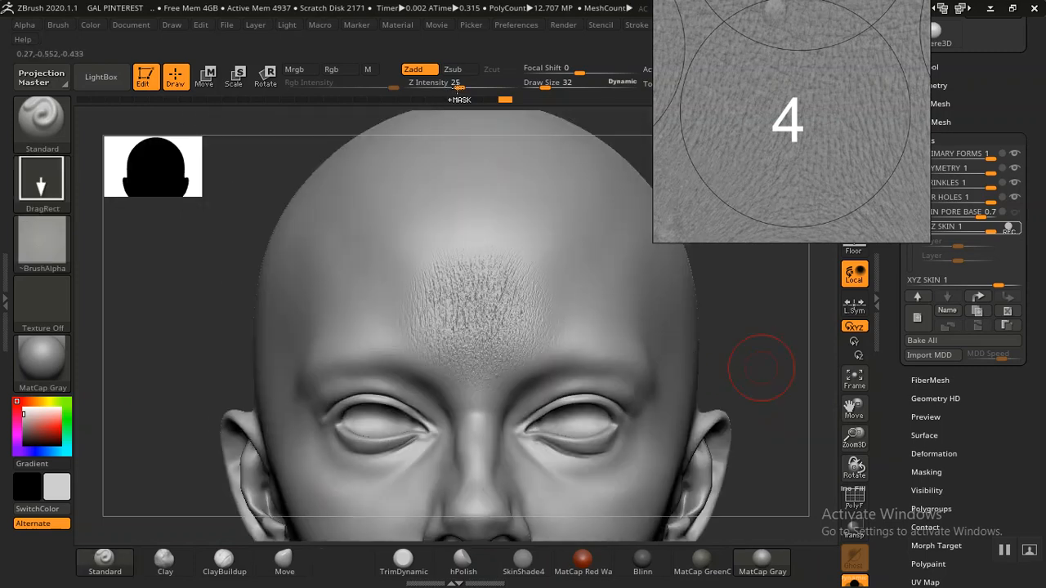
- Undo the forehead stamp and stamp the 04 alpha again between the brows and upper forehead at Z Intensity 30
key("ctrl+z")
left_click_drag(460, 87, 466, 87)
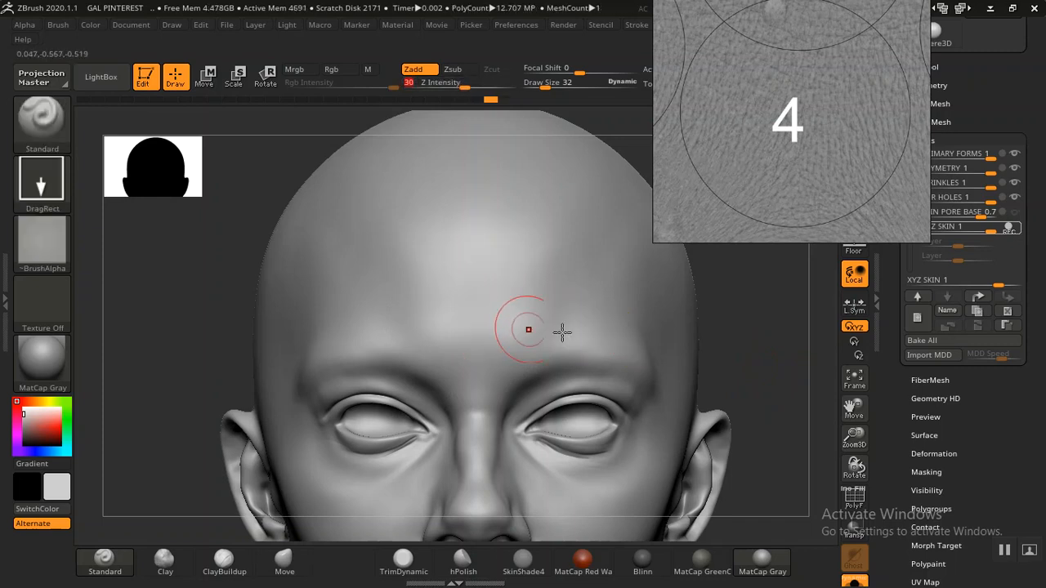
left_click_drag(749, 345, 776, 458, "alt")
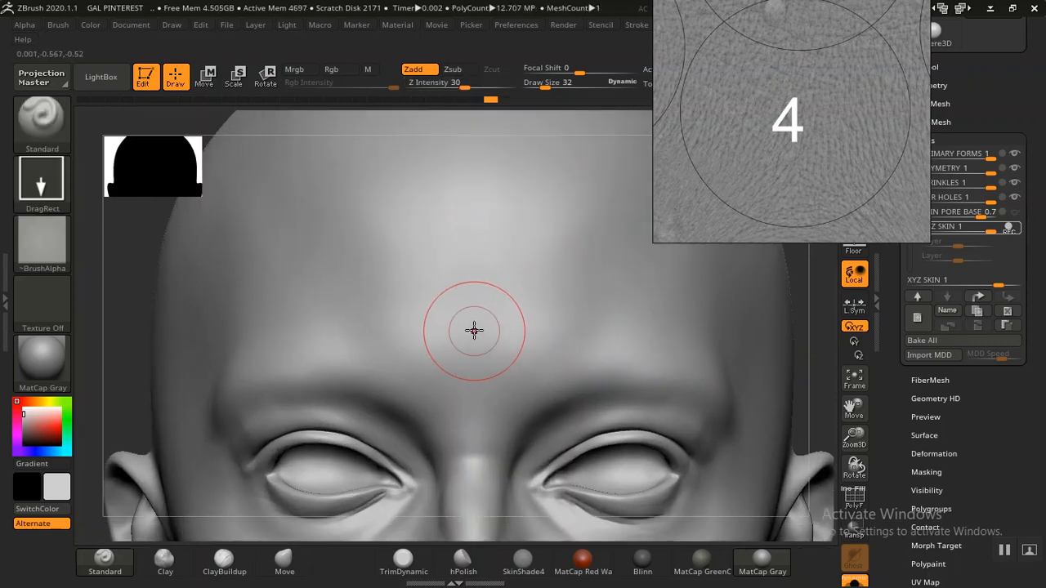
mouse_move(479, 327)
left_mouse_down()
mouse_move(495, 486)
mouse_move(479, 531)
left_mouse_up()
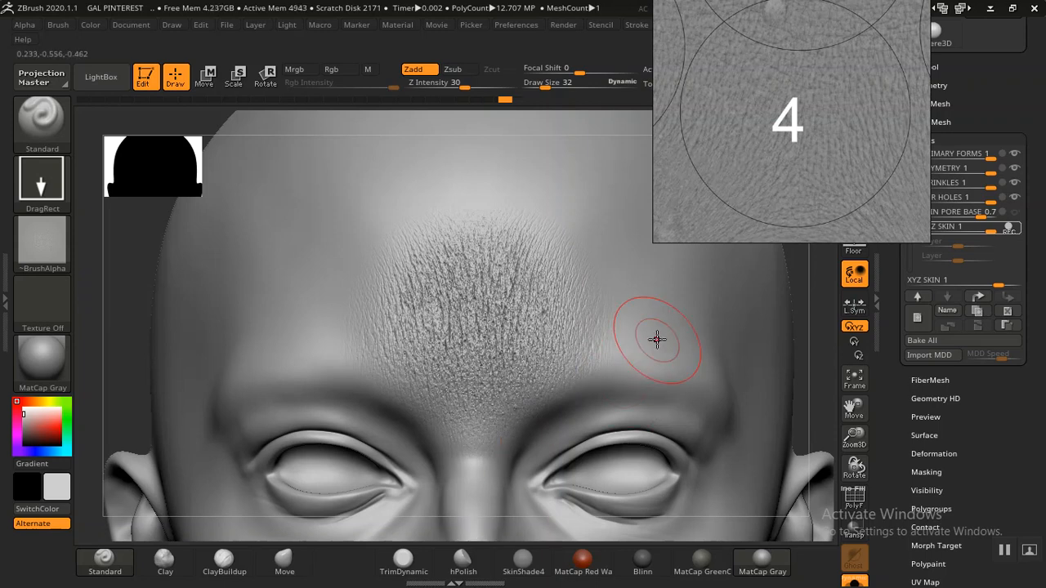
- Browse the femaleFace_20s_01 alphas and examine regions 3 and 4 on the placement map
scroll(831, 129, "down", 3)
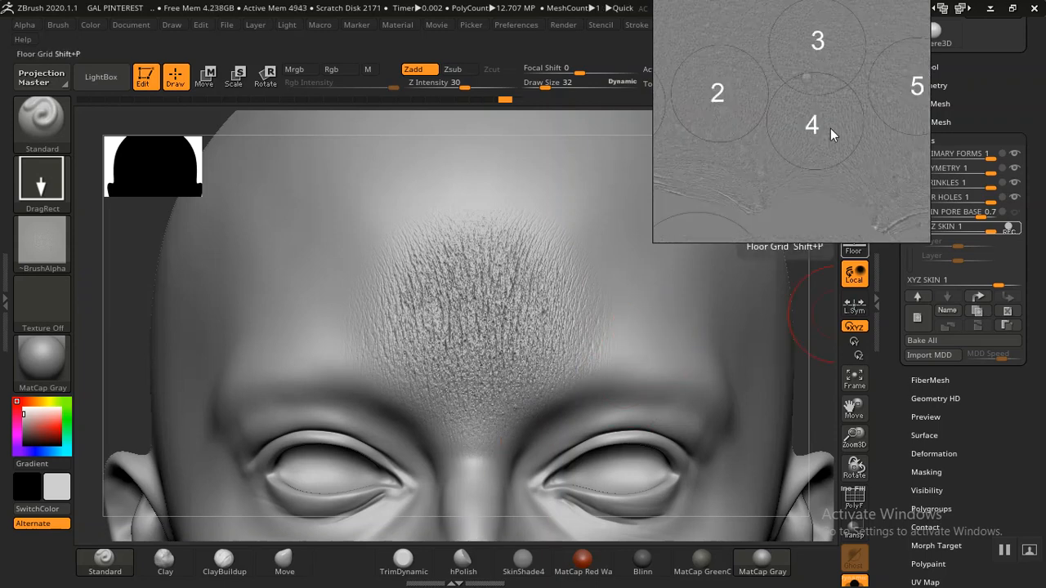
scroll(831, 128, "up", 2)
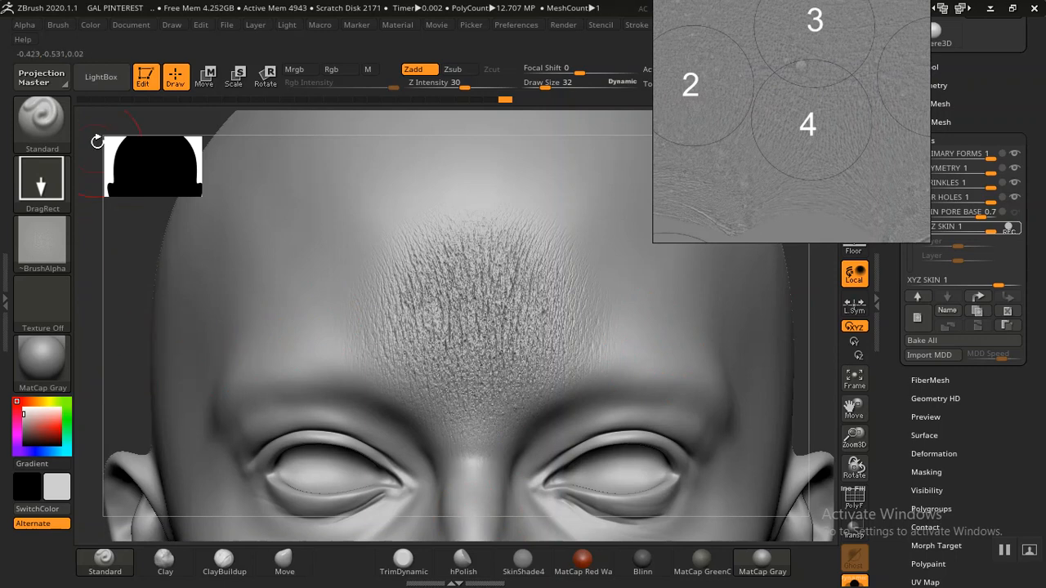
left_click(104, 84)
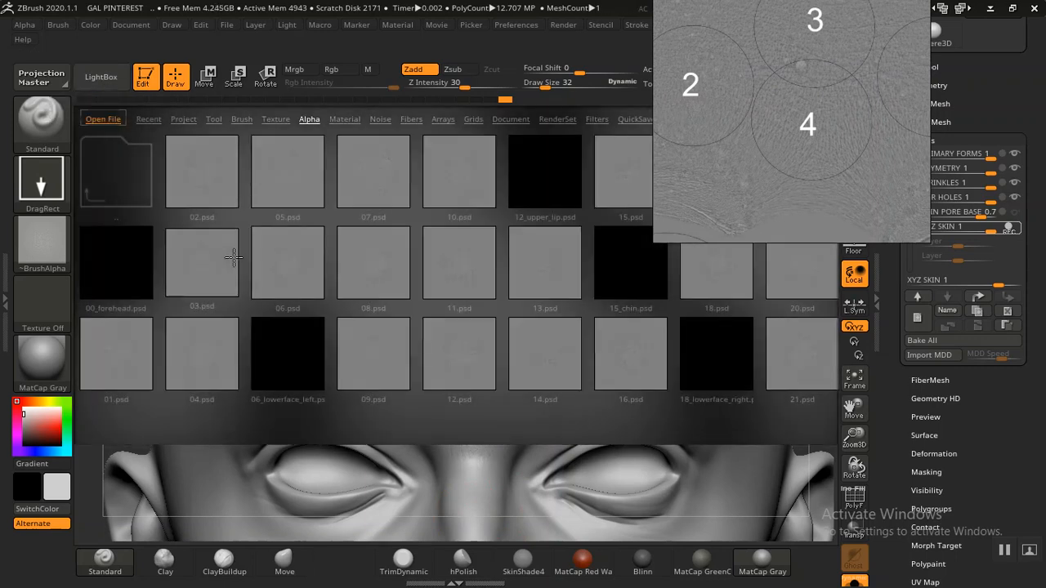
scroll(794, 164, "down", 2)
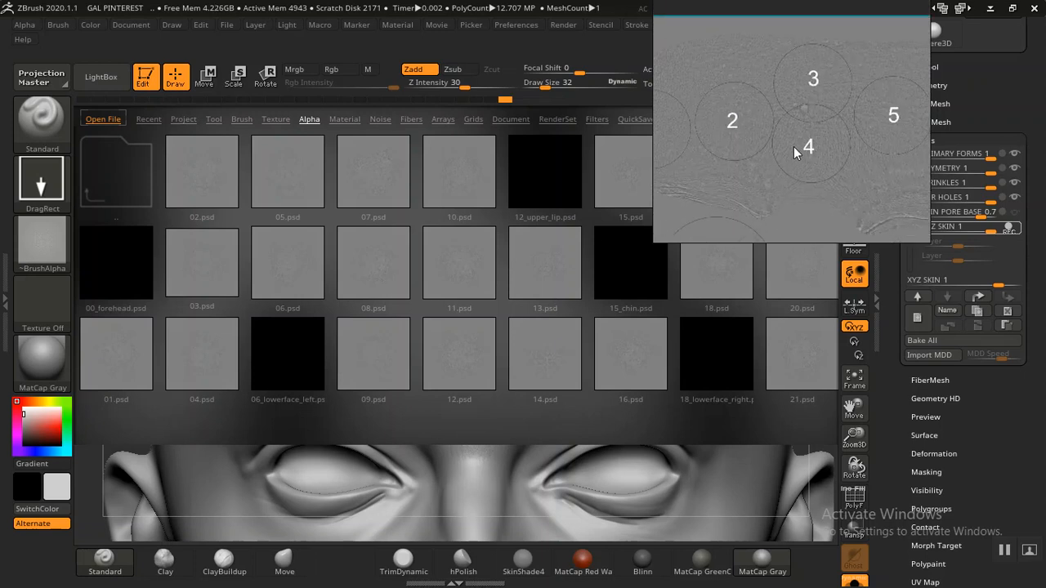
scroll(813, 114, "up", 3)
scroll(818, 135, "up", 2)
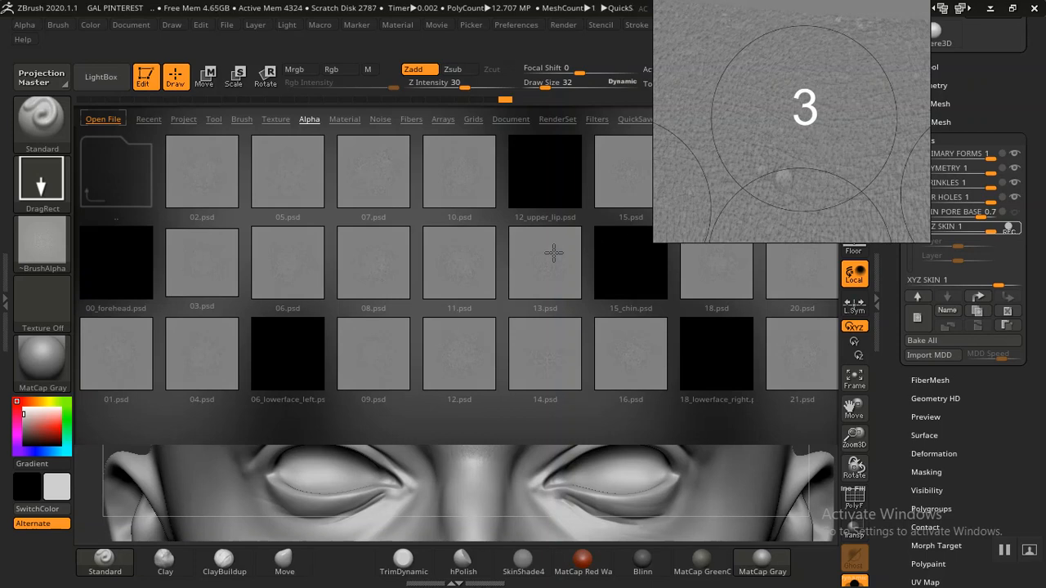
- Switch to File Explorer, open the femaleFace_20s_01 folder and add its texturingxyz_fem20s_01_cut.jpg placement map to the reference board
key("alt+Tab")
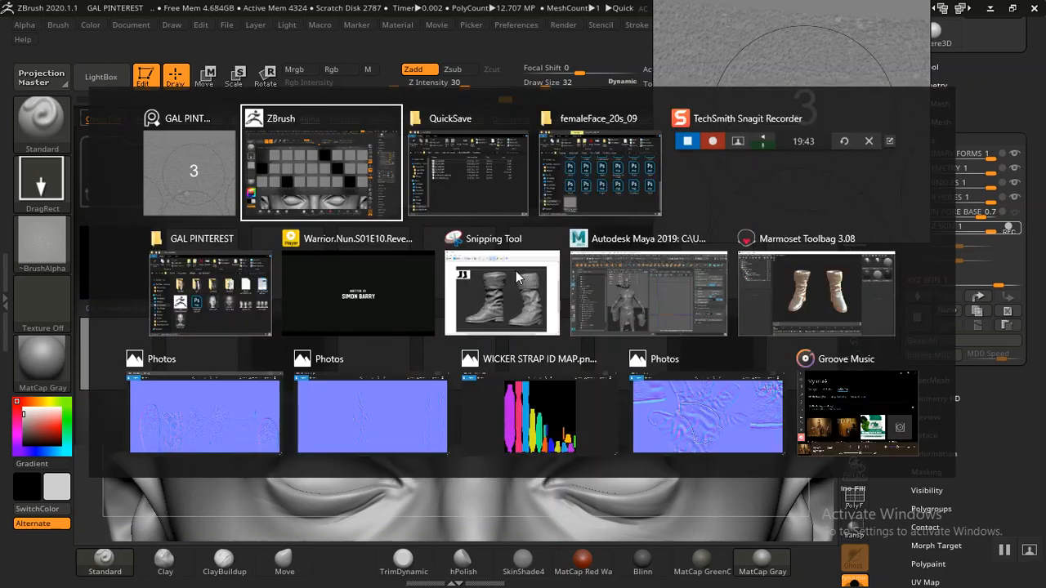
key("alt+Tab")
key("alt+Tab")
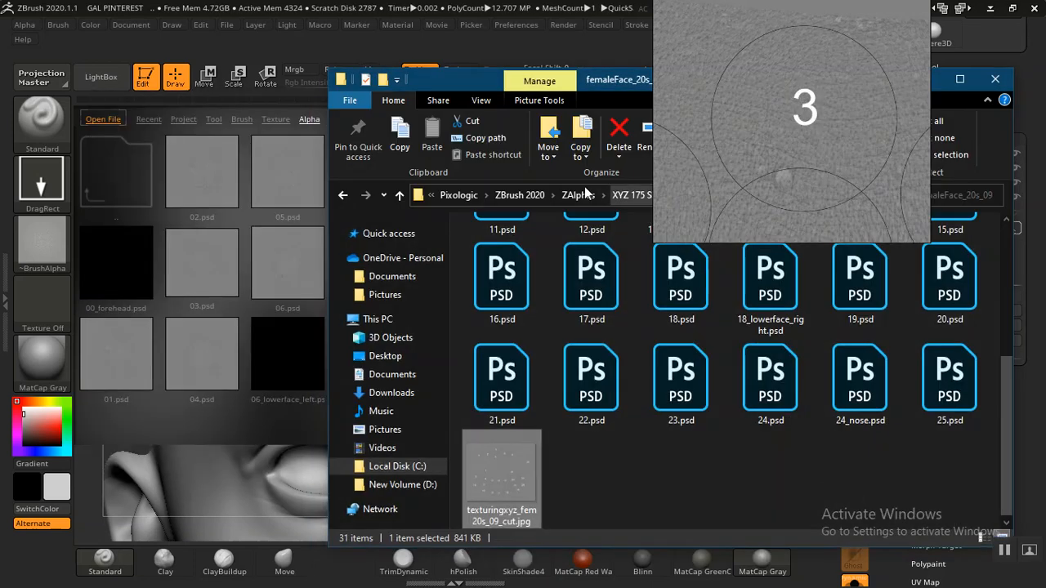
left_click_drag(556, 84, 318, 64)
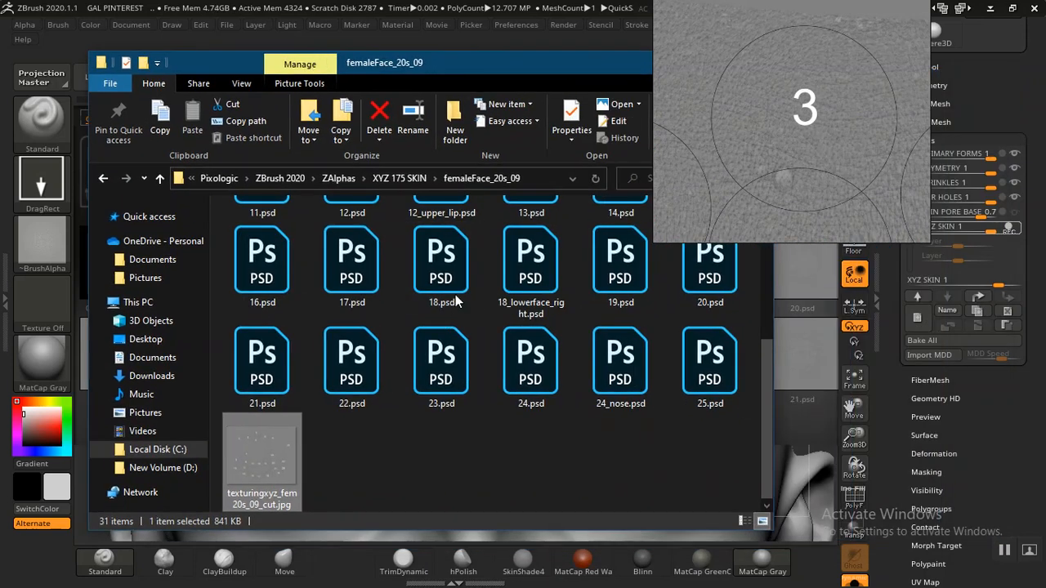
left_click(411, 177)
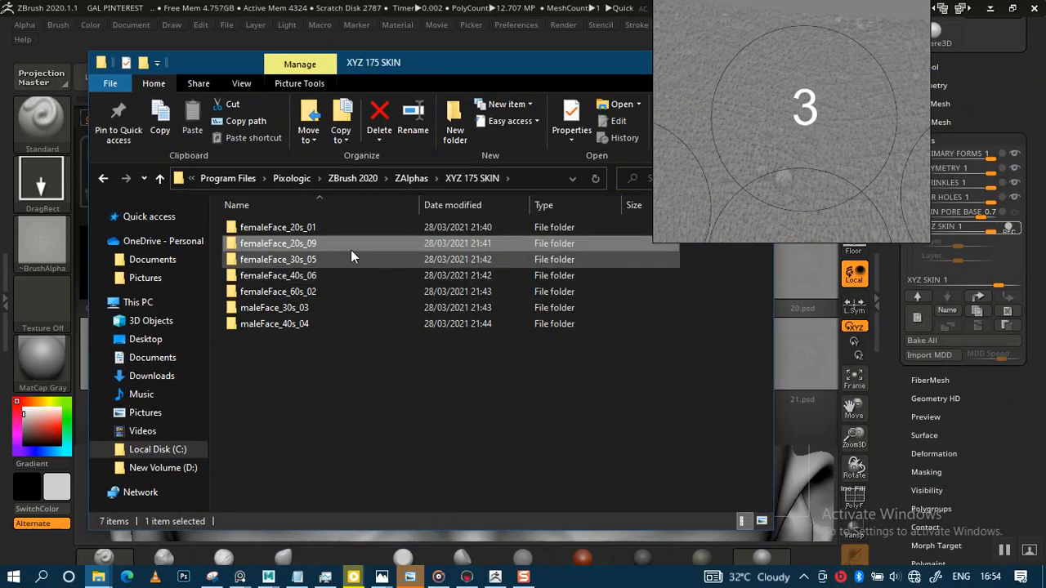
double_click(331, 229)
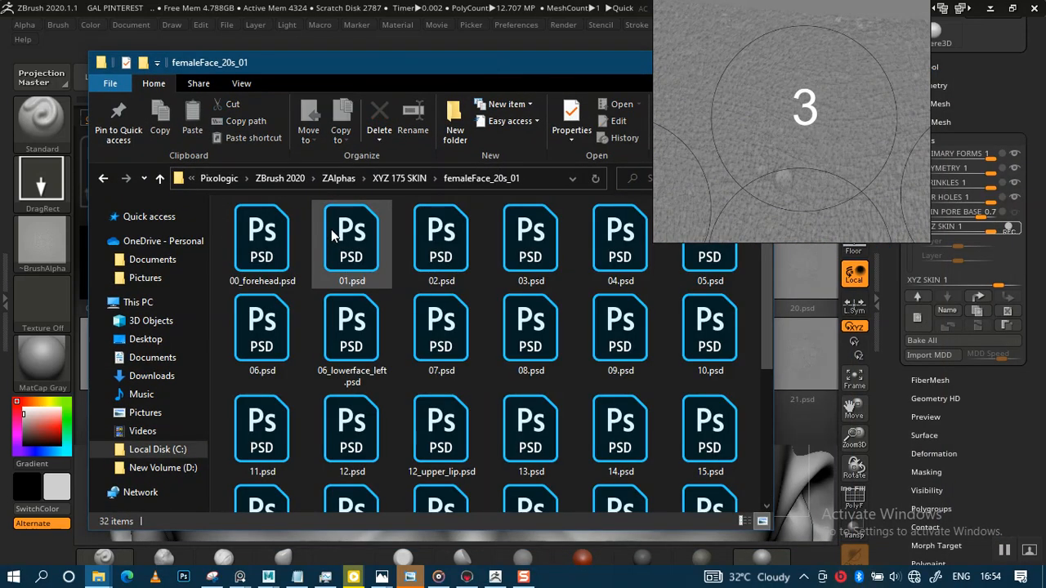
scroll(404, 302, "down", 3)
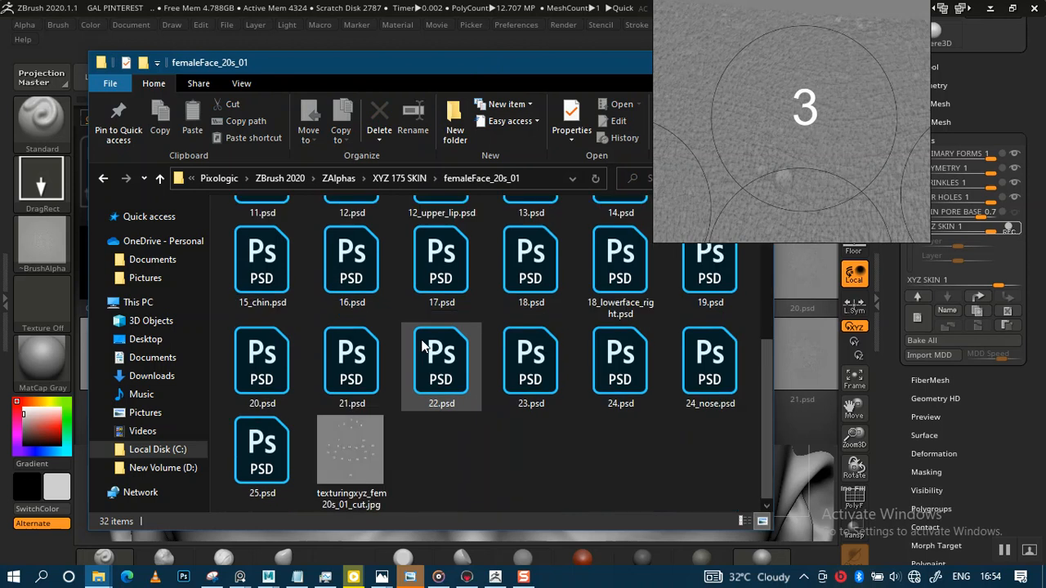
left_click(787, 121)
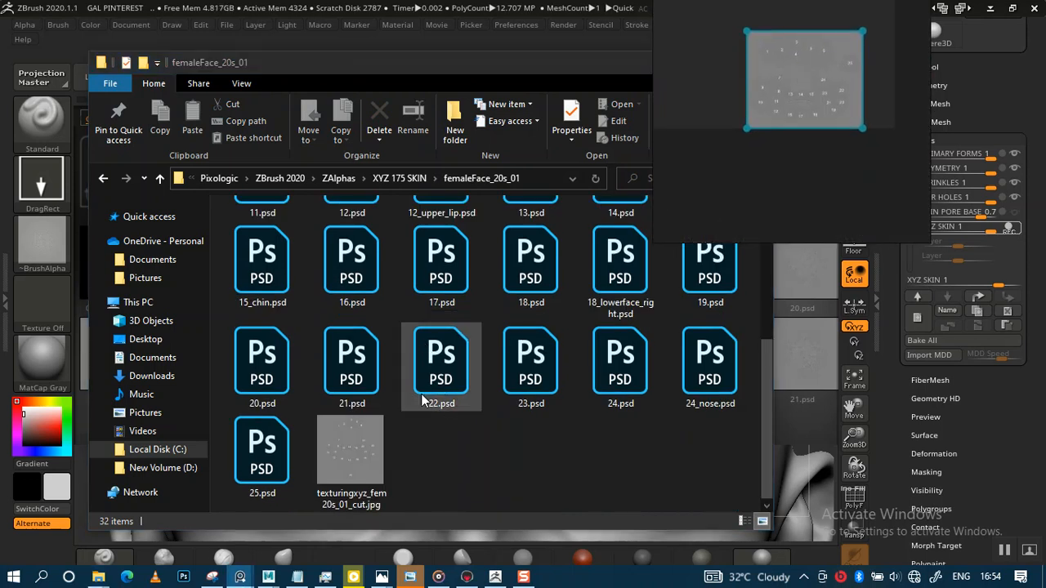
left_click_drag(360, 442, 796, 206)
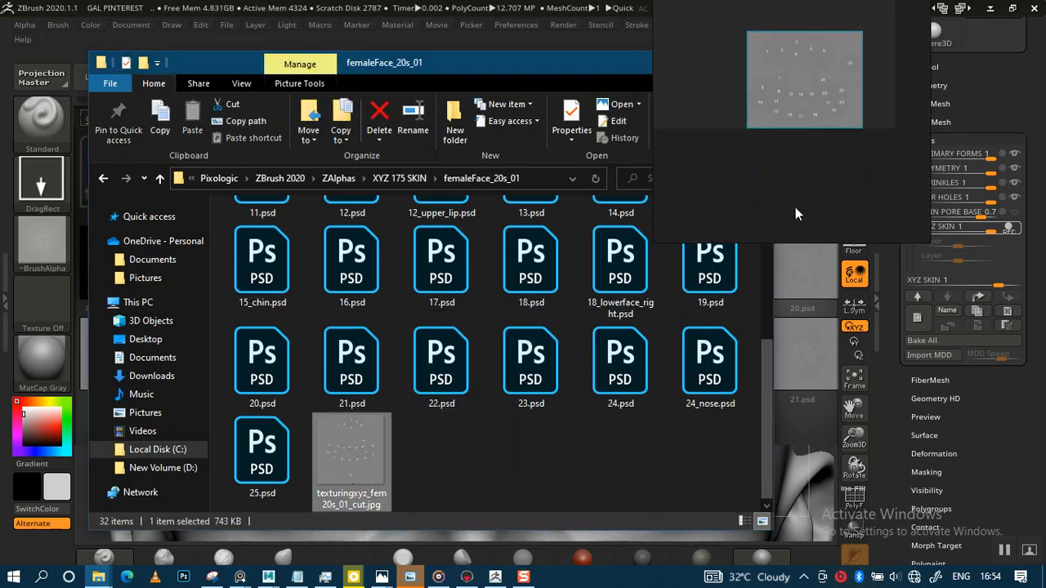
- Examine the forehead regions around numbers 2, 3 and 4 on the placement map up close
scroll(795, 207, "up", 3)
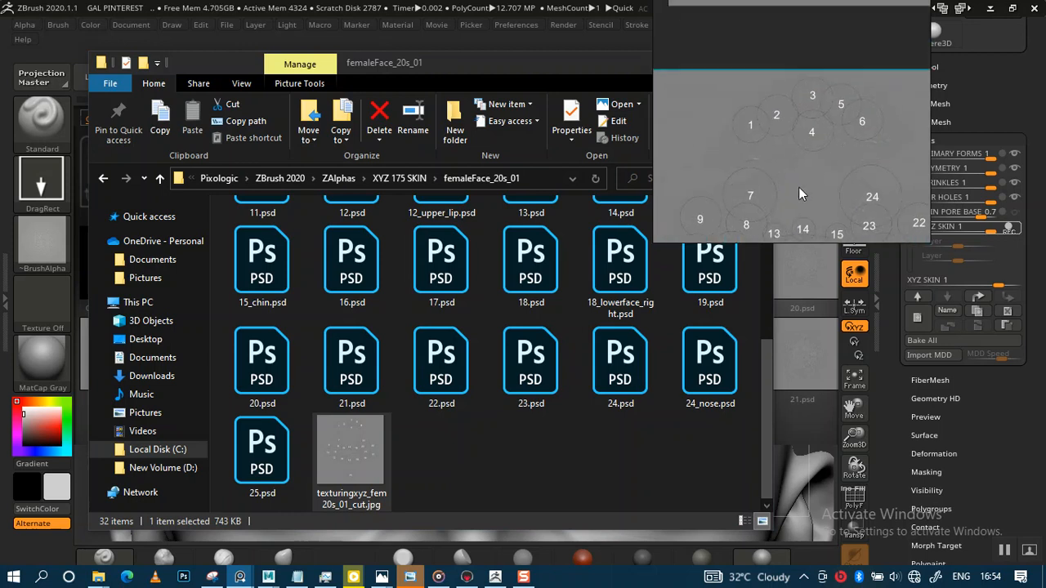
scroll(805, 155, "up", 5)
left_click_drag(805, 155, 806, 188)
scroll(807, 188, "up", 3)
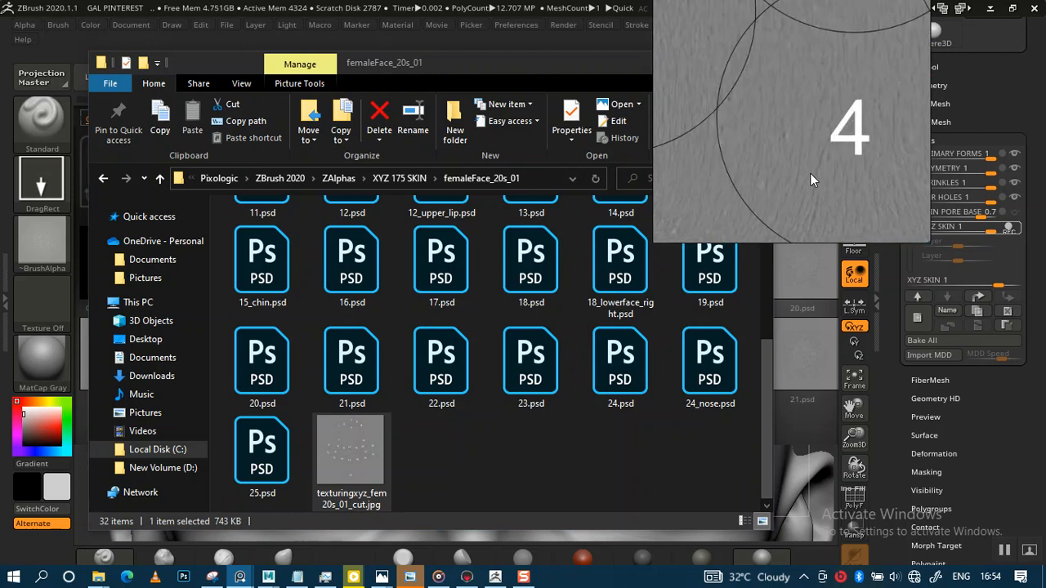
middle_click_drag(826, 133, 834, 206)
scroll(821, 144, "up", 2)
scroll(820, 143, "down", 3)
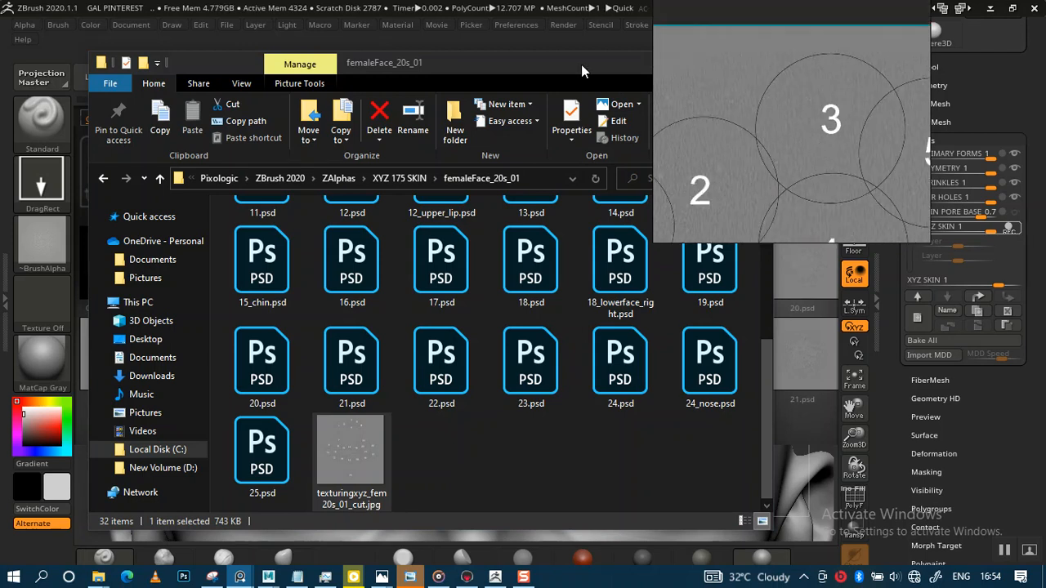
- Switch back to ZBrush, frame forehead regions 1 to 5 on the placement map, and load the femaleFace_20s_01 03 alpha
left_click_drag(581, 64, 527, 79)
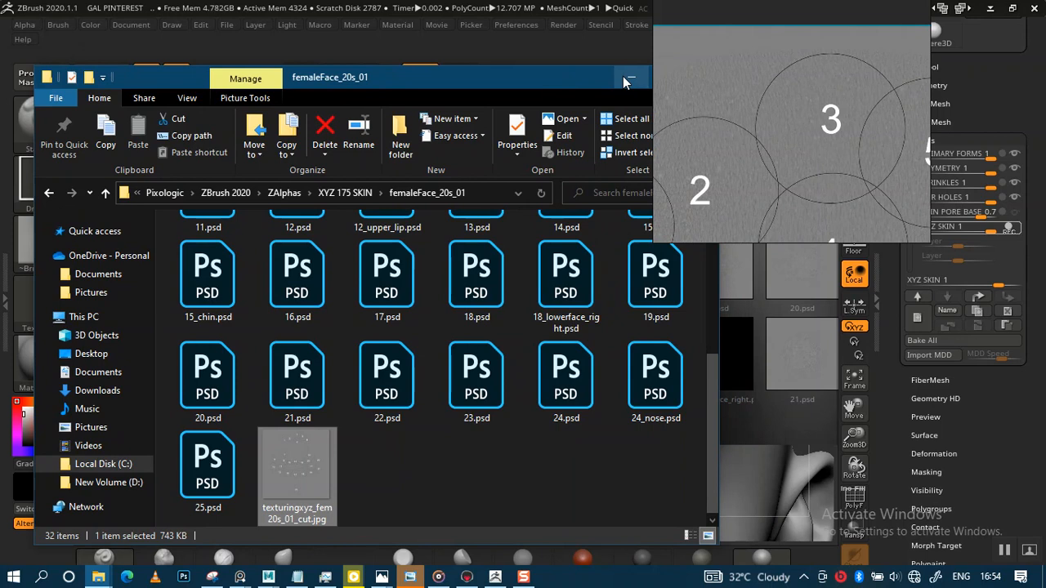
left_click(625, 77)
scroll(814, 129, "down", 3)
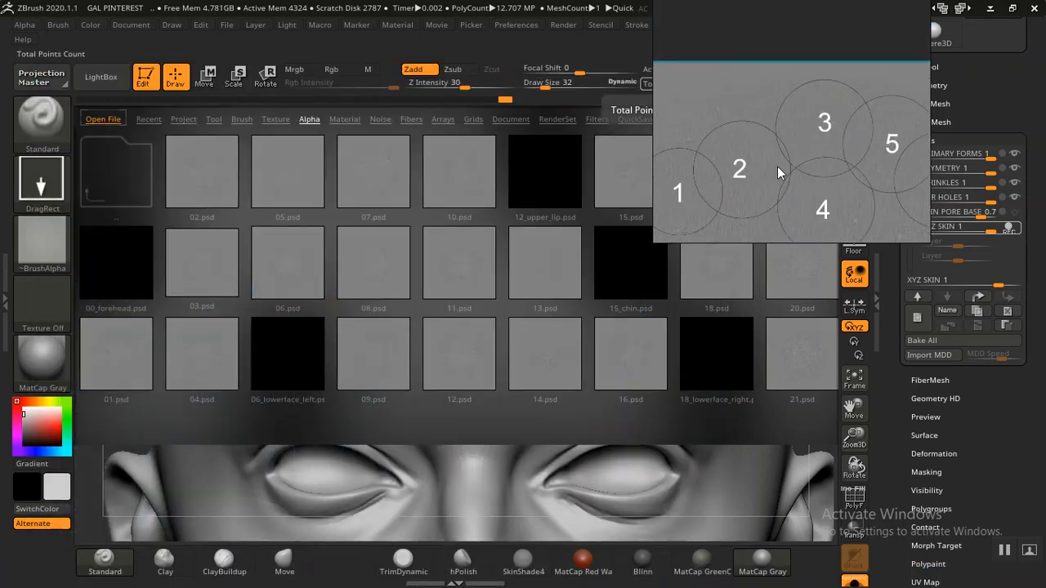
double_click(209, 279)
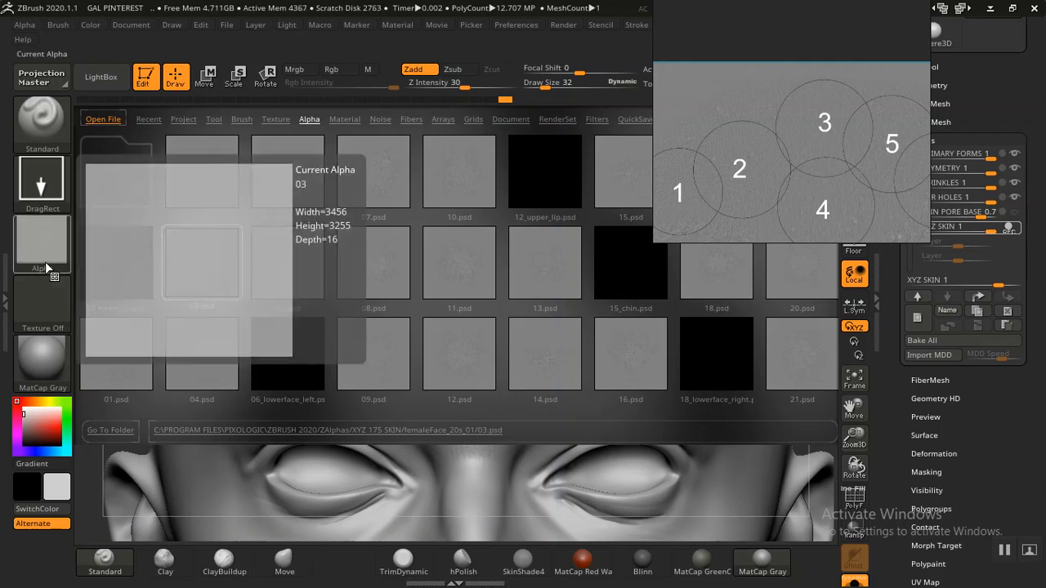
left_click(101, 77)
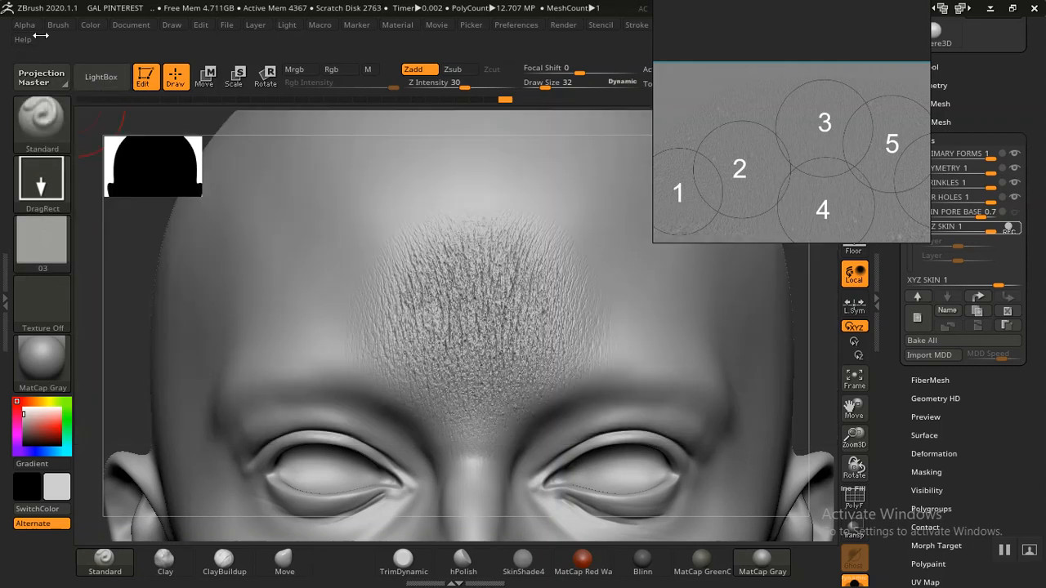
- Open the Modify settings of the 03 alpha to reach its Radial Fade value
left_click(25, 27)
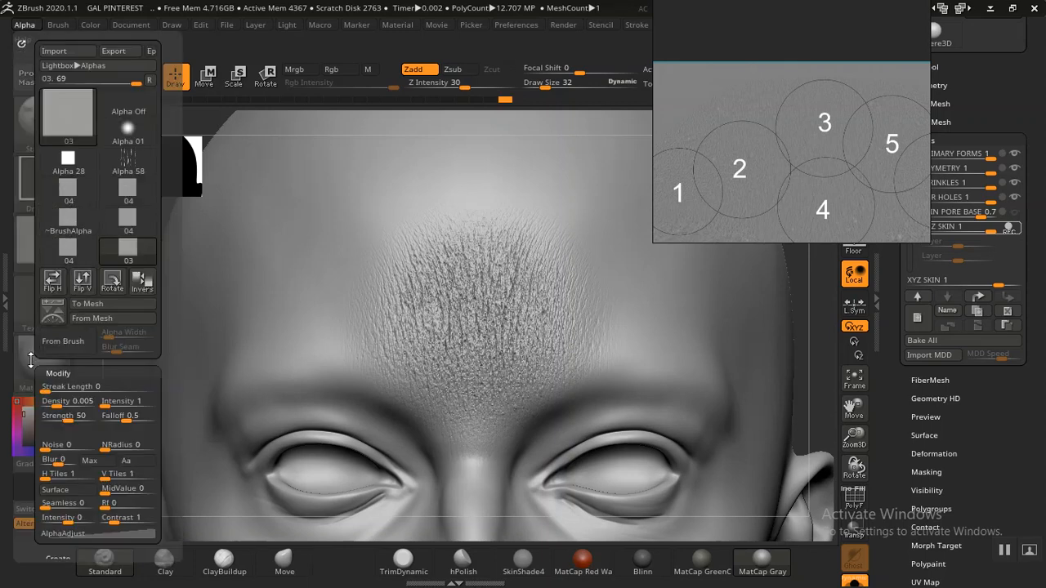
left_click_drag(33, 356, 42, 262)
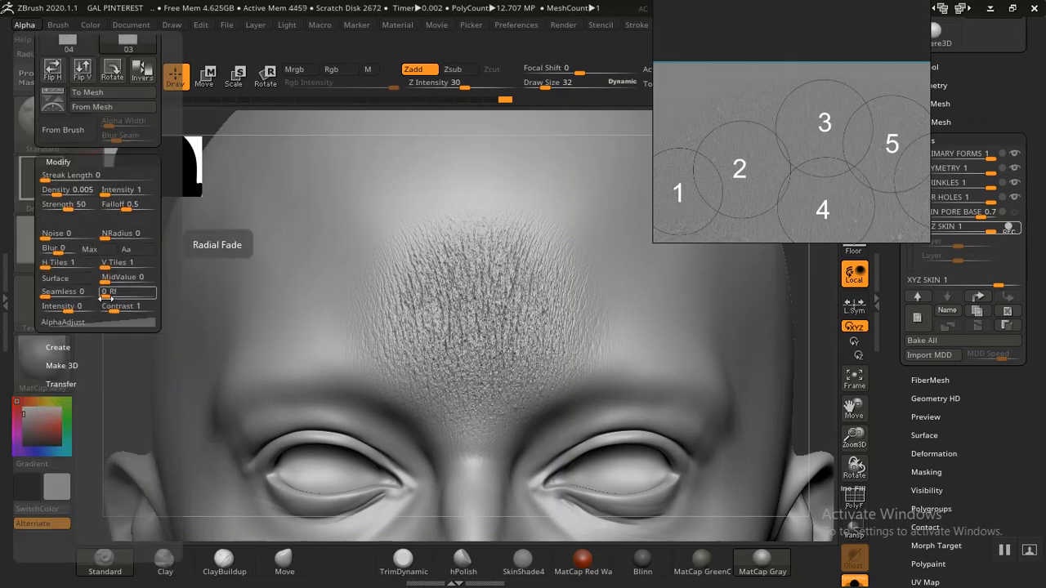
- Set the skin alpha's Radial Fade to 10 and its MidValue to 47
left_click_drag(108, 296, 110, 295)
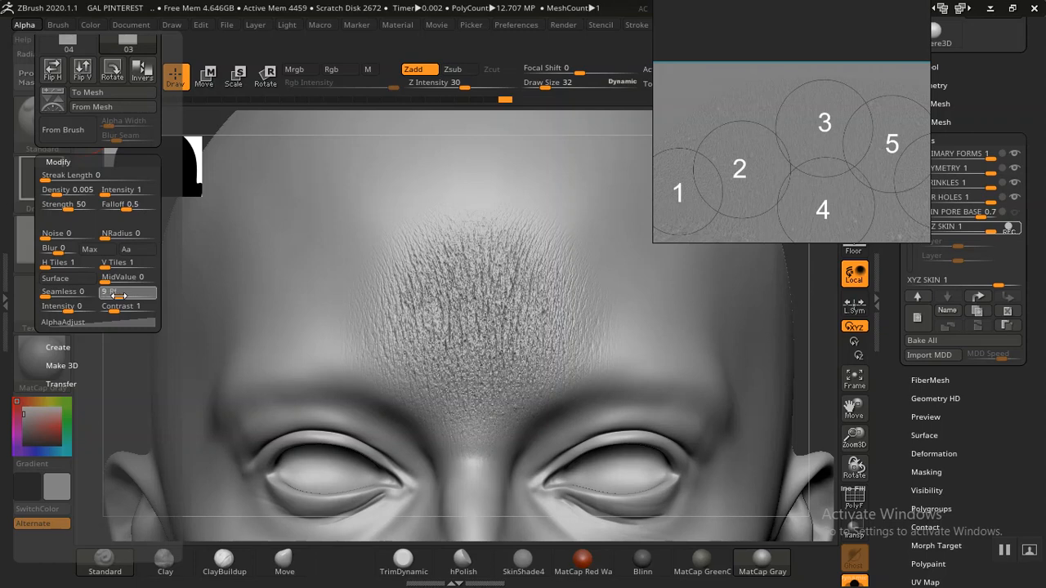
left_click(119, 296)
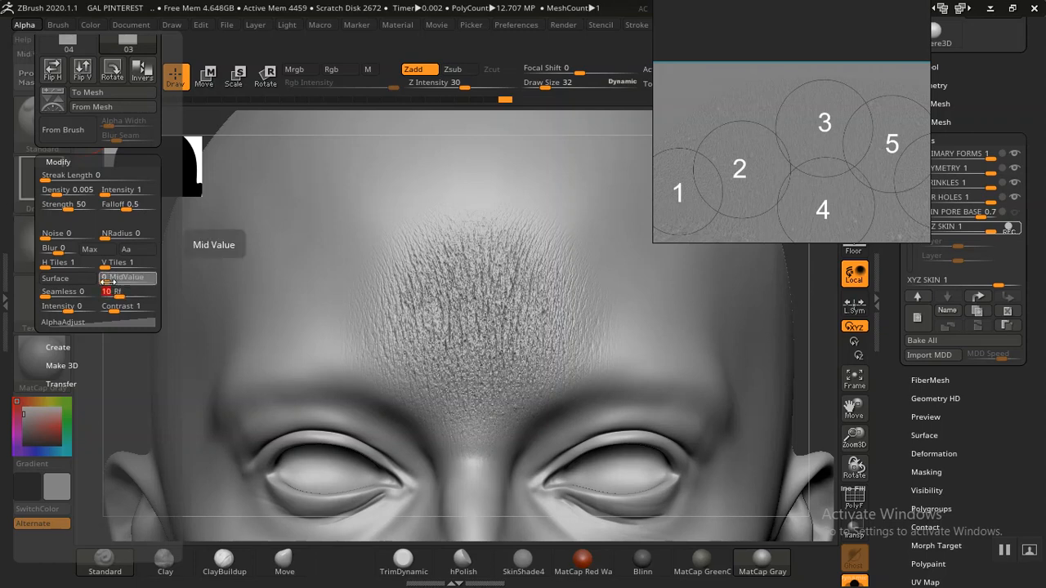
left_click_drag(107, 282, 114, 281)
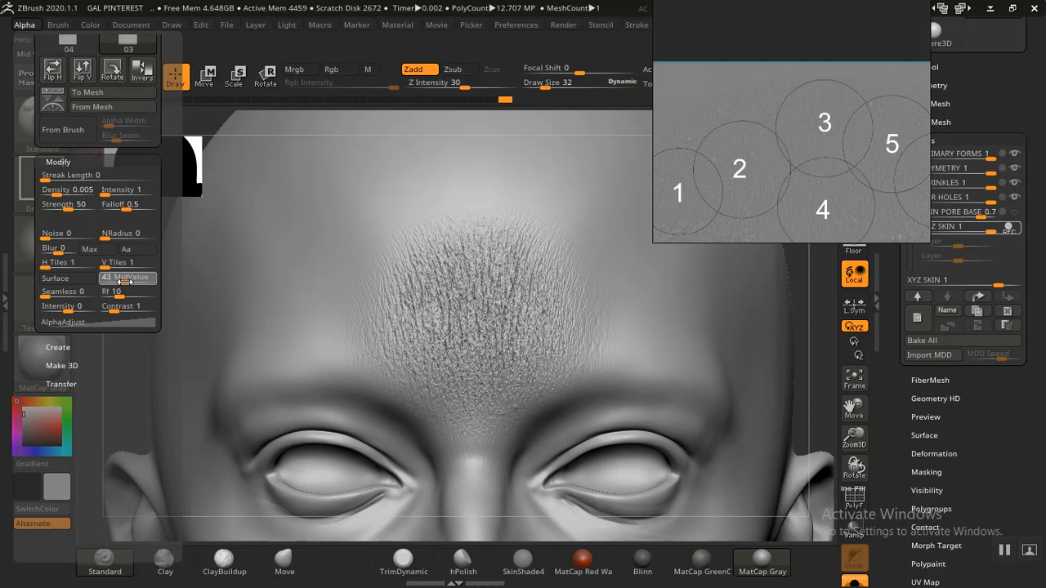
left_click(125, 281)
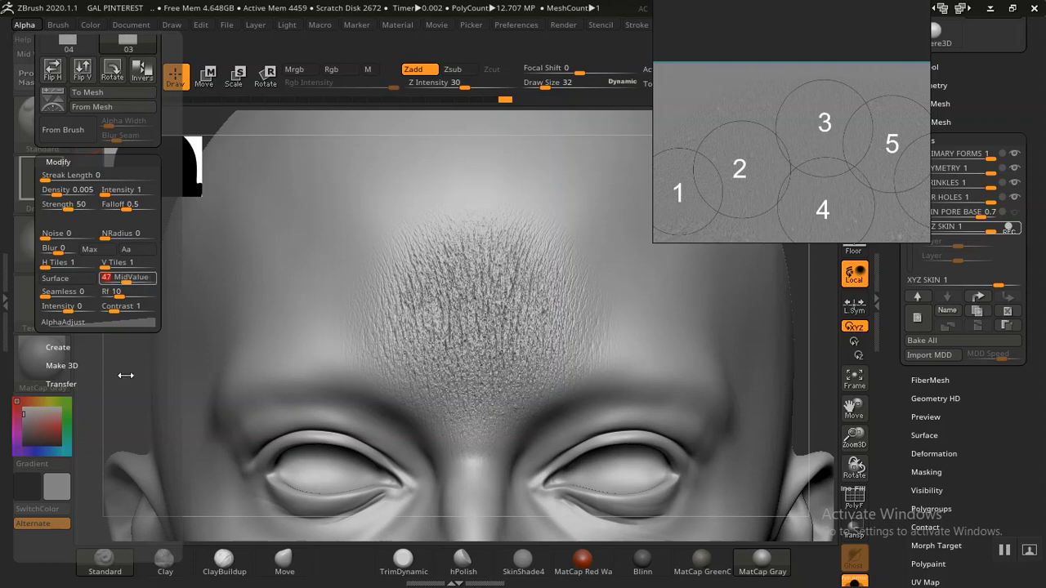
left_click_drag(111, 407, 110, 405)
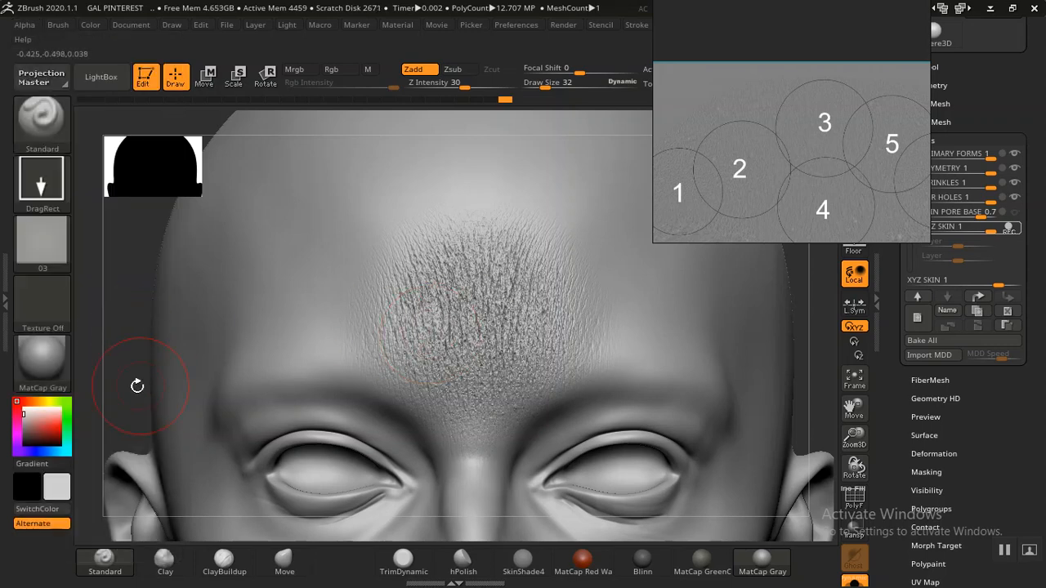
- Darken the current colour to a neutral grey with RGB values of 140
left_click_drag(130, 390, 118, 229, "alt")
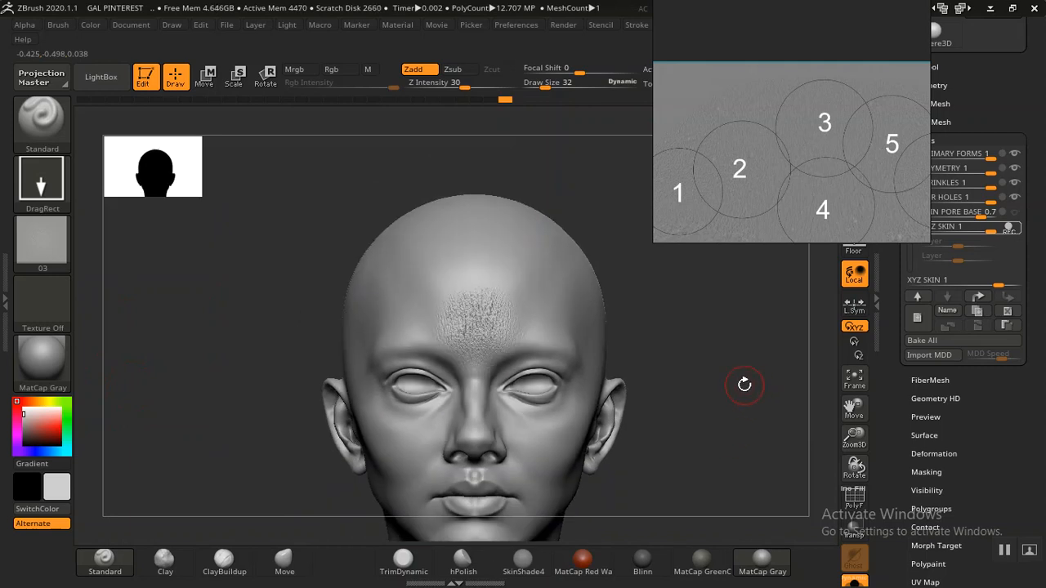
left_click_drag(744, 385, 727, 390)
left_click(23, 425)
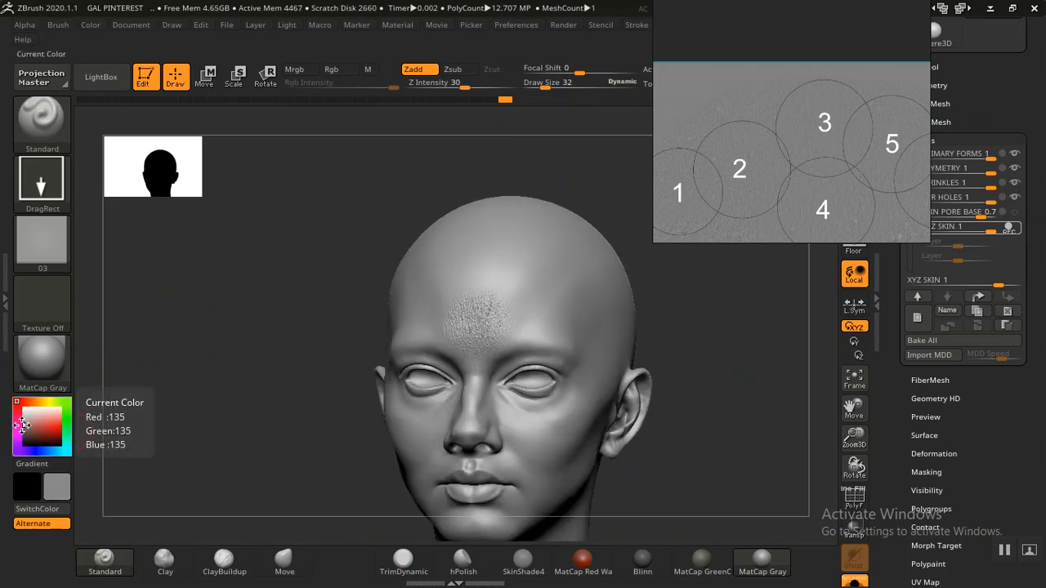
left_click(40, 423)
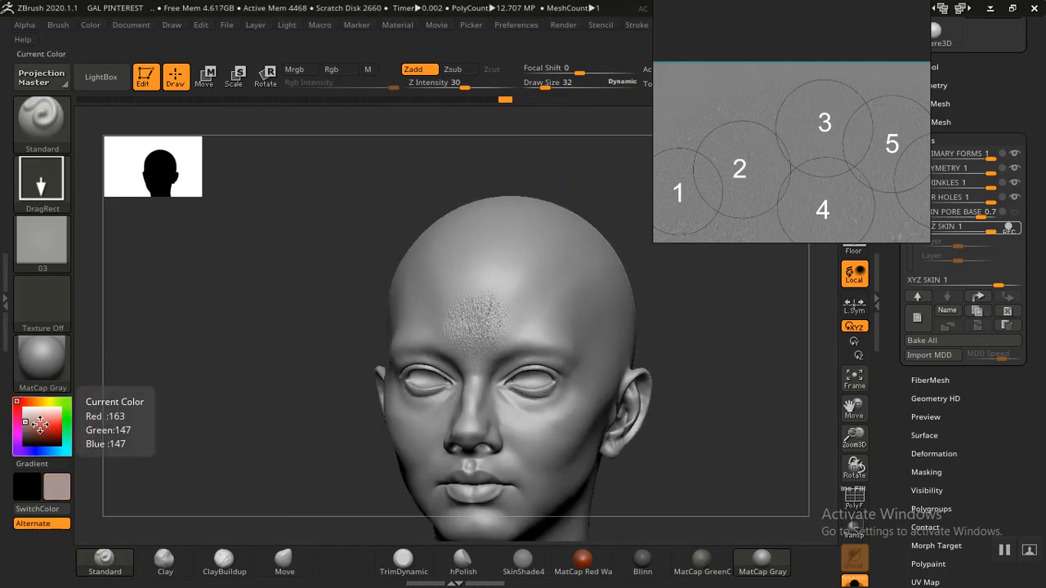
left_click_drag(26, 424, 12, 425)
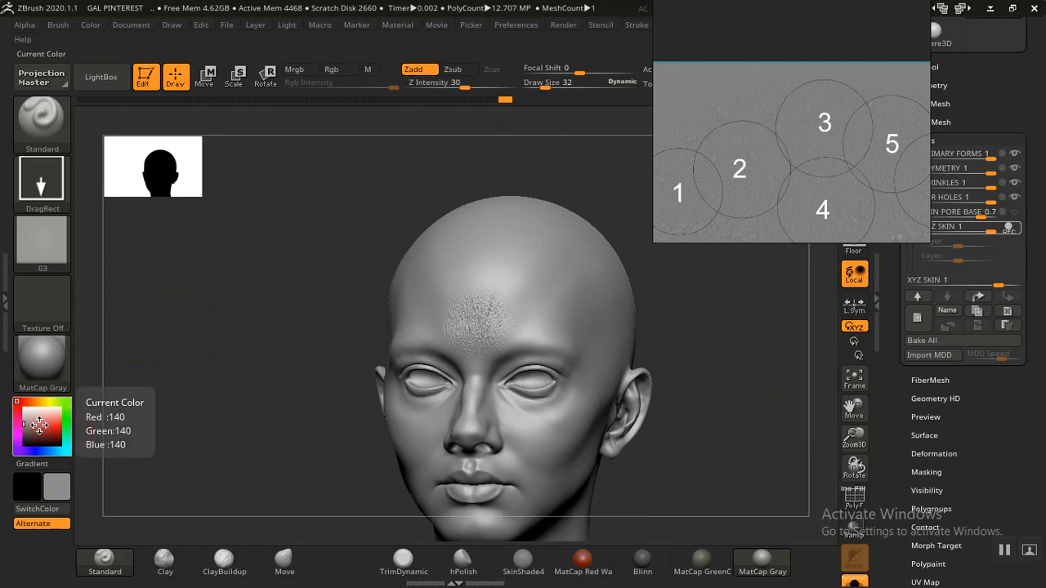
- Try the Blinn material on the head with a near-white colour and return to MatCap Gray
left_click(633, 561)
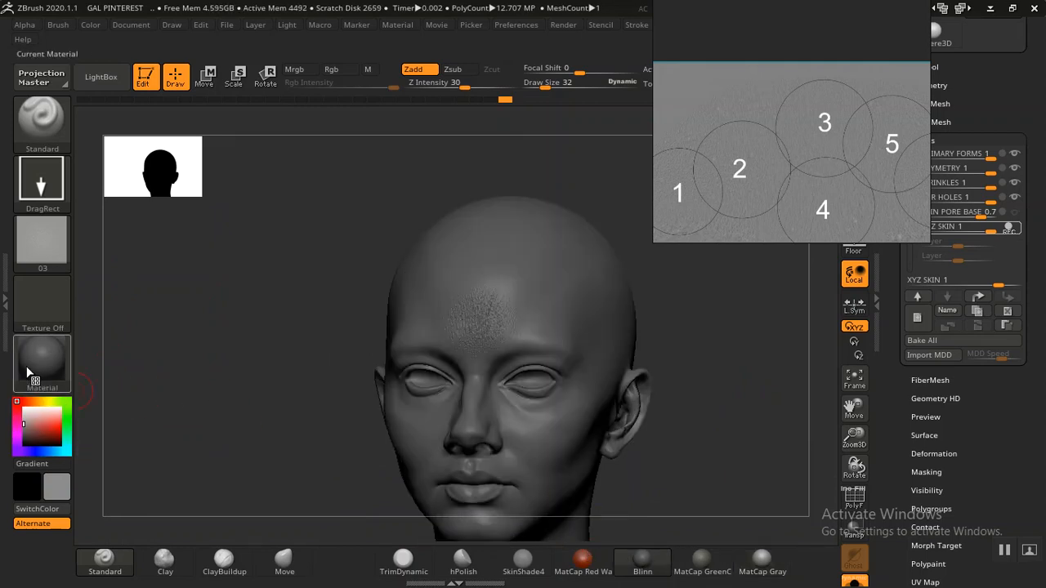
mouse_move(18, 407)
left_mouse_down()
mouse_move(29, 421)
mouse_move(13, 411)
left_mouse_up()
left_click_drag(251, 399, 502, 421, "shift")
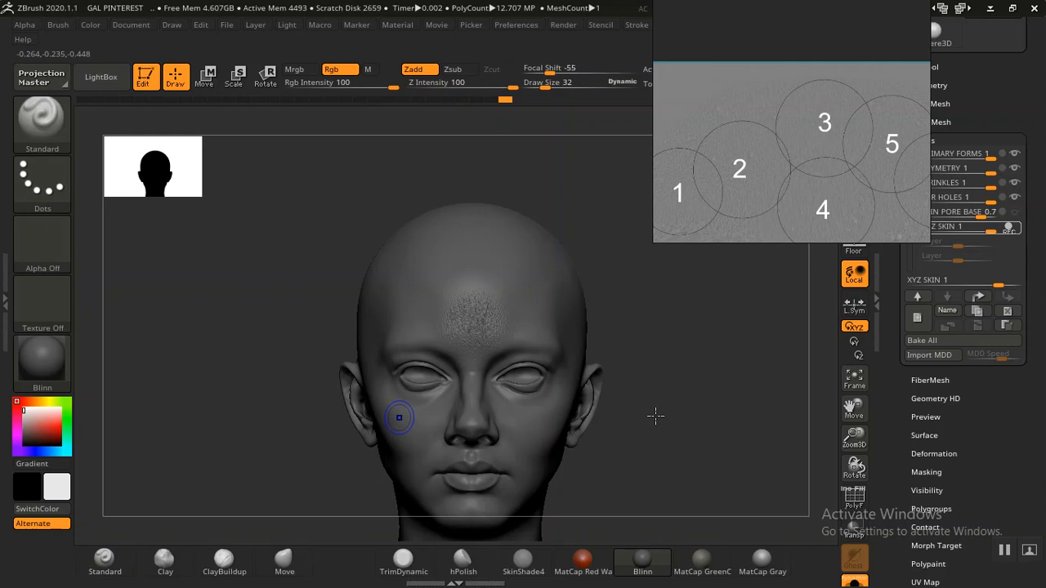
mouse_move(679, 450)
left_mouse_down()
mouse_move(663, 431)
mouse_move(672, 351)
mouse_move(684, 489)
left_mouse_up()
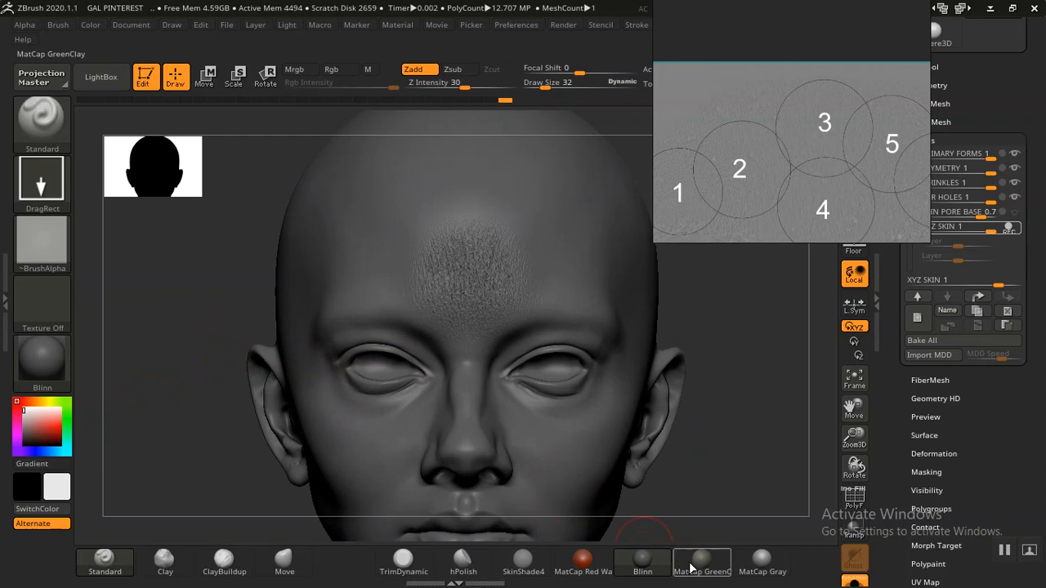
left_click(756, 561)
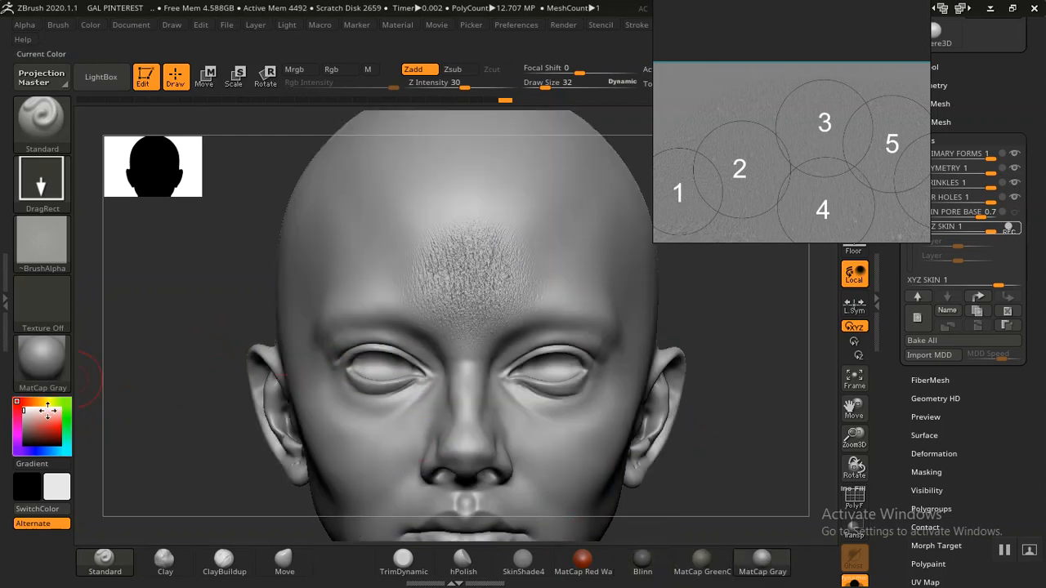
- Turn off the painted colour display on the GAL HEAD subtool and set the current colour to neutral grey, RGB 170
left_click(47, 430)
left_click(23, 422)
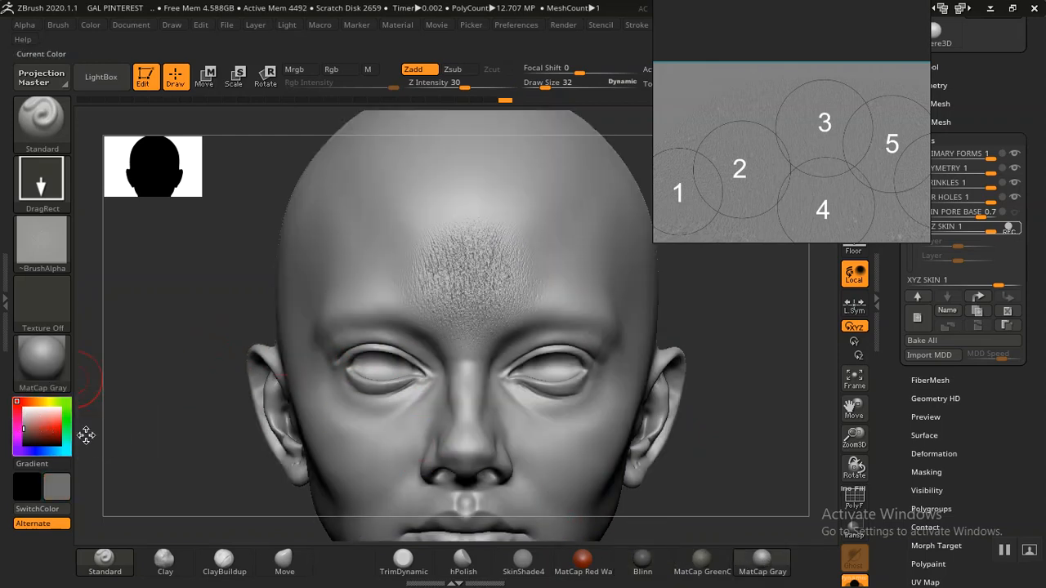
left_click_drag(889, 342, 888, 449)
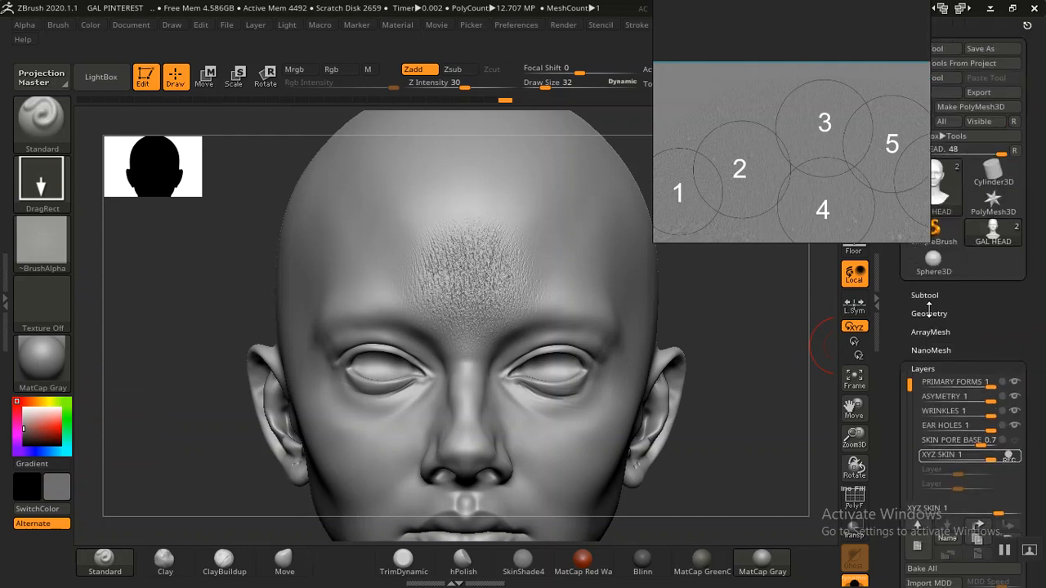
left_click(925, 295)
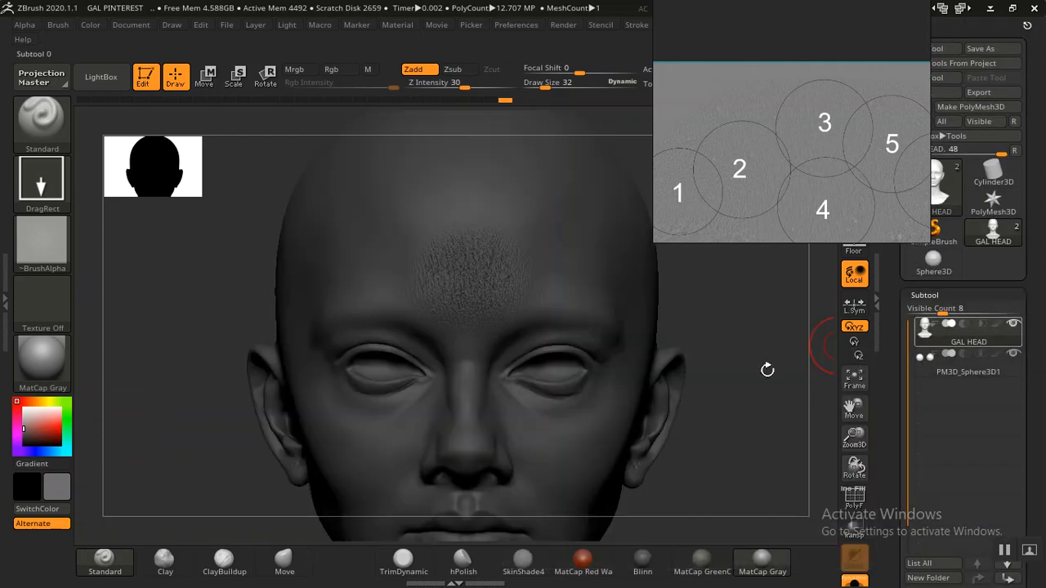
mouse_move(21, 420)
left_mouse_down()
mouse_move(14, 410)
mouse_move(14, 419)
left_mouse_up()
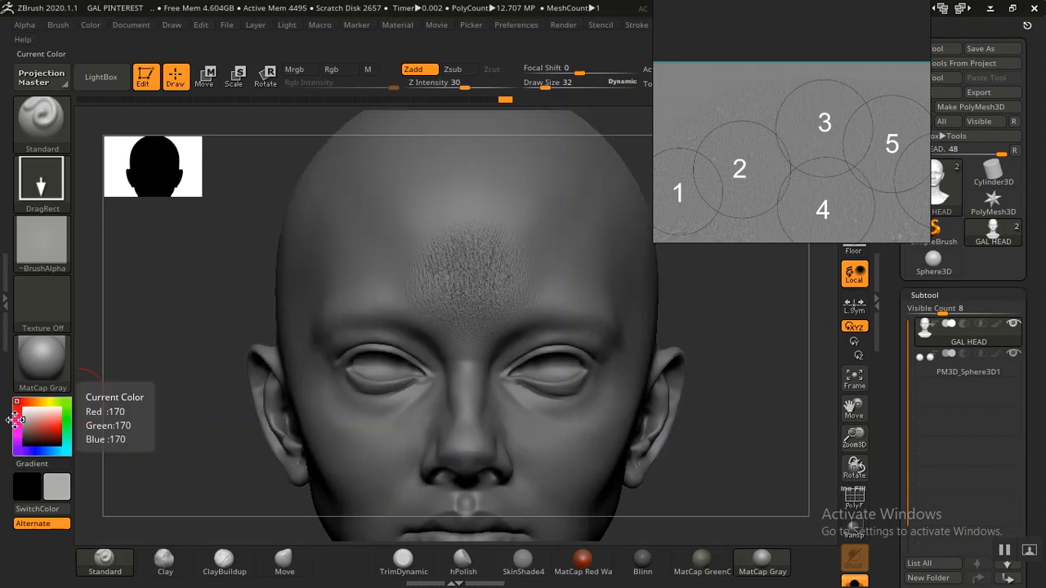
- Examine the stamped forehead skin patch and the area numbered 3 on the reference image
left_click_drag(760, 434, 764, 356)
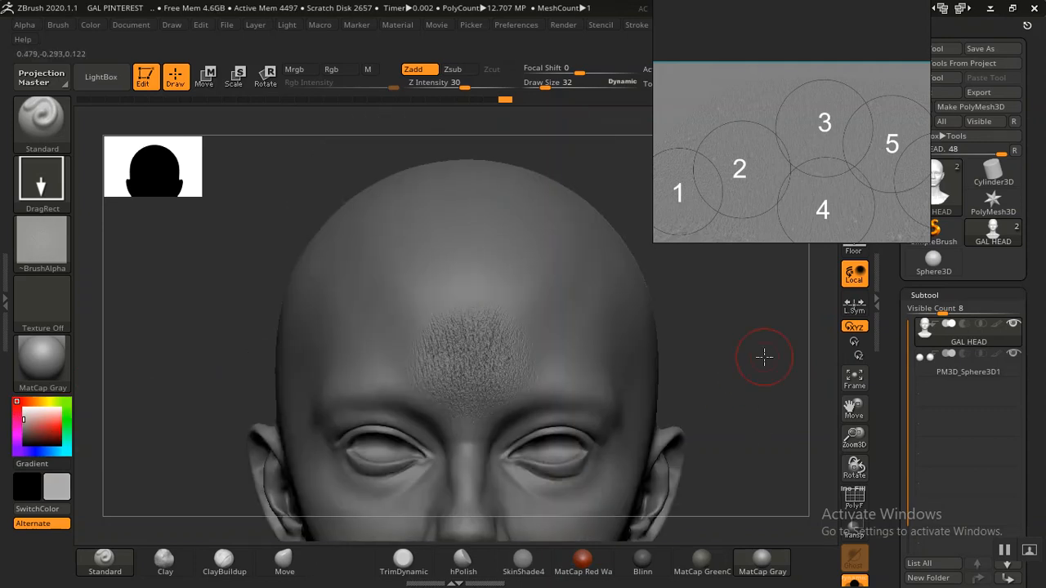
left_click_drag(775, 403, 795, 500, "alt")
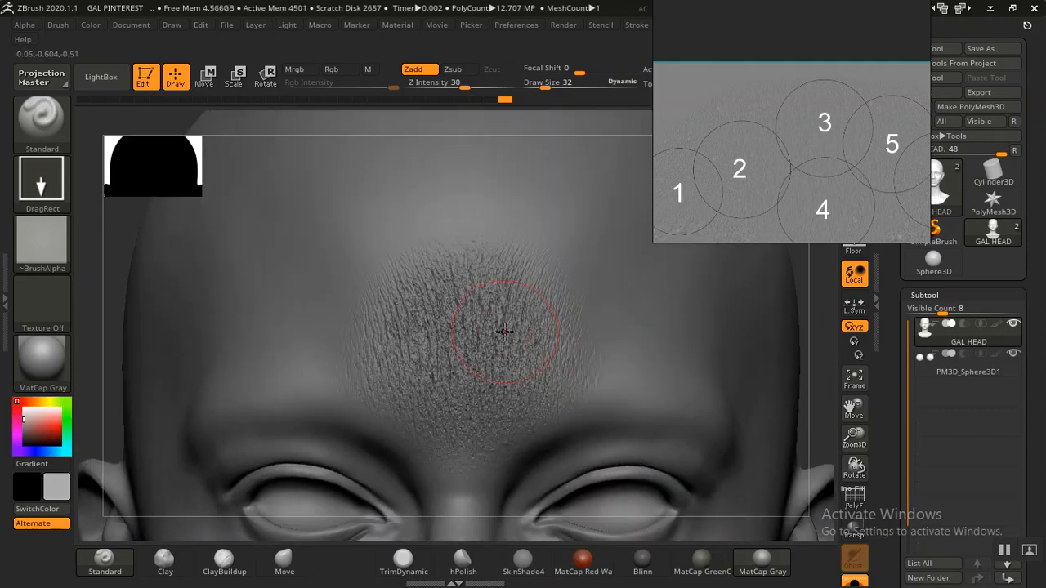
left_click_drag(793, 207, 804, 170)
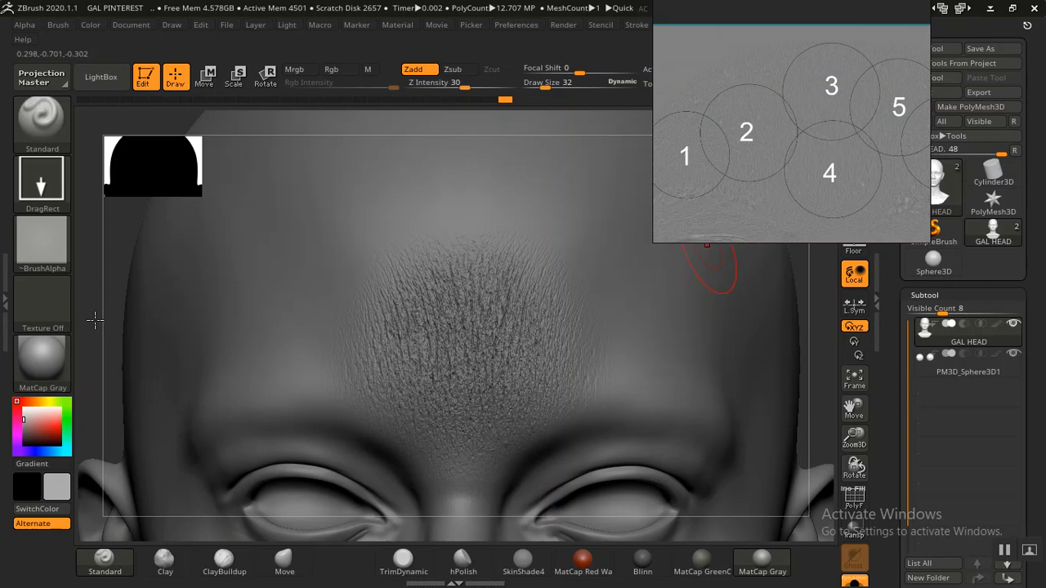
left_click_drag(95, 319, 93, 299, "alt")
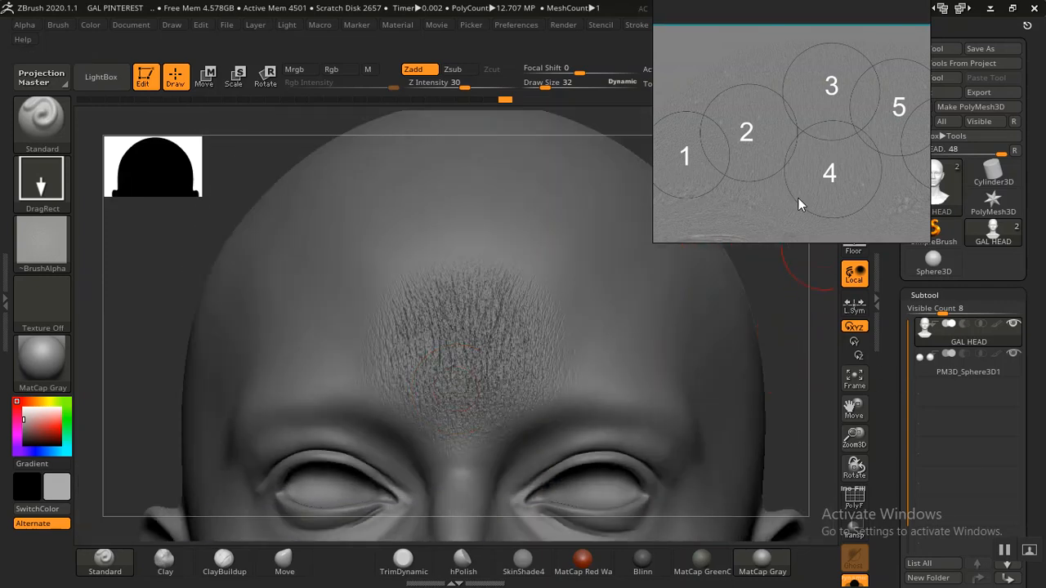
mouse_move(796, 320)
left_mouse_down()
mouse_move(801, 355)
mouse_move(738, 327)
left_mouse_up()
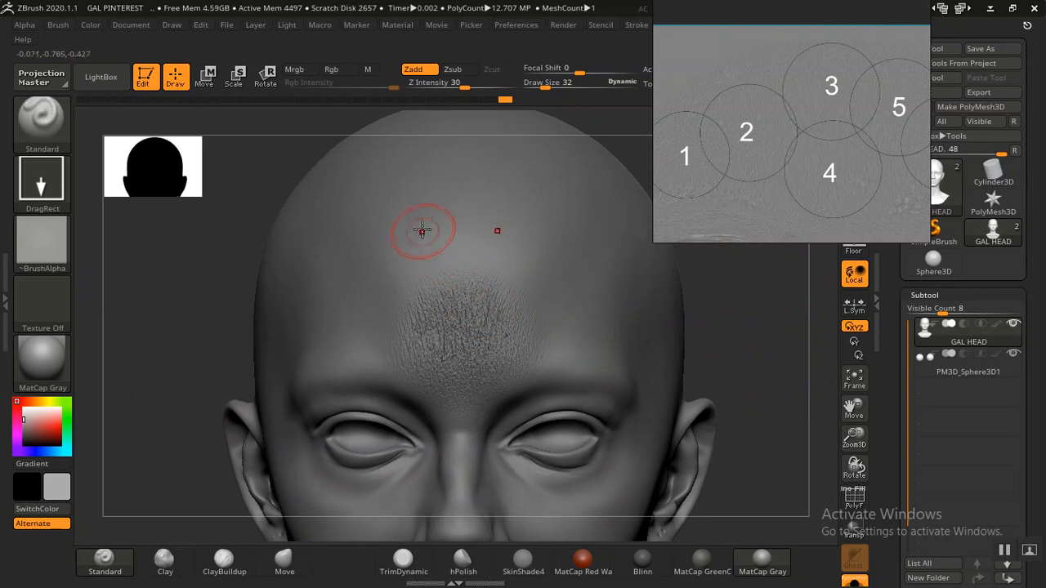
scroll(834, 151, "up", 2)
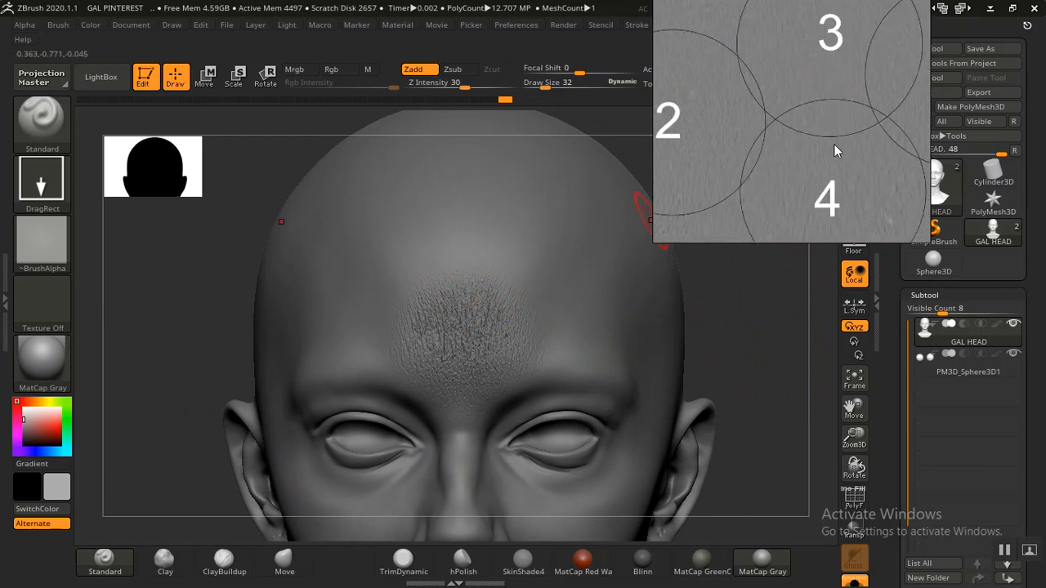
scroll(817, 164, "up", 3)
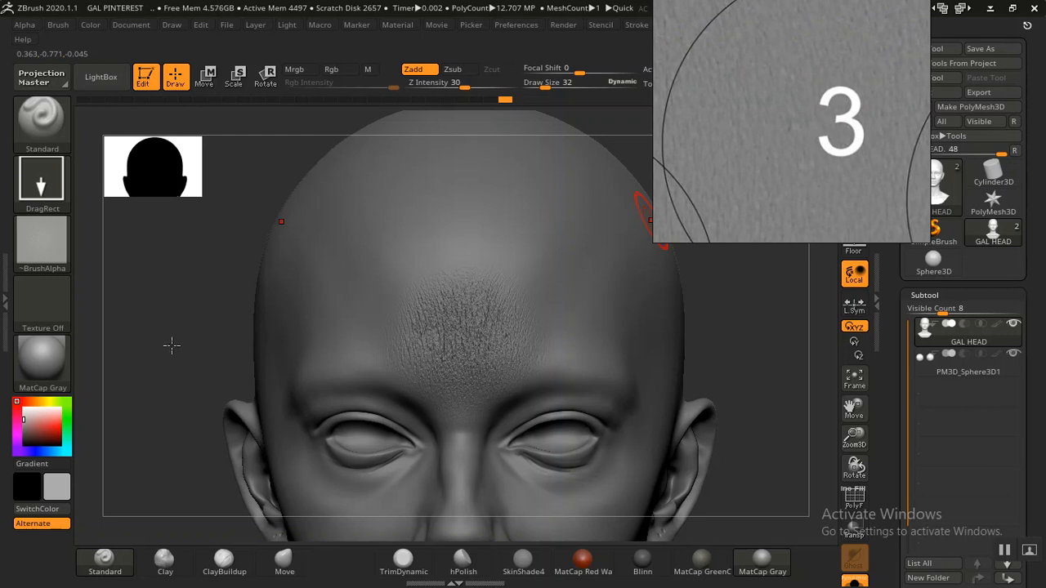
left_click_drag(218, 324, 691, 375)
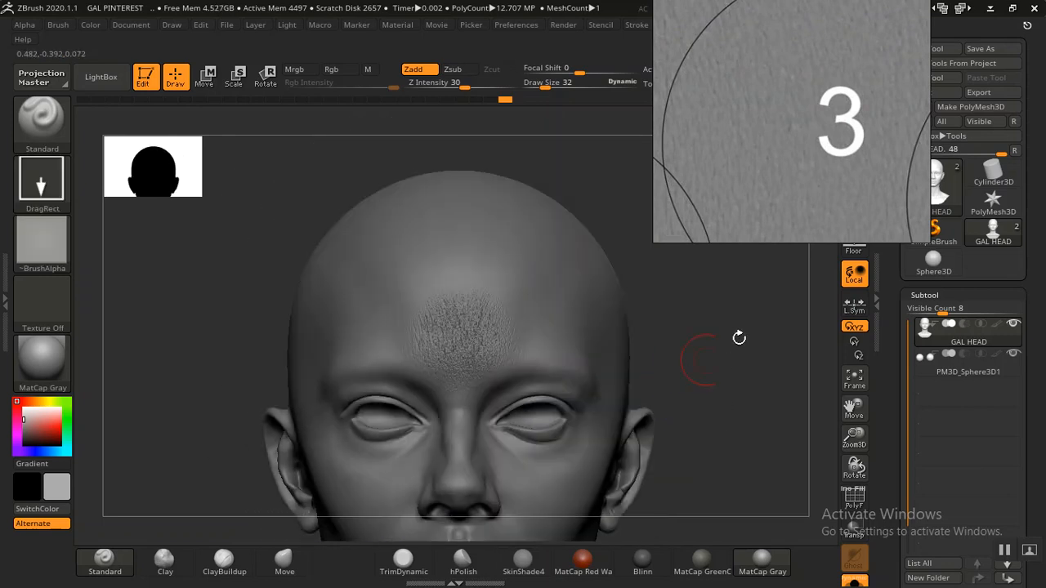
- Try stamping the skin alpha off-centre with symmetry on the upper forehead, and undo the mirrored stamp
mouse_move(738, 339)
left_mouse_down("alt")
mouse_move(738, 439)
mouse_move(745, 393)
mouse_move(770, 351)
mouse_move(771, 404)
left_mouse_up("alt")
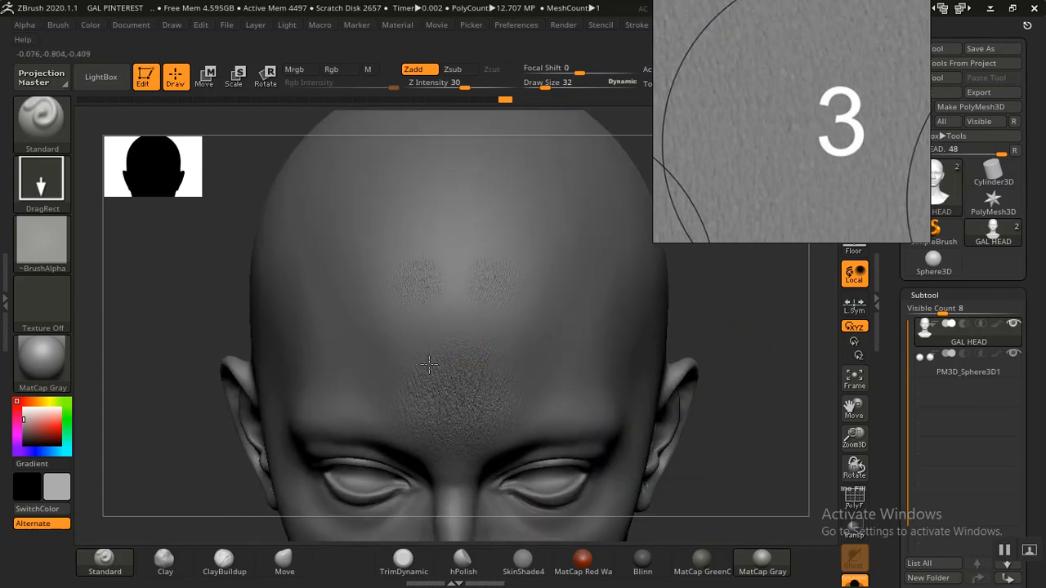
left_click_drag(430, 365, 442, 419)
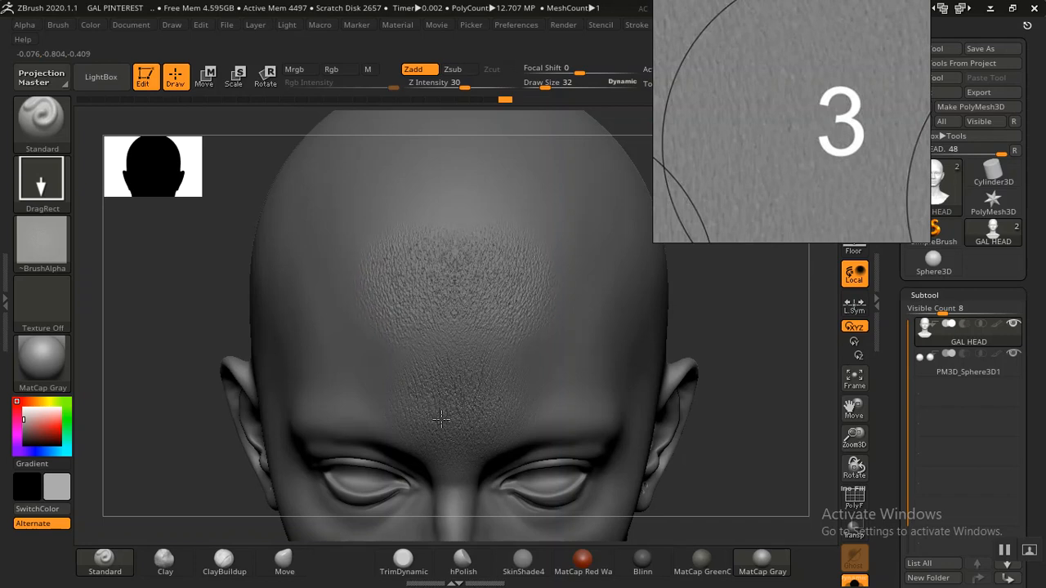
scroll(762, 441, "up", 3)
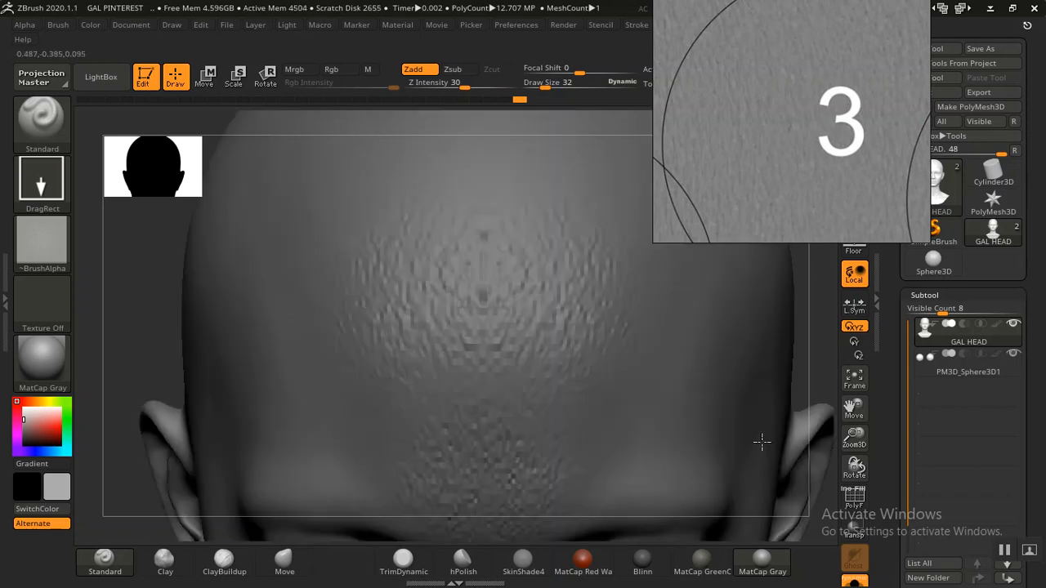
key("ctrl")
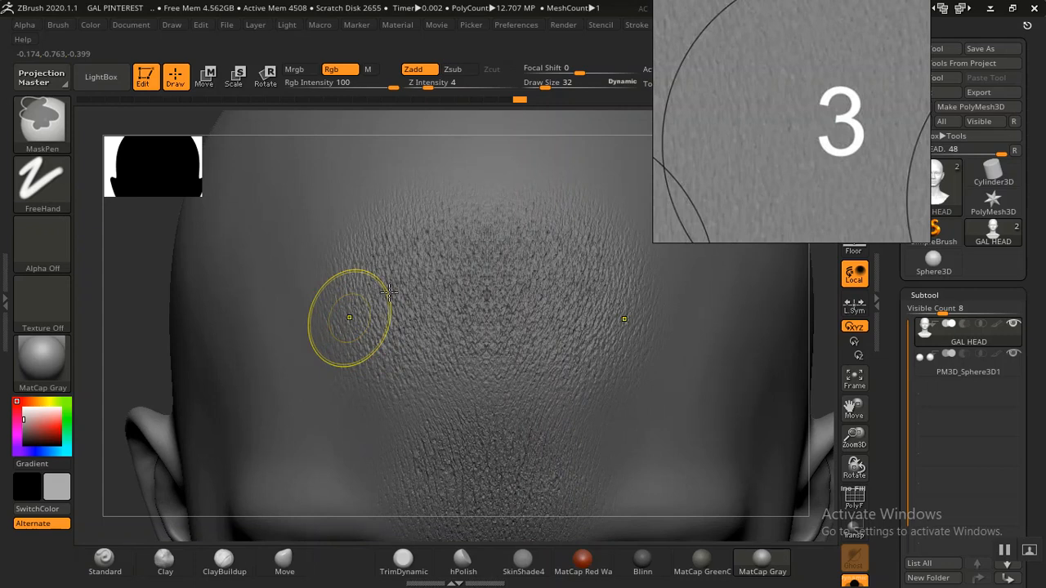
key("ctrl+z")
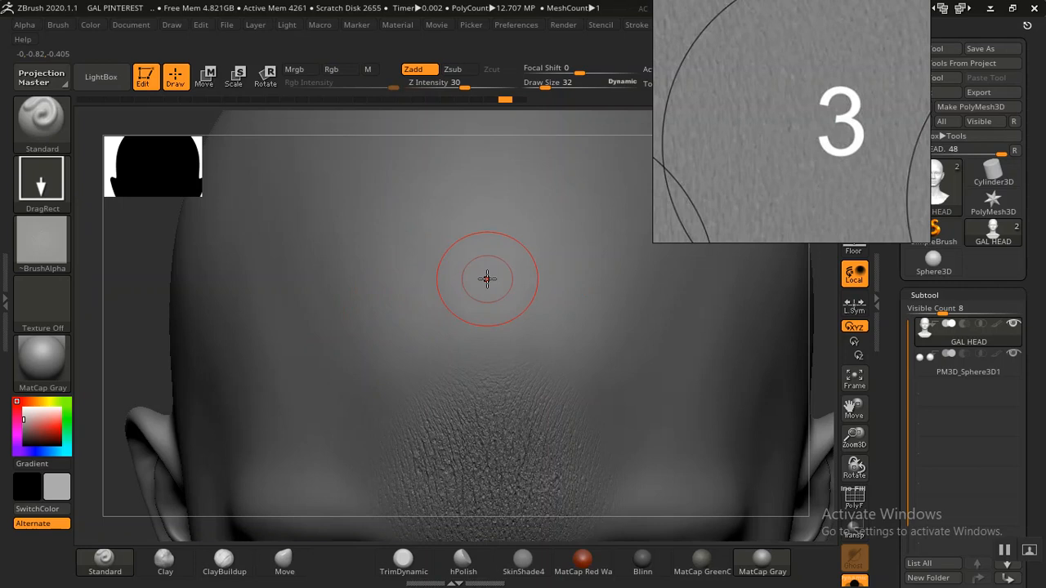
- Stamp the skin alpha on the forehead's centre line, above and overlapping the existing patch, and inspect the detail up close
mouse_move(498, 376)
left_mouse_down()
mouse_move(503, 505)
mouse_move(515, 515)
left_mouse_up()
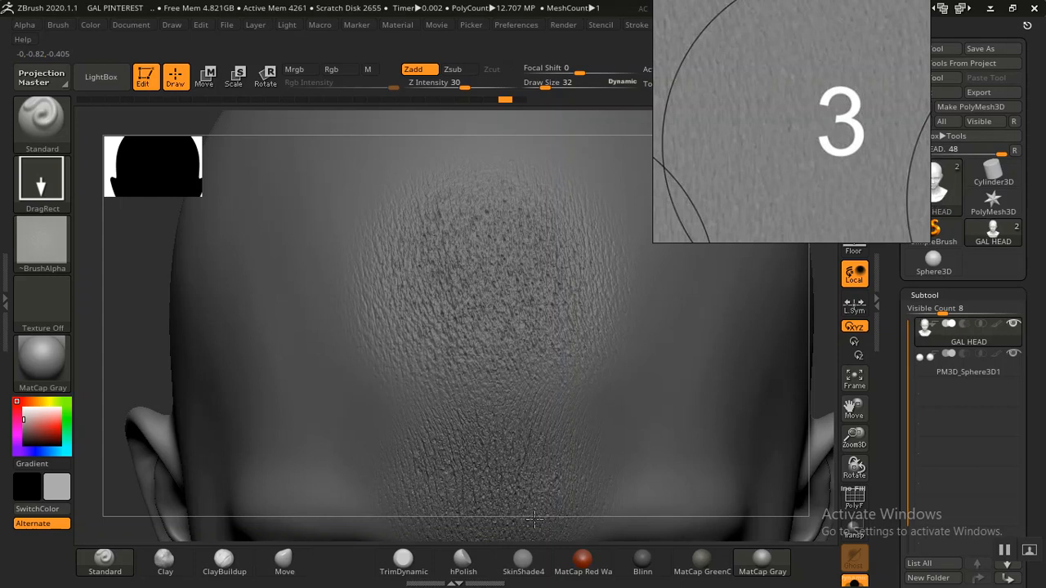
left_click_drag(534, 519, 577, 463)
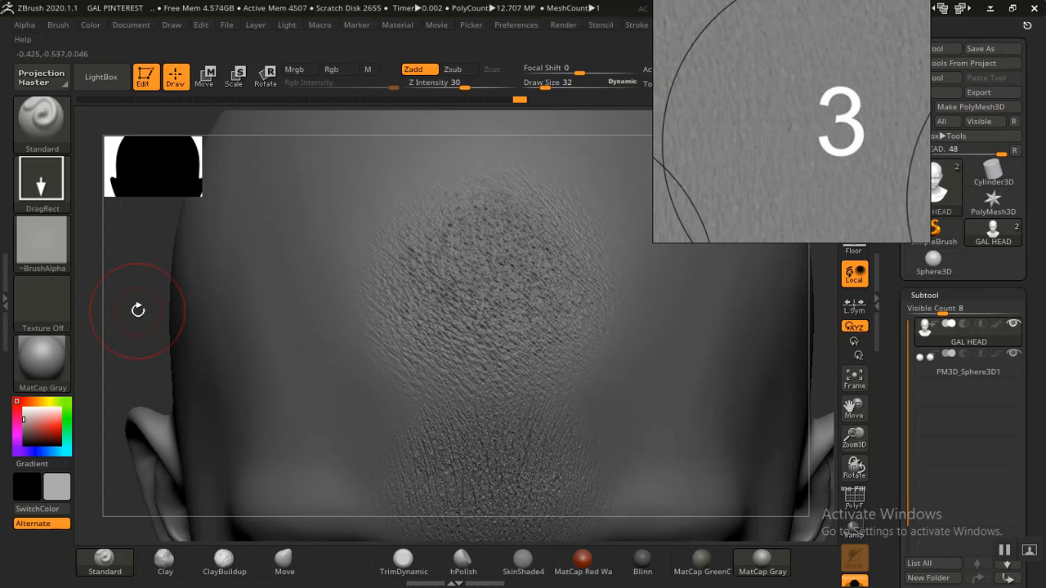
mouse_move(138, 310)
left_mouse_down()
mouse_move(222, 369)
mouse_move(191, 315)
mouse_move(189, 458)
mouse_move(210, 509)
mouse_move(264, 499)
left_mouse_up()
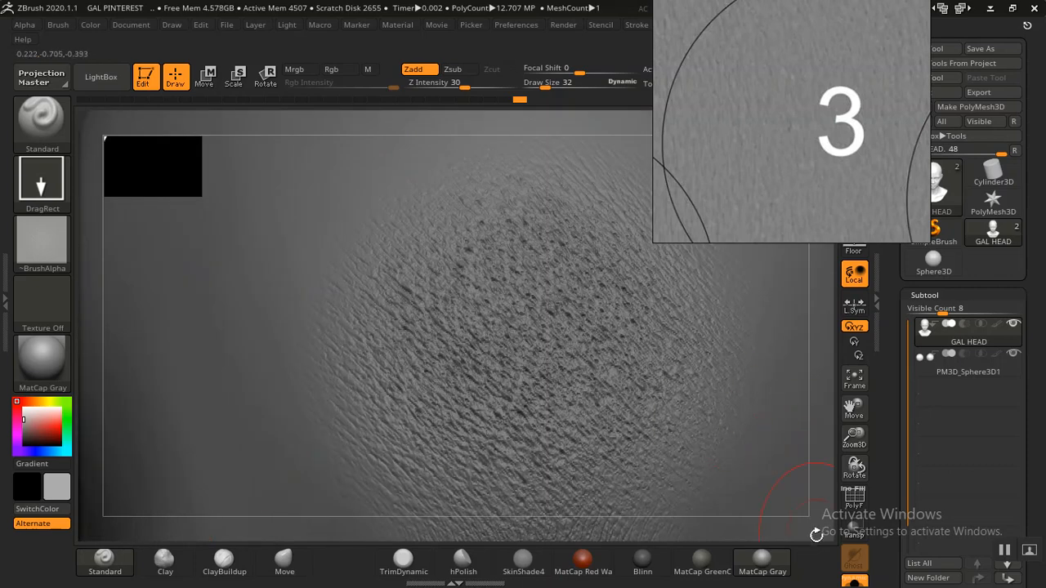
left_click_drag(855, 465, 796, 441)
left_click_drag(738, 381, 771, 477)
left_click_drag(759, 375, 829, 543, "alt")
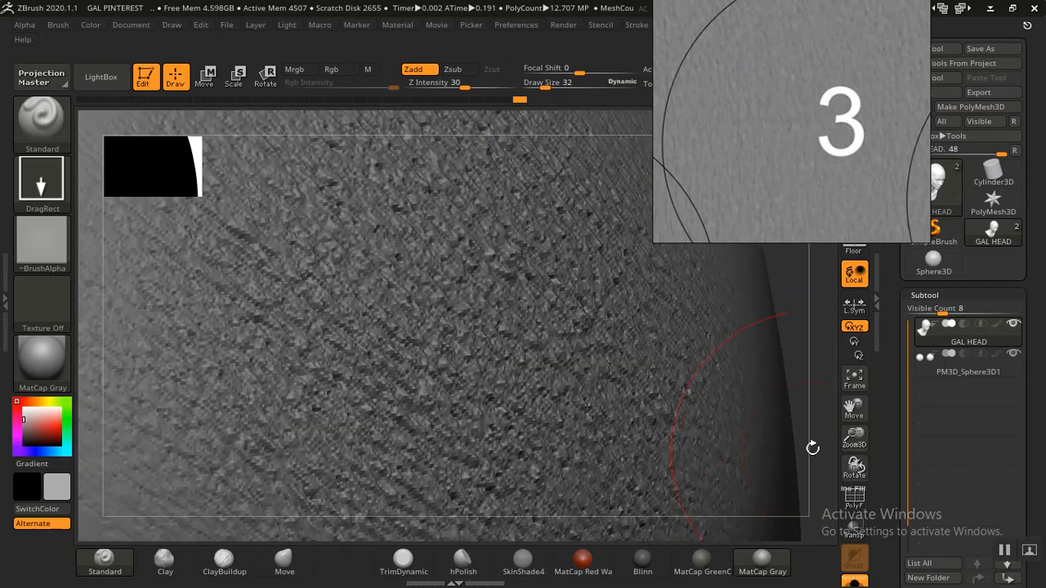
key("ctrl")
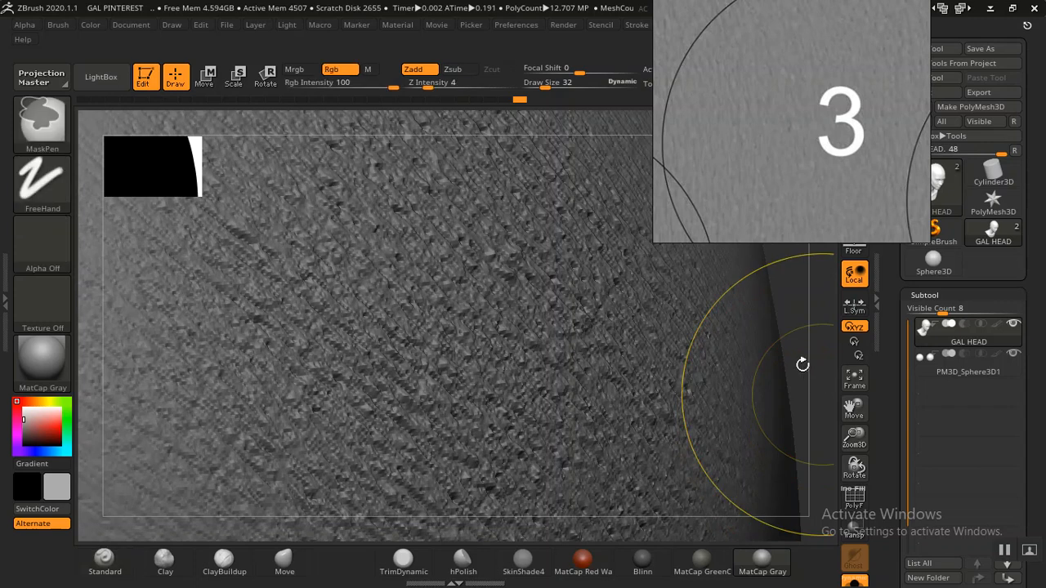
- Undo the last skin stamp on the upper forehead and examine area 3 on the other numbered reference map
key("ctrl+z")
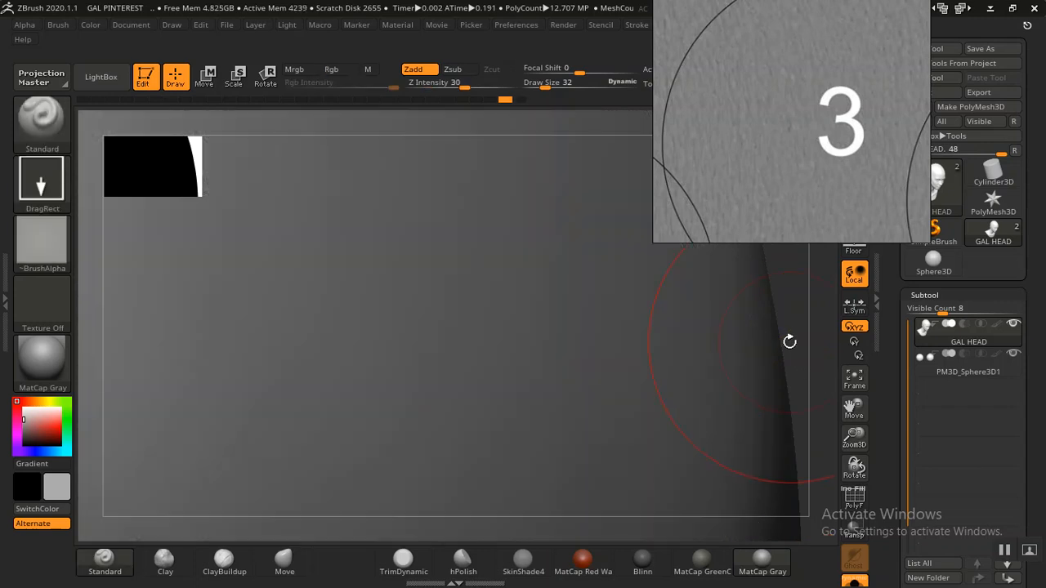
left_click_drag(789, 342, 717, 253, "alt")
left_click_drag(652, 351, 648, 343)
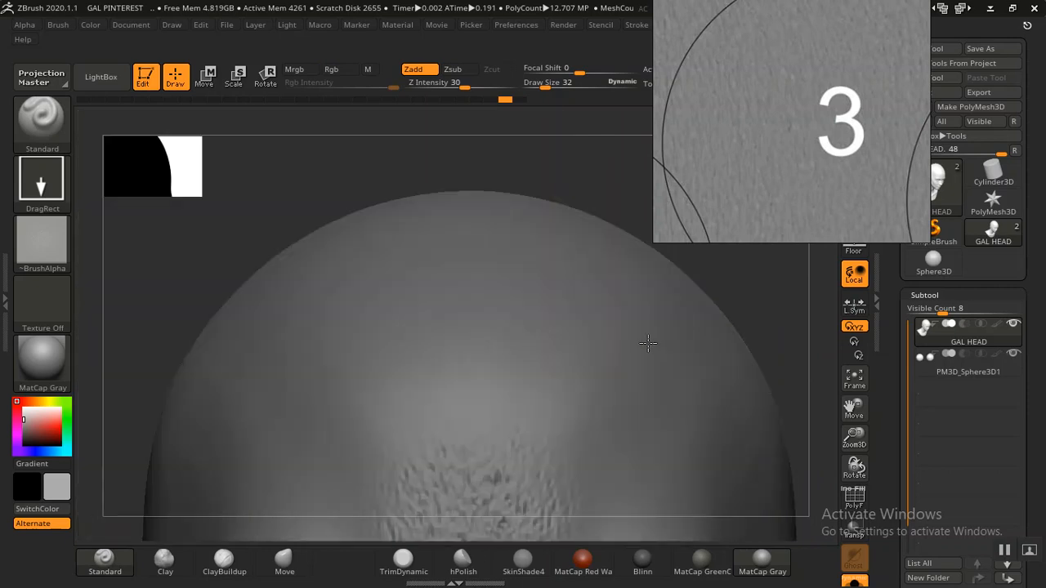
scroll(782, 142, "down", 5)
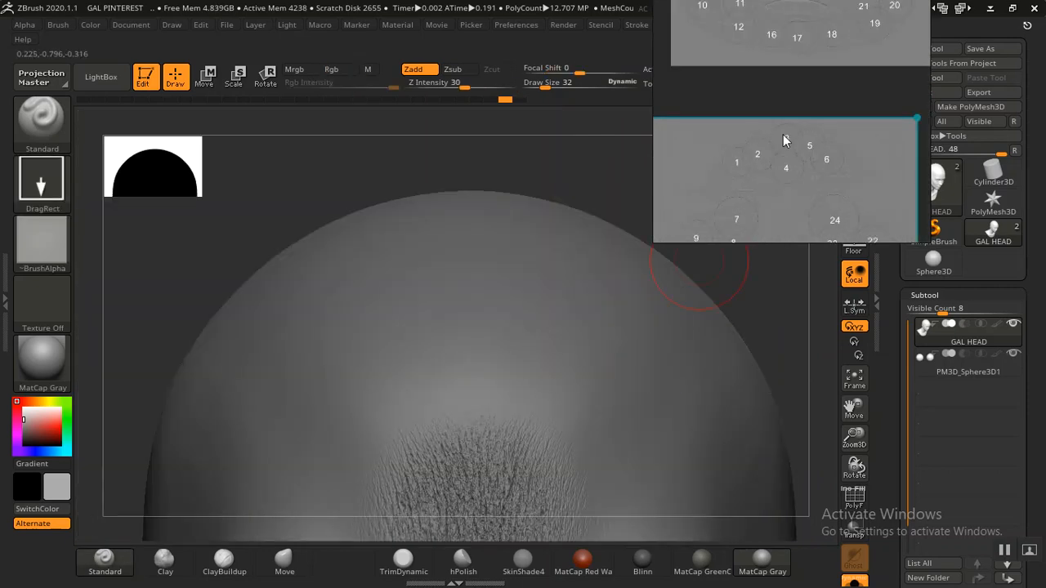
scroll(782, 142, "up", 5)
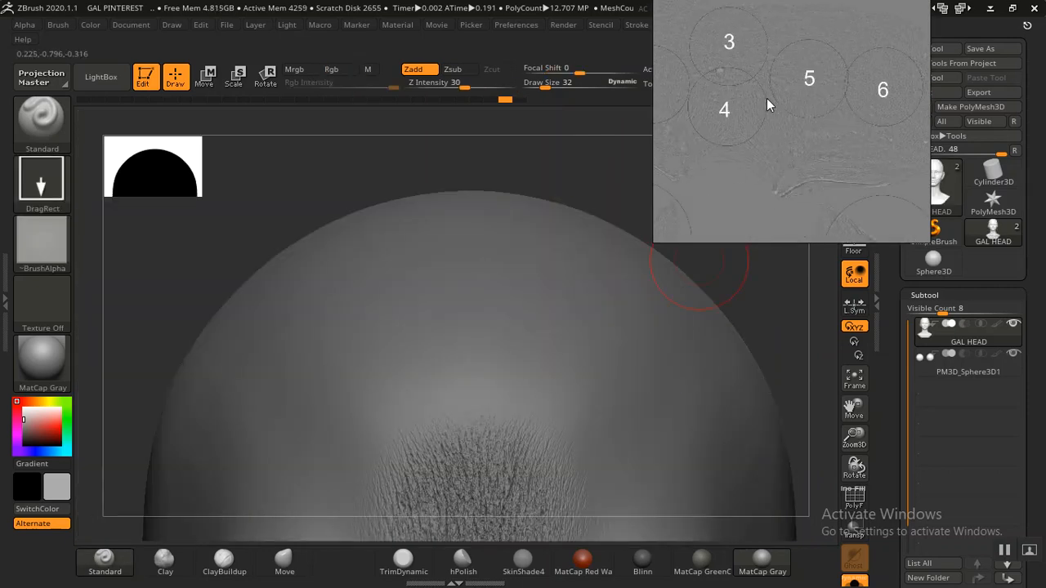
scroll(821, 150, "up", 3)
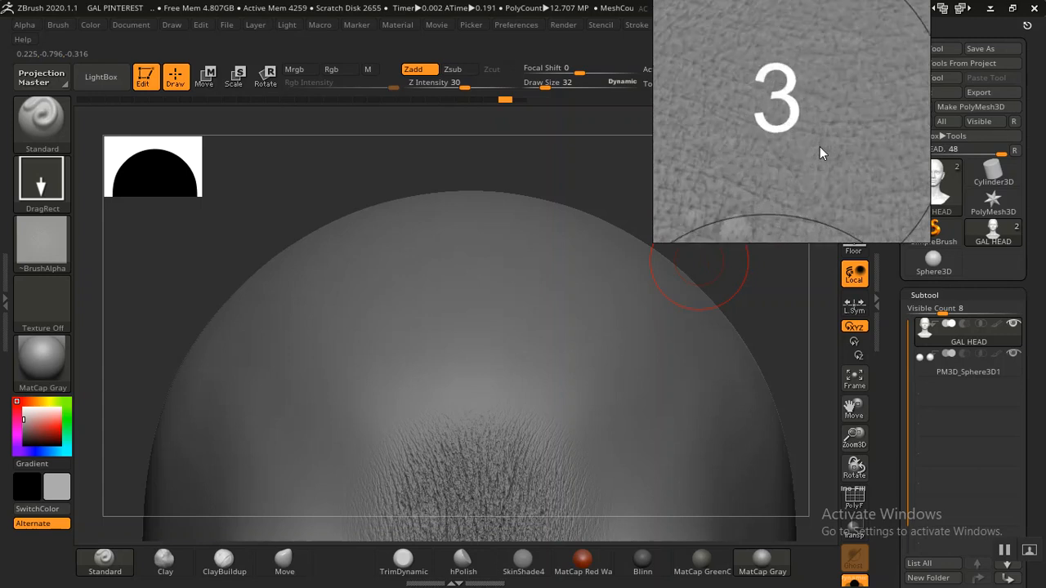
scroll(818, 147, "down", 1)
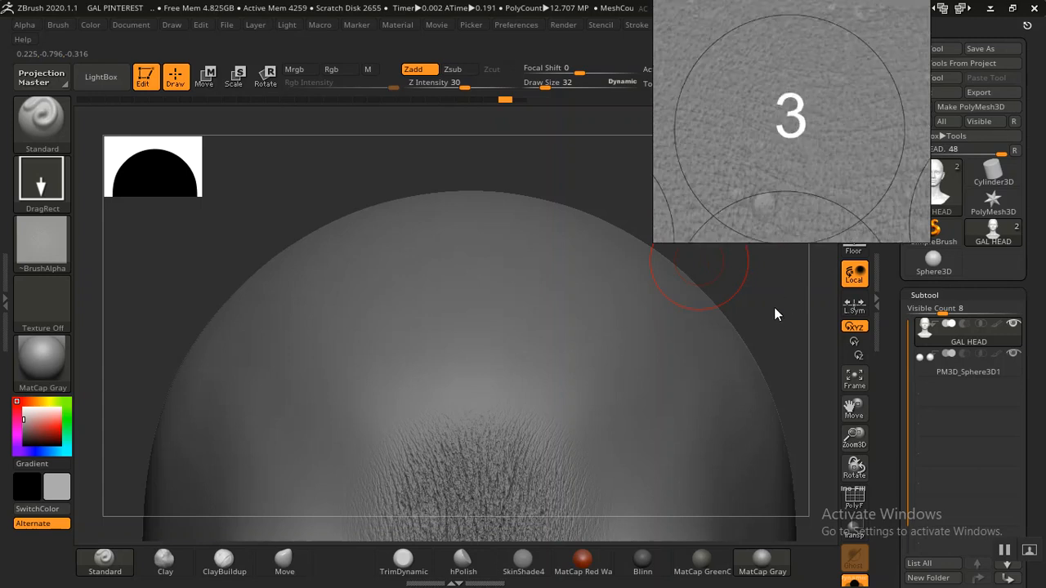
- Load the skin alpha 03.psd from the femaleFace_20s_09 folder as the brush alpha
left_click_drag(774, 307, 392, 304)
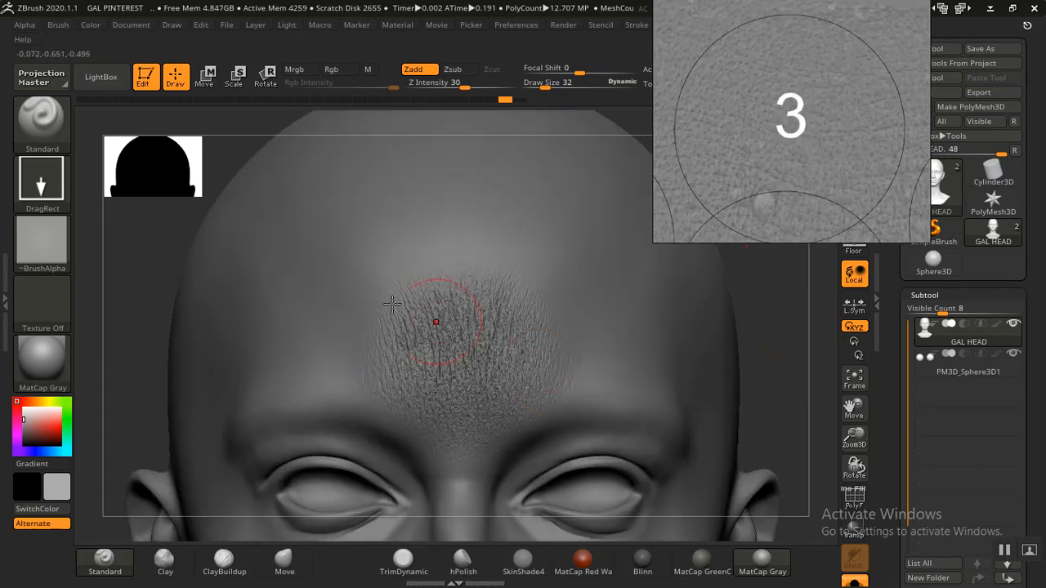
left_click(100, 77)
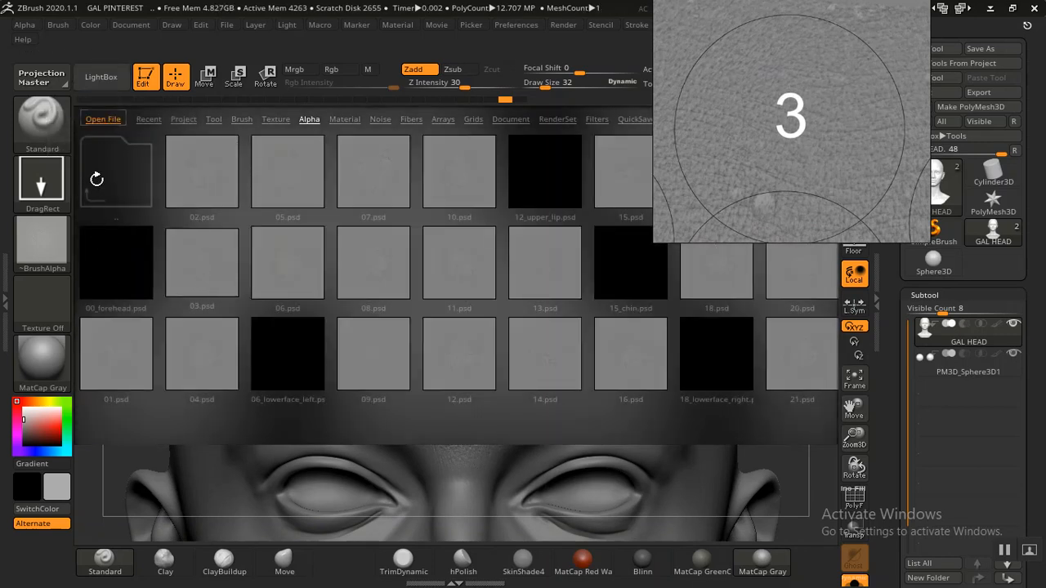
left_click(96, 175)
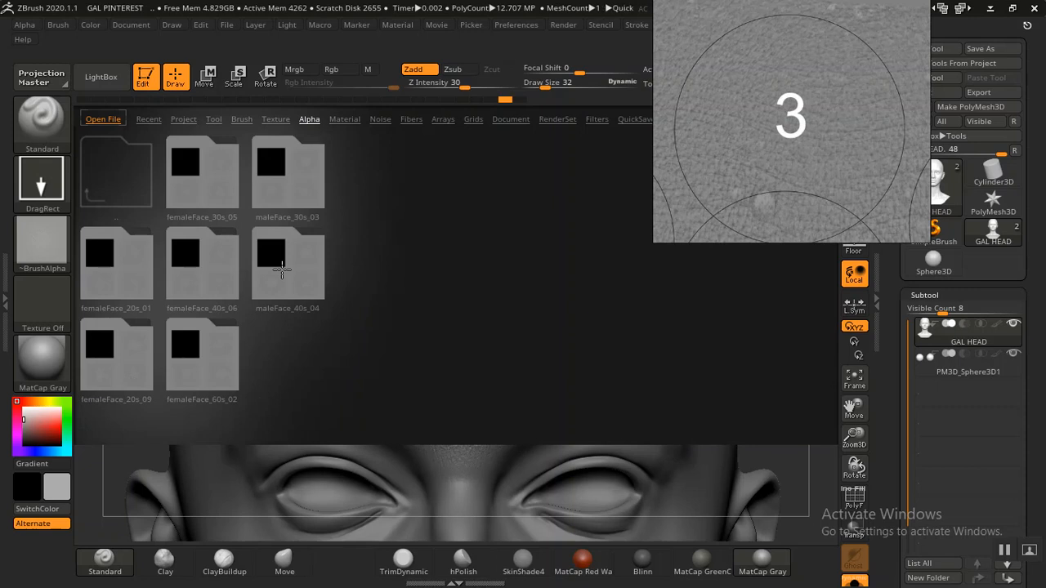
left_click(127, 355)
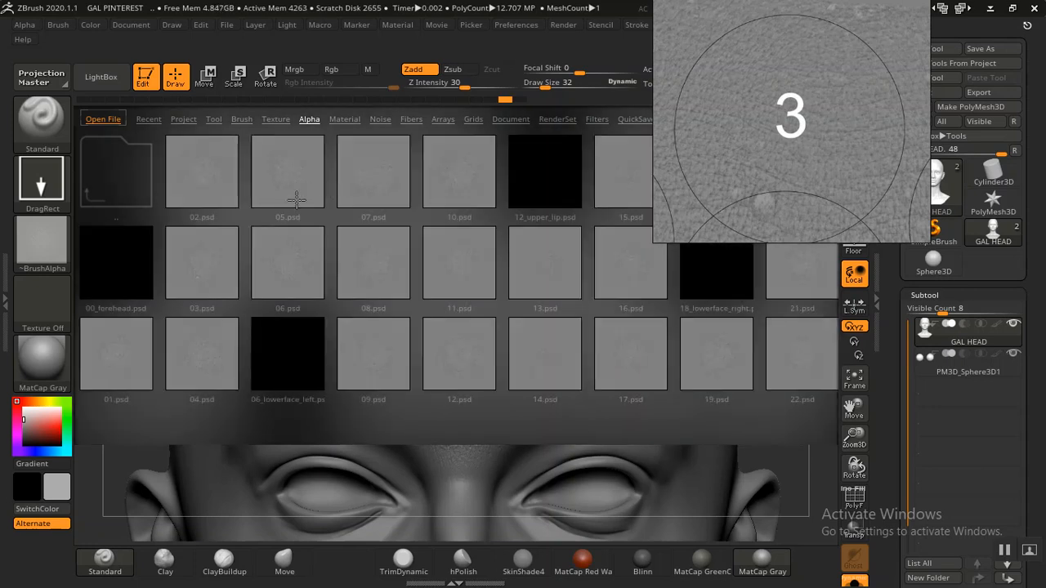
left_click(199, 256)
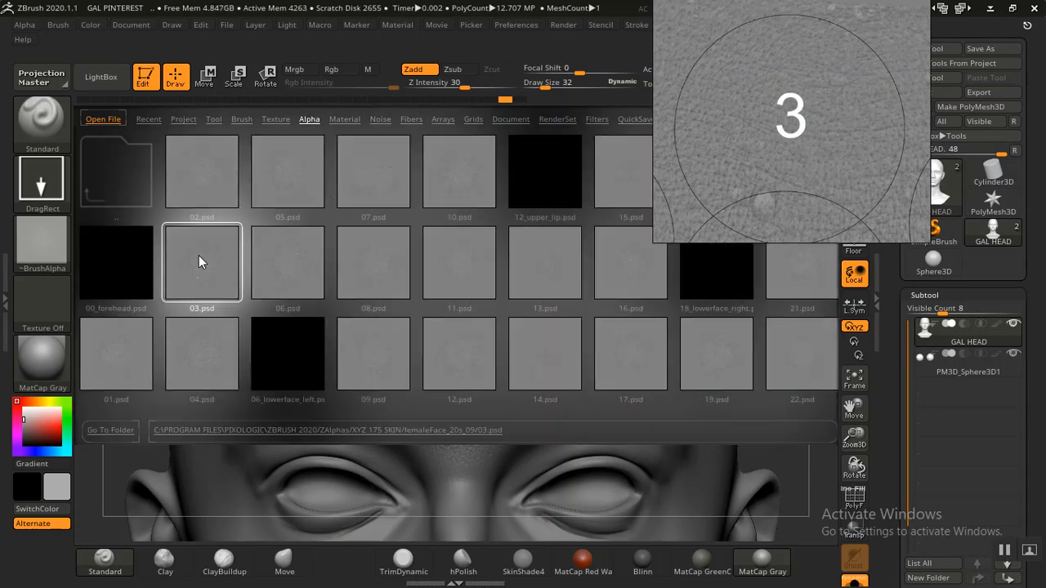
double_click(198, 257)
left_click(101, 77)
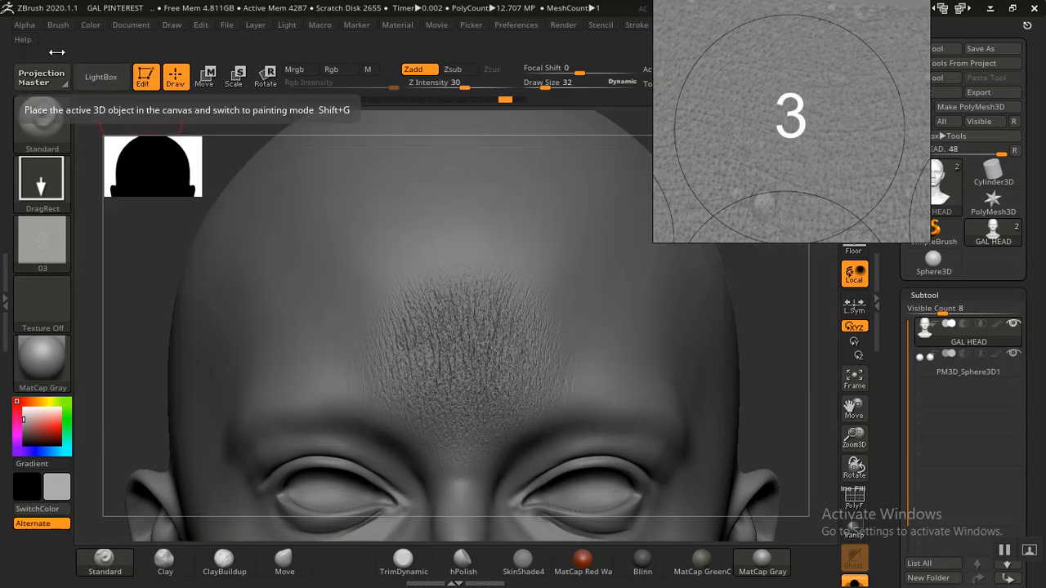
- Open the Modify settings of alpha 03
left_click(29, 25)
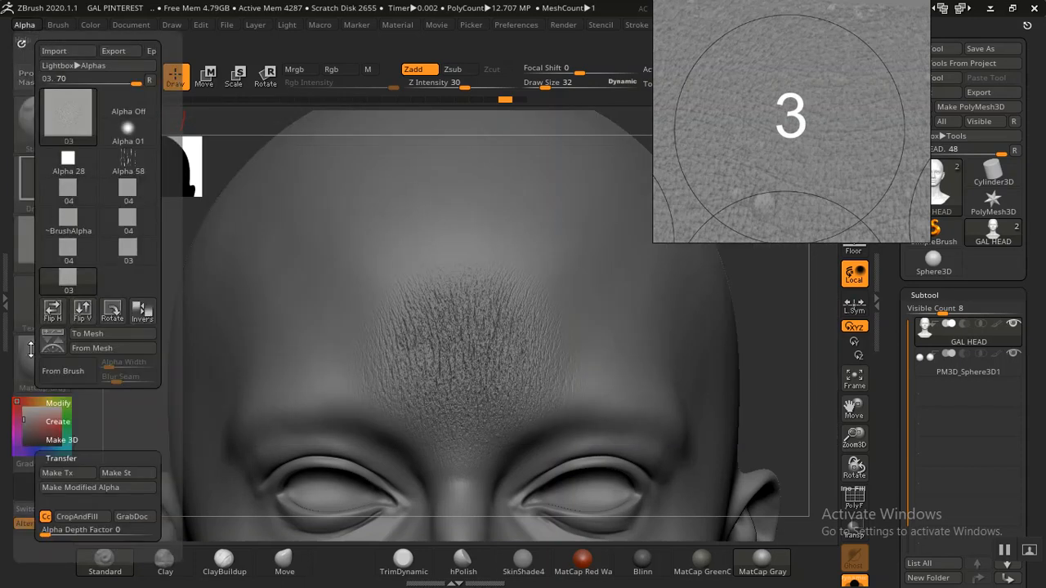
left_click_drag(30, 349, 60, 187)
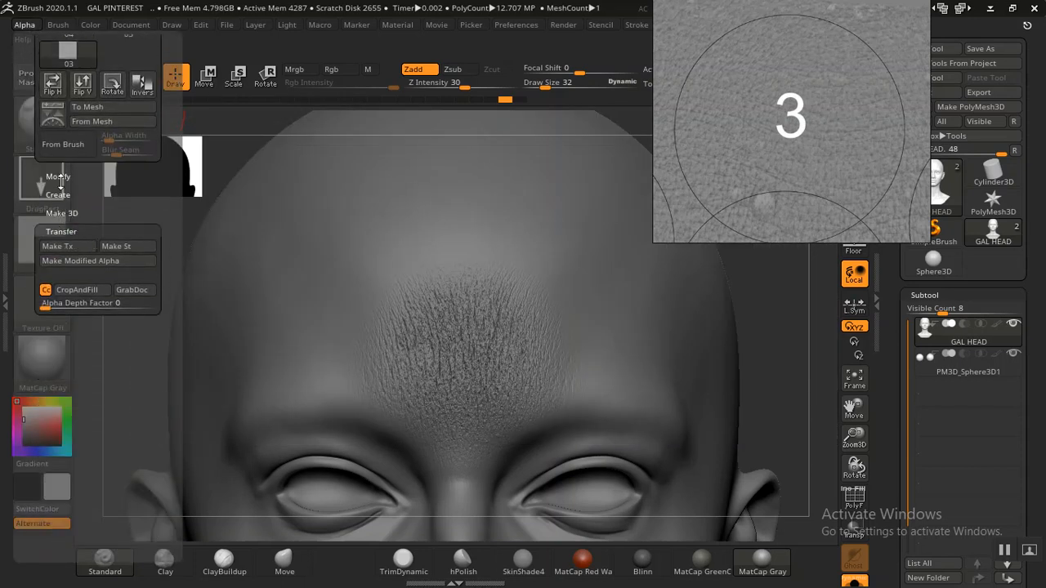
left_click(58, 177)
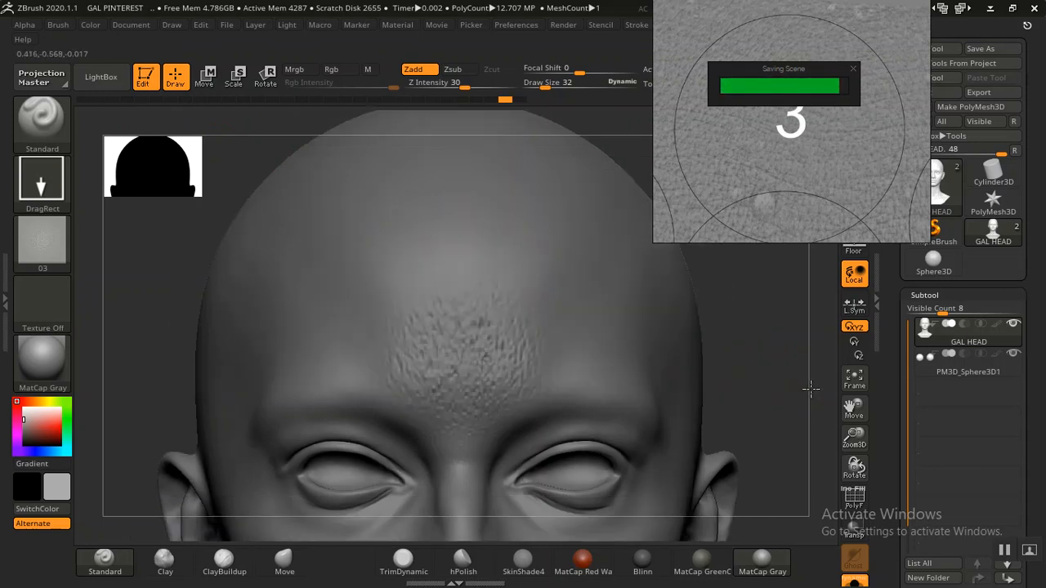
- Try stamping alpha 03 on the upper forehead's centre line above the existing patch, and undo the stamp
left_click_drag(811, 389, 540, 337, "alt")
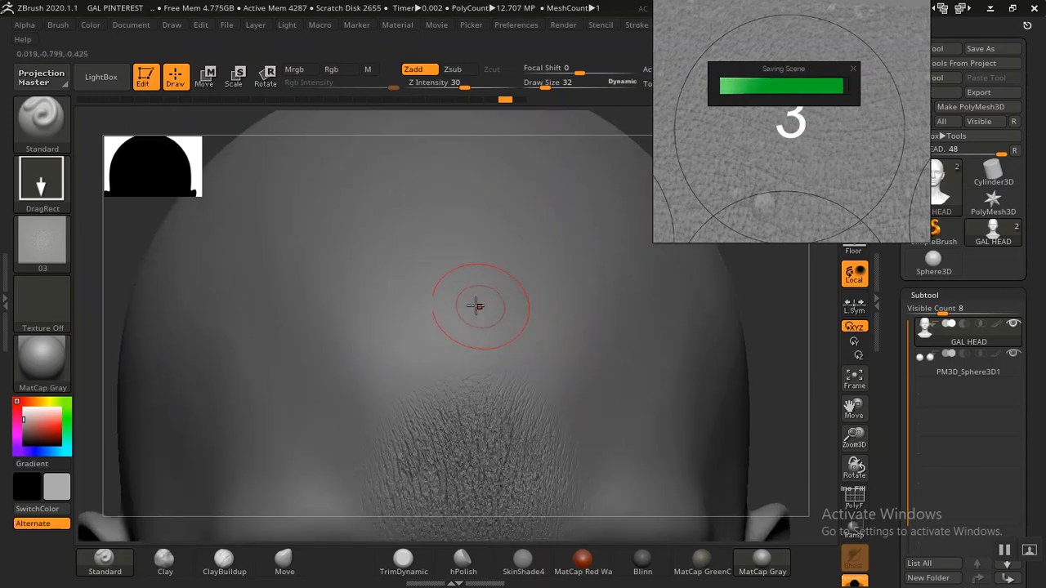
left_click_drag(458, 284, 508, 484)
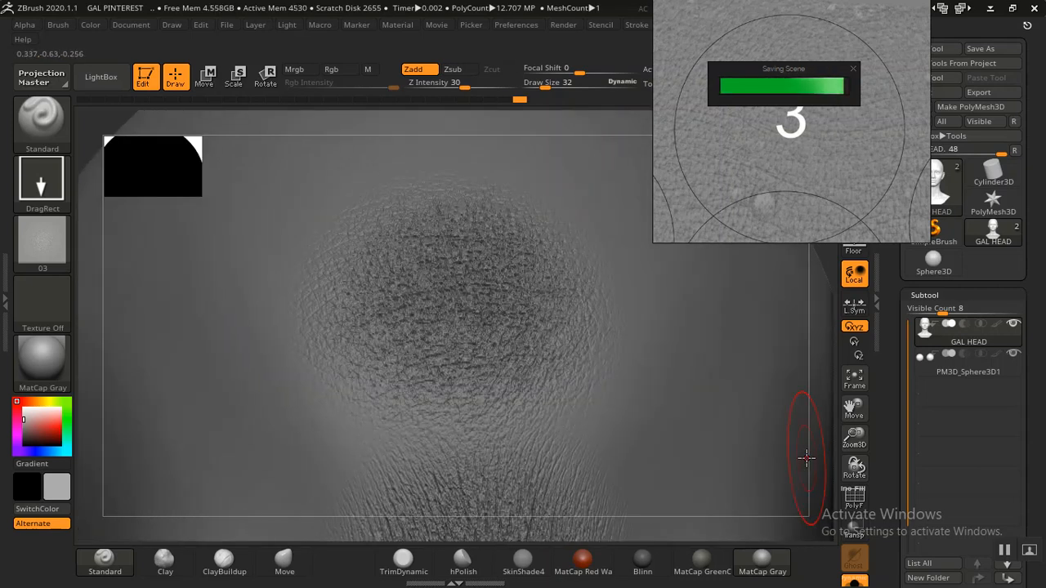
key("ctrl")
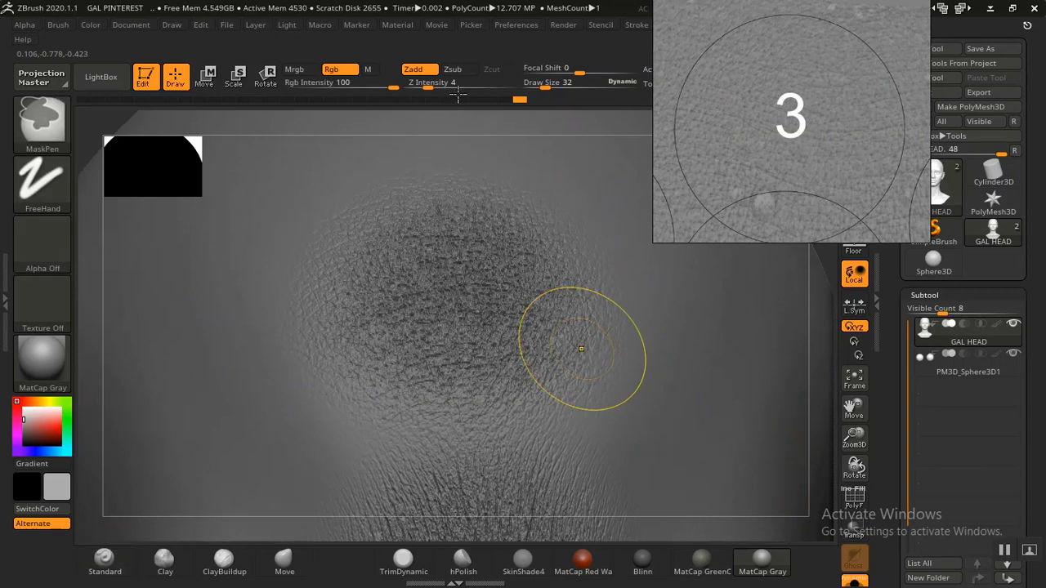
key("ctrl+z")
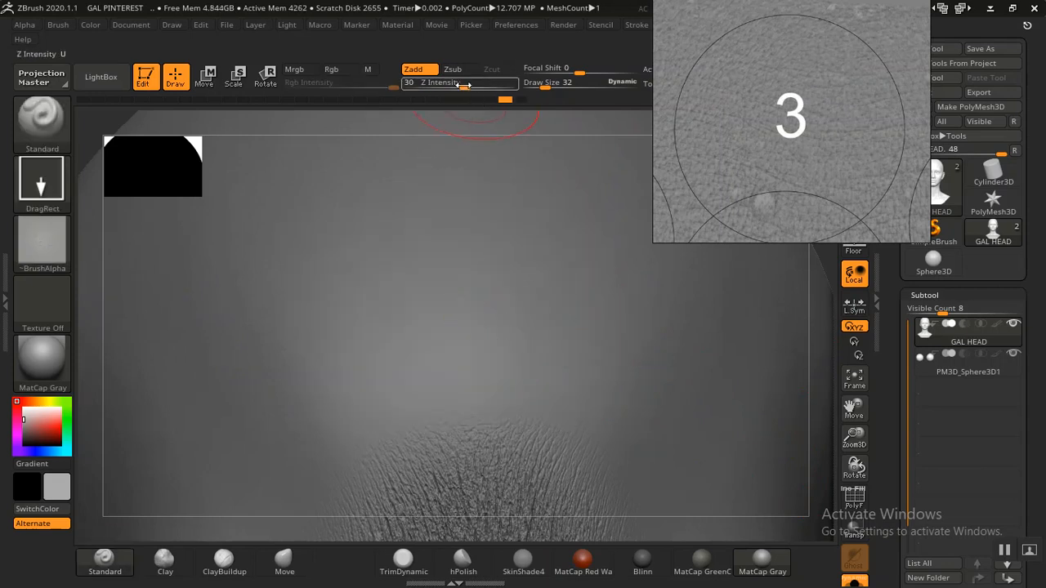
- Set Z Intensity to 17, try stamping alpha 03 above the existing forehead patch, and undo the stamp
left_click_drag(464, 86, 456, 85)
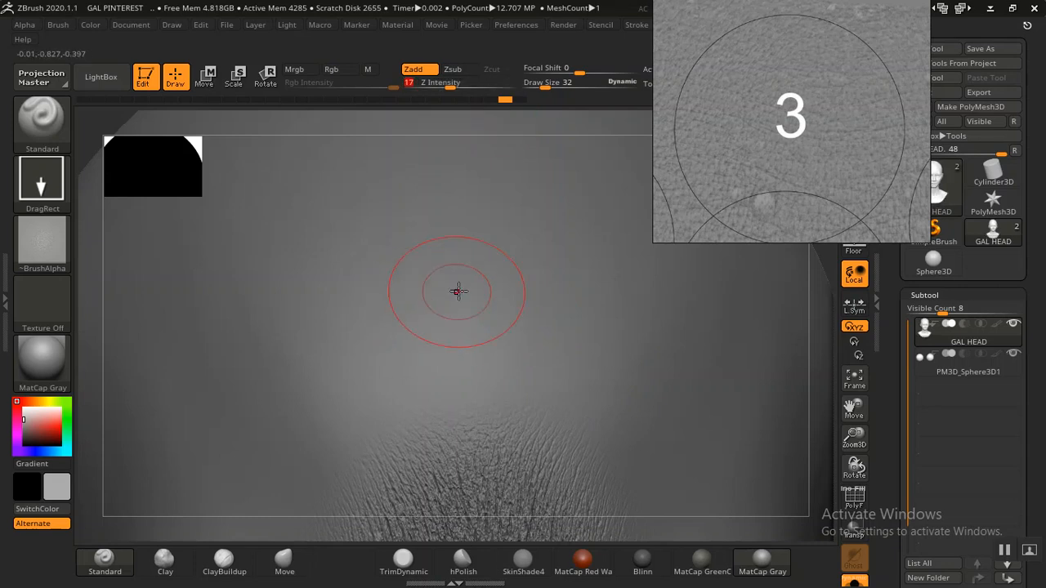
mouse_move(470, 458)
left_mouse_down()
mouse_move(478, 525)
mouse_move(523, 582)
left_mouse_up()
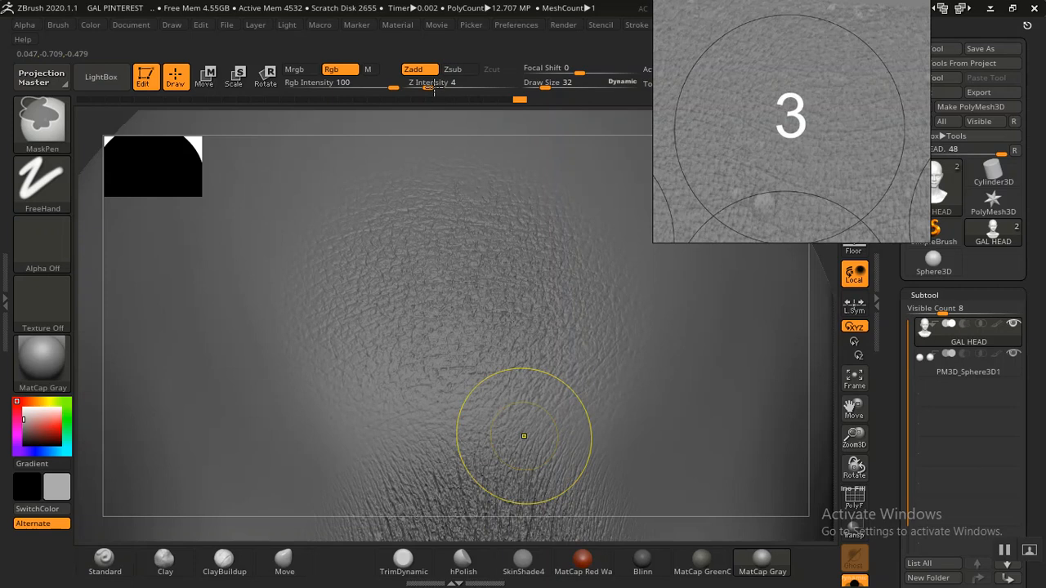
key("ctrl+z")
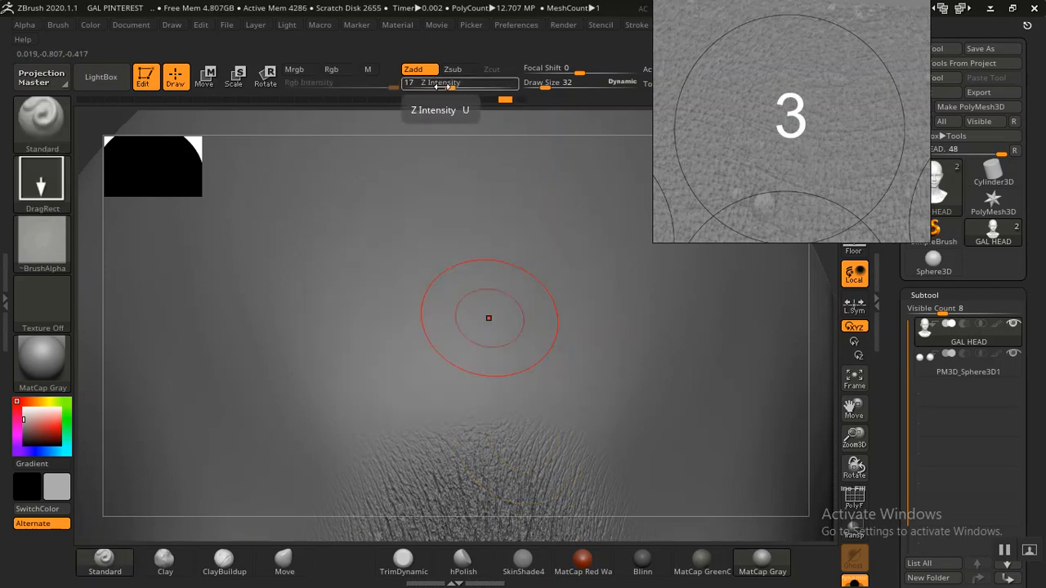
- Set Z Intensity to 20 and stamp alpha 03 on the upper forehead, overlapping the top of the existing patch
left_click_drag(441, 86, 454, 88)
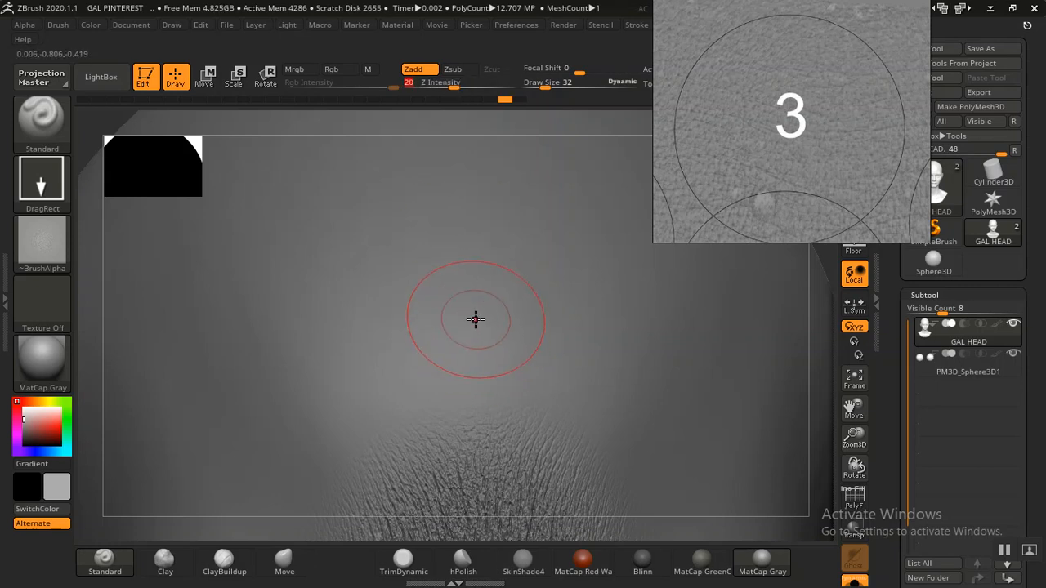
mouse_move(476, 319)
left_mouse_down()
mouse_move(495, 542)
mouse_move(513, 582)
mouse_move(547, 583)
left_mouse_up()
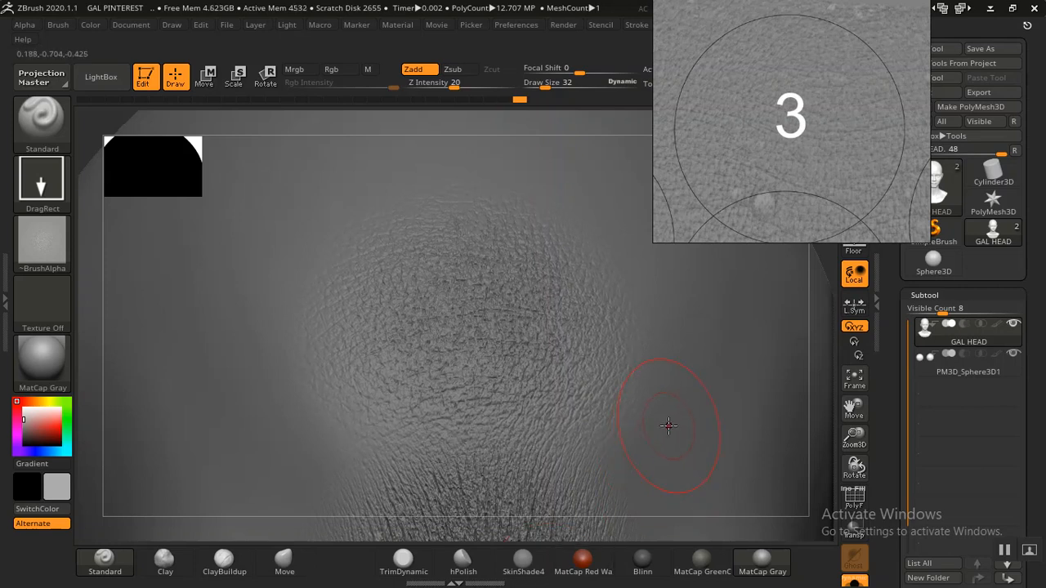
- Examine both forehead skin patches and their overlap from the full bust, the front and oblique close-up angles
key("f")
mouse_move(672, 370)
left_mouse_down("shift")
mouse_move(661, 351)
mouse_move(671, 360)
left_mouse_up("shift")
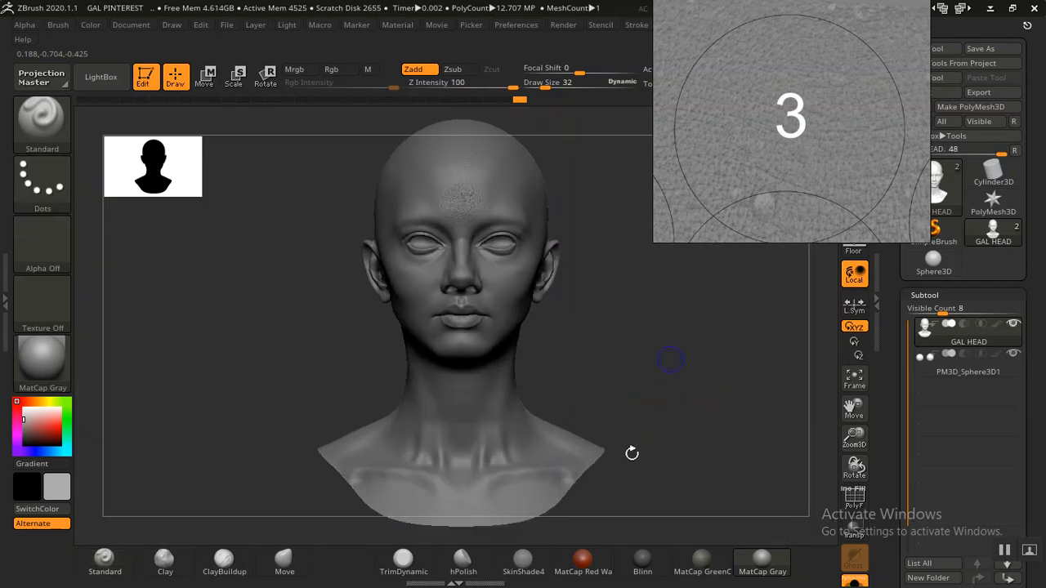
mouse_move(637, 222)
left_mouse_down("alt")
mouse_move(635, 354)
mouse_move(682, 498)
mouse_move(775, 332)
left_mouse_up("alt")
left_click_drag(741, 510, 782, 346, "alt")
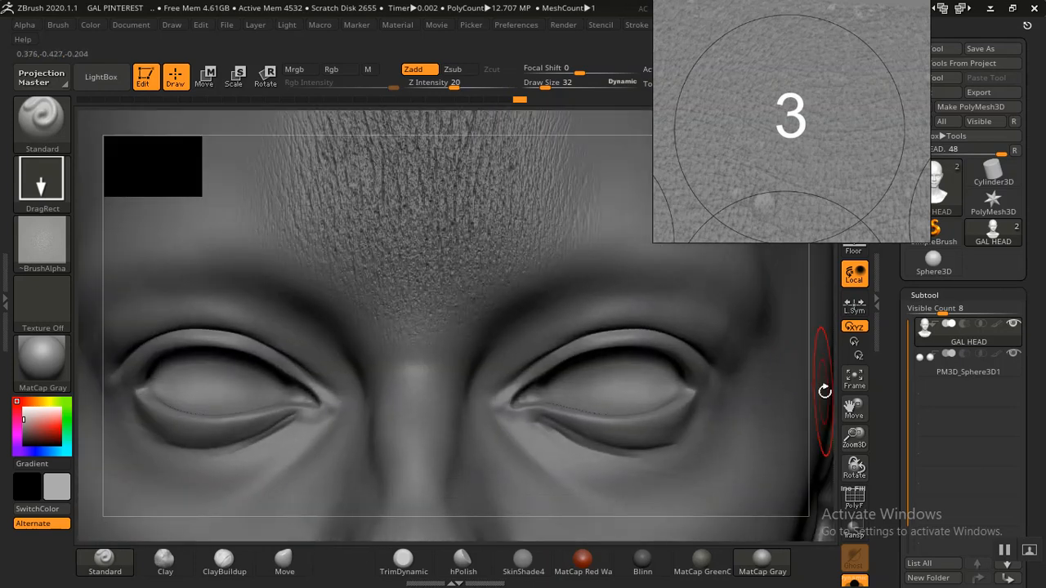
left_click_drag(855, 438, 775, 318)
mouse_move(760, 356)
left_mouse_down("alt")
mouse_move(752, 406)
mouse_move(756, 343)
left_mouse_up("alt")
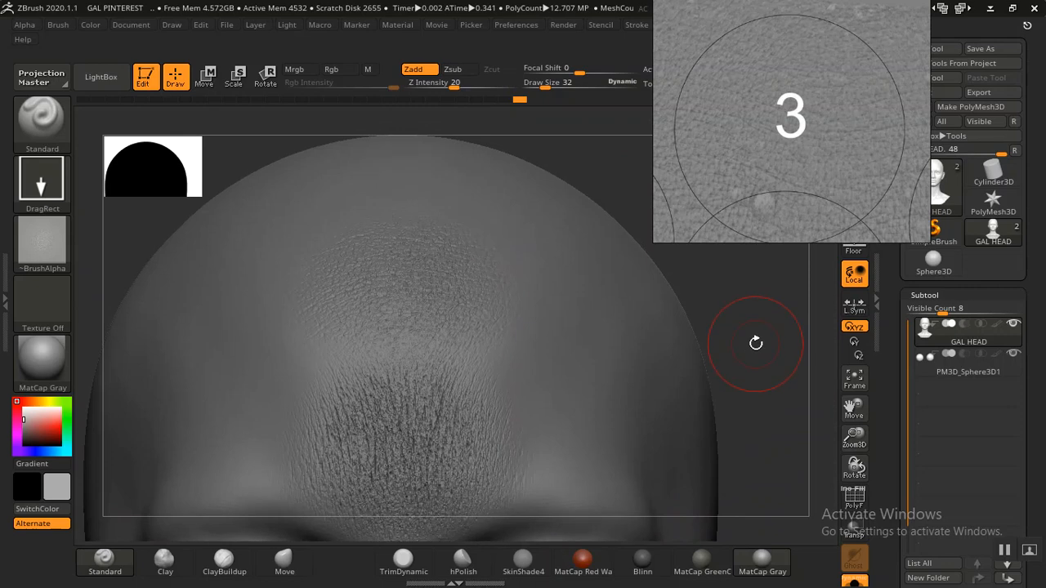
left_click_drag(765, 402, 793, 310)
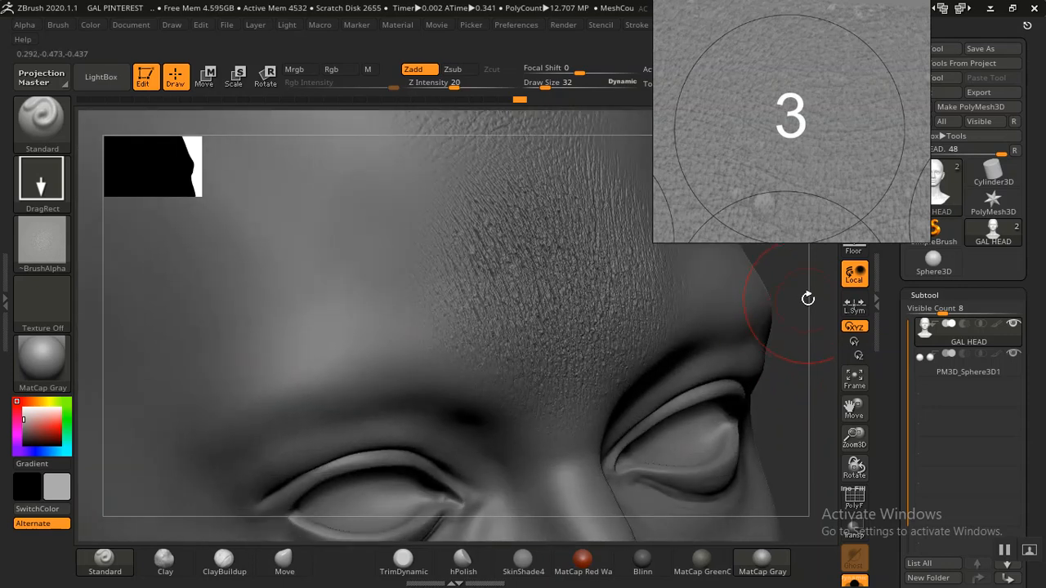
left_click_drag(725, 448, 740, 373)
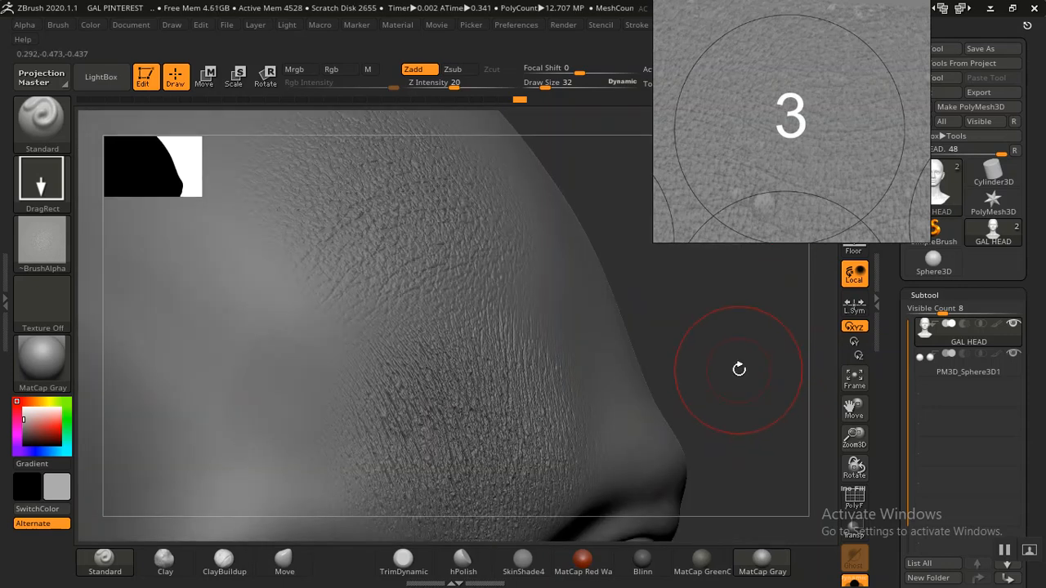
left_click_drag(728, 337, 754, 319)
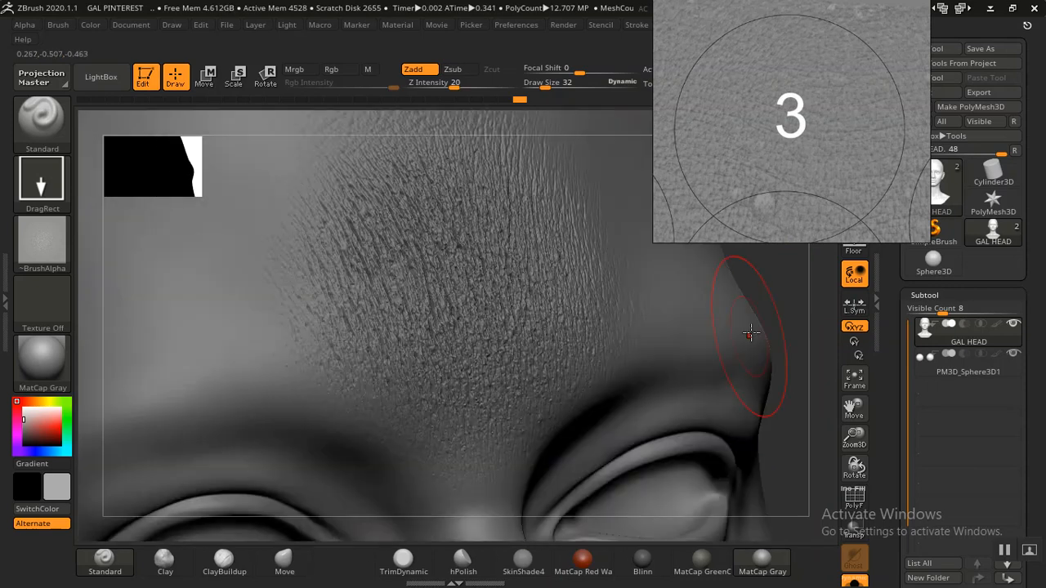
left_click_drag(779, 368, 770, 396)
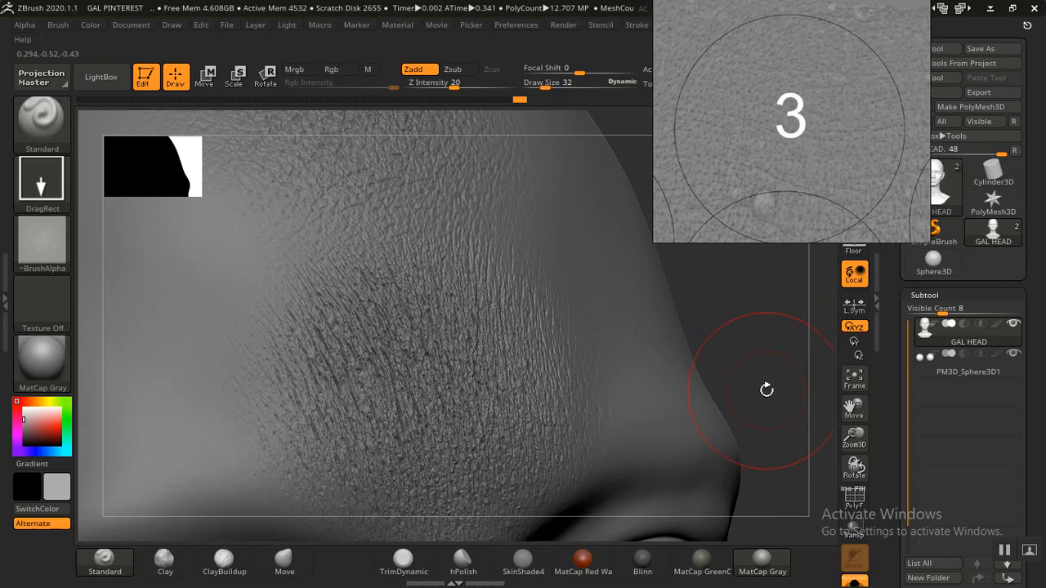
left_click_drag(764, 318, 761, 367)
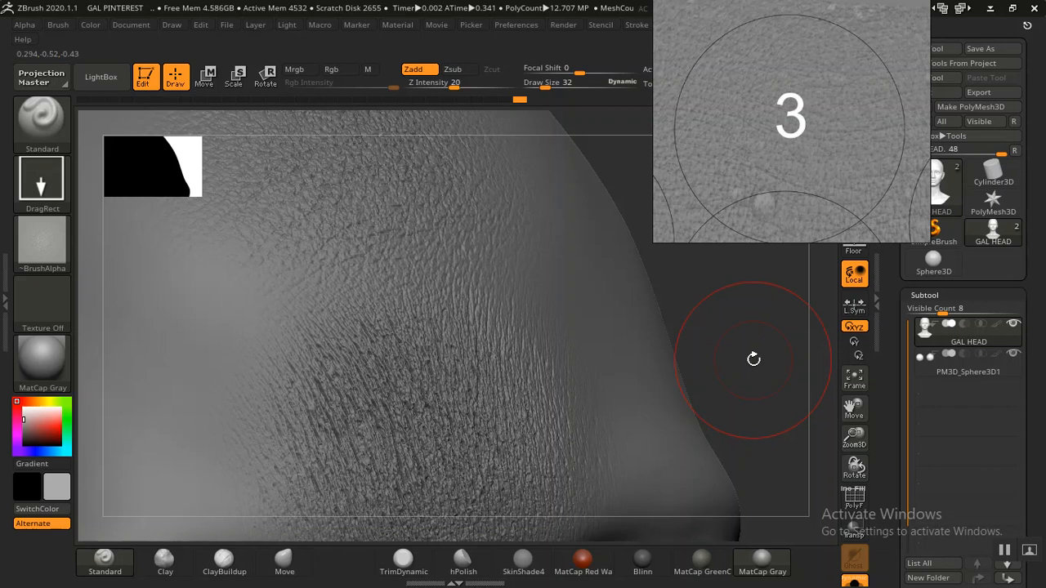
mouse_move(751, 356)
left_mouse_down()
mouse_move(746, 338)
mouse_move(752, 350)
left_mouse_up()
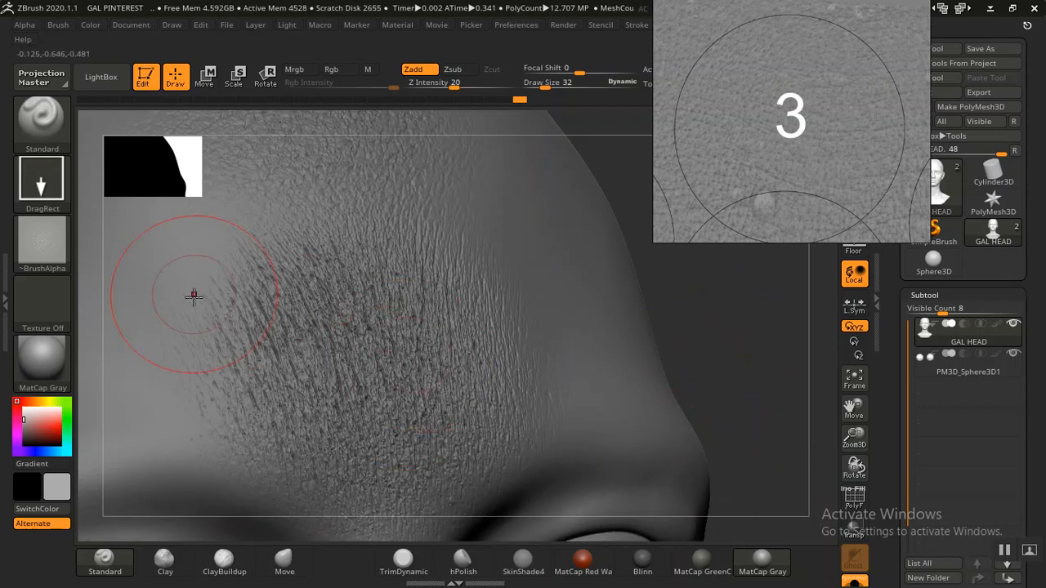
- Undo the skin stamps on the forehead, including the older patch between the brows
key("ctrl")
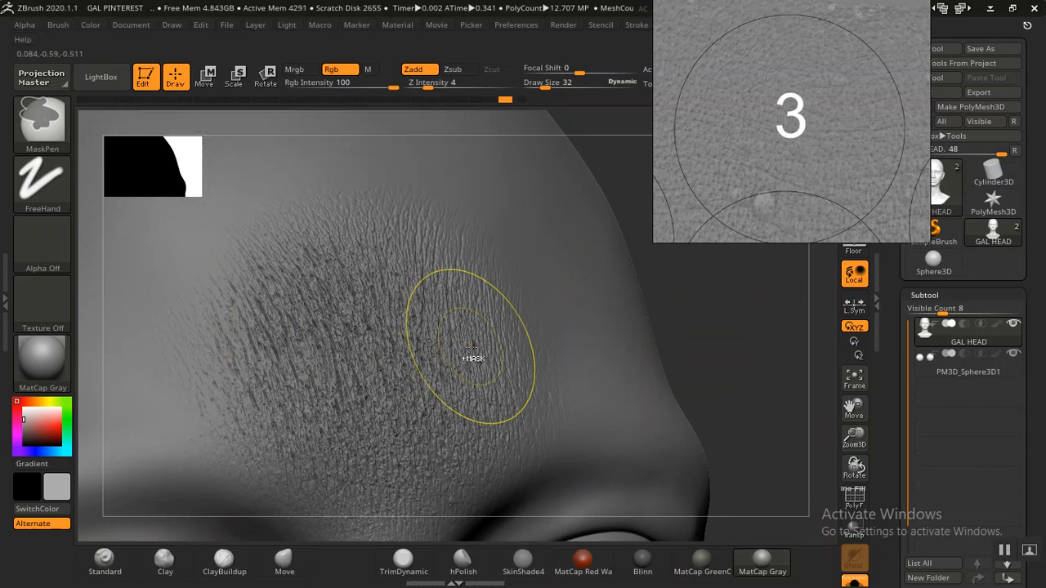
key("ctrl+z")
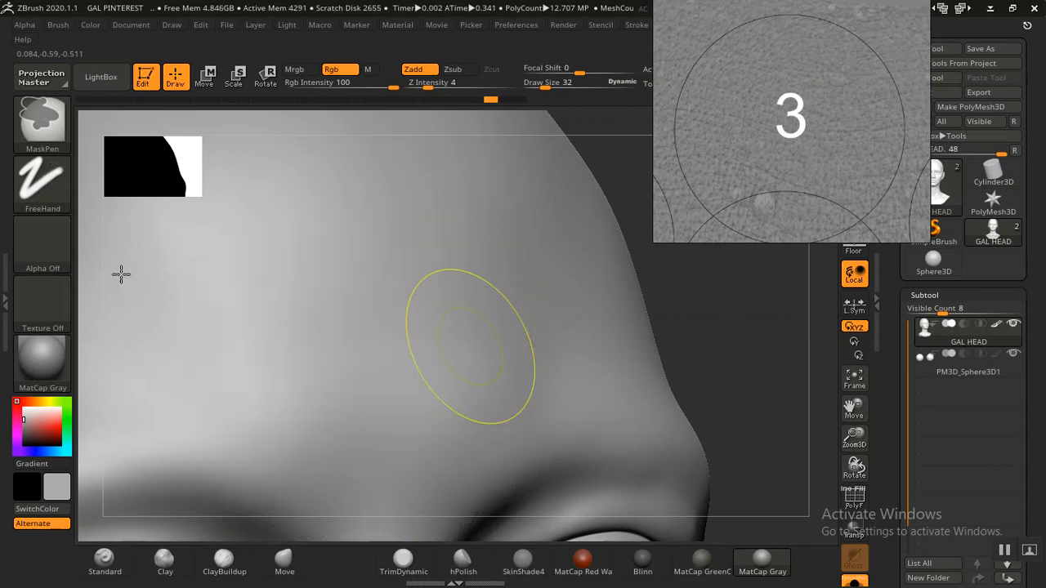
- Turn off polypaint on the GAL HEAD subtool and stamp alpha 04 on the lower forehead between the brows
left_click_drag(735, 287, 726, 292)
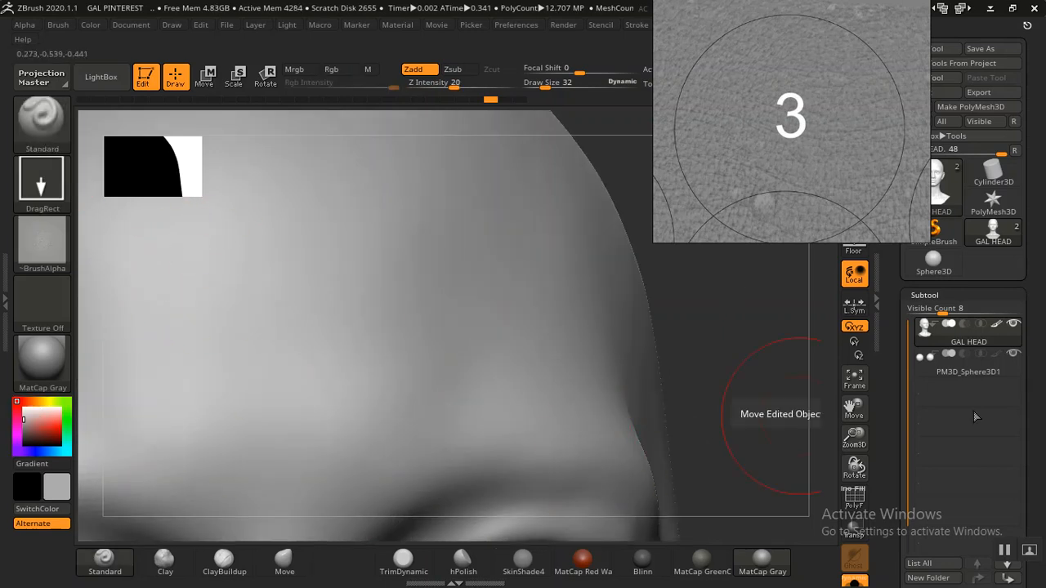
left_click(997, 324)
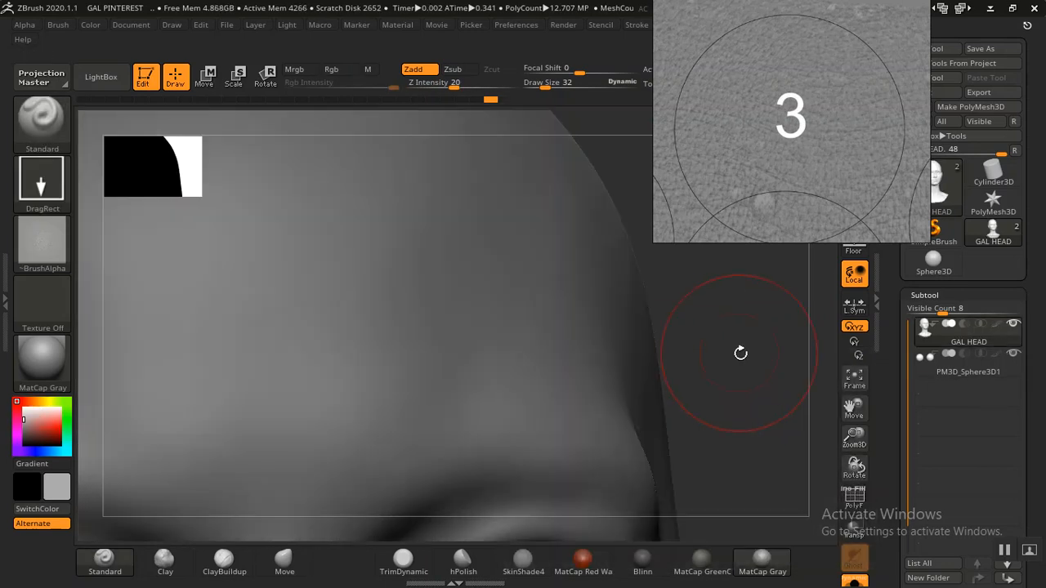
left_click(57, 235)
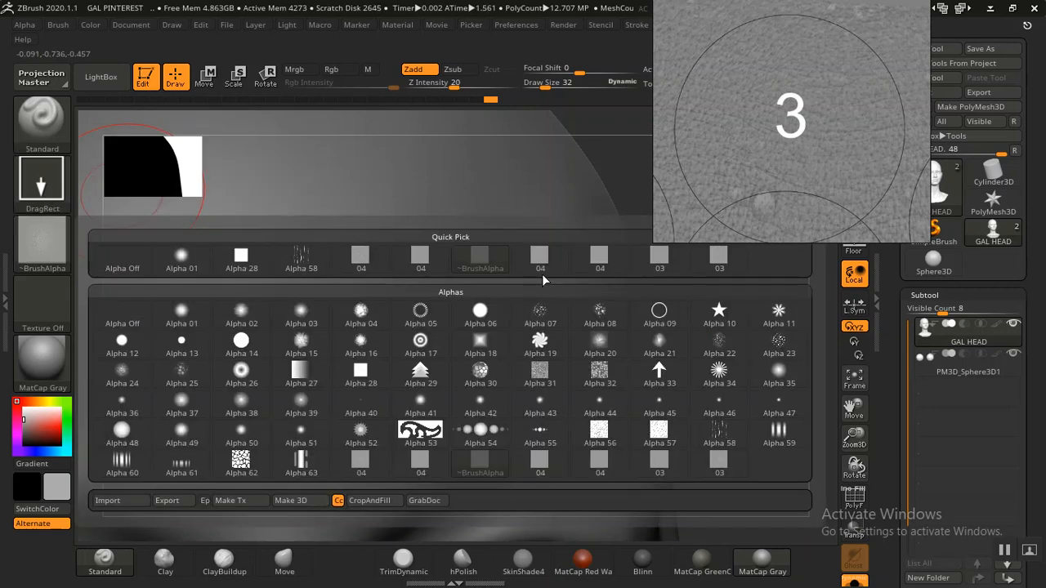
left_click(609, 272)
left_click_drag(760, 335, 785, 238)
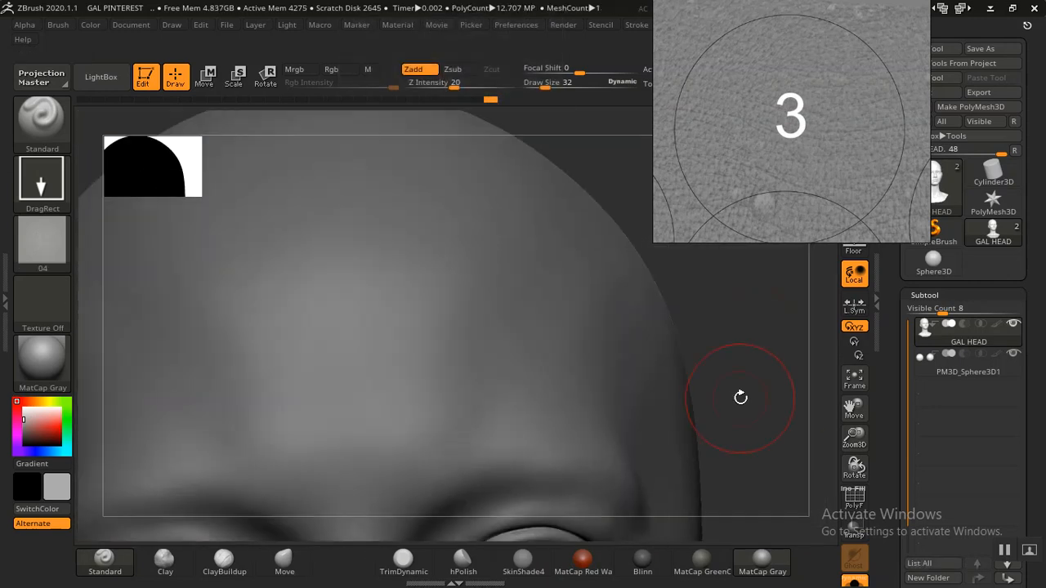
left_click_drag(740, 399, 837, 234, "alt")
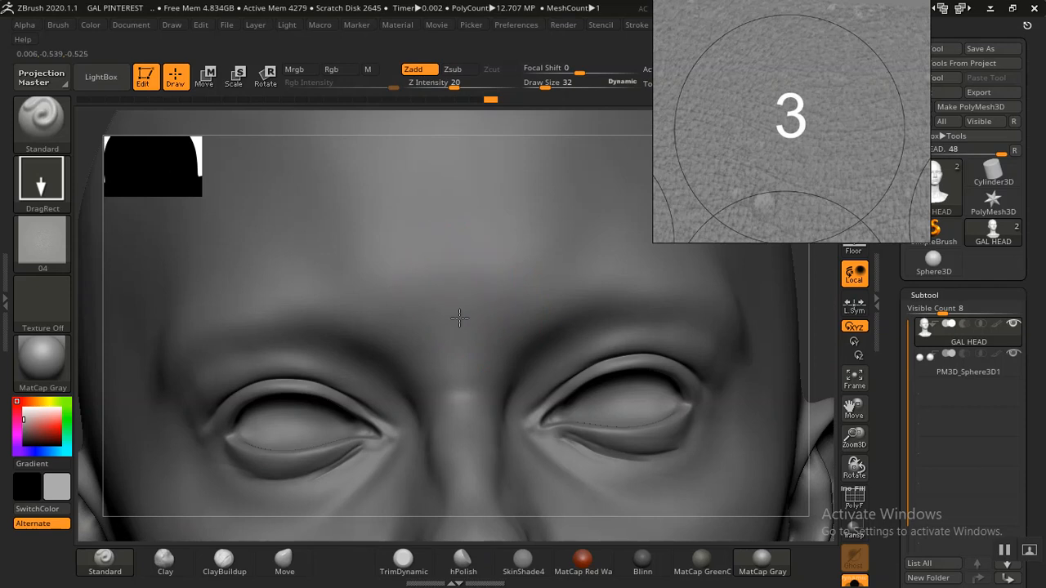
mouse_move(468, 365)
left_mouse_down()
mouse_move(526, 476)
mouse_move(484, 485)
mouse_move(445, 466)
mouse_move(458, 483)
left_mouse_up()
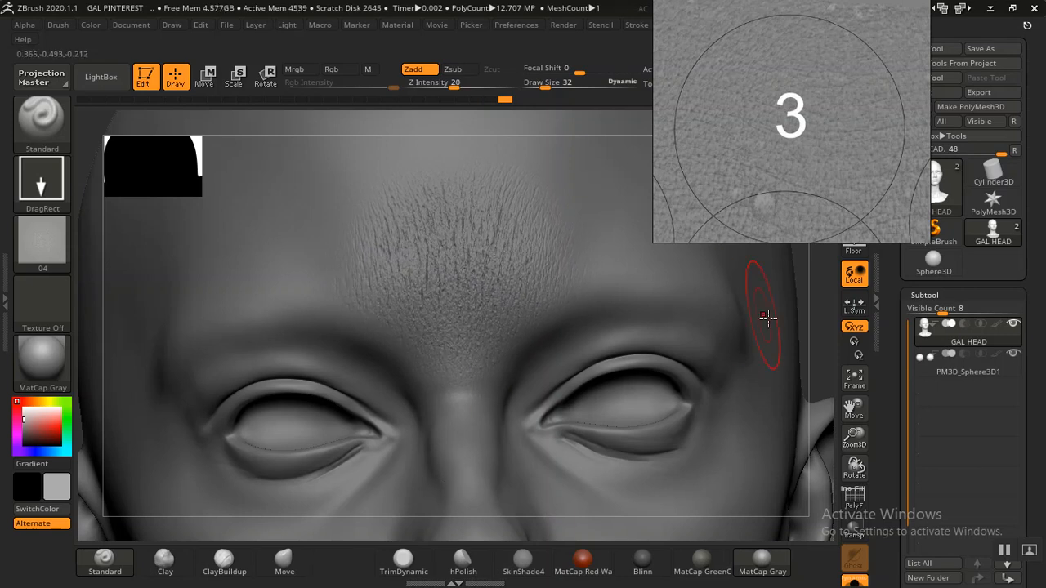
left_click_drag(813, 331, 818, 476)
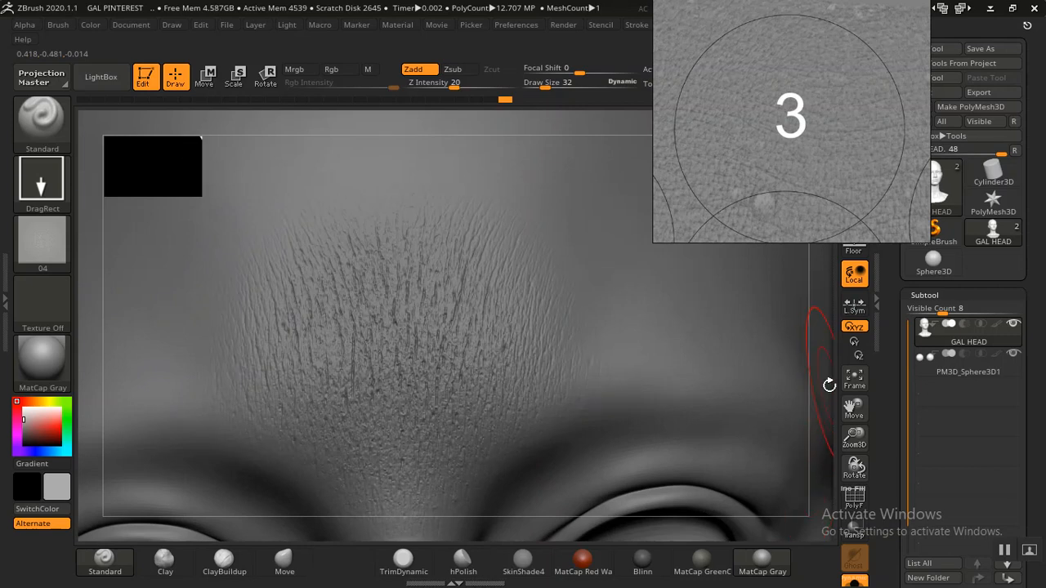
left_click_drag(850, 441, 850, 474)
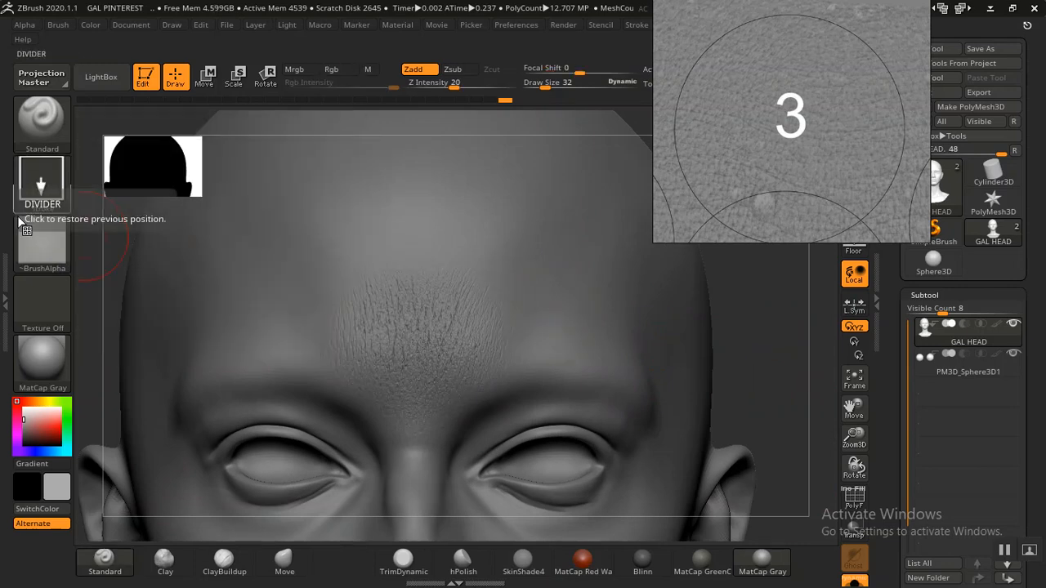
- Select alpha 03 and try stamping it on the upper forehead, overlapping the top of the brow patch
left_click(31, 229)
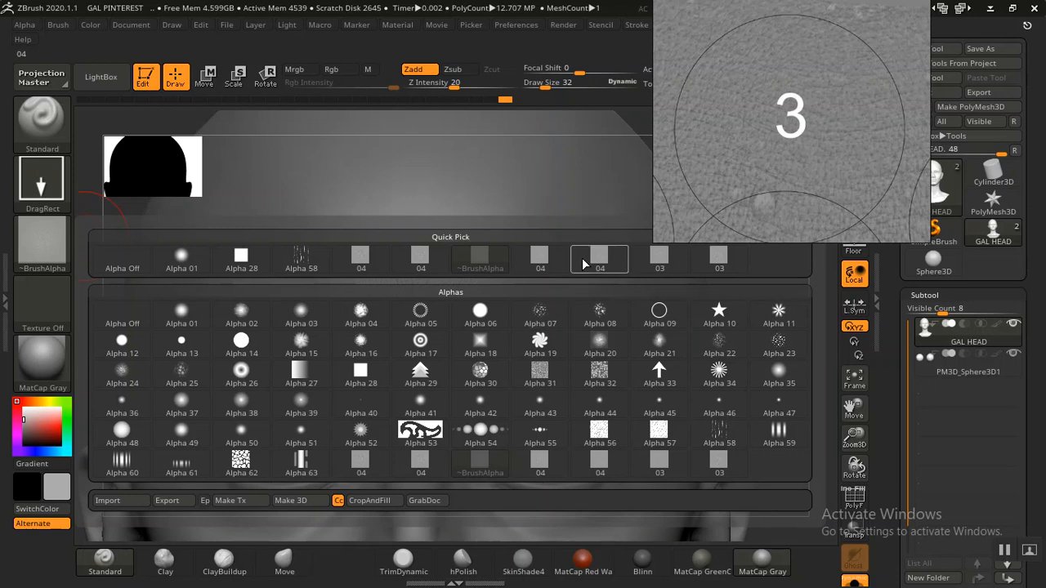
left_click(659, 263)
left_click_drag(781, 374, 439, 245)
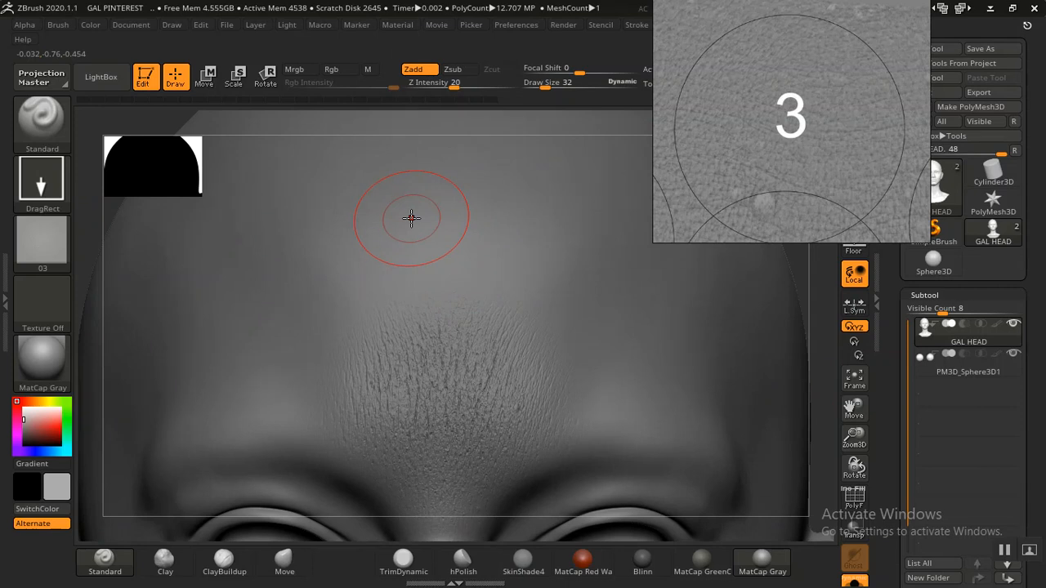
left_click_drag(411, 217, 428, 270)
mouse_move(441, 374)
left_mouse_down()
mouse_move(461, 447)
mouse_move(613, 429)
left_mouse_up()
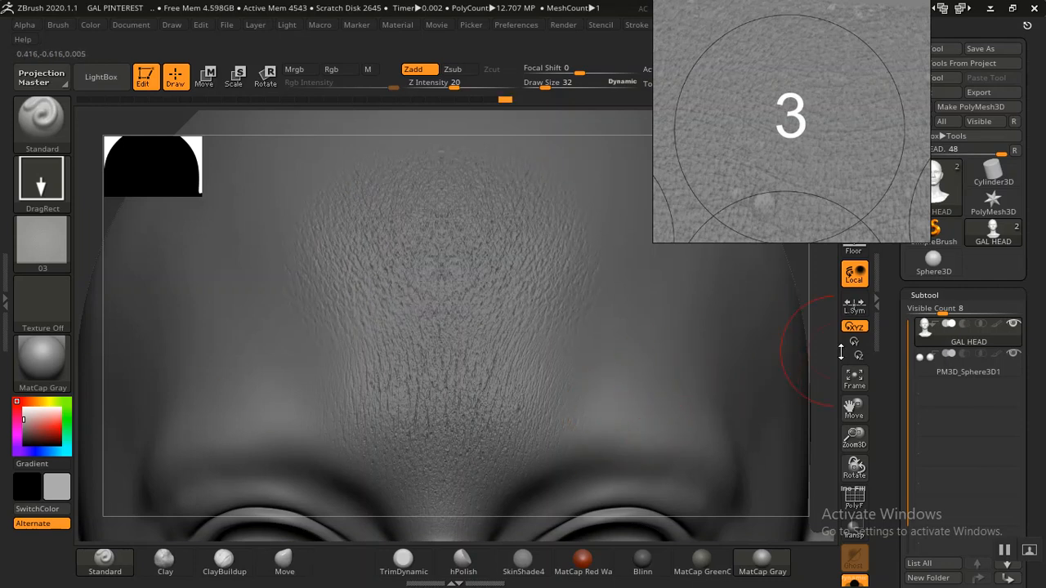
left_click_drag(820, 313, 816, 377)
mouse_move(678, 290)
left_mouse_down()
mouse_move(692, 381)
mouse_move(661, 308)
mouse_move(729, 344)
mouse_move(765, 414)
mouse_move(733, 462)
left_mouse_up()
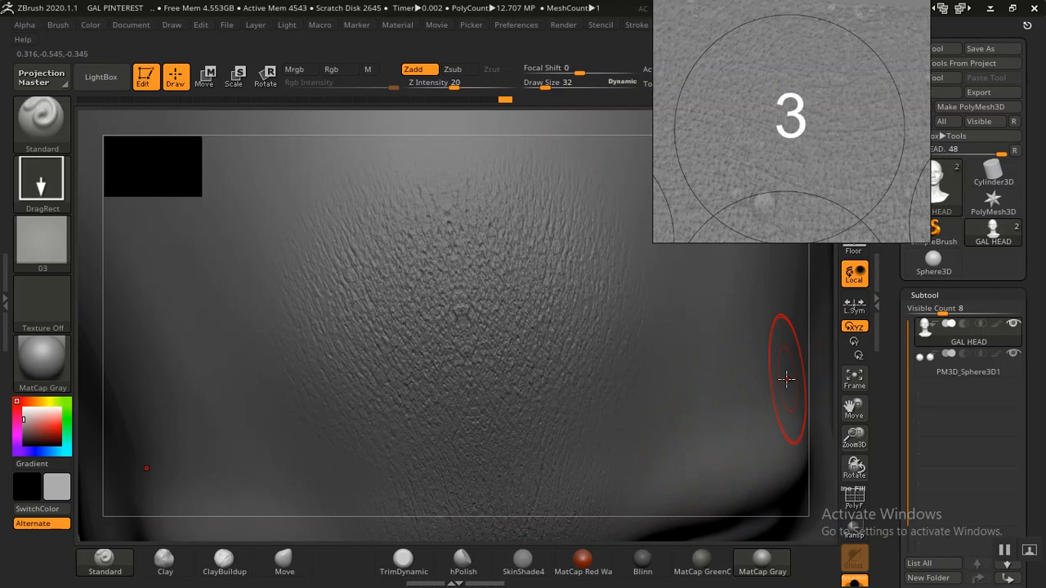
- Undo the alpha 03 stamp and restamp it on the upper forehead with its grain running horizontally
key("ctrl")
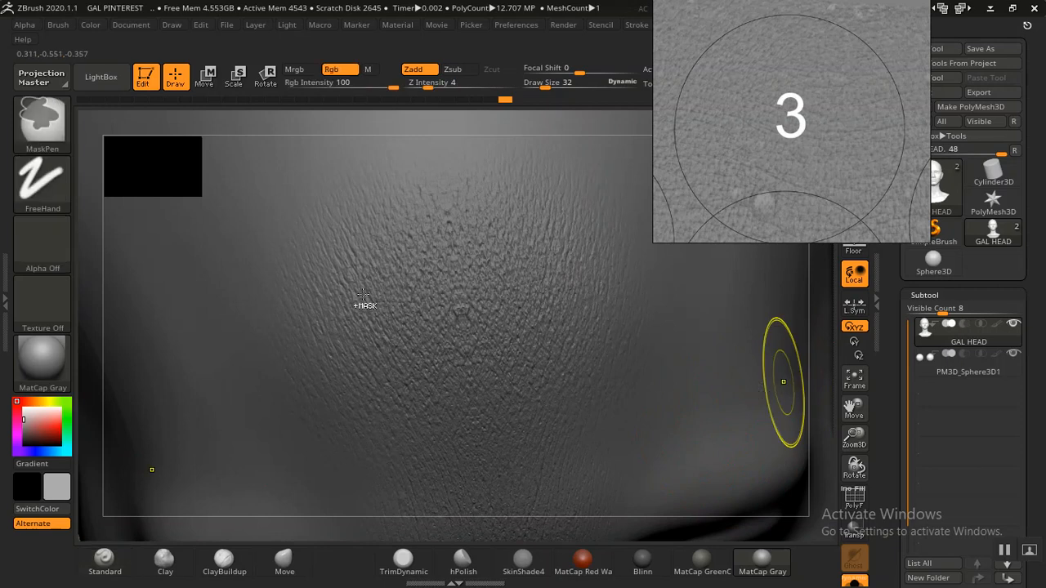
key("ctrl+z")
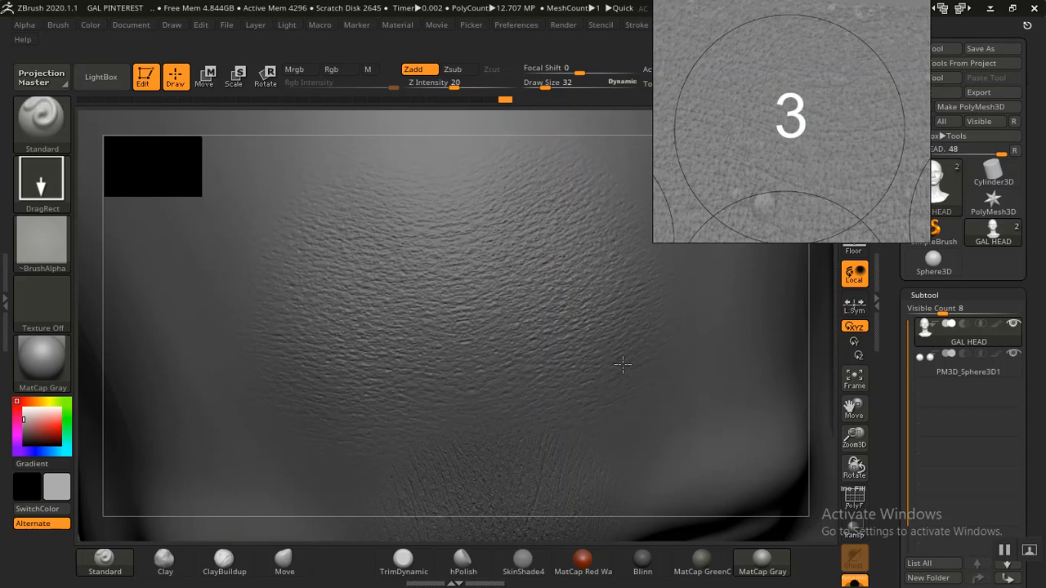
left_click_drag(623, 365, 658, 383)
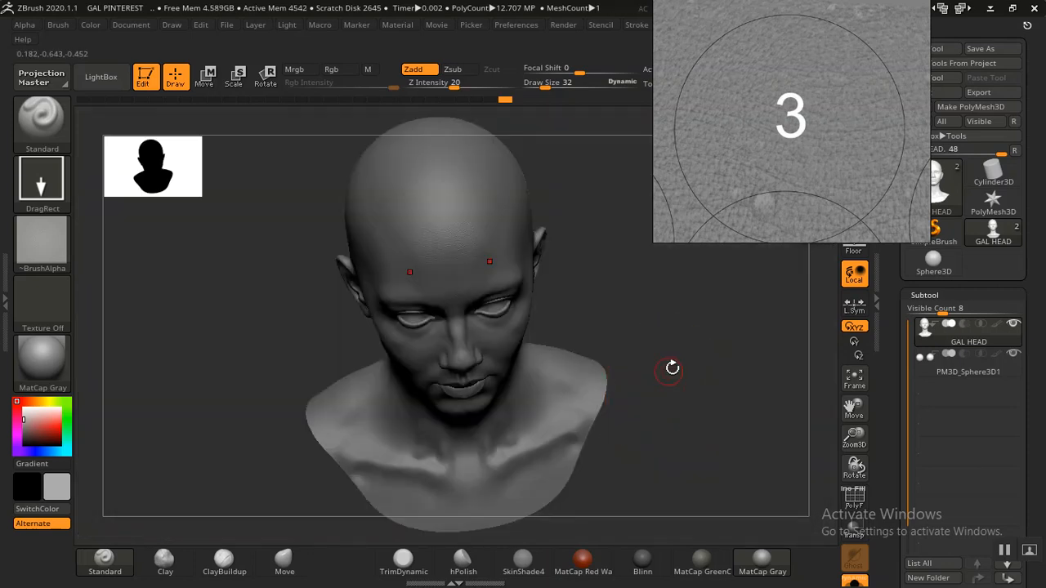
- Stamp alpha 03 symmetrically above both brows to fill the gaps beside the central patch, and check the blend from front and oblique angles
left_click_drag(684, 318, 587, 344)
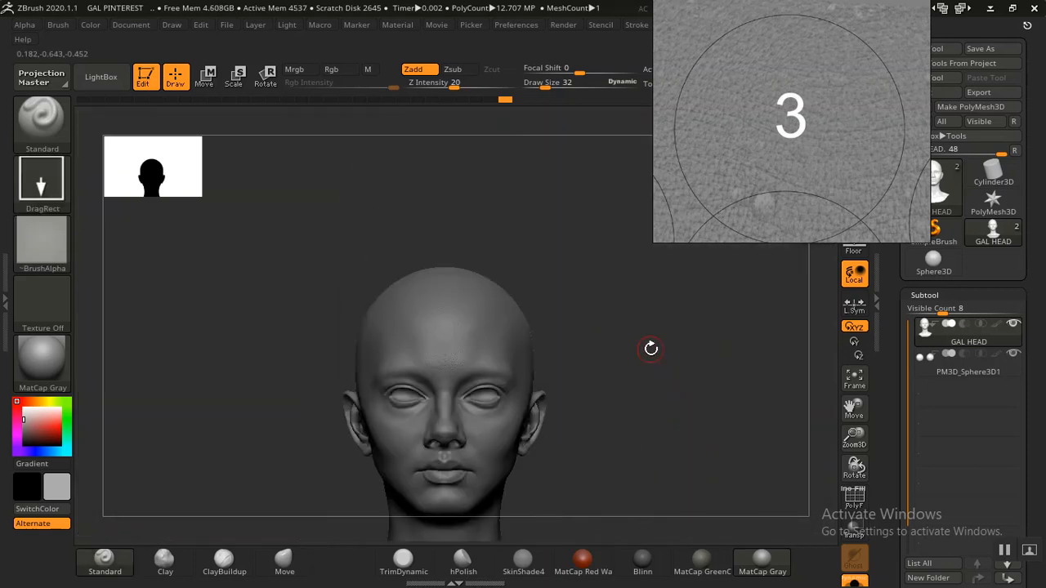
mouse_move(649, 346)
left_mouse_down("alt")
mouse_move(682, 465)
mouse_move(798, 423)
left_mouse_up("alt")
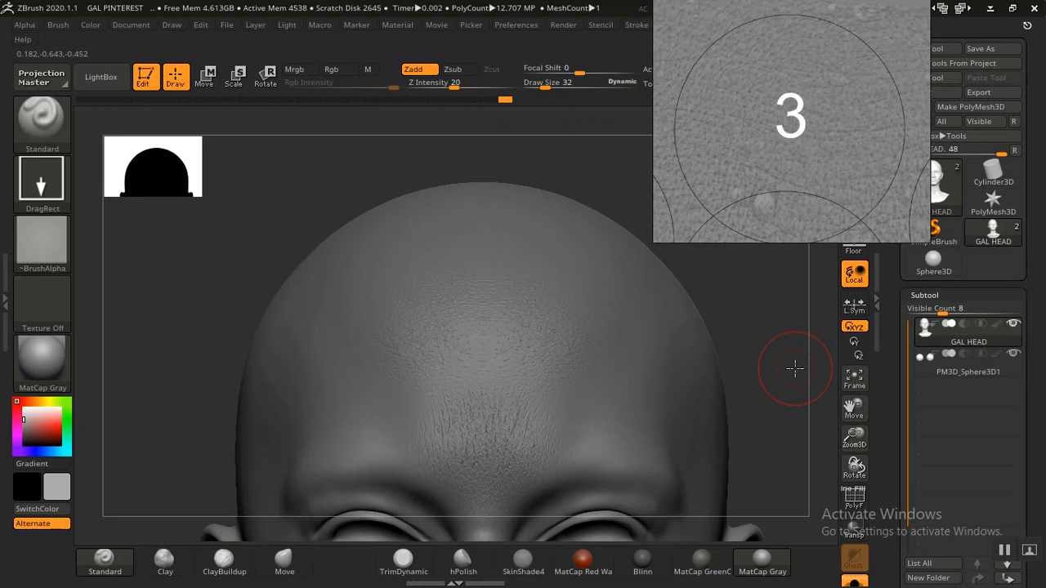
left_click_drag(796, 369, 794, 414)
mouse_move(771, 322)
left_mouse_down()
mouse_move(776, 355)
mouse_move(611, 394)
mouse_move(460, 397)
left_mouse_up()
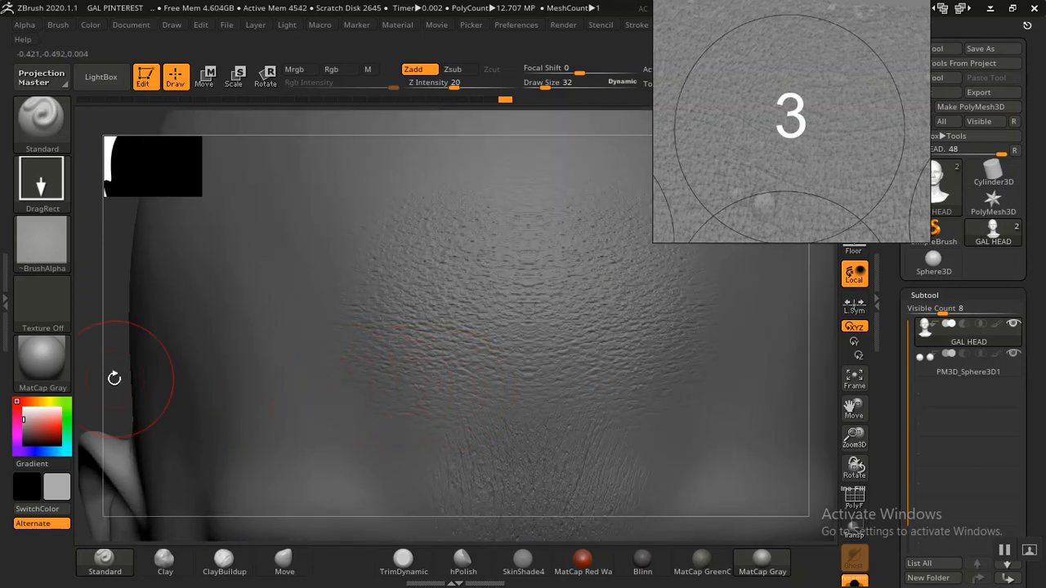
mouse_move(199, 346)
left_mouse_down()
mouse_move(311, 292)
mouse_move(262, 321)
mouse_move(200, 337)
left_mouse_up()
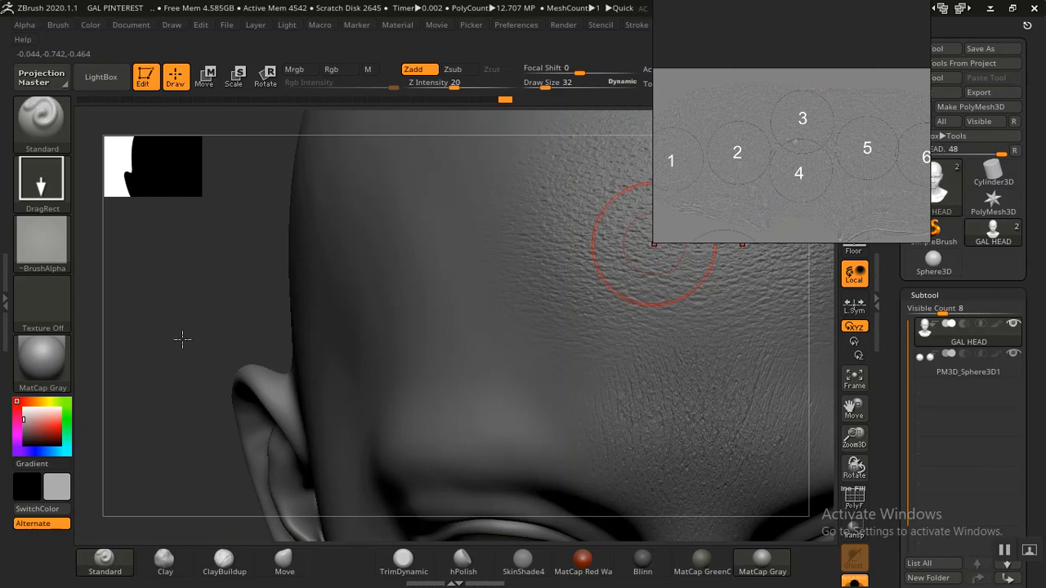
mouse_move(182, 338)
left_mouse_down()
mouse_move(143, 273)
mouse_move(182, 297)
mouse_move(178, 308)
mouse_move(458, 390)
left_mouse_up()
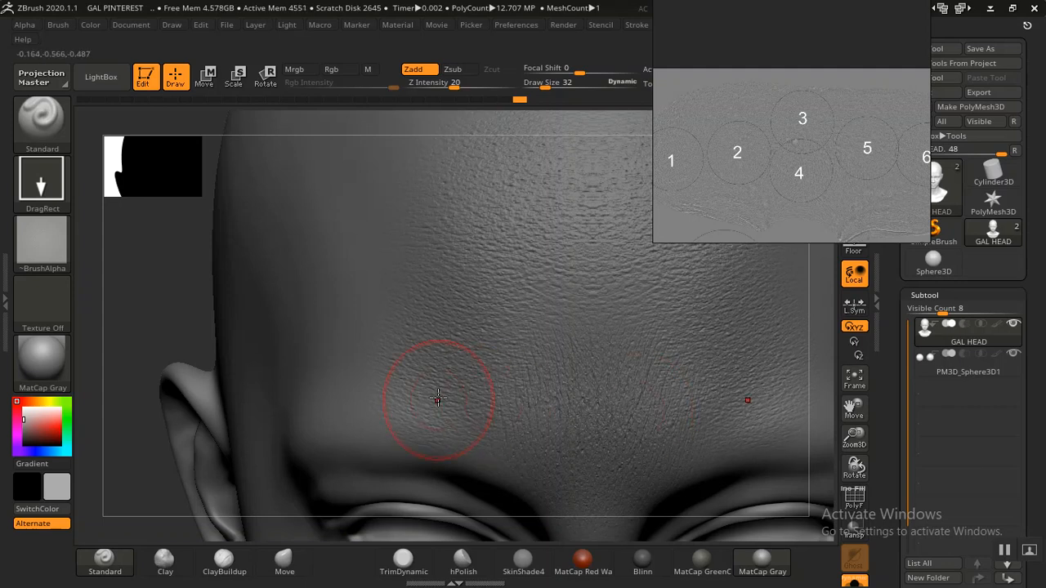
mouse_move(150, 327)
left_mouse_down("alt")
mouse_move(138, 296)
mouse_move(170, 393)
left_mouse_up("alt")
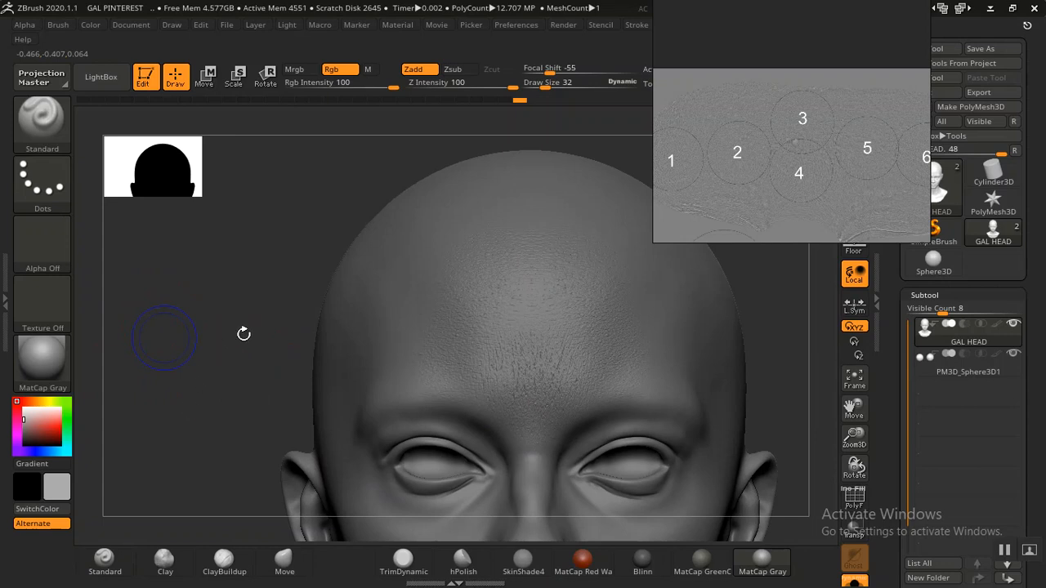
left_click_drag(240, 335, 275, 485)
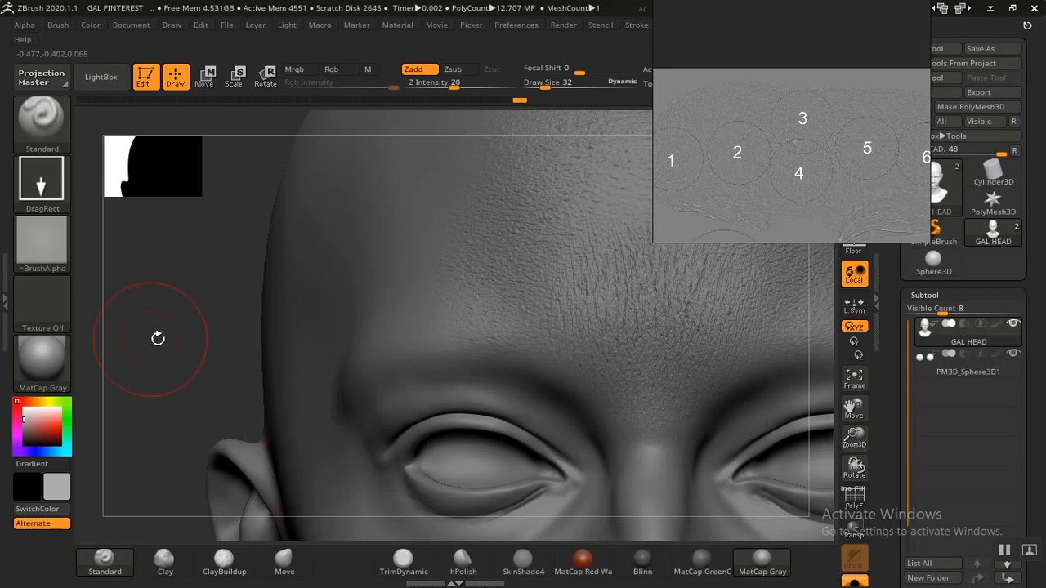
left_click_drag(187, 339, 196, 455, "alt")
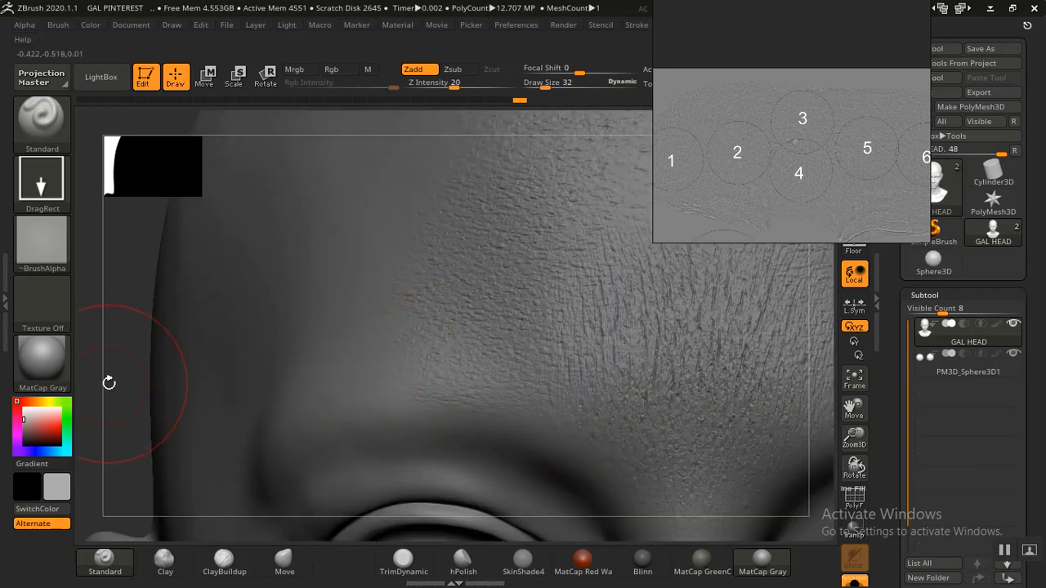
mouse_move(108, 384)
left_mouse_down("alt")
mouse_move(103, 367)
mouse_move(122, 355)
left_mouse_up("alt")
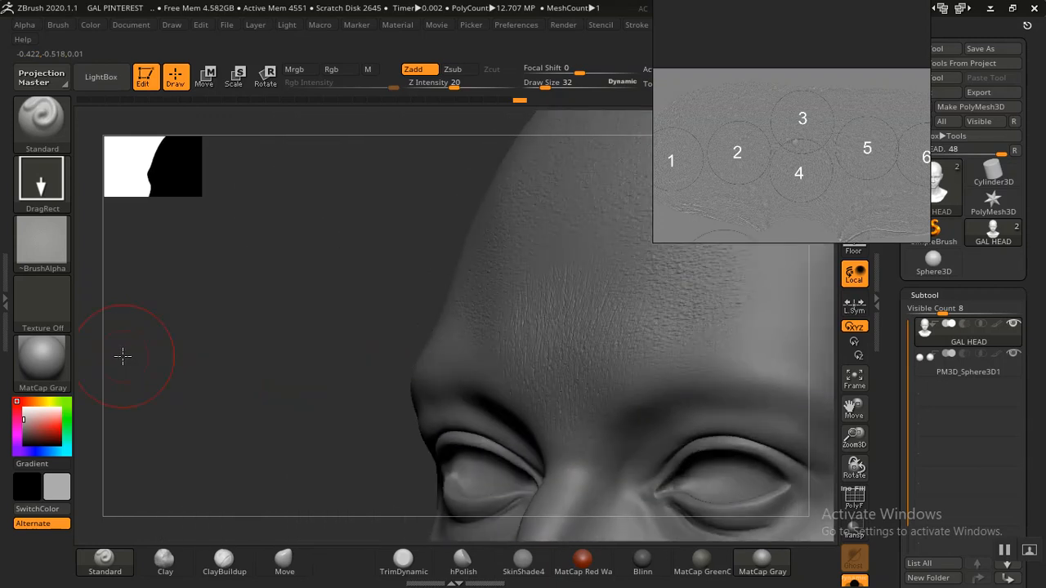
mouse_move(234, 360)
left_mouse_down()
mouse_move(252, 367)
mouse_move(286, 445)
mouse_move(219, 342)
left_mouse_up()
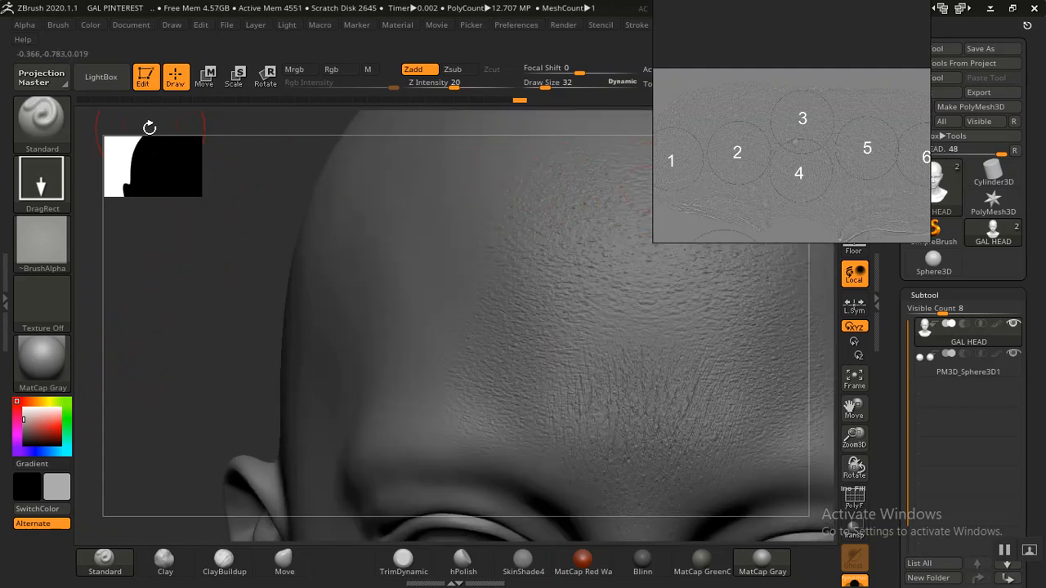
- Load alpha 02 from the femaleFace_20s_09 folder, set its Rf to 10 and raise its MidValue
left_click(109, 82)
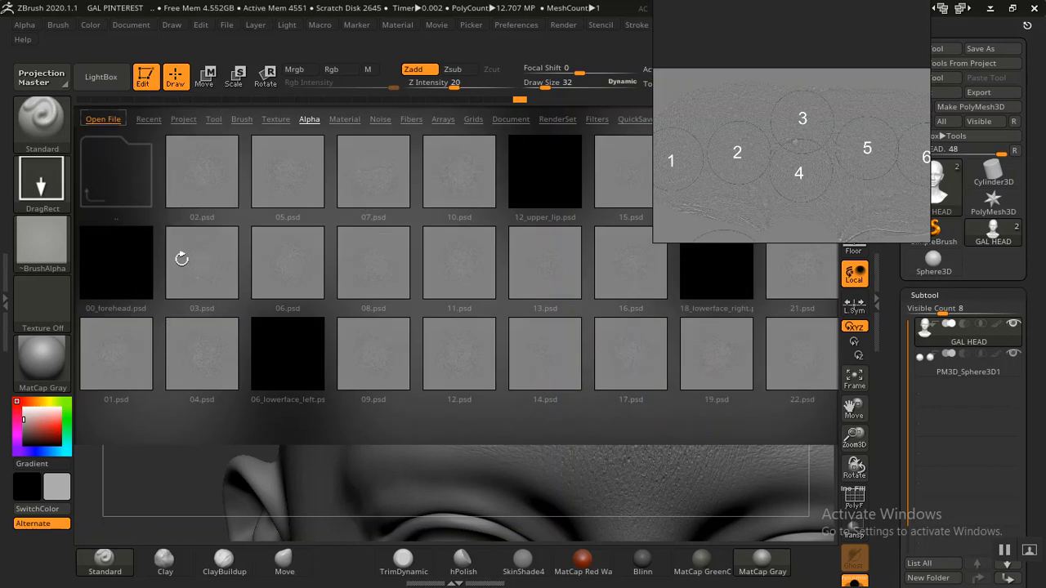
left_click(200, 186)
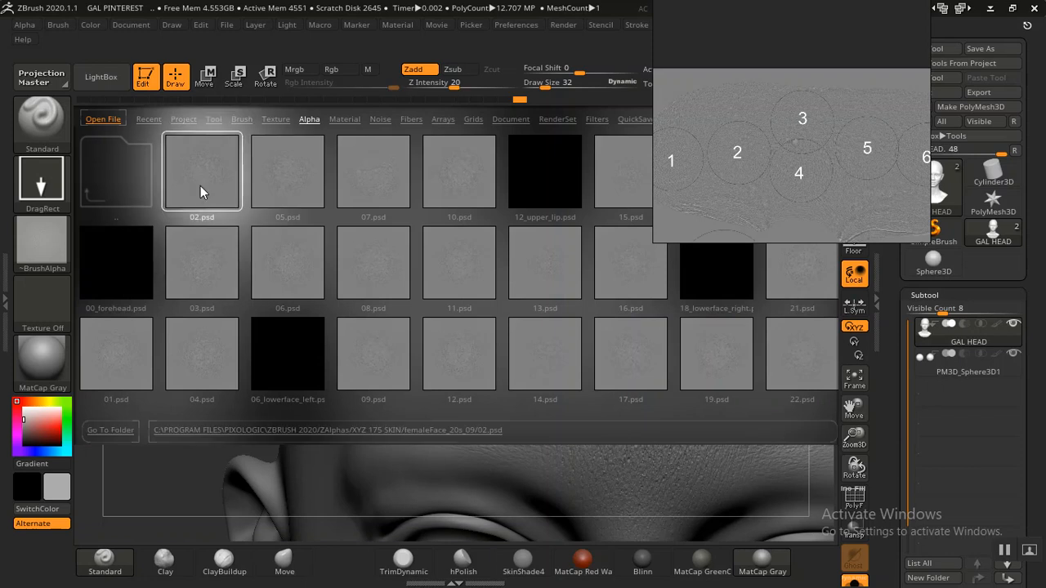
double_click(200, 186)
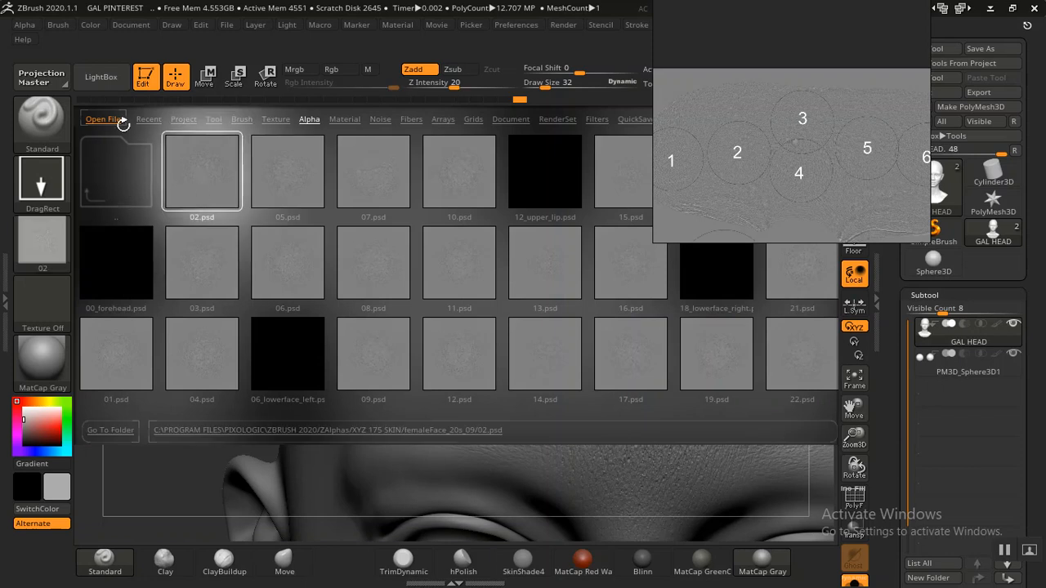
left_click(106, 82)
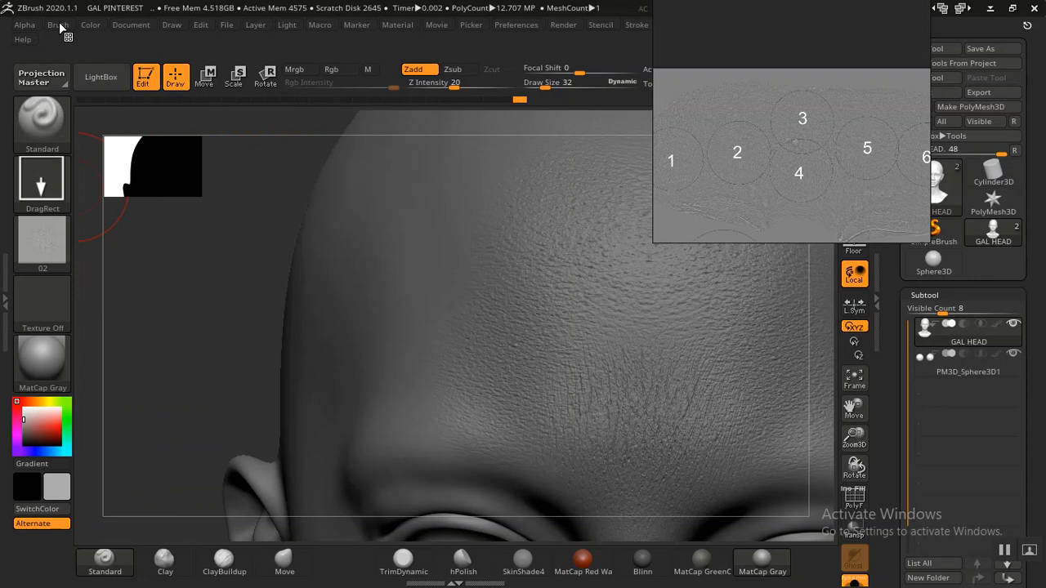
left_click(25, 25)
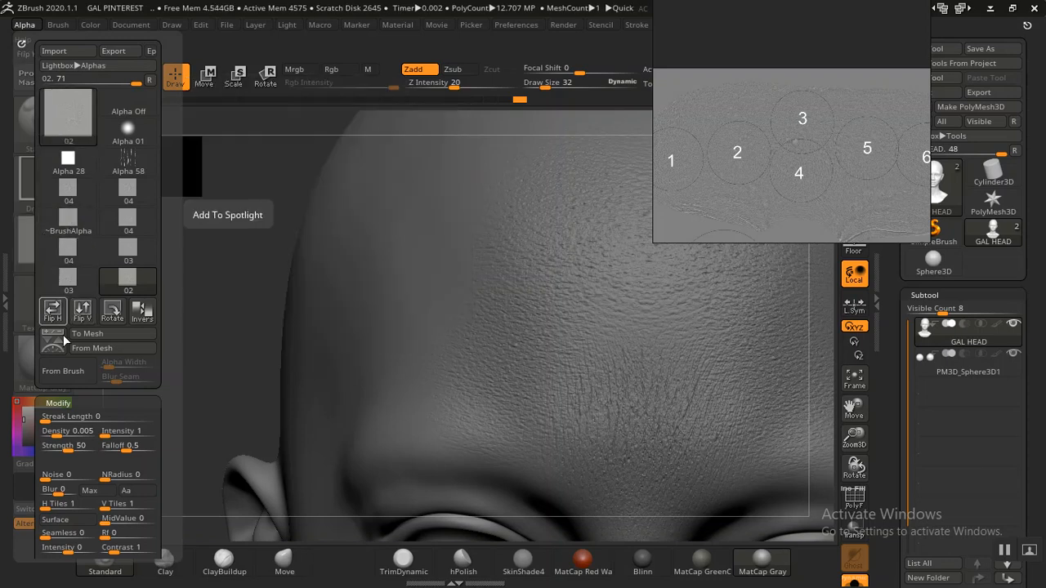
left_click_drag(35, 416, 32, 306)
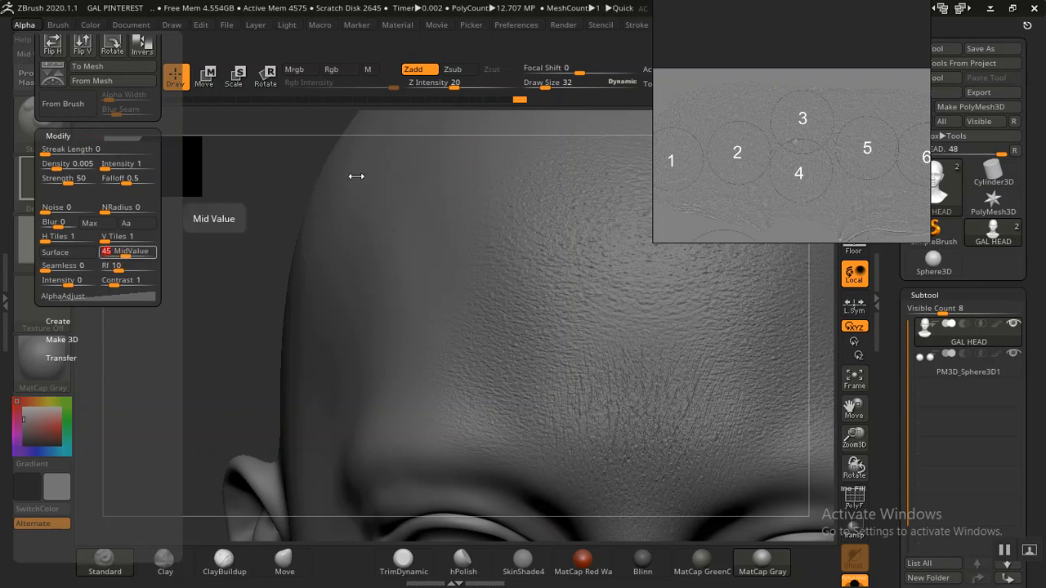
- Set Z Intensity to 24 and enlarge region 2 of the numbered reference map
left_click(454, 84)
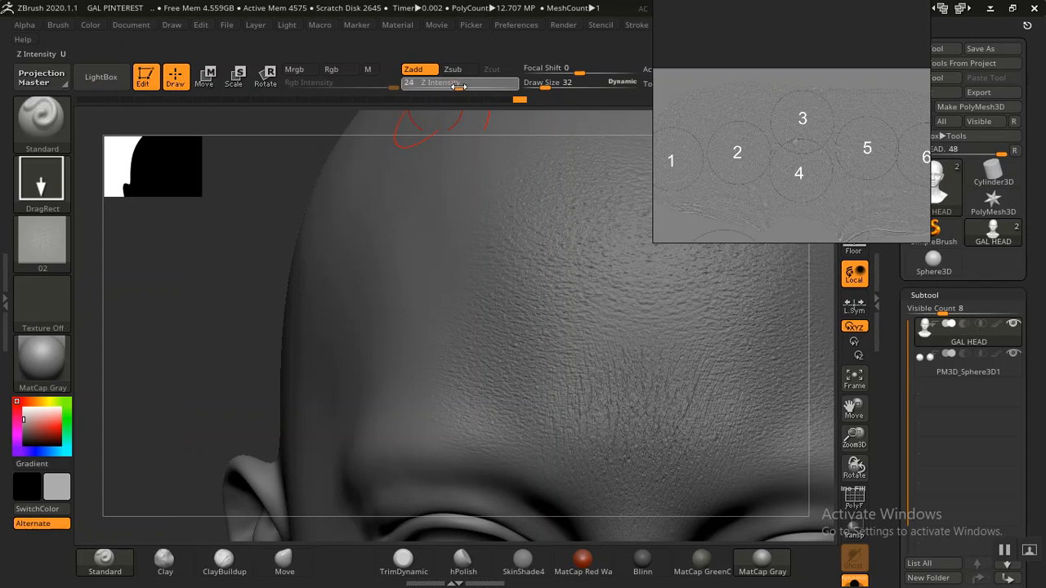
key("shift+d")
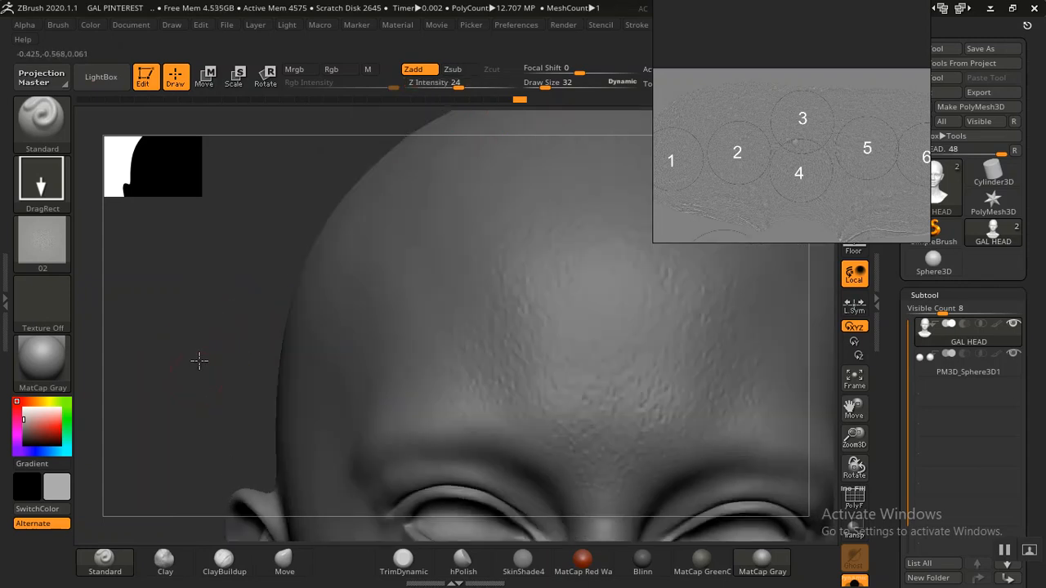
left_click_drag(199, 361, 201, 420)
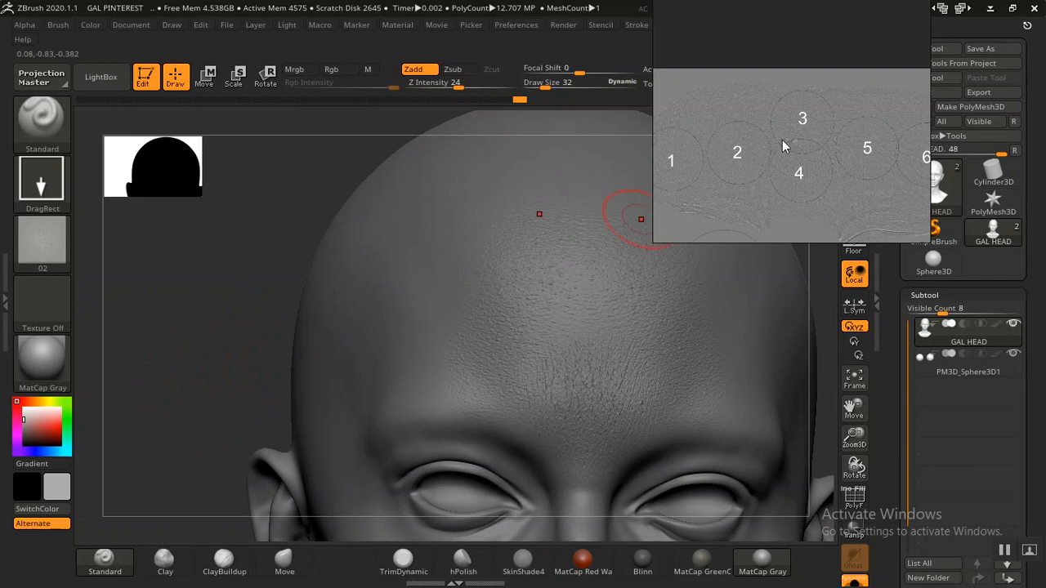
scroll(781, 135, "up", 5)
middle_click_drag(727, 156, 868, 95)
middle_click_drag(820, 137, 839, 113)
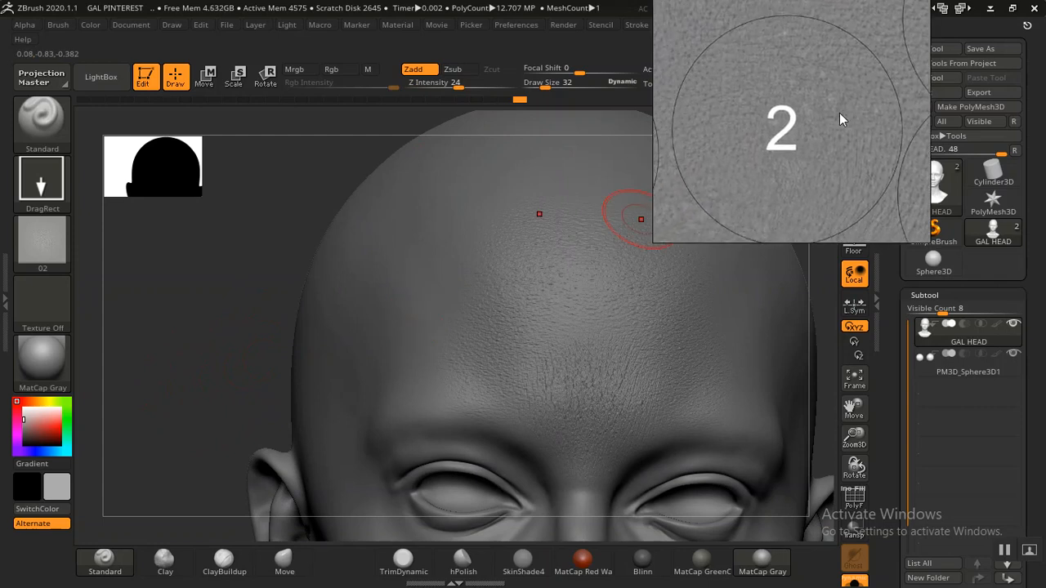
- Try stamping alpha 02 symmetrically on the sides of the forehead, check its blend from oblique angles and undo it
mouse_move(290, 341)
left_mouse_down()
mouse_move(257, 350)
mouse_move(256, 365)
mouse_move(302, 374)
mouse_move(392, 335)
left_mouse_up()
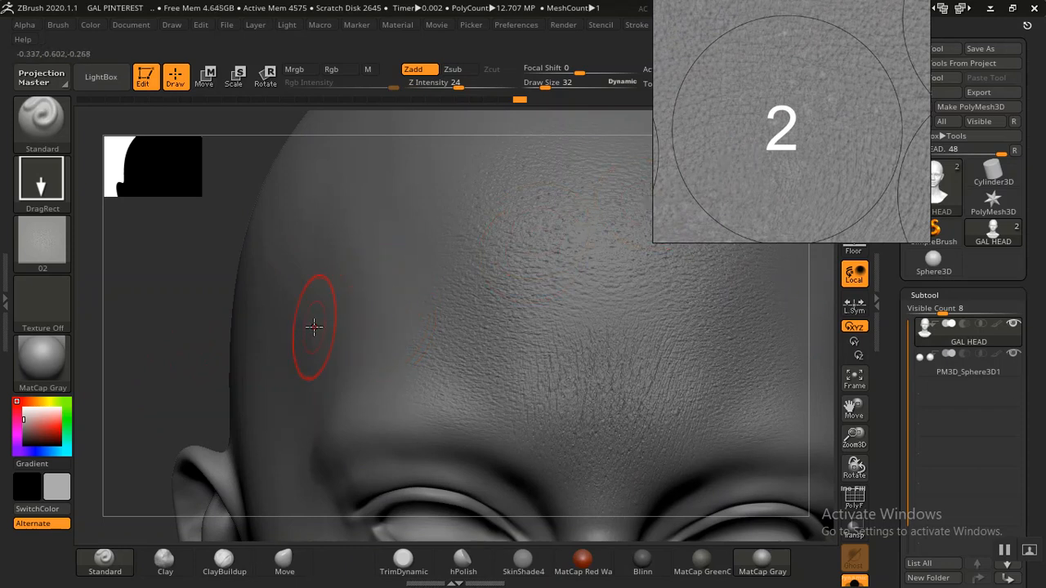
scroll(868, 108, "down", 3)
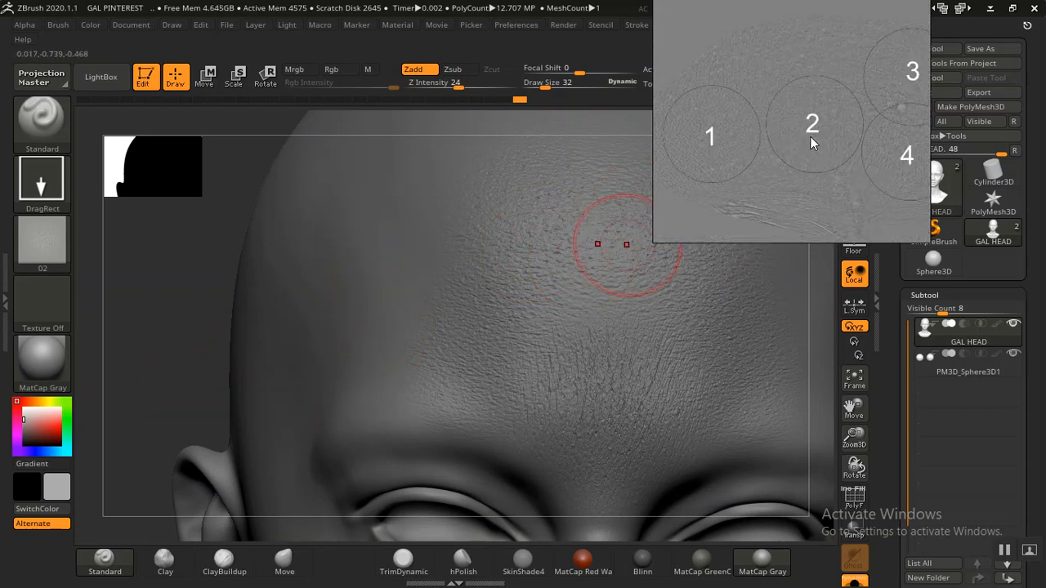
scroll(810, 137, "up", 3)
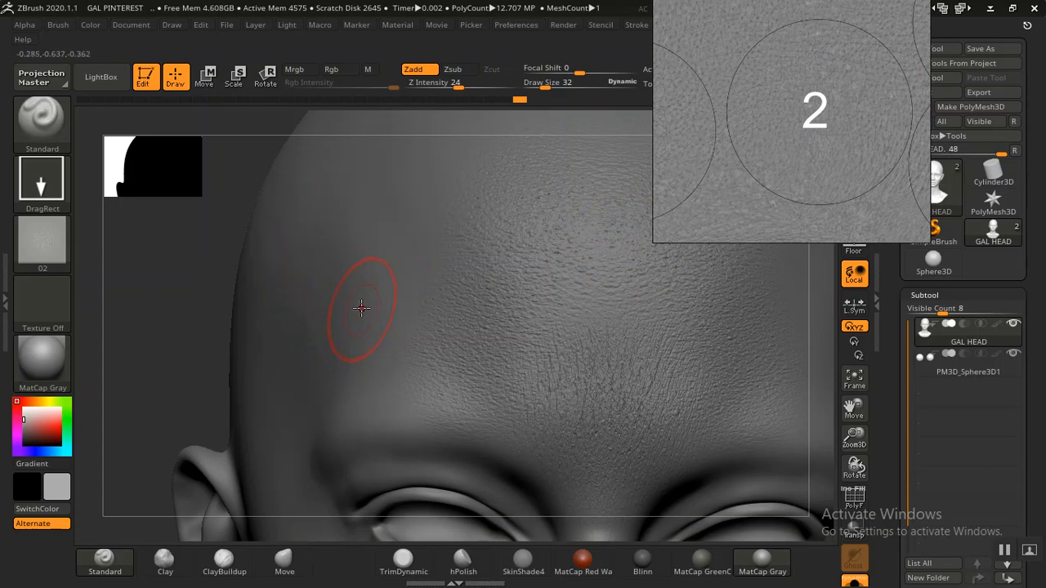
mouse_move(381, 308)
left_mouse_down()
mouse_move(560, 304)
mouse_move(205, 308)
mouse_move(280, 278)
left_mouse_up()
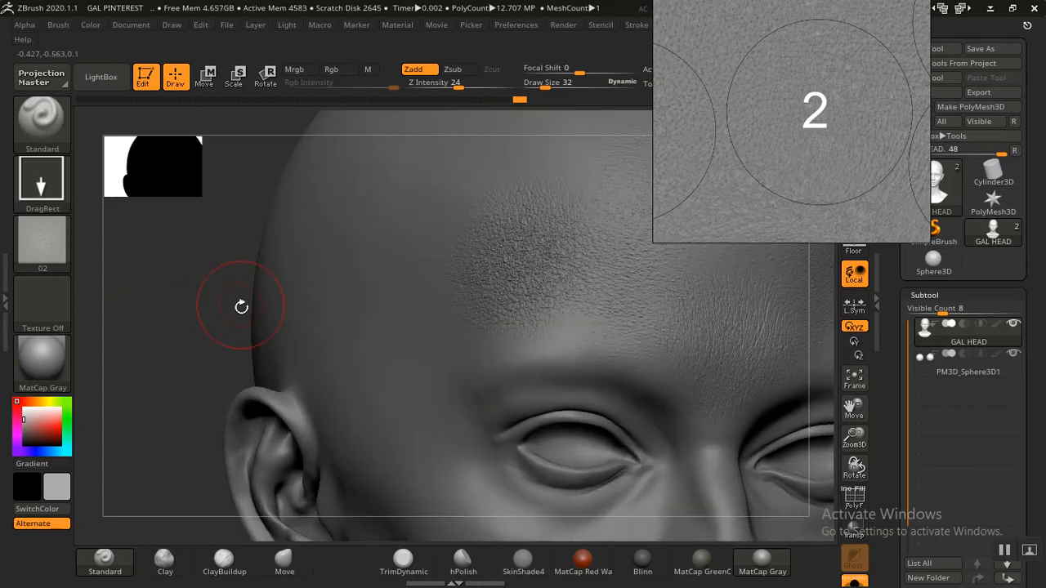
left_click_drag(221, 299, 175, 369)
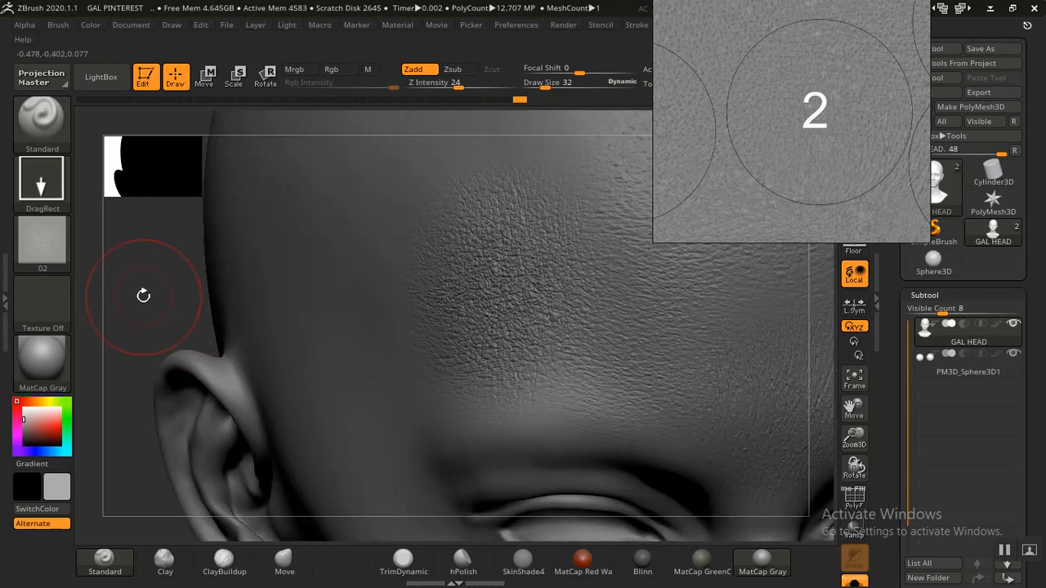
left_click_drag(138, 290, 269, 326)
key("ctrl")
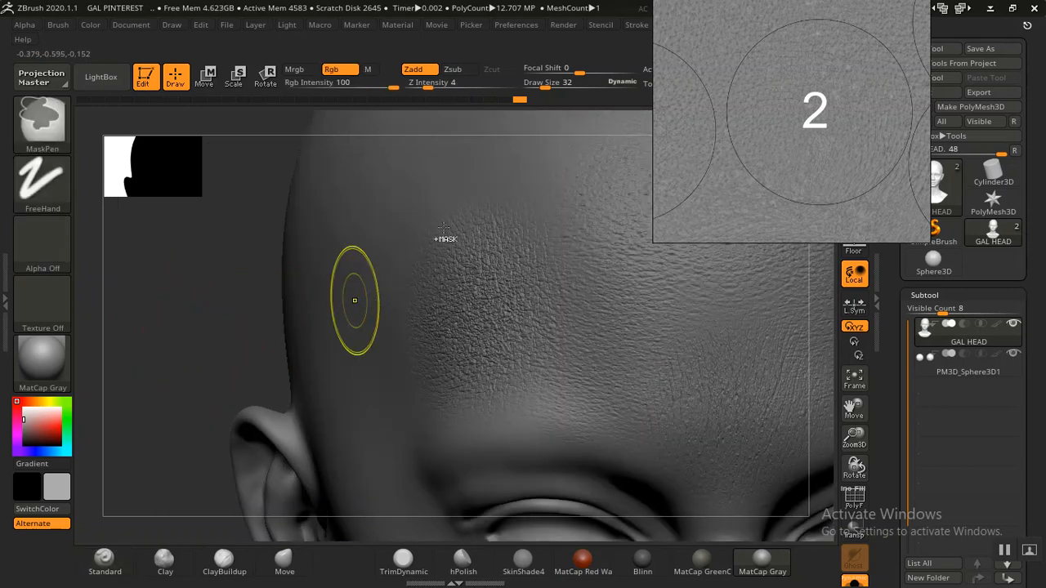
key("ctrl+z")
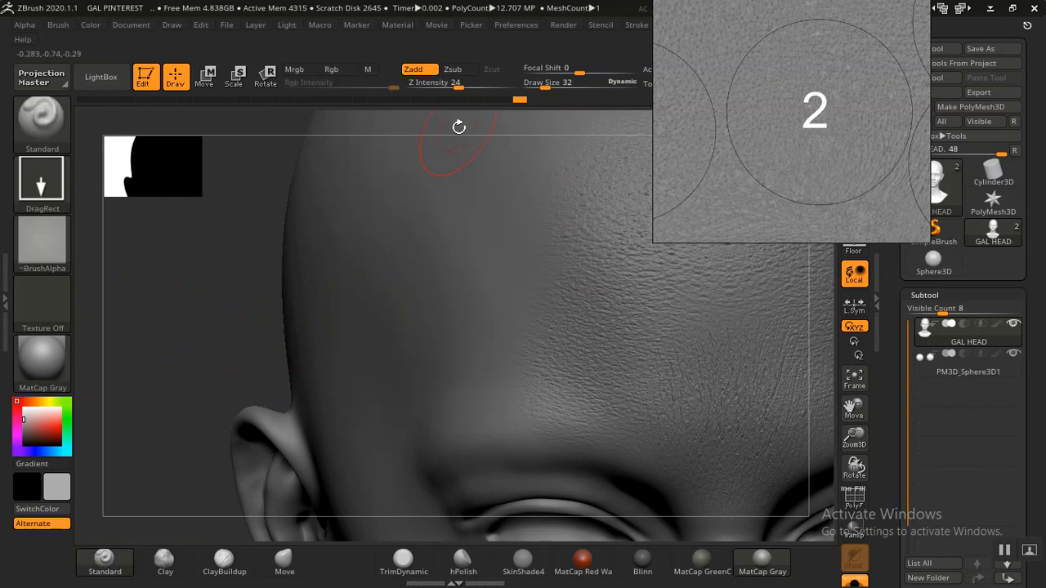
- Set Z Intensity to 22 and try the alpha 02 stamp again on the forehead's sides, undoing it after a close check
left_click_drag(455, 88, 454, 86)
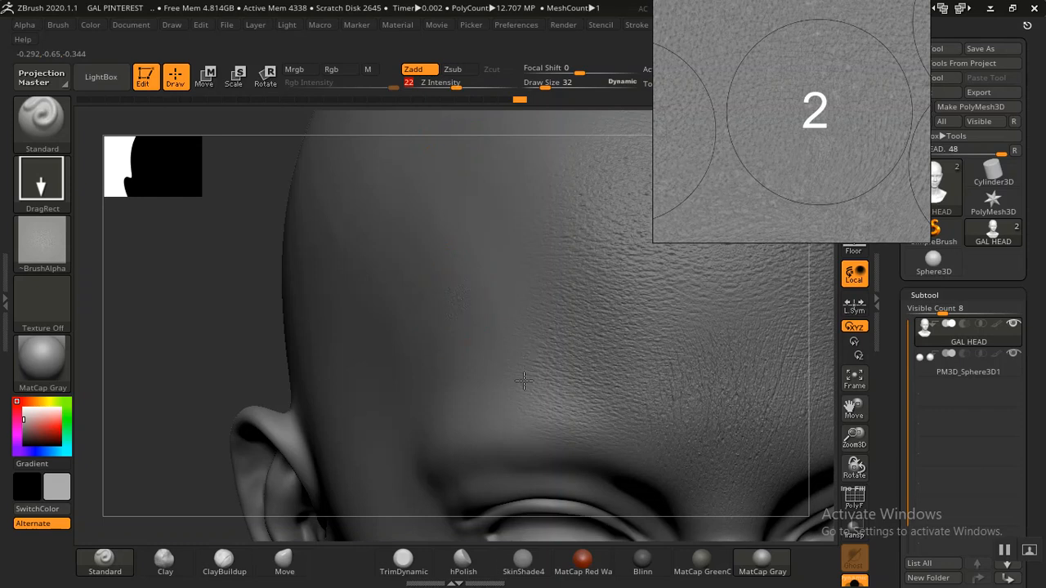
mouse_move(524, 381)
left_mouse_down()
mouse_move(532, 413)
mouse_move(590, 408)
mouse_move(613, 382)
mouse_move(640, 289)
mouse_move(690, 299)
mouse_move(650, 331)
mouse_move(639, 373)
left_mouse_up()
mouse_move(221, 319)
left_mouse_down()
mouse_move(205, 316)
mouse_move(283, 277)
mouse_move(287, 311)
mouse_move(262, 360)
mouse_move(227, 357)
mouse_move(233, 330)
left_mouse_up()
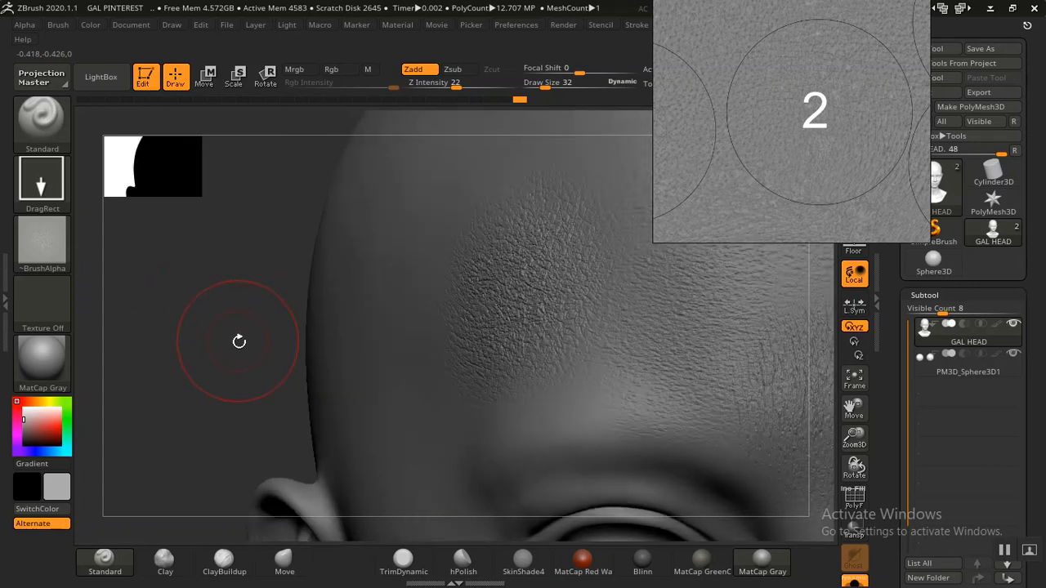
key("ctrl")
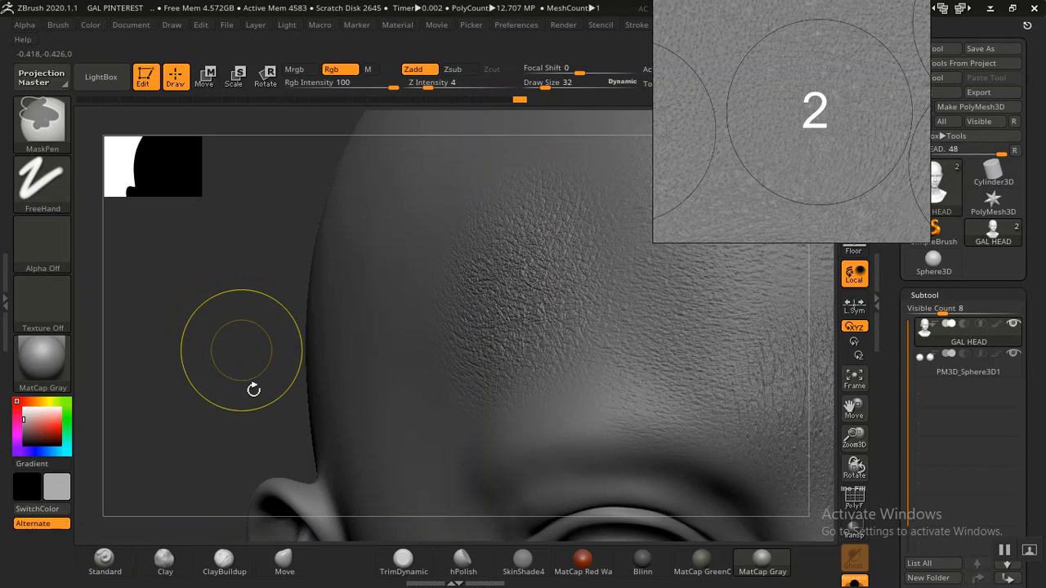
mouse_move(242, 385)
left_mouse_down()
mouse_move(236, 376)
mouse_move(255, 366)
mouse_move(350, 351)
left_mouse_up()
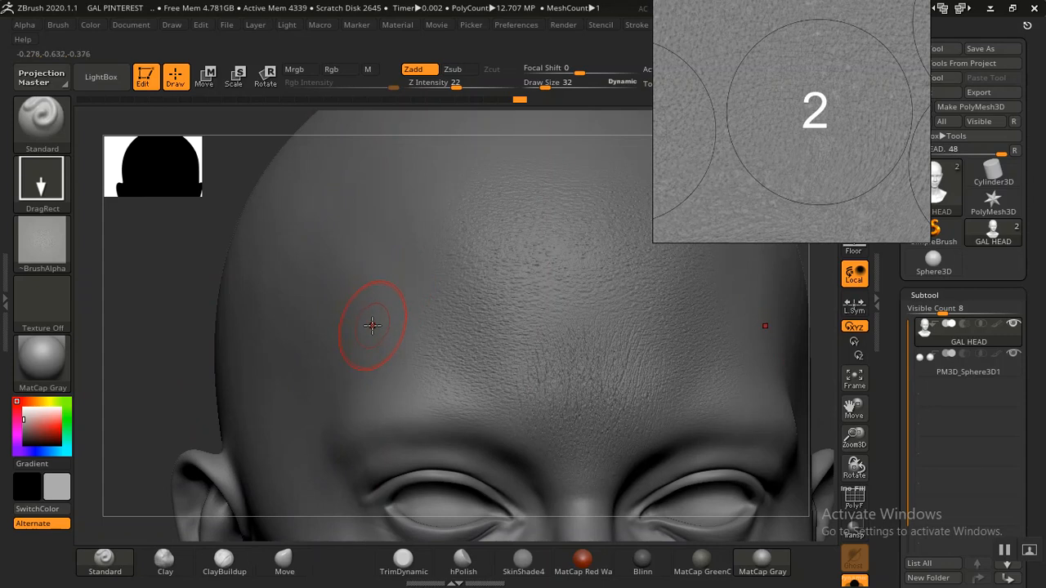
- Try further alpha 02 stamps between the central forehead patch and the temples, inspecting and undoing each one
mouse_move(503, 388)
left_mouse_down()
mouse_move(544, 386)
mouse_move(518, 250)
mouse_move(431, 162)
mouse_move(374, 199)
mouse_move(396, 154)
mouse_move(469, 169)
mouse_move(490, 187)
left_mouse_up()
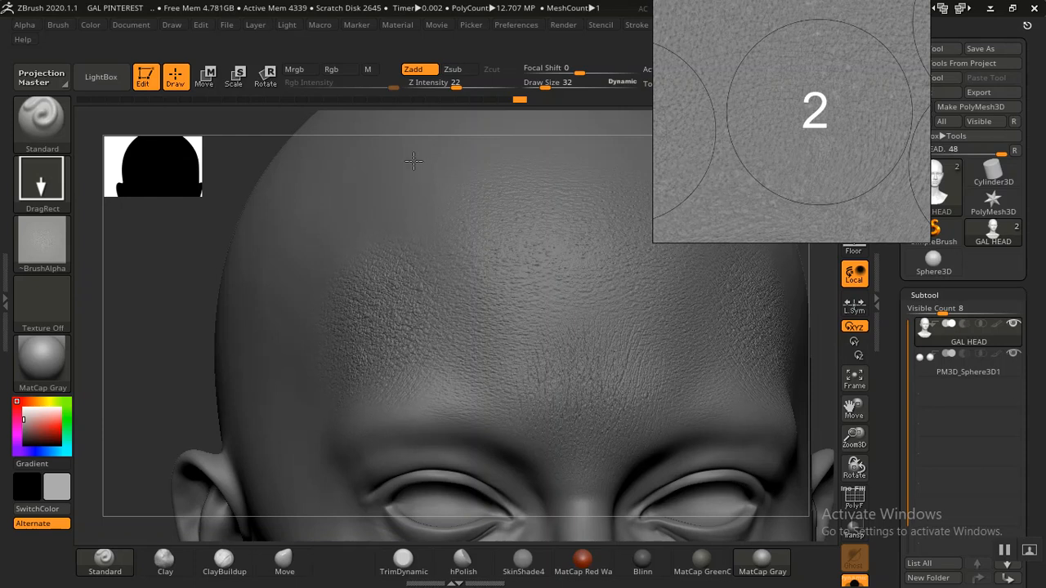
mouse_move(156, 359)
left_mouse_down()
mouse_move(240, 345)
mouse_move(269, 329)
mouse_move(286, 491)
left_mouse_up()
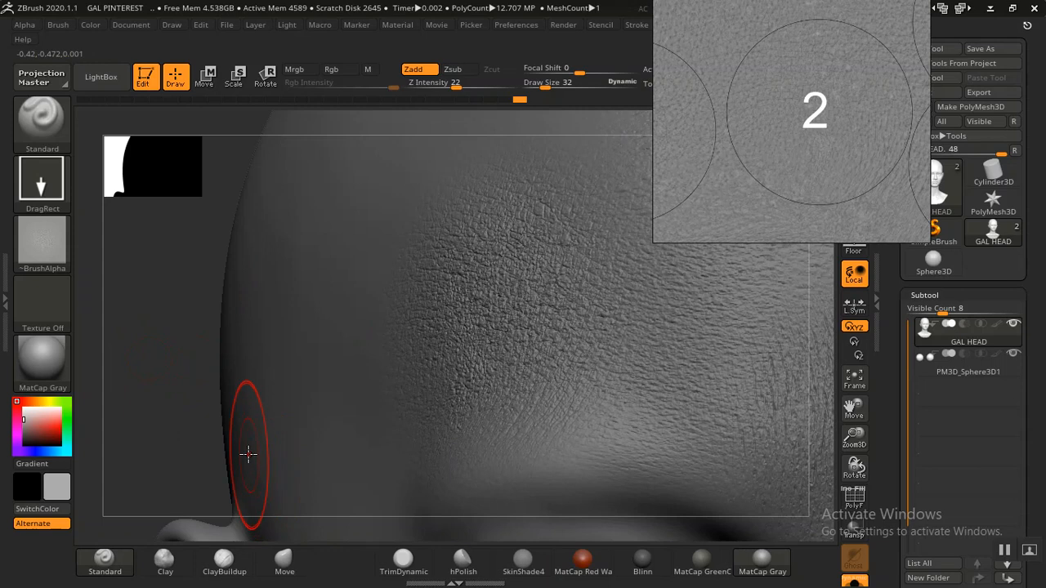
key("ctrl")
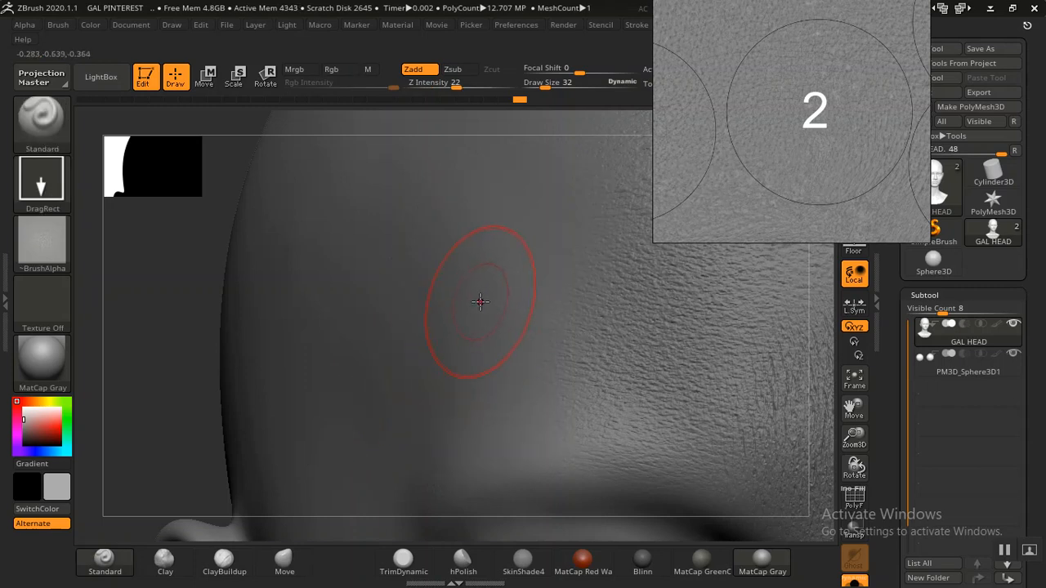
mouse_move(595, 294)
left_mouse_down()
mouse_move(650, 292)
mouse_move(711, 319)
mouse_move(711, 369)
mouse_move(674, 423)
mouse_move(680, 450)
mouse_move(711, 457)
mouse_move(749, 435)
mouse_move(764, 350)
mouse_move(761, 383)
mouse_move(698, 445)
left_mouse_up()
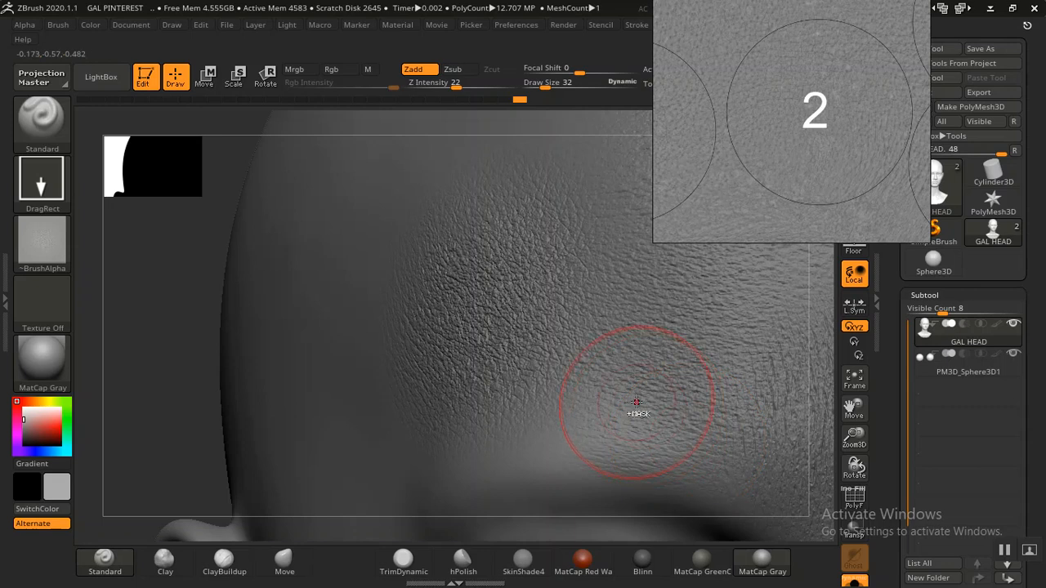
key("ctrl")
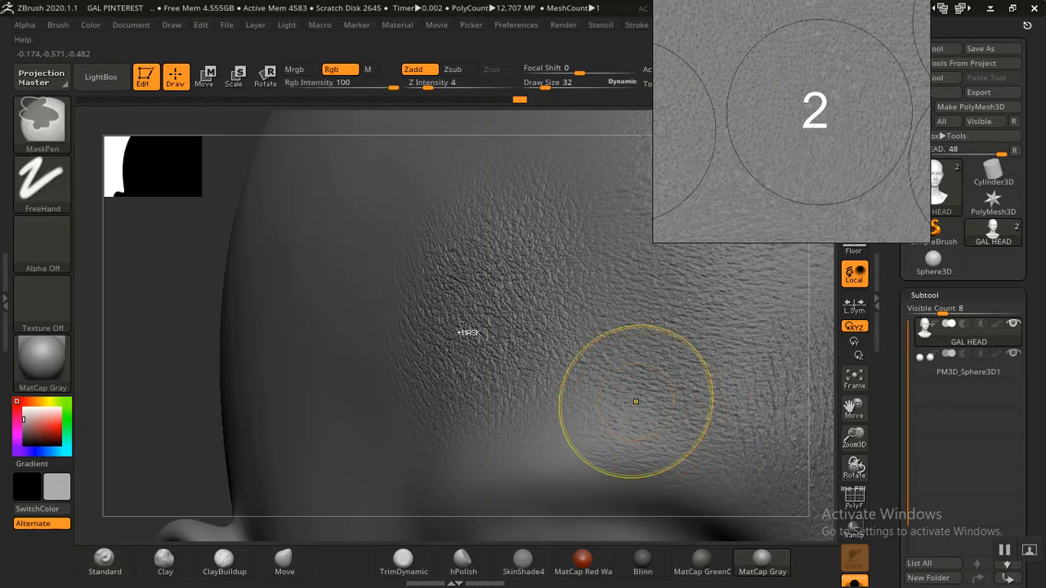
key("ctrl+z")
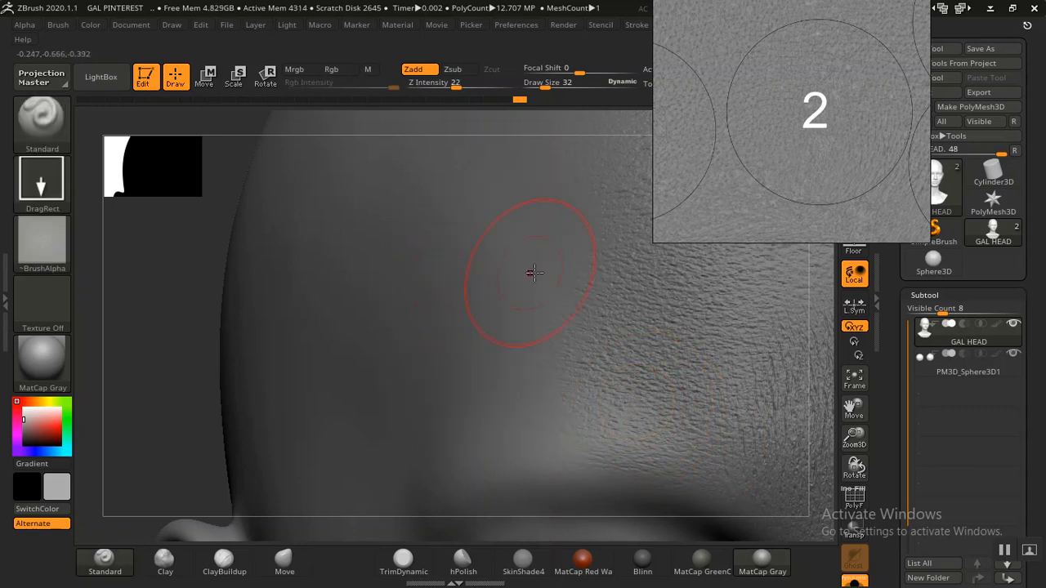
- Switch to the already loaded alpha 03 and stamp it symmetrically on the upper sides of the forehead beside the central patch
scroll(798, 162, "down", 3)
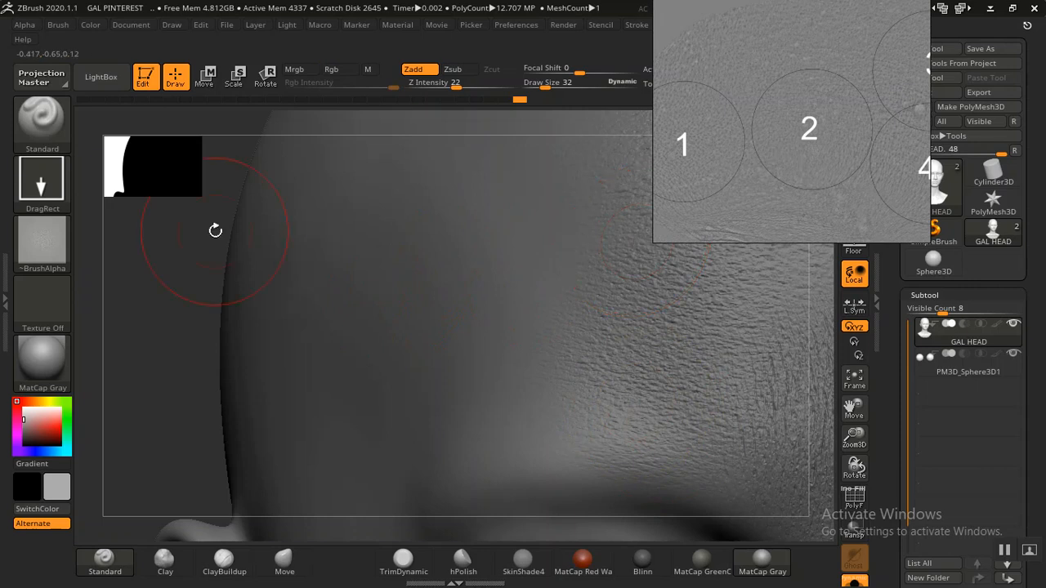
left_click(44, 255)
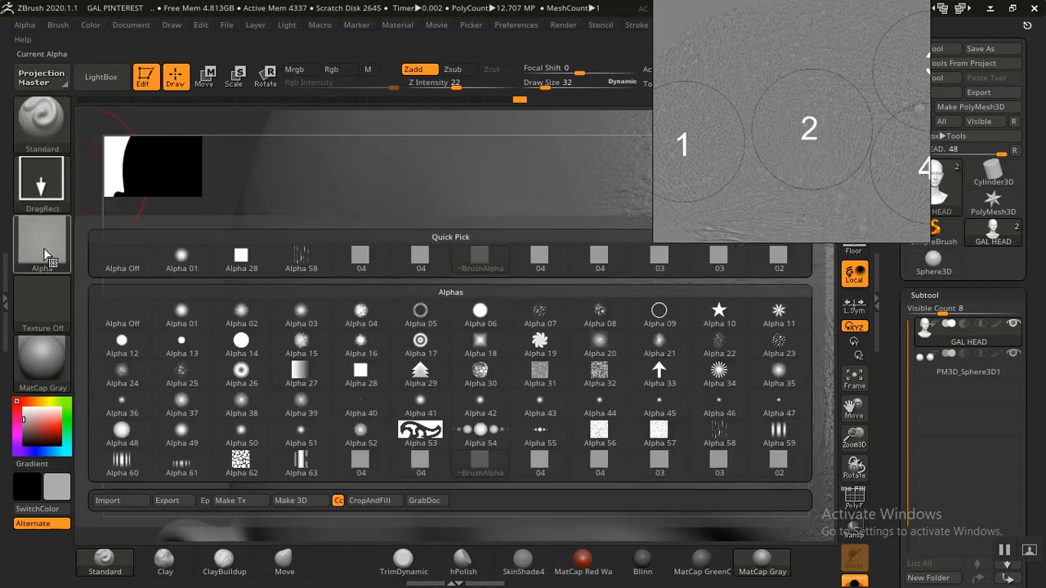
mouse_move(672, 269)
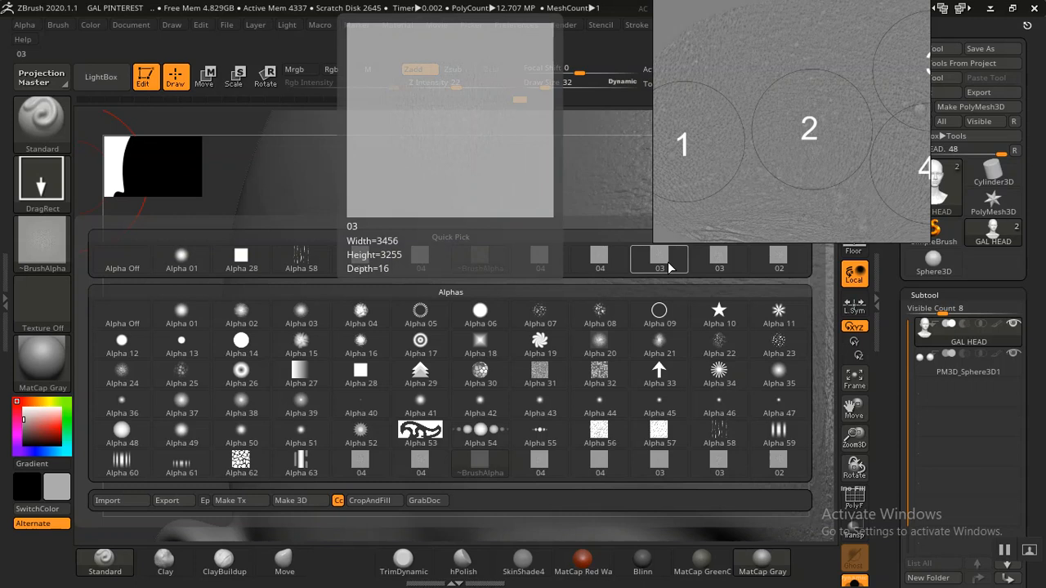
left_click(668, 267)
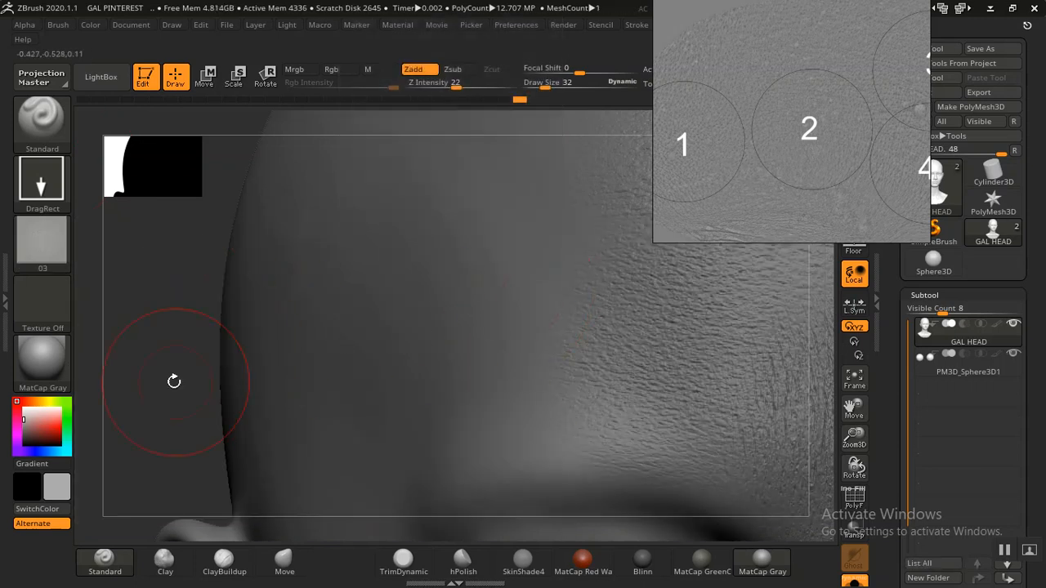
left_click_drag(110, 426, 316, 346)
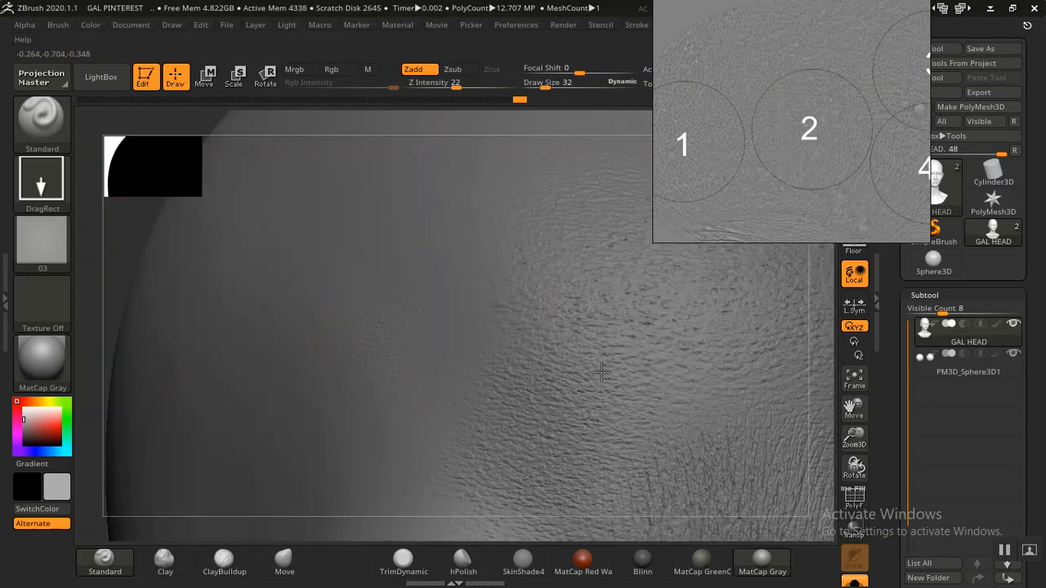
left_click_drag(627, 365, 665, 369)
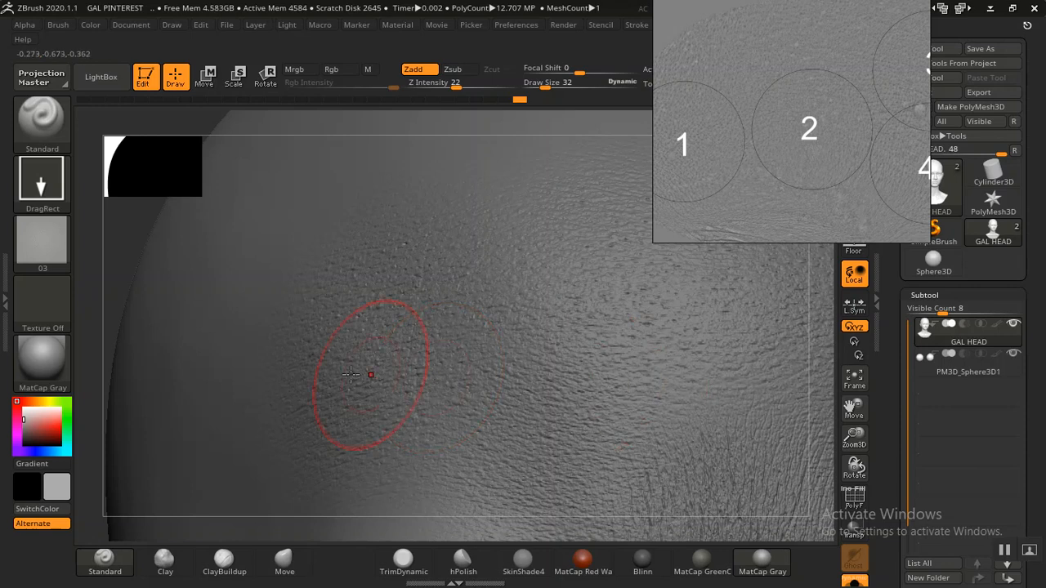
- Stamp alpha 03 over the smooth area above the outer end of the brows, blending it into the forehead detail
left_click_drag(109, 341, 323, 219, "alt")
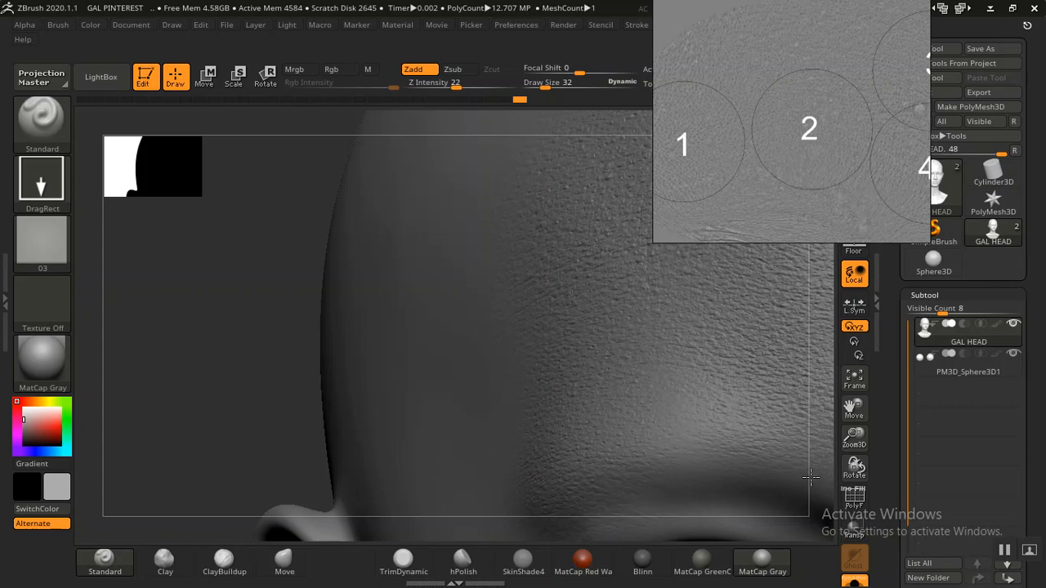
mouse_move(328, 406)
left_mouse_down("alt")
mouse_move(245, 320)
mouse_move(281, 351)
mouse_move(234, 338)
mouse_move(261, 347)
mouse_move(251, 379)
mouse_move(276, 412)
mouse_move(285, 455)
left_mouse_up("alt")
key("shift")
left_click_drag(278, 368, 250, 438, "alt")
left_click_drag(211, 398, 228, 411, "alt")
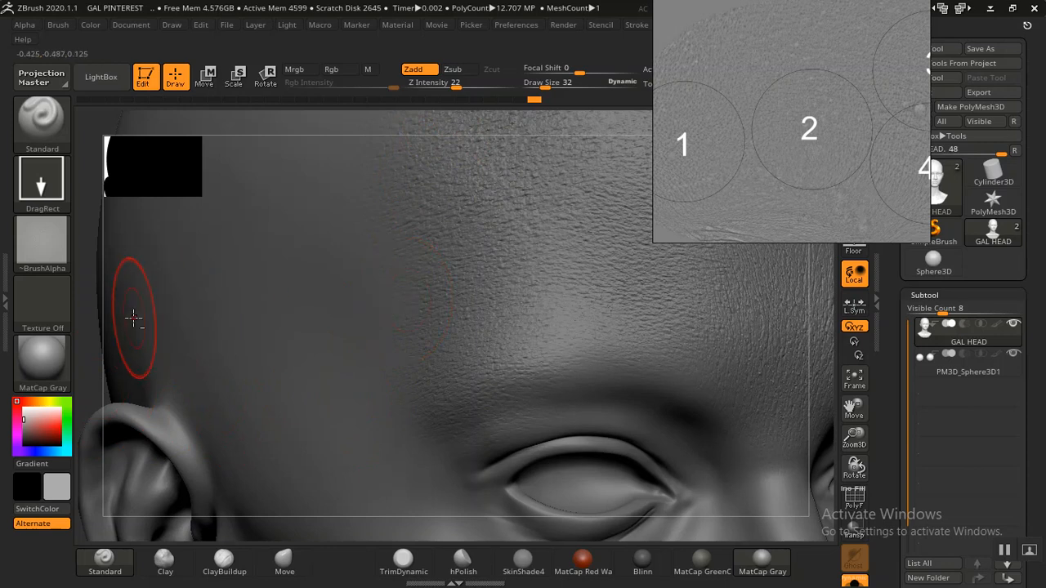
- Stamp alpha 03 across the sides of the head towards the temples and extend the detail down beside the outer brows
mouse_move(94, 325)
left_mouse_down()
mouse_move(165, 405)
mouse_move(432, 297)
left_mouse_up()
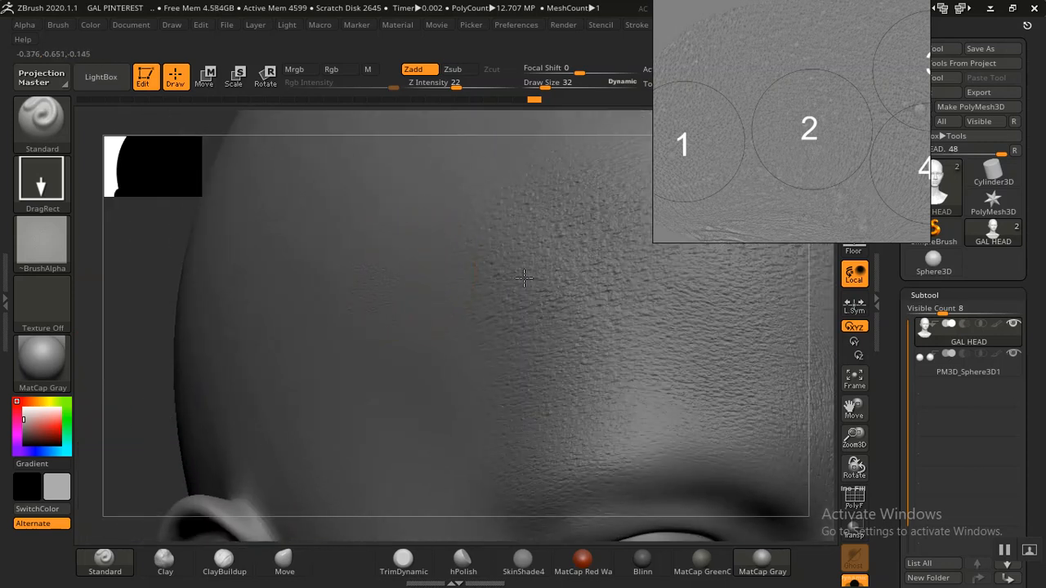
mouse_move(565, 296)
left_mouse_down()
mouse_move(585, 299)
mouse_move(585, 313)
mouse_move(599, 311)
mouse_move(606, 208)
mouse_move(640, 252)
mouse_move(661, 241)
left_mouse_up()
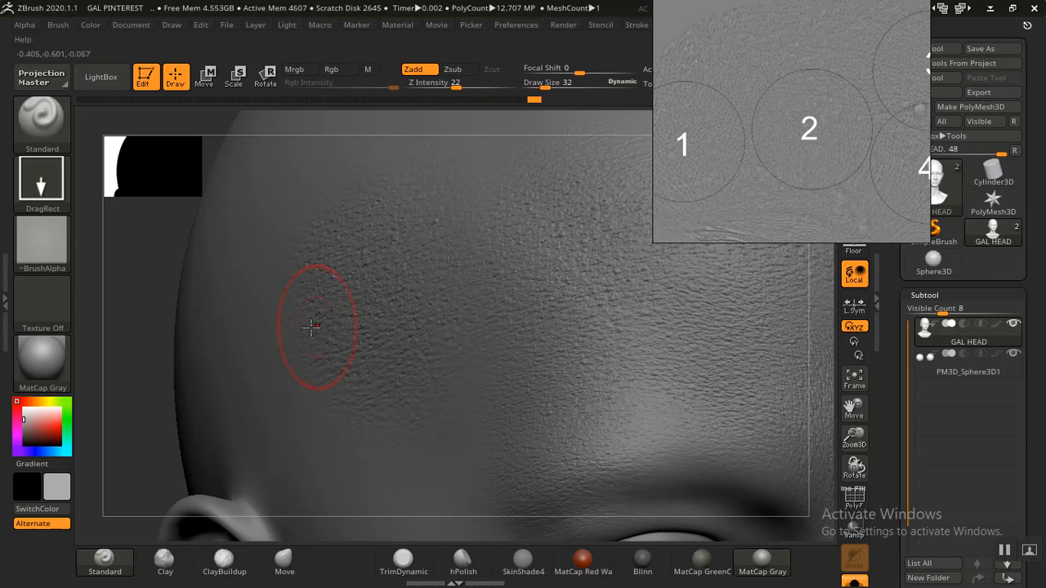
mouse_move(129, 353)
left_mouse_down()
mouse_move(123, 344)
mouse_move(131, 347)
left_mouse_up()
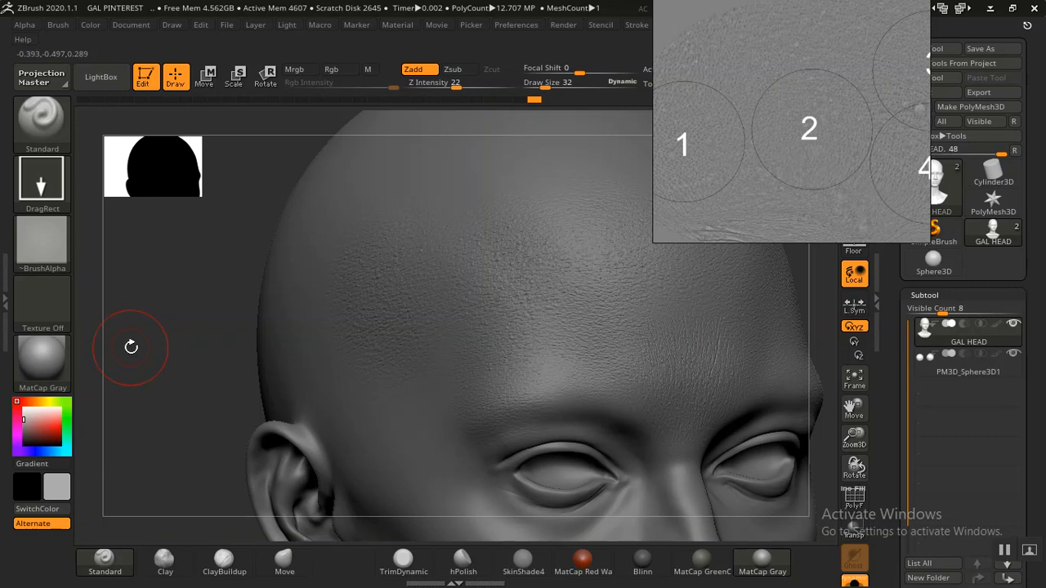
key("ctrl")
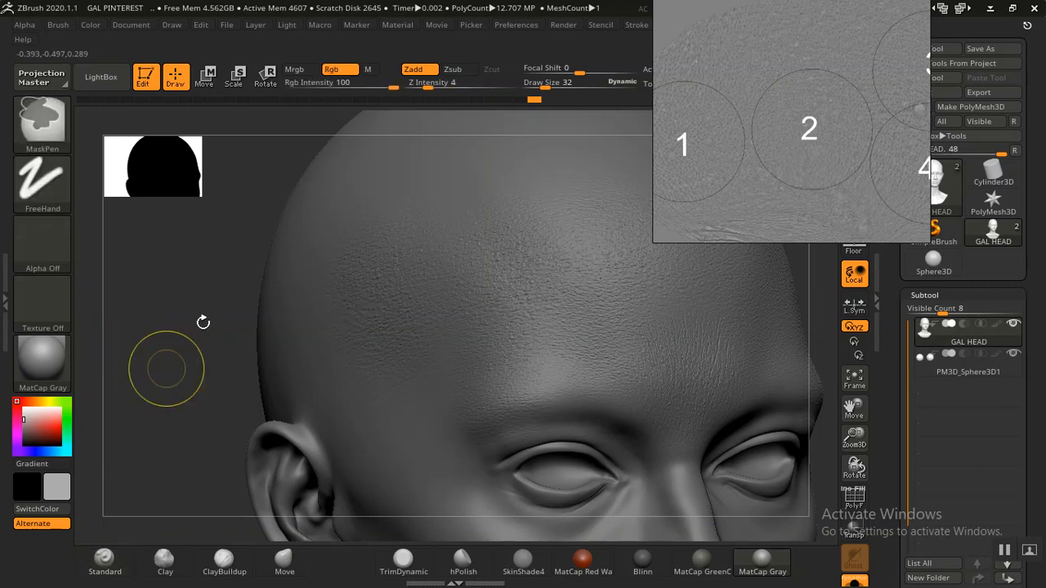
key("ctrl")
left_click_drag(196, 331, 205, 417)
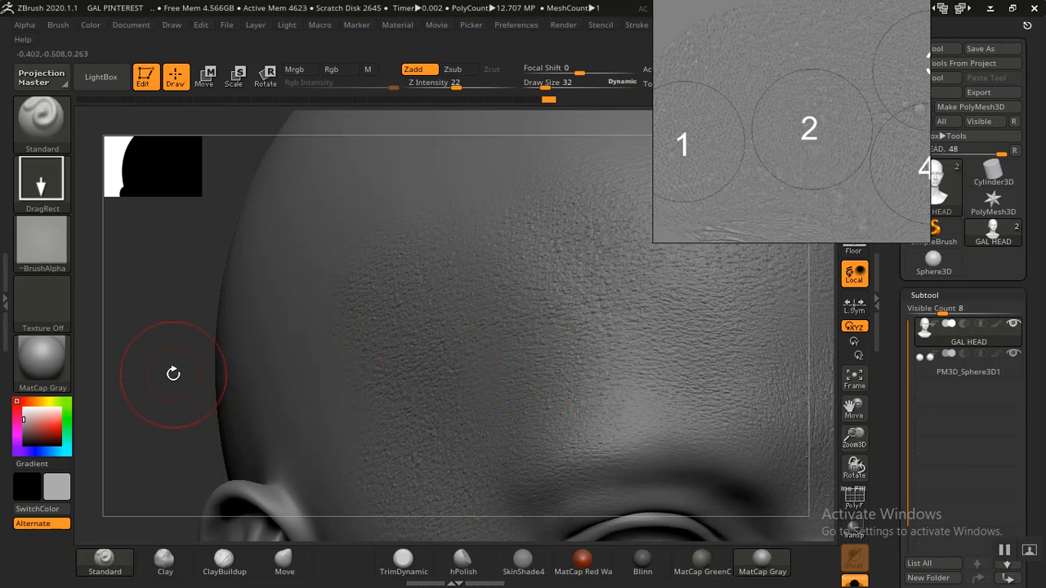
- Stamp alpha 03 symmetrically across the top of the forehead near the hairline, redoing the central patch to remove its vertical grain
left_click_drag(158, 361, 346, 402)
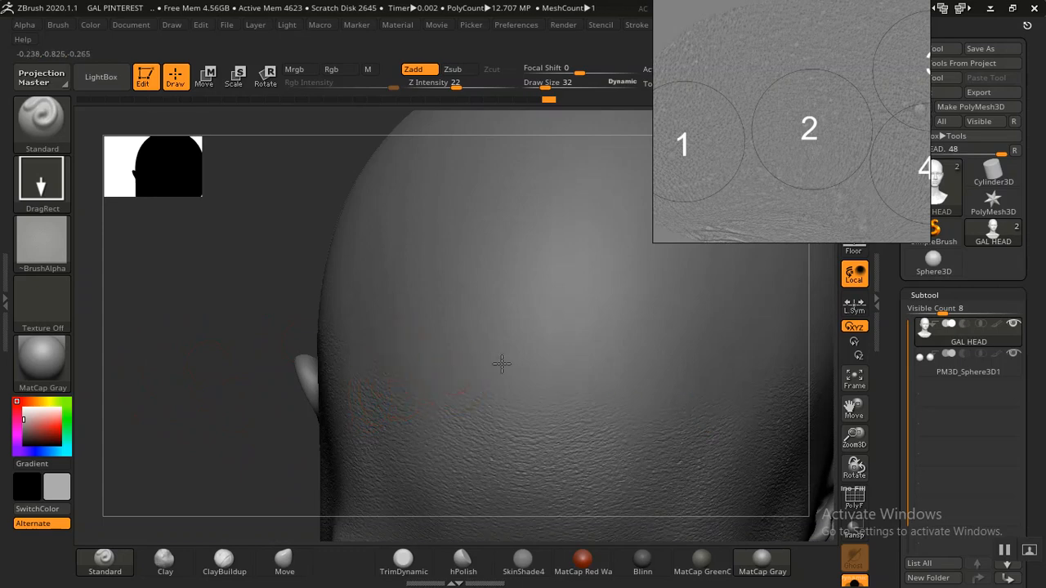
mouse_move(560, 355)
left_mouse_down()
mouse_move(623, 355)
mouse_move(586, 346)
mouse_move(567, 357)
mouse_move(603, 364)
mouse_move(603, 345)
mouse_move(583, 381)
mouse_move(540, 371)
mouse_move(631, 377)
left_mouse_up()
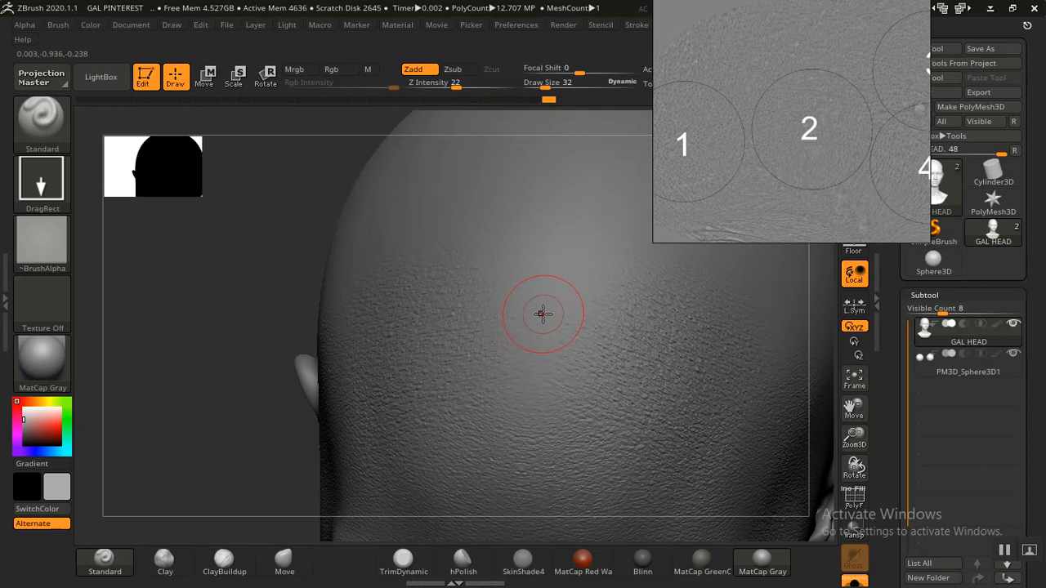
mouse_move(497, 308)
left_mouse_down()
mouse_move(502, 382)
mouse_move(480, 413)
mouse_move(452, 418)
left_mouse_up()
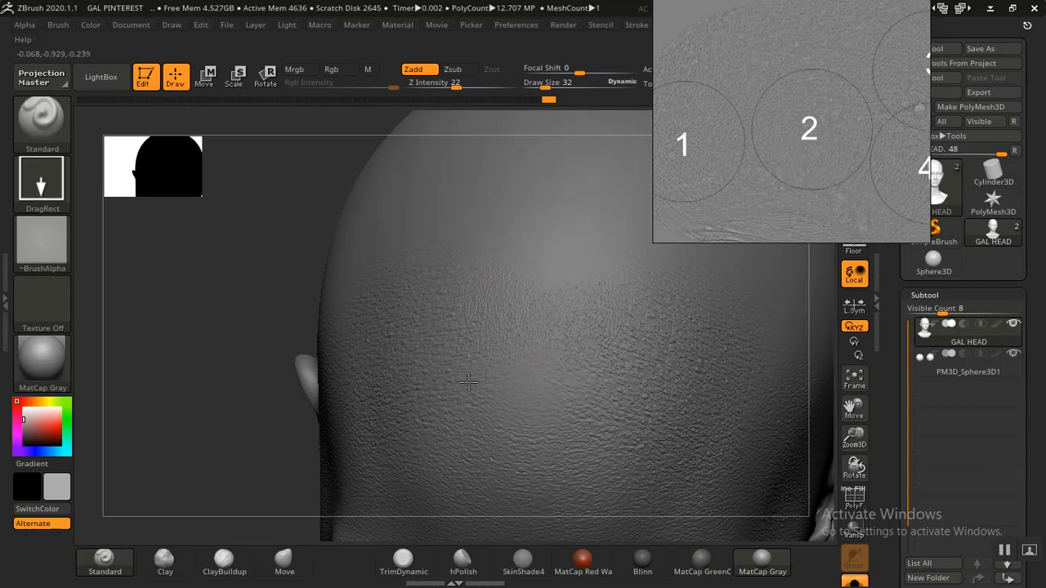
left_click_drag(468, 383, 485, 328)
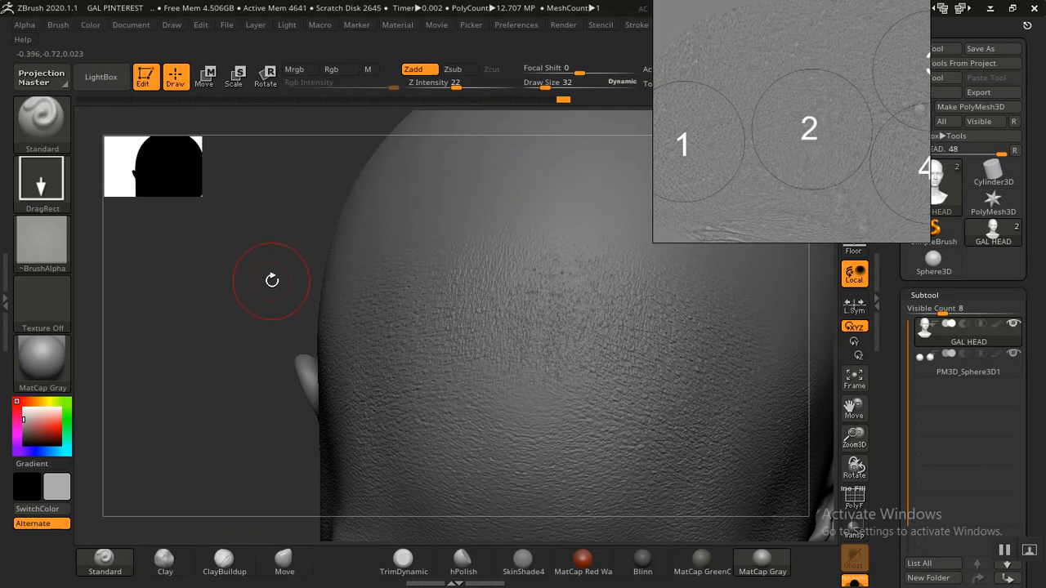
key("ctrl")
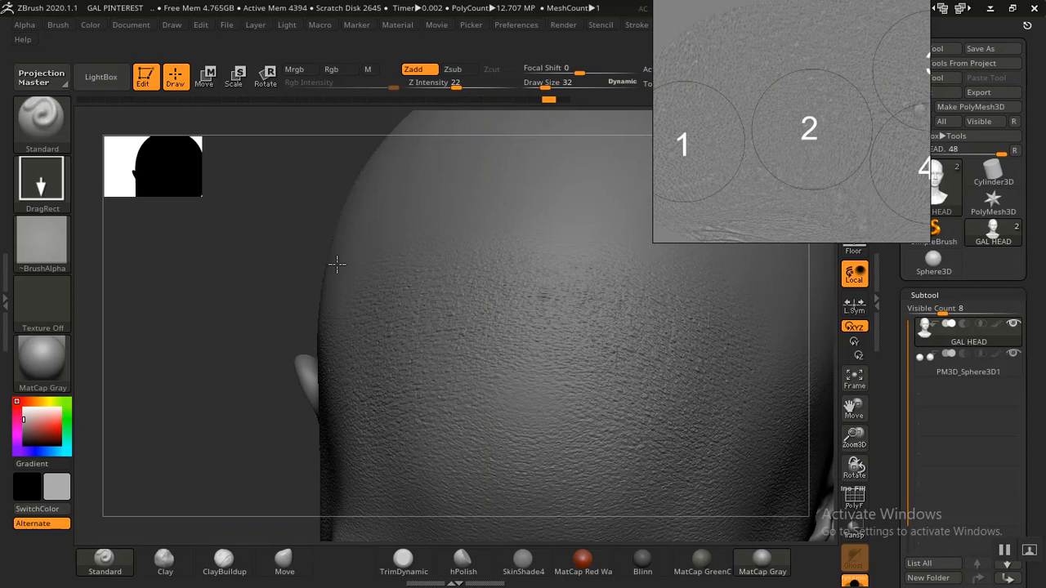
- Stamp alpha 03 symmetrically across the sides of the head above the ears, extending the temple detail backwards
left_click_drag(338, 264, 336, 264)
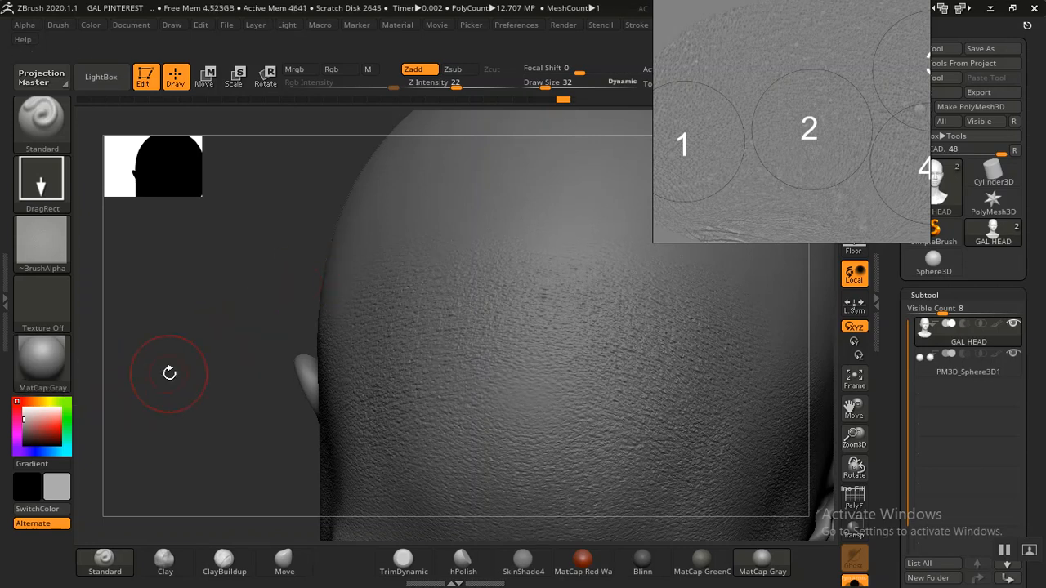
left_click_drag(182, 360, 196, 336)
left_click_drag(233, 398, 348, 157, "alt")
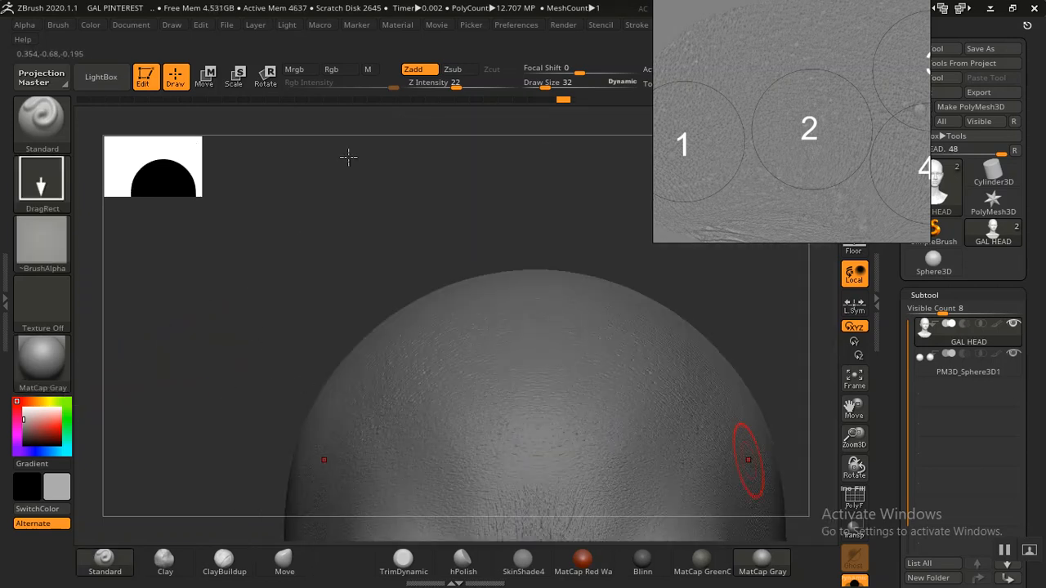
left_click_drag(315, 397, 287, 247)
left_click_drag(274, 381, 311, 378)
left_click_drag(210, 402, 264, 367)
left_click_drag(214, 304, 244, 423)
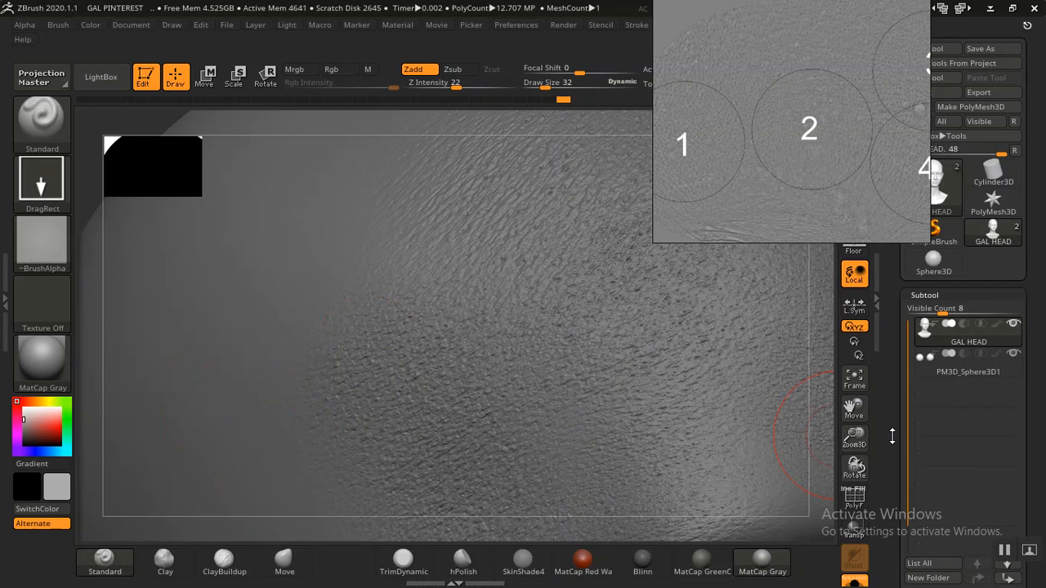
left_click_drag(854, 433, 852, 418)
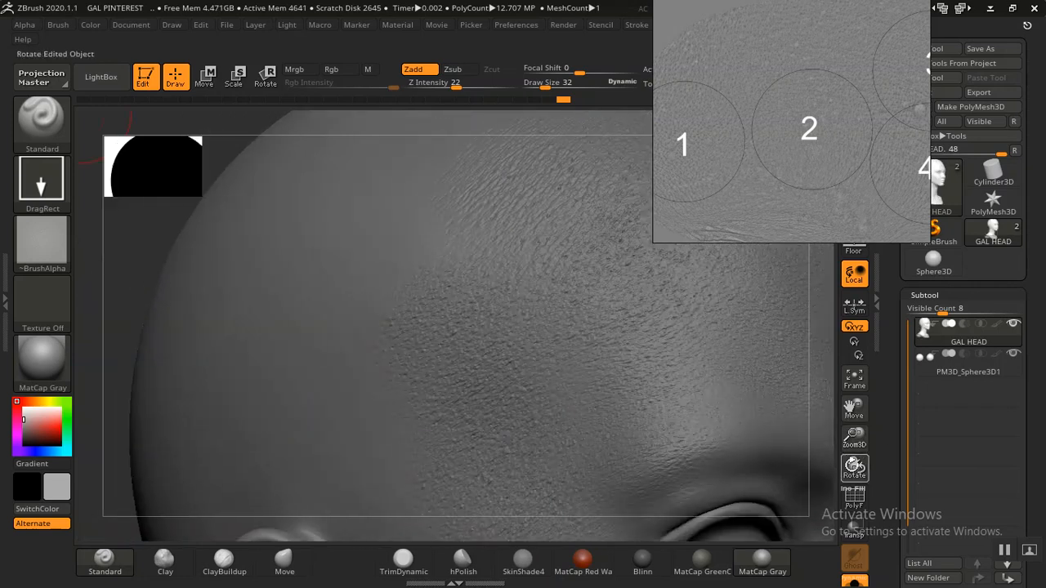
left_click_drag(854, 472, 854, 467)
left_click_drag(855, 416, 889, 282)
left_click_drag(171, 355, 403, 398)
left_click_drag(170, 396, 191, 351)
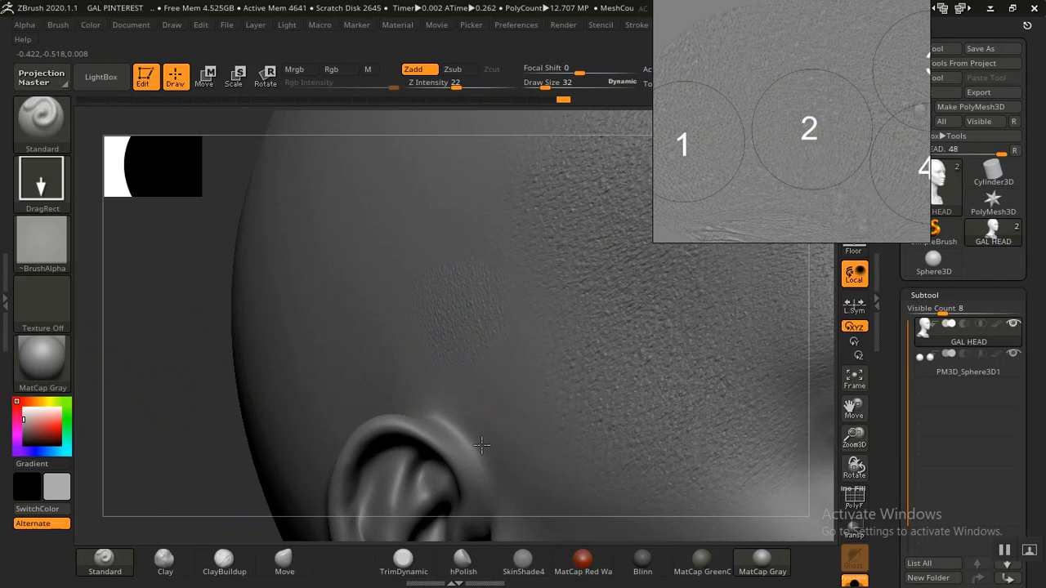
mouse_move(559, 400)
left_mouse_down()
mouse_move(677, 380)
mouse_move(664, 319)
mouse_move(644, 301)
left_mouse_up()
mouse_move(646, 302)
left_mouse_down()
mouse_move(667, 266)
mouse_move(698, 278)
mouse_move(622, 409)
left_mouse_up()
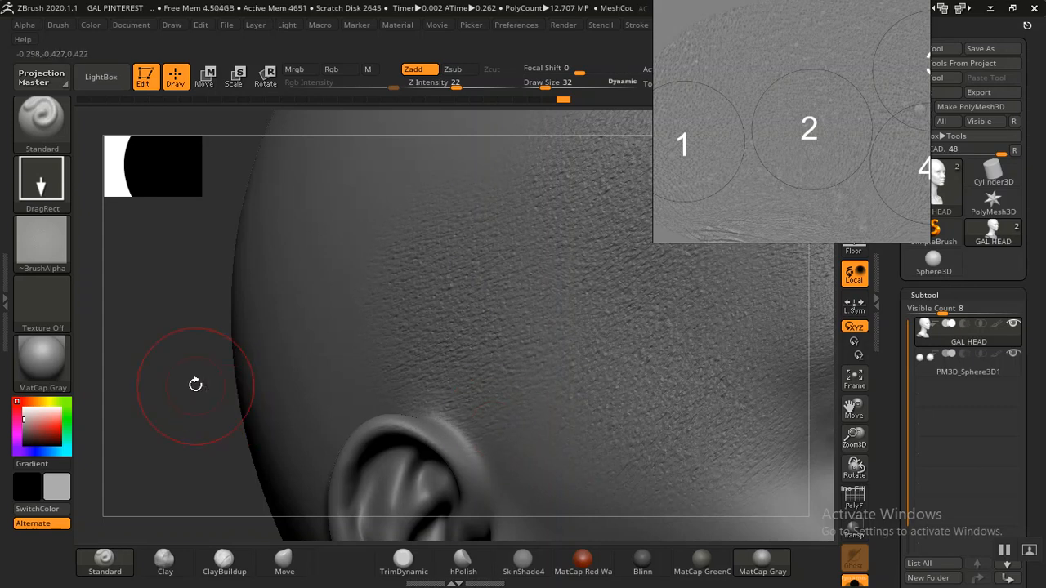
- Stamp alpha 03 over the upper sides of the head behind the temples, blending it into the hairline detail
left_click_drag(194, 384, 349, 406, "alt")
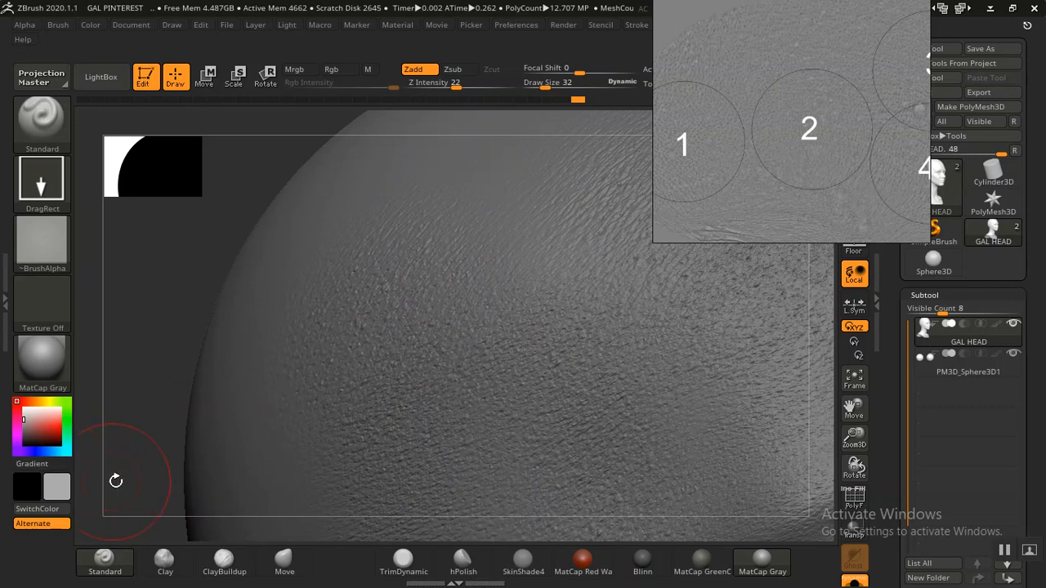
left_click_drag(175, 357, 222, 483)
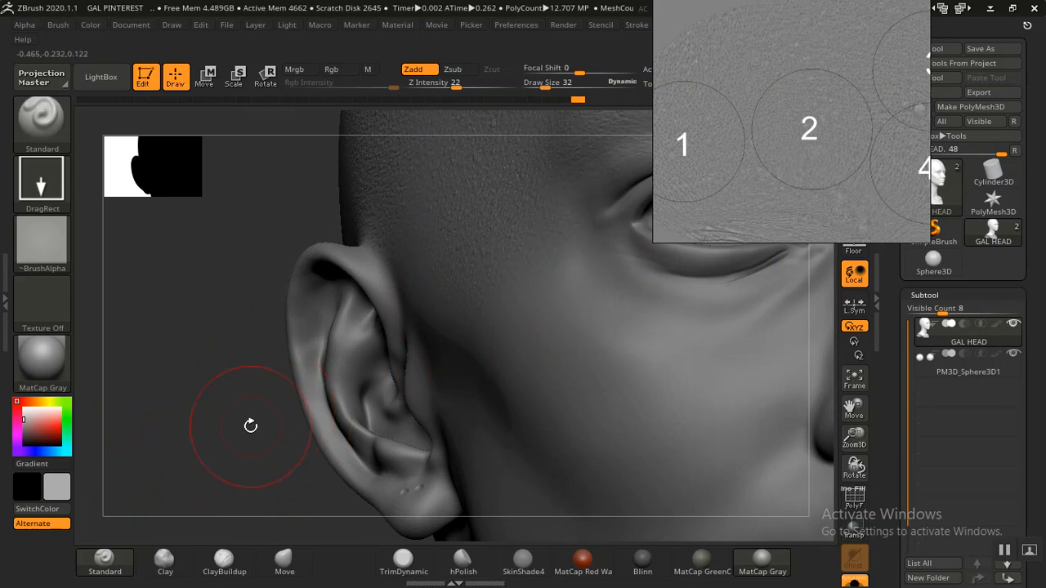
left_click_drag(218, 482, 245, 456)
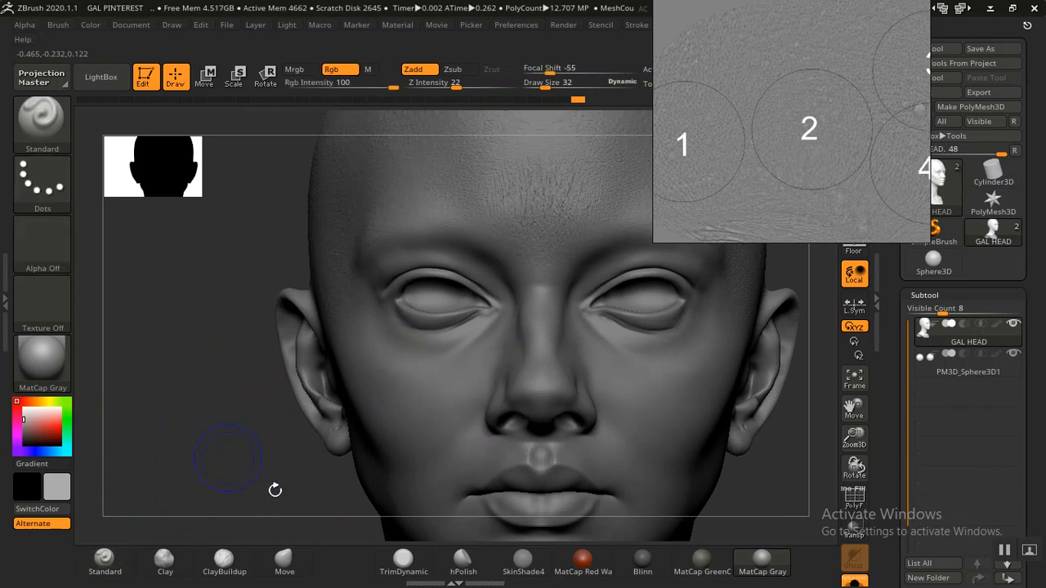
- Compare the brow and eyelid area of the reference map with the sculpt's eye region
left_click_drag(276, 491, 299, 488, "alt")
mouse_move(281, 378)
left_mouse_down("alt")
mouse_move(343, 413)
mouse_move(340, 424)
left_mouse_up("alt")
left_click_drag(297, 352, 316, 419, "alt")
left_click_drag(816, 180, 819, 22)
scroll(777, 121, "up", 1)
left_click_drag(768, 81, 795, 171)
scroll(796, 171, "up", 2)
left_click_drag(808, 212, 831, 127)
mouse_move(266, 317)
left_mouse_down()
mouse_move(272, 392)
mouse_move(231, 303)
mouse_move(231, 350)
mouse_move(273, 351)
mouse_move(246, 301)
left_mouse_up()
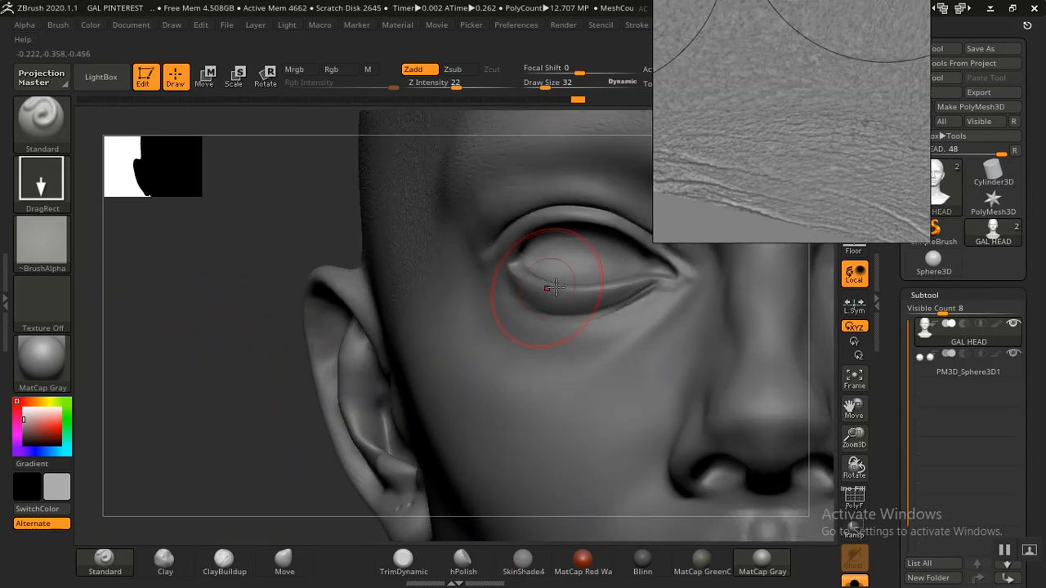
- Mask the lower eyelid and the outer part of the eye with MaskPen at draw size 20
left_click_drag(236, 370, 245, 392)
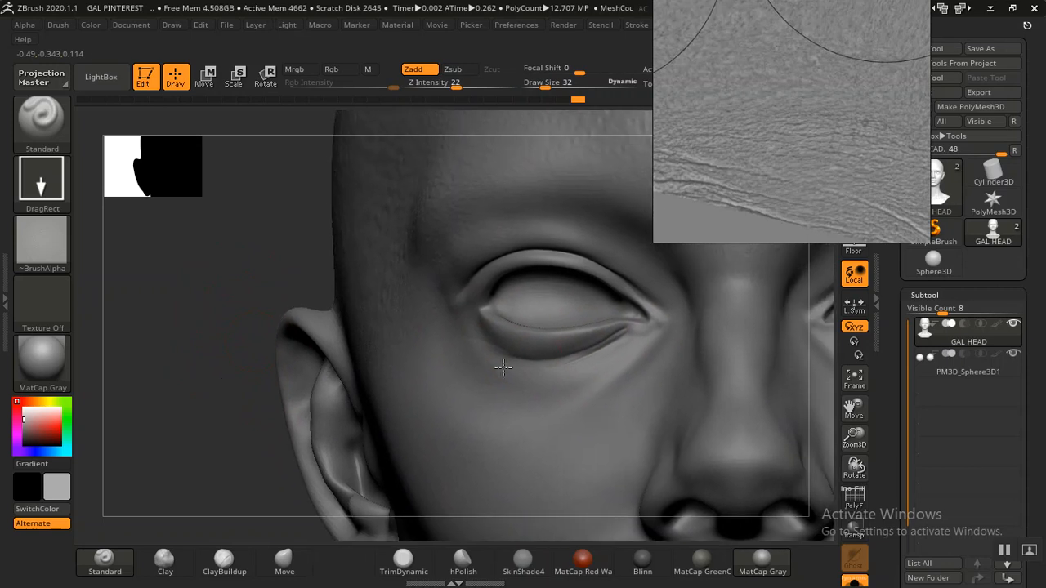
key("ctrl")
mouse_move(612, 321)
left_mouse_down("ctrl")
mouse_move(541, 286)
mouse_move(583, 270)
left_mouse_up("ctrl")
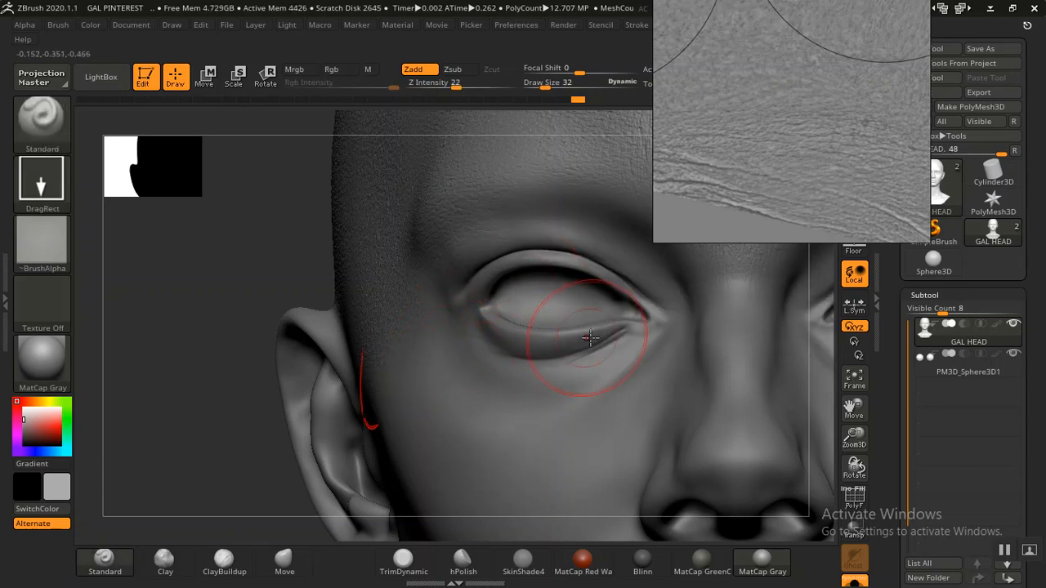
key("bracketleft")
key("bracketleft")
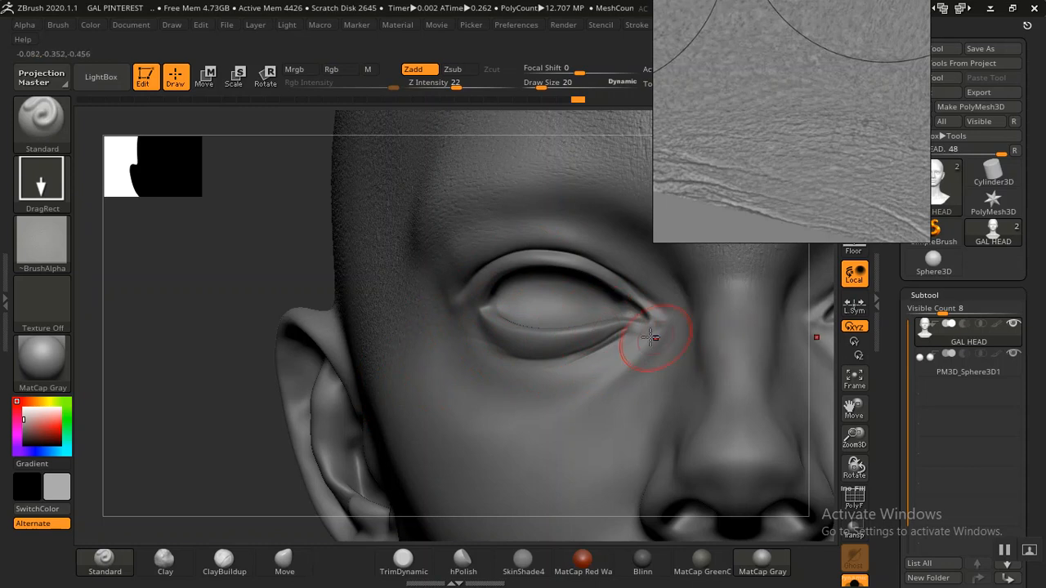
mouse_move(623, 329)
left_mouse_down("ctrl")
mouse_move(546, 329)
mouse_move(497, 314)
mouse_move(492, 291)
left_mouse_up("ctrl")
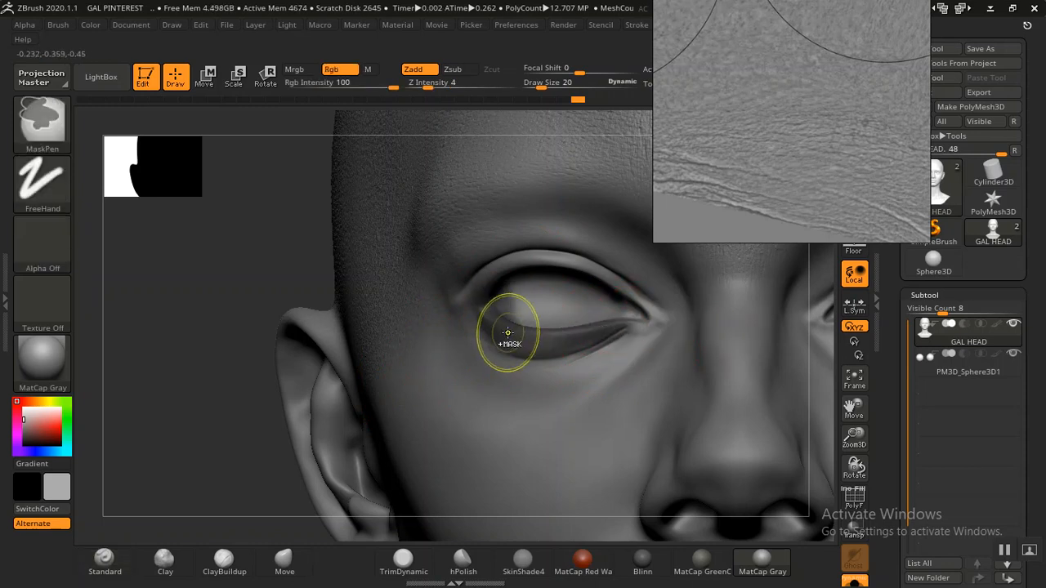
mouse_move(510, 335)
left_mouse_down("ctrl")
mouse_move(489, 295)
mouse_move(607, 240)
mouse_move(640, 317)
mouse_move(612, 264)
mouse_move(567, 248)
mouse_move(501, 258)
left_mouse_up("ctrl")
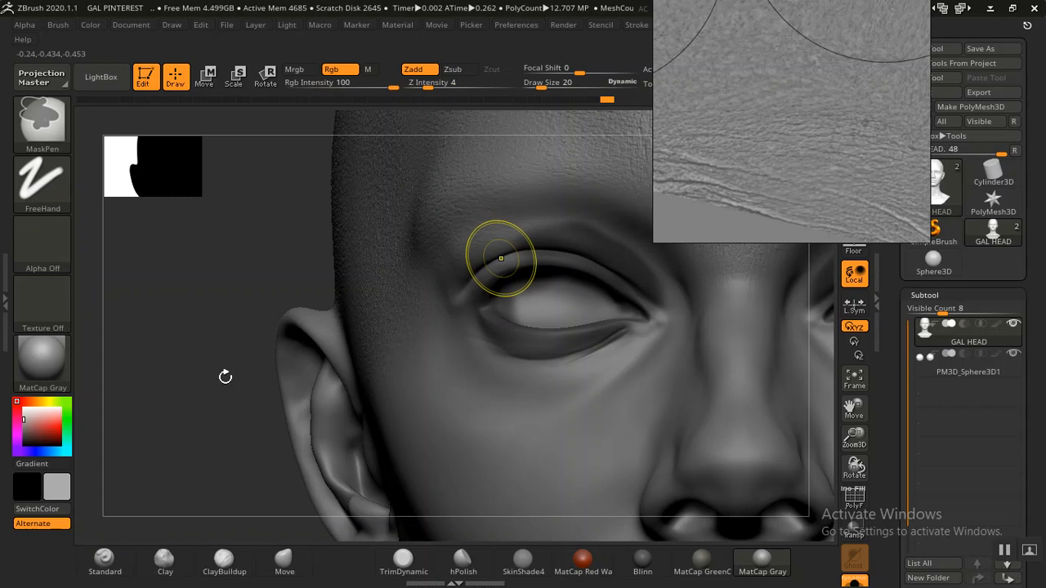
- Mask the rest of the eyeball between the lids up to the inner corner at draw size 12
mouse_move(225, 376)
left_mouse_down("ctrl")
mouse_move(219, 409)
mouse_move(478, 310)
left_mouse_up("ctrl")
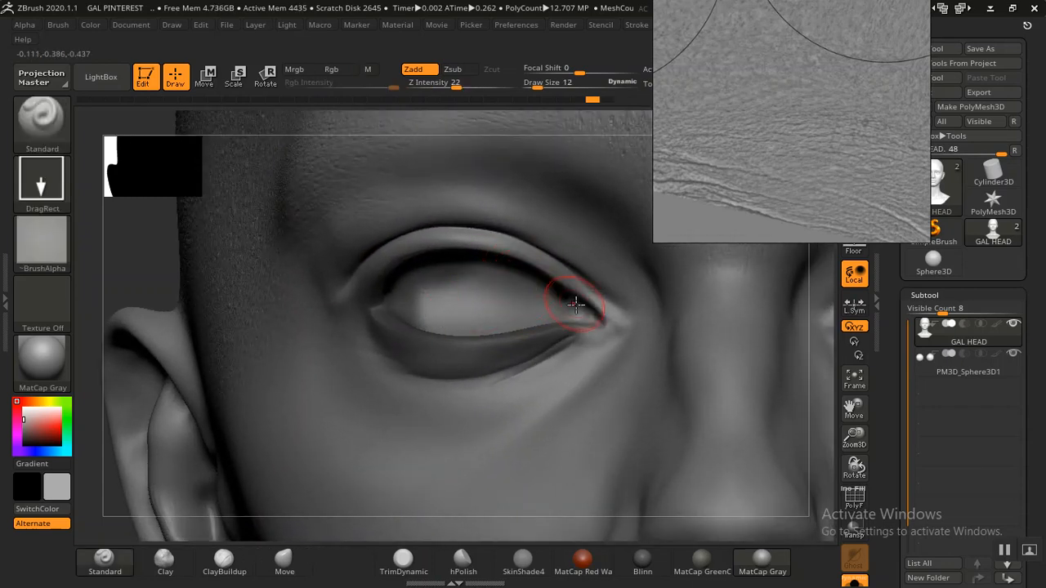
mouse_move(602, 320)
left_mouse_down("ctrl")
mouse_move(591, 296)
mouse_move(507, 242)
mouse_move(428, 239)
mouse_move(373, 253)
mouse_move(319, 340)
left_mouse_up("ctrl")
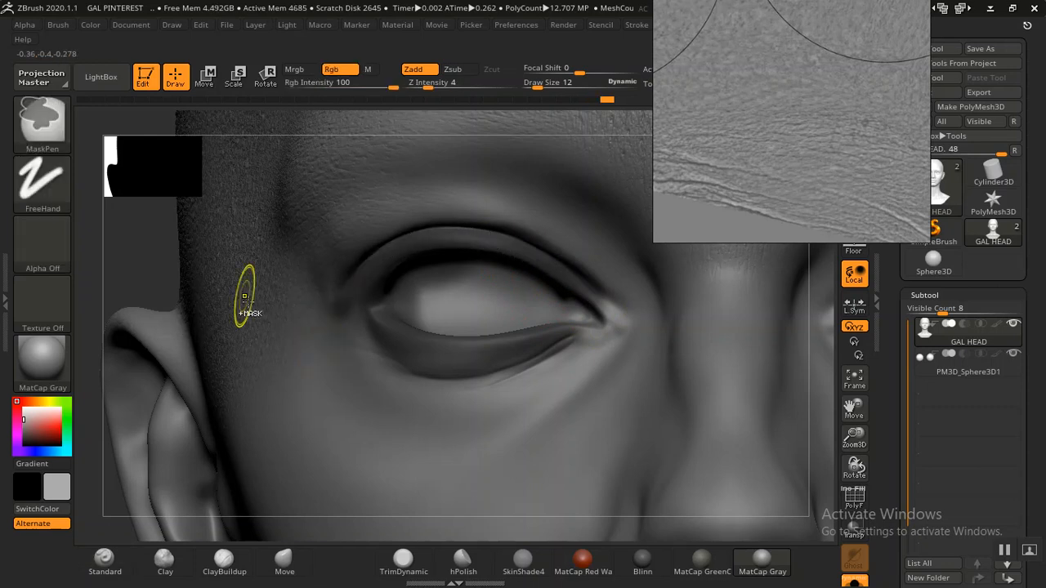
left_click(580, 305, "ctrl")
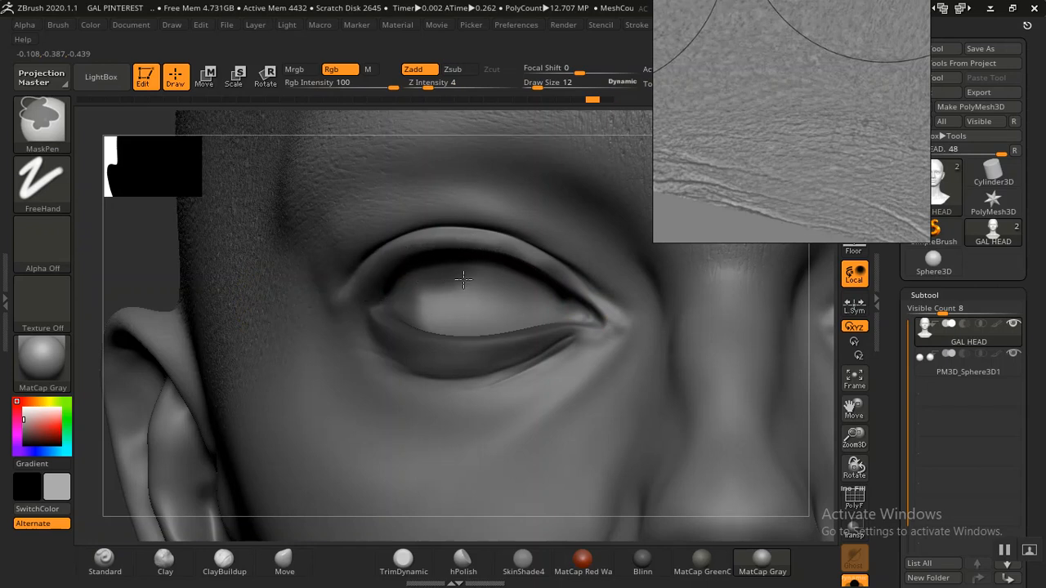
mouse_move(508, 308)
left_mouse_down("ctrl")
mouse_move(385, 300)
mouse_move(457, 329)
mouse_move(515, 330)
left_mouse_up("ctrl")
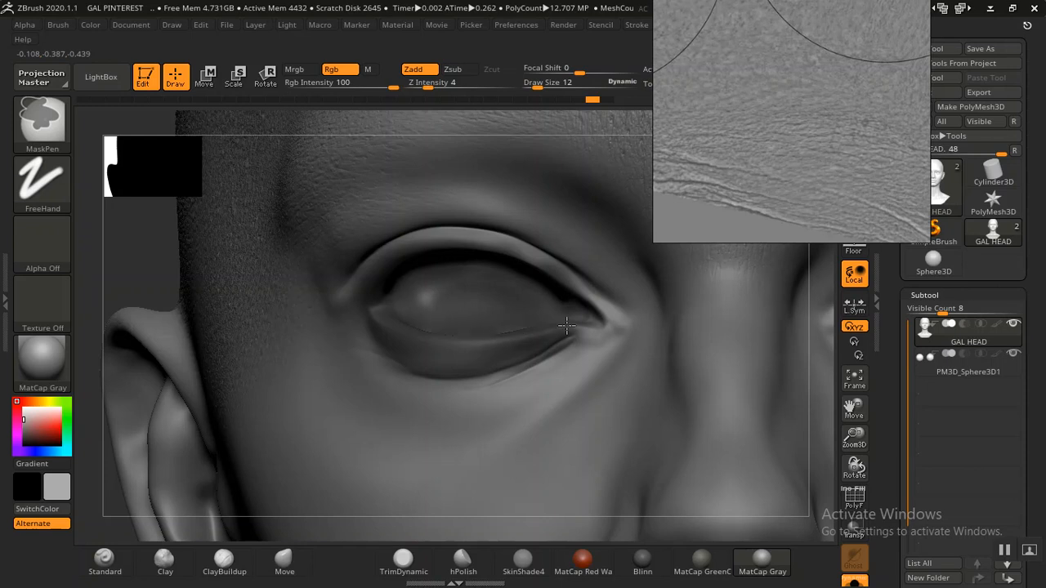
mouse_move(570, 291)
left_mouse_down("ctrl")
mouse_move(503, 253)
mouse_move(434, 246)
left_mouse_up("ctrl")
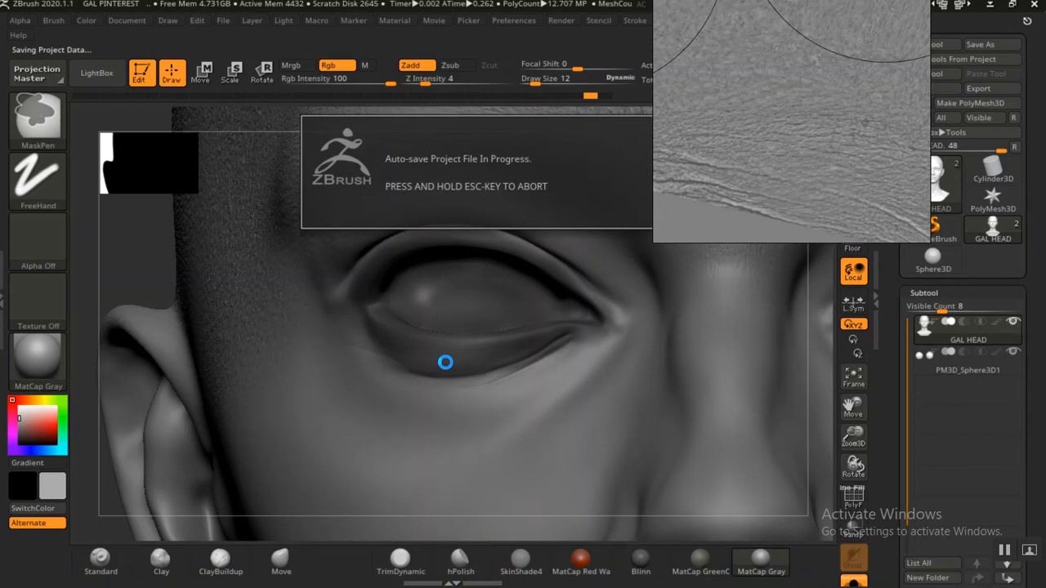
- Set Z Intensity to 24 and stamp the skin alpha symmetrically over the brow ridge and the area above the masked eye
scroll(786, 155, "down", 2)
scroll(786, 153, "up", 1)
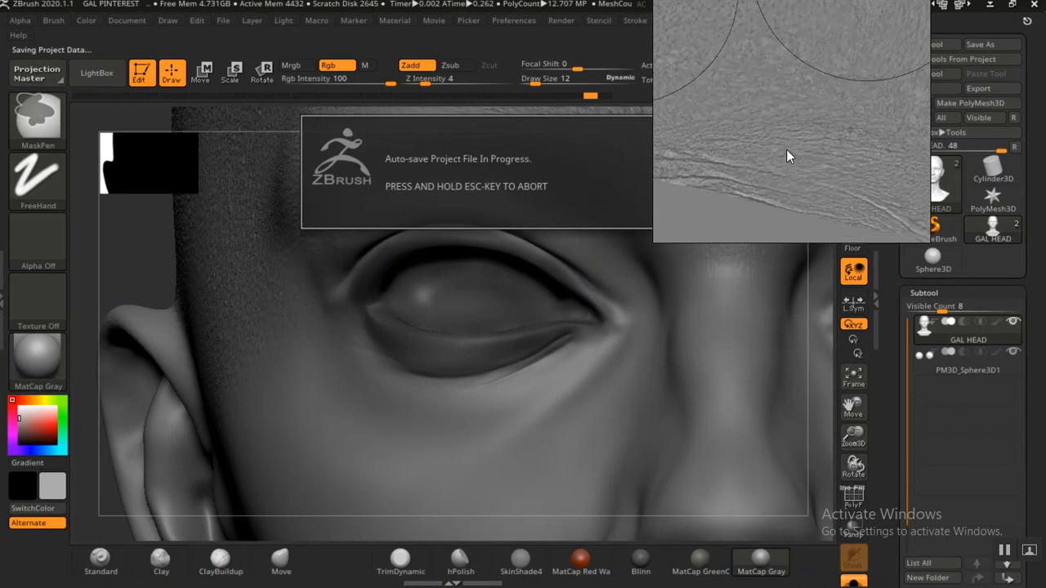
mouse_move(785, 120)
middle_mouse_down()
mouse_move(837, 125)
mouse_move(792, 120)
middle_mouse_up()
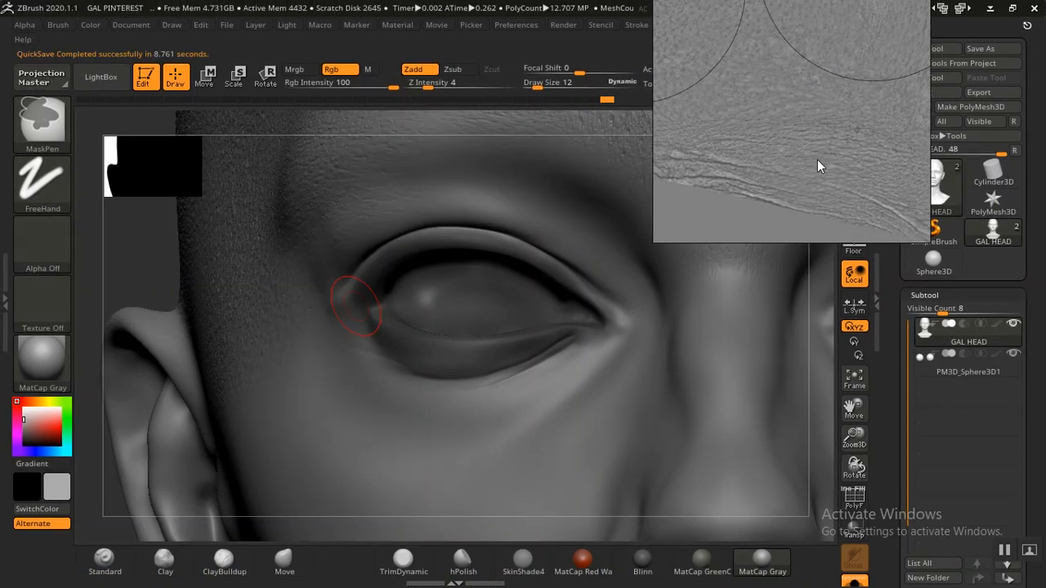
key("ctrl")
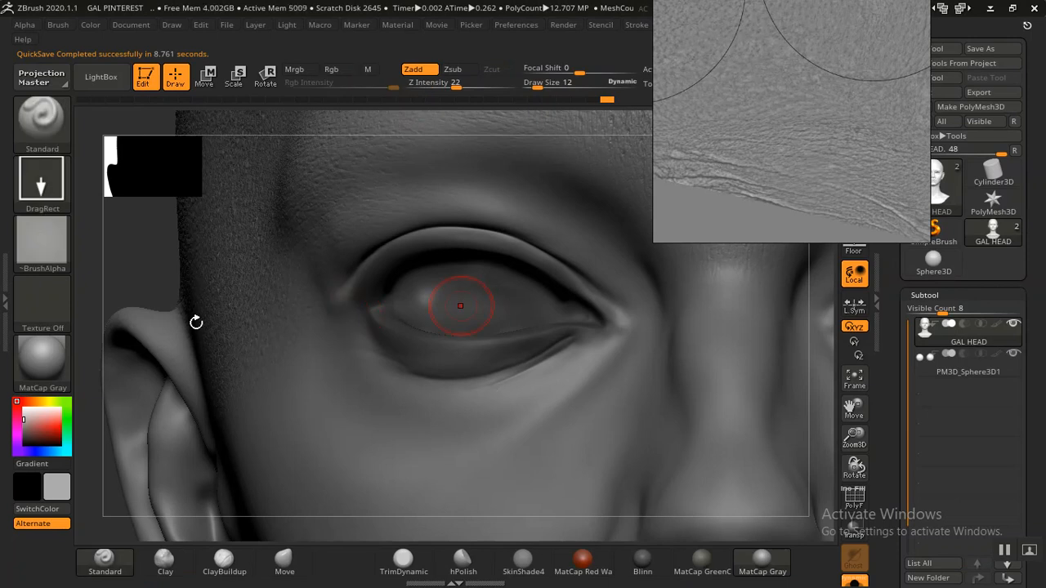
right_click_drag(139, 265, 149, 268, "ctrl")
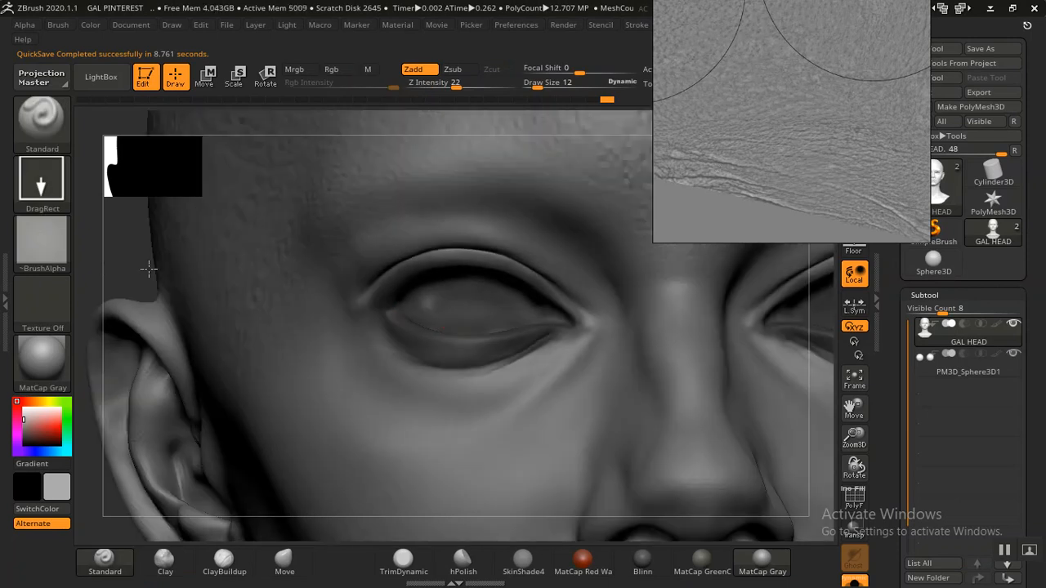
left_click(474, 326)
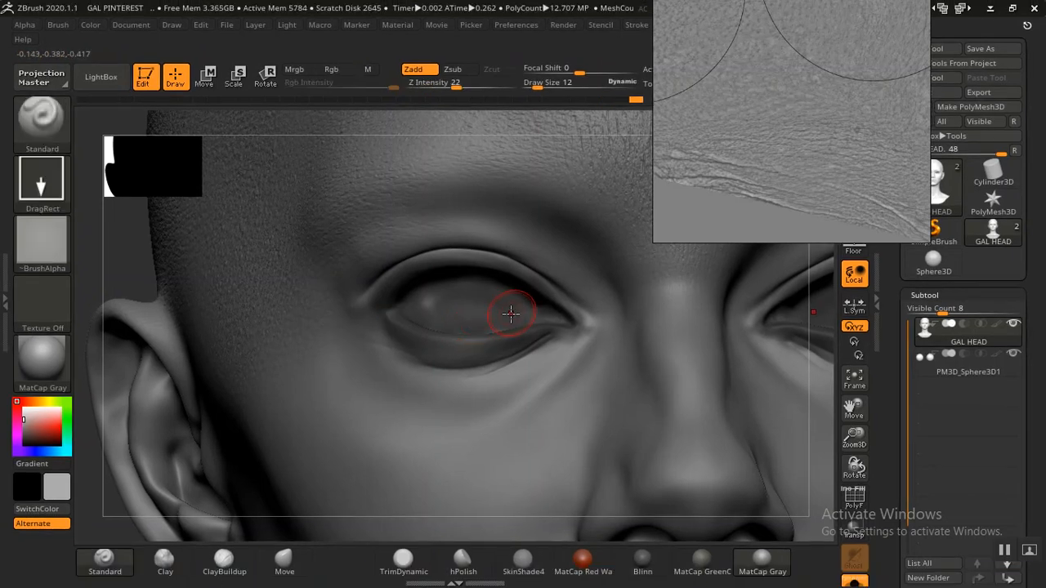
left_click(459, 86)
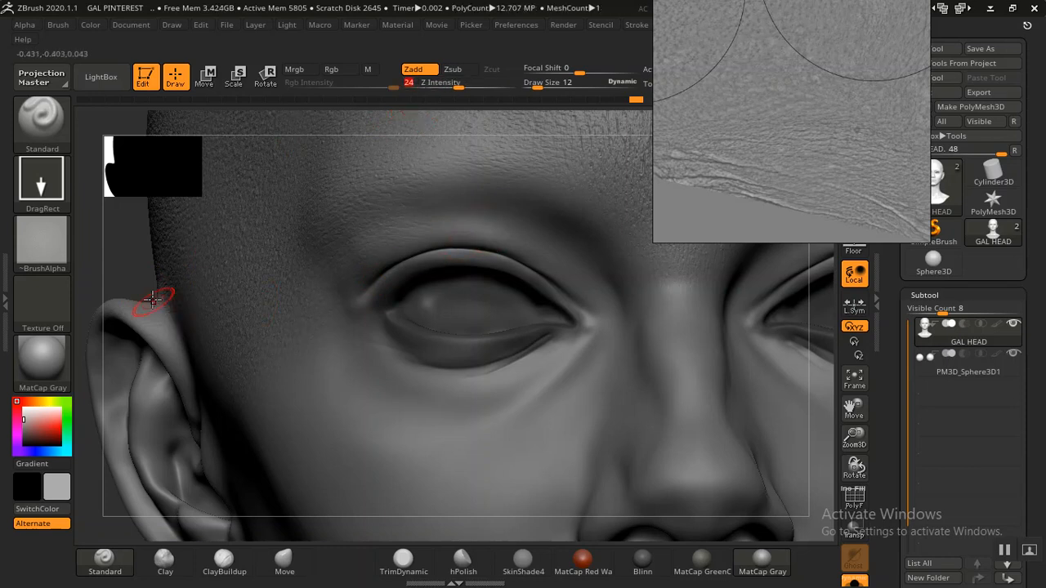
mouse_move(115, 260)
left_mouse_down()
mouse_move(107, 251)
mouse_move(204, 319)
mouse_move(217, 360)
mouse_move(226, 311)
mouse_move(186, 351)
mouse_move(381, 303)
left_mouse_up()
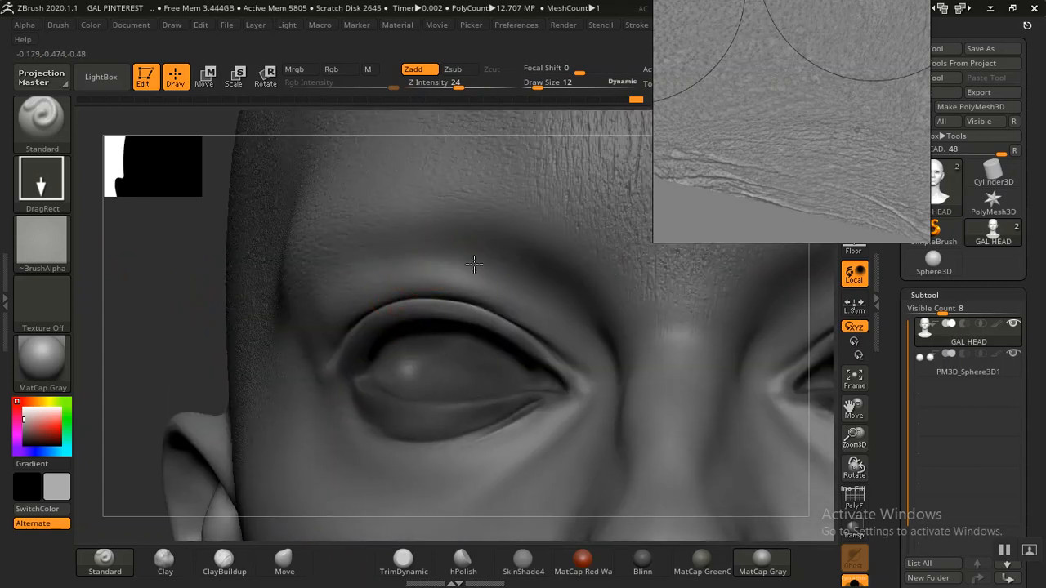
mouse_move(546, 317)
left_mouse_down()
mouse_move(589, 349)
mouse_move(618, 309)
mouse_move(600, 283)
mouse_move(560, 292)
left_mouse_up()
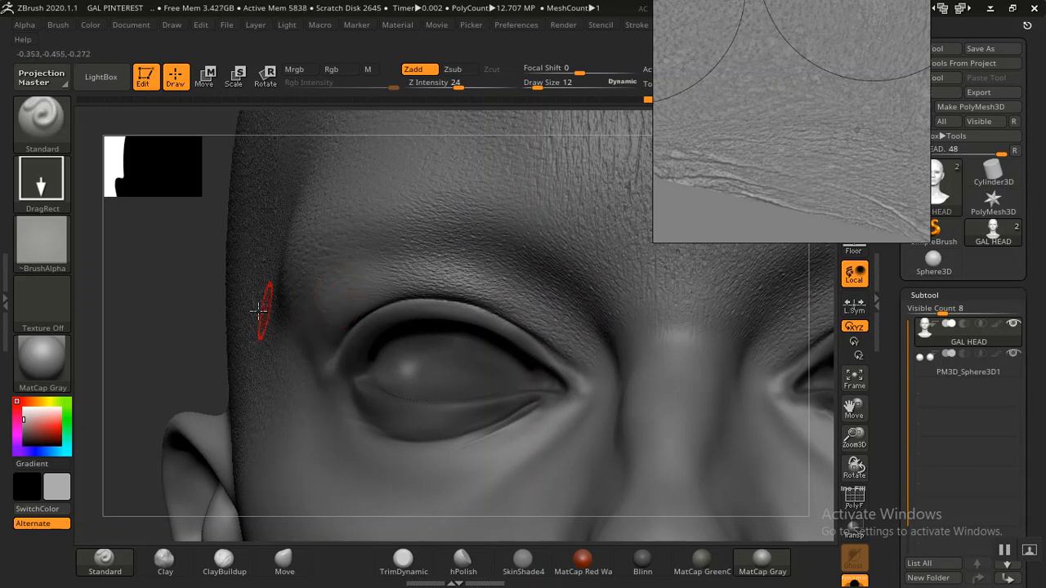
- Extend the stamped skin detail around the outer corners of the eyes, blending it into the temples
left_click_drag(191, 316, 197, 319)
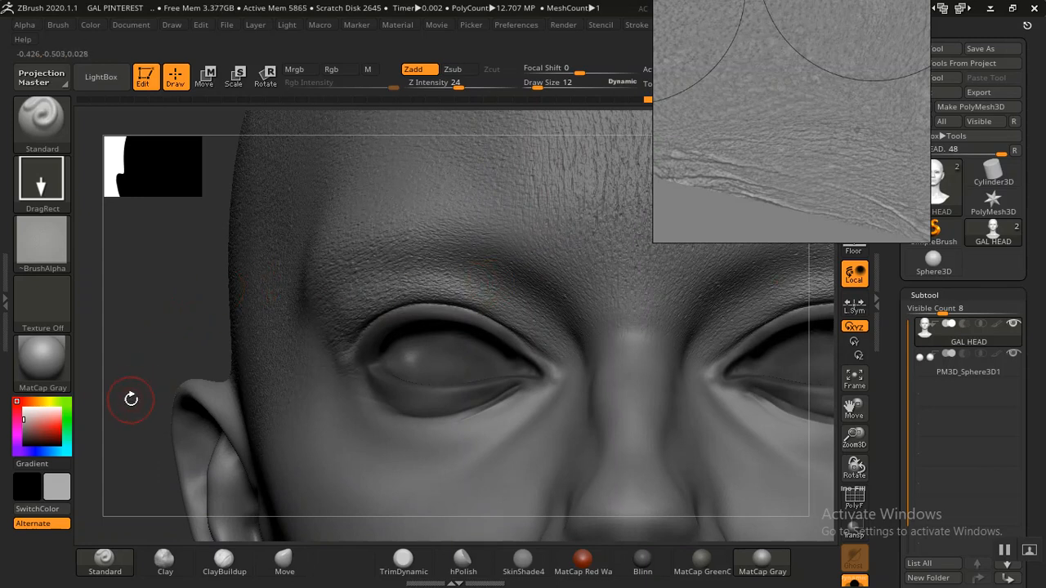
mouse_move(131, 399)
left_mouse_down()
mouse_move(257, 237)
mouse_move(286, 360)
mouse_move(256, 411)
mouse_move(328, 319)
left_mouse_up()
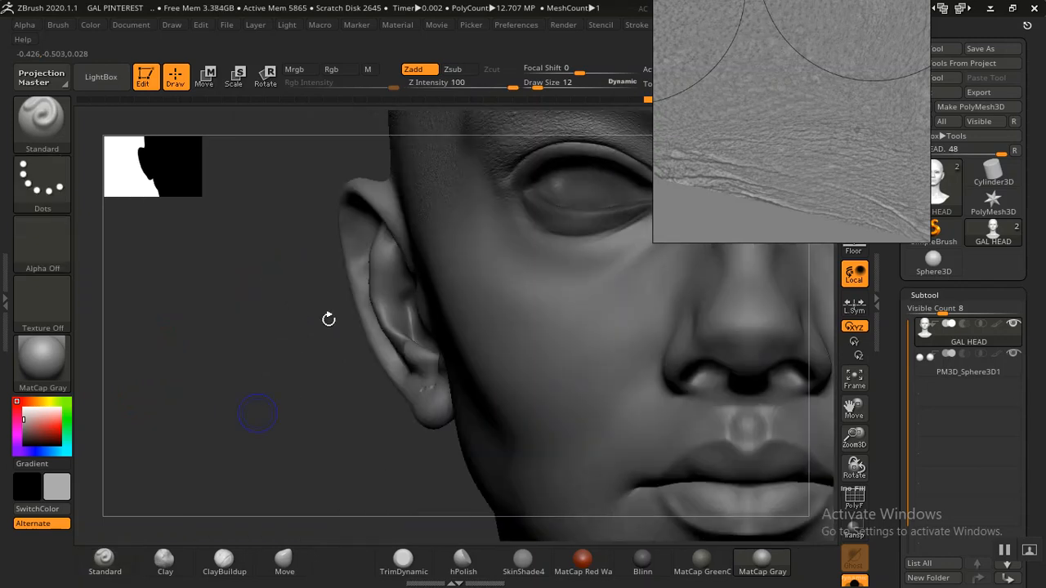
mouse_move(264, 402)
left_mouse_down()
mouse_move(282, 354)
mouse_move(206, 303)
mouse_move(227, 441)
left_mouse_up()
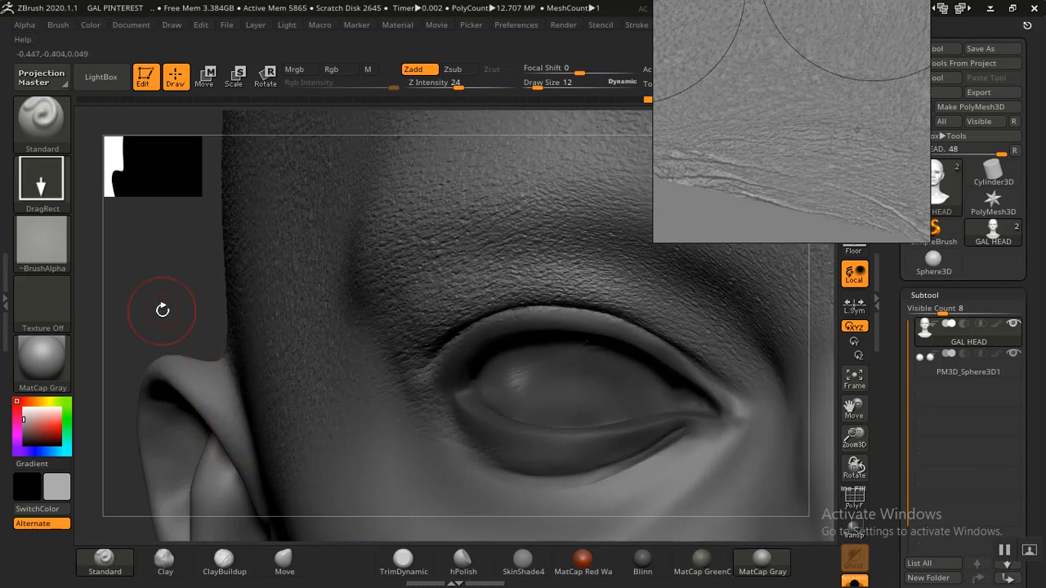
left_click_drag(163, 311, 233, 304)
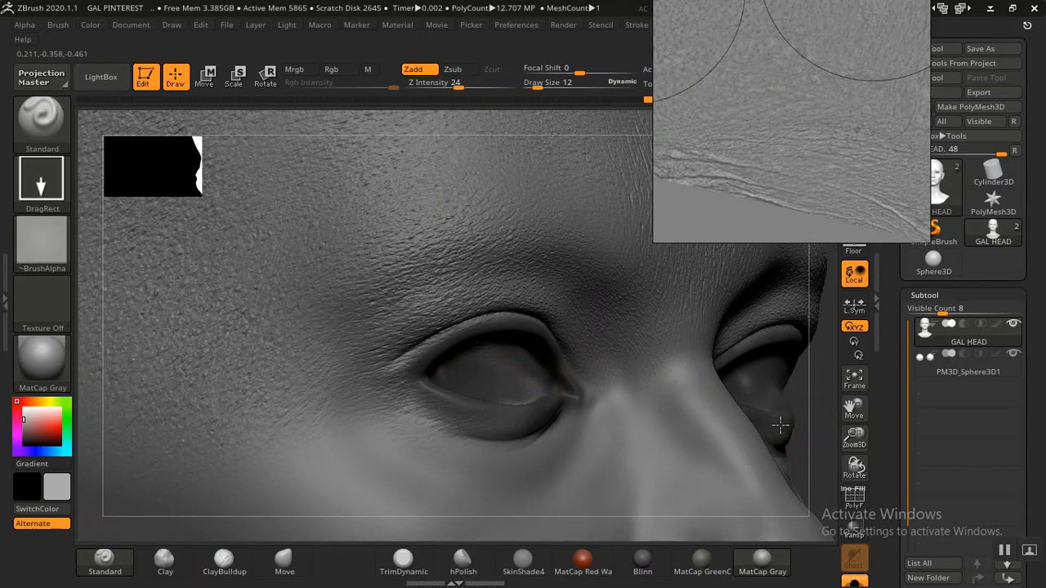
left_click_drag(780, 425, 768, 336)
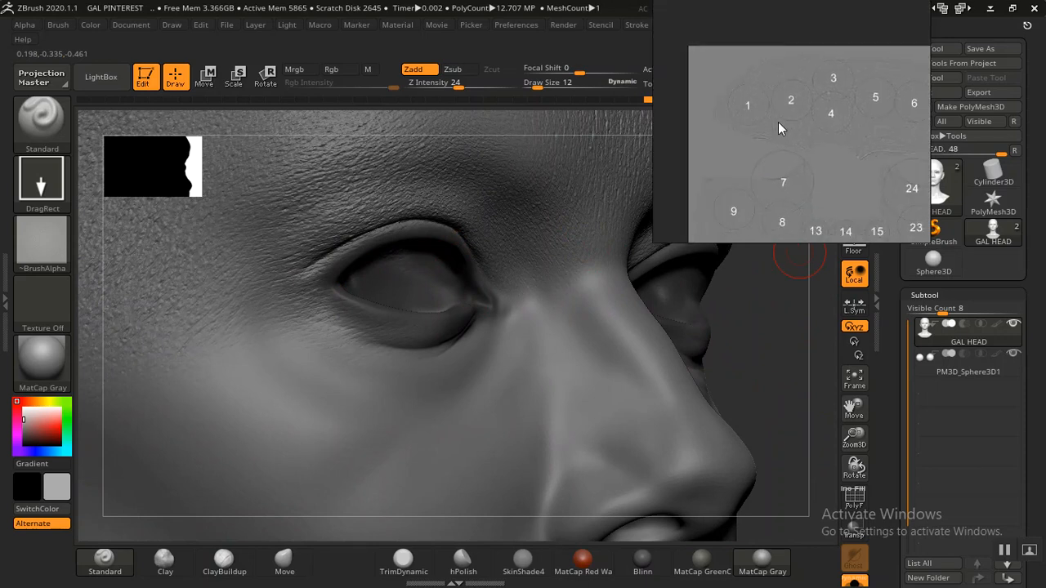
- Examine the reference map's numbered regions around 6, 24 and 25 against the front of the face
left_click_drag(770, 370, 736, 385)
left_click_drag(145, 535, 133, 542, "shift")
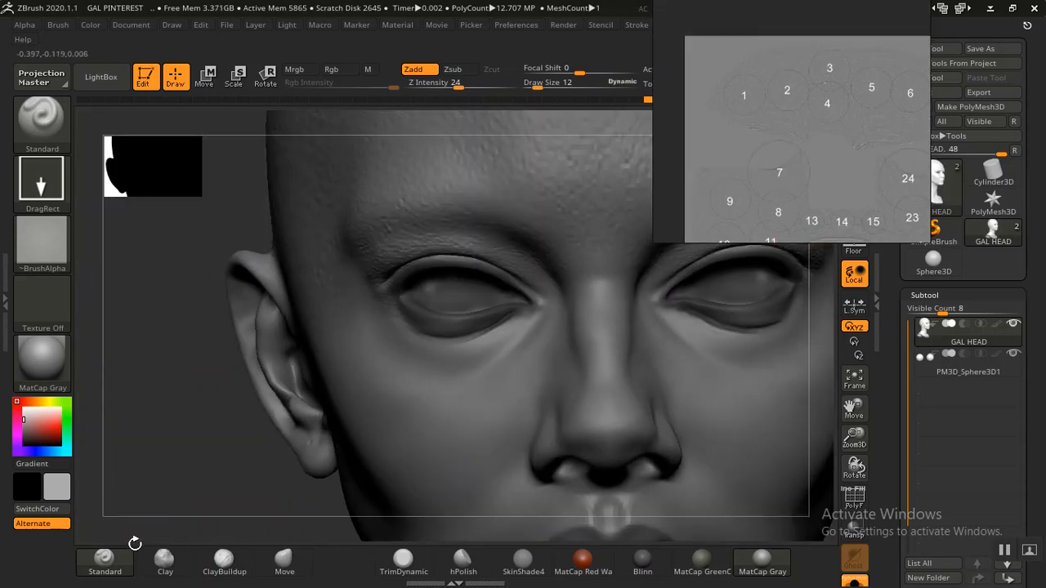
left_click_drag(348, 416, 284, 411, "alt")
middle_click_drag(832, 190, 743, 126)
scroll(810, 134, "up", 3)
middle_click_drag(812, 134, 669, 213)
middle_click_drag(792, 150, 798, 174)
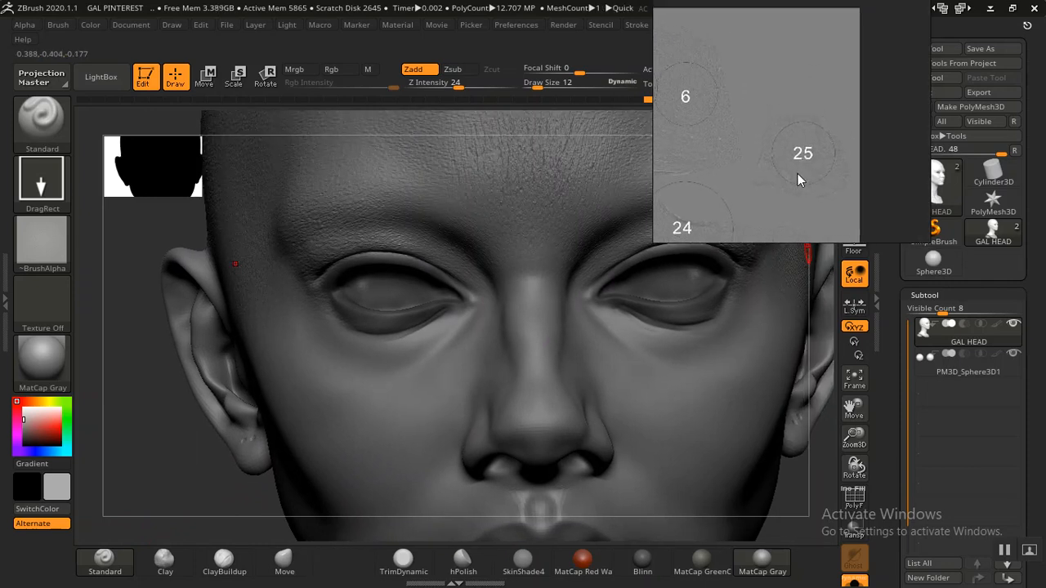
- Examine regions 25 and 9 of the reference map against the side and front of the face
scroll(800, 171, "up", 5)
scroll(800, 172, "down", 3)
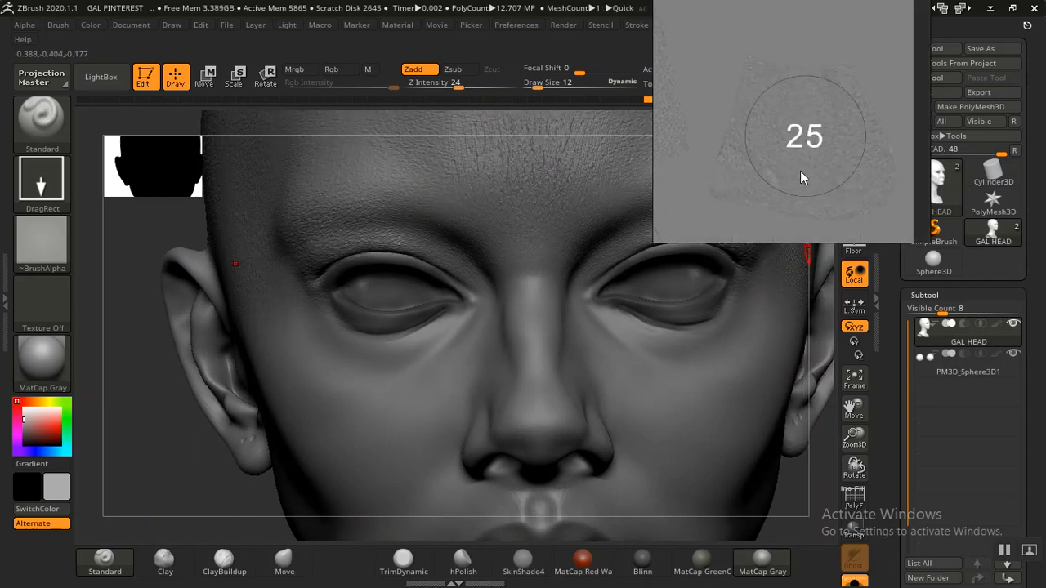
mouse_move(132, 458)
left_mouse_down("alt")
mouse_move(207, 451)
mouse_move(214, 409)
left_mouse_up("alt")
mouse_move(205, 450)
left_mouse_down("alt")
mouse_move(227, 381)
mouse_move(215, 381)
mouse_move(261, 479)
mouse_move(199, 437)
left_mouse_up("alt")
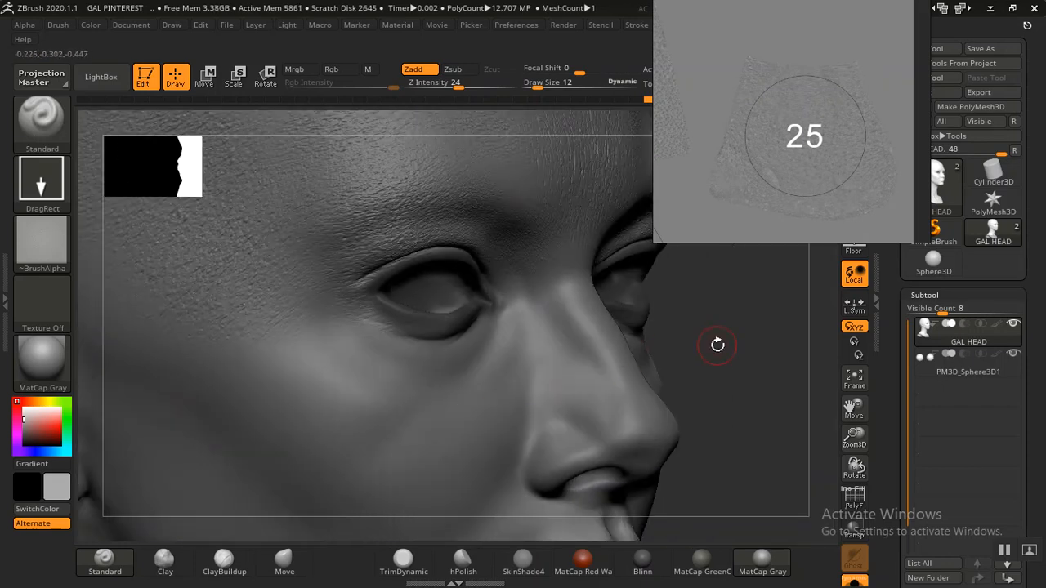
left_click_drag(717, 346, 762, 325)
left_click_drag(723, 363, 783, 252)
scroll(773, 179, "down", 1)
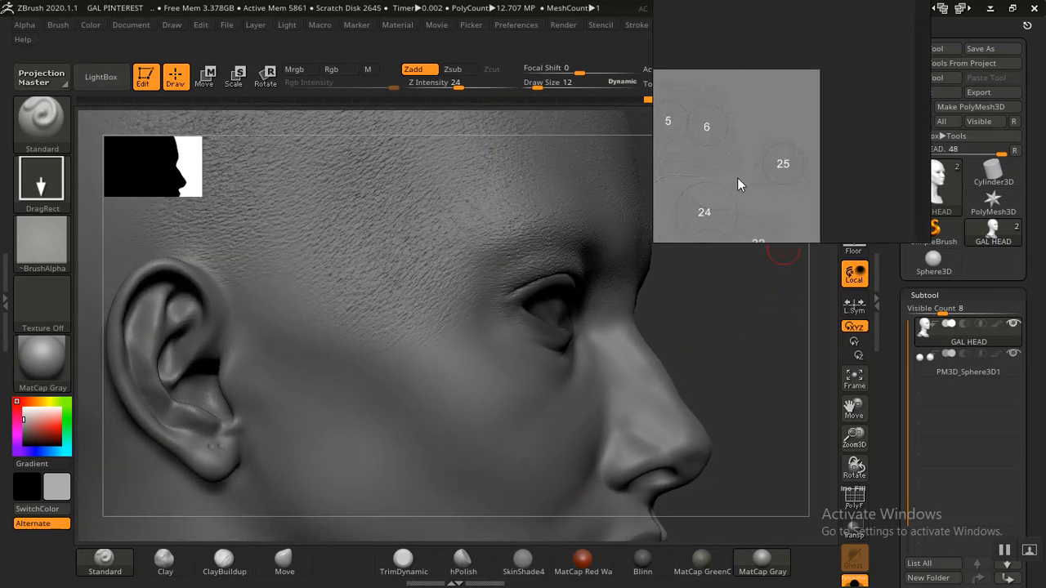
middle_click_drag(737, 177, 838, 139)
middle_click_drag(738, 159, 799, 134)
scroll(774, 164, "up", 6)
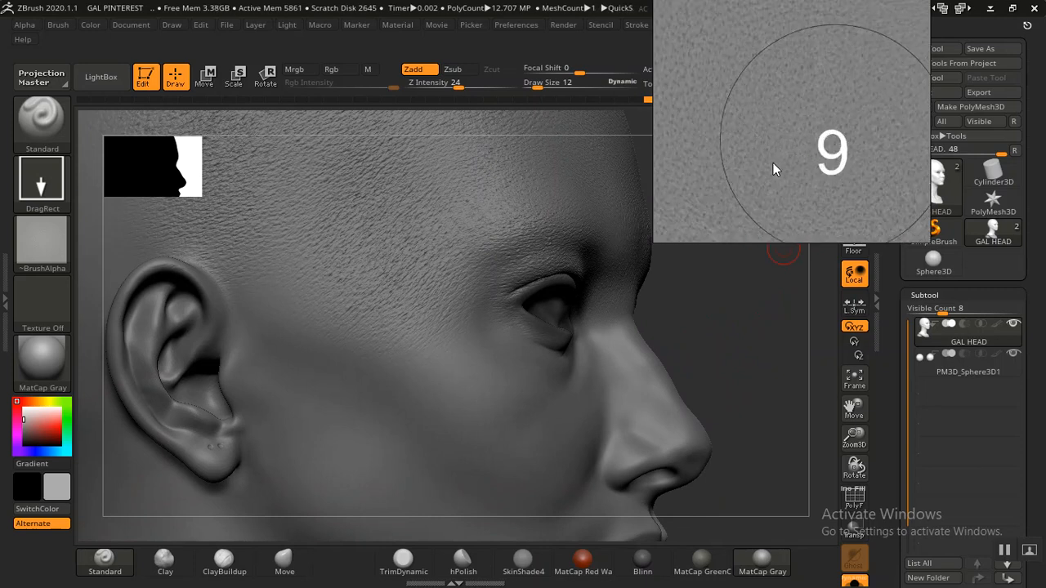
scroll(773, 164, "down", 2)
mouse_move(764, 356)
left_mouse_down("shift")
mouse_move(538, 357)
mouse_move(277, 392)
left_mouse_up("shift")
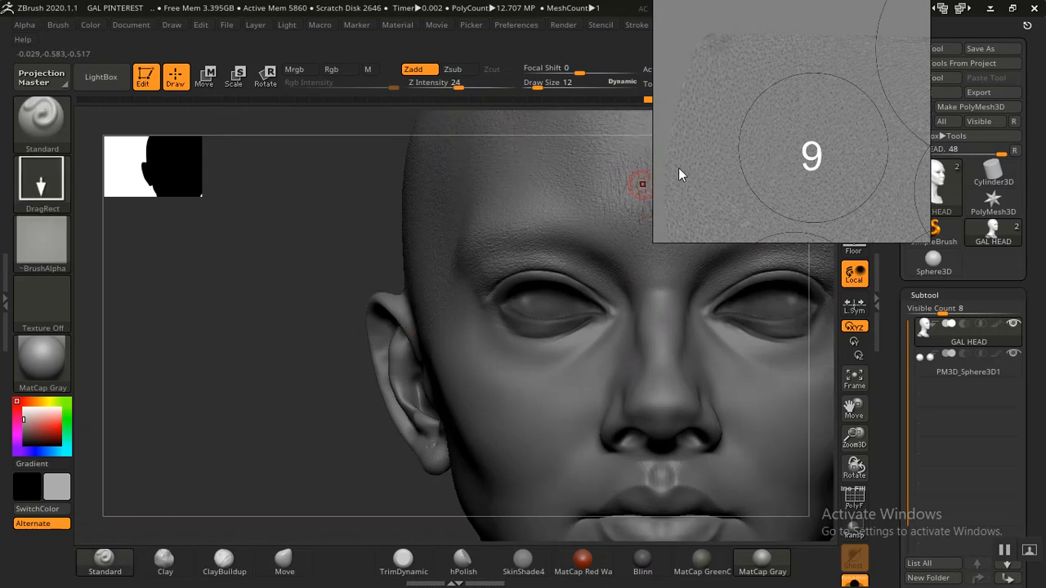
left_click_drag(230, 294, 80, 186, "alt")
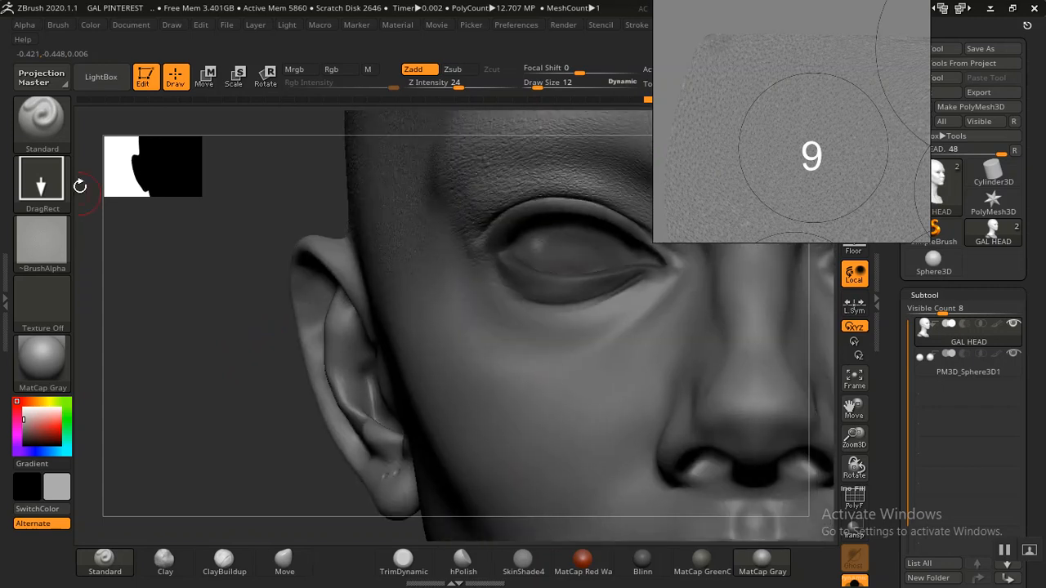
- Load the 09.psd skin alpha from the femaleFace_20s_09 folder and set its MidValue to about 45
left_click(93, 81)
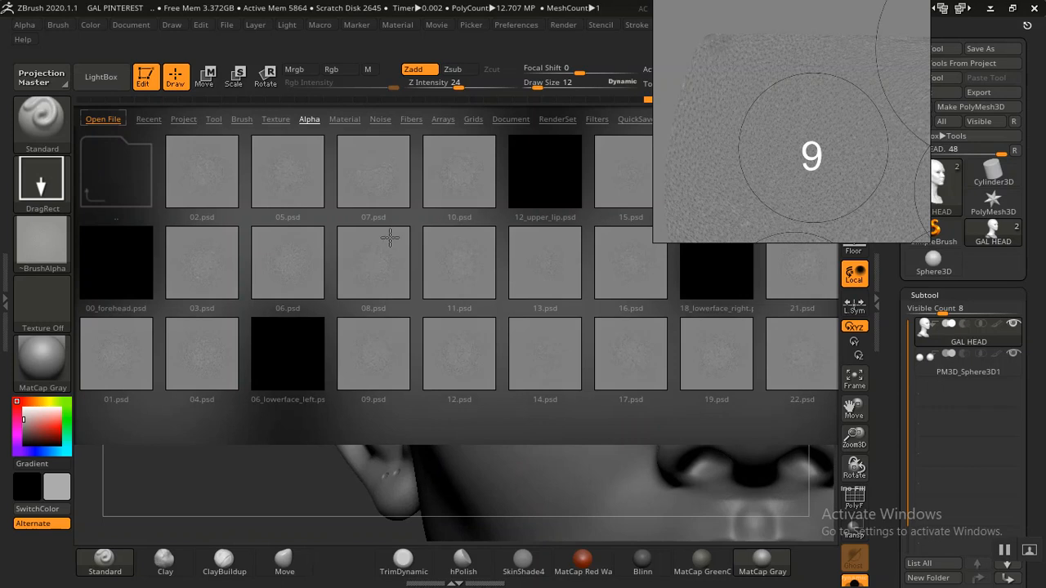
double_click(385, 355)
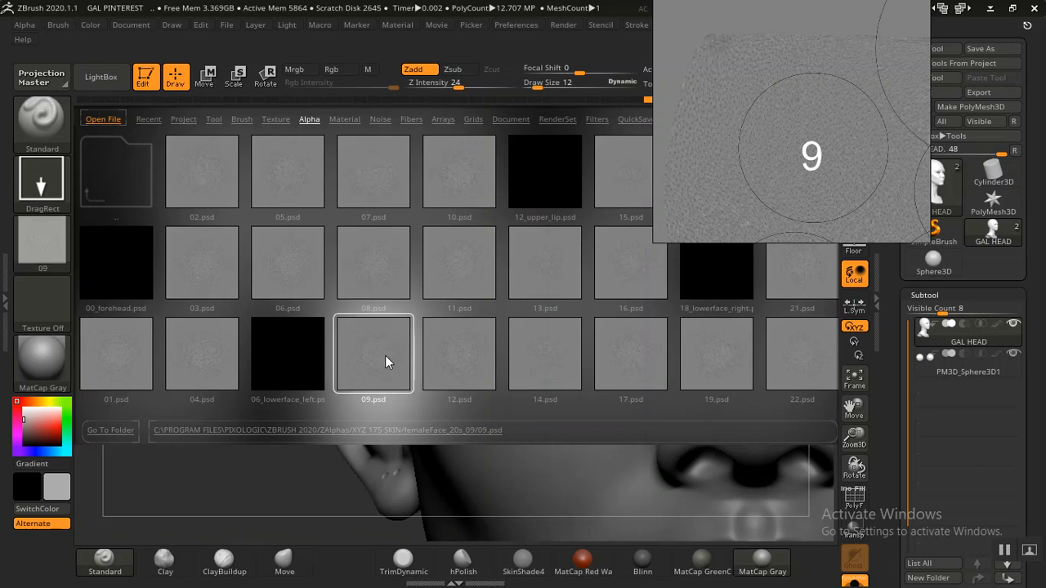
left_click(103, 78)
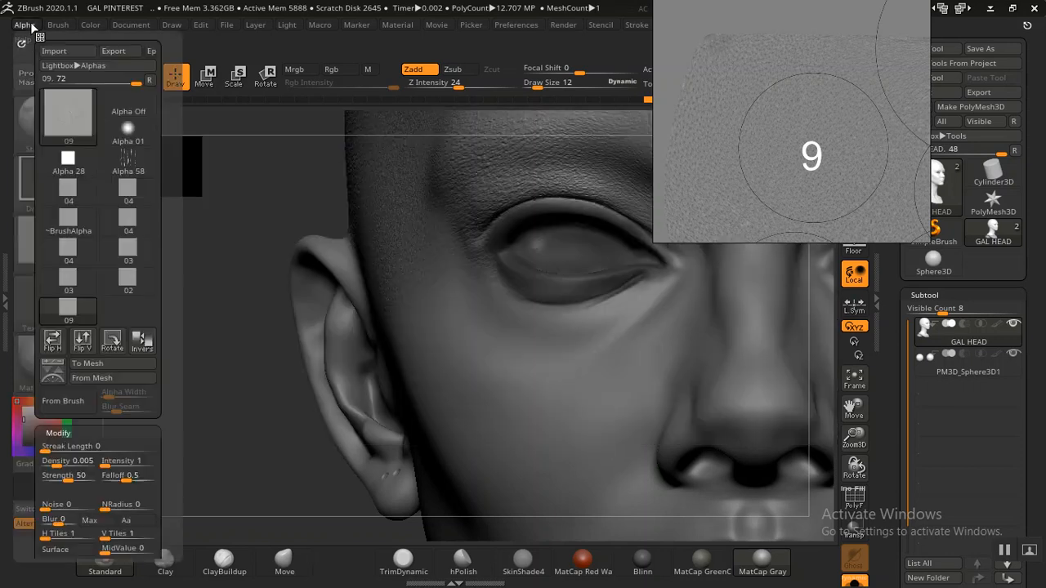
left_click(26, 25)
scroll(33, 389, "down", 5)
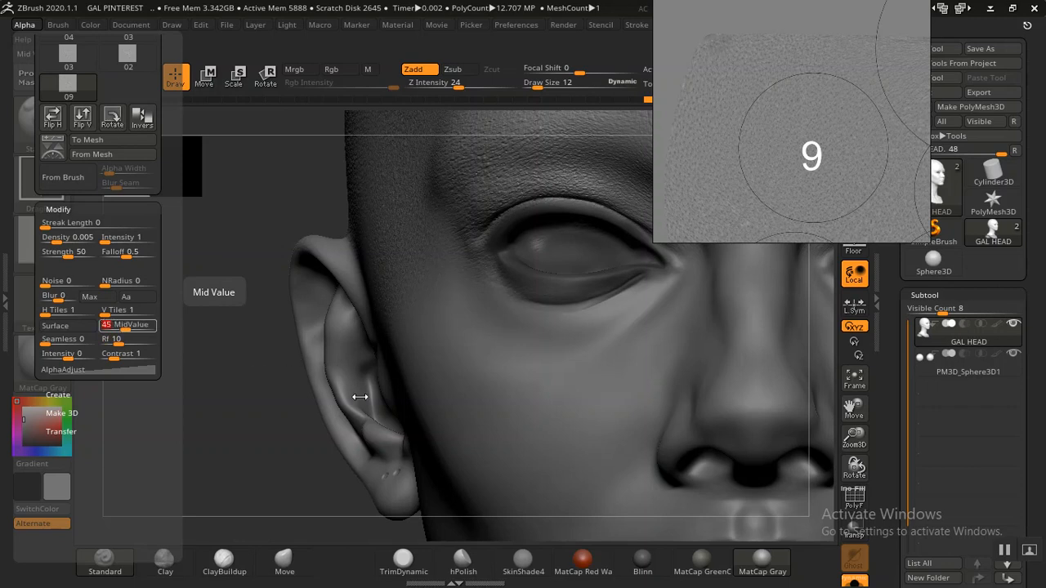
left_click_drag(210, 485, 199, 491)
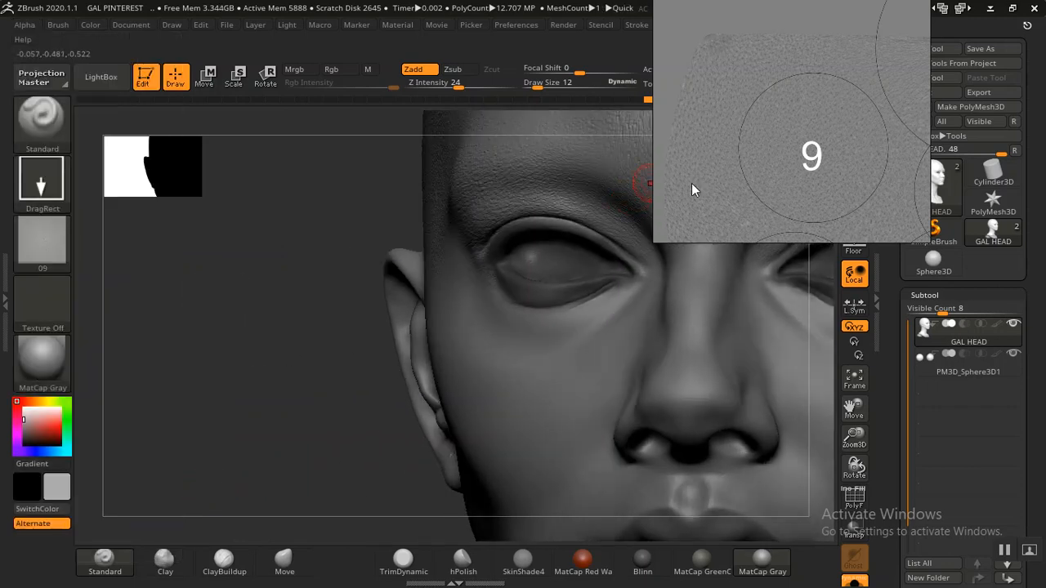
- Examine the pore pattern of region 9 and its neighbours 7 to 12 on the reference map against the cheek
scroll(758, 168, "down", 5)
middle_click_drag(791, 166, 820, 144)
scroll(805, 140, "up", 2)
scroll(820, 144, "up", 3)
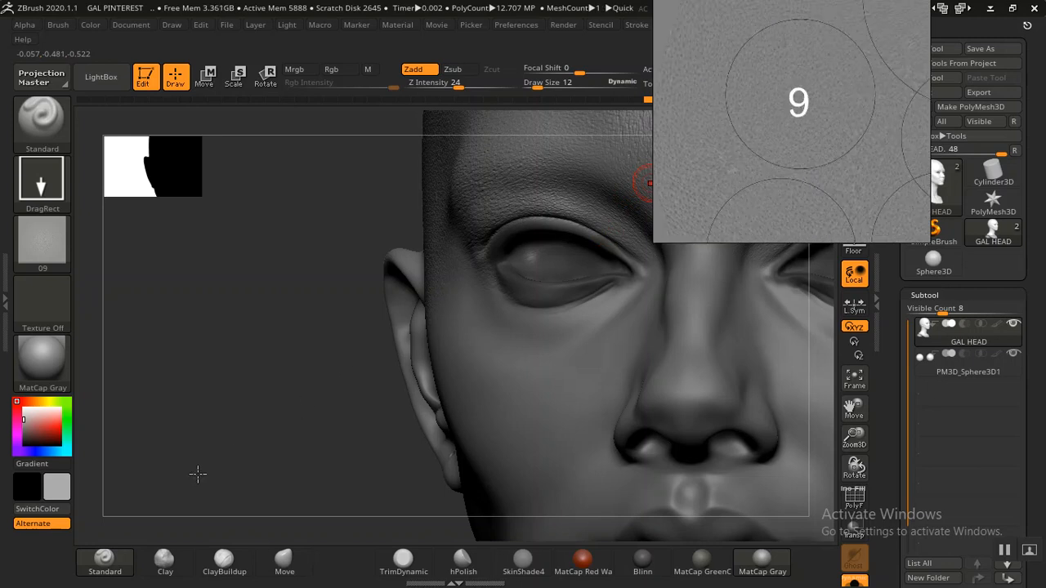
left_click_drag(198, 475, 196, 474)
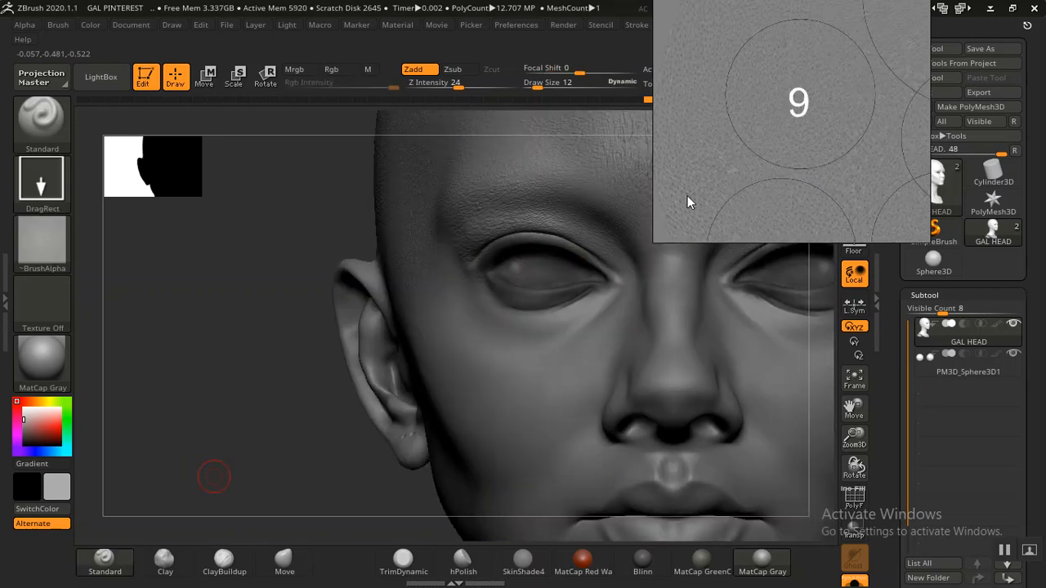
scroll(860, 104, "down", 4)
middle_click_drag(855, 106, 821, 128)
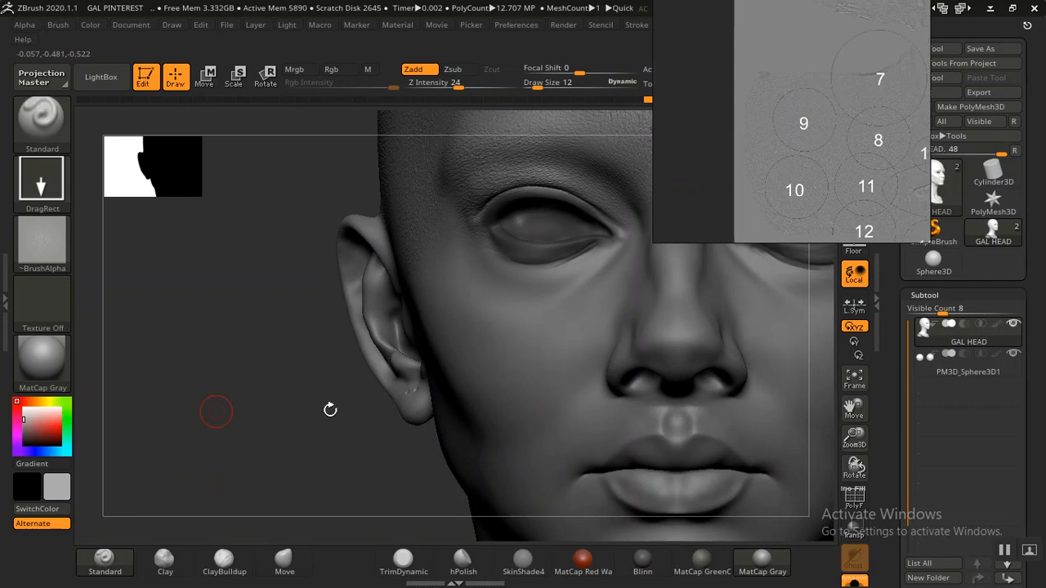
left_click_drag(330, 409, 196, 477)
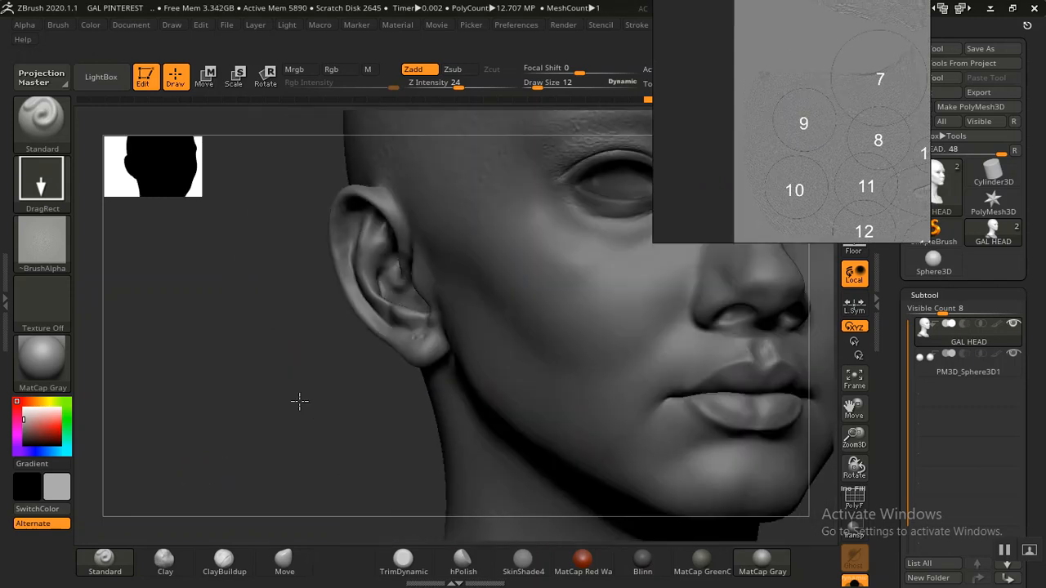
scroll(299, 400, "up", 5)
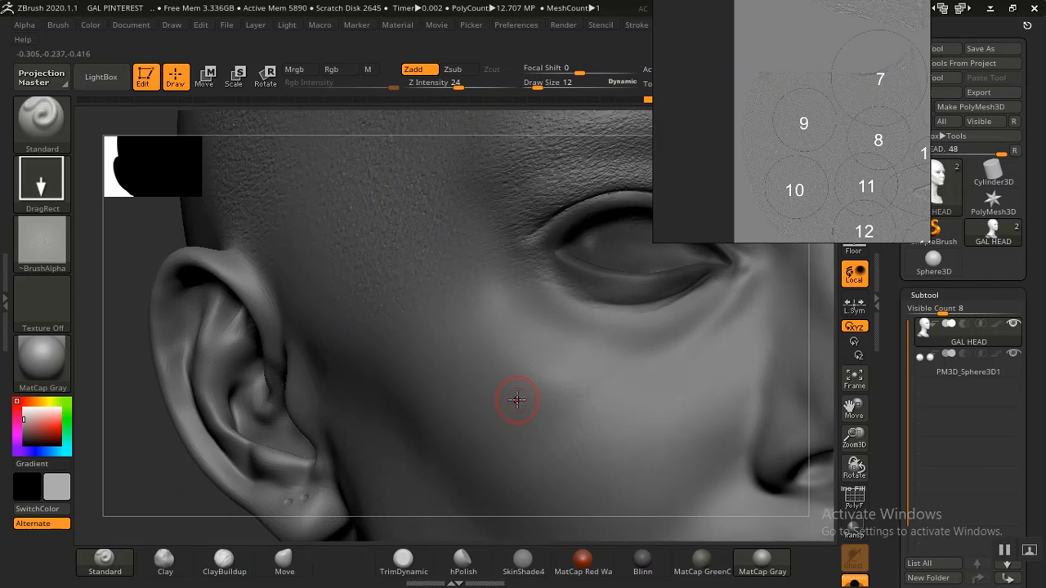
scroll(799, 154, "up", 6)
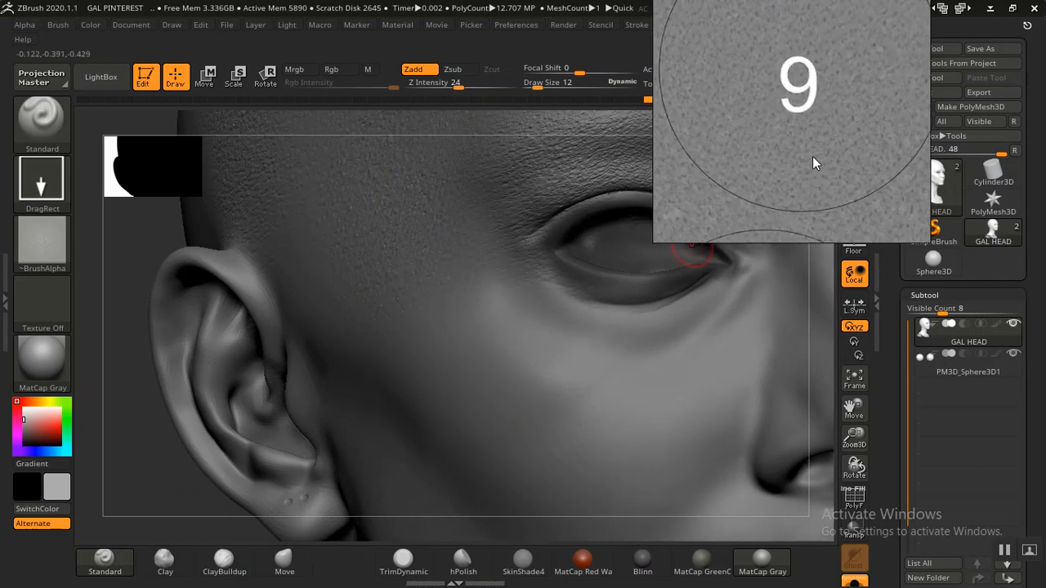
scroll(812, 162, "up", 4)
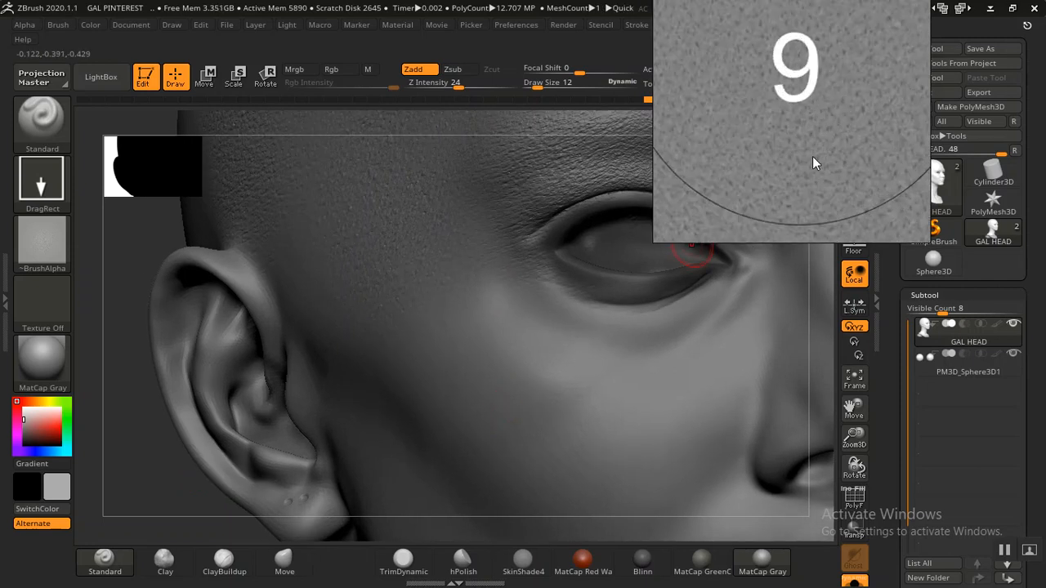
scroll(813, 160, "down", 3)
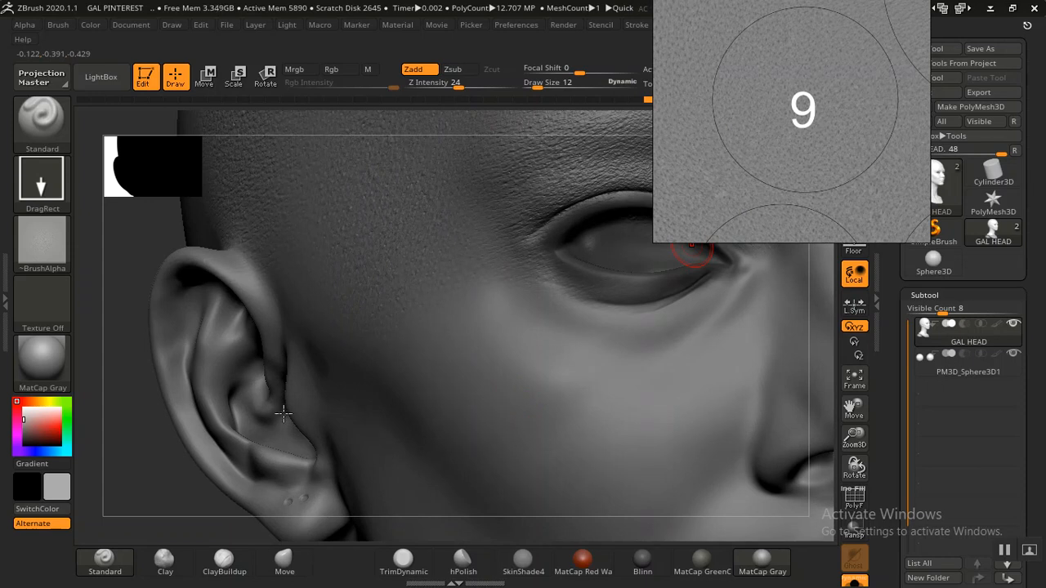
- Stamp the 09 skin alpha symmetrically on the cheeks below the outer corners of the eyes at Z Intensity 24
left_click_drag(143, 446, 138, 441, "alt")
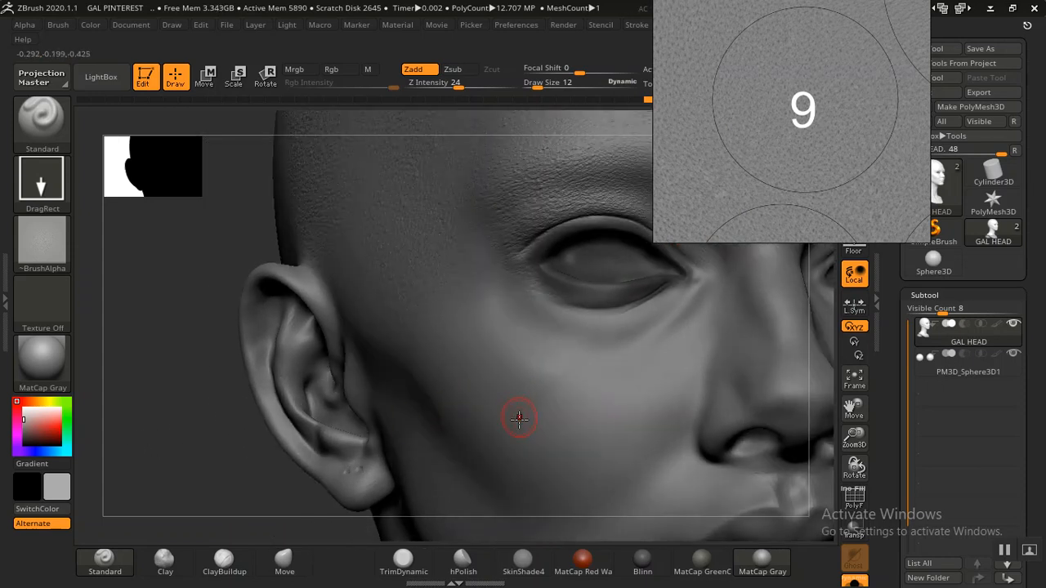
left_click_drag(213, 448, 180, 404, "alt")
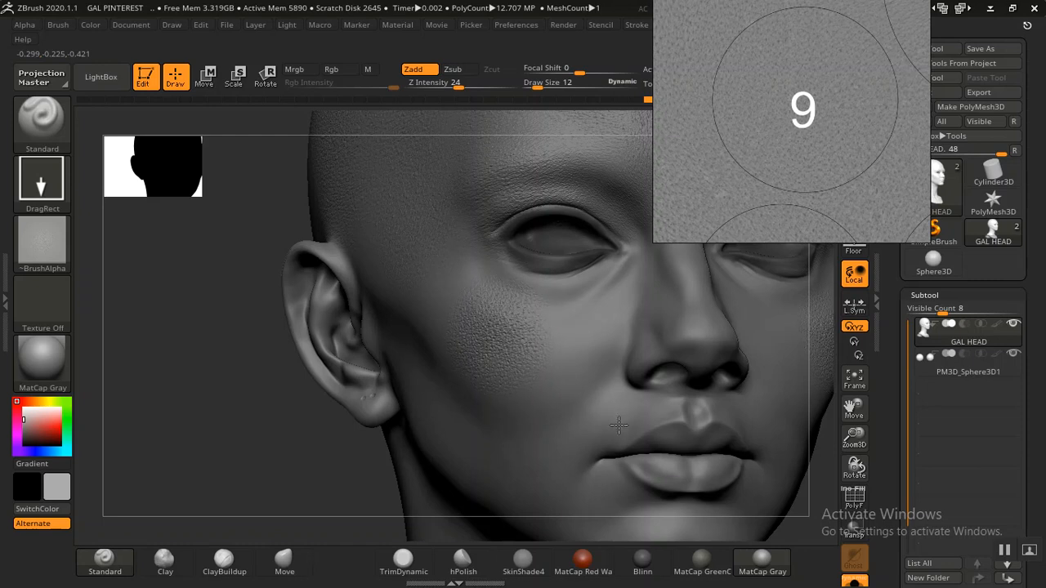
left_click_drag(625, 427, 623, 427)
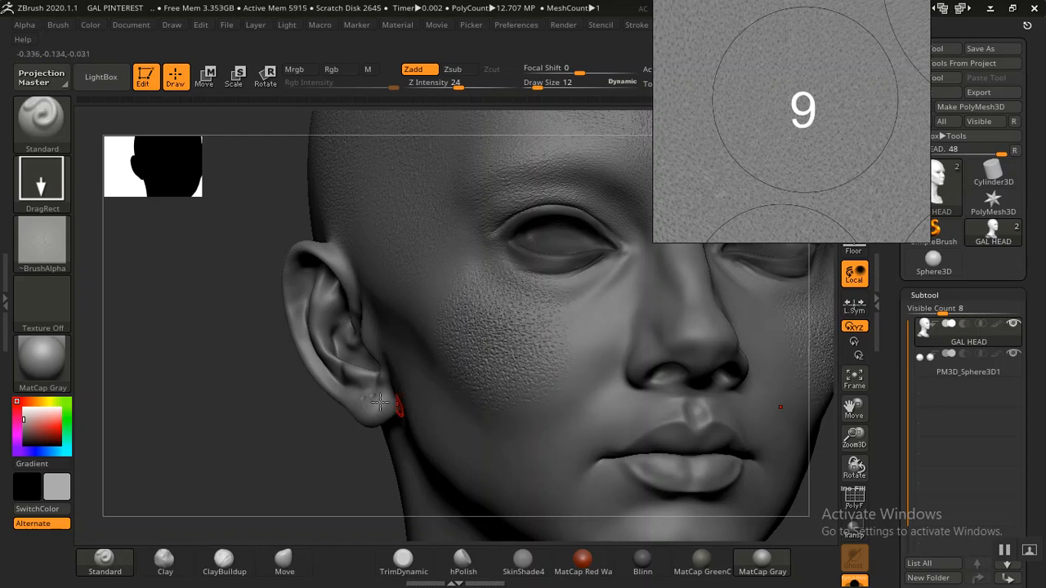
mouse_move(242, 358)
left_mouse_down("alt")
mouse_move(305, 329)
mouse_move(318, 310)
mouse_move(280, 441)
mouse_move(272, 432)
left_mouse_up("alt")
left_click_drag(215, 415, 203, 416)
left_click_drag(265, 442, 253, 480, "alt")
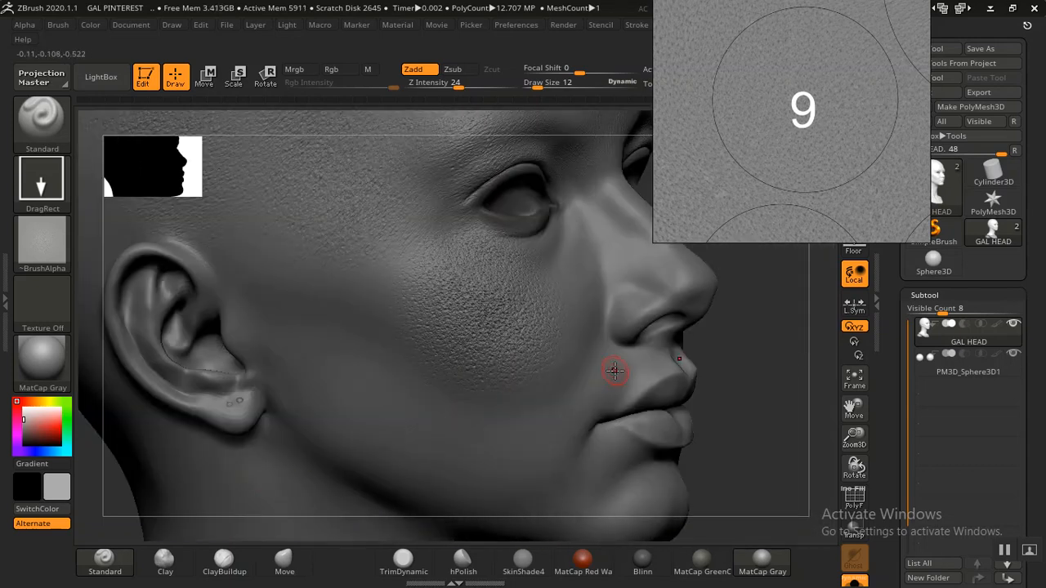
- Extend the 09 skin detail across the cheek toward the ear and jaw, overlapping the stamps up to the temple
left_click_drag(731, 366, 763, 451)
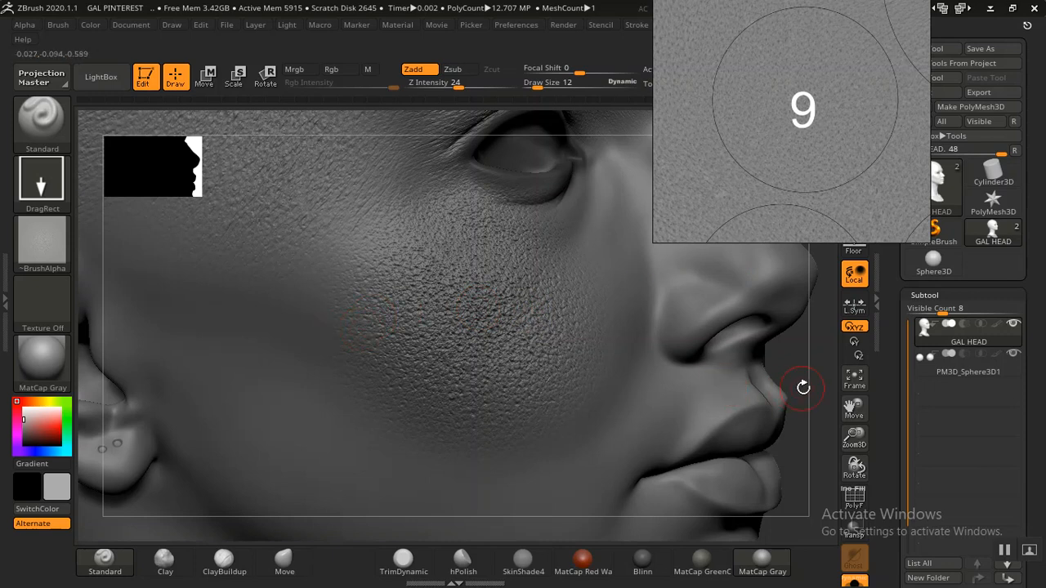
left_click_drag(801, 378, 791, 375)
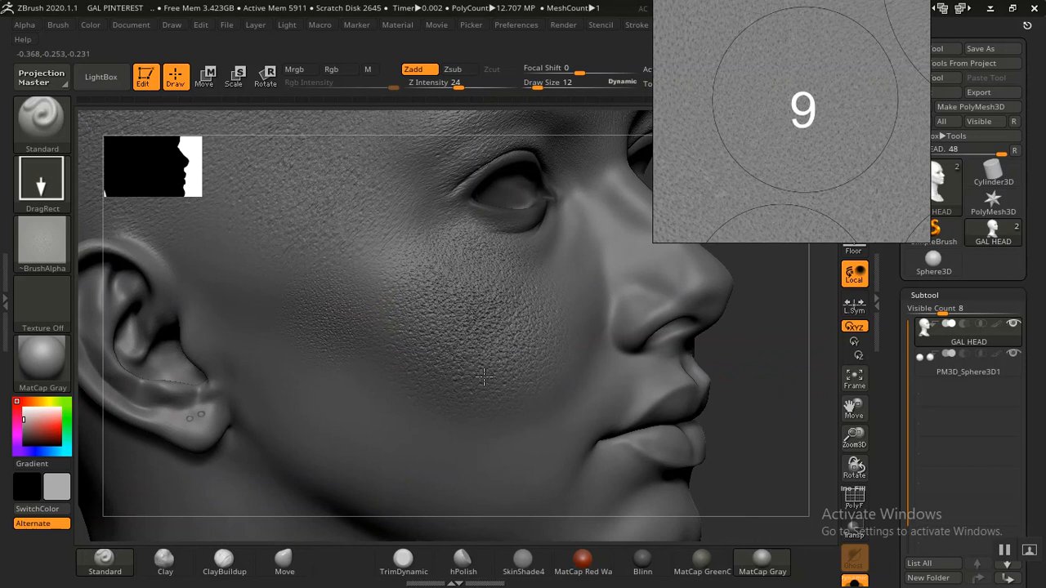
left_click_drag(529, 393, 536, 390)
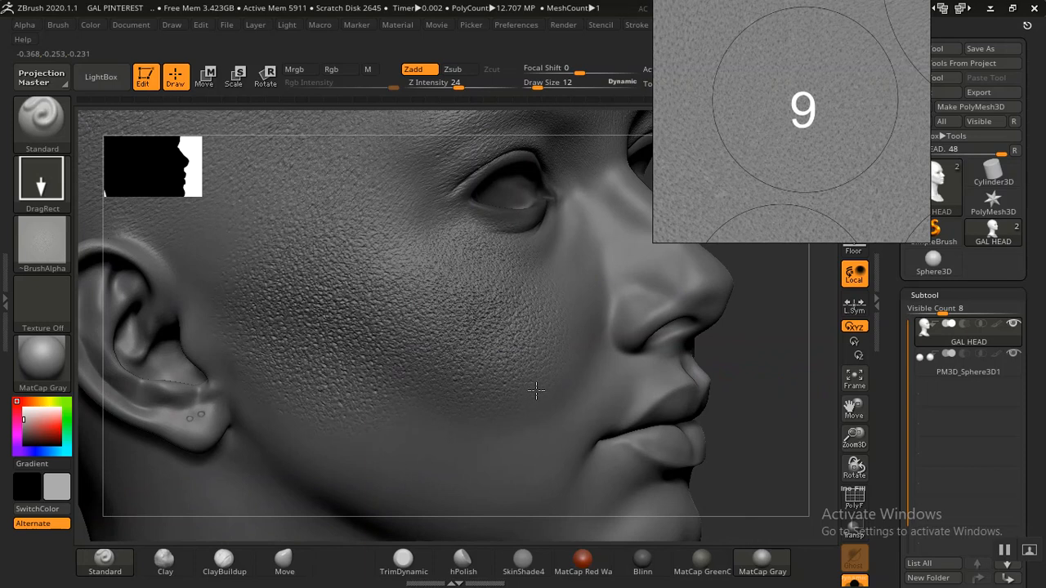
left_click_drag(530, 389, 502, 389)
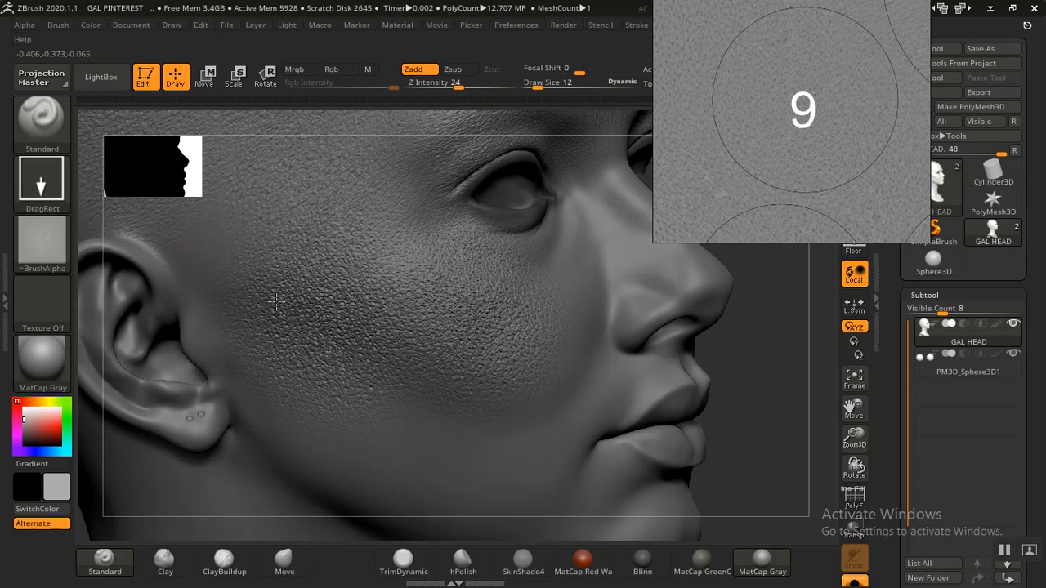
left_click_drag(302, 319, 319, 328)
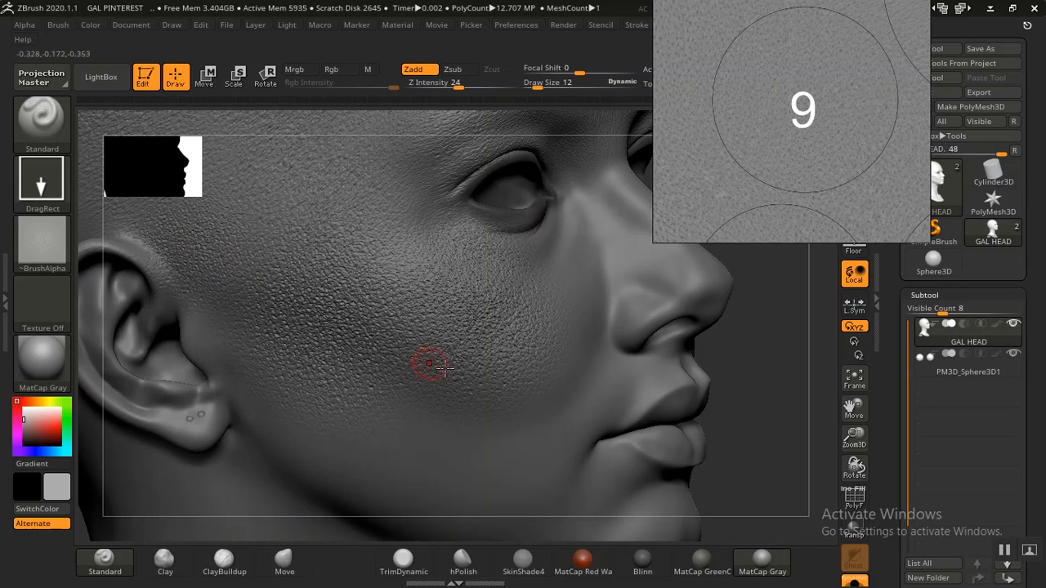
- Review the stamped cheeks against the reference map and undo the cheek stamps
mouse_move(750, 458)
left_mouse_down()
mouse_move(710, 420)
mouse_move(717, 378)
left_mouse_up()
scroll(757, 137, "down", 5)
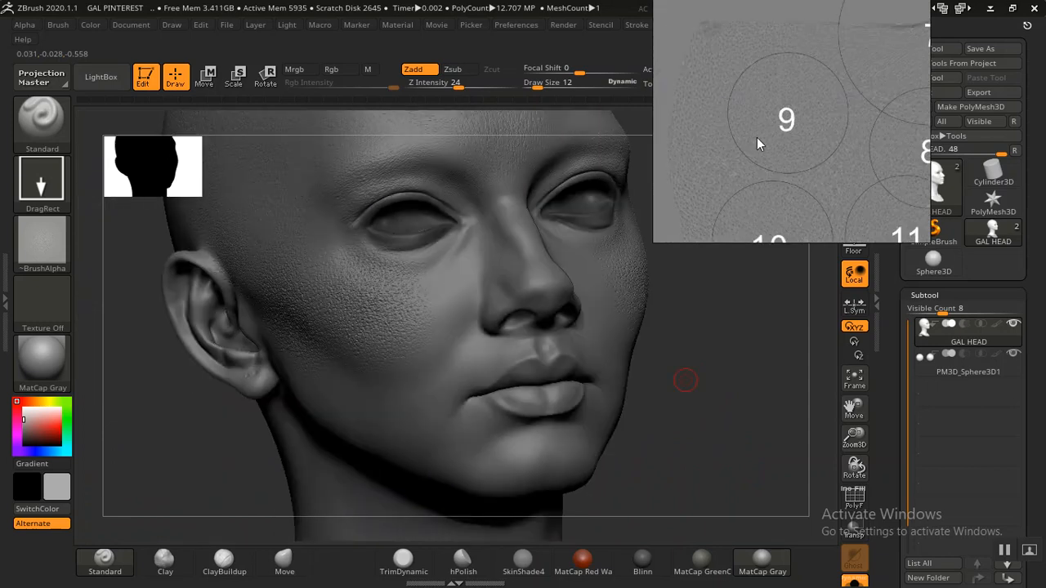
left_click_drag(699, 342, 697, 344, "shift")
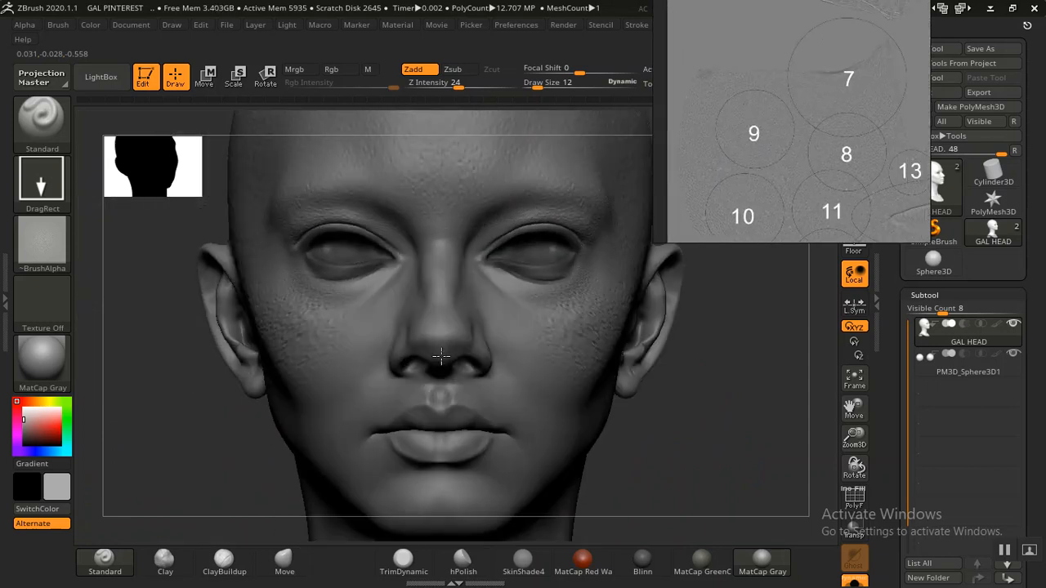
mouse_move(311, 323)
left_mouse_down()
mouse_move(257, 346)
mouse_move(294, 455)
mouse_move(309, 468)
mouse_move(294, 434)
mouse_move(211, 407)
mouse_move(257, 419)
left_mouse_up()
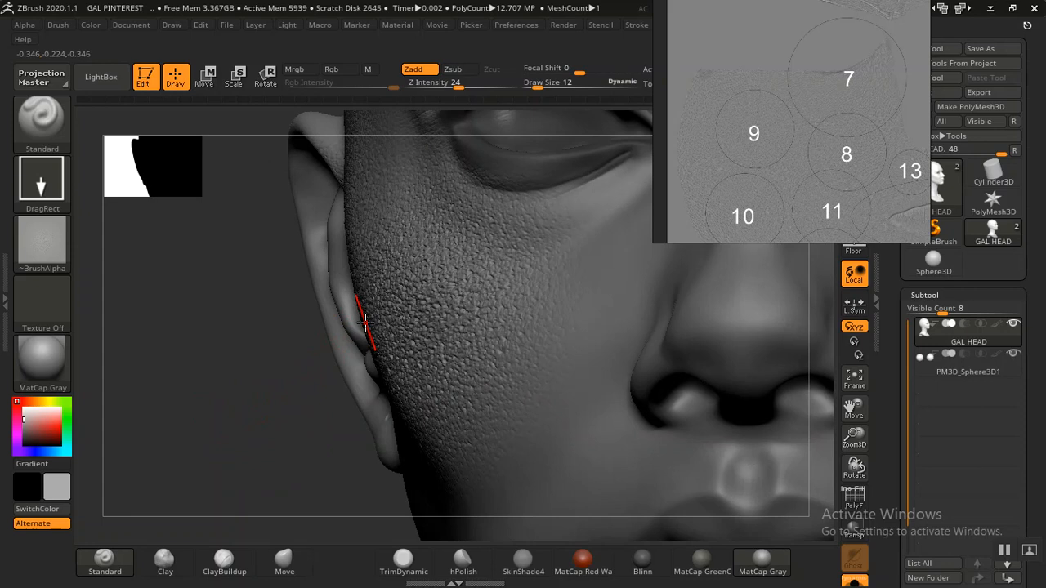
left_click_drag(264, 390, 275, 390)
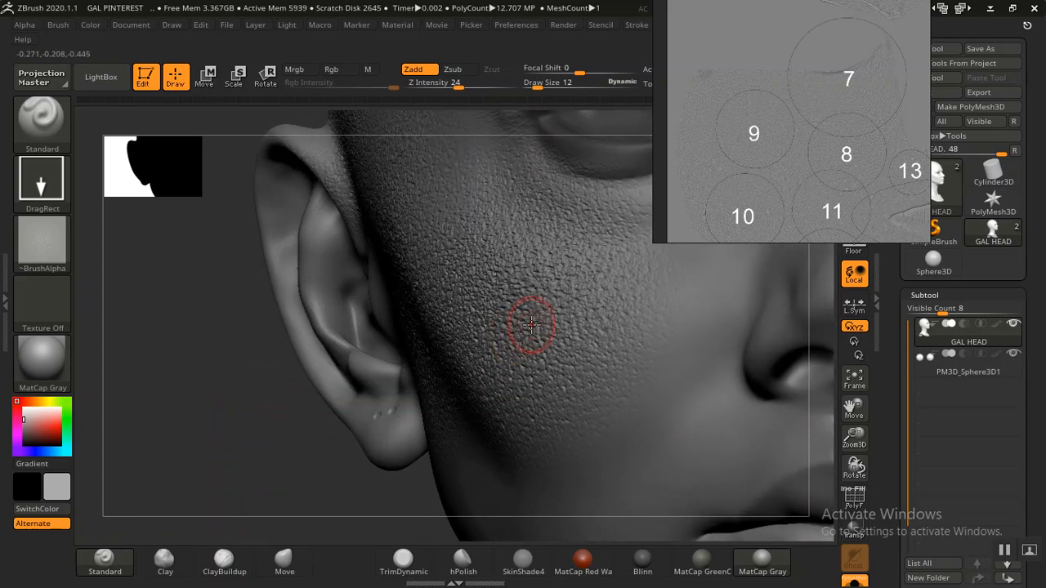
key("ctrl")
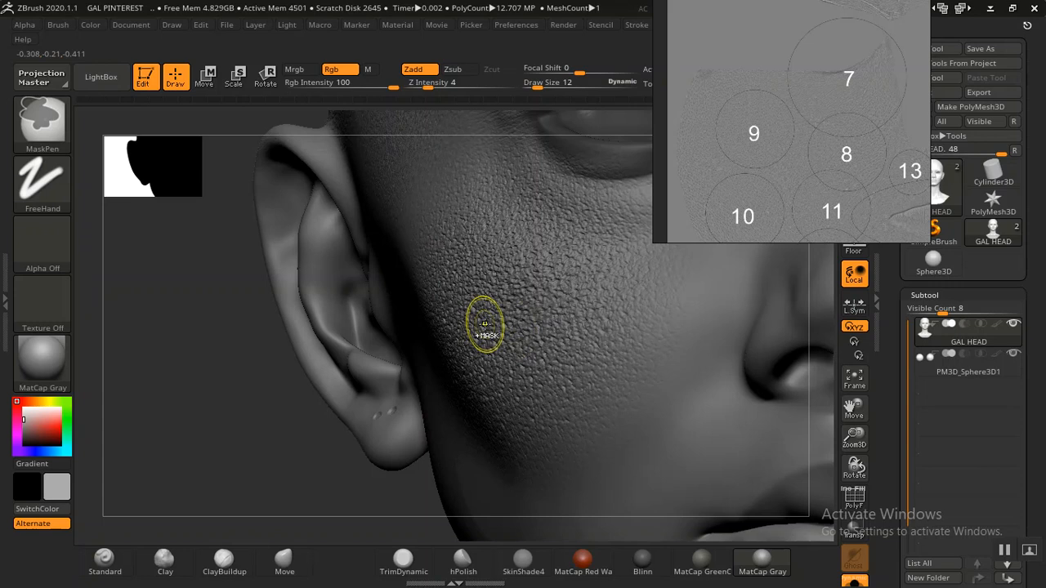
key("ctrl+z")
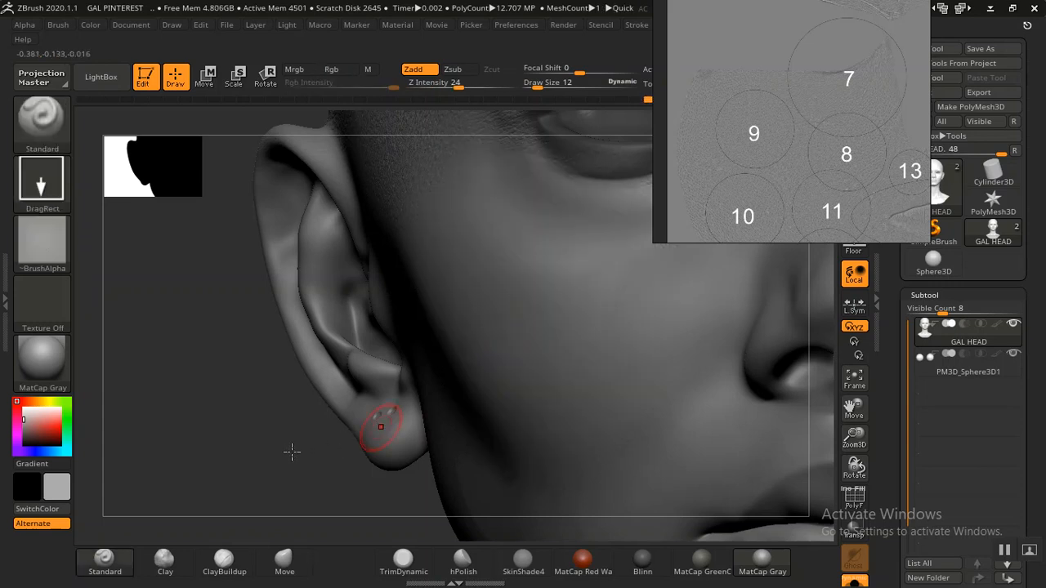
- Restamp the 09 skin alpha symmetrically on the cheeks below the outer eye corners at Z Intensity 24
mouse_move(287, 450)
left_mouse_down()
mouse_move(313, 474)
mouse_move(307, 442)
mouse_move(324, 445)
left_mouse_up()
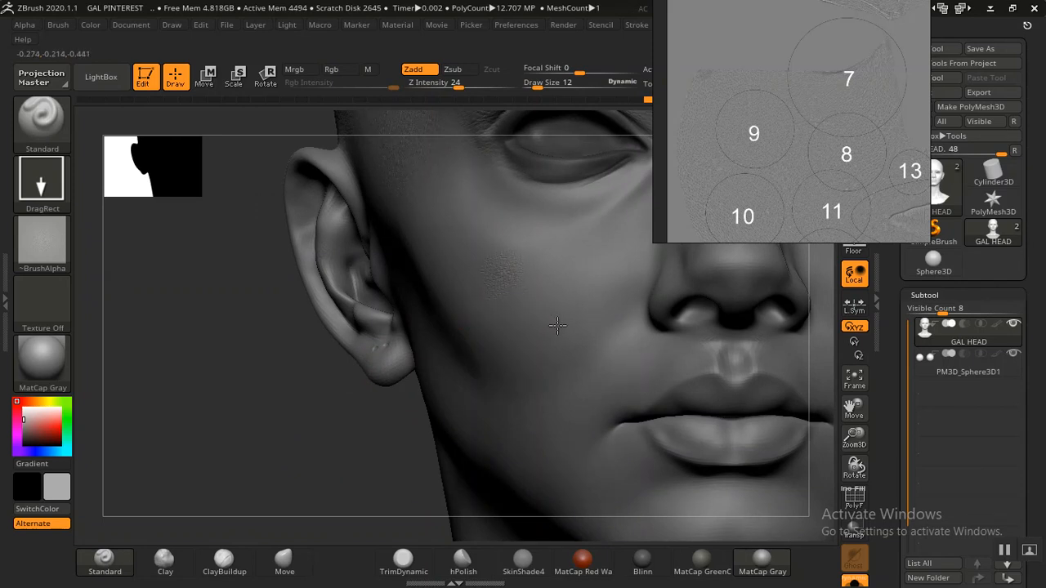
left_click_drag(576, 339, 584, 347)
mouse_move(239, 403)
left_mouse_down()
mouse_move(271, 397)
mouse_move(287, 444)
mouse_move(264, 427)
left_mouse_up()
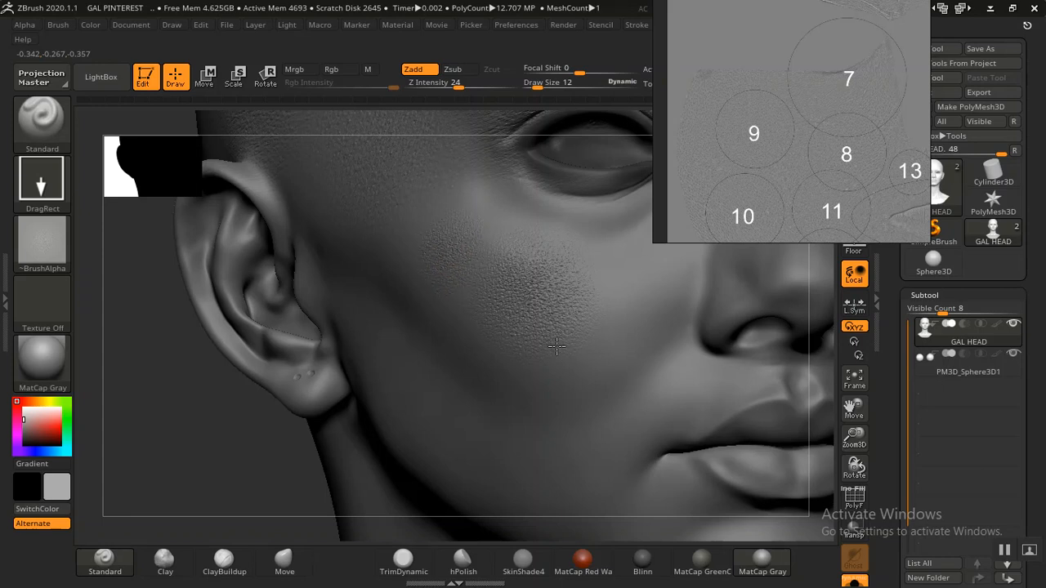
left_click_drag(557, 346, 558, 349)
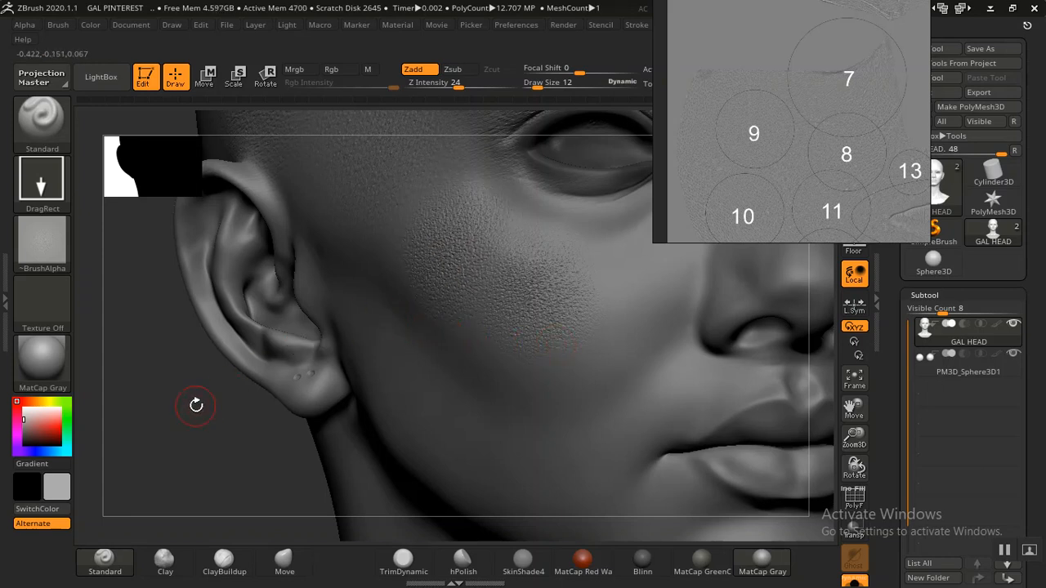
mouse_move(194, 403)
left_mouse_down()
mouse_move(210, 401)
mouse_move(351, 286)
left_mouse_up()
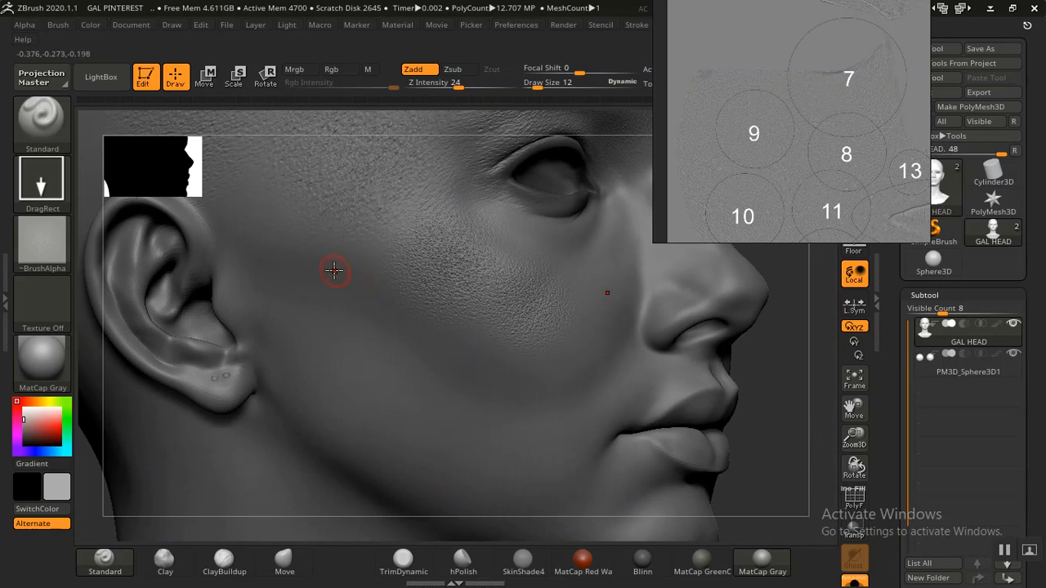
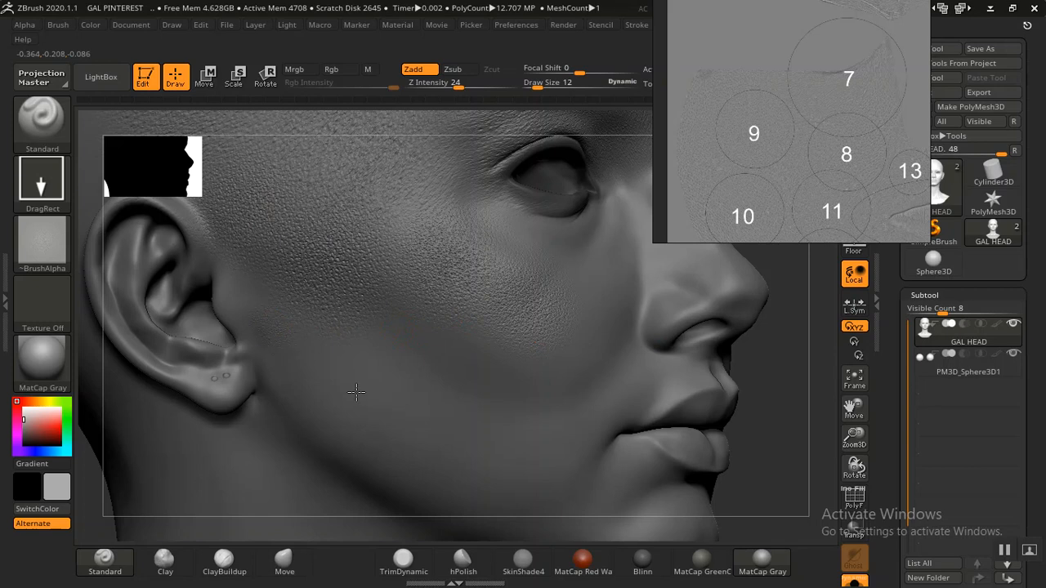
- Extend the 09 skin detail over the side of the cheek toward the ear, jaw and mouth with overlapping stamps
left_click_drag(357, 392, 367, 404)
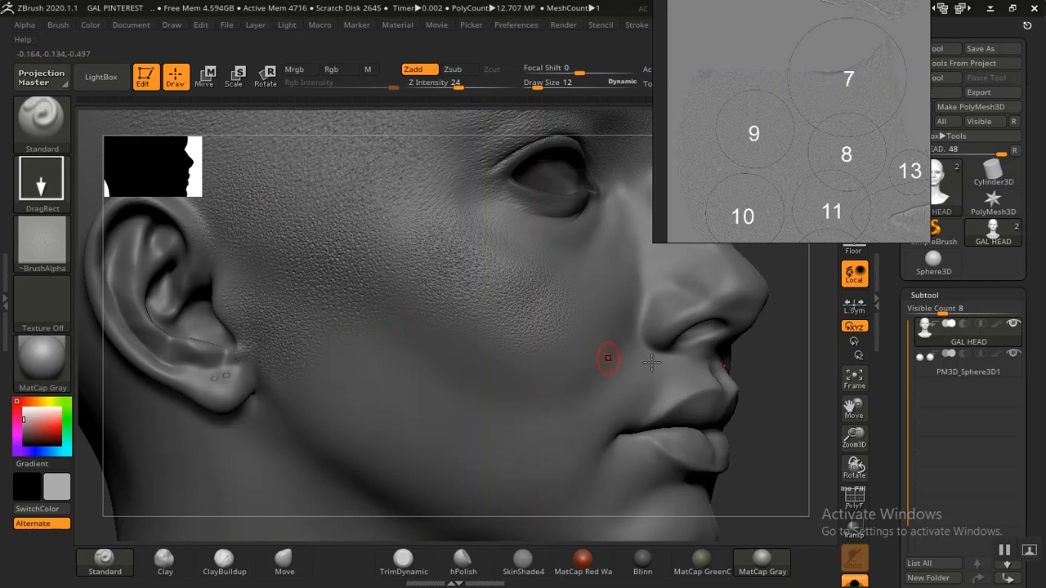
mouse_move(782, 374)
left_mouse_down()
mouse_move(735, 378)
mouse_move(773, 378)
left_mouse_up()
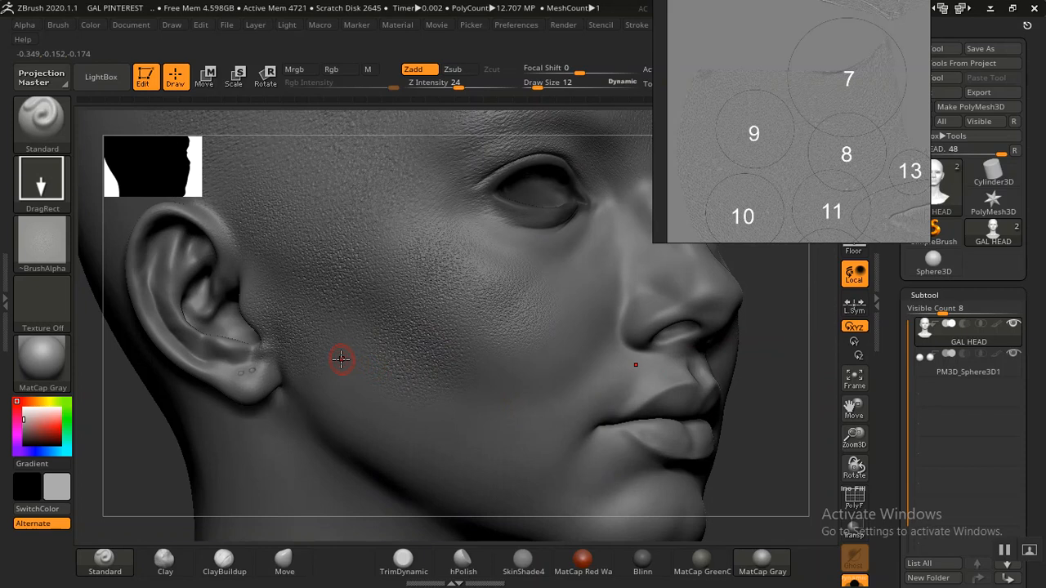
left_click_drag(442, 421, 448, 424)
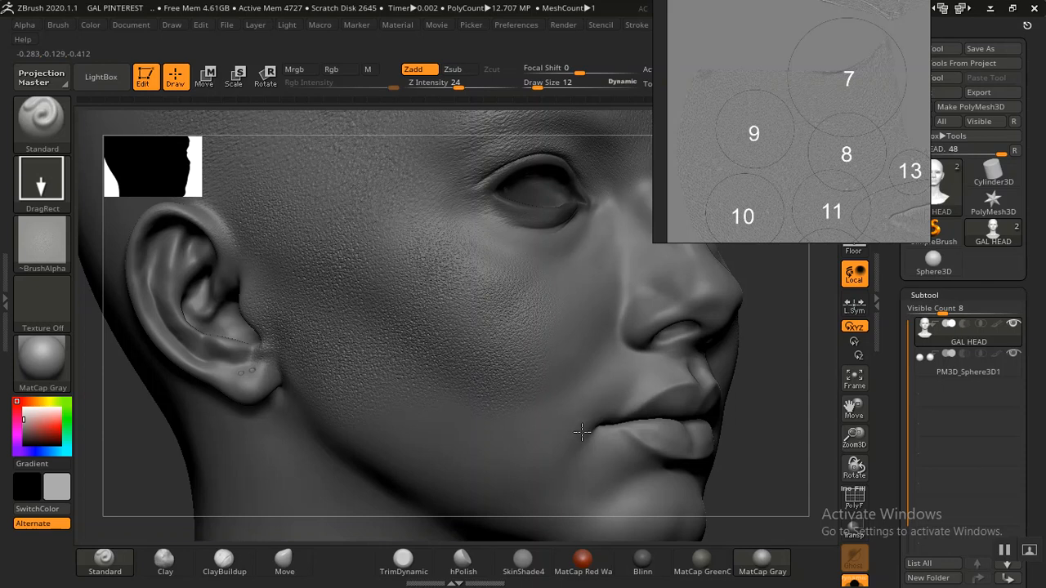
- Load the femaleFace_20s_09 skin alpha 08 for reference region 8, with Rf 10 and Mid Value about 45
left_click_drag(791, 397, 742, 434)
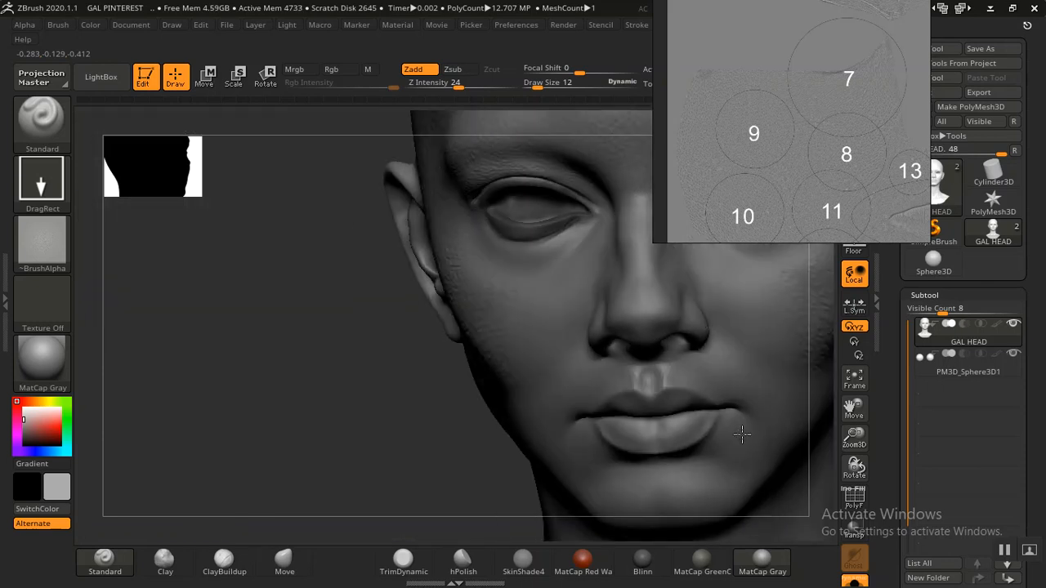
mouse_move(435, 374)
left_mouse_down()
mouse_move(297, 353)
mouse_move(343, 495)
mouse_move(306, 416)
left_mouse_up()
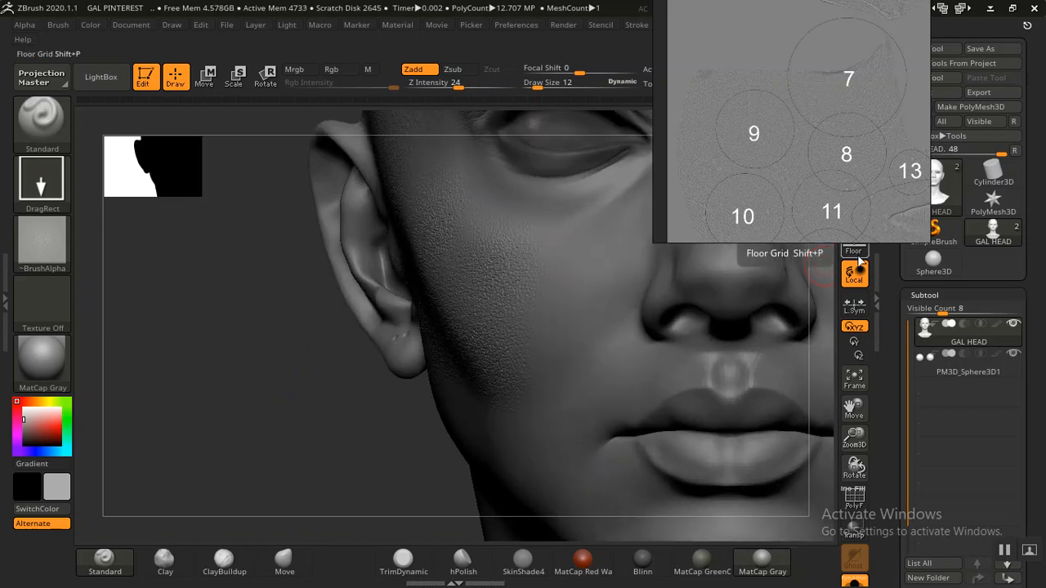
left_click_drag(307, 435, 171, 465, "alt")
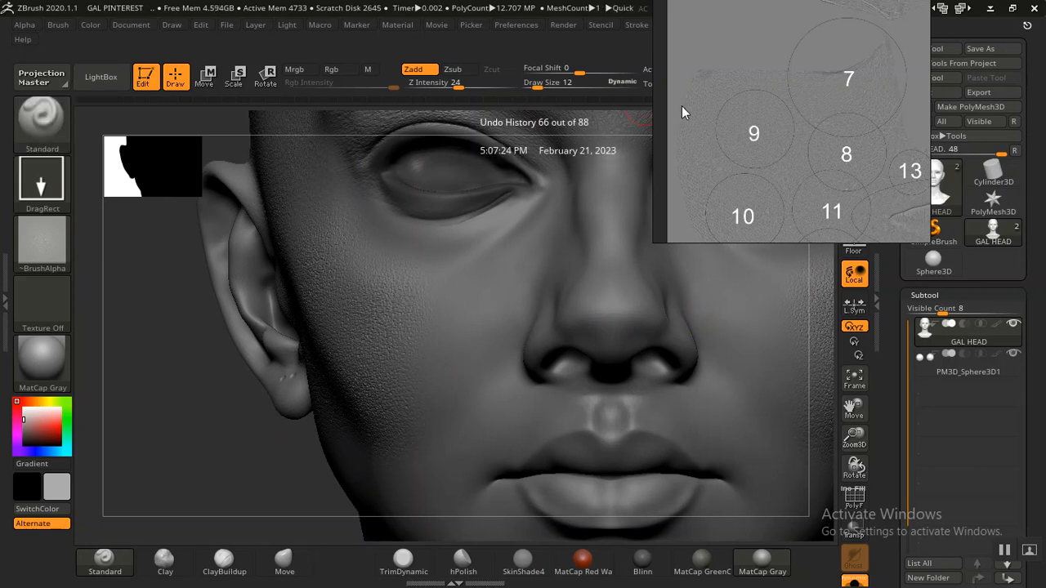
mouse_move(838, 131)
middle_mouse_down()
mouse_move(790, 142)
mouse_move(871, 141)
mouse_move(847, 124)
middle_mouse_up()
scroll(823, 147, "up", 2)
scroll(823, 147, "up", 2)
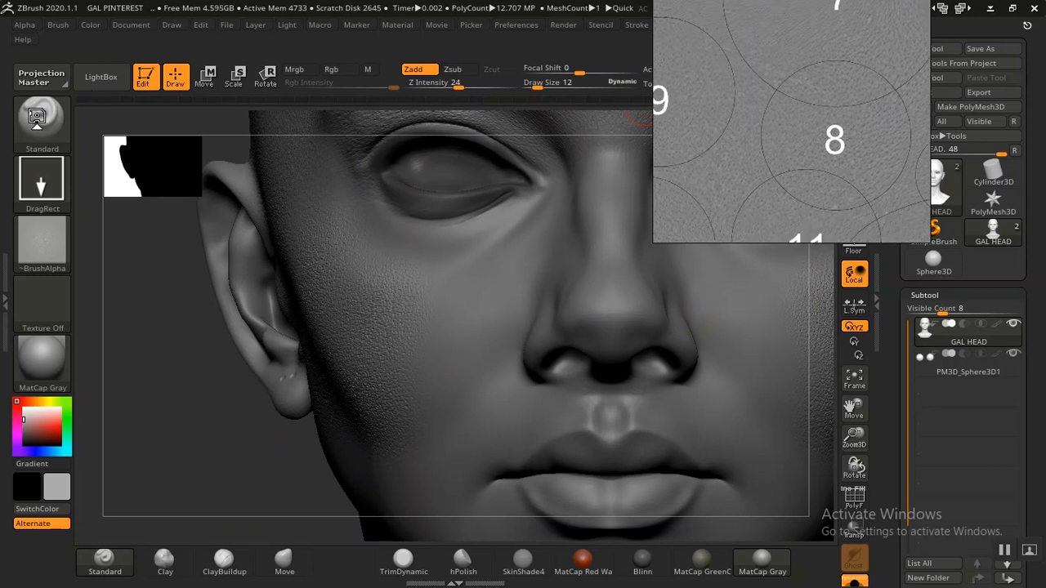
left_click(97, 78)
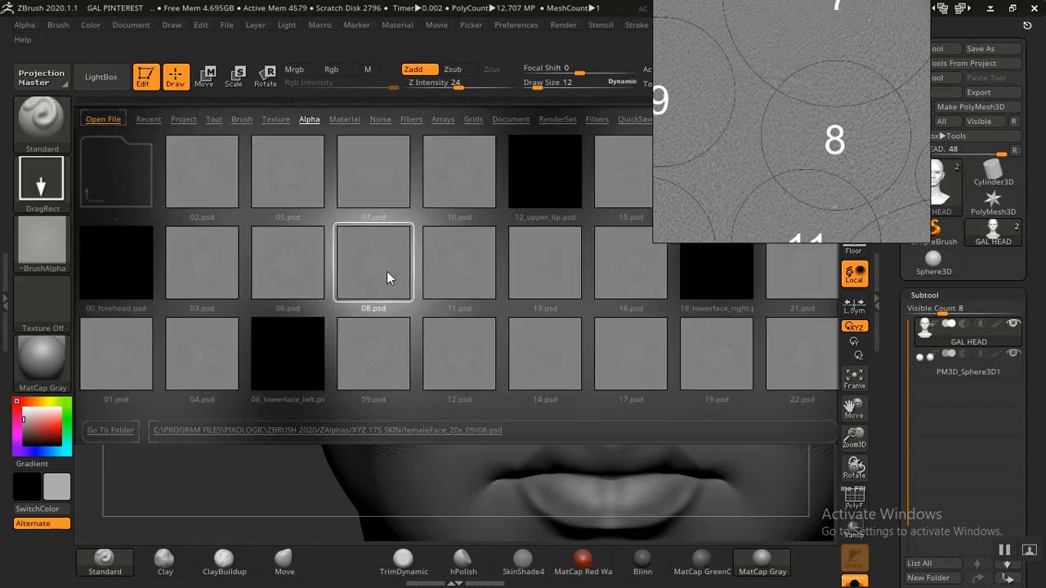
double_click(387, 273)
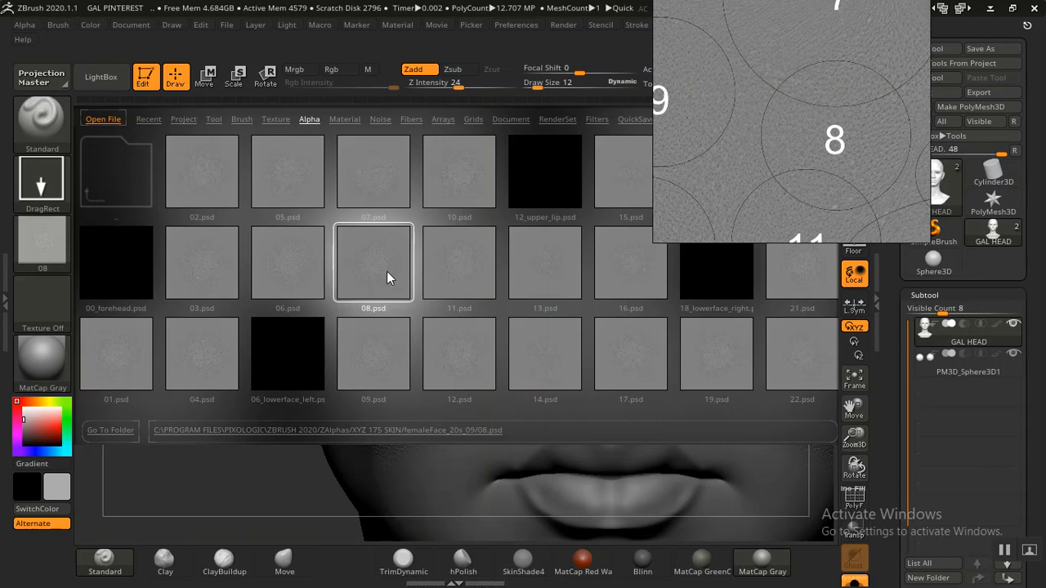
left_click(101, 77)
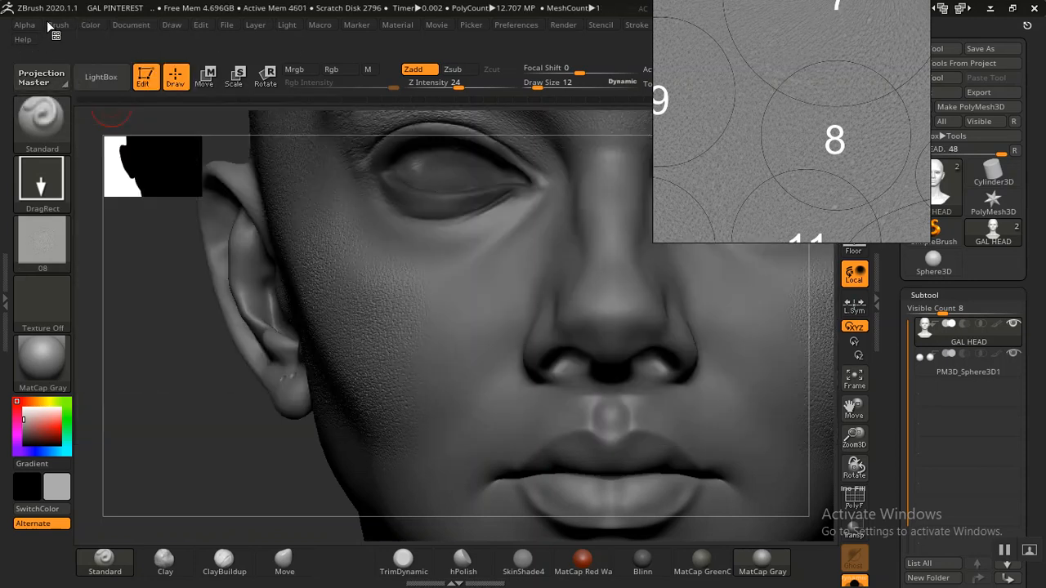
left_click(26, 25)
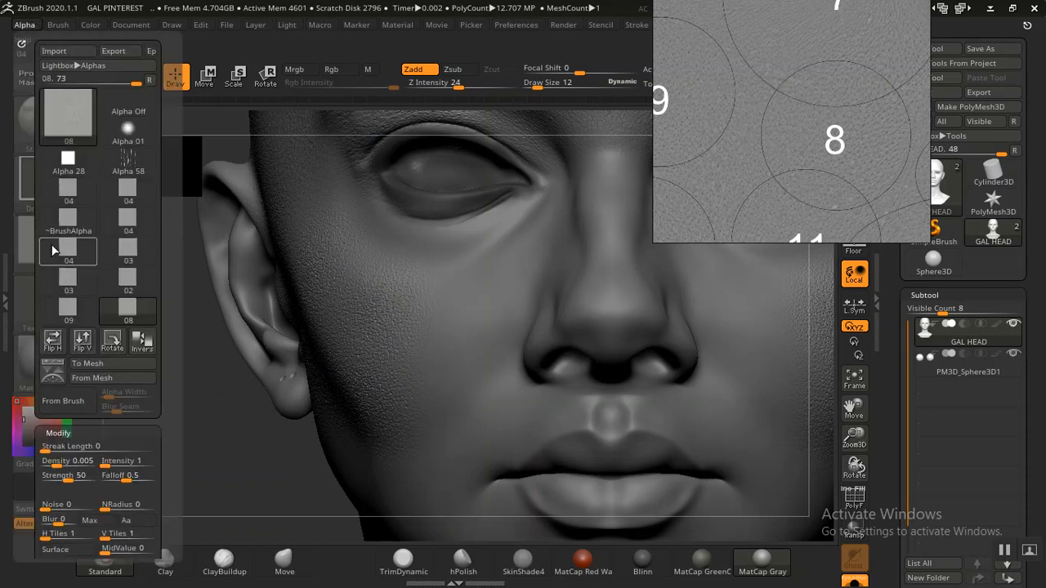
left_click_drag(27, 303, 20, 206)
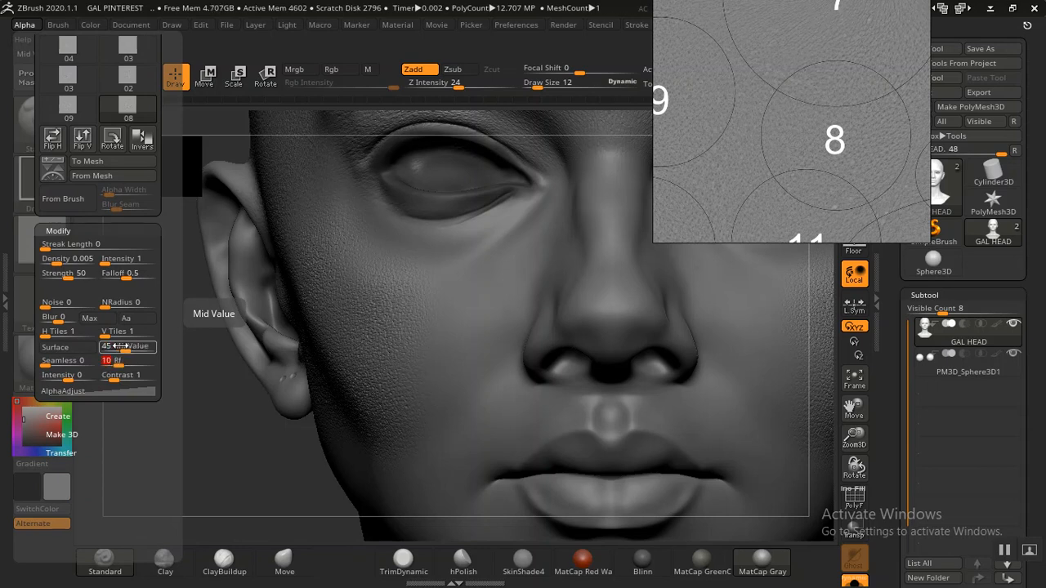
- Try stamping the 08 skin alpha on the inner cheeks beside the nose, guided by reference region 8, and undo the stamps
scroll(842, 120, "up", 5)
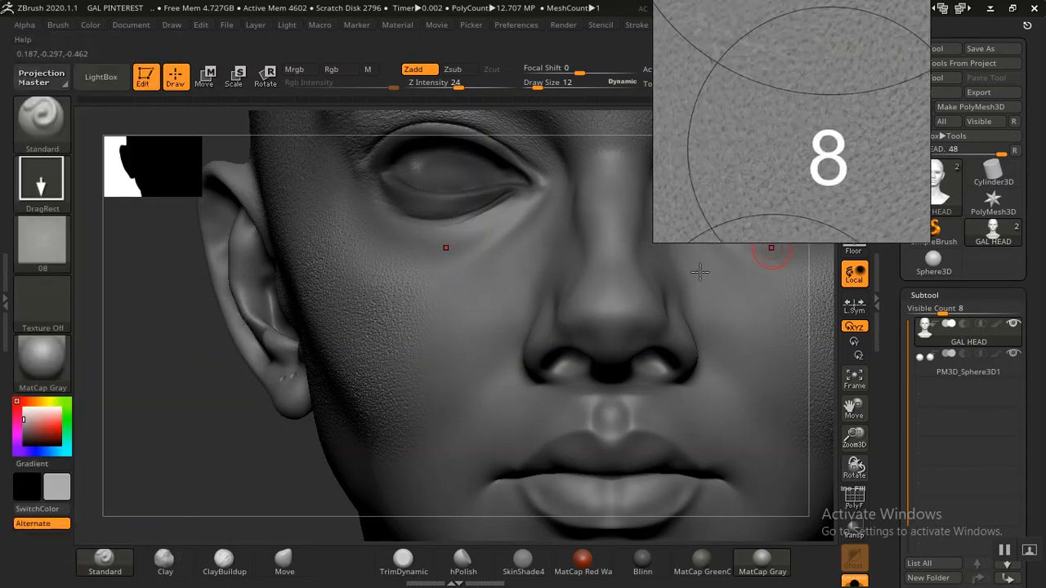
middle_click_drag(740, 190, 667, 191)
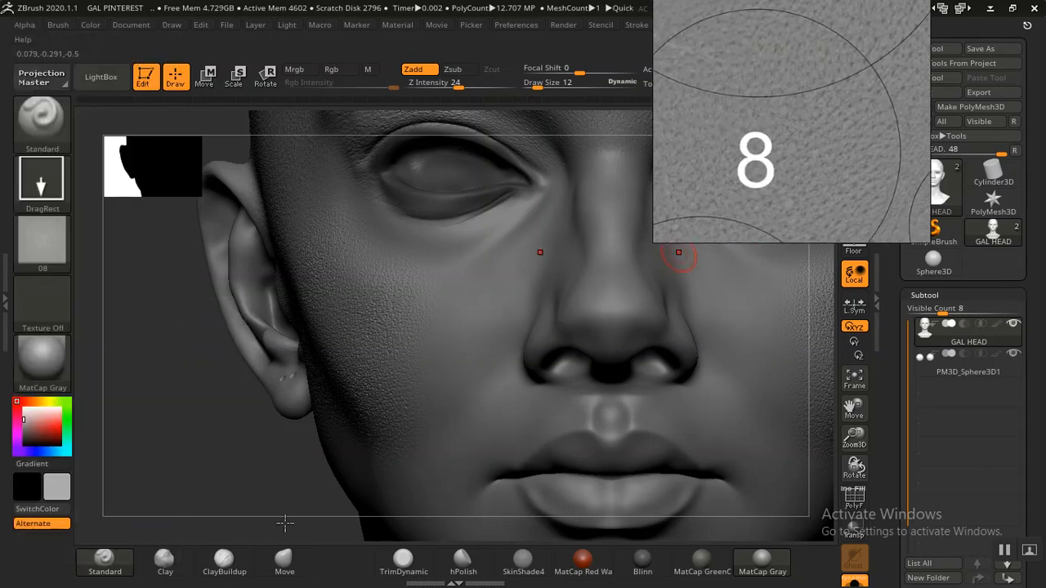
mouse_move(254, 509)
left_mouse_down()
mouse_move(257, 414)
mouse_move(271, 395)
mouse_move(297, 437)
mouse_move(253, 439)
mouse_move(281, 509)
mouse_move(257, 433)
mouse_move(159, 495)
mouse_move(334, 354)
left_mouse_up()
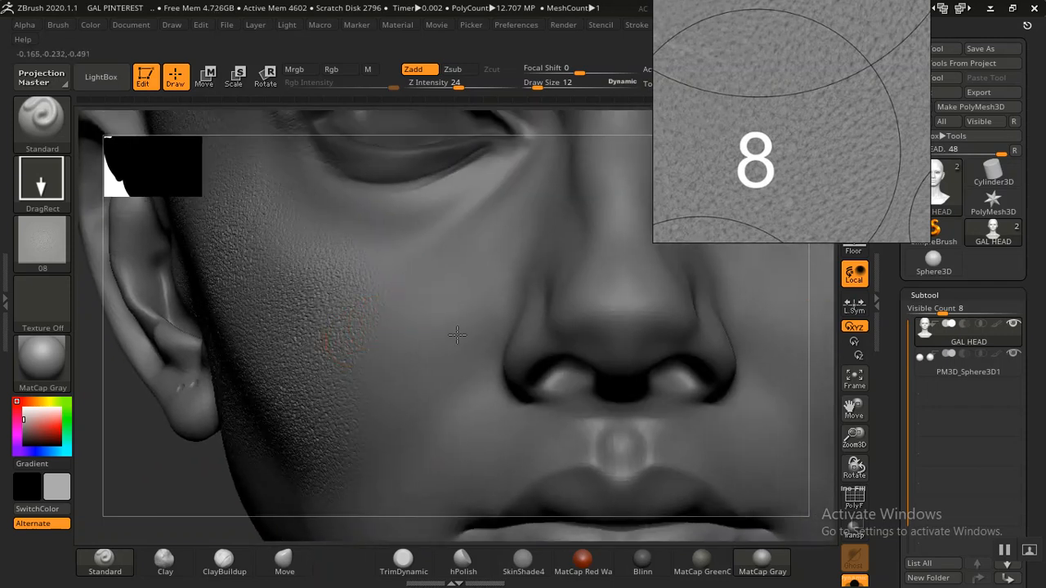
left_click_drag(466, 366, 562, 390)
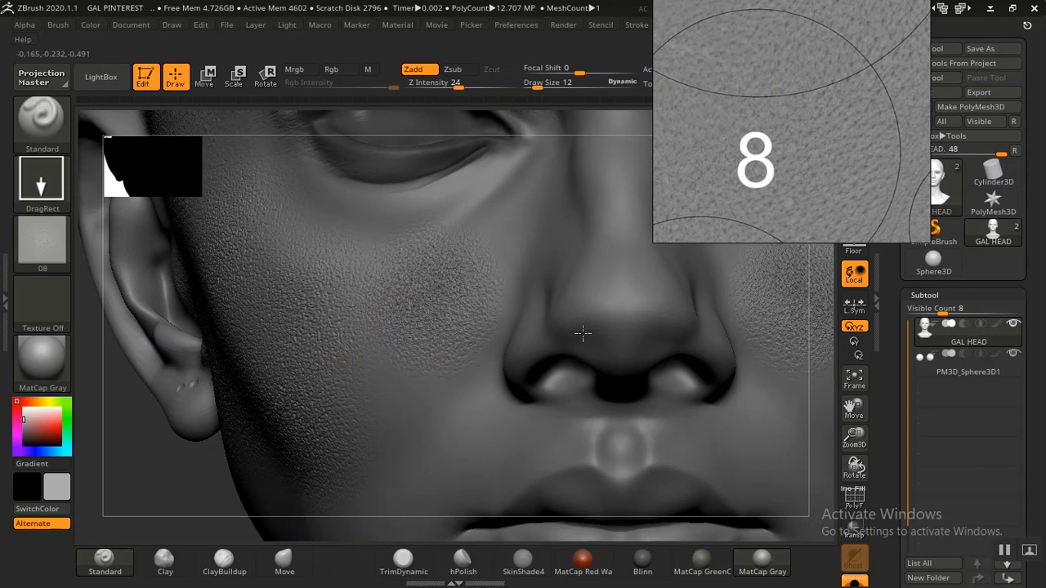
left_click_drag(582, 332, 593, 274)
key("ctrl+z")
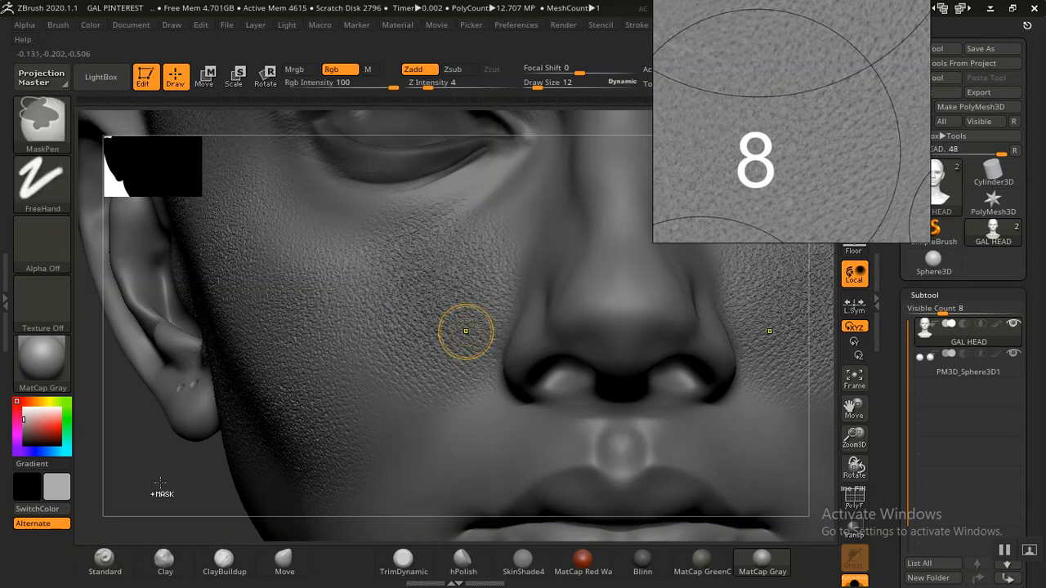
key("ctrl+z")
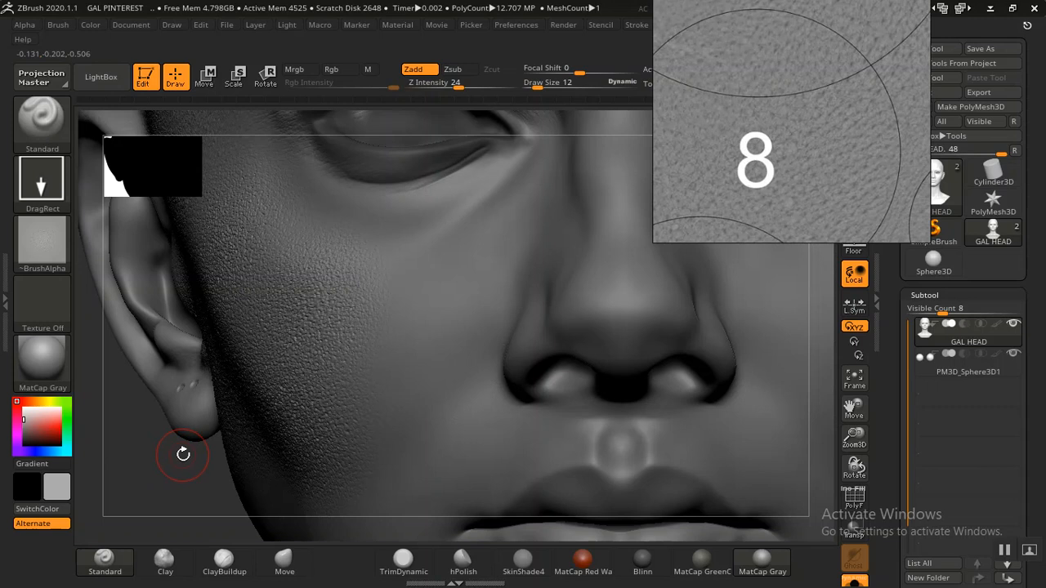
- Try a smaller 08 skin stamp close to the nose wing at Z Intensity 24, inspect it from the side and undo it
left_click_drag(182, 484, 519, 303, "alt")
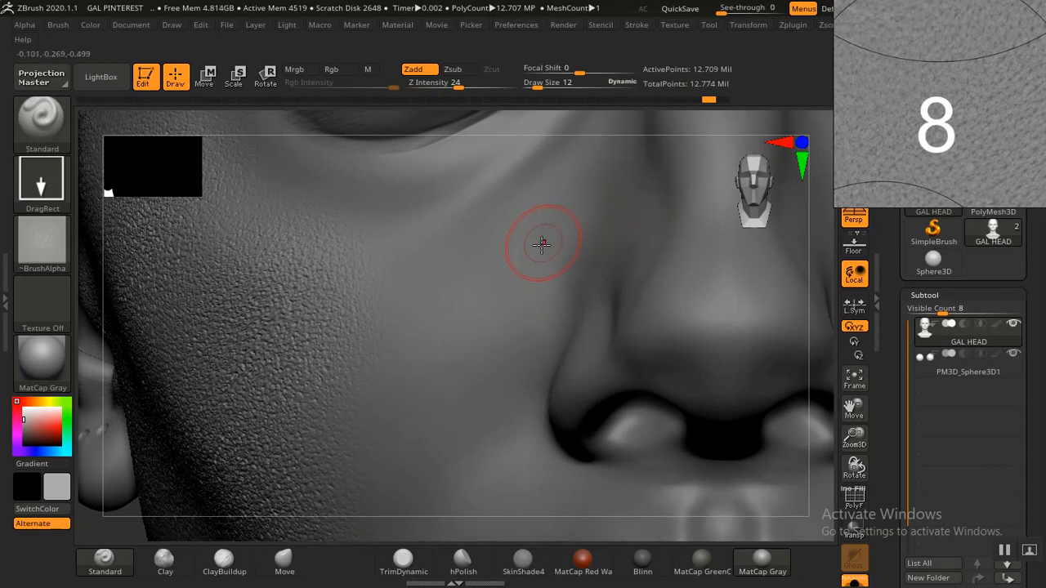
mouse_move(603, 212)
left_mouse_down()
mouse_move(647, 188)
mouse_move(654, 167)
mouse_move(635, 127)
mouse_move(659, 120)
left_mouse_up()
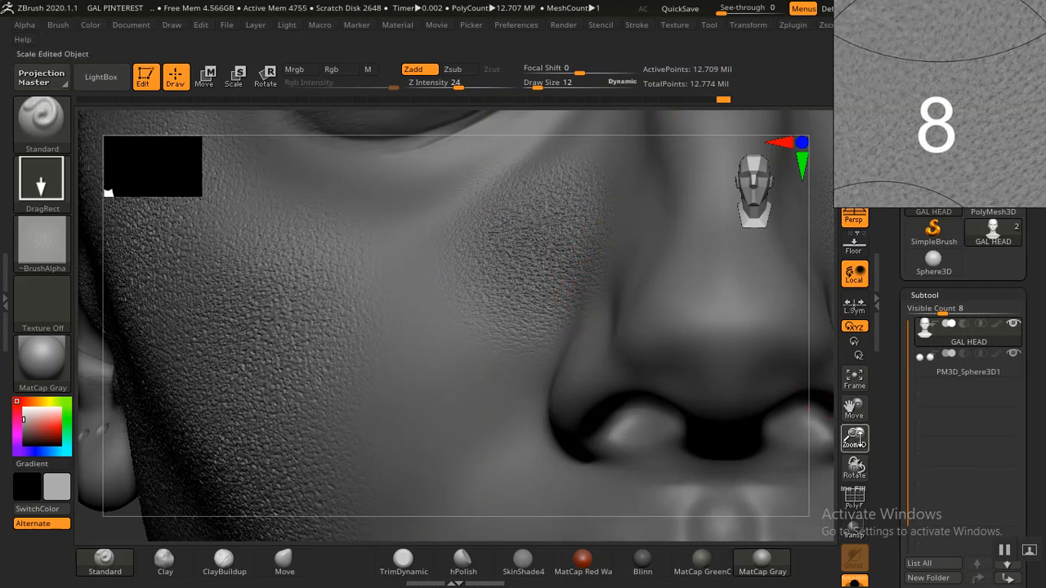
left_click_drag(854, 439, 898, 477)
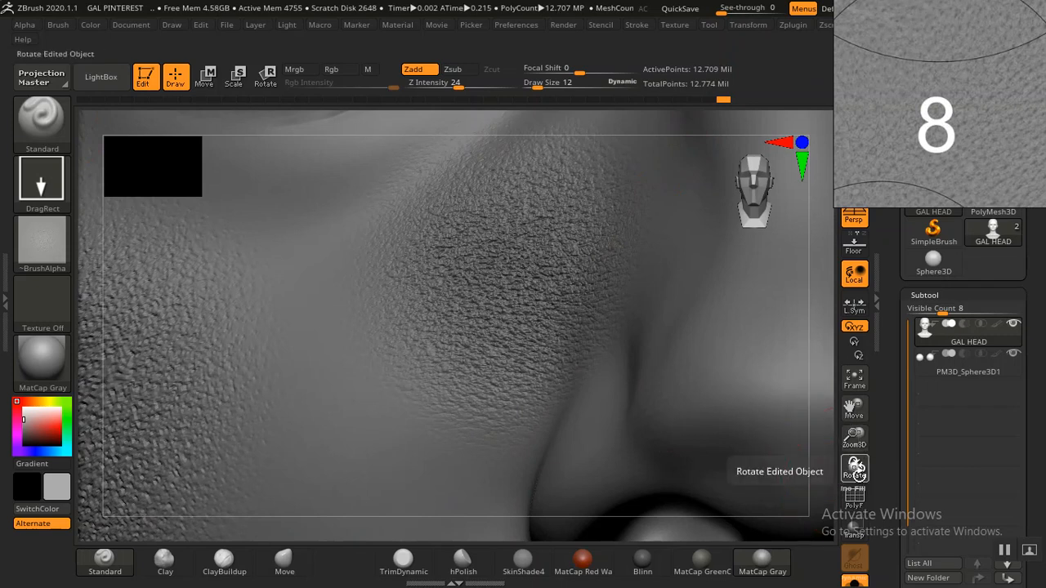
left_click_drag(855, 472, 865, 479)
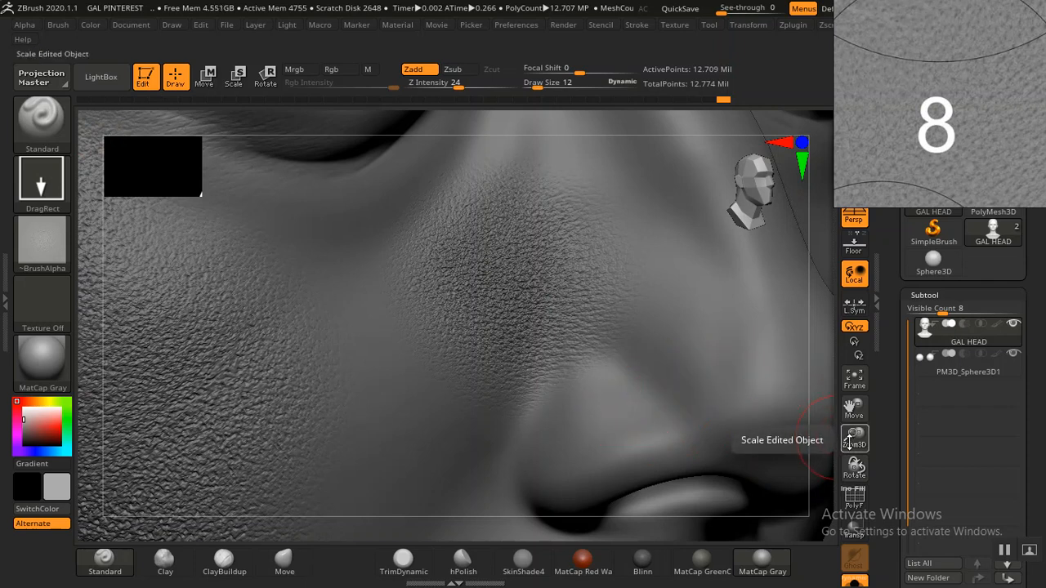
left_click_drag(855, 468, 818, 445)
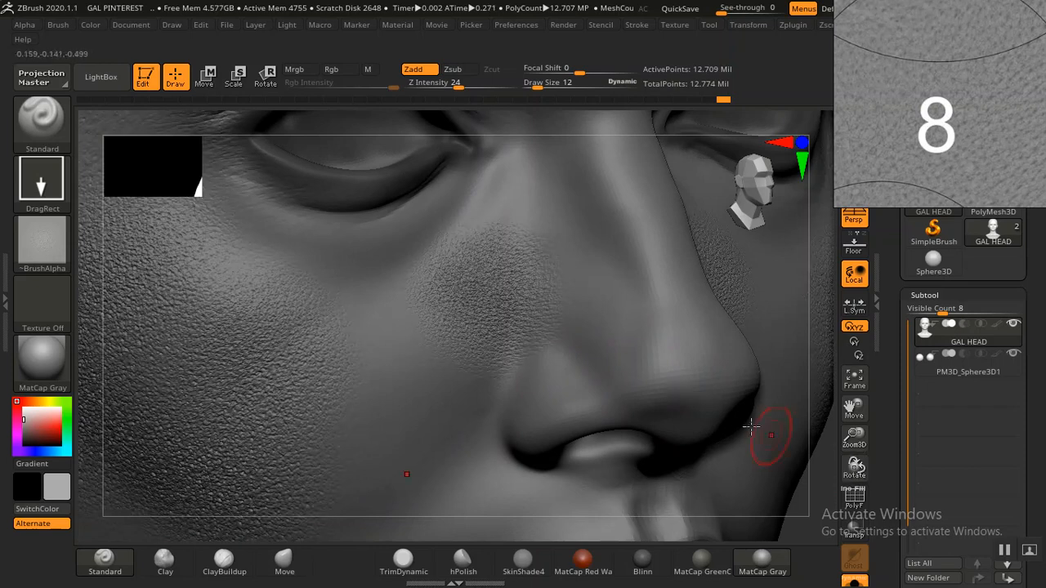
key("ctrl")
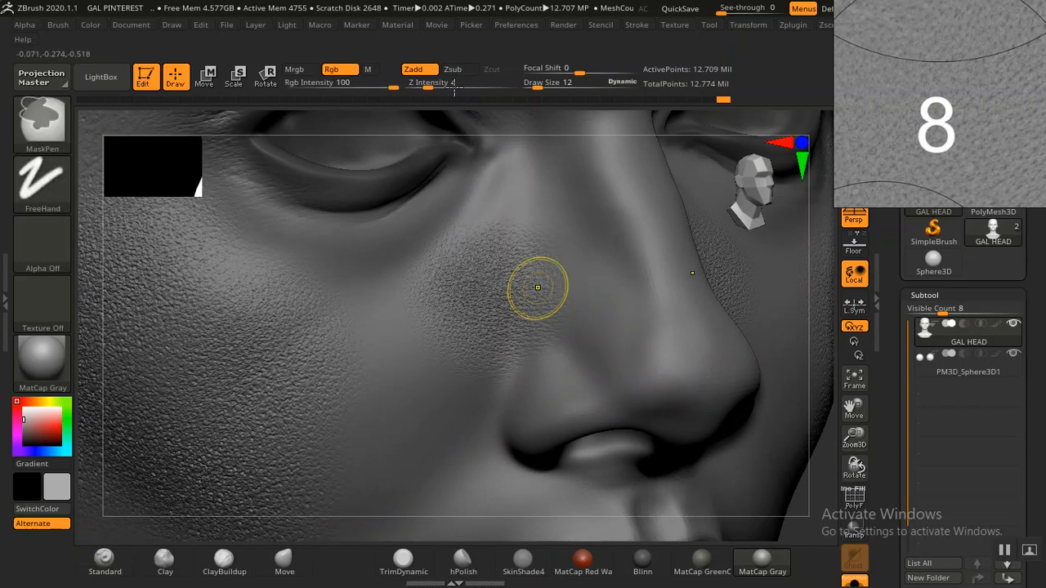
- Lower Z Intensity to 21 and stamp the 08 skin alpha beside the nose and across the inner cheeks, overlapping the existing detail
left_click_drag(441, 86, 456, 86)
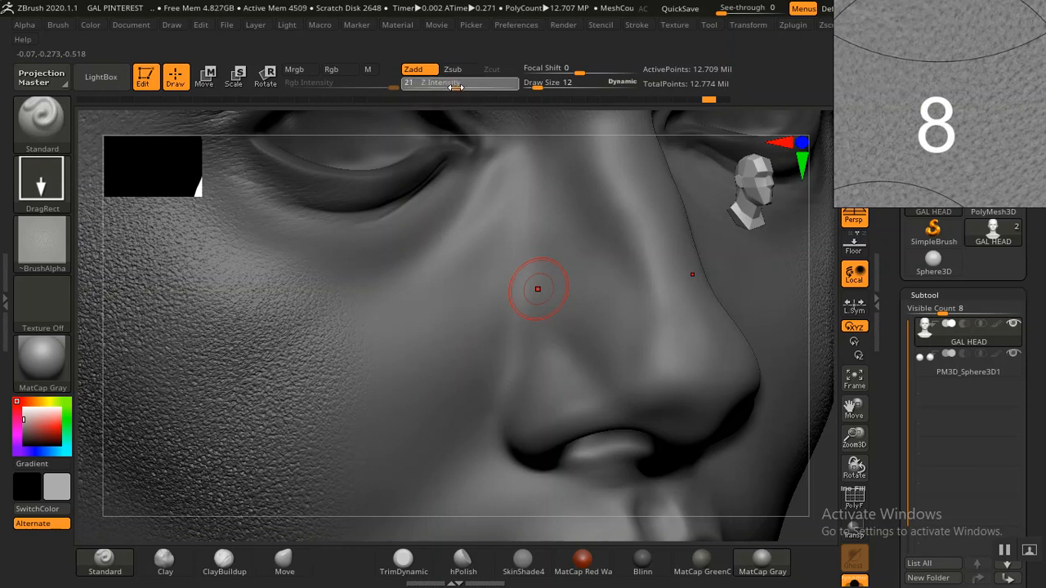
left_click_drag(474, 278, 479, 299)
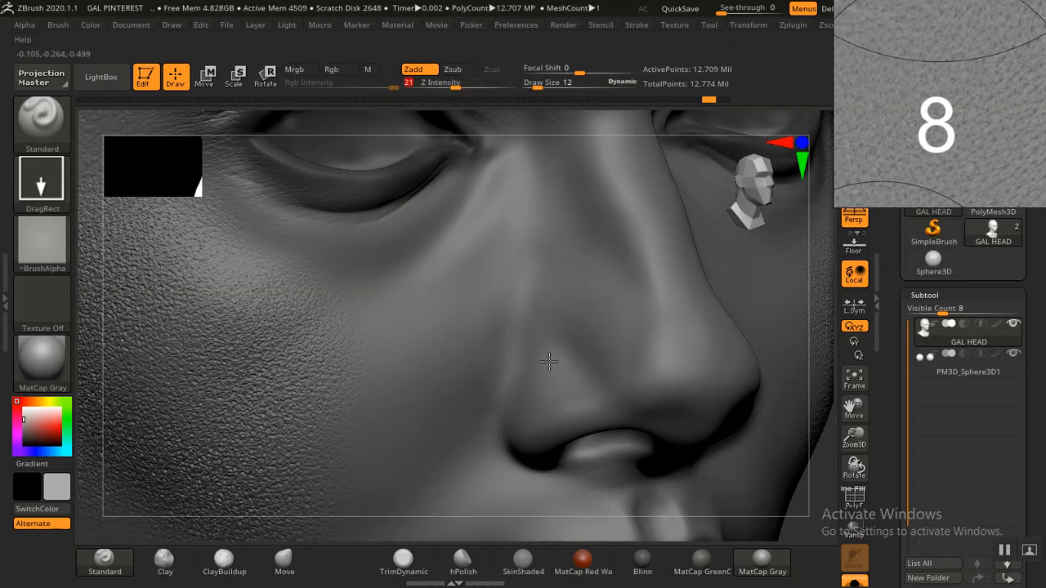
left_click_drag(573, 361, 626, 366)
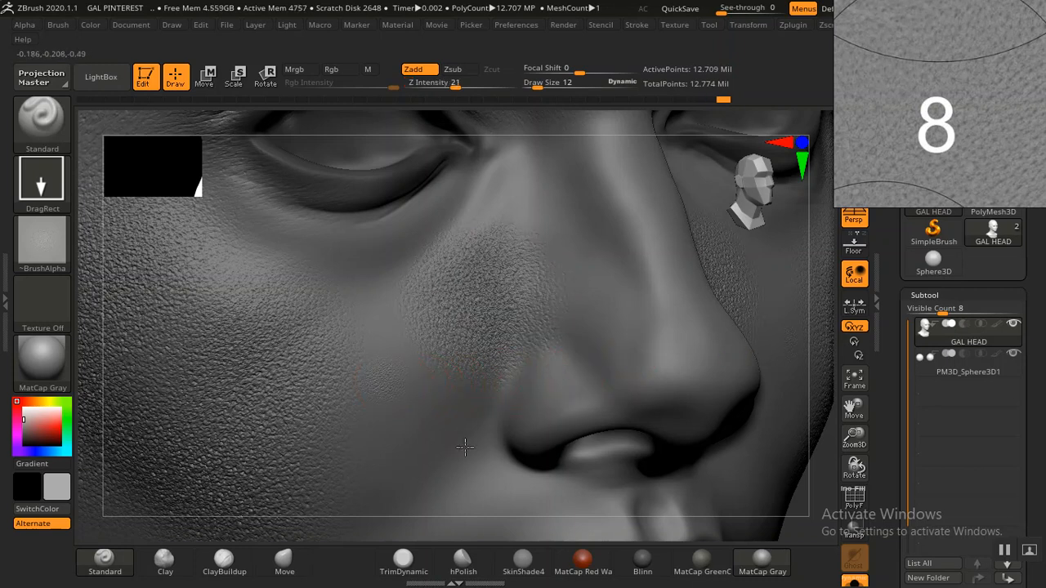
left_click_drag(482, 458, 525, 501)
- Stamp the 08 skin alpha on the lower inner cheeks toward the mouth corners, guided by reference regions 8, 11 and 13
scroll(966, 69, "down", 3)
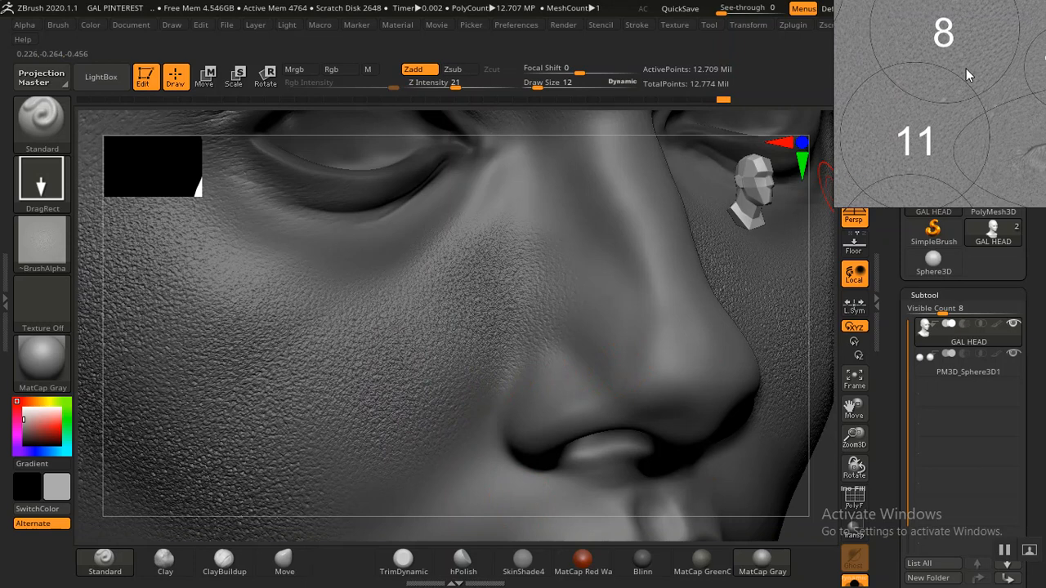
left_click_drag(913, 94, 957, 88)
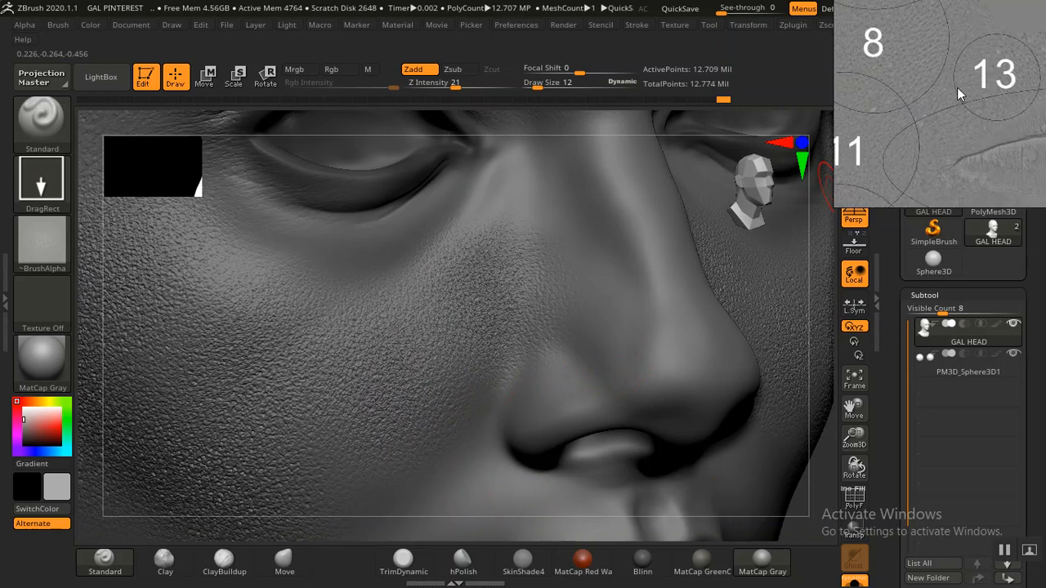
scroll(913, 165, "down", 2)
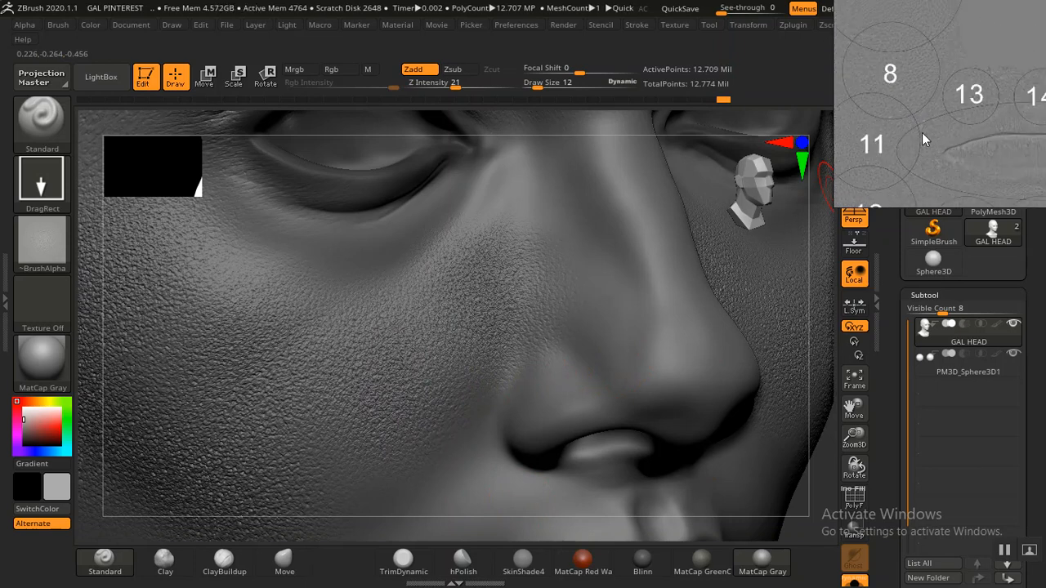
left_click_drag(817, 494, 827, 237)
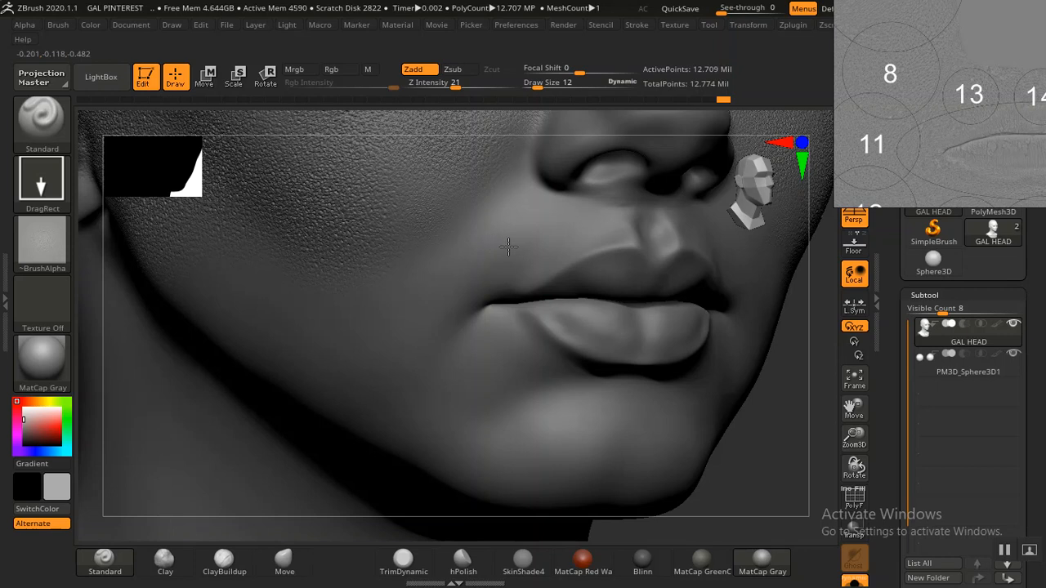
left_click_drag(508, 247, 565, 251)
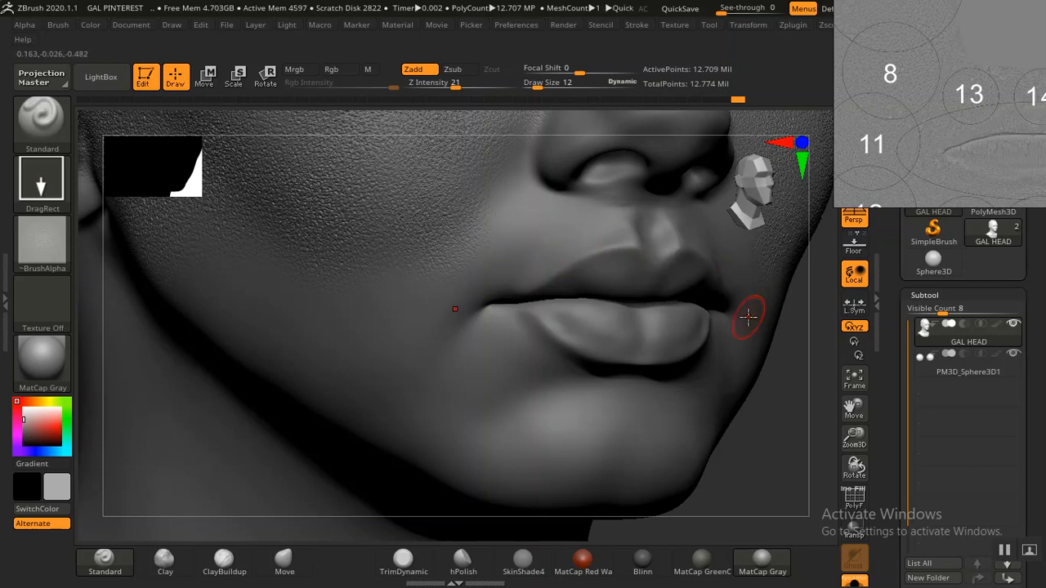
left_click_drag(795, 437, 792, 444, "alt")
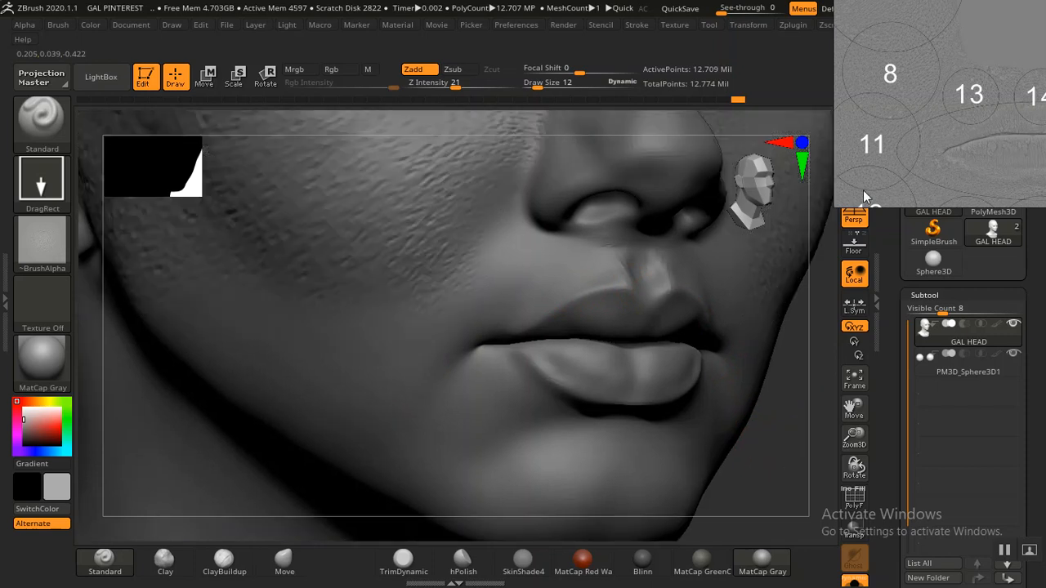
- Examine region 10 on the reference map and bring up the femaleFace_20s_09 skin alphas for selection
scroll(885, 139, "down", 3)
mouse_move(886, 137)
middle_mouse_down()
mouse_move(953, 113)
mouse_move(904, 136)
middle_mouse_up()
scroll(900, 109, "up", 4)
scroll(924, 124, "up", 2)
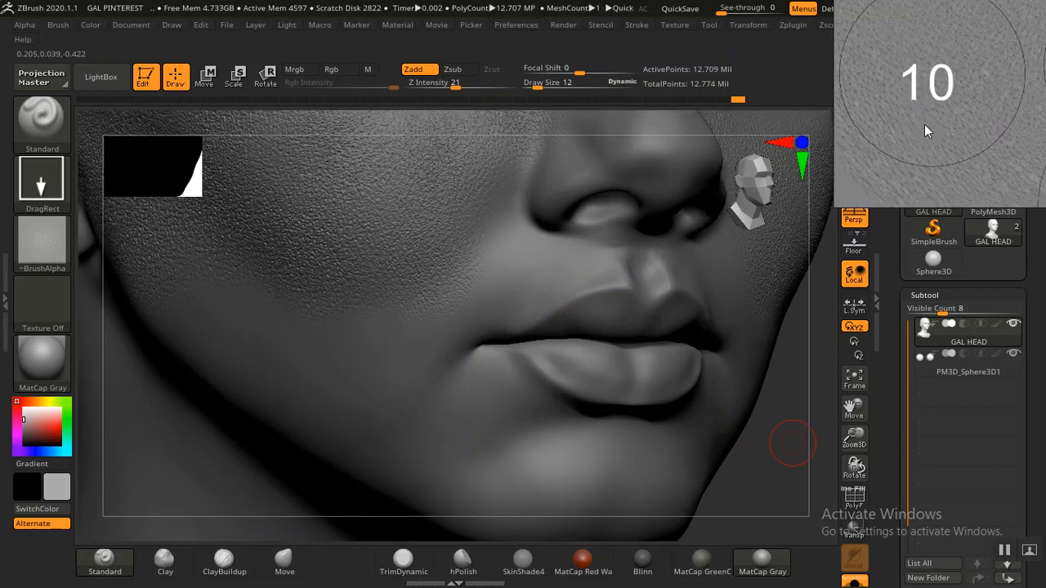
mouse_move(774, 437)
left_mouse_down("alt")
mouse_move(783, 430)
mouse_move(772, 436)
left_mouse_up("alt")
left_click(102, 78)
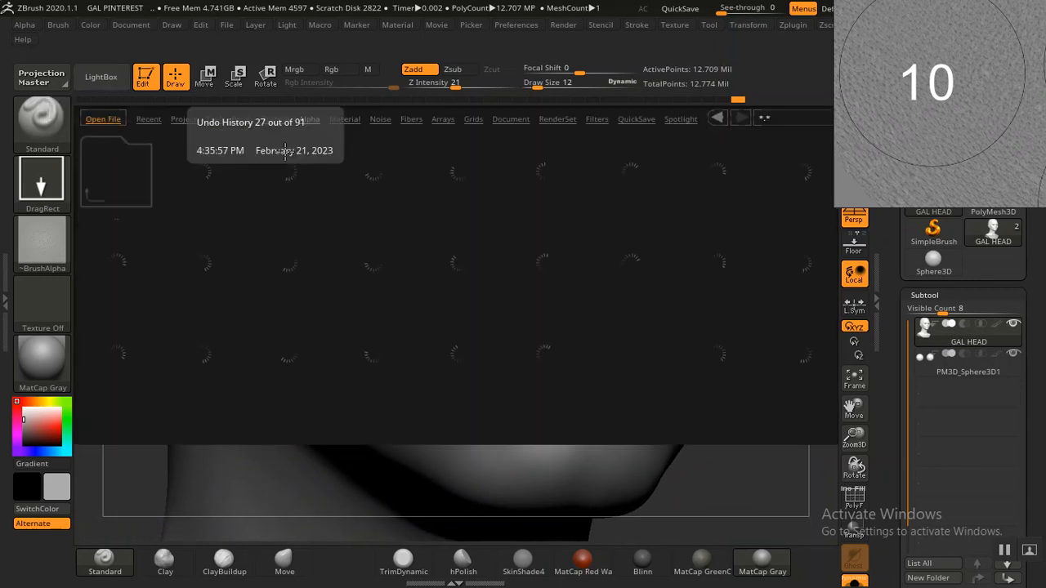
left_click(309, 118)
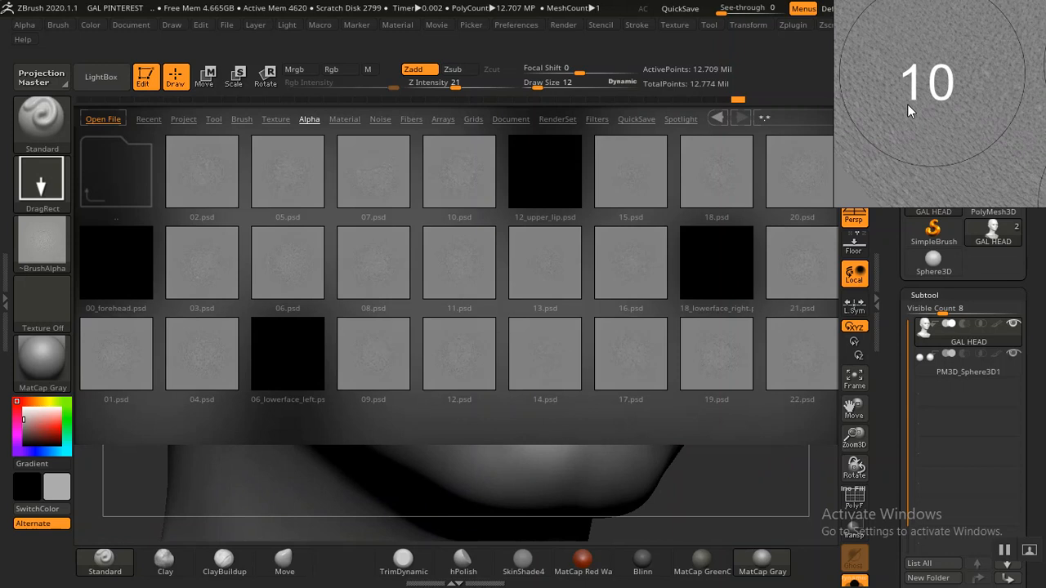
- Find region 25 on the reference map and load the matching 25.psd skin alpha
scroll(908, 105, "down", 4)
middle_click_drag(961, 111, 864, 160)
middle_click_drag(940, 131, 863, 163)
middle_click_drag(984, 99, 916, 136)
scroll(932, 123, "up", 3)
scroll(932, 124, "up", 2)
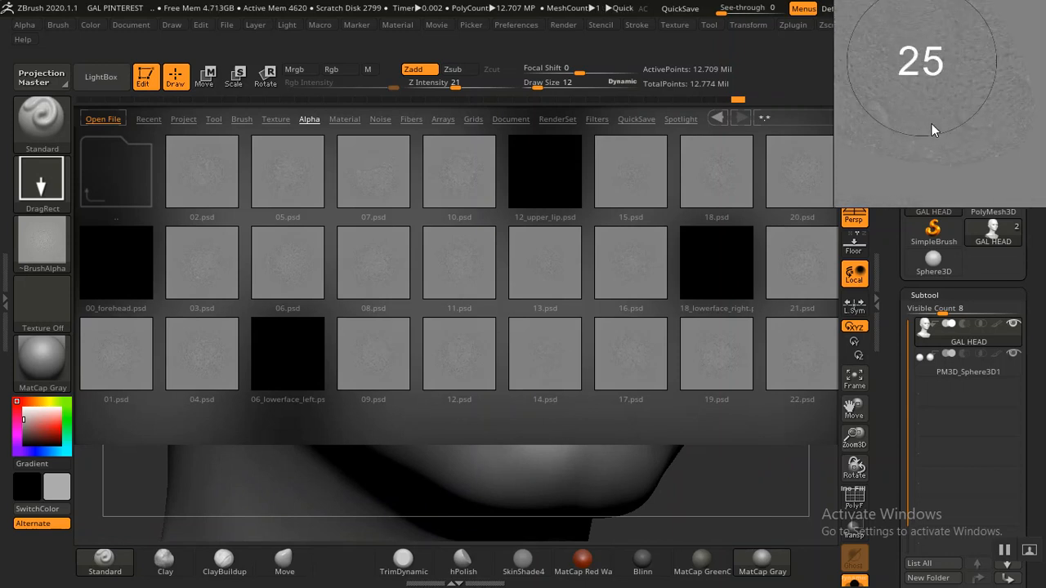
left_click_drag(619, 264, 494, 271)
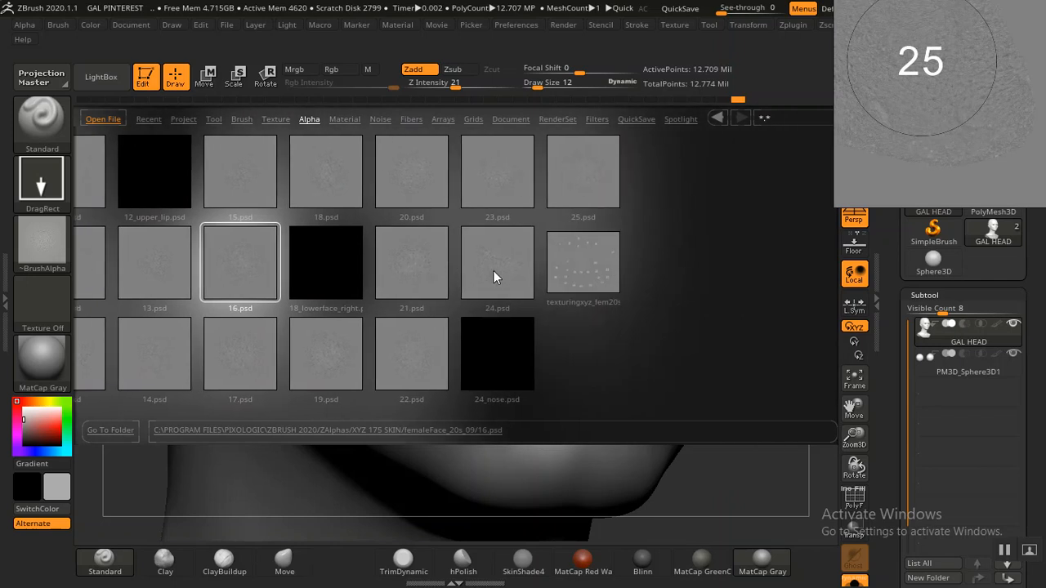
left_click(501, 174)
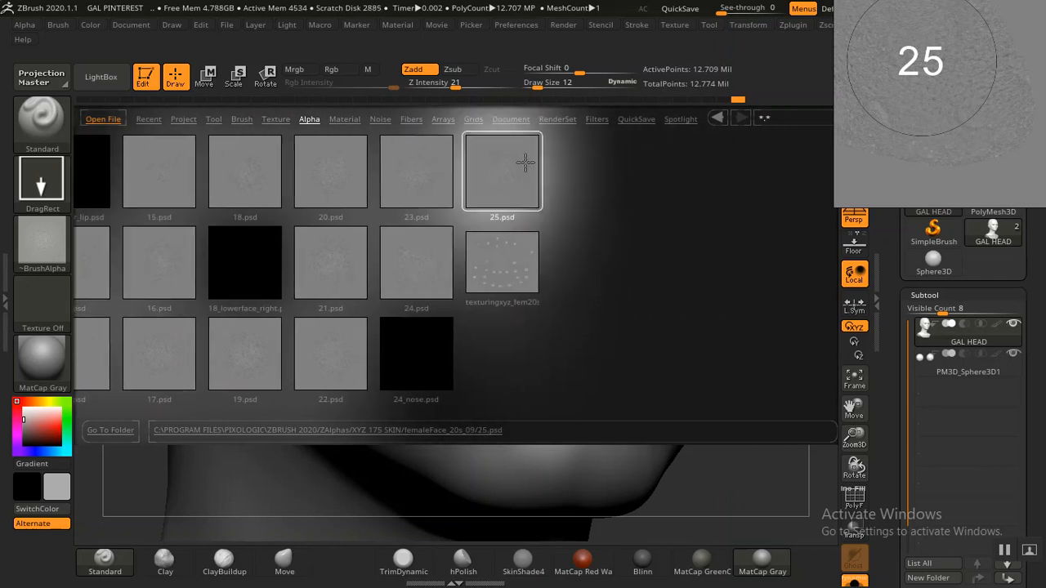
double_click(522, 165)
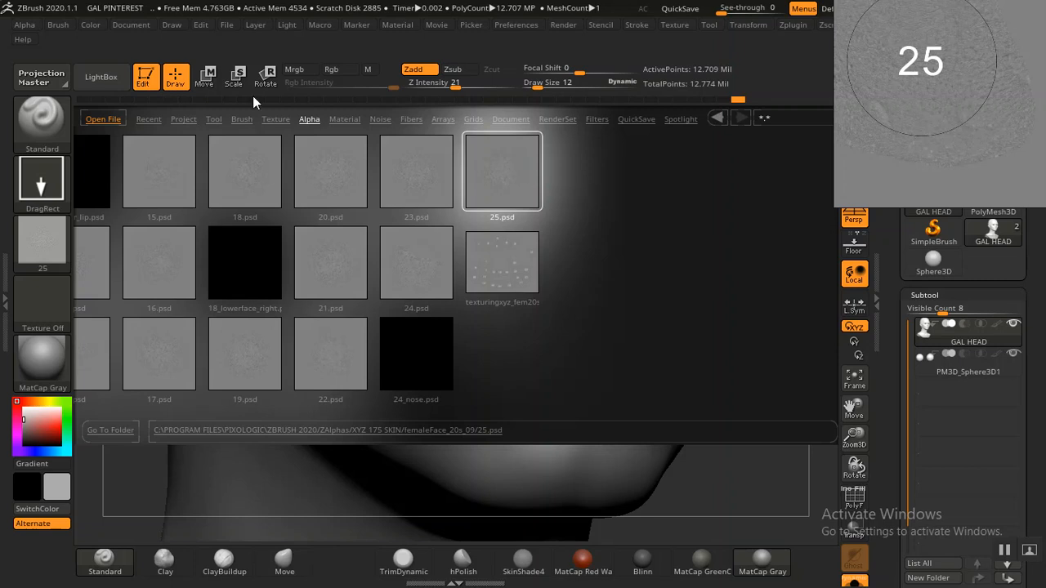
left_click(101, 77)
- Set the 25 alpha's radial fade Rf to 10 and its Mid Value to 45
left_click(24, 26)
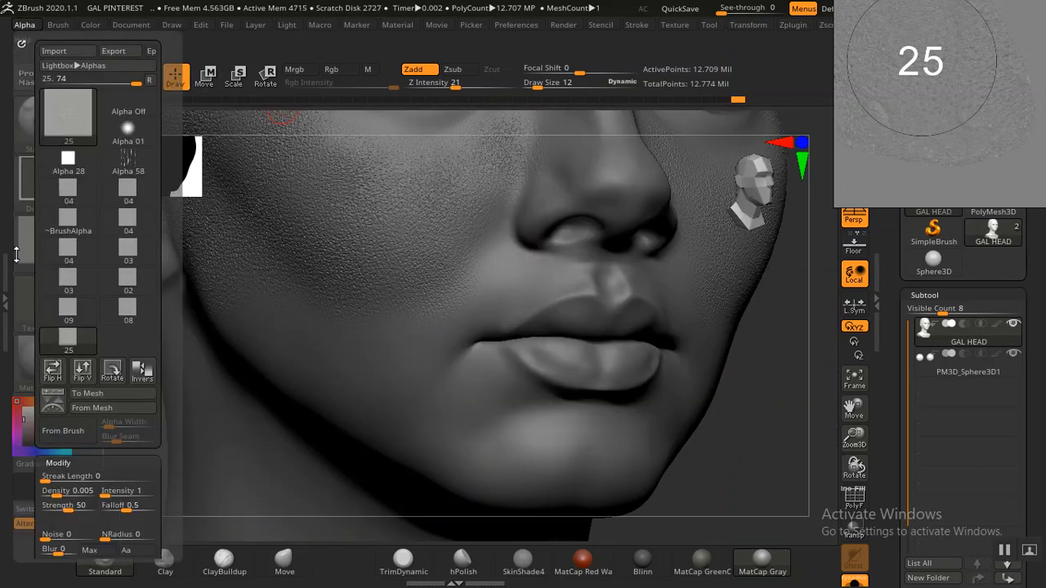
left_click_drag(22, 324, 35, 206)
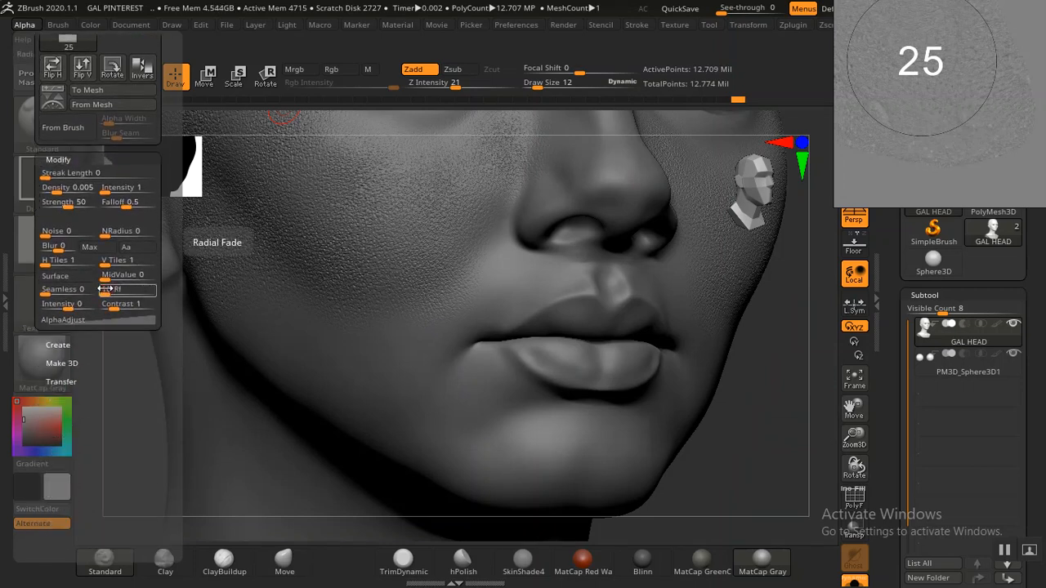
key("Return")
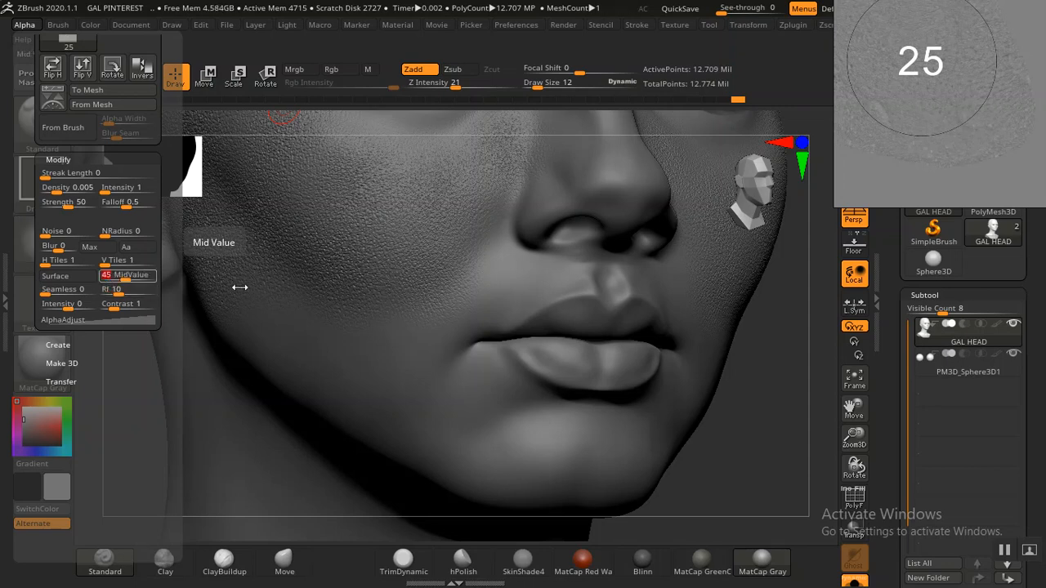
key("Return")
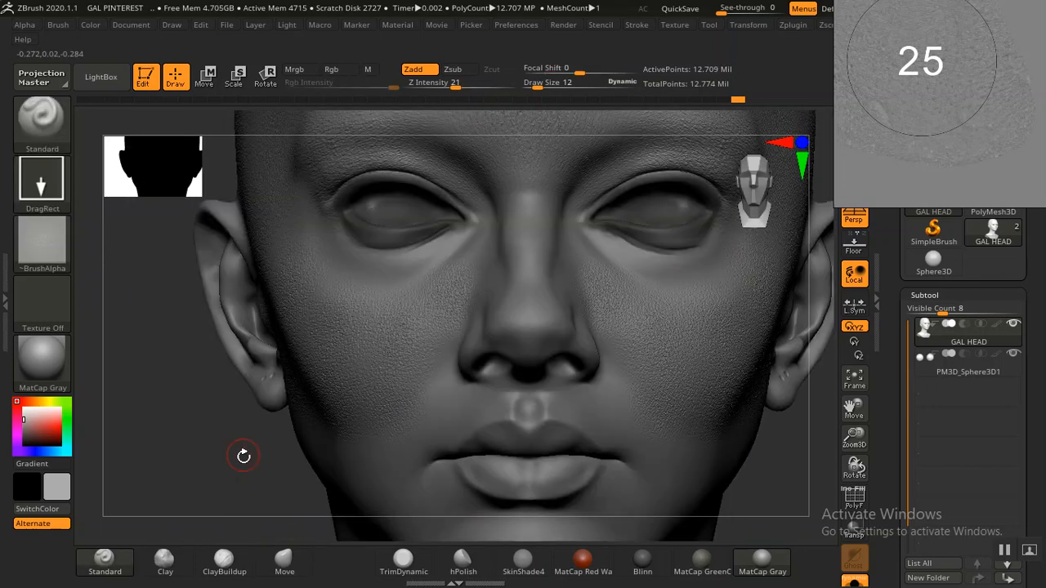
- Try stamping the 25 skin alpha on the nose bridge, inspect the detail up close and undo it
left_click_drag(243, 456, 818, 403)
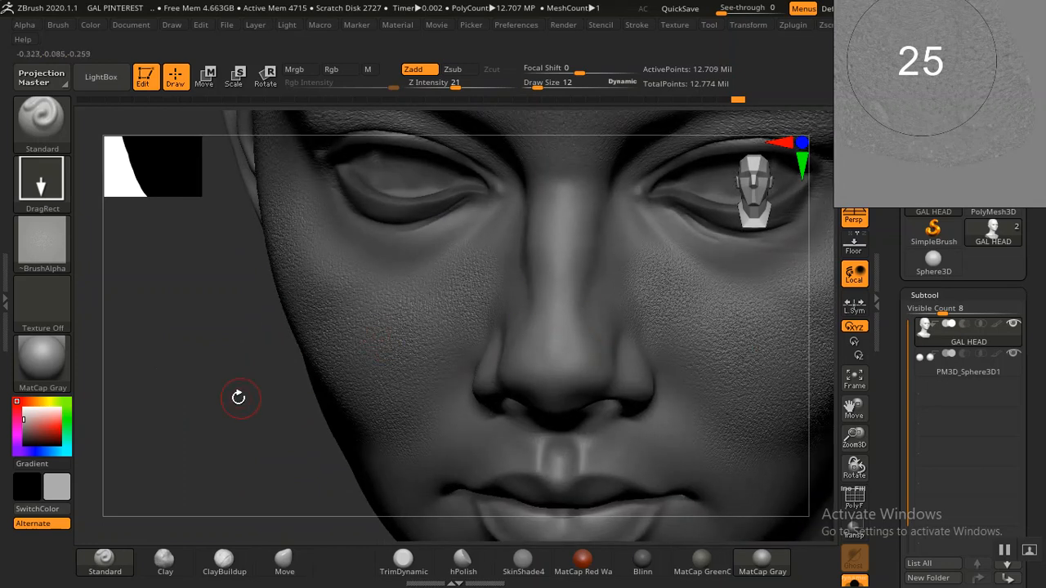
left_click_drag(177, 438, 183, 430, "alt")
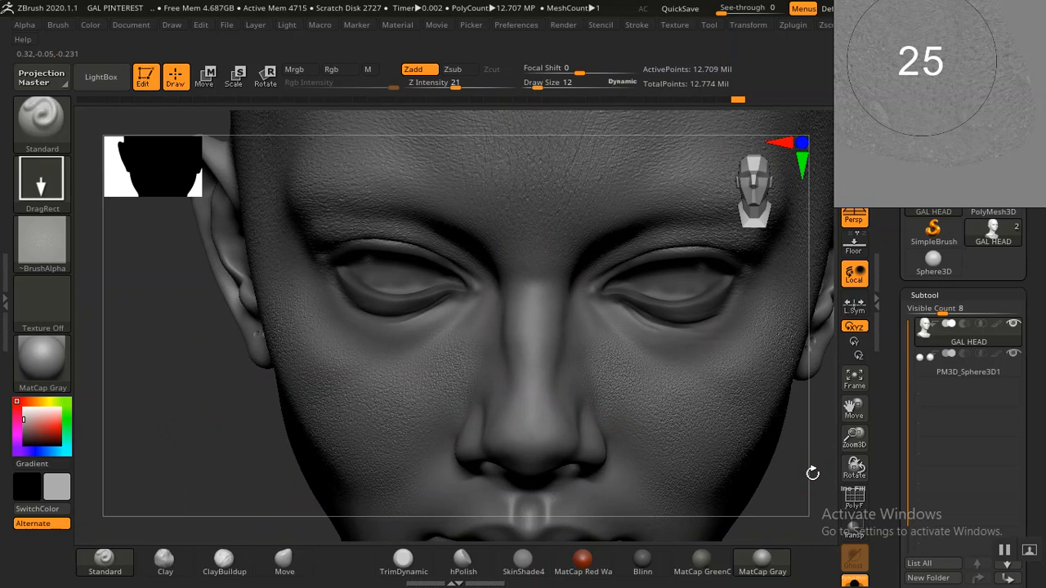
left_click_drag(812, 473, 834, 426, "alt")
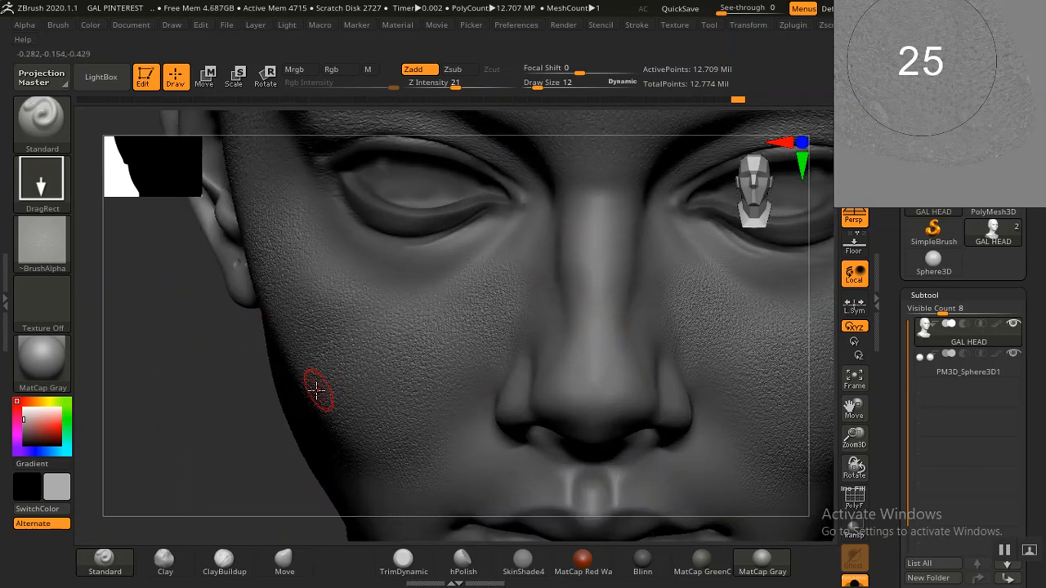
left_click_drag(234, 387, 425, 418, "alt")
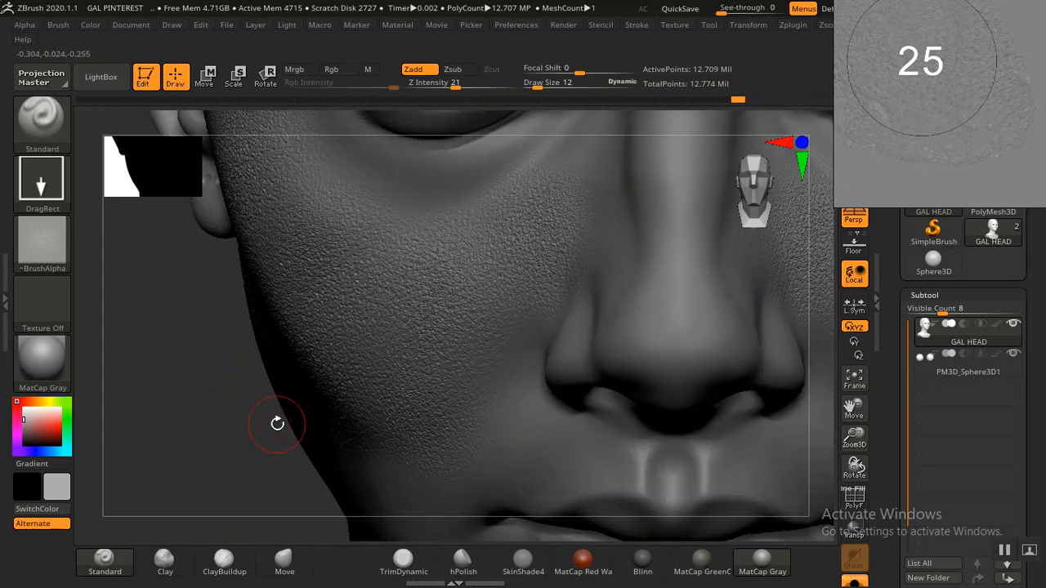
mouse_move(194, 432)
left_mouse_down()
mouse_move(456, 314)
mouse_move(333, 395)
left_mouse_up()
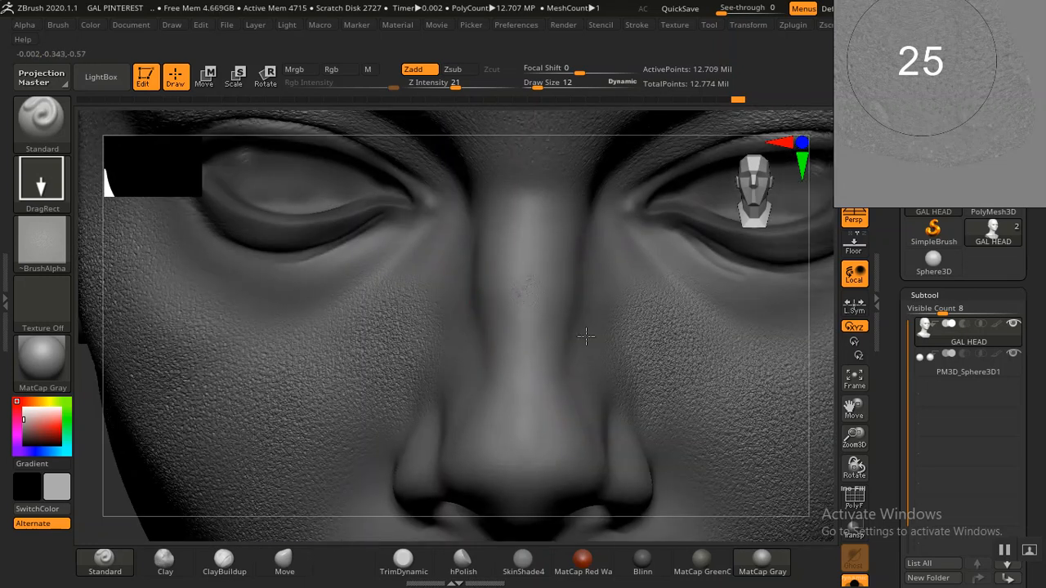
left_click_drag(614, 348, 712, 468)
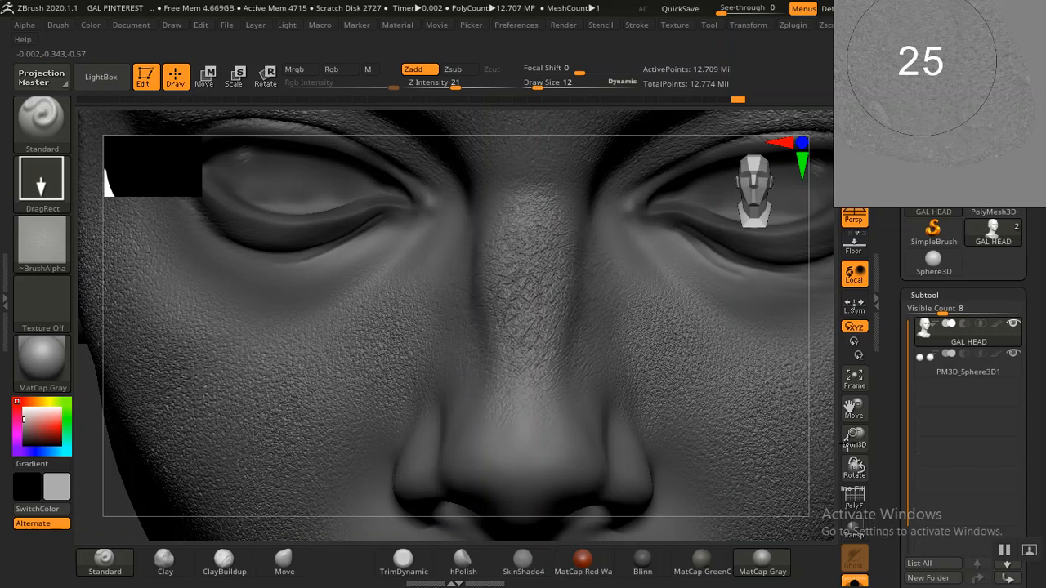
left_click_drag(854, 438, 902, 517)
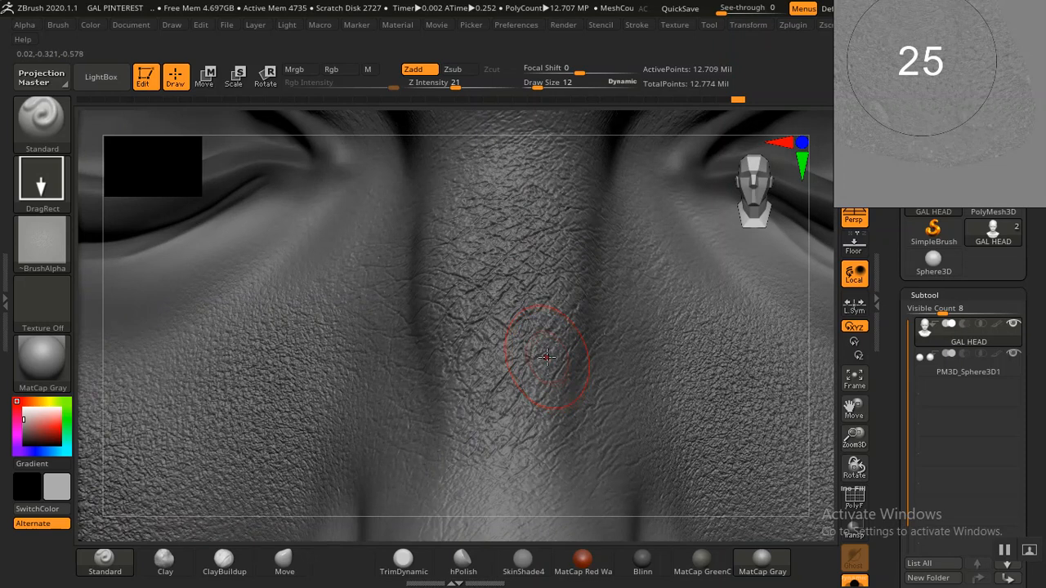
key("ctrl")
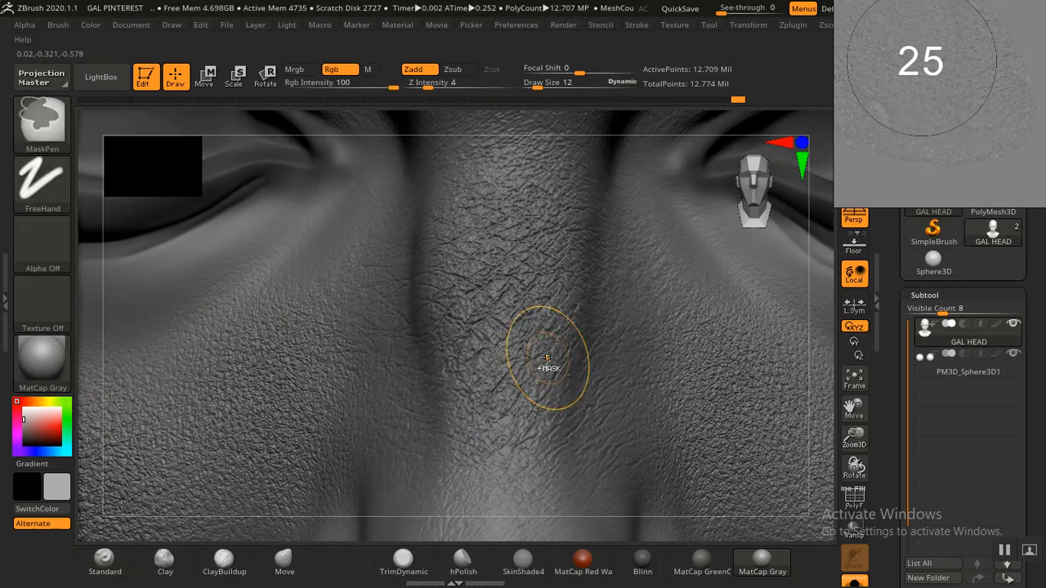
key("ctrl+z")
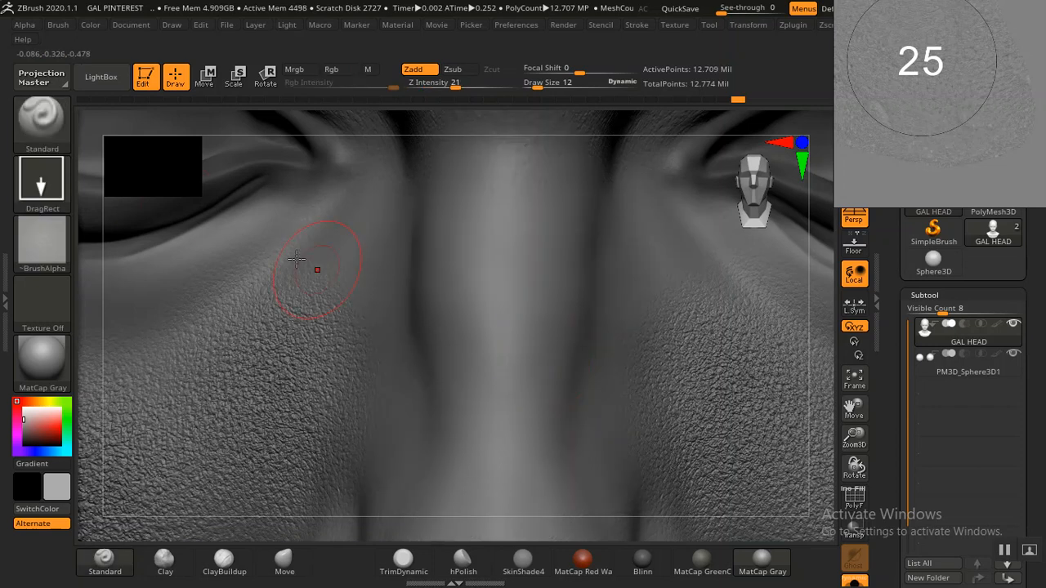
- Switch to the already loaded 03 skin alpha and stamp it along the nose bridge
left_click(45, 237)
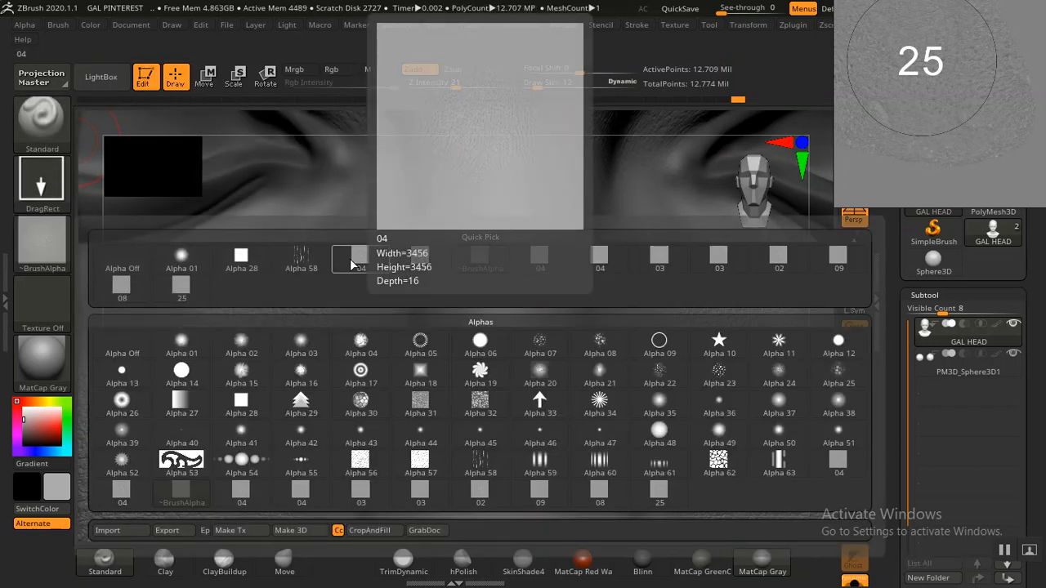
left_click(659, 263)
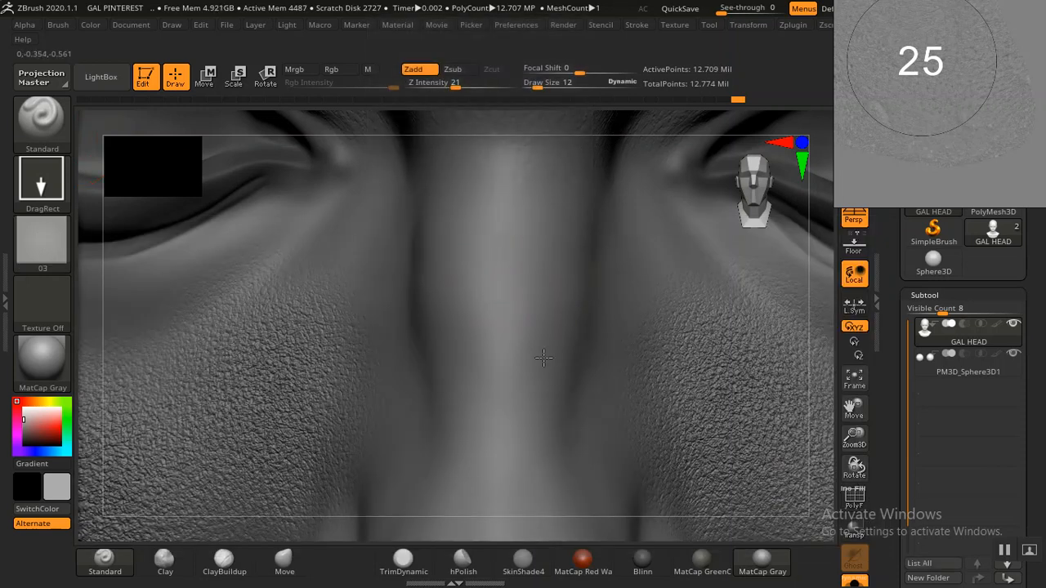
left_click_drag(611, 391, 812, 324)
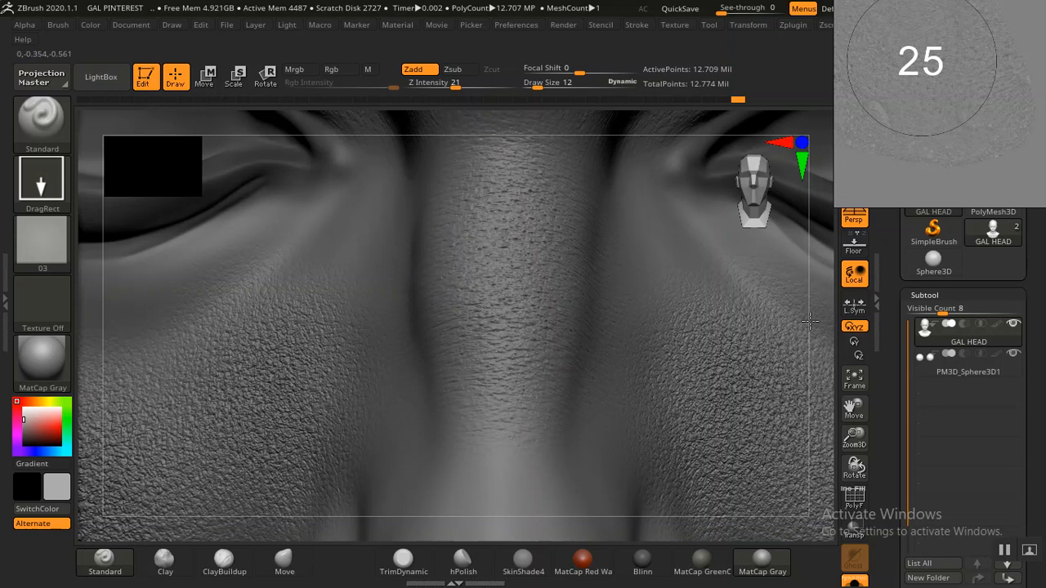
left_click_drag(860, 405, 858, 397)
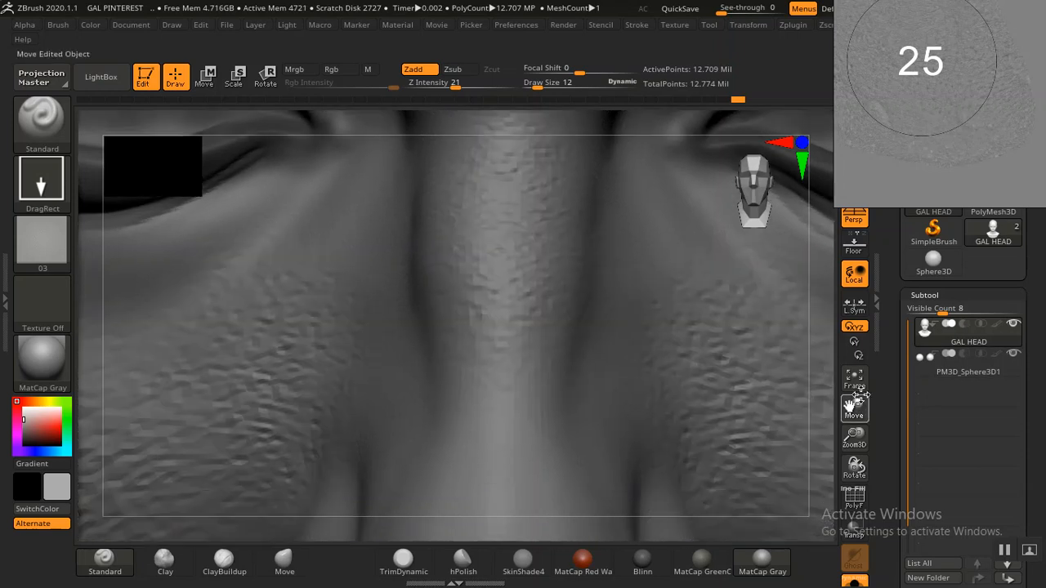
left_click_drag(854, 437, 854, 458)
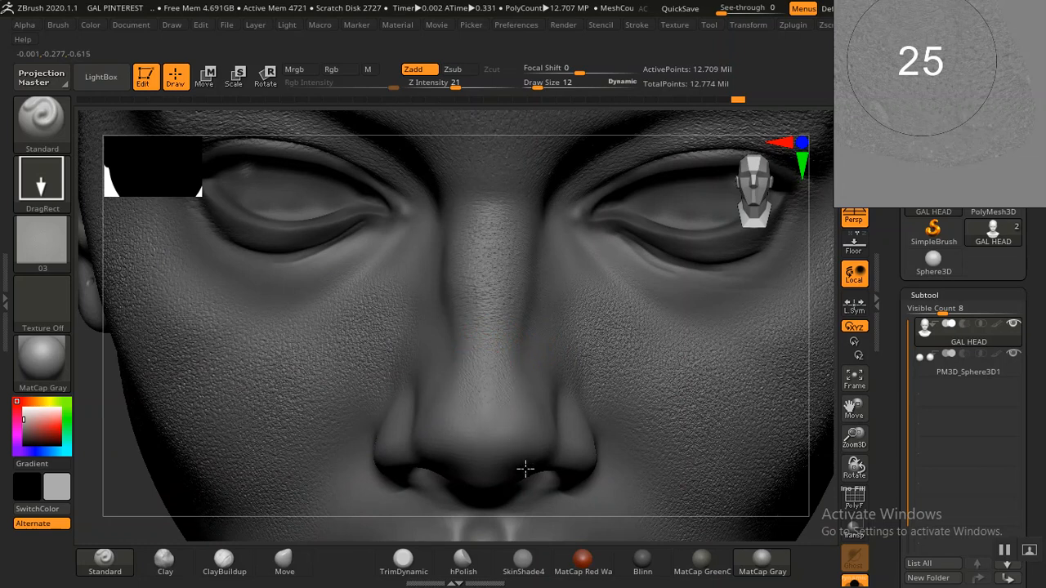
- Extend the skin detail down to the nose tip and inspect the nose from the side
key("ctrl")
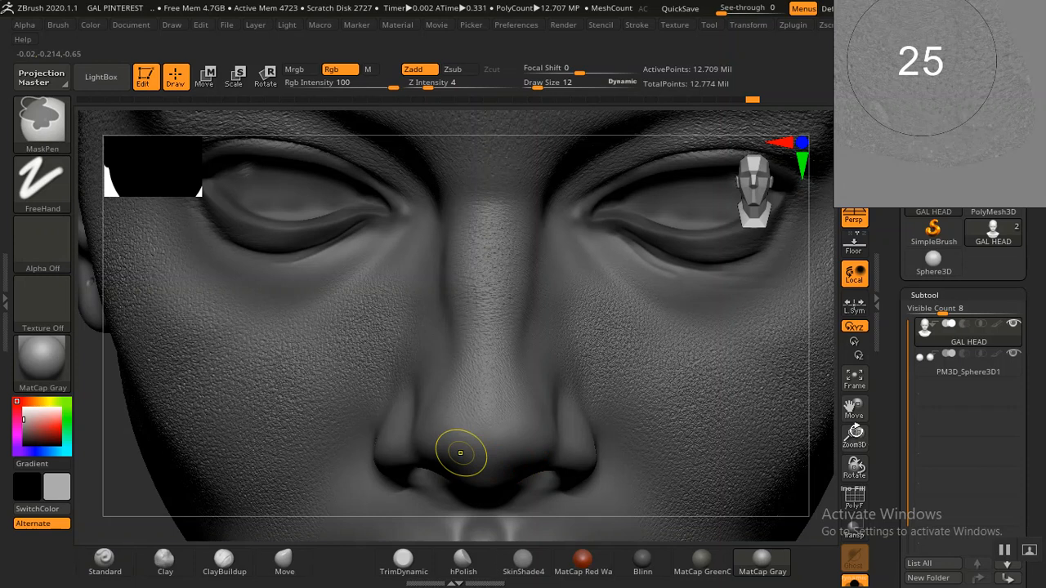
mouse_move(854, 437)
left_mouse_down()
mouse_move(856, 507)
mouse_move(854, 446)
left_mouse_up()
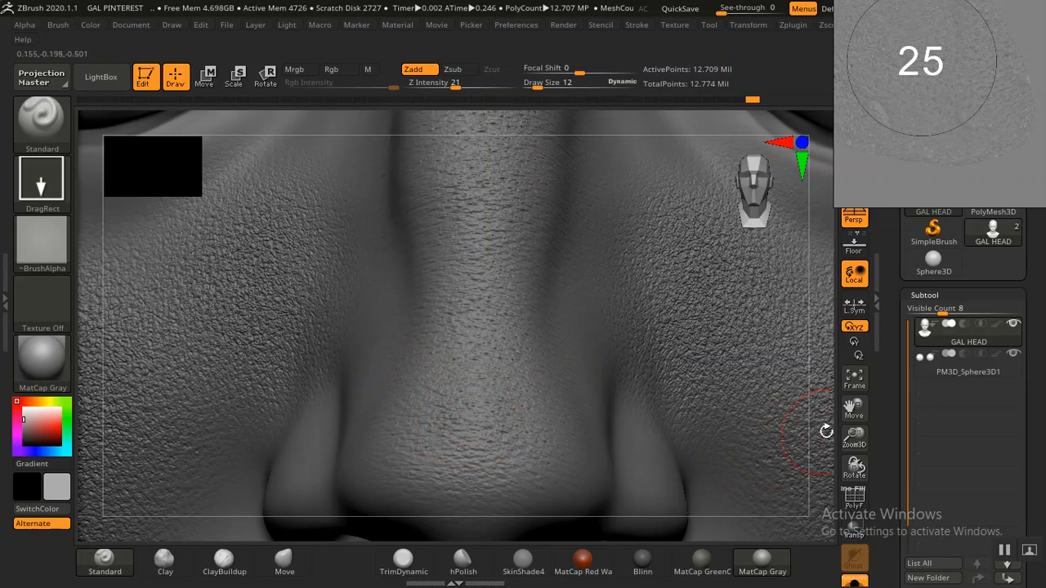
left_click_drag(858, 467, 882, 467)
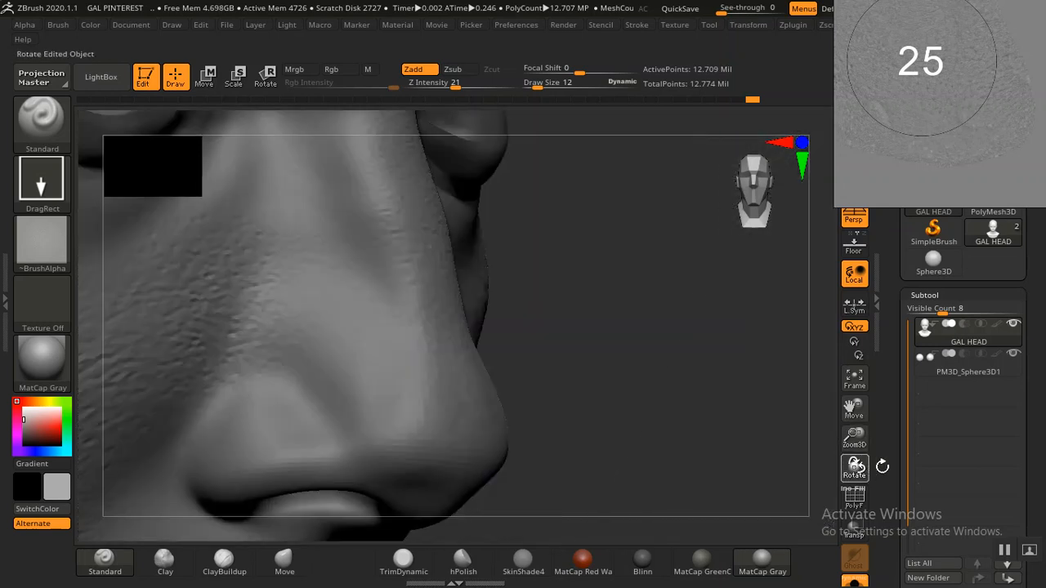
left_click_drag(706, 340, 835, 318, "alt")
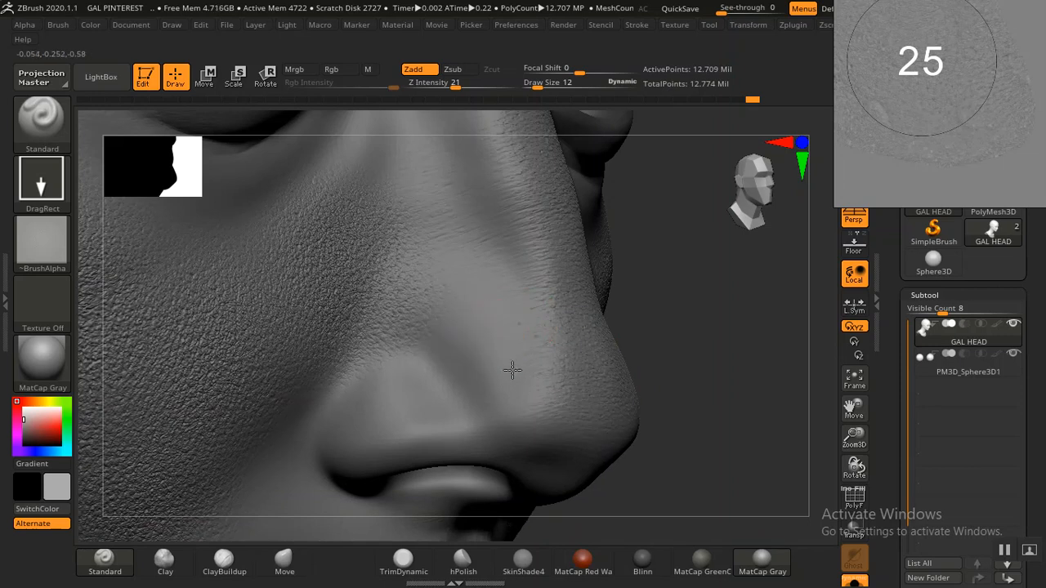
- Stamp the skin alpha over the side of the nose and up its bridge, and check the face and neck from the front
left_click_drag(631, 409, 655, 406)
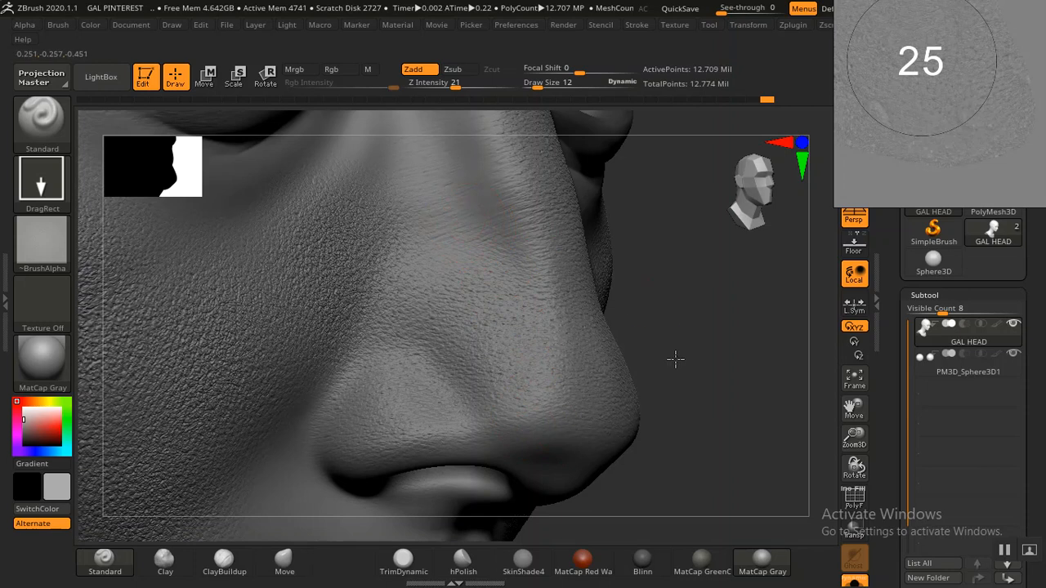
left_click_drag(675, 360, 692, 542, "alt")
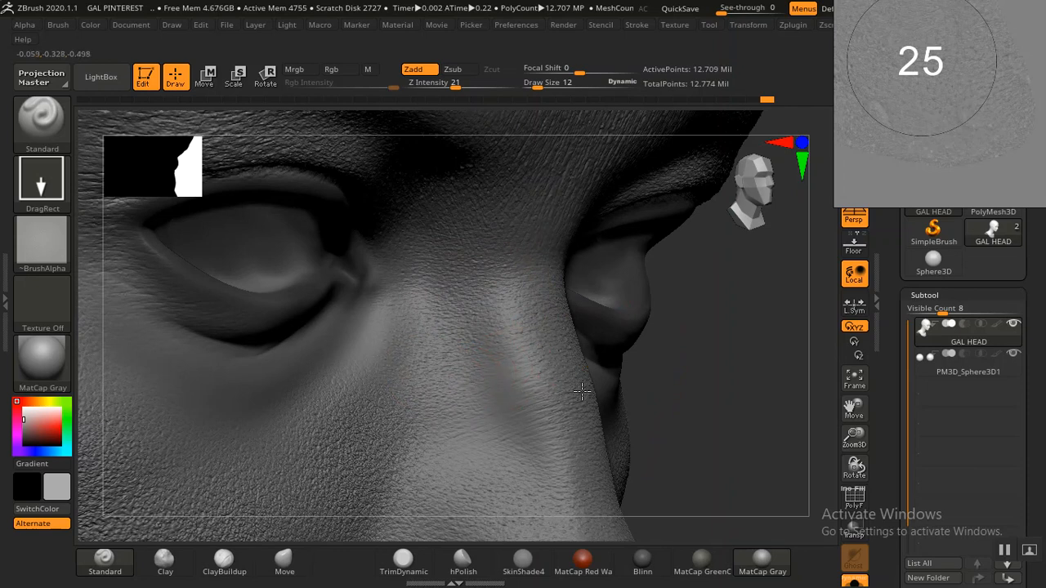
left_click_drag(696, 410, 589, 402, "alt")
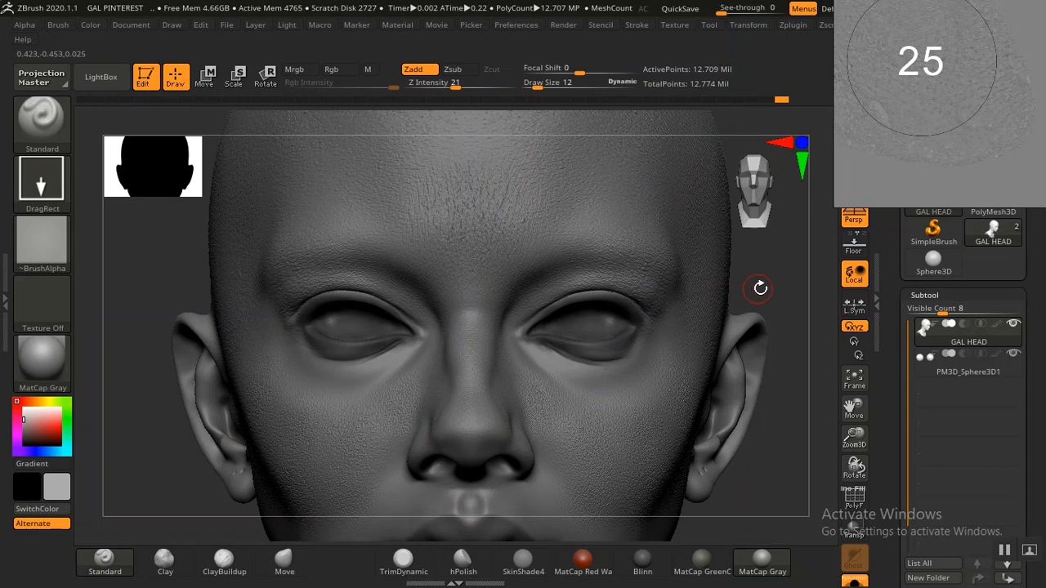
left_click_drag(752, 458, 684, 357, "alt")
left_click_drag(653, 433, 734, 290, "alt")
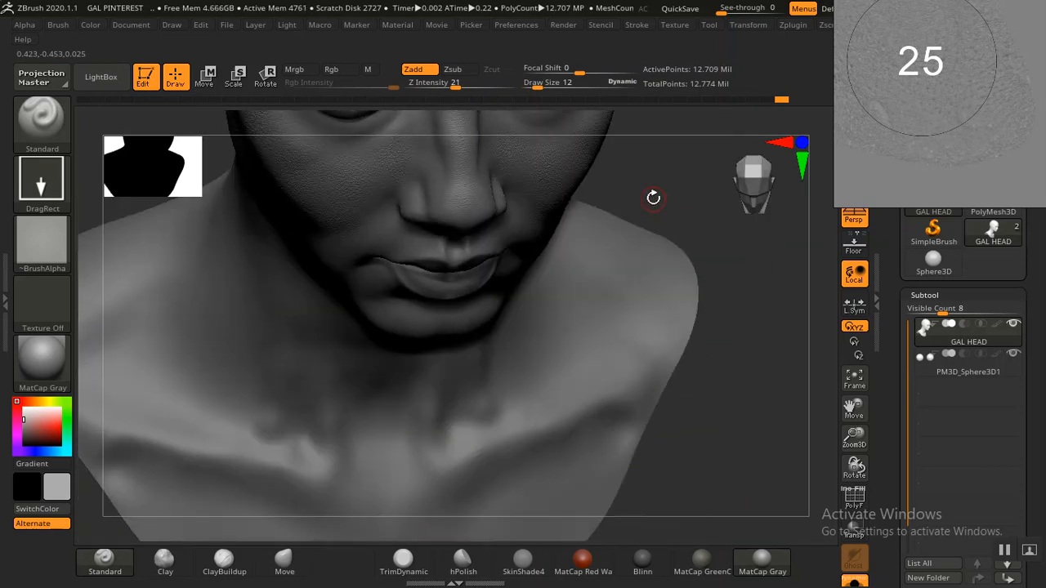
mouse_move(654, 198)
left_mouse_down()
mouse_move(668, 444)
mouse_move(712, 341)
mouse_move(752, 437)
mouse_move(784, 467)
mouse_move(769, 416)
mouse_move(689, 416)
mouse_move(646, 398)
mouse_move(732, 379)
left_mouse_up()
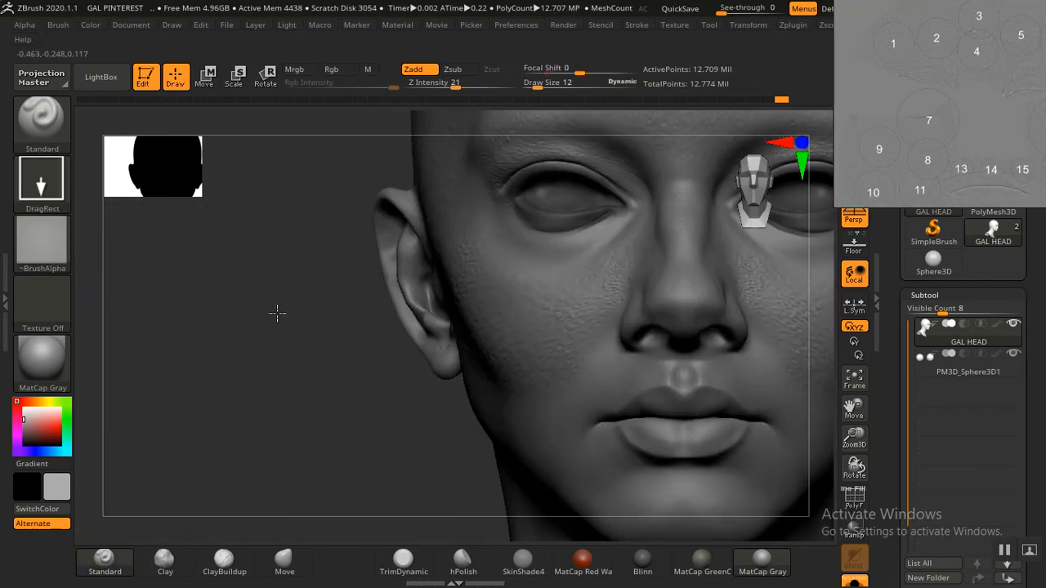
- Paint a mask with the MaskPen at the inner corner of the eye
mouse_move(276, 310)
left_mouse_down()
mouse_move(264, 329)
mouse_move(283, 428)
mouse_move(227, 442)
mouse_move(154, 437)
left_mouse_up()
left_click_drag(194, 477, 122, 381)
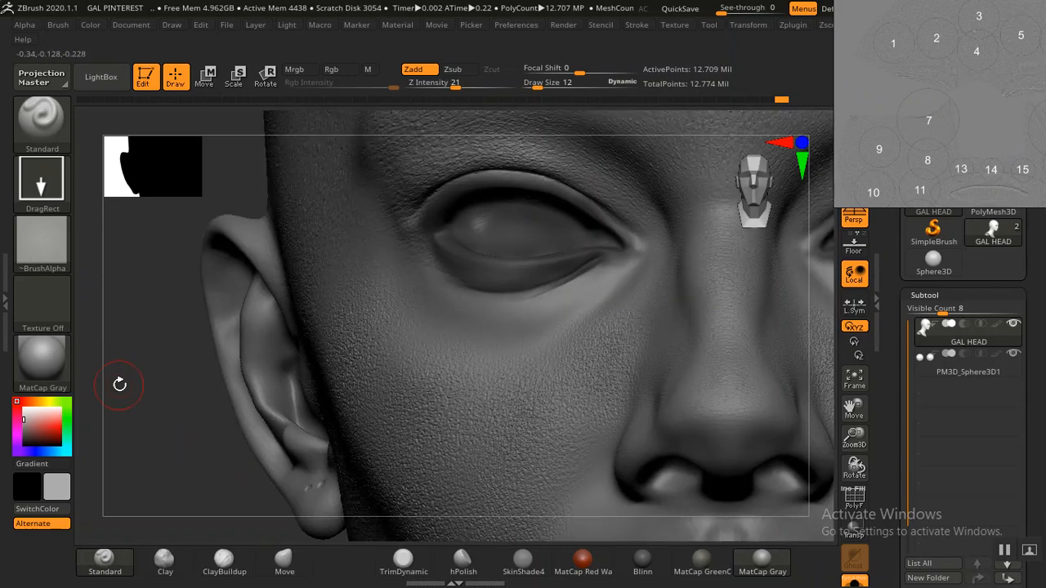
key("ctrl")
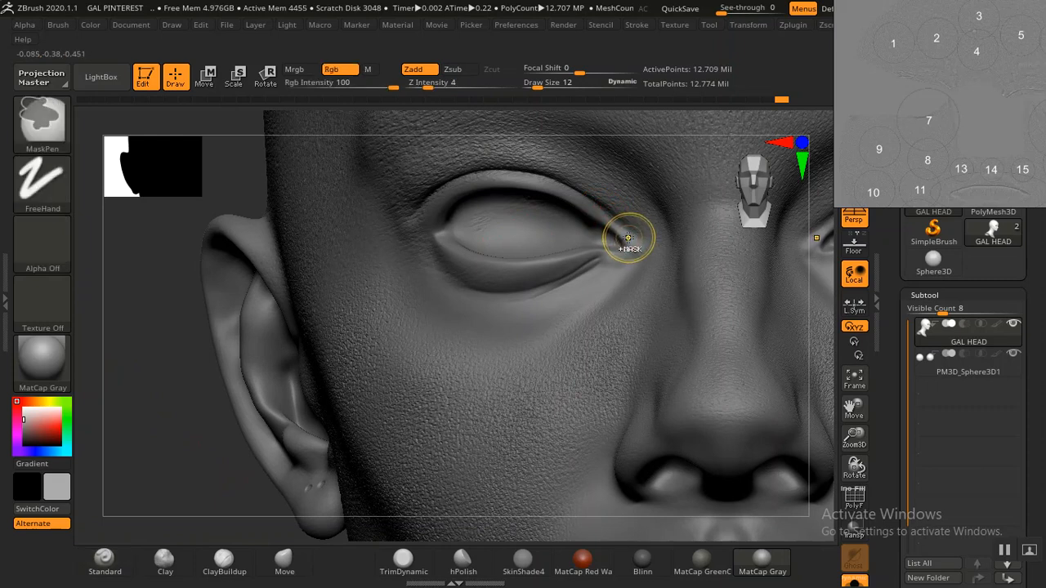
- Toggle the last change to the skin around the eye off and on, leaving it applied
key("ctrl+shift+z")
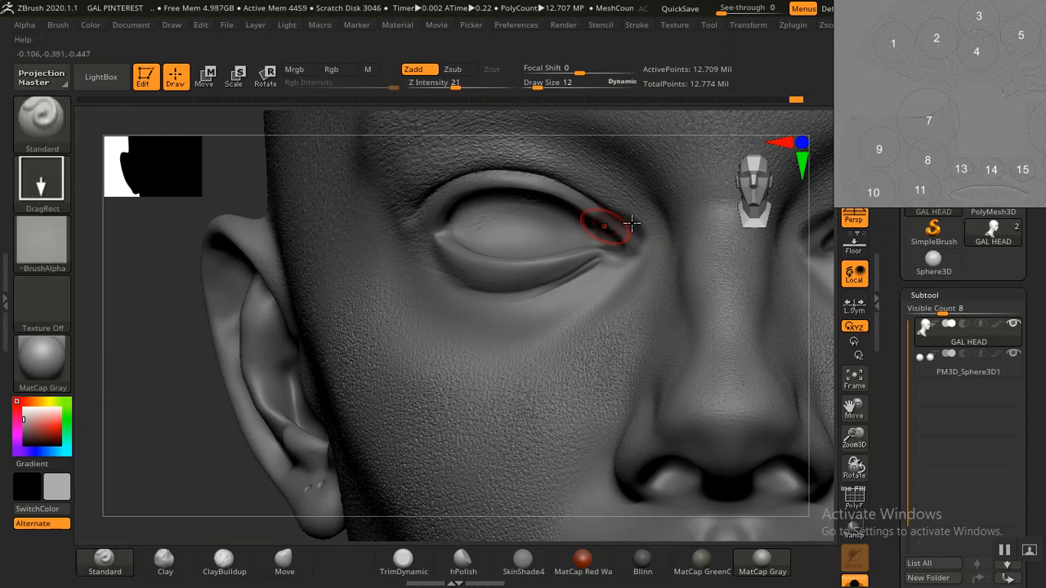
key("ctrl+z")
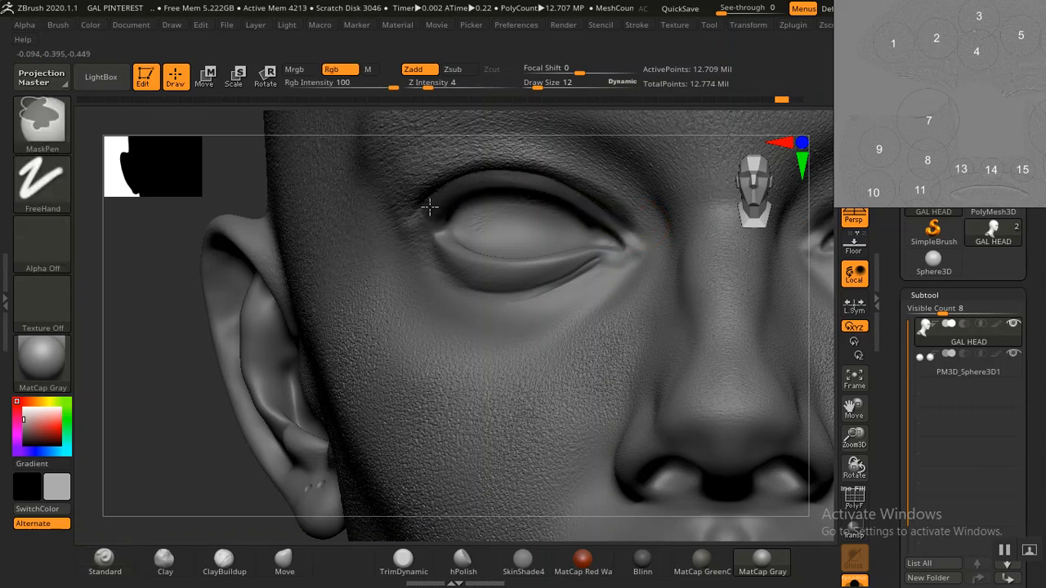
key("ctrl+shift+z")
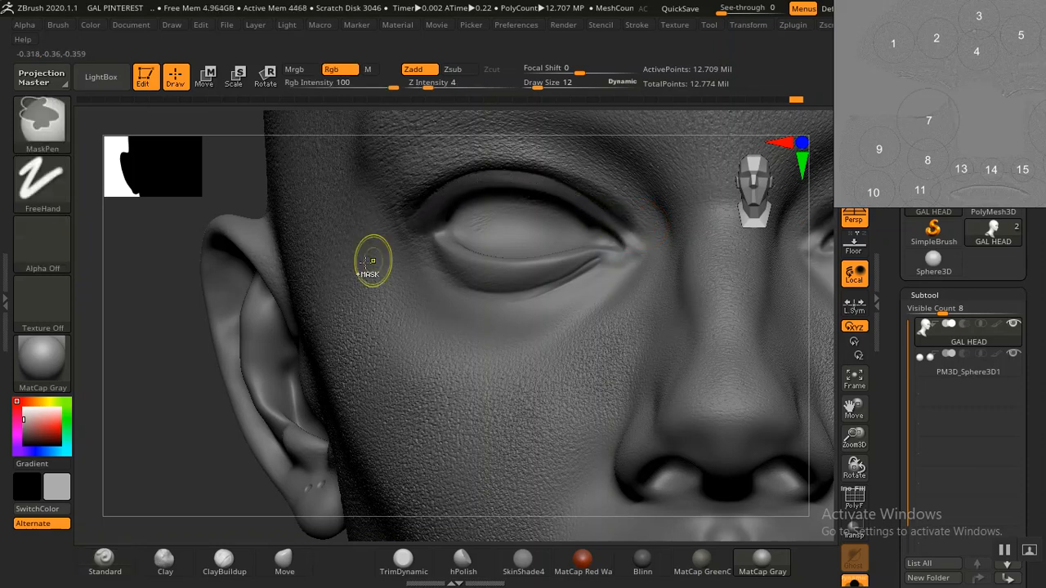
- Browse the alpha library to the femaleFace_20s_09 skin folder
left_click(94, 85)
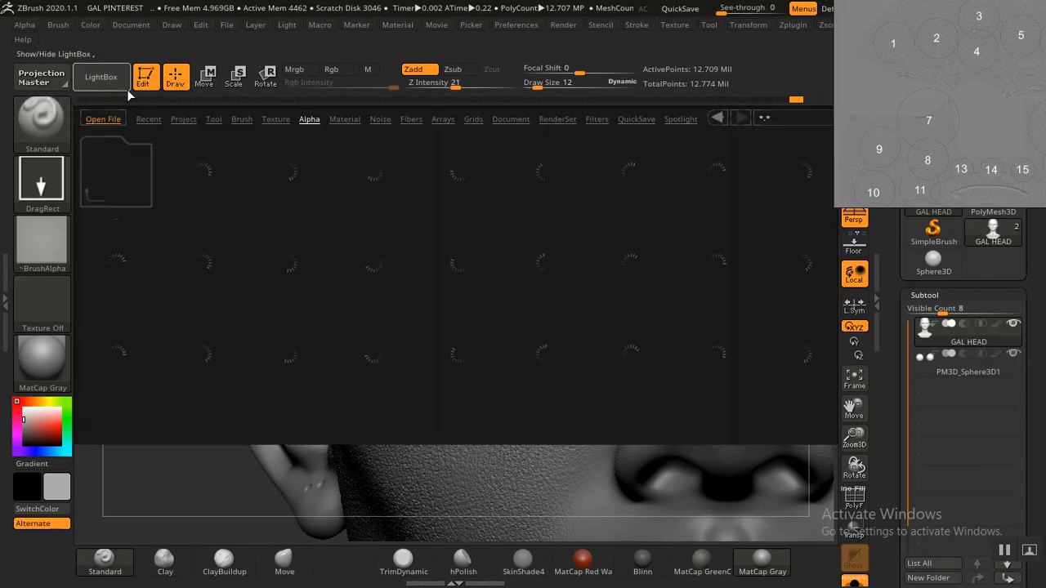
left_click(104, 167)
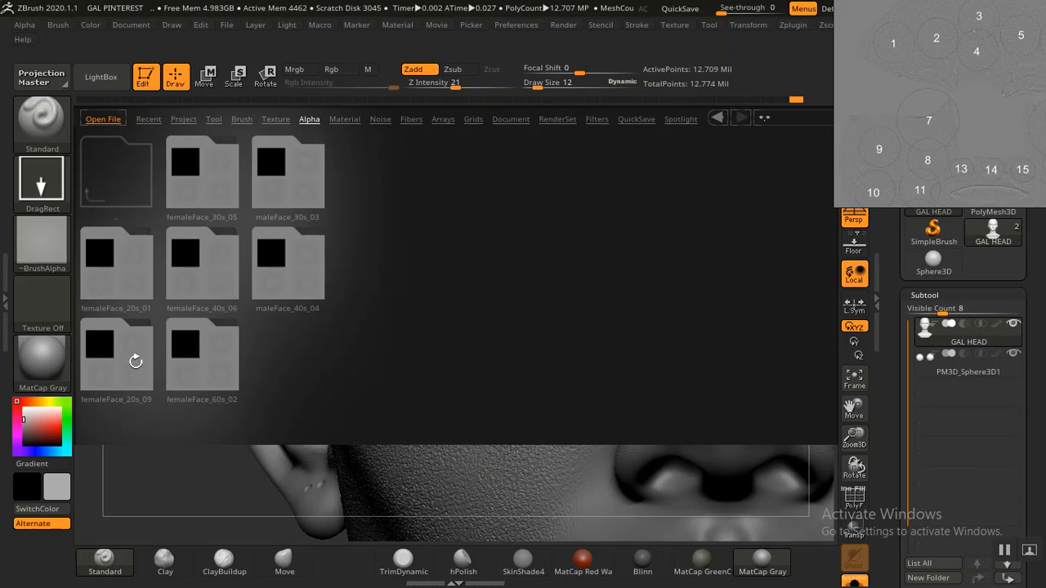
left_click(116, 364)
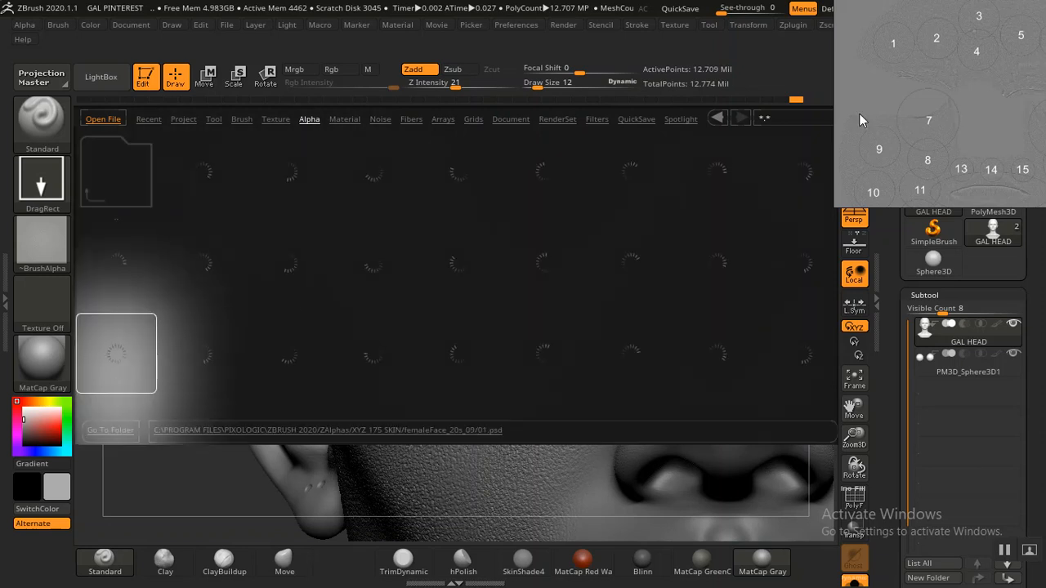
- Examine the numbered reference face map around region 7 to identify the alpha for the under-eye skin
scroll(924, 111, "down", 2)
scroll(925, 112, "down", 1)
scroll(946, 84, "up", 5)
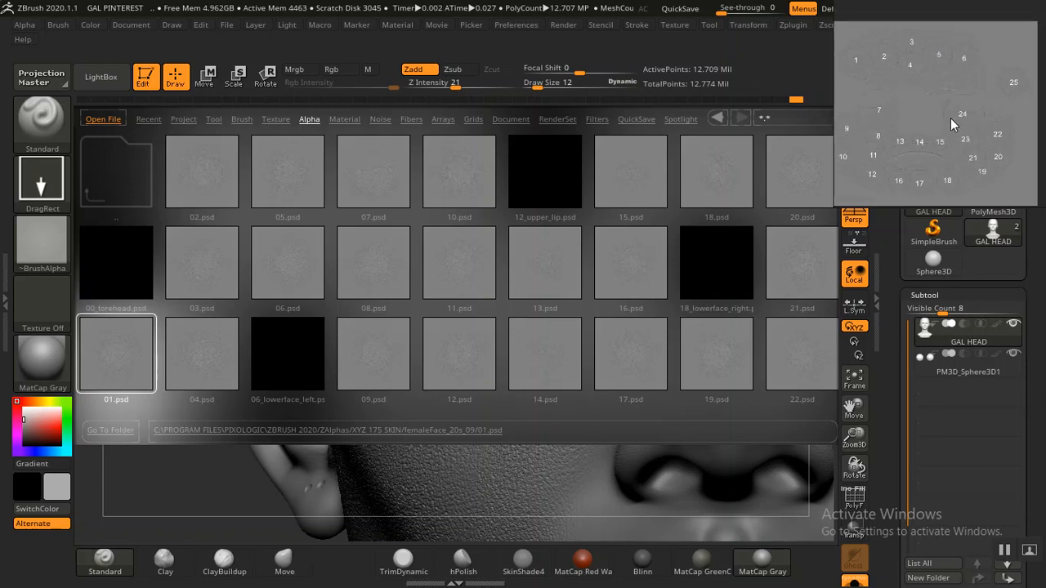
scroll(923, 115, "up", 5)
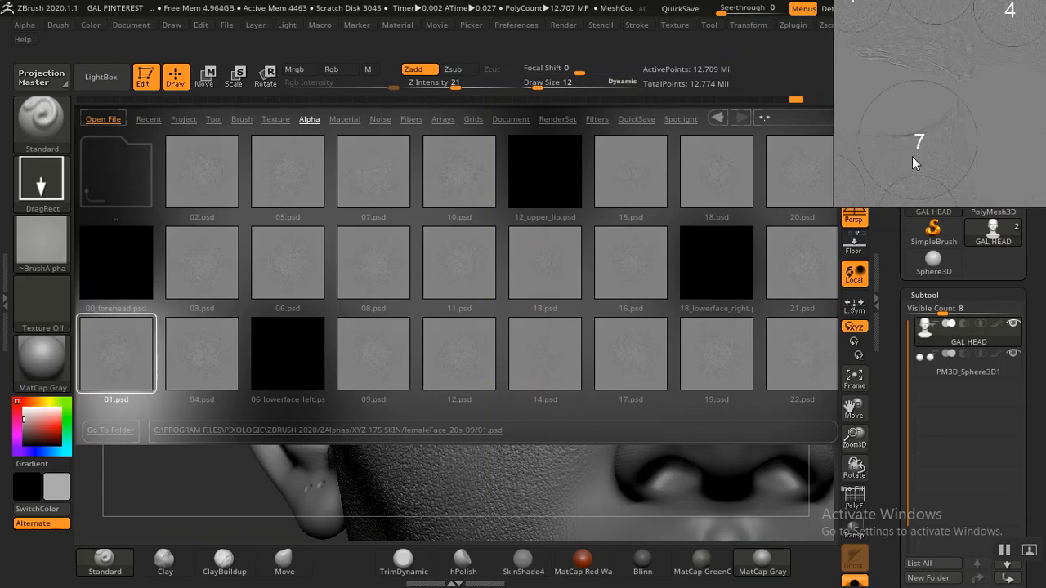
middle_click_drag(923, 116, 852, 120)
middle_click_drag(981, 116, 980, 89)
middle_click_drag(850, 120, 907, 114)
middle_click_drag(842, 93, 963, 76)
scroll(965, 76, "up", 2)
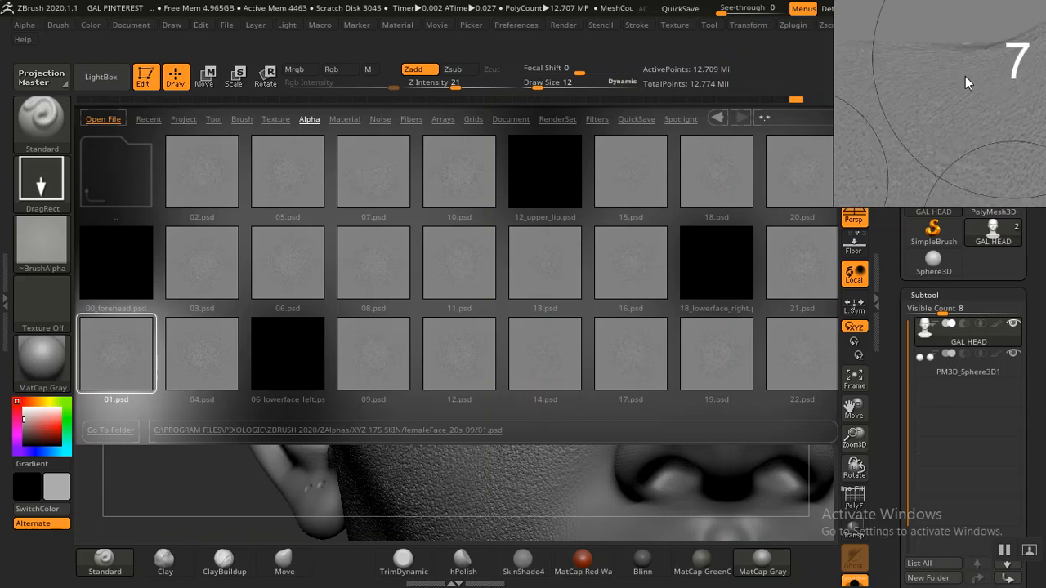
middle_click_drag(1032, 72, 952, 131)
scroll(951, 130, "down", 3)
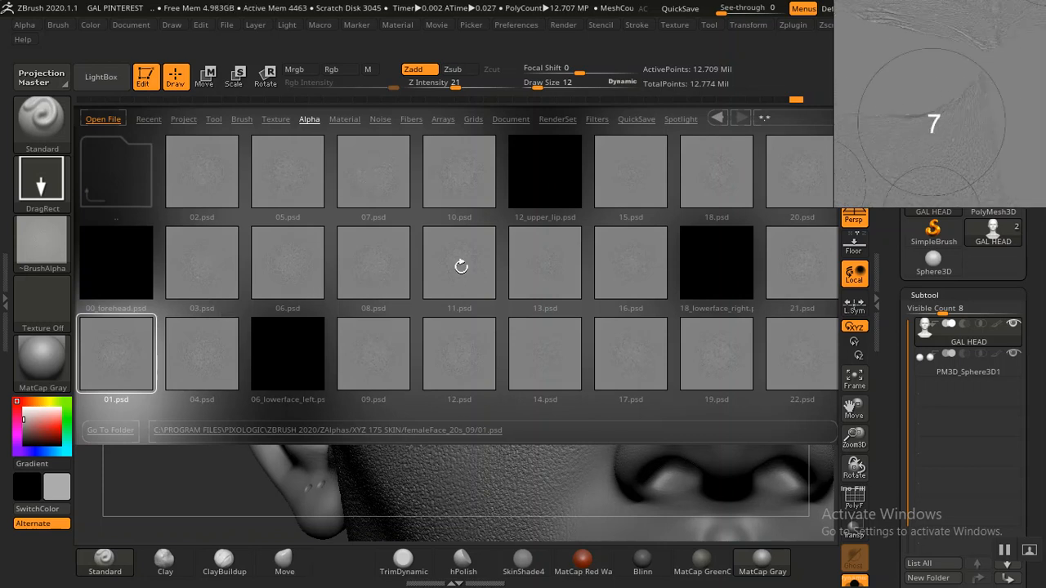
- Load the 07.psd skin alpha for the Standard brush and set its mid value to 45
left_click(381, 176)
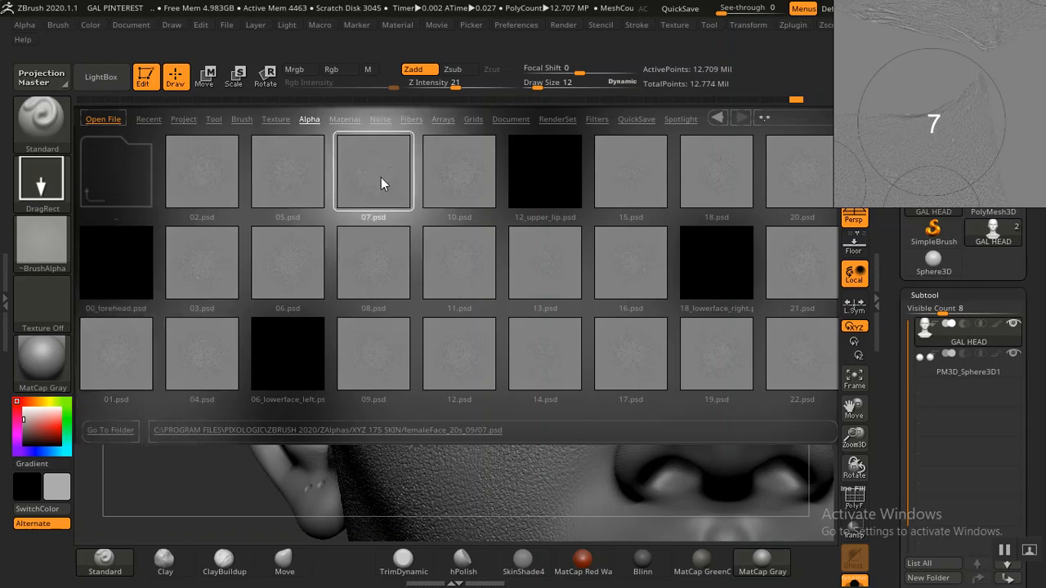
double_click(381, 178)
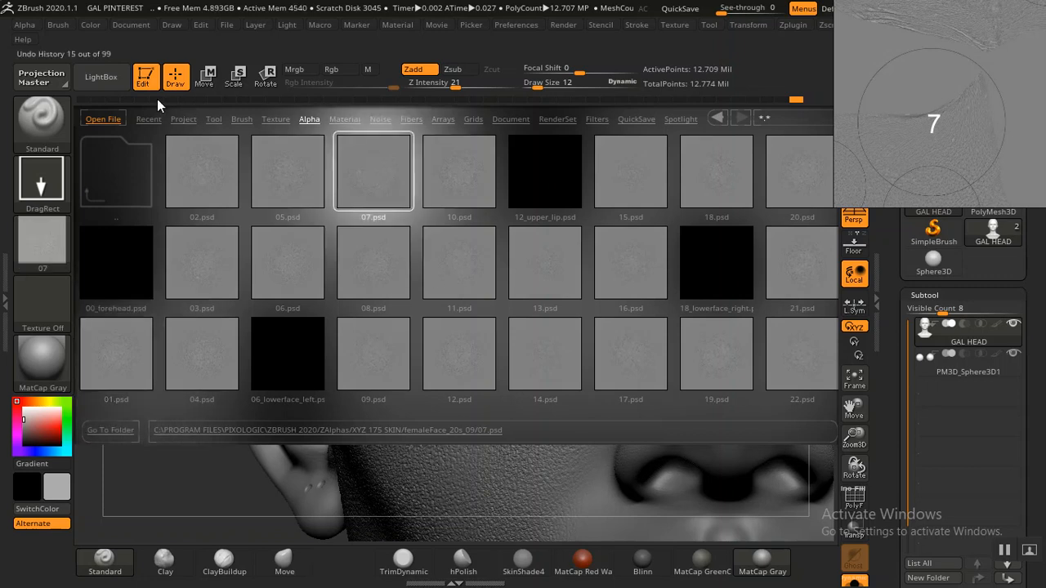
left_click(106, 78)
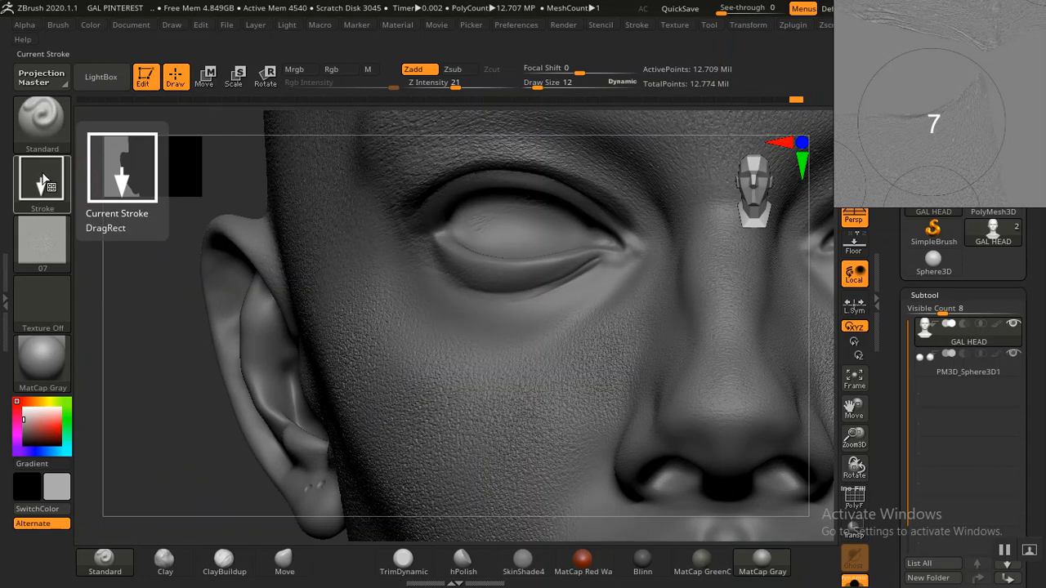
left_click(27, 26)
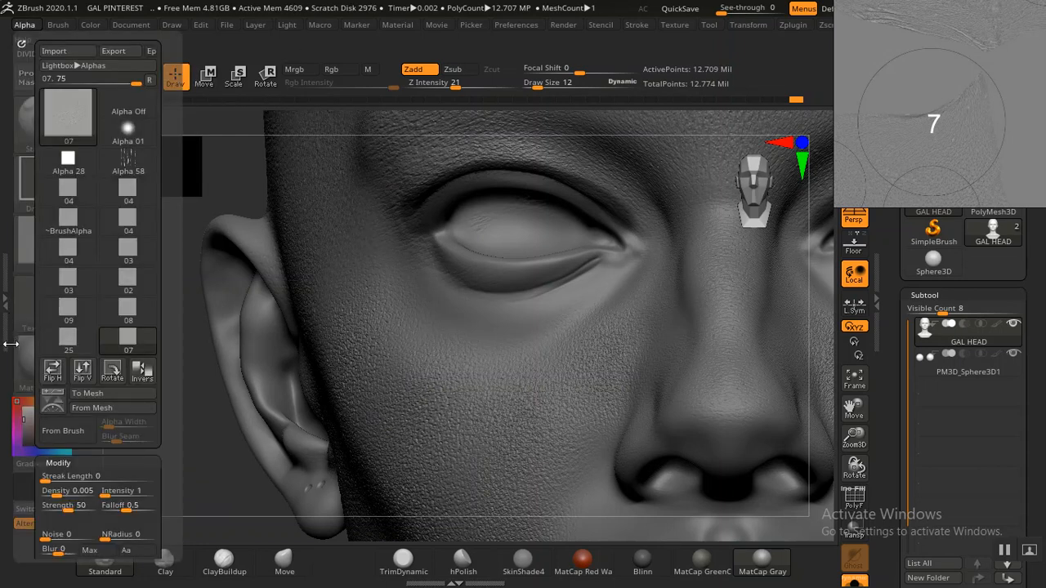
left_click_drag(19, 355, 35, 235)
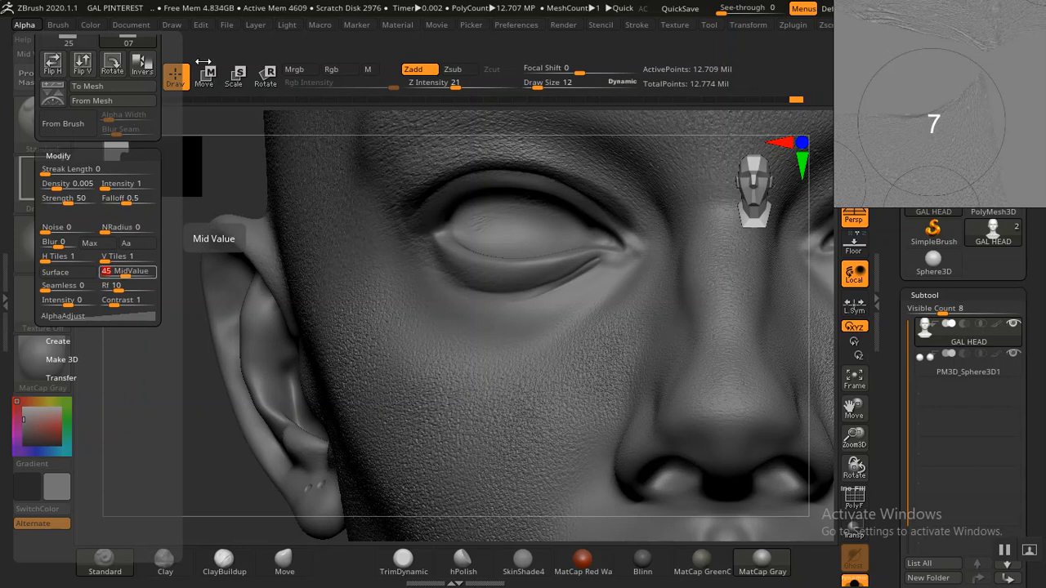
- Try to stamp the 07 alpha's fine wrinkles beneath the eye, starting near the inner corner
mouse_move(165, 429)
left_mouse_down("shift")
mouse_move(219, 414)
mouse_move(243, 469)
mouse_move(308, 499)
mouse_move(308, 462)
left_mouse_up("shift")
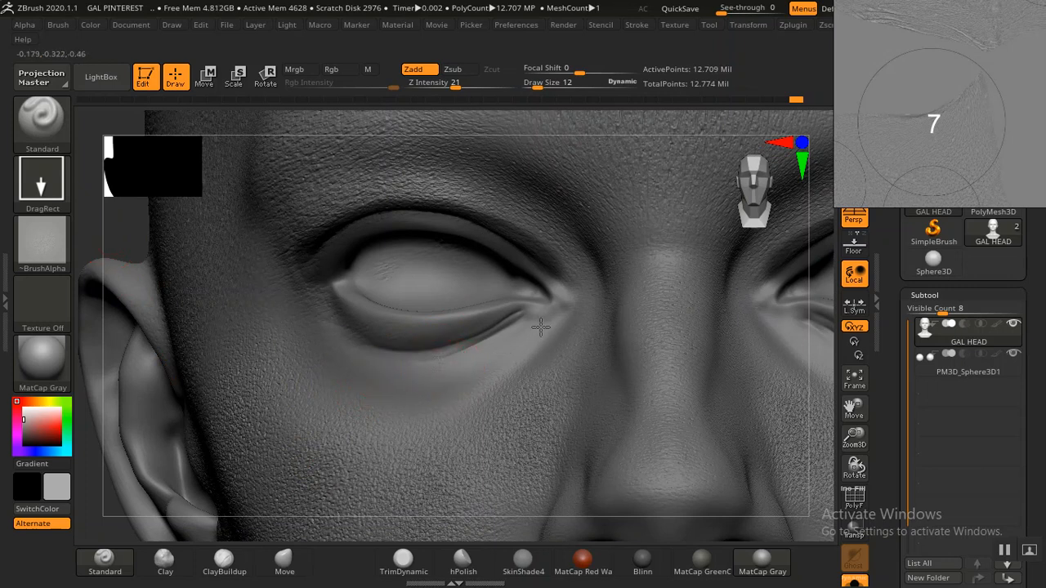
left_click_drag(580, 303, 472, 251)
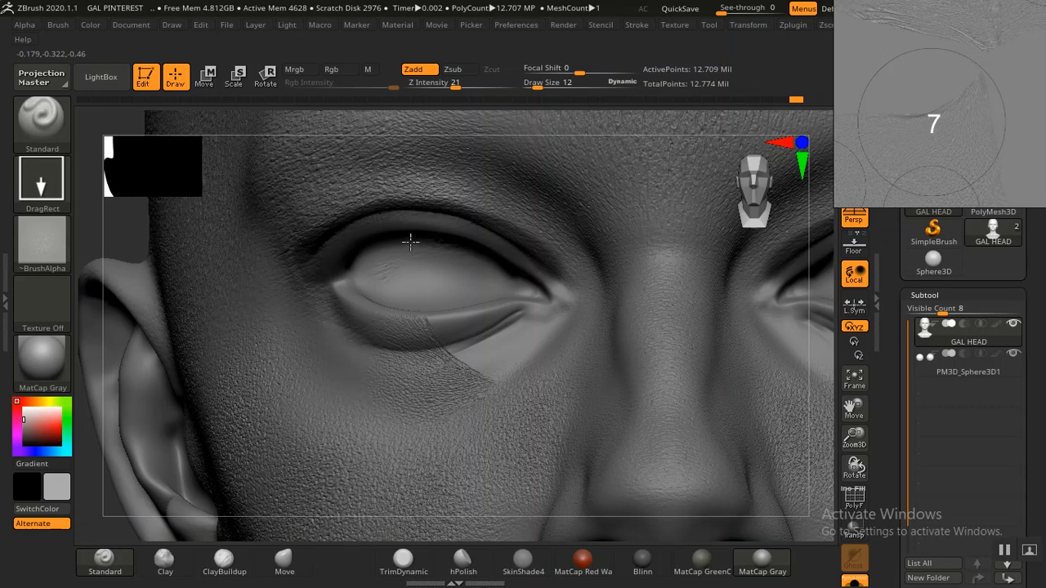
left_click_drag(410, 241, 482, 210)
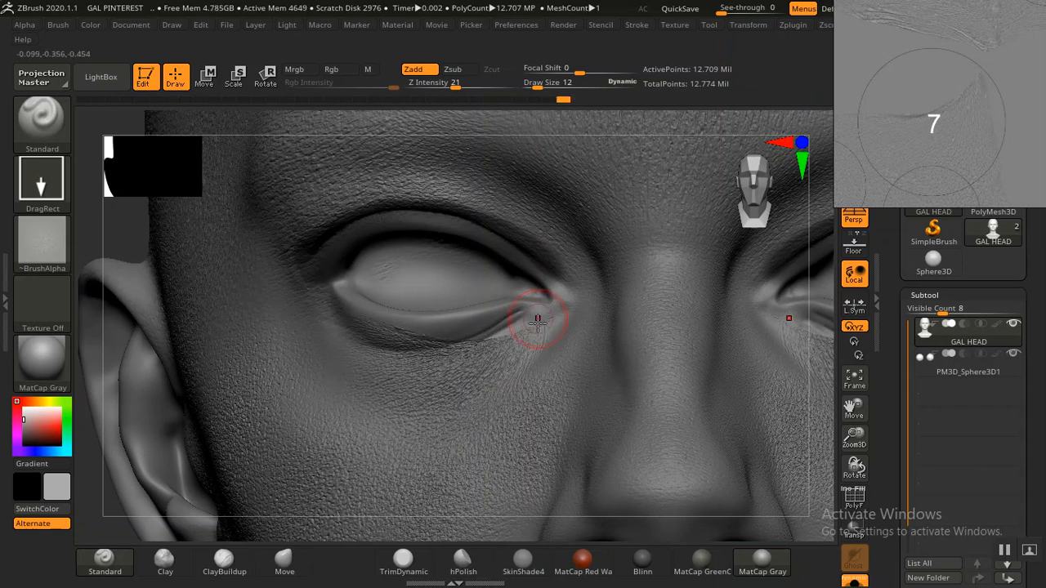
key("ctrl")
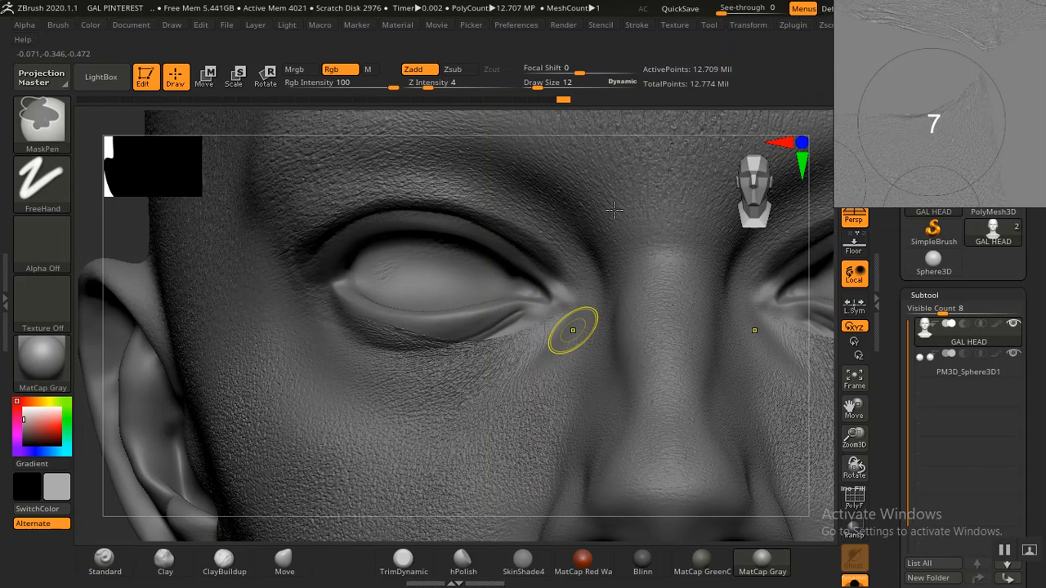
- Mask the eyeball surface between the upper and lower eyelids, out to both eye corners
left_click_drag(139, 235, 182, 334)
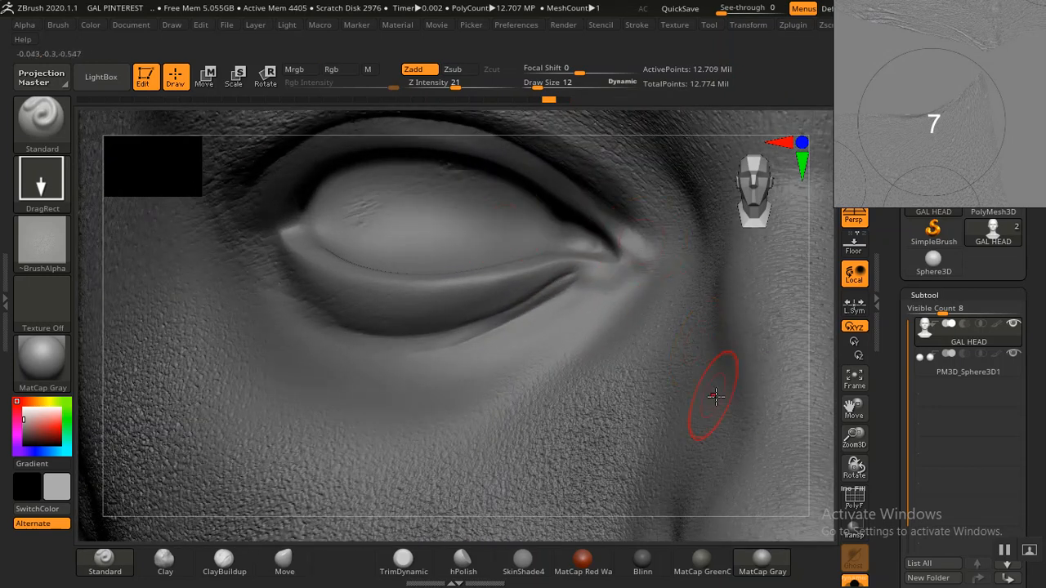
left_click_drag(854, 468, 518, 264)
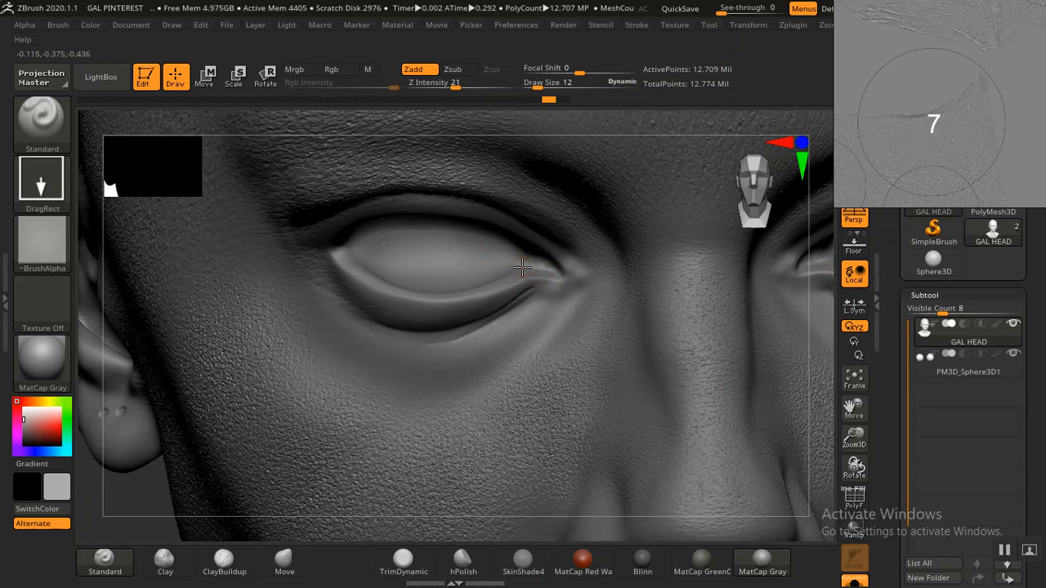
key("ctrl")
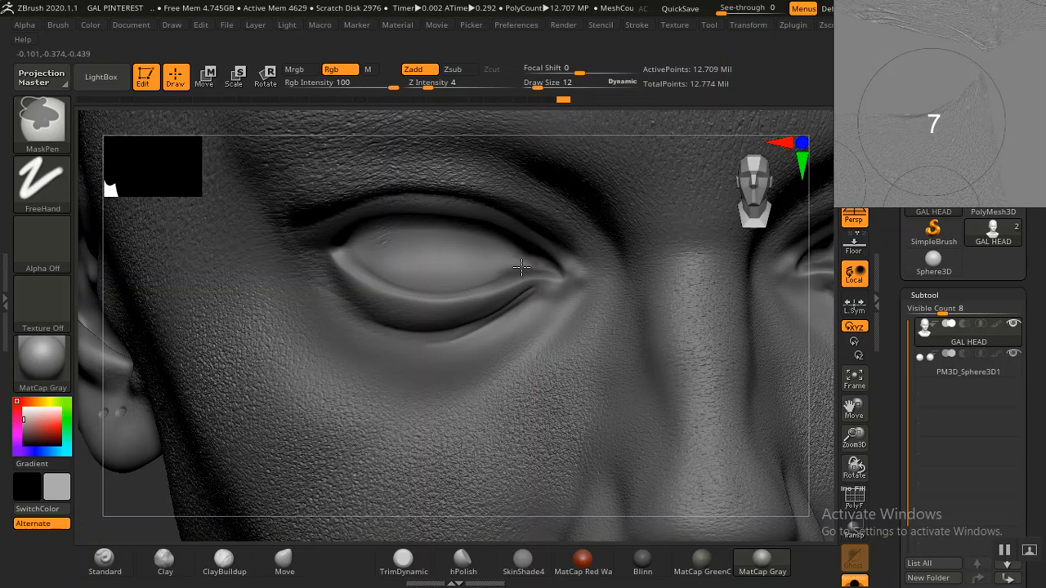
mouse_move(542, 272)
left_mouse_down("ctrl")
mouse_move(413, 289)
mouse_move(367, 277)
mouse_move(341, 246)
mouse_move(360, 264)
mouse_move(449, 288)
mouse_move(393, 275)
mouse_move(541, 261)
mouse_move(395, 264)
left_mouse_up("ctrl")
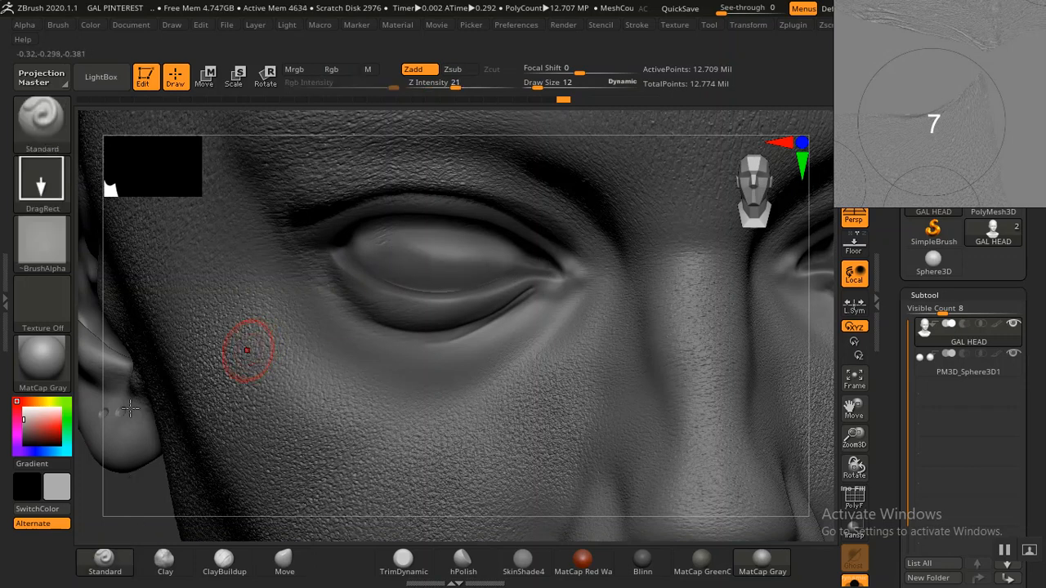
right_click_drag(131, 409, 136, 444)
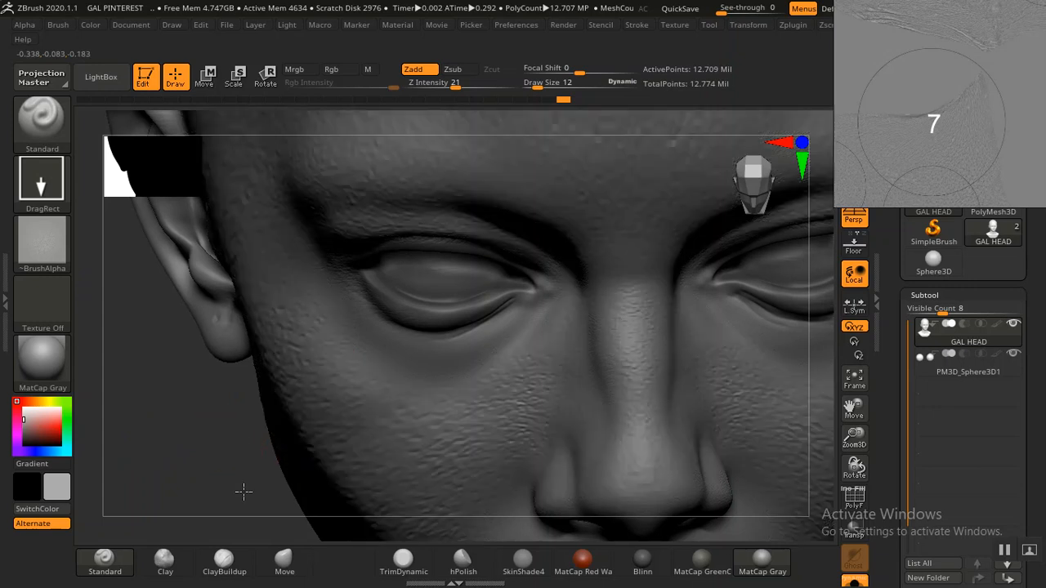
left_click_drag(243, 490, 306, 577, "alt")
left_click_drag(385, 322, 327, 329, "ctrl")
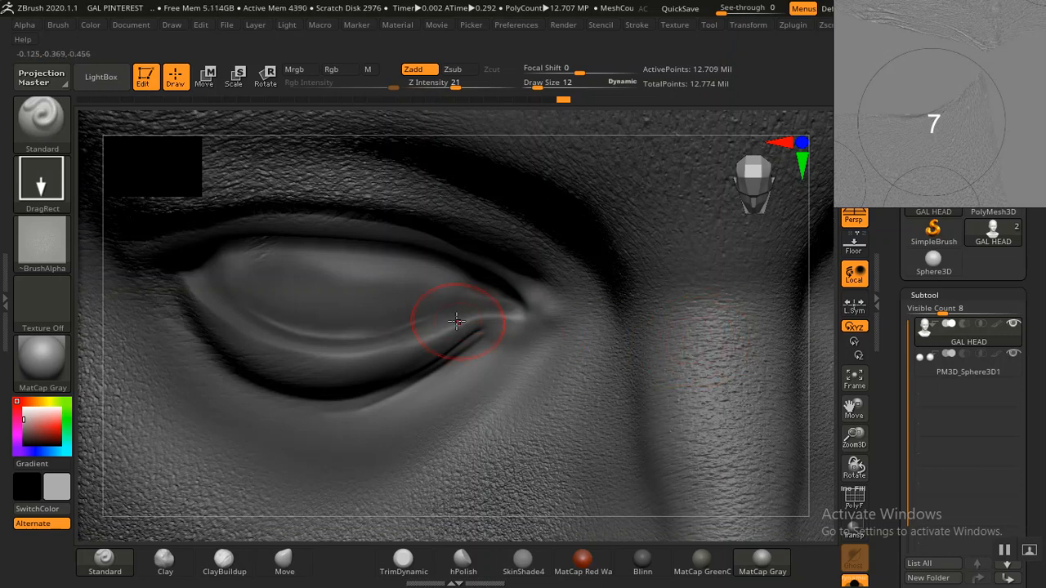
key("ctrl")
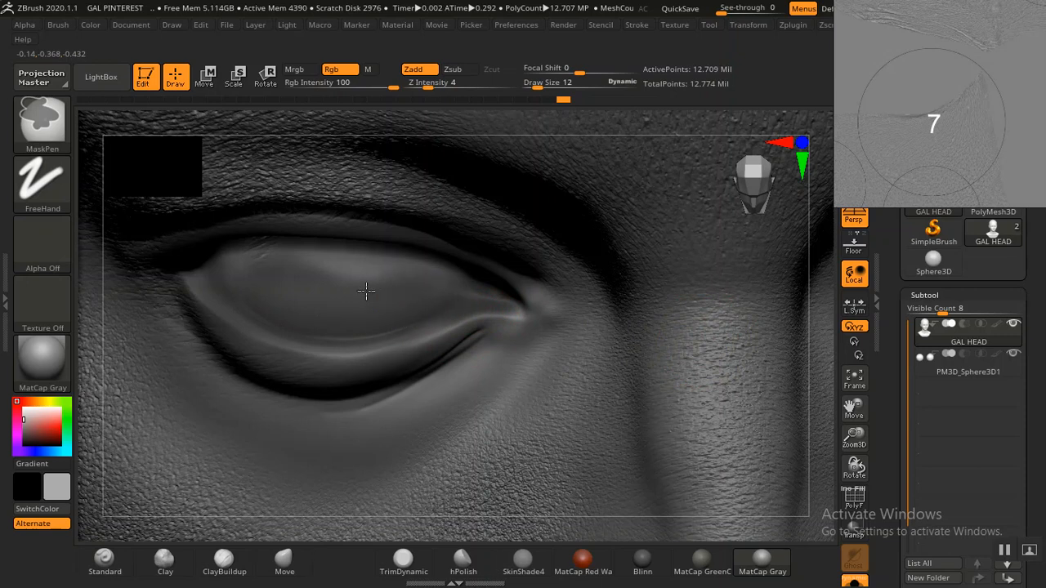
mouse_move(366, 291)
left_mouse_down("ctrl")
mouse_move(214, 276)
mouse_move(420, 278)
mouse_move(218, 265)
mouse_move(206, 276)
mouse_move(223, 296)
left_mouse_up("ctrl")
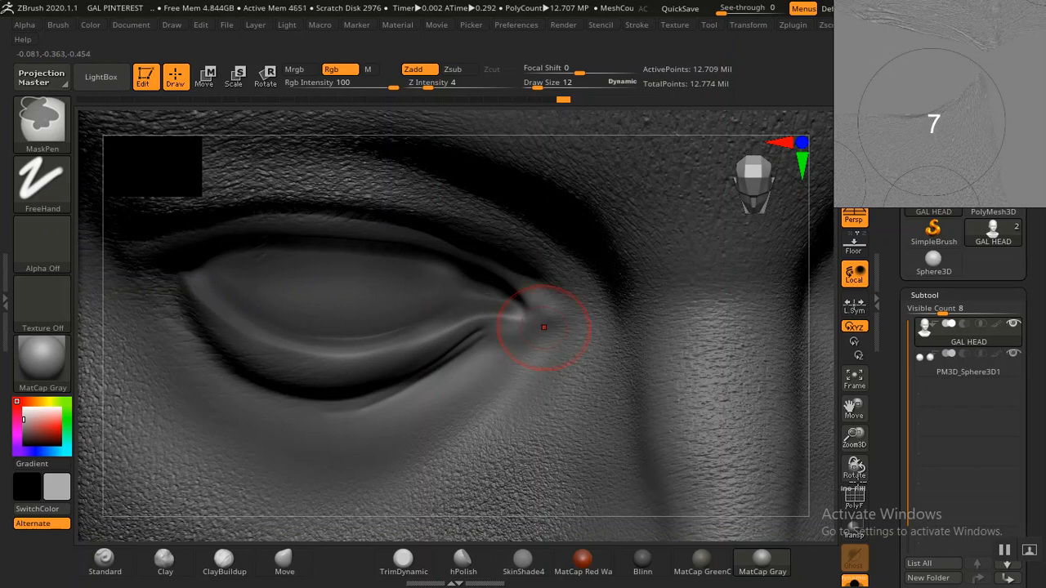
- Try to stamp the 07 alpha from below the lower eyelid with the eyeball masked, and undo the stamp
left_click_drag(857, 468, 857, 451)
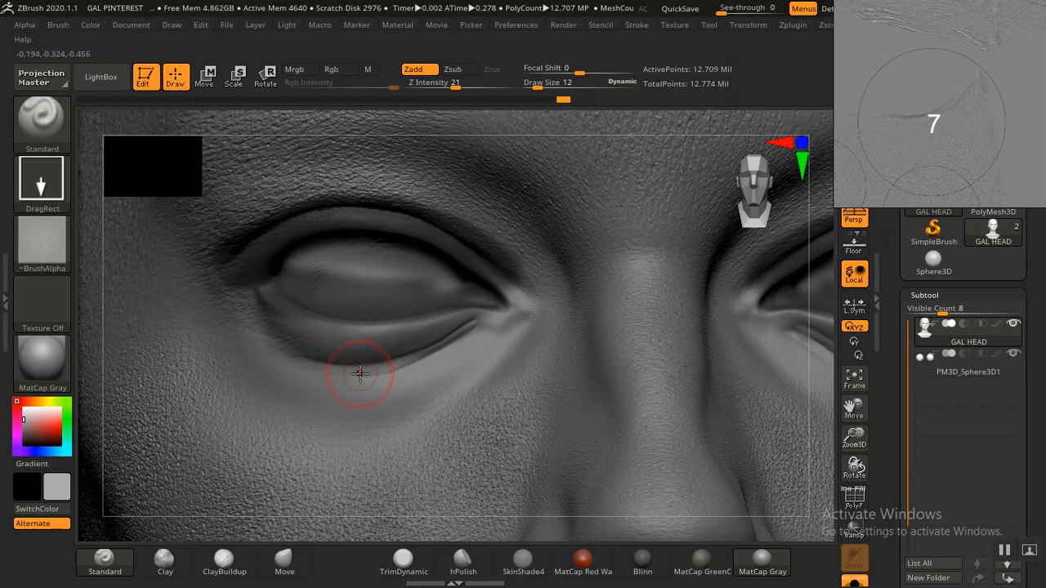
left_click_drag(357, 372, 475, 334)
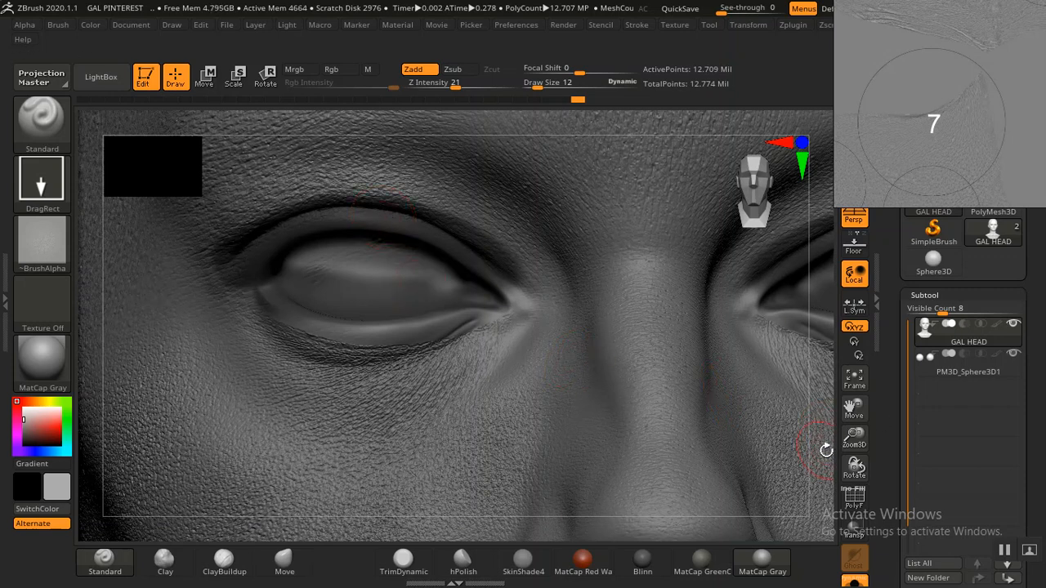
left_click_drag(853, 468, 855, 456)
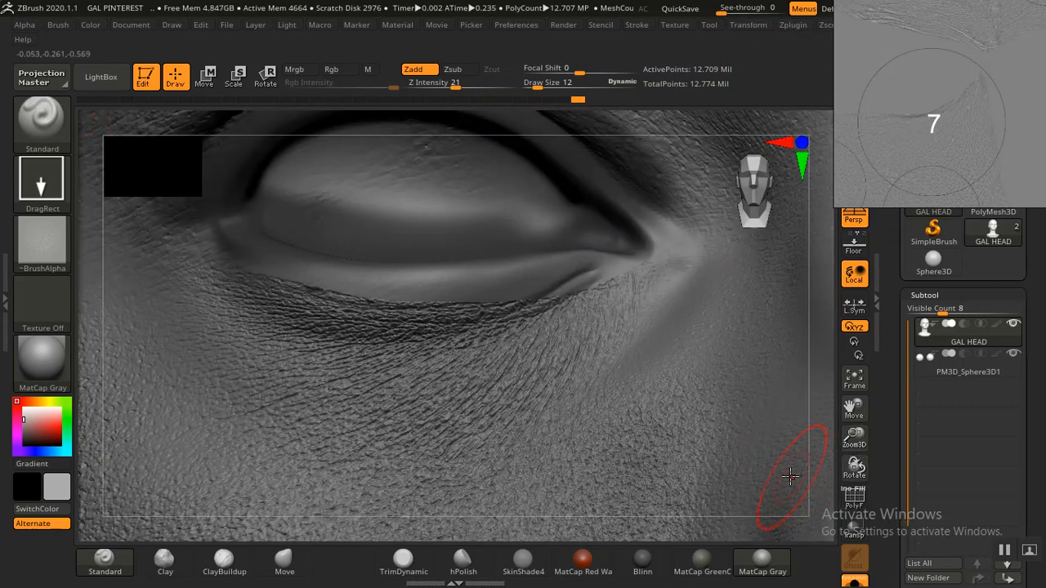
key("ctrl")
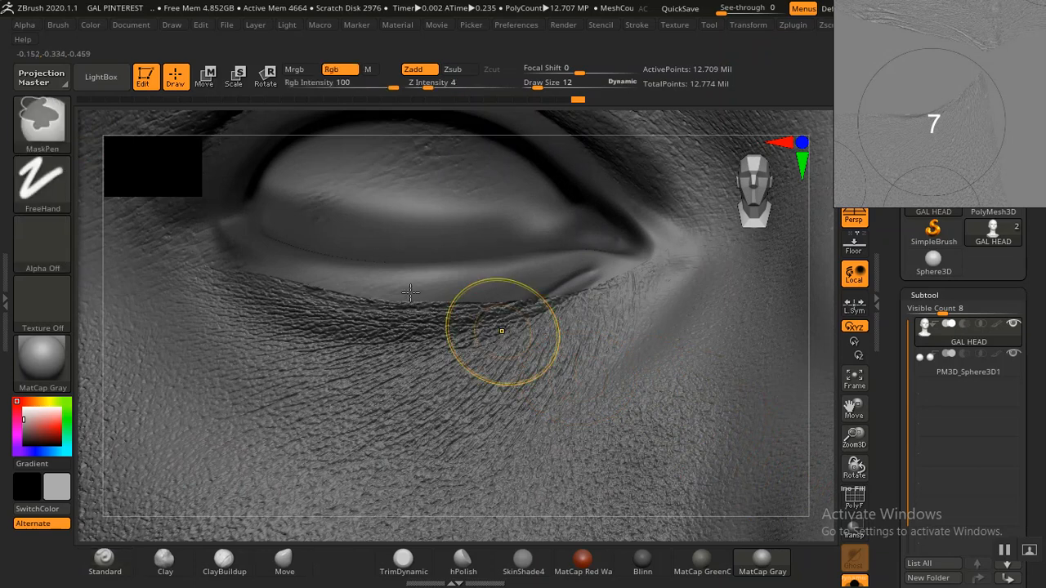
key("ctrl+z")
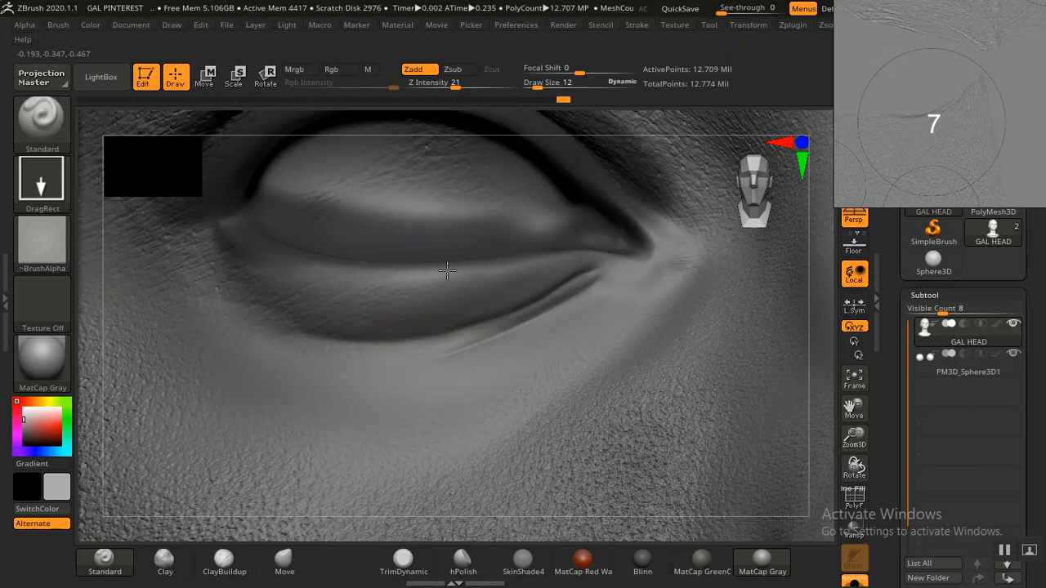
- Stamp the 07 alpha's fine wrinkles across the whole area beneath the eye, starting from the middle of the lower eyelid
mouse_move(447, 271)
left_mouse_down()
mouse_move(497, 241)
mouse_move(497, 226)
mouse_move(419, 190)
mouse_move(472, 126)
mouse_move(465, 74)
mouse_move(477, 51)
mouse_move(564, 1)
mouse_move(611, 15)
mouse_move(631, 34)
mouse_move(603, 8)
left_mouse_up()
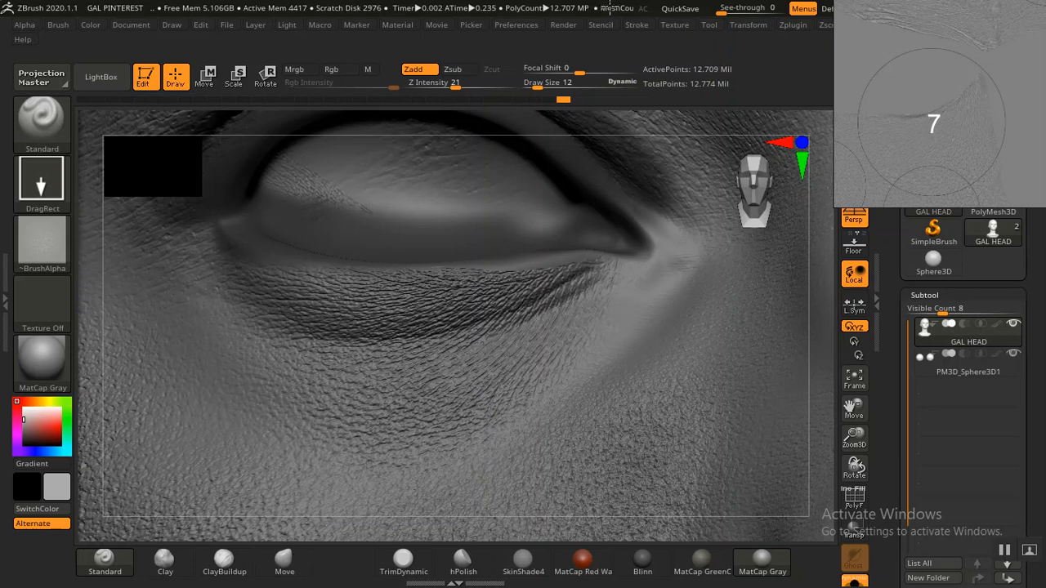
left_click_drag(612, 8, 615, 7)
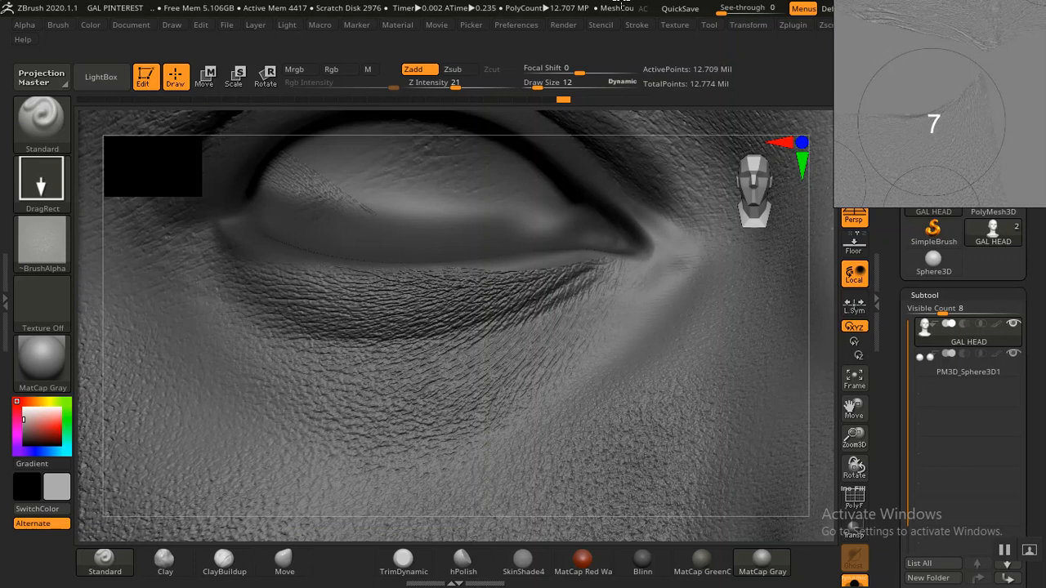
left_click_drag(621, 5, 621, 5)
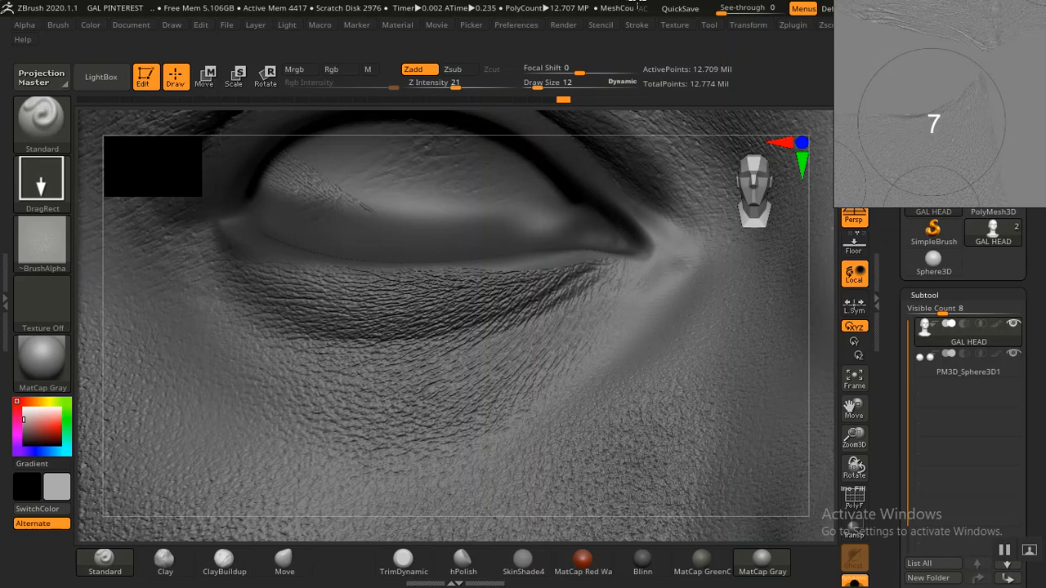
left_click_drag(637, 5, 637, 5)
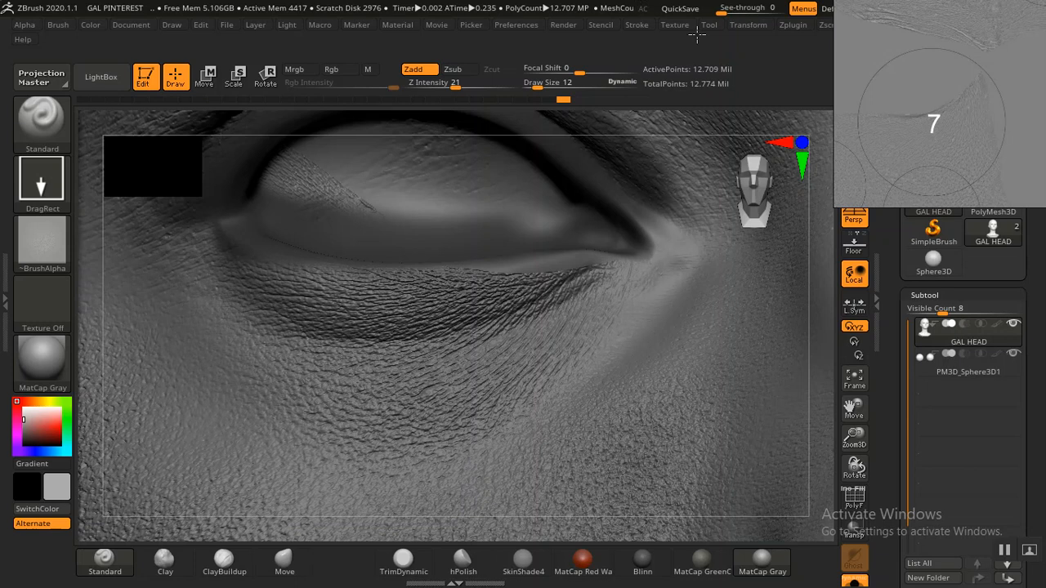
mouse_move(697, 33)
left_mouse_down()
mouse_move(697, 2)
mouse_move(591, 4)
left_mouse_up()
key("ctrl+z")
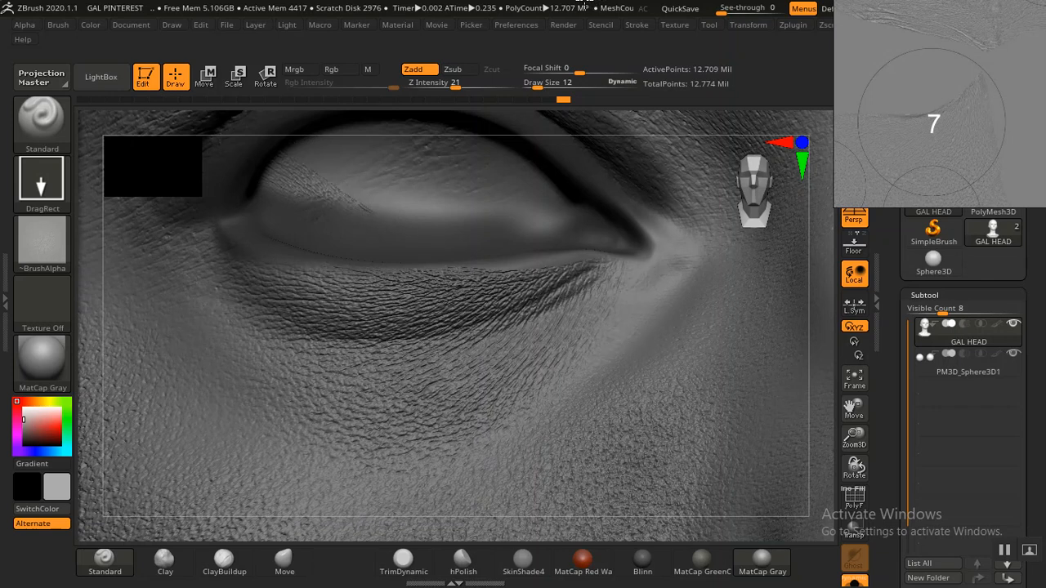
key("ctrl+shift+z")
key("ctrl+z")
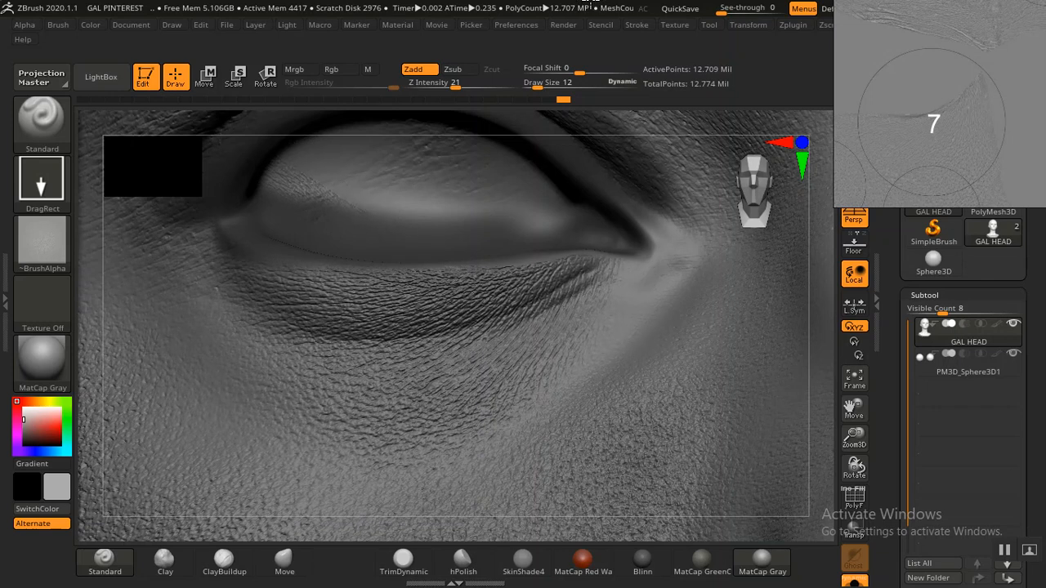
key("ctrl+shift+z")
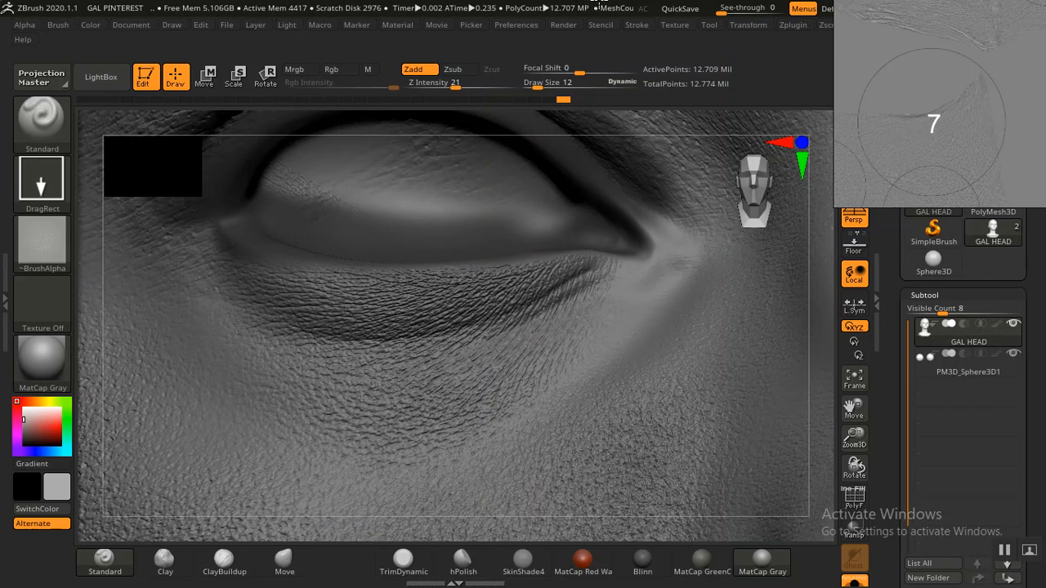
key("ctrl+z")
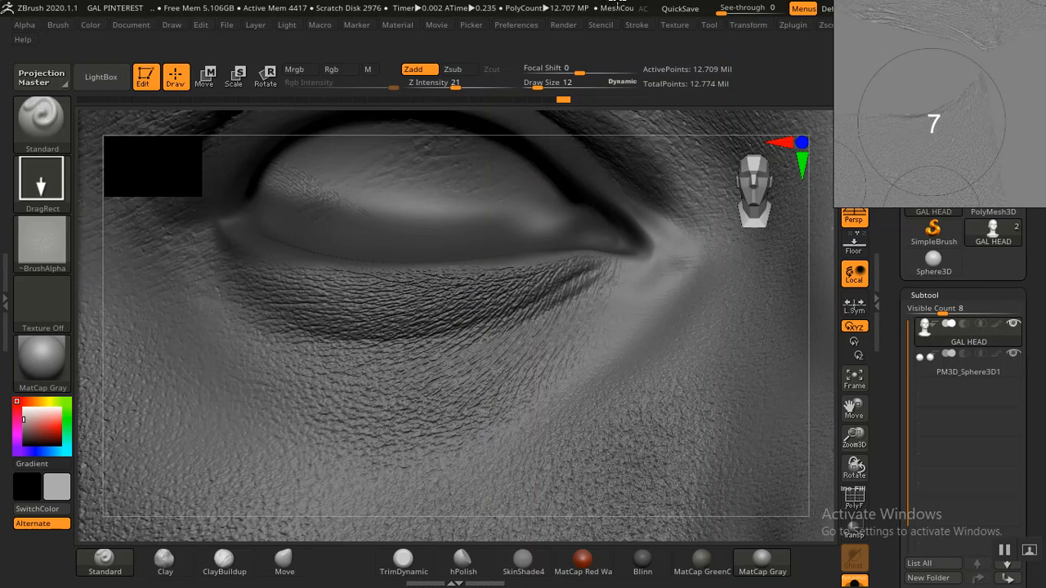
key("ctrl+shift+z")
key("ctrl+z")
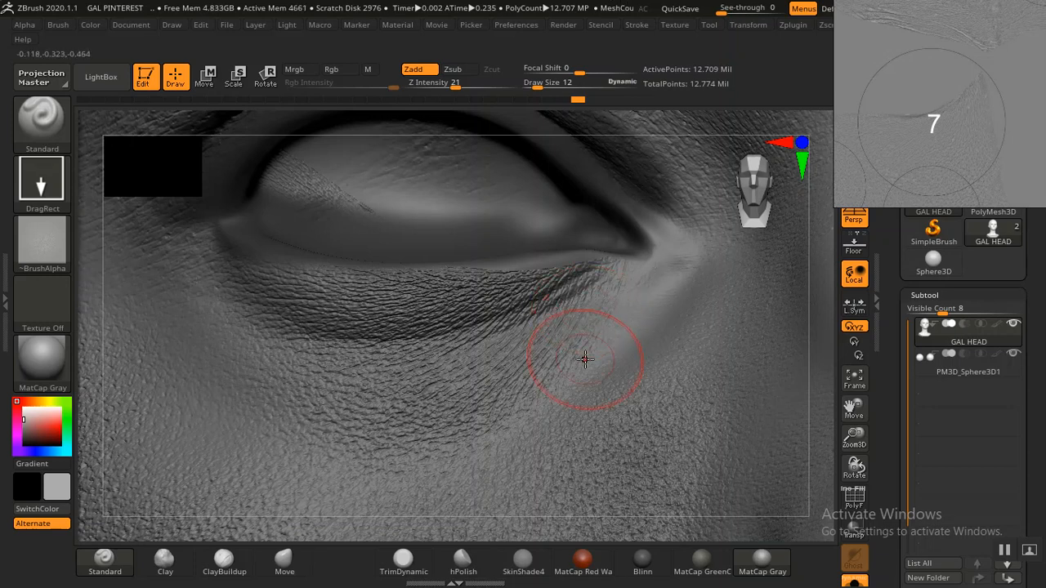
- Examine the skin detail on the cheeks, nose and around both eyes, both close up and on the whole head
key("f")
left_click_drag(619, 357, 727, 336, "alt")
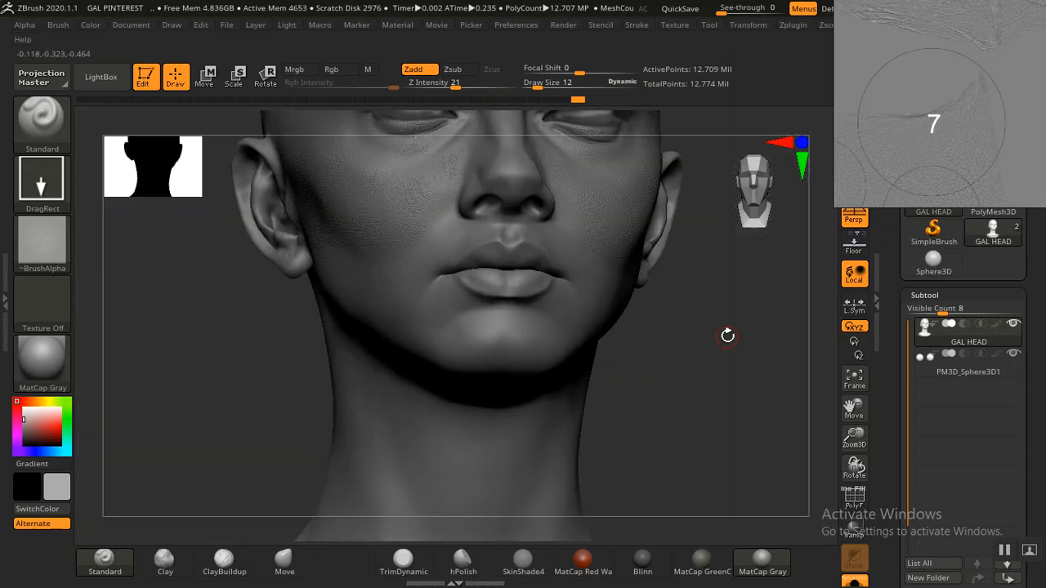
left_click_drag(699, 418, 730, 320, "alt")
left_click_drag(738, 392, 794, 373, "alt")
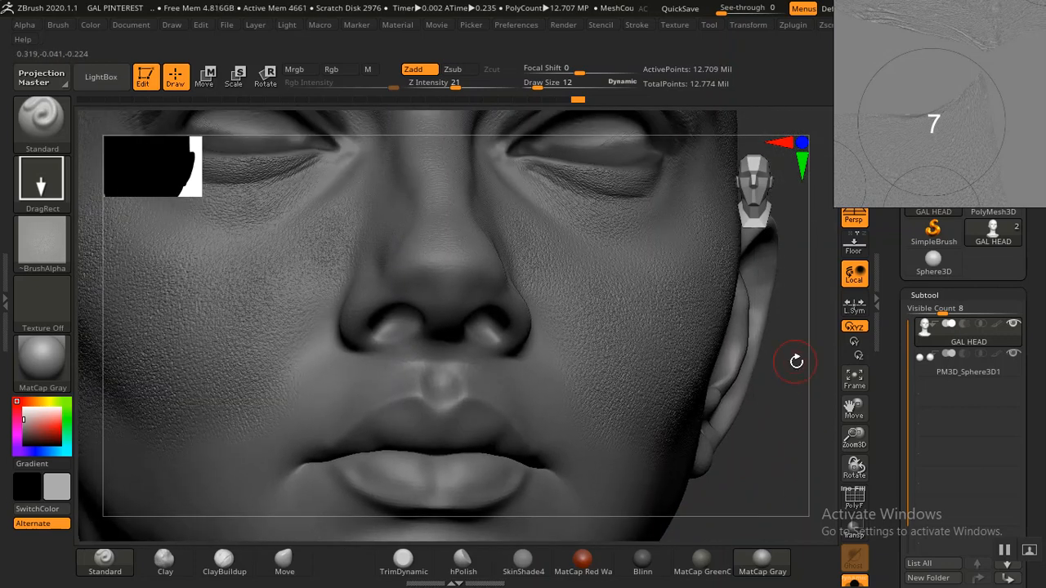
left_click_drag(768, 440, 786, 255)
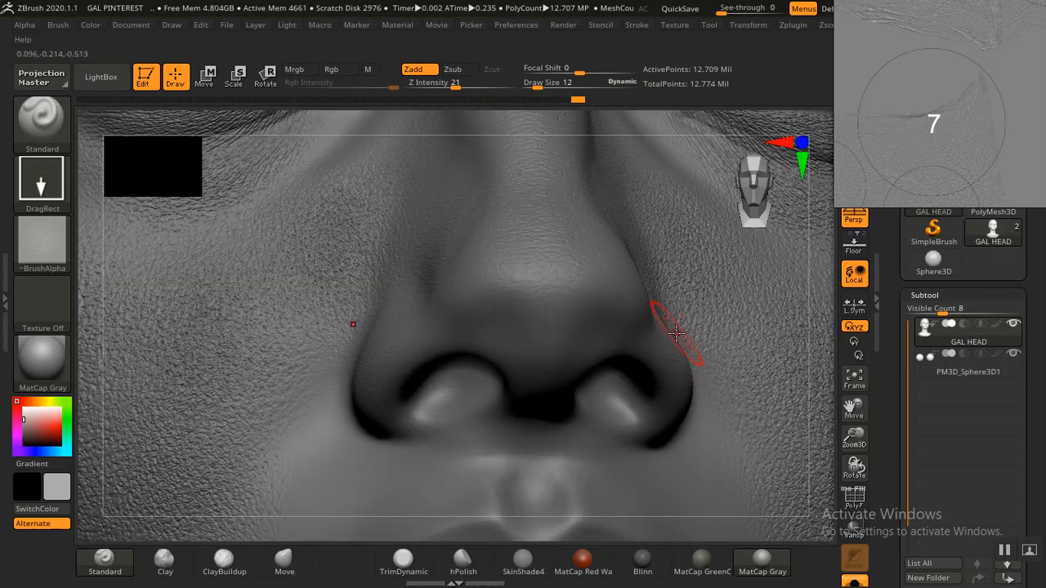
left_click_drag(857, 414, 855, 498)
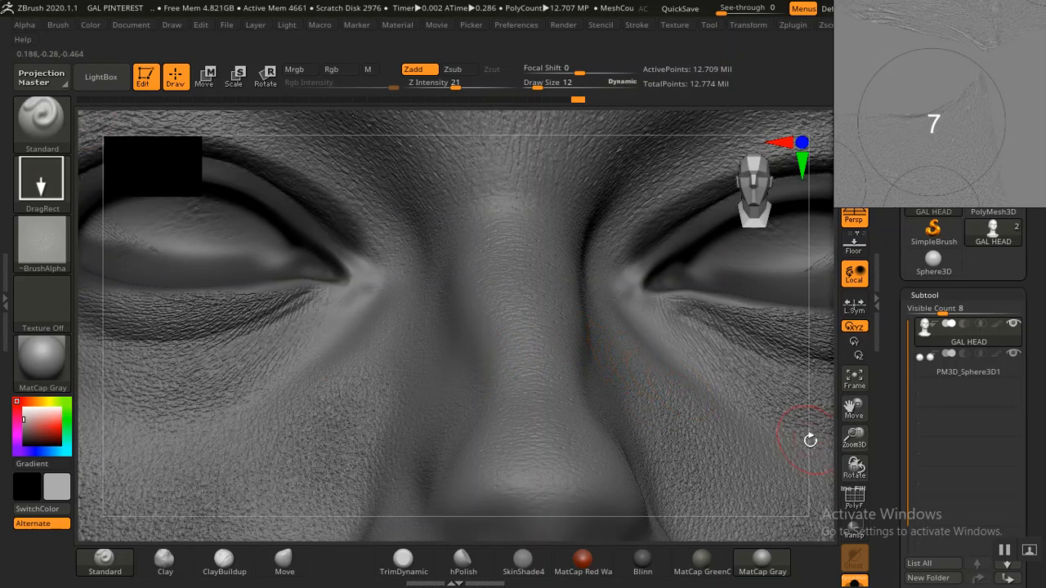
left_click_drag(853, 440, 854, 436)
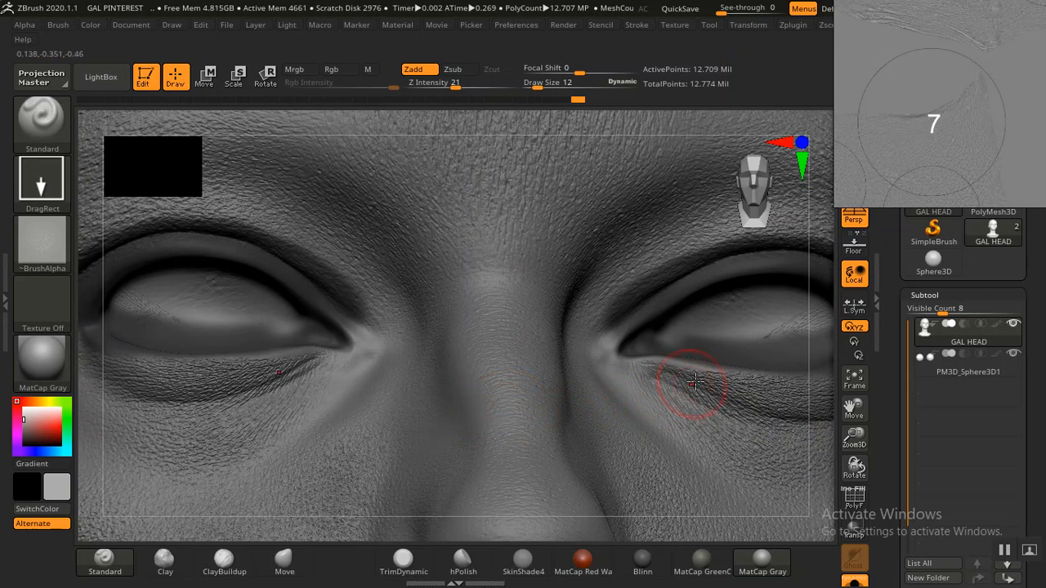
left_click_drag(854, 438, 828, 393)
key("f")
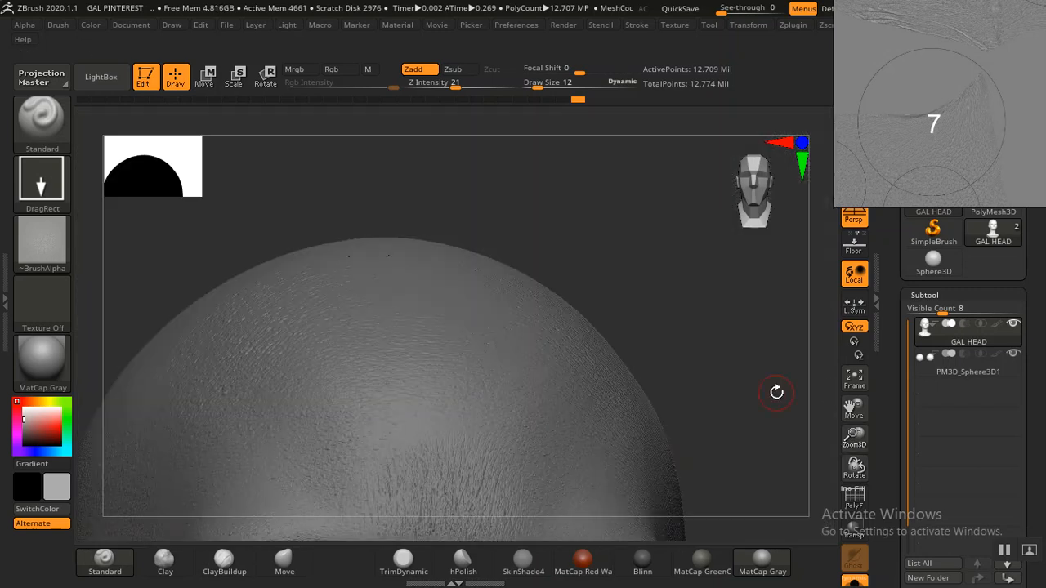
key("f")
left_click_drag(702, 314, 767, 314, "alt")
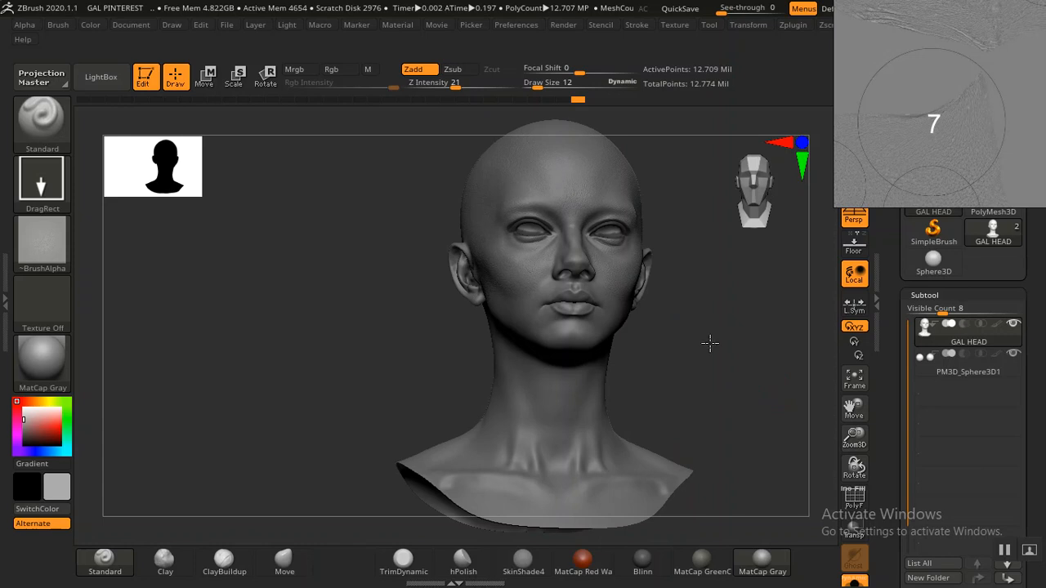
mouse_move(710, 344)
left_mouse_down()
mouse_move(718, 312)
mouse_move(753, 336)
left_mouse_up()
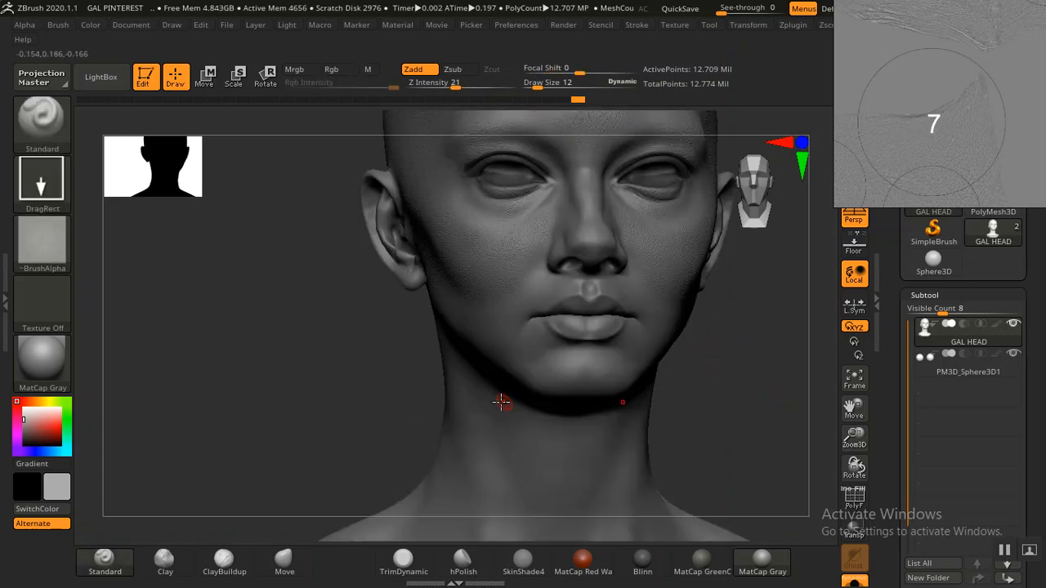
- Load the 10.psd skin alpha from the femaleFace_20s_09 folder for the Standard brush and open its modify settings
mouse_move(338, 423)
left_mouse_down("alt")
mouse_move(212, 371)
mouse_move(292, 373)
mouse_move(297, 386)
mouse_move(290, 378)
mouse_move(310, 360)
mouse_move(311, 381)
mouse_move(261, 408)
mouse_move(228, 385)
mouse_move(273, 390)
mouse_move(258, 385)
left_mouse_up("alt")
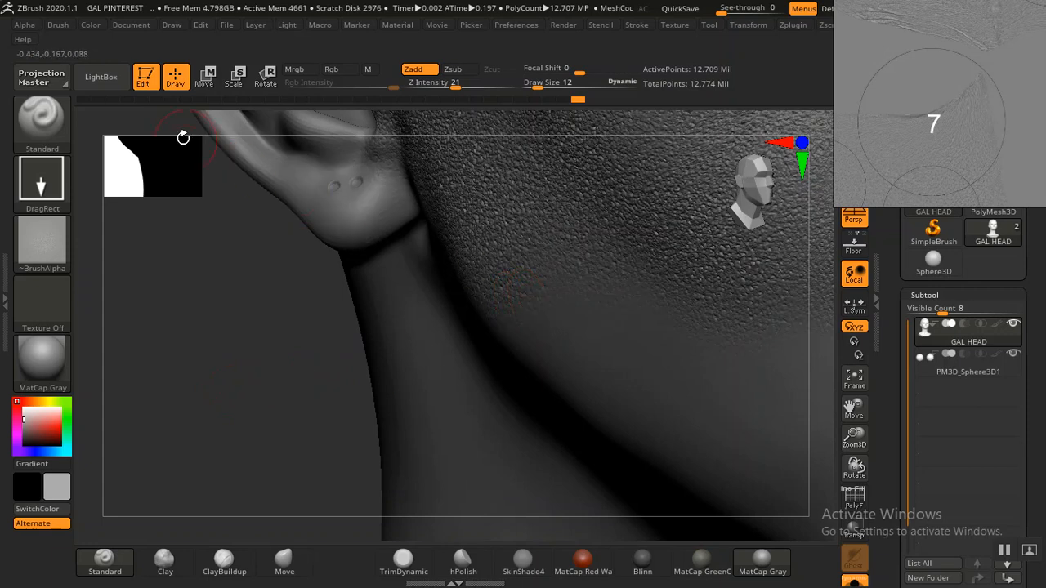
scroll(914, 108, "down", 6)
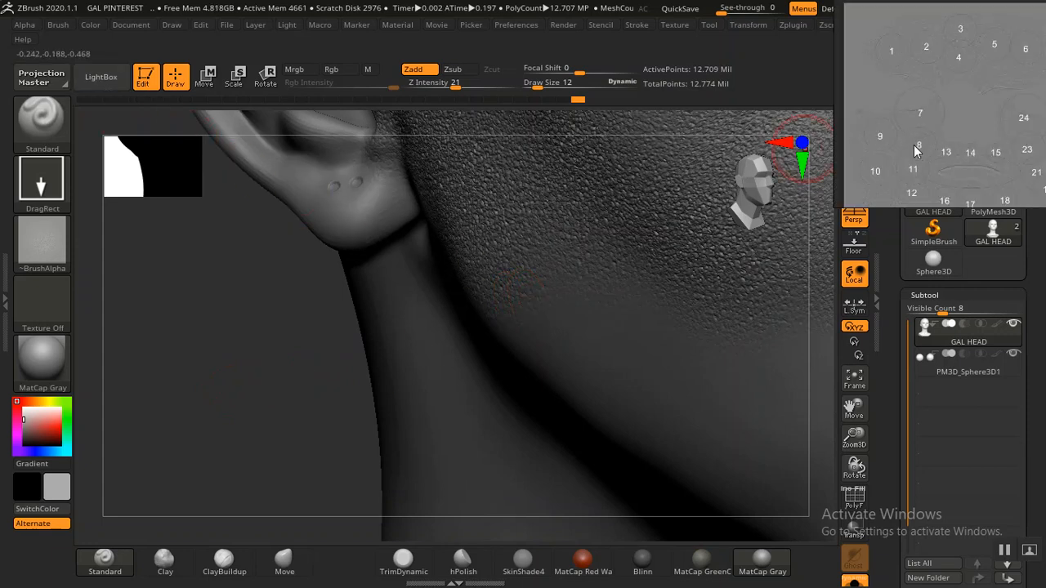
scroll(936, 123, "up", 6)
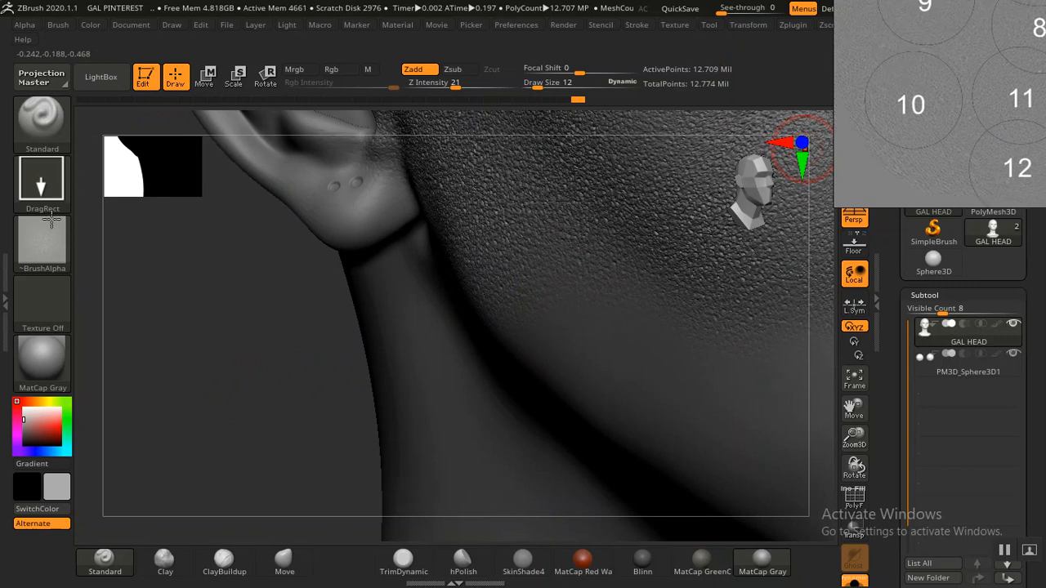
left_click(85, 79)
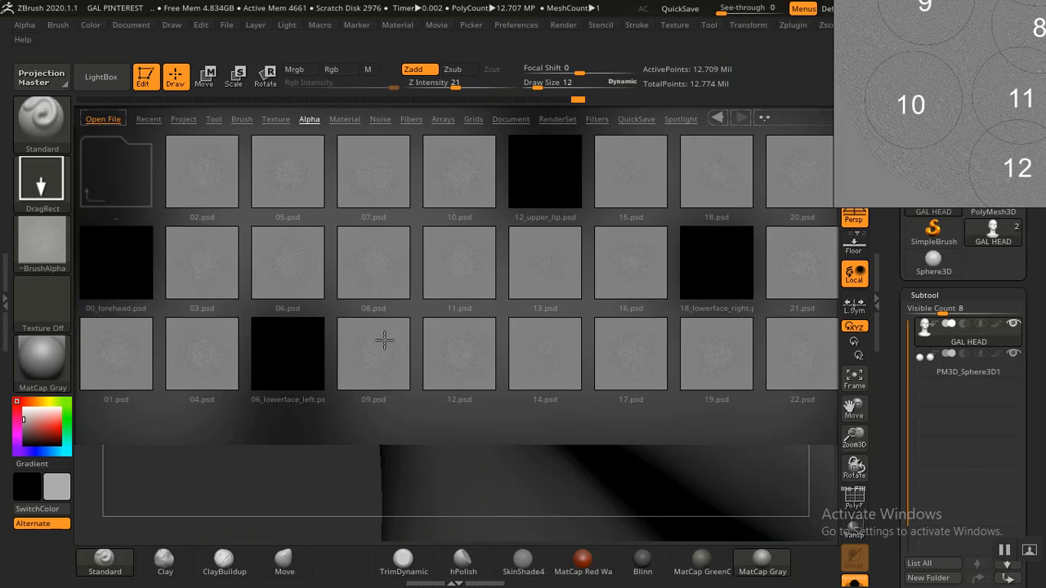
double_click(454, 192)
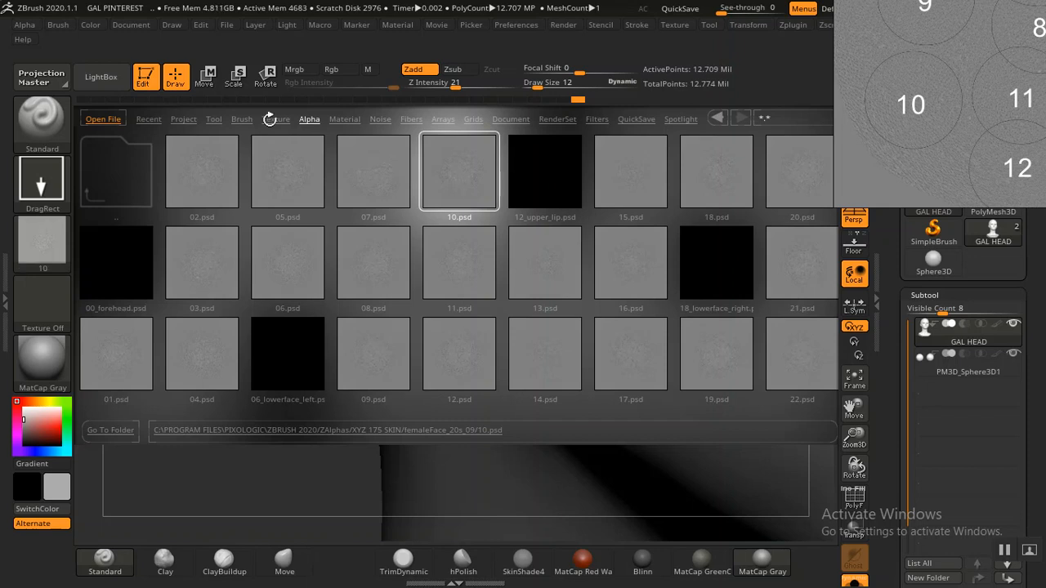
left_click(100, 77)
left_click(25, 25)
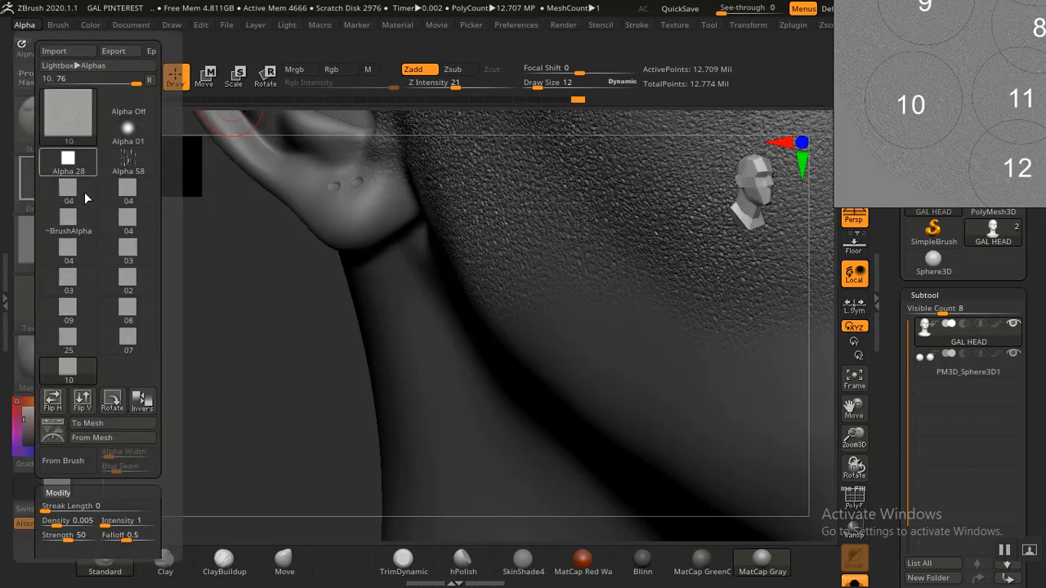
left_click(58, 492)
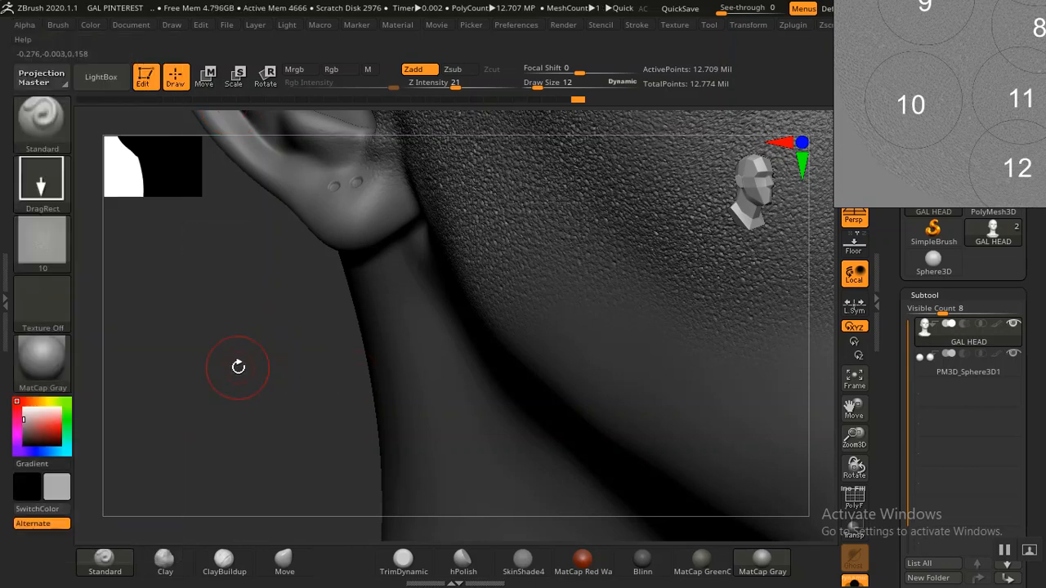
- Stamp the 10 alpha's pores on the jaw below the earlobe, extending the cheek texture down to the jawline
left_click_drag(232, 363, 205, 376, "alt")
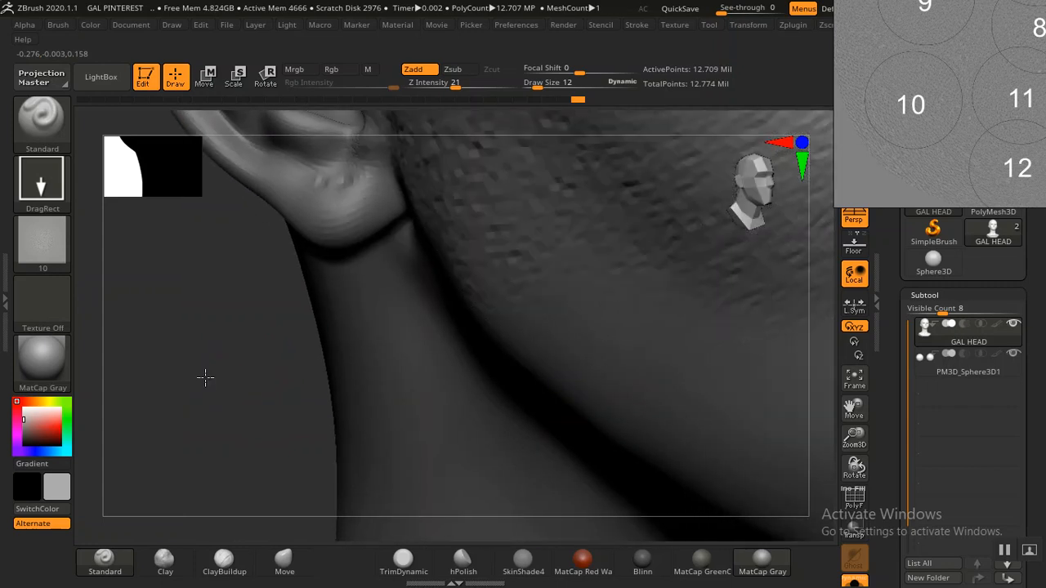
scroll(920, 114, "up", 3)
scroll(919, 115, "up", 3)
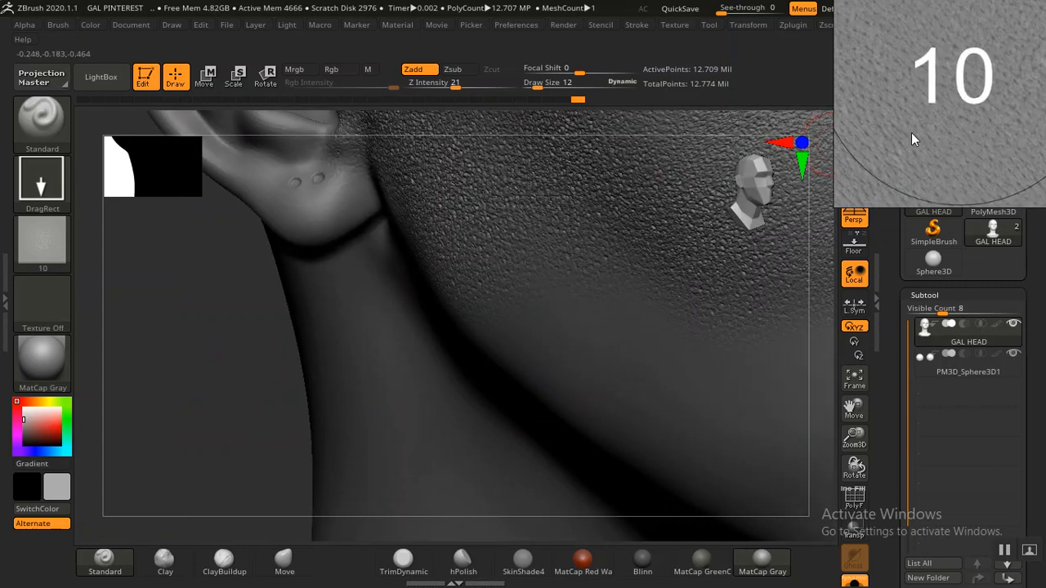
mouse_move(203, 415)
left_mouse_down("alt")
mouse_move(205, 385)
mouse_move(224, 390)
mouse_move(210, 367)
mouse_move(272, 345)
mouse_move(101, 324)
mouse_move(514, 245)
left_mouse_up("alt")
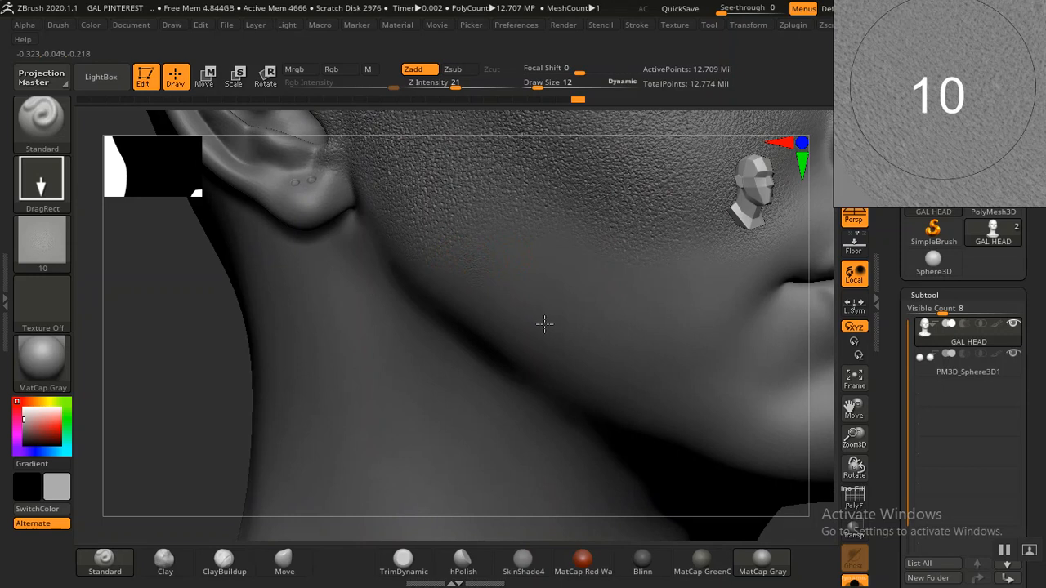
mouse_move(567, 335)
left_mouse_down()
mouse_move(575, 351)
mouse_move(534, 400)
mouse_move(582, 413)
left_mouse_up()
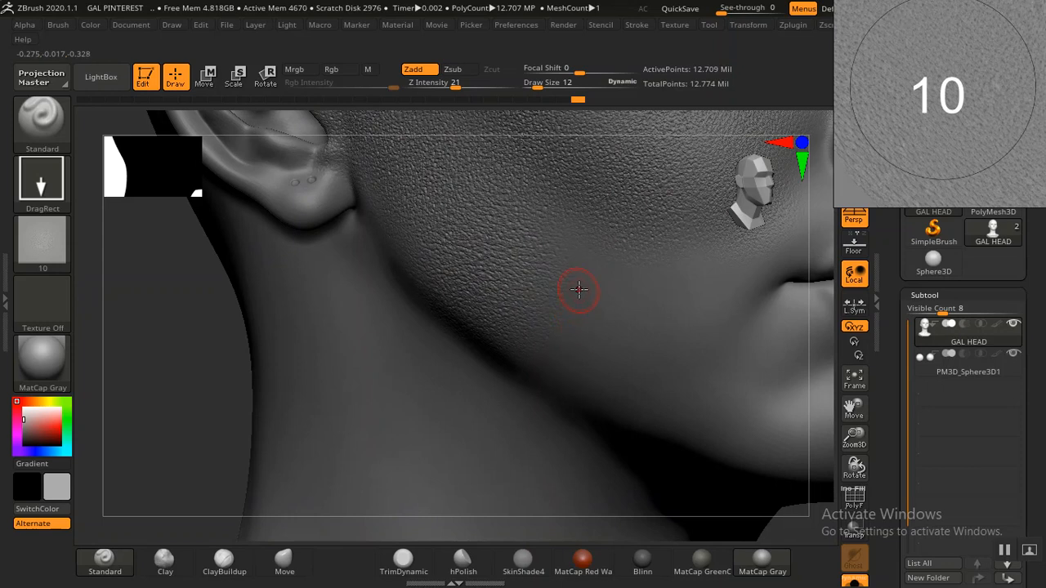
- Check the numbered alpha reference map and stamp the 10 alpha on the lower cheek farther forward along the jaw
scroll(919, 131, "down", 6)
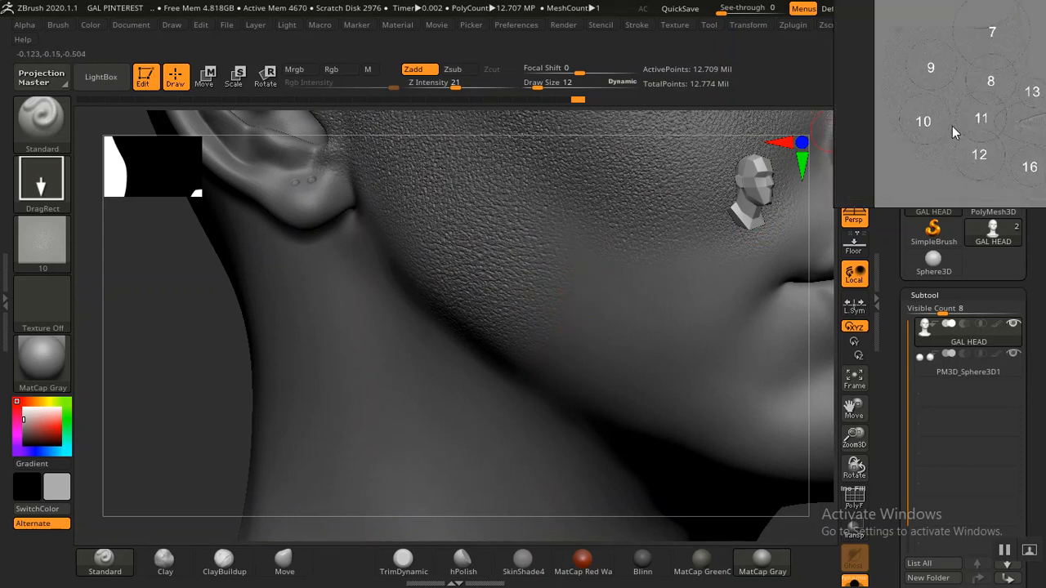
middle_click_drag(964, 132, 943, 110)
scroll(943, 111, "up", 2)
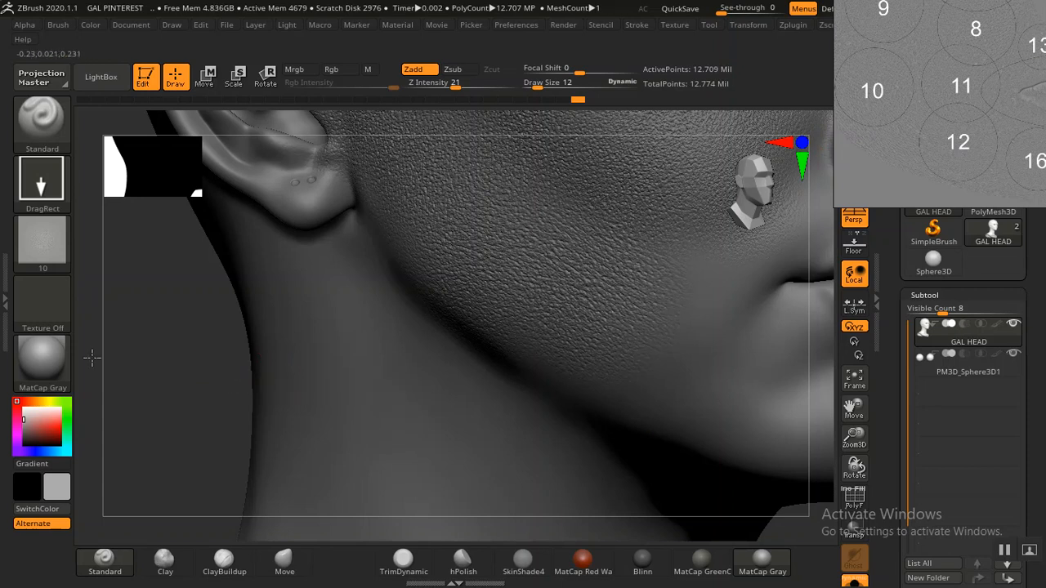
- Stamp the 10 alpha on the smooth skin between the lower cheek and the corner of the mouth
left_click_drag(91, 356, 561, 322)
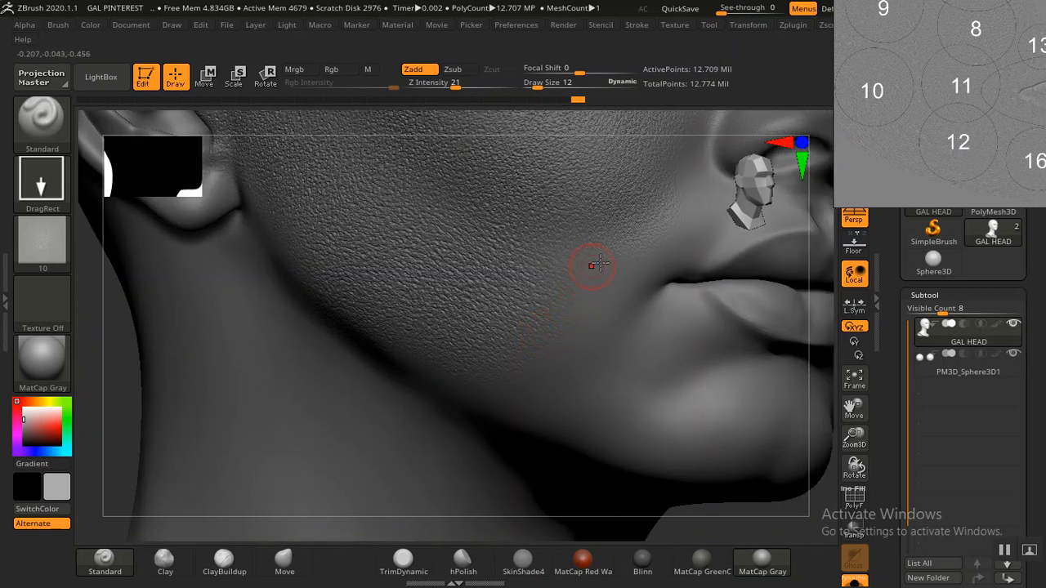
scroll(936, 139, "up", 3)
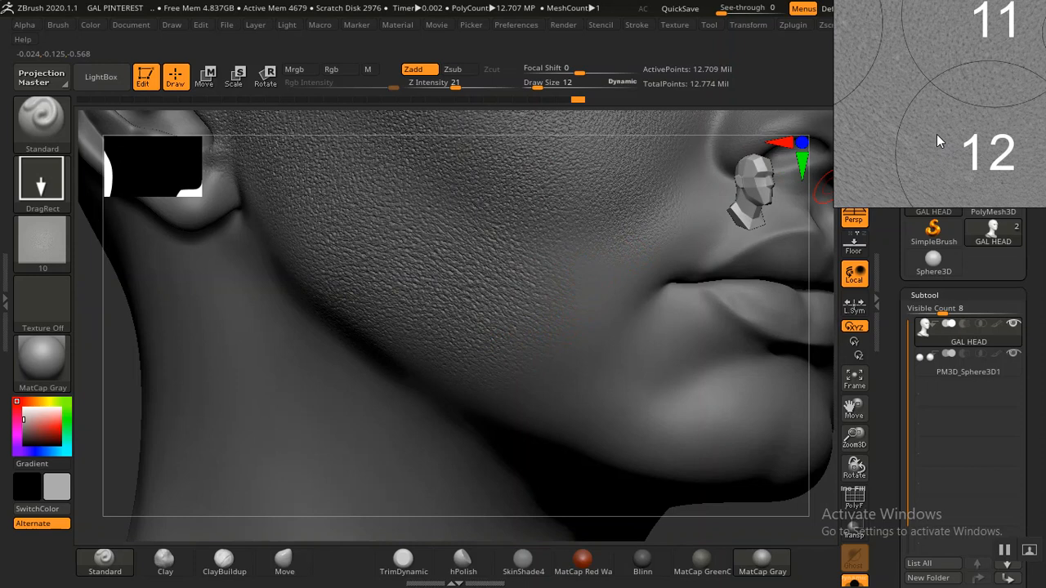
scroll(937, 134, "down", 3)
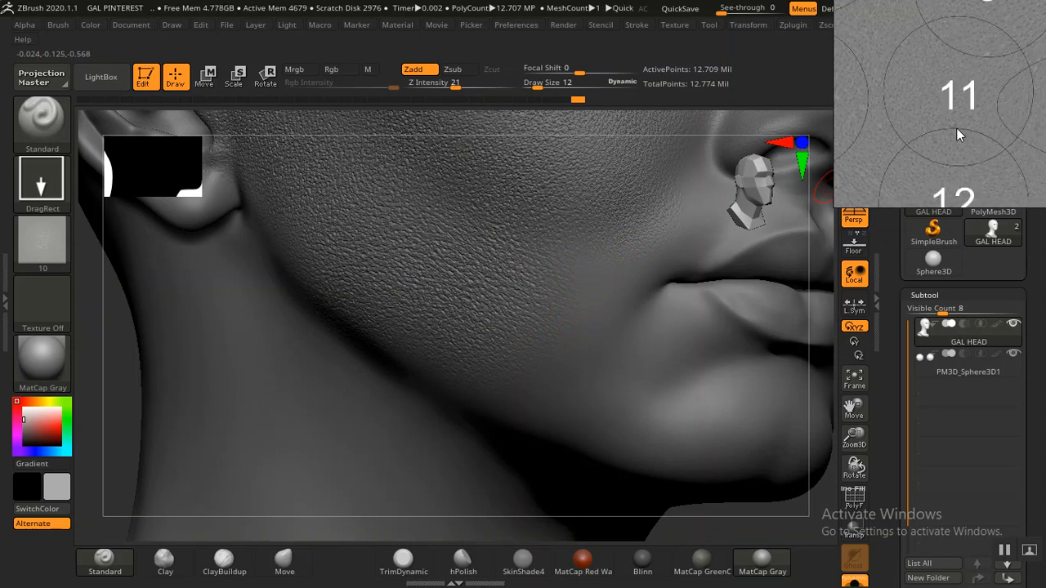
scroll(956, 127, "down", 2)
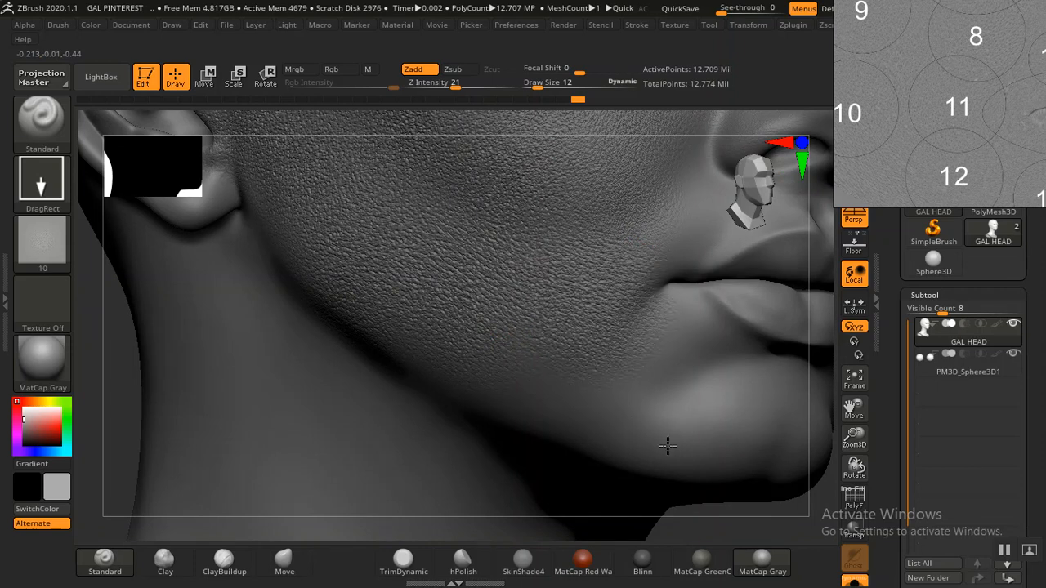
left_click_drag(115, 400, 270, 458)
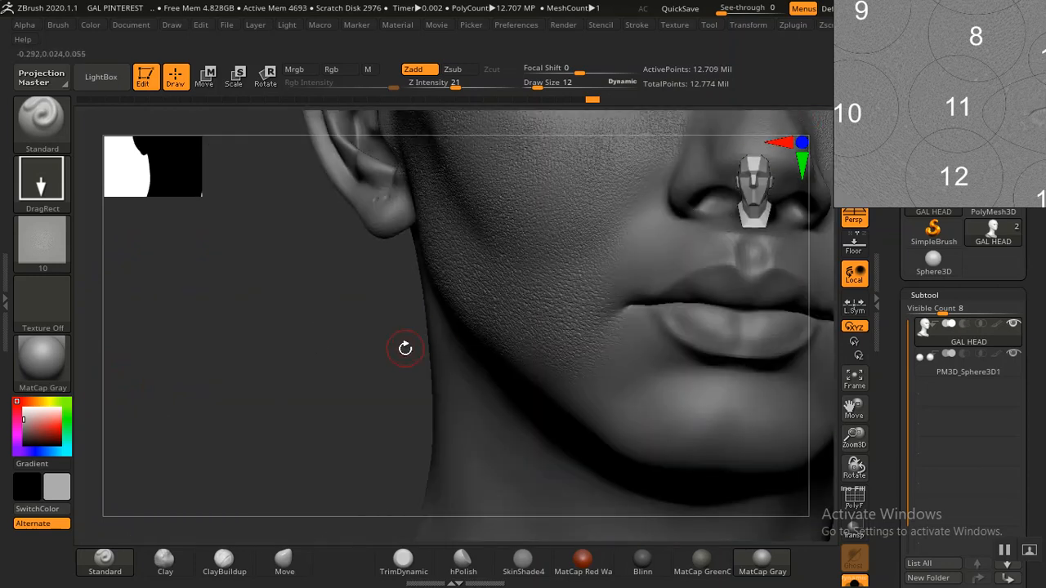
- Examine the numbered alpha reference map around the cheek, jaw and chin regions, comparing areas 10, 11, 12, 16 and 17 with the head
left_click_drag(300, 399, 256, 433)
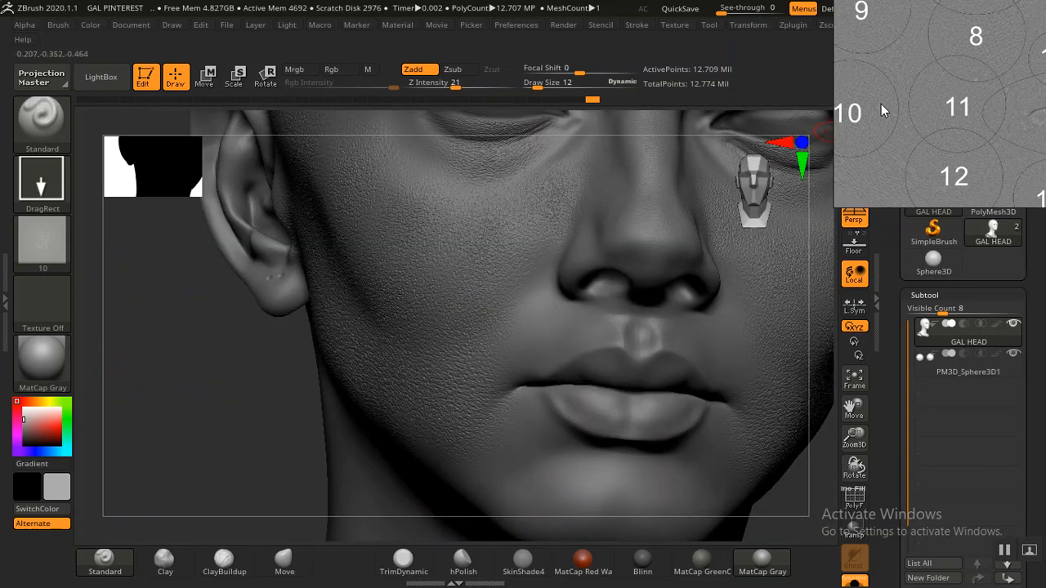
scroll(967, 138, "down", 3)
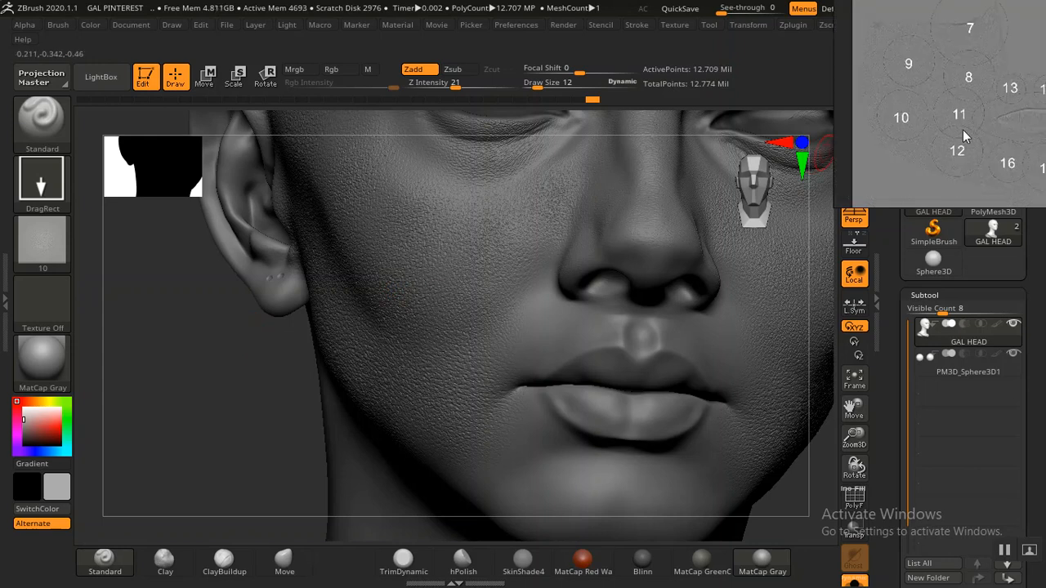
scroll(964, 93, "up", 1)
middle_click_drag(1005, 173, 996, 132)
scroll(965, 94, "up", 3)
scroll(906, 101, "up", 4)
scroll(906, 101, "down", 3)
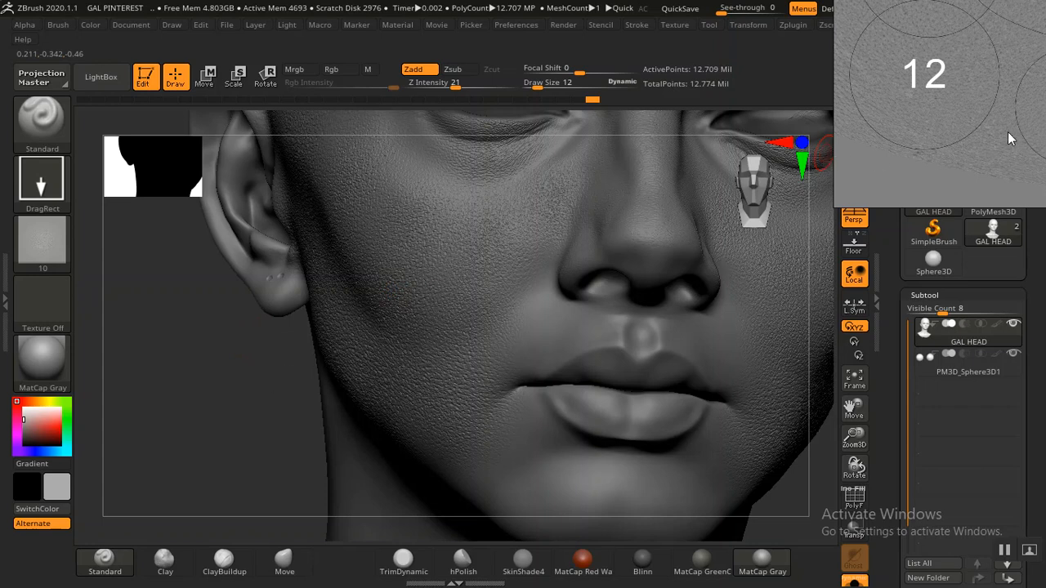
middle_click_drag(1007, 131, 839, 125)
mouse_move(932, 108)
middle_mouse_down()
mouse_move(841, 105)
mouse_move(930, 121)
middle_mouse_up()
scroll(919, 148, "down", 3)
scroll(937, 141, "up", 2)
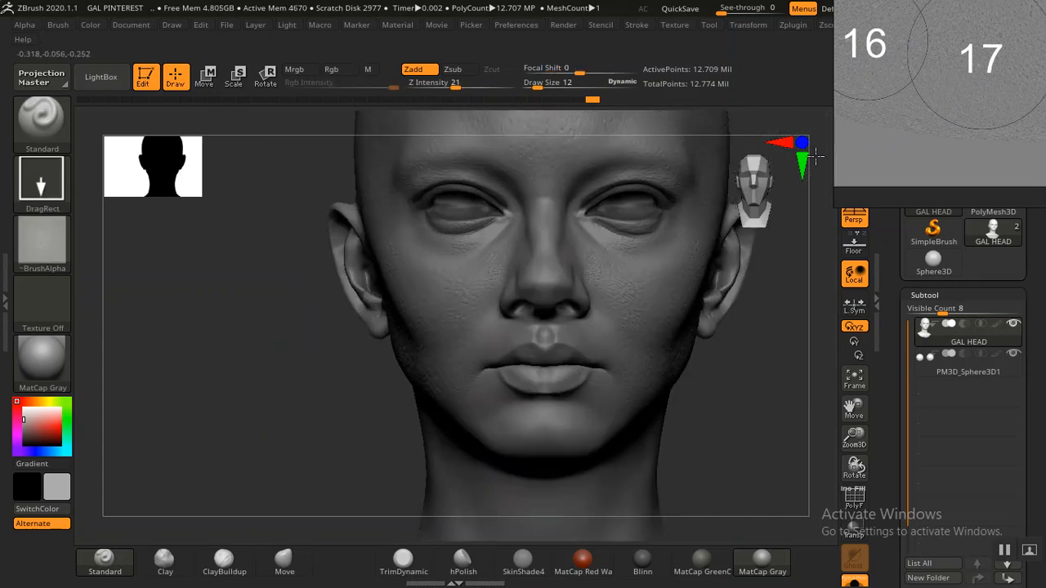
left_click_drag(816, 155, 287, 466, "alt")
scroll(914, 76, "down", 2)
middle_click_drag(915, 76, 992, 163)
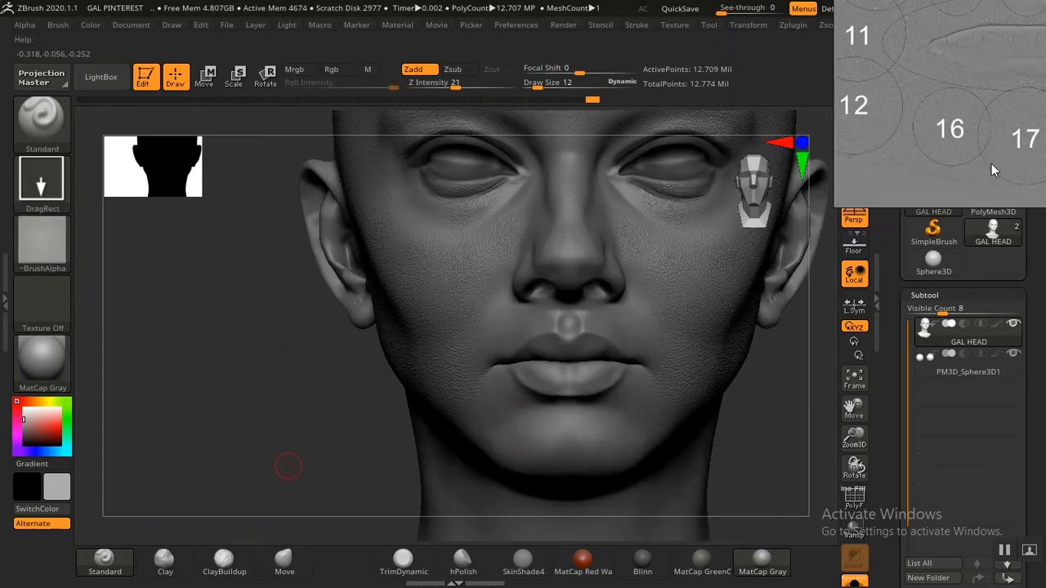
middle_click_drag(896, 123, 962, 131)
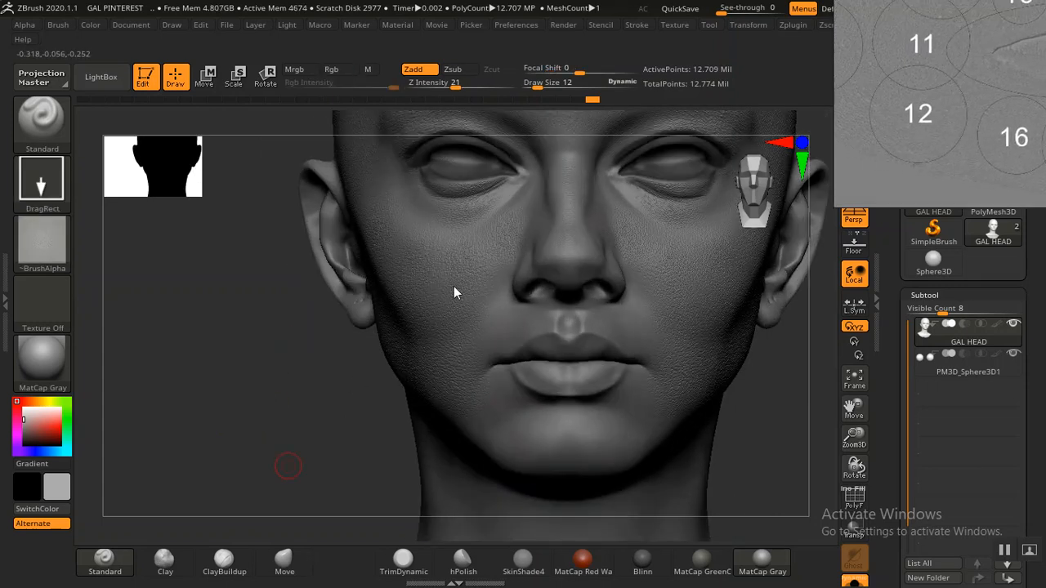
- Load the 12.psd skin alpha from the femaleFace_20s_09 folder for the Standard brush and open its modify settings
left_click(98, 77)
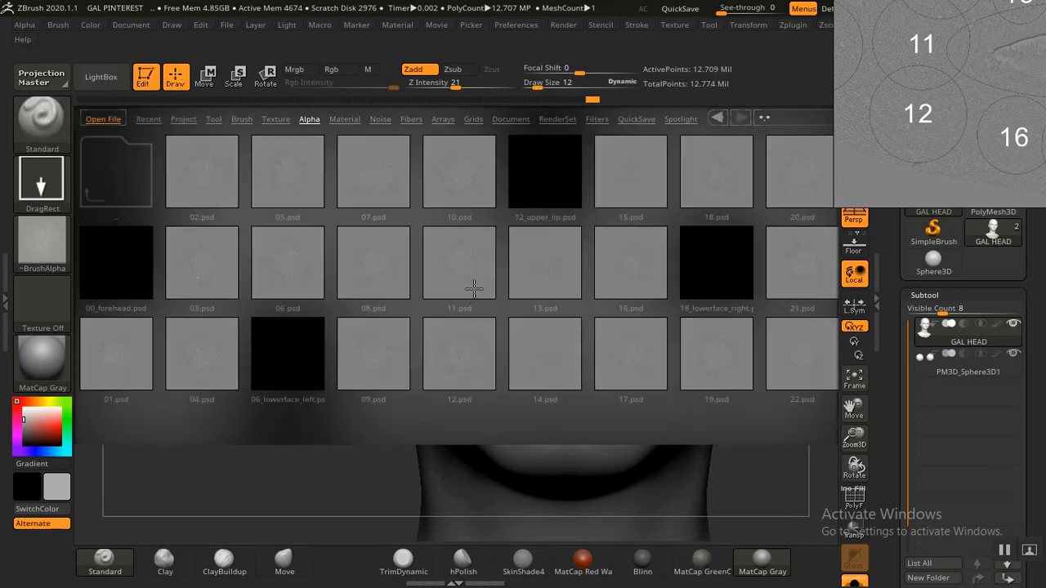
left_click(471, 353)
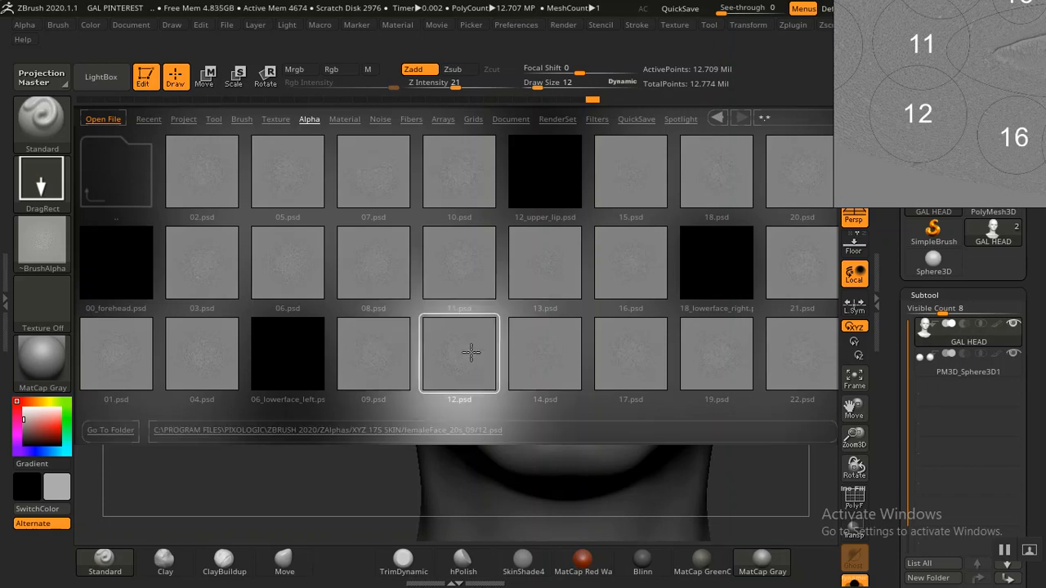
double_click(471, 352)
left_click(91, 79)
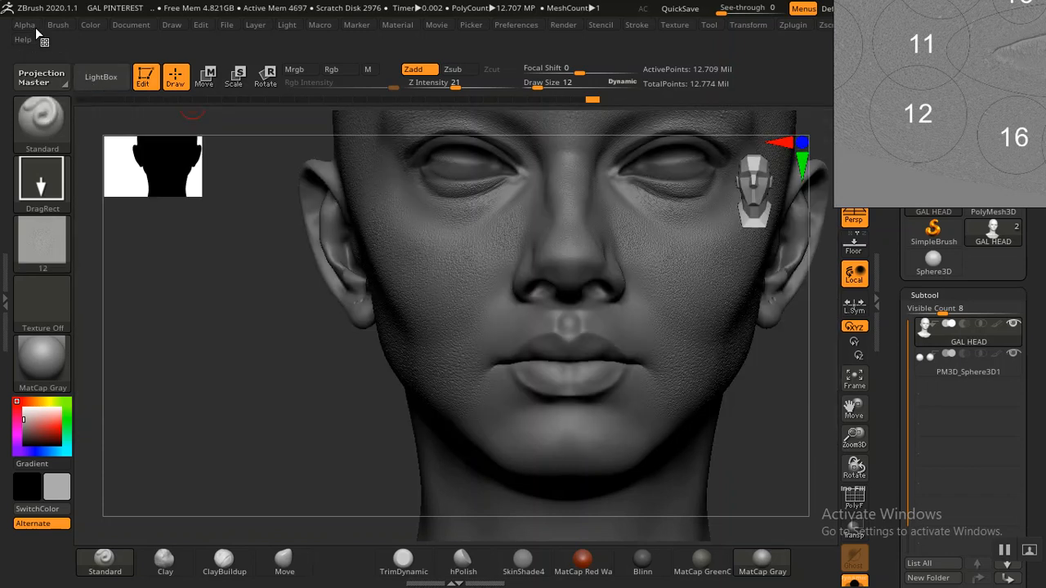
mouse_move(31, 26)
left_click_drag(27, 346, 31, 220)
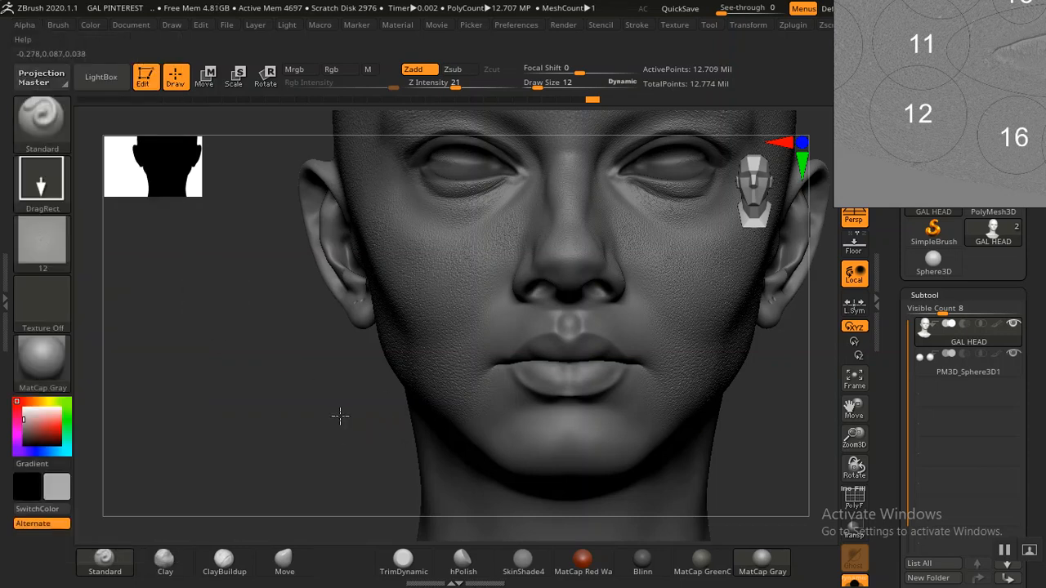
- Stamp the 12 alpha's pores on the lower jaw below the corner of the mouth, extending the texture to the side of the chin
left_click_drag(340, 416, 381, 286, "alt")
left_click_drag(330, 322, 332, 364)
scroll(935, 121, "up", 2)
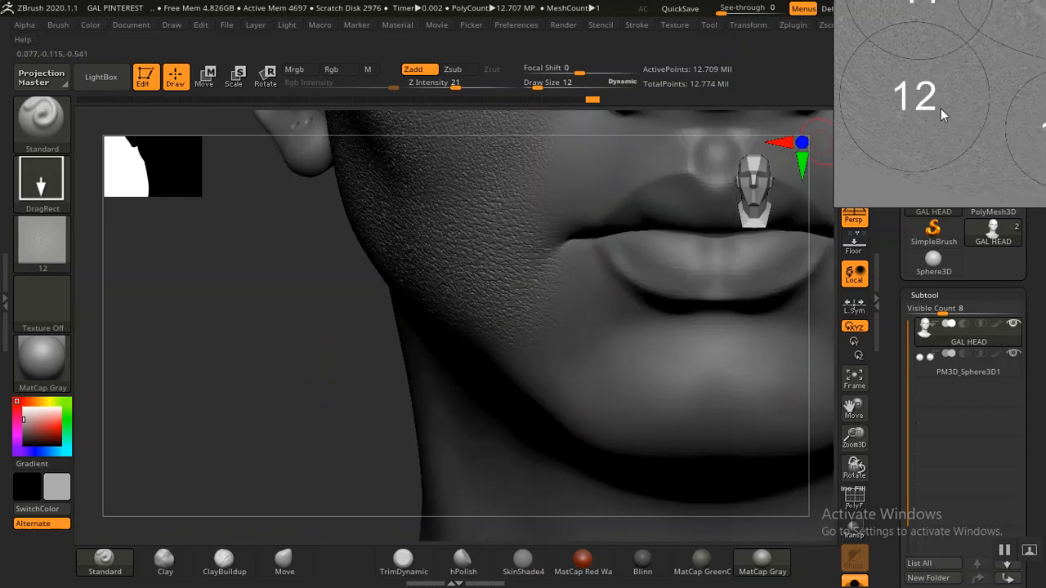
scroll(941, 108, "up", 2)
left_click_drag(334, 366, 343, 343)
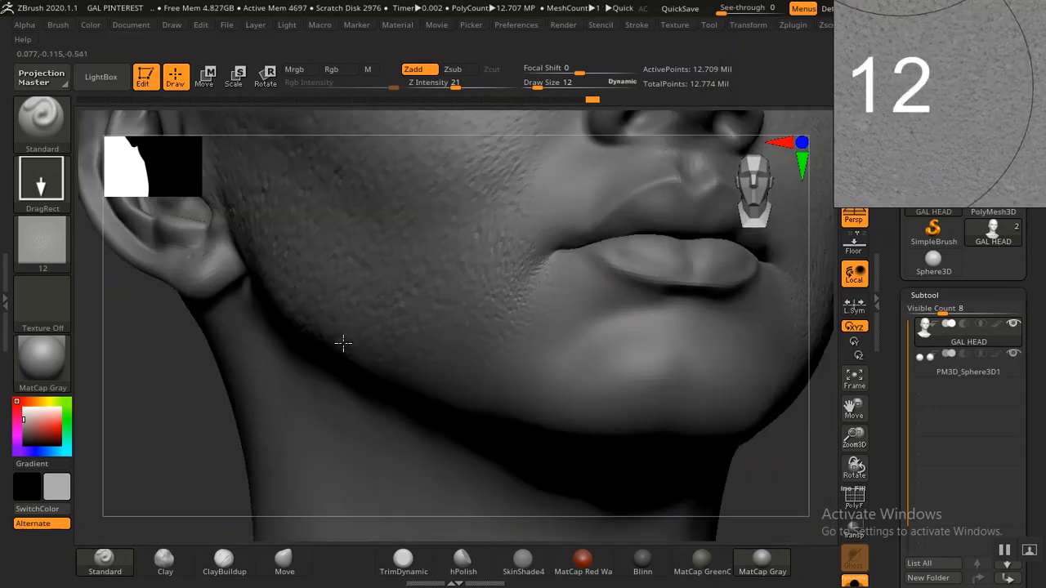
mouse_move(197, 400)
left_mouse_down("alt")
mouse_move(260, 299)
mouse_move(238, 335)
mouse_move(245, 354)
left_mouse_up("alt")
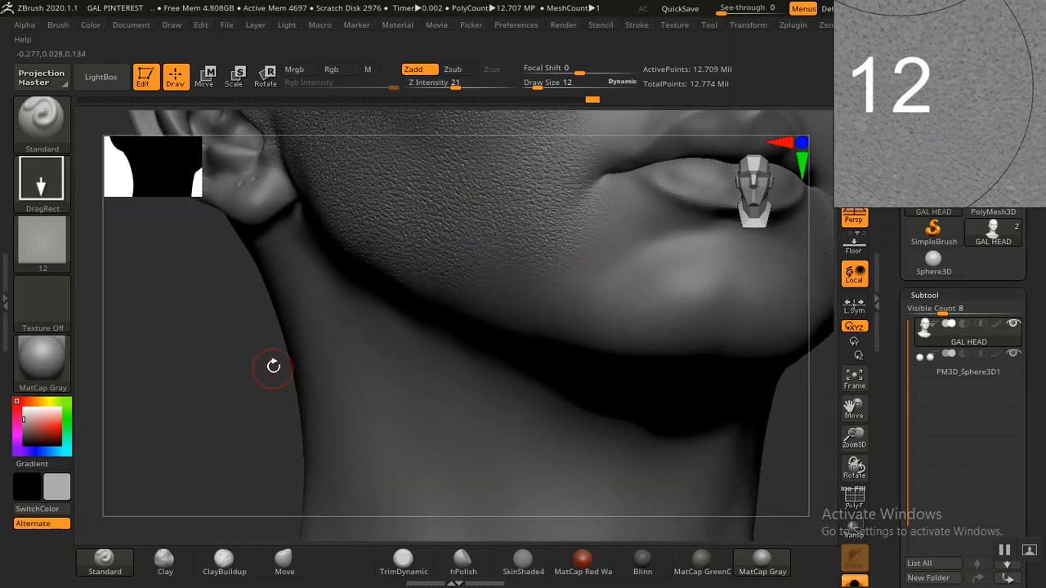
mouse_move(274, 367)
left_mouse_down()
mouse_move(275, 346)
mouse_move(490, 299)
left_mouse_up()
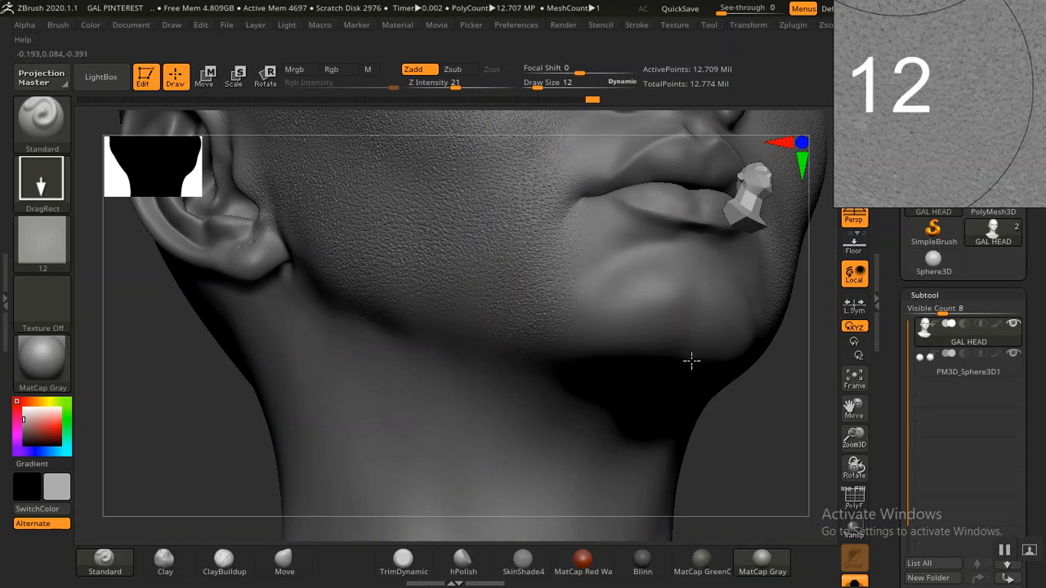
left_click_drag(691, 360, 748, 401)
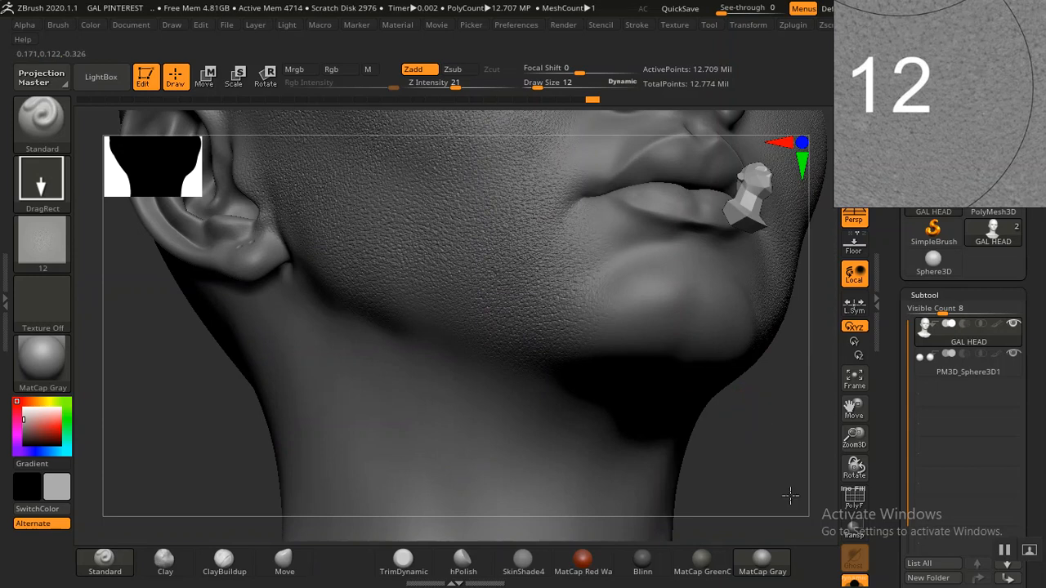
- Mask the upper and lower lips with the MaskPen brush to protect them from the pore stamps
left_click_drag(790, 497, 789, 467, "alt")
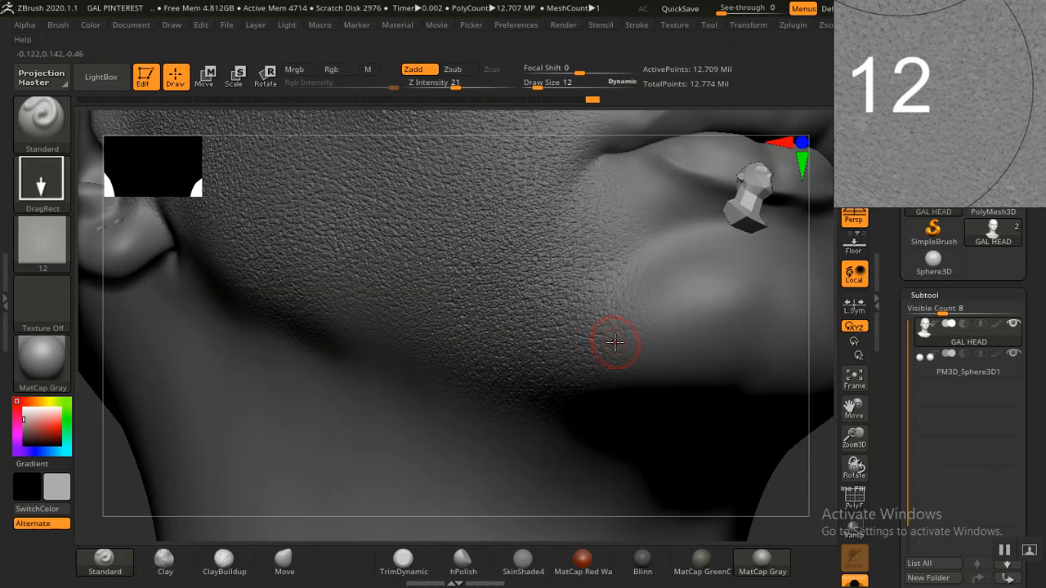
mouse_move(800, 490)
left_mouse_down()
mouse_move(738, 436)
mouse_move(712, 444)
left_mouse_up()
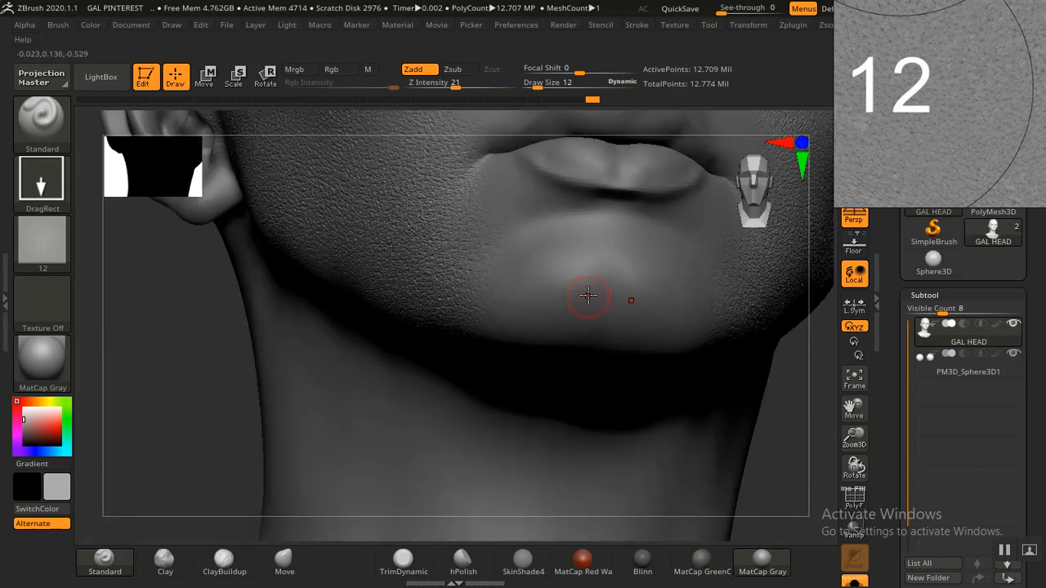
left_click_drag(187, 362, 154, 426)
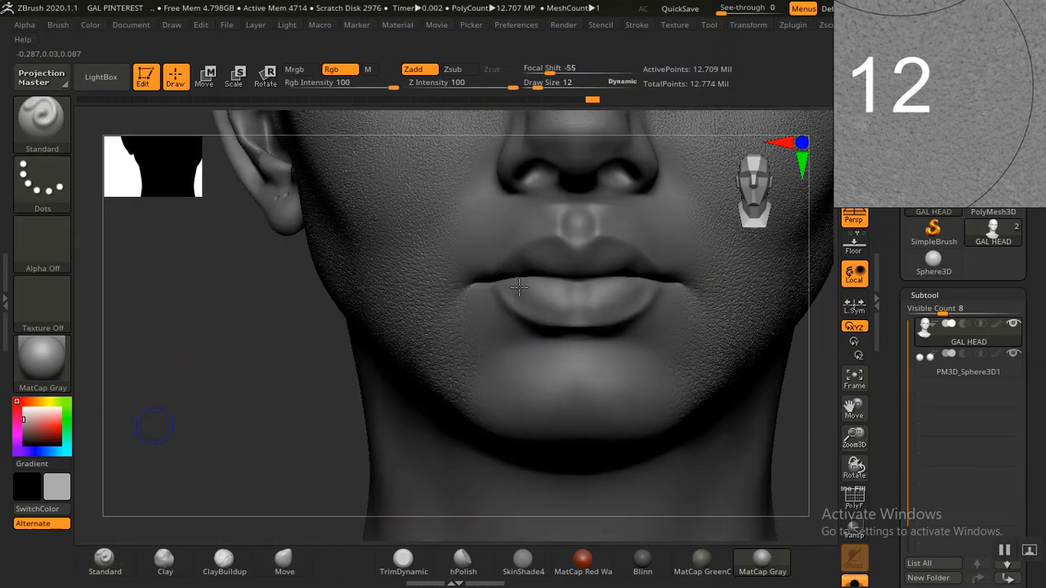
key("ctrl")
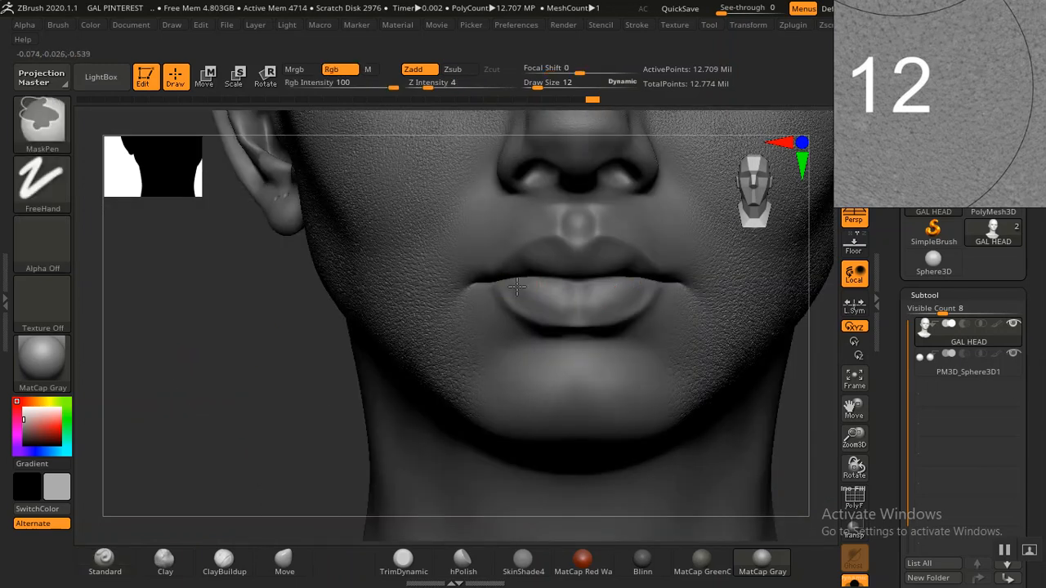
mouse_move(518, 285)
left_mouse_down("ctrl")
mouse_move(597, 305)
mouse_move(622, 305)
mouse_move(648, 284)
mouse_move(565, 283)
left_mouse_up("ctrl")
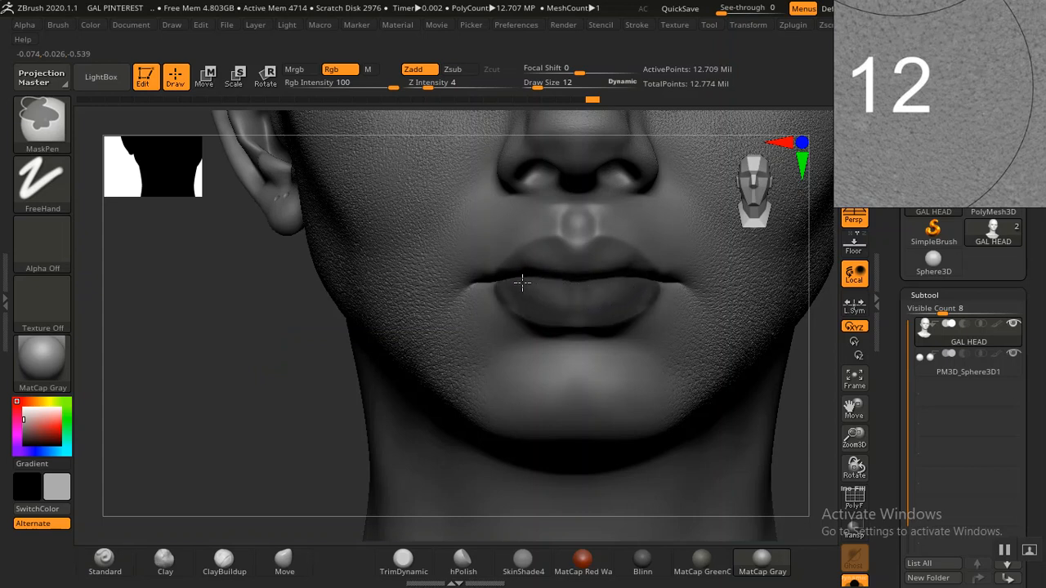
left_click_drag(186, 313, 197, 305)
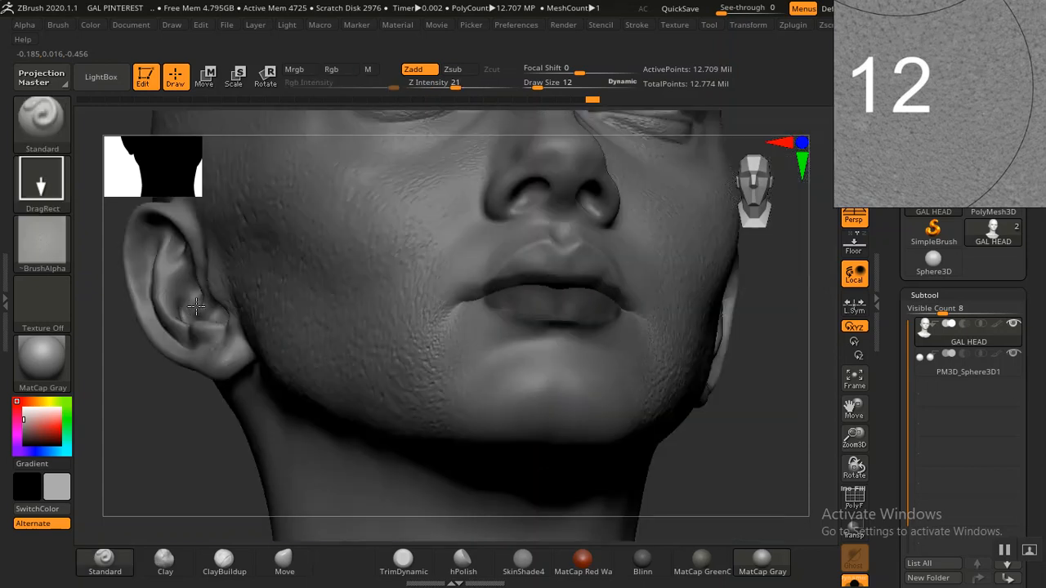
- Extend the lip mask along the lower edge of the bottom lip
mouse_move(792, 372)
left_mouse_down("alt")
mouse_move(824, 511)
mouse_move(817, 494)
left_mouse_up("alt")
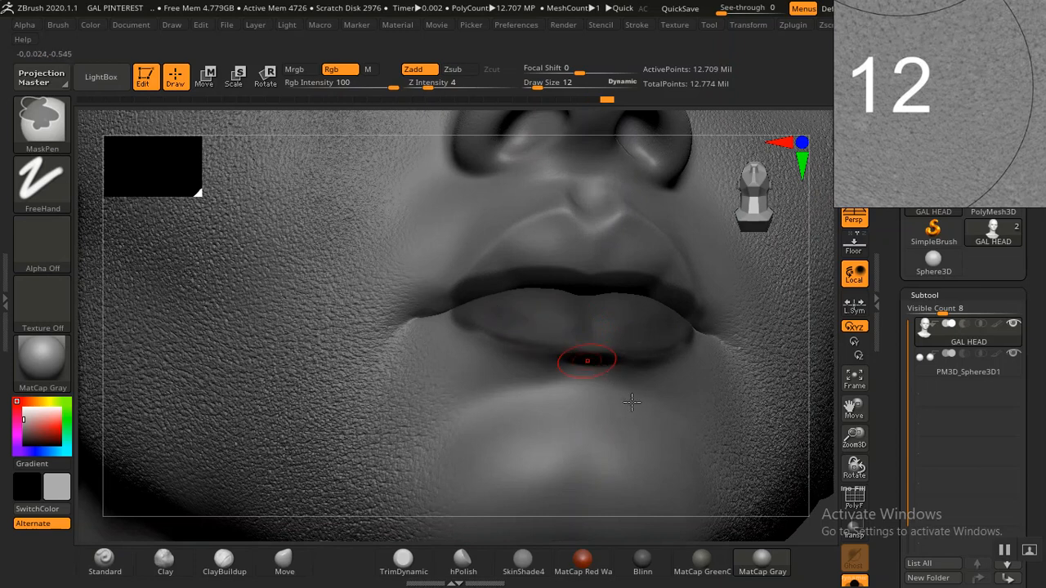
key("ctrl")
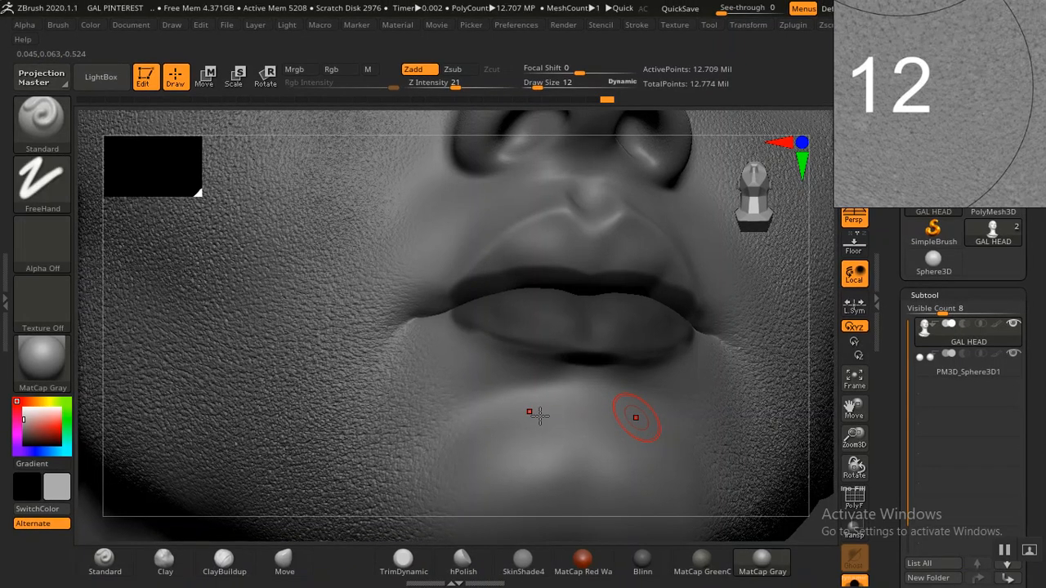
left_click(692, 386)
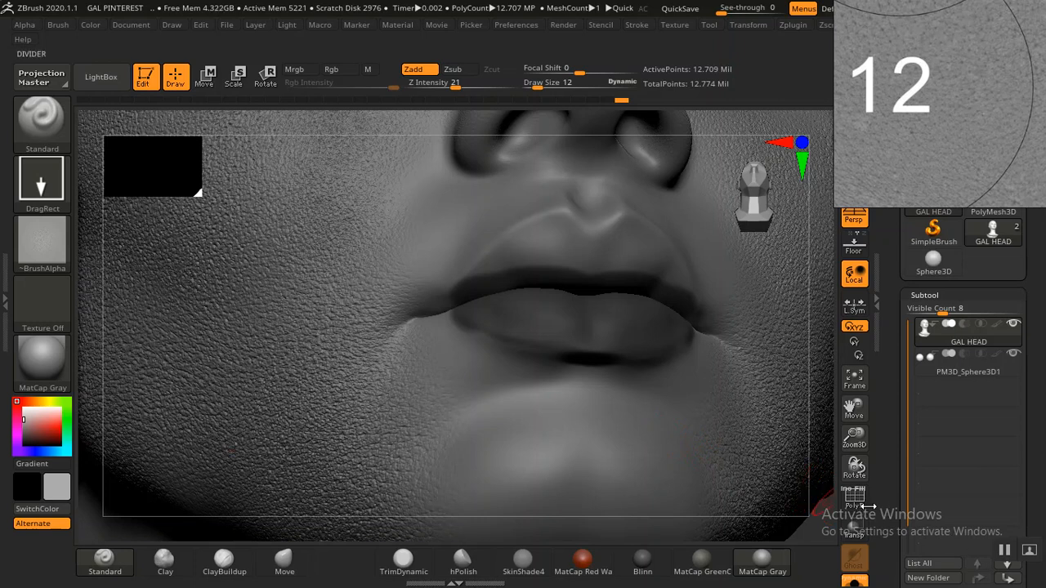
- Save the project as GAL PINTEREST.ZPR
key("ctrl")
key("ctrl+s")
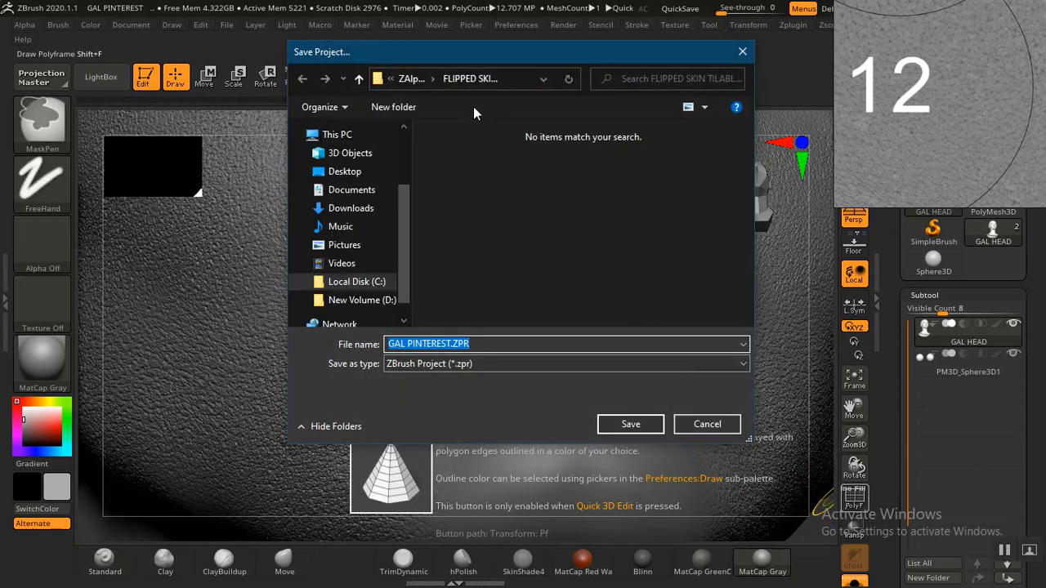
key("Return")
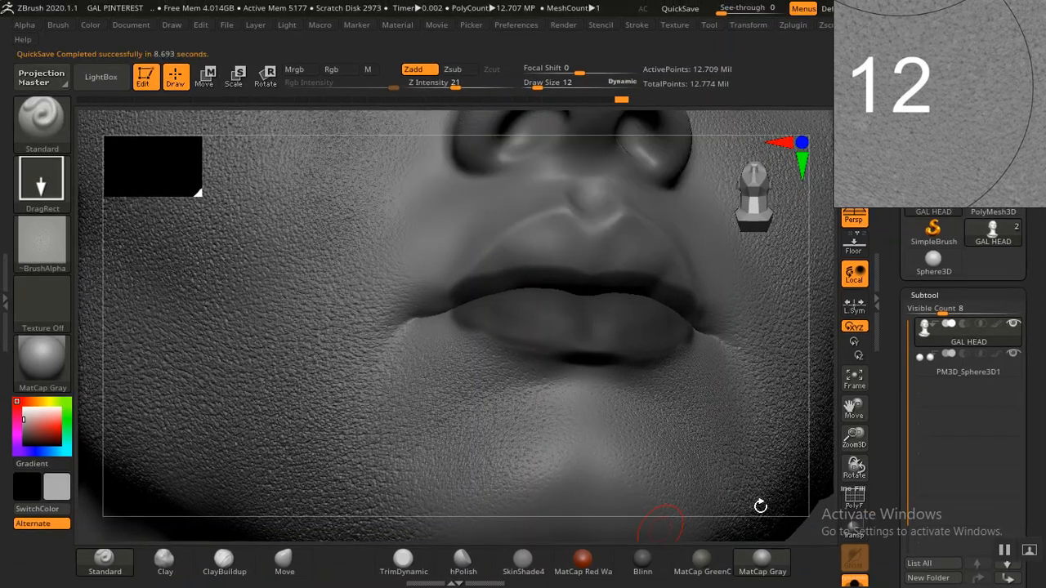
- Stamp the 12 alpha over the smooth chin below the masked lips, blending the pores into the jaw texture
left_click_drag(813, 528, 809, 508)
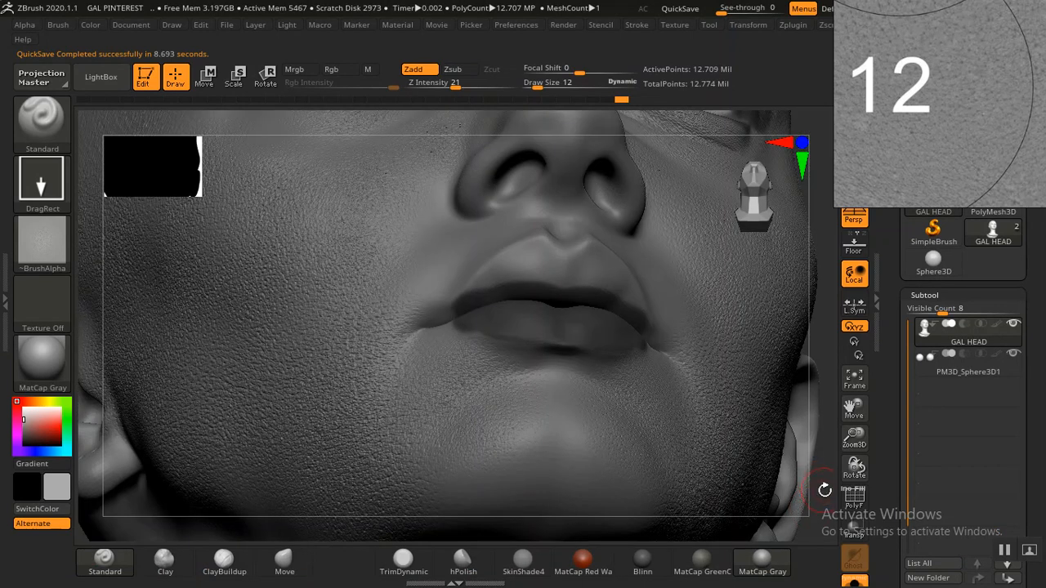
left_click_drag(825, 470, 749, 445)
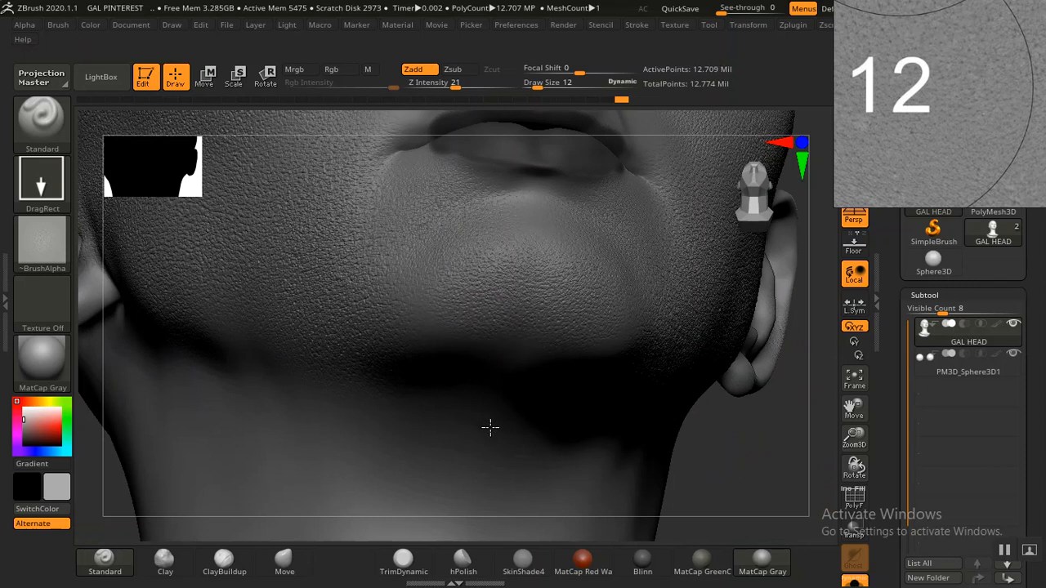
left_click_drag(490, 428, 491, 428)
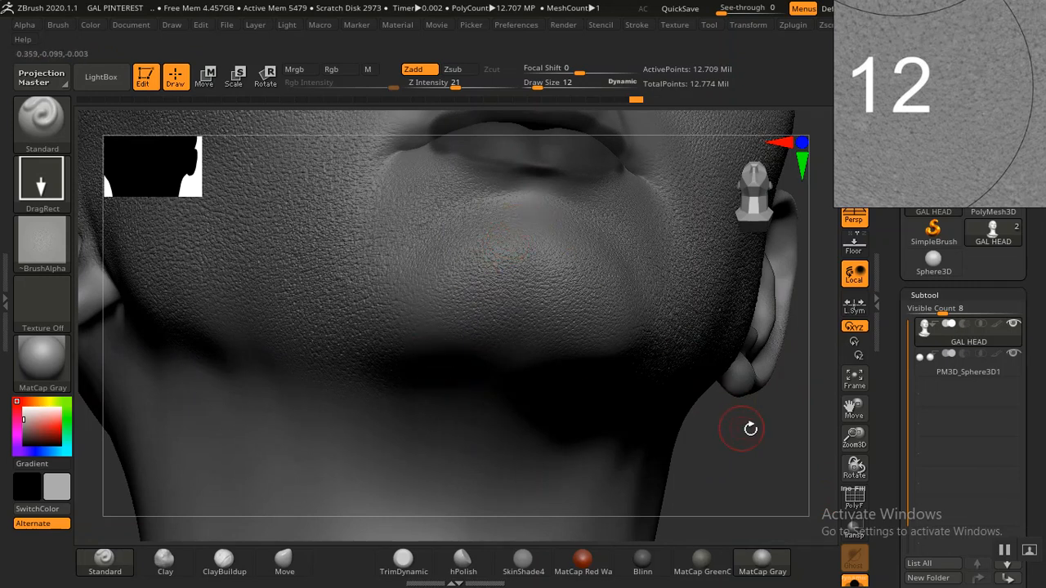
left_click_drag(750, 429, 627, 369)
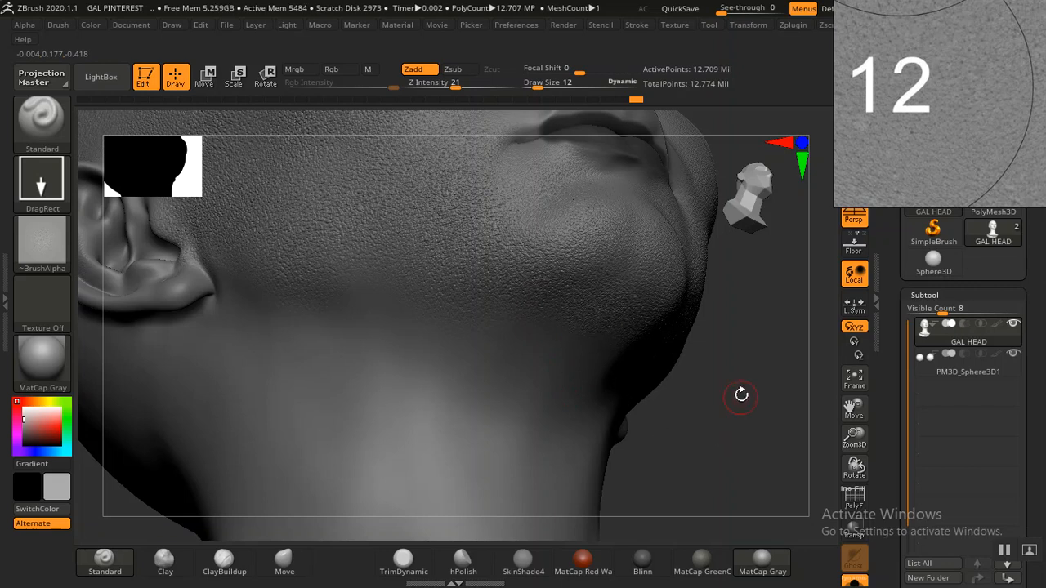
- Switch the Standard brush to the 10 alpha and stamp pores on the upper neck below the ear and along the jawline
mouse_move(726, 425)
left_mouse_down()
mouse_move(724, 458)
mouse_move(681, 381)
mouse_move(683, 410)
mouse_move(709, 342)
left_mouse_up()
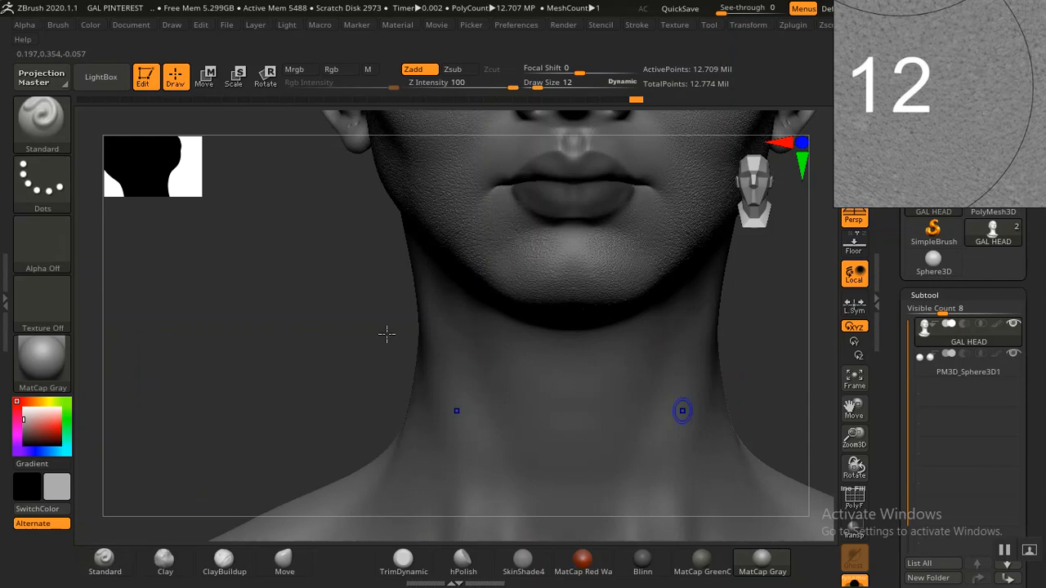
mouse_move(387, 334)
left_mouse_down()
mouse_move(334, 318)
mouse_move(385, 479)
left_mouse_up()
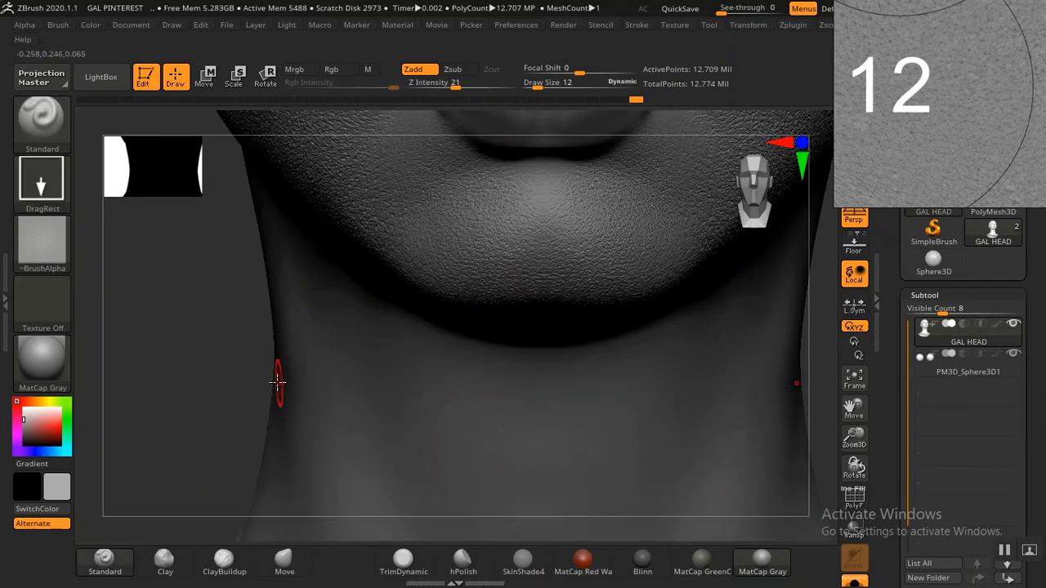
mouse_move(218, 330)
left_mouse_down()
mouse_move(262, 319)
mouse_move(626, 430)
mouse_move(569, 383)
left_mouse_up()
mouse_move(670, 389)
left_mouse_down()
mouse_move(602, 368)
mouse_move(602, 425)
mouse_move(605, 411)
mouse_move(628, 464)
left_mouse_up()
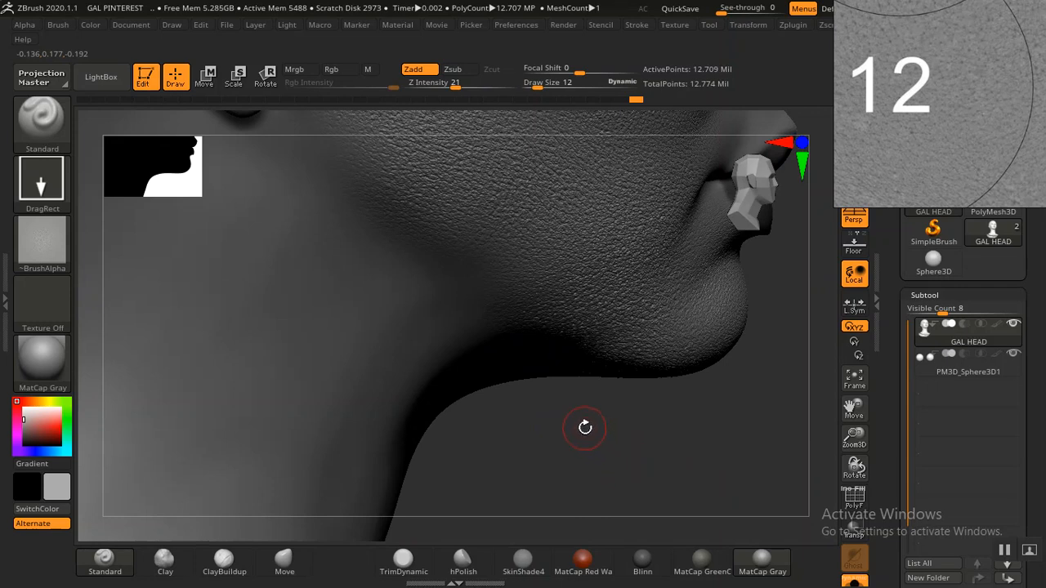
mouse_move(560, 417)
left_mouse_down()
mouse_move(576, 410)
mouse_move(505, 399)
mouse_move(530, 400)
left_mouse_up()
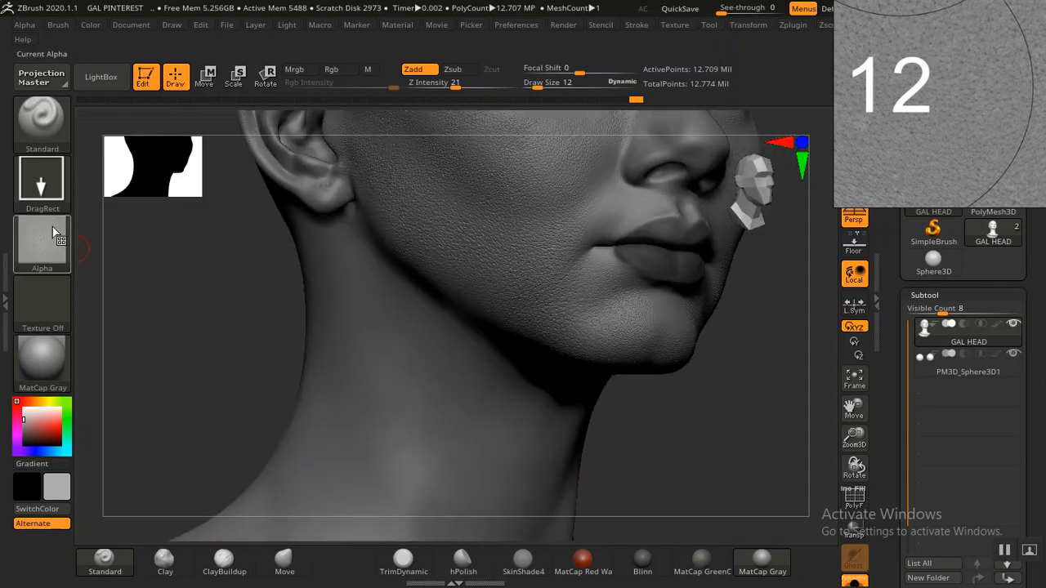
left_click(57, 233)
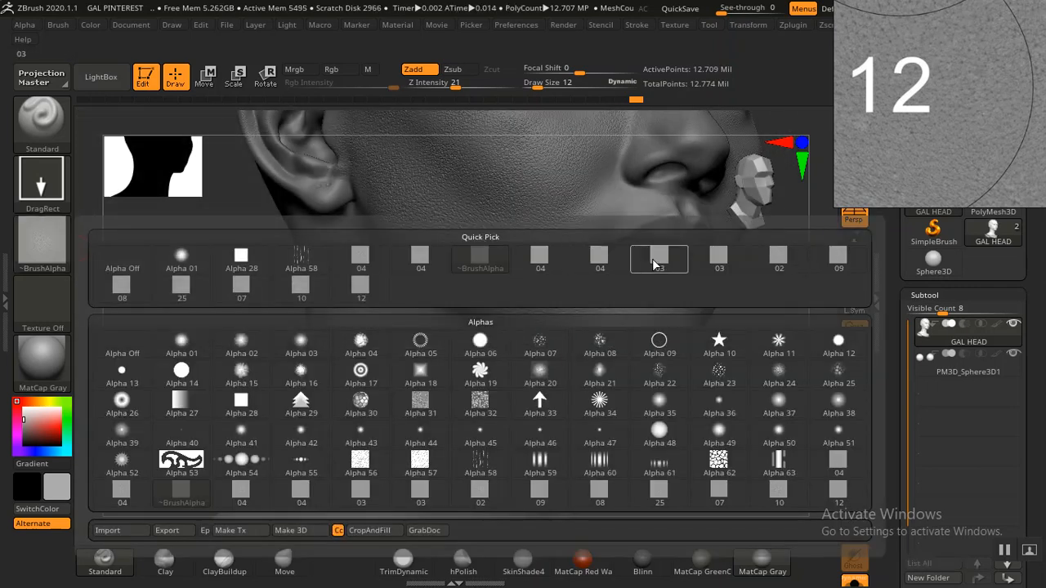
left_click(303, 286)
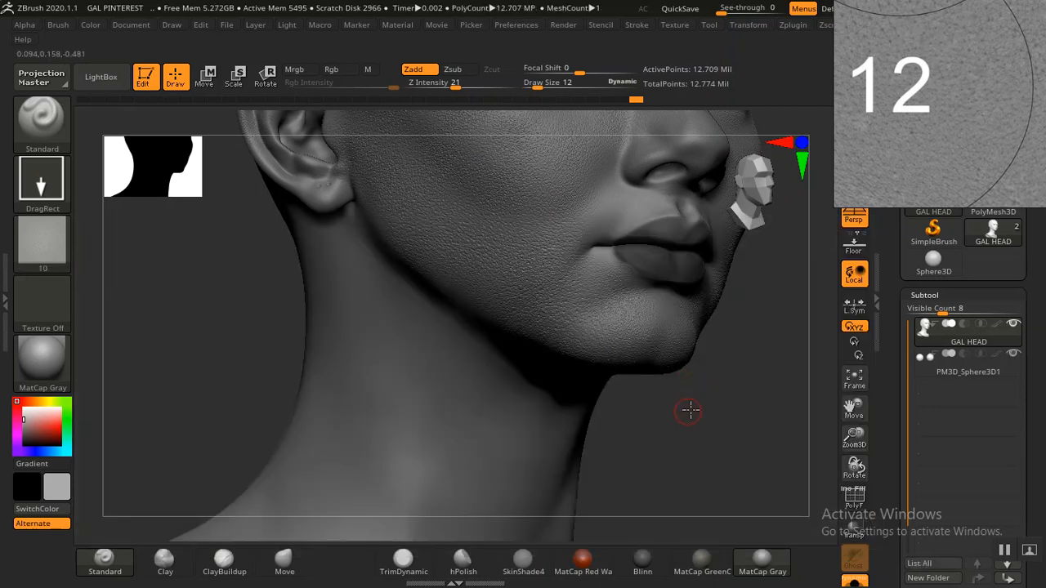
mouse_move(691, 410)
left_mouse_down("alt")
mouse_move(711, 356)
mouse_move(698, 381)
mouse_move(652, 401)
mouse_move(659, 448)
left_mouse_up("alt")
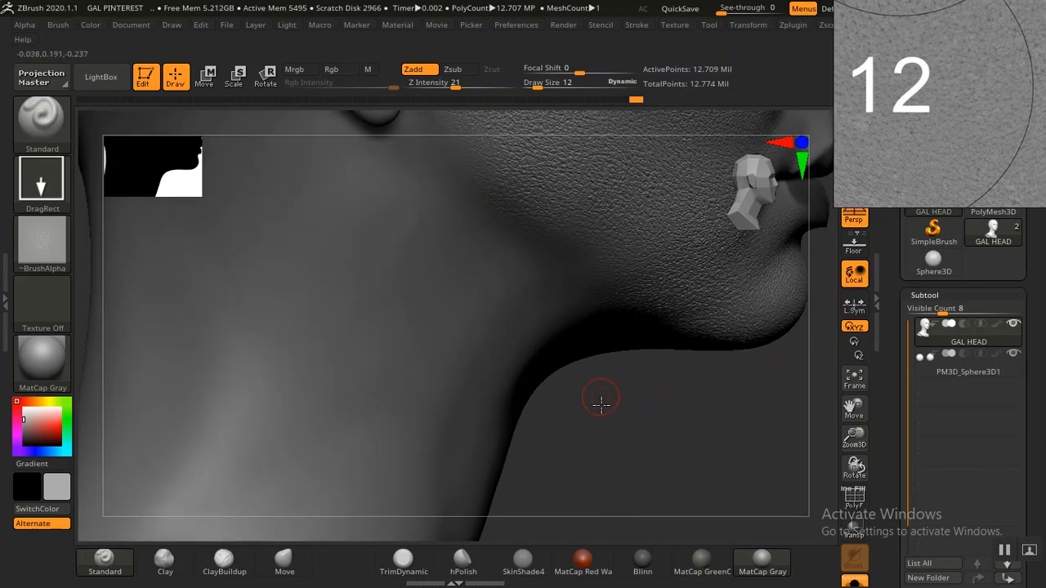
left_click_drag(600, 402, 607, 455, "alt")
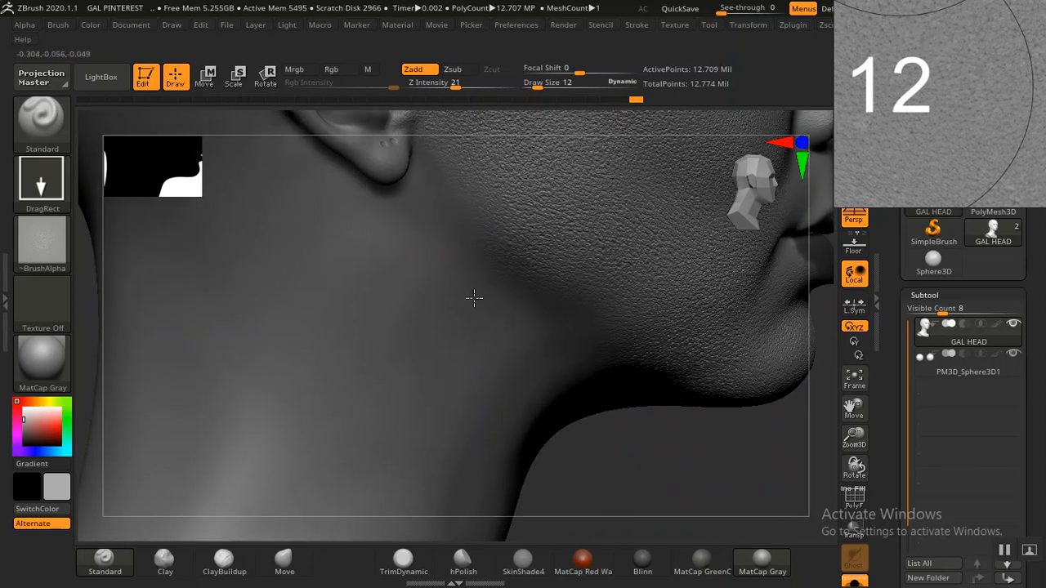
left_click_drag(492, 336, 478, 371)
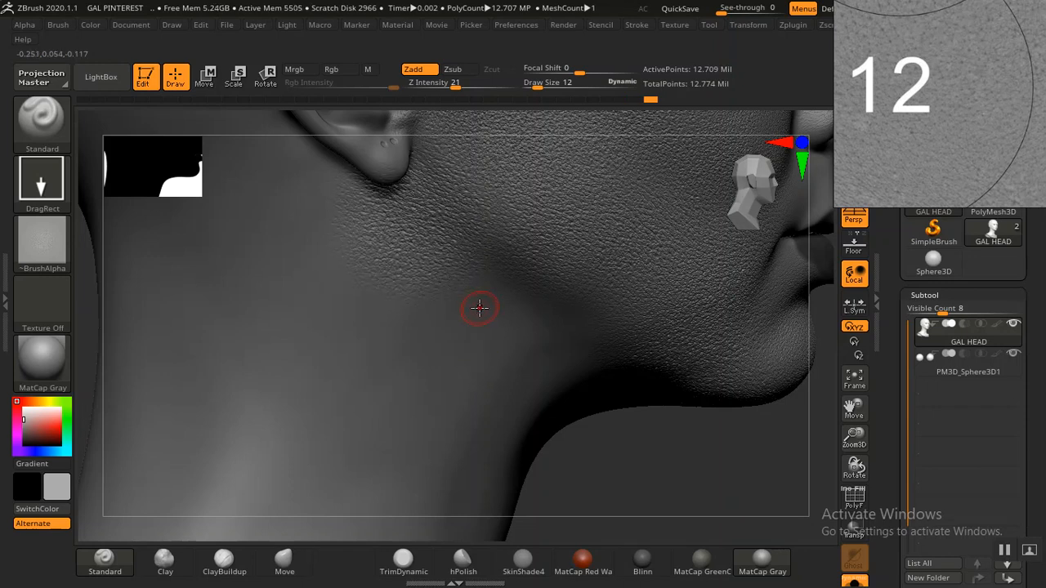
mouse_move(519, 412)
left_mouse_down()
mouse_move(523, 425)
mouse_move(491, 439)
mouse_move(502, 457)
mouse_move(541, 463)
mouse_move(623, 443)
mouse_move(605, 332)
mouse_move(635, 438)
mouse_move(652, 418)
mouse_move(563, 327)
left_mouse_up()
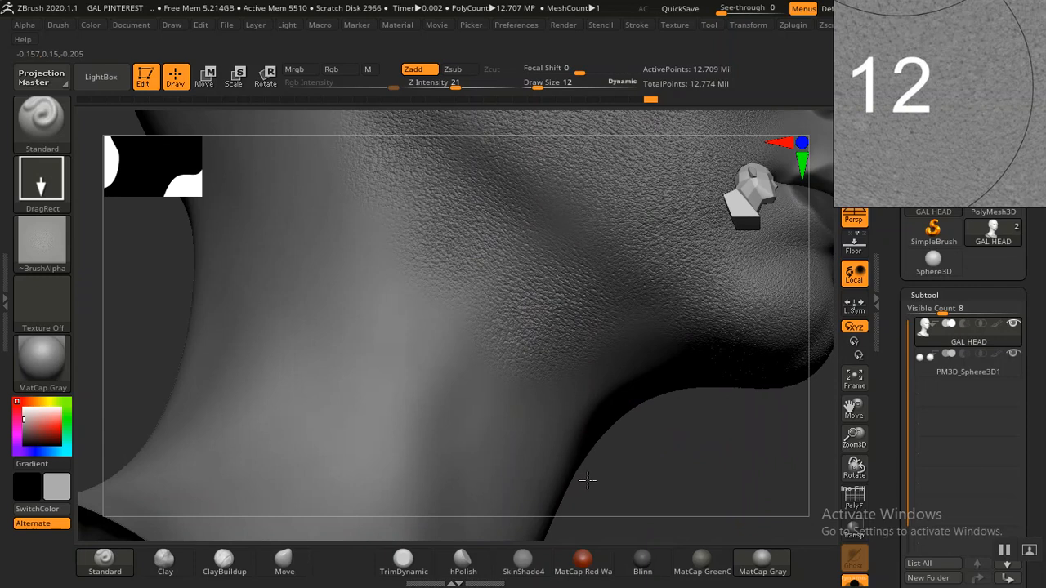
- Stamp the 10 alpha over the upper throat beneath the jaw, joining the pores to the neck side texture
left_click_drag(695, 477, 605, 328)
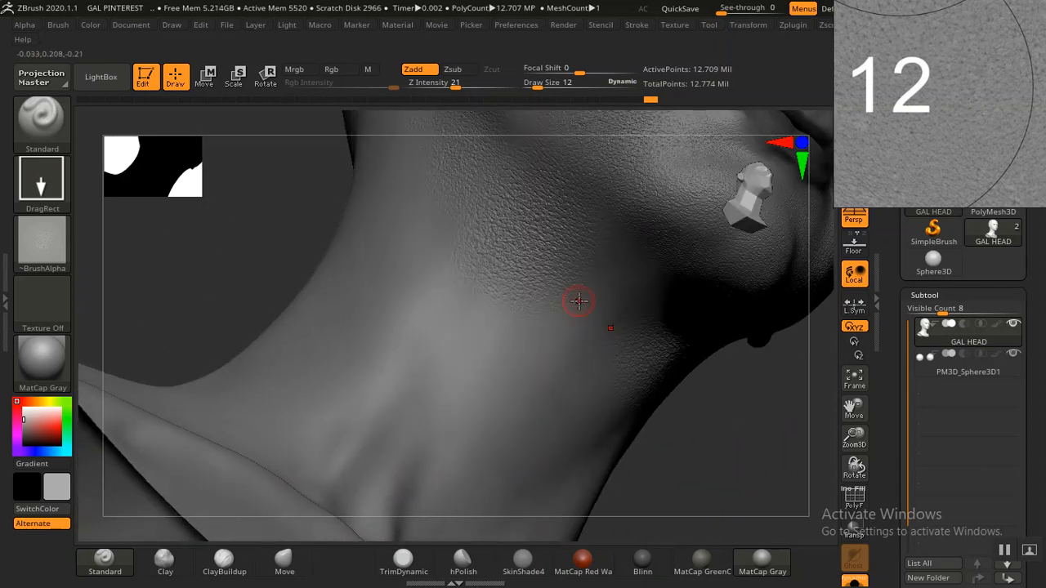
mouse_move(452, 292)
left_mouse_down()
mouse_move(413, 291)
mouse_move(421, 267)
mouse_move(480, 231)
left_mouse_up()
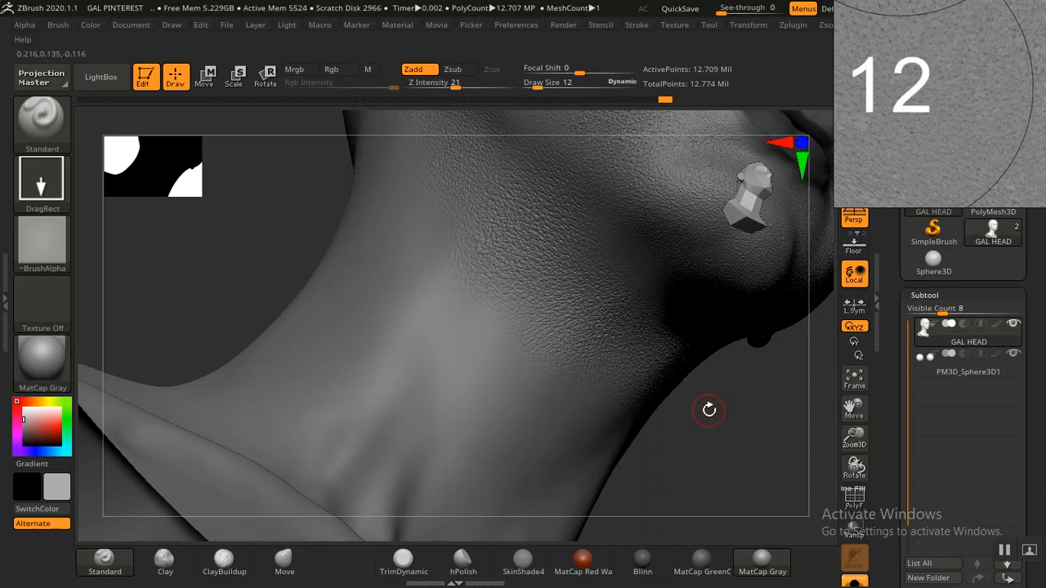
mouse_move(740, 510)
left_mouse_down()
mouse_move(767, 493)
mouse_move(771, 460)
mouse_move(659, 316)
mouse_move(630, 238)
mouse_move(670, 254)
left_mouse_up()
mouse_move(676, 311)
left_mouse_down()
mouse_move(670, 354)
mouse_move(651, 371)
mouse_move(659, 381)
left_mouse_up()
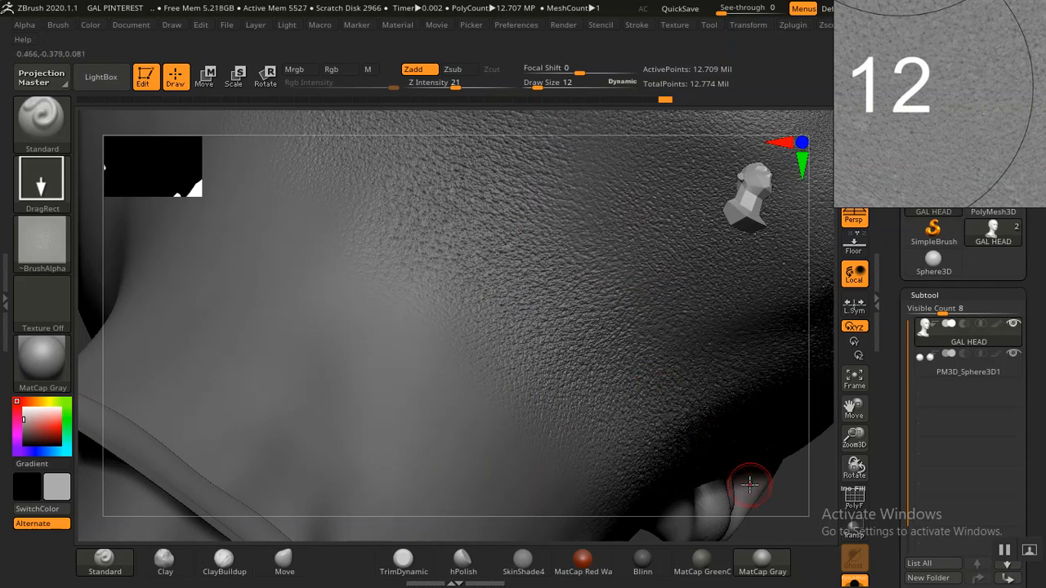
- Extend the pore texture down the side of the neck with overlapping stamps of the 10 alpha
left_click_drag(783, 512, 749, 409, "alt")
left_click_drag(749, 385, 733, 528)
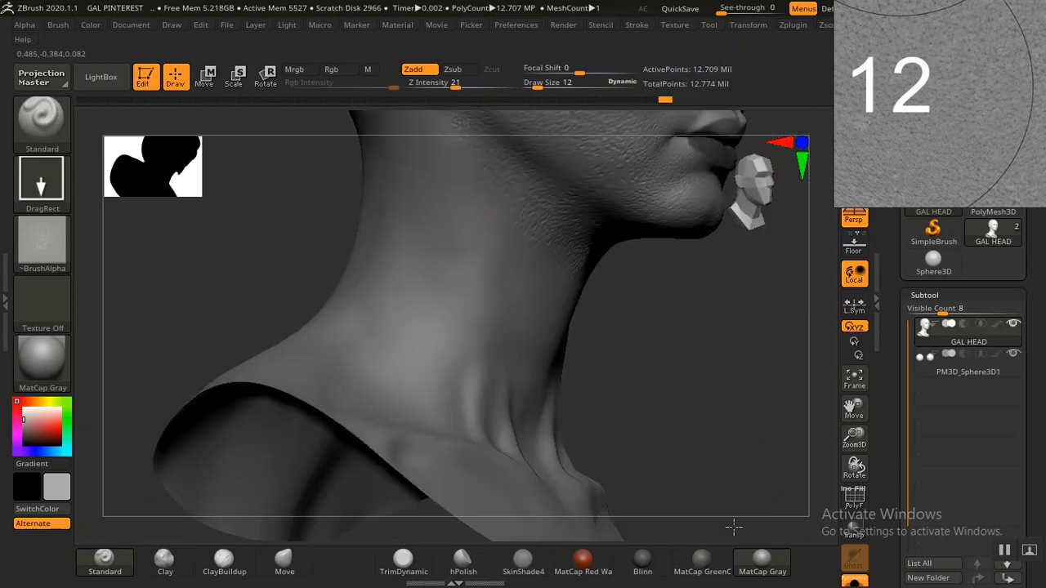
left_click_drag(677, 387, 703, 488, "alt")
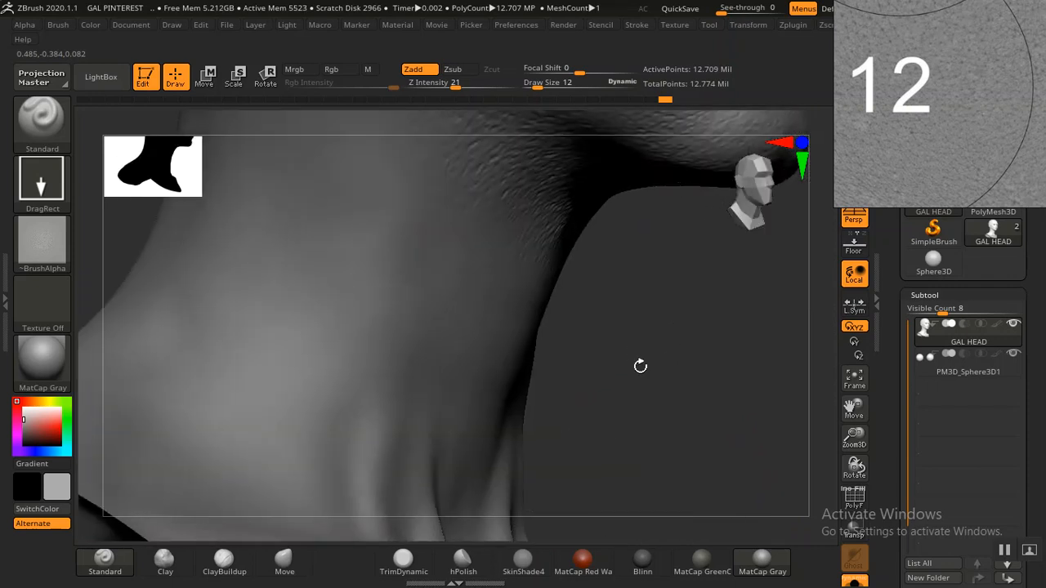
left_click_drag(640, 367, 693, 470, "alt")
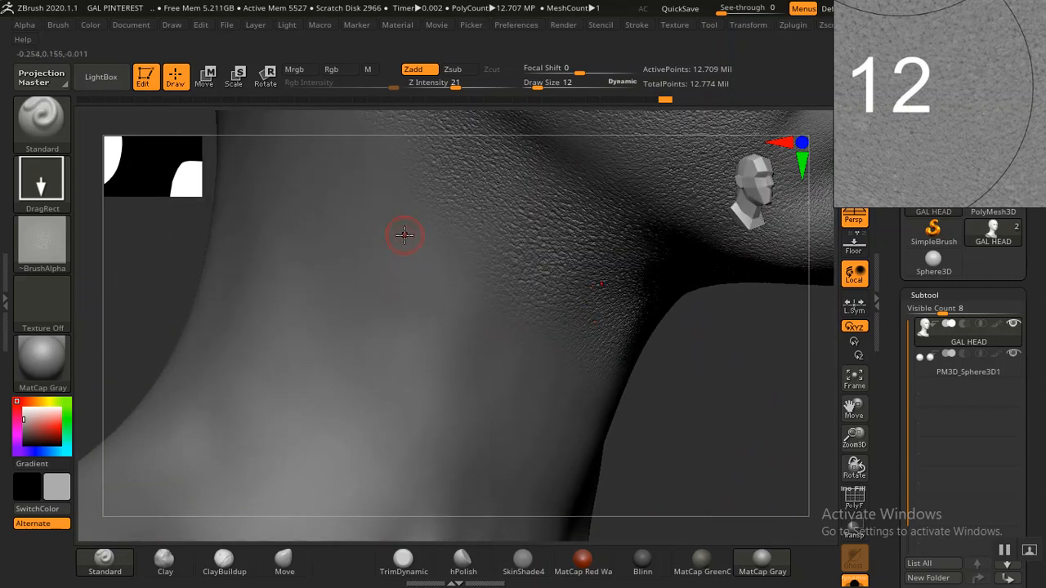
left_click_drag(325, 178, 355, 133)
left_click_drag(727, 463, 728, 368)
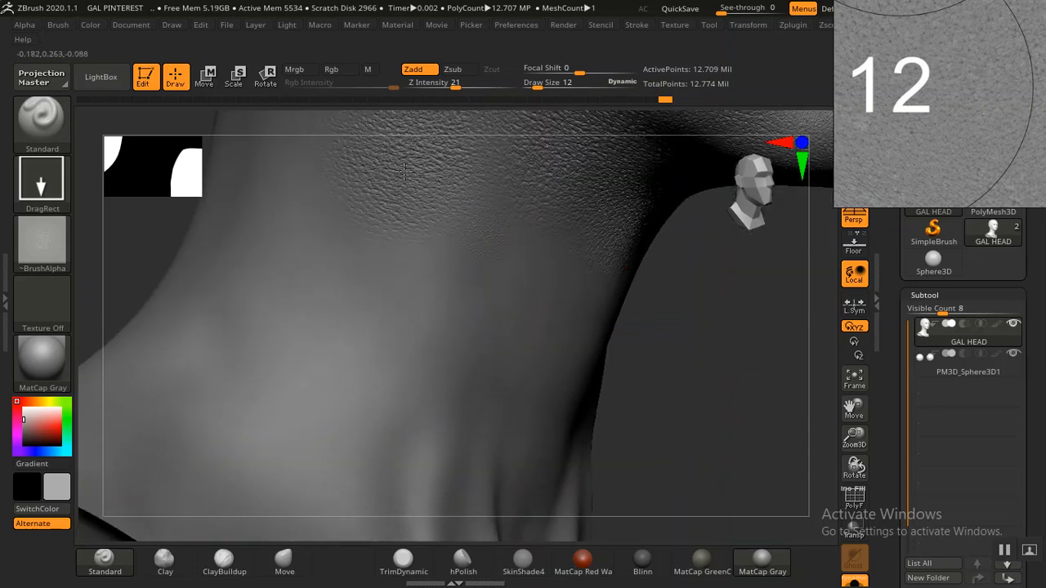
left_click_drag(404, 171, 431, 109)
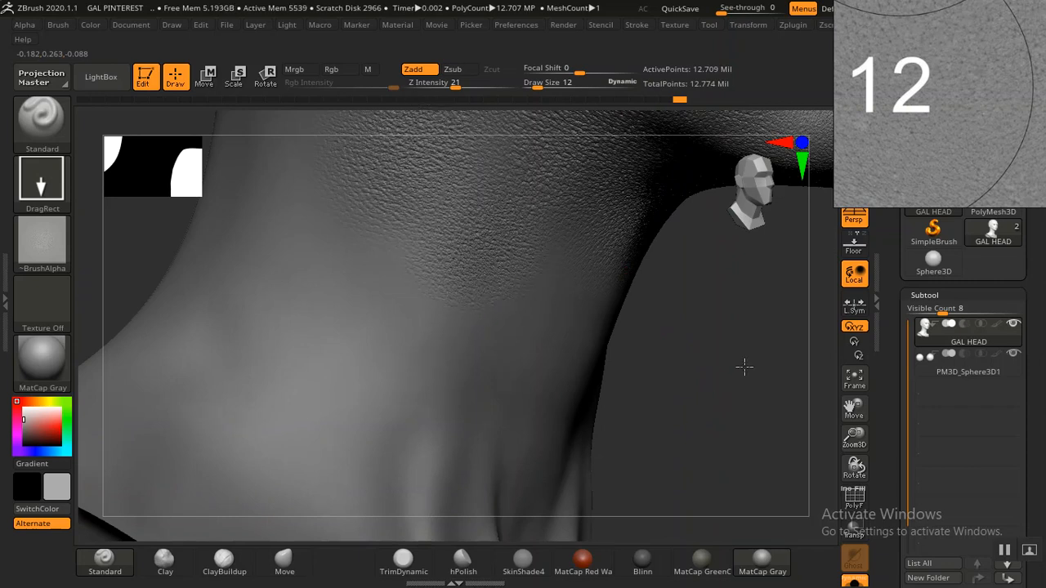
- Stamp pores across the front of the throat and fill the smooth gaps on the middle of the neck
left_click_drag(743, 367, 558, 280)
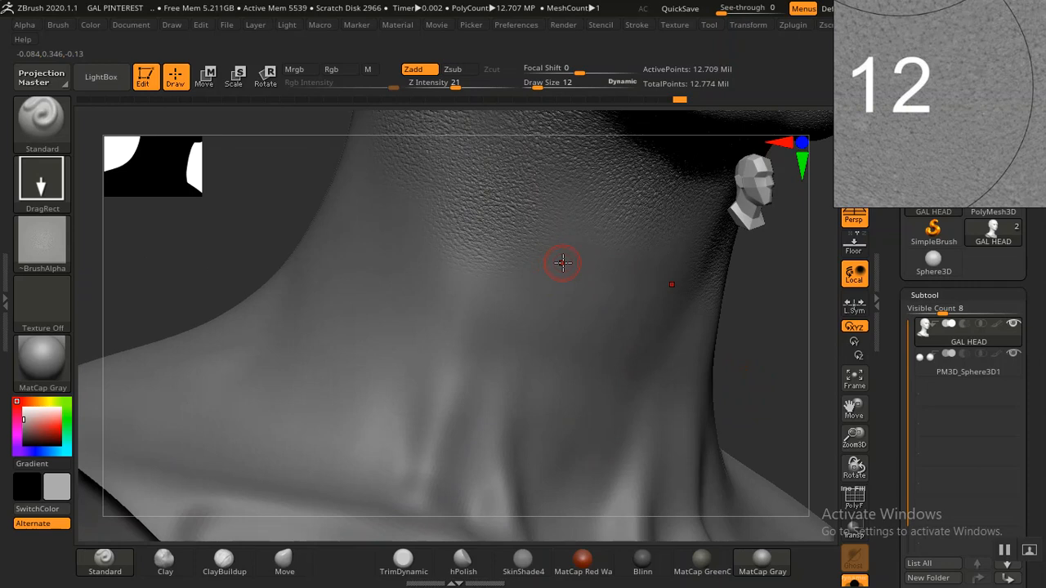
mouse_move(474, 213)
left_mouse_down()
mouse_move(457, 196)
mouse_move(483, 139)
left_mouse_up()
left_click_drag(782, 369, 711, 303)
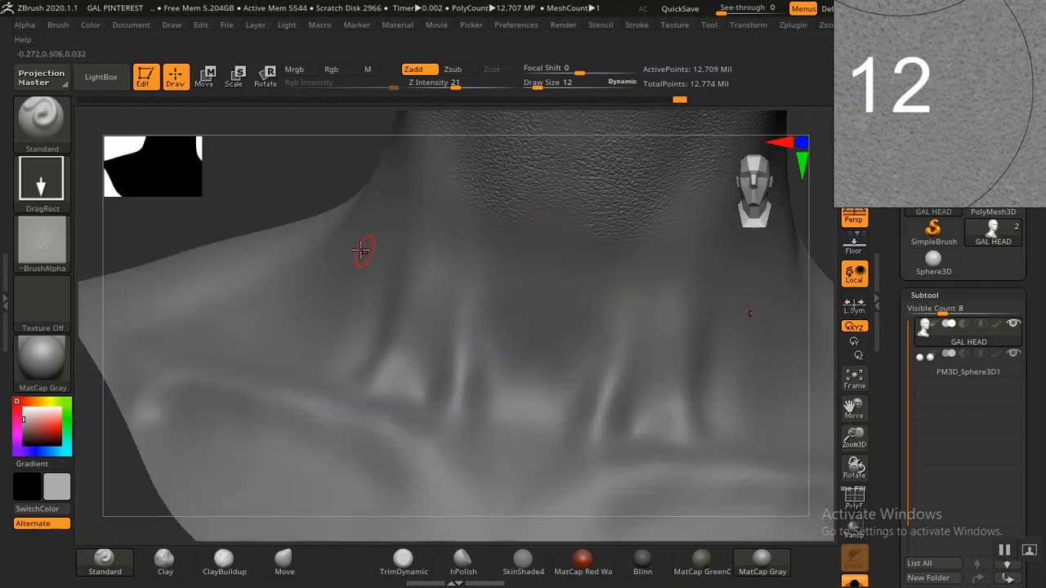
mouse_move(301, 197)
left_mouse_down()
mouse_move(323, 170)
mouse_move(342, 192)
left_mouse_up()
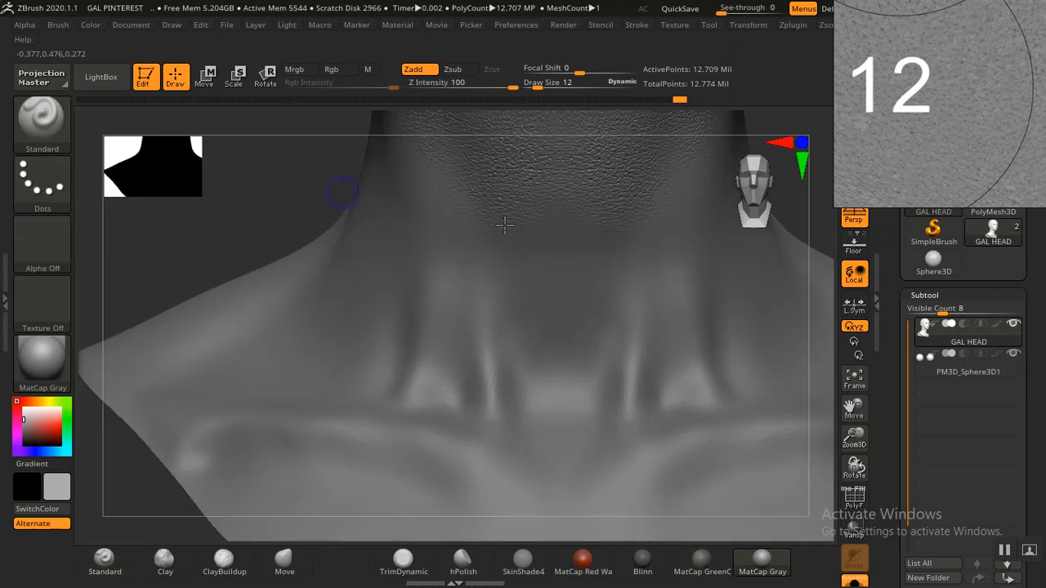
mouse_move(318, 227)
left_mouse_down()
mouse_move(627, 273)
mouse_move(711, 381)
mouse_move(716, 367)
left_mouse_up()
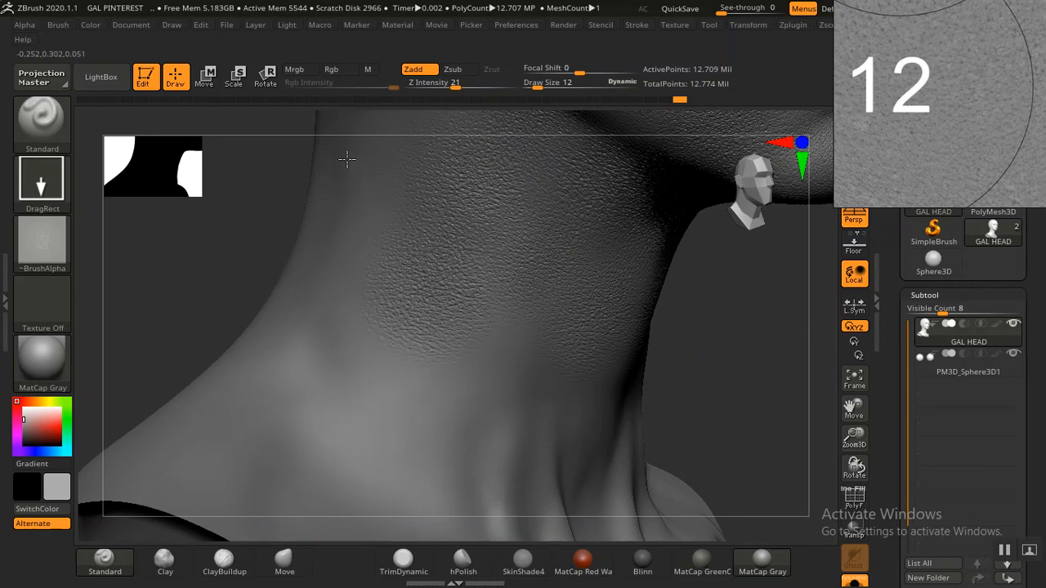
left_click(532, 372)
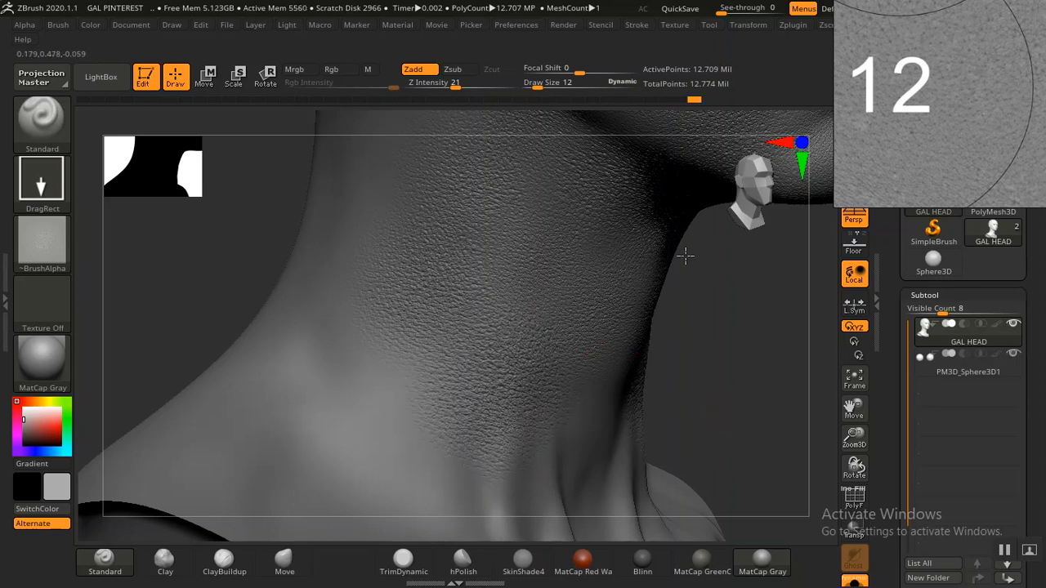
- Stamp pores over the base of the neck, covering the neck tendons and the hollows above the collarbones
right_click_drag(686, 256, 581, 286)
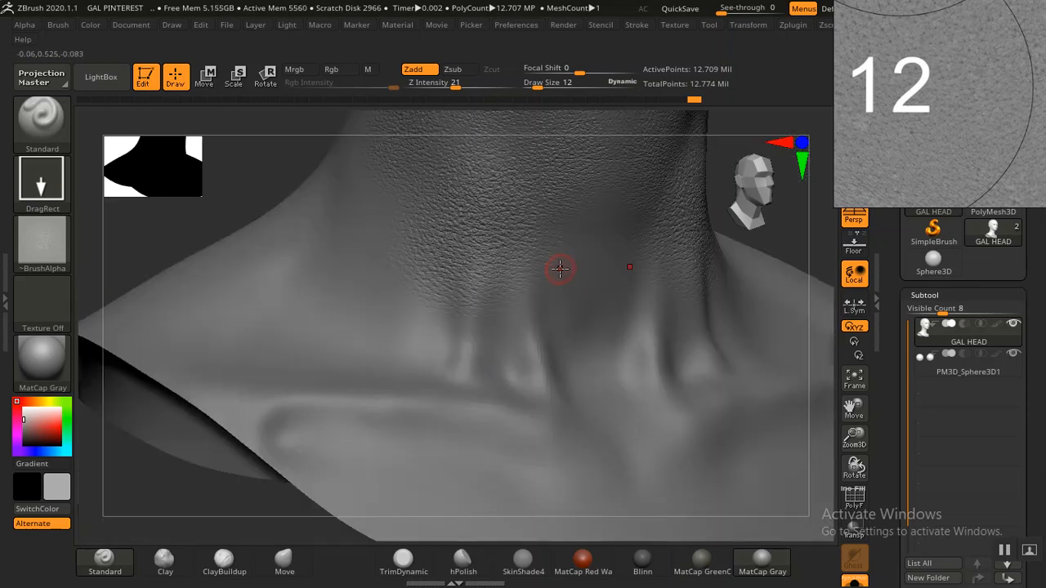
left_click_drag(633, 342, 668, 360)
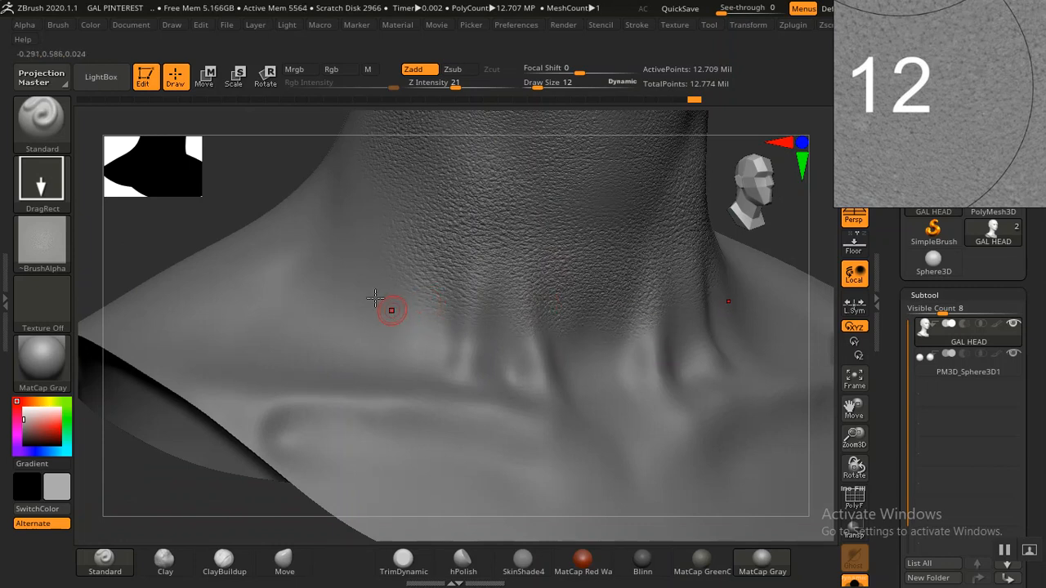
left_click_drag(330, 221, 327, 170)
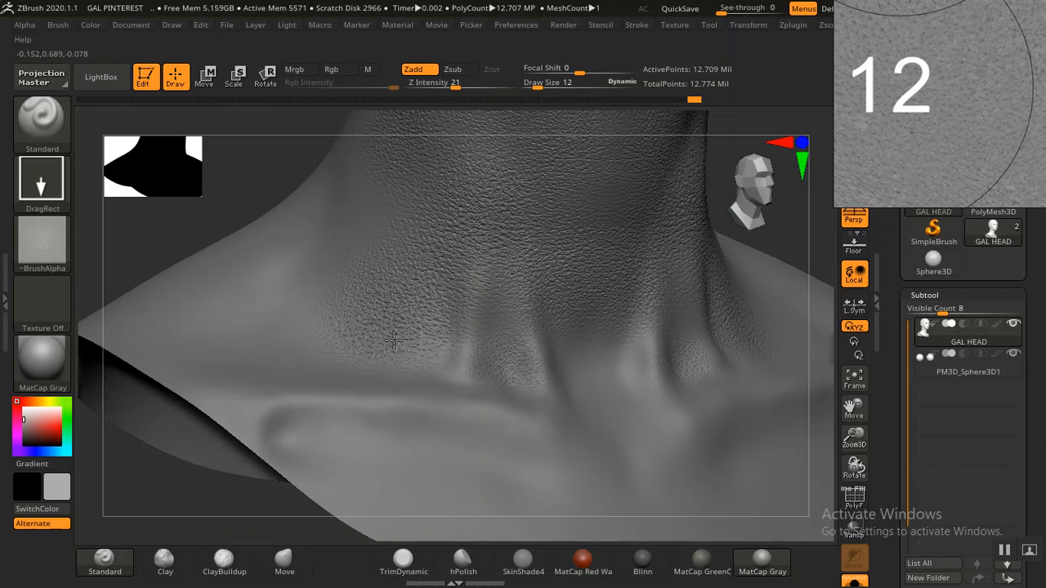
left_click_drag(376, 314, 380, 277)
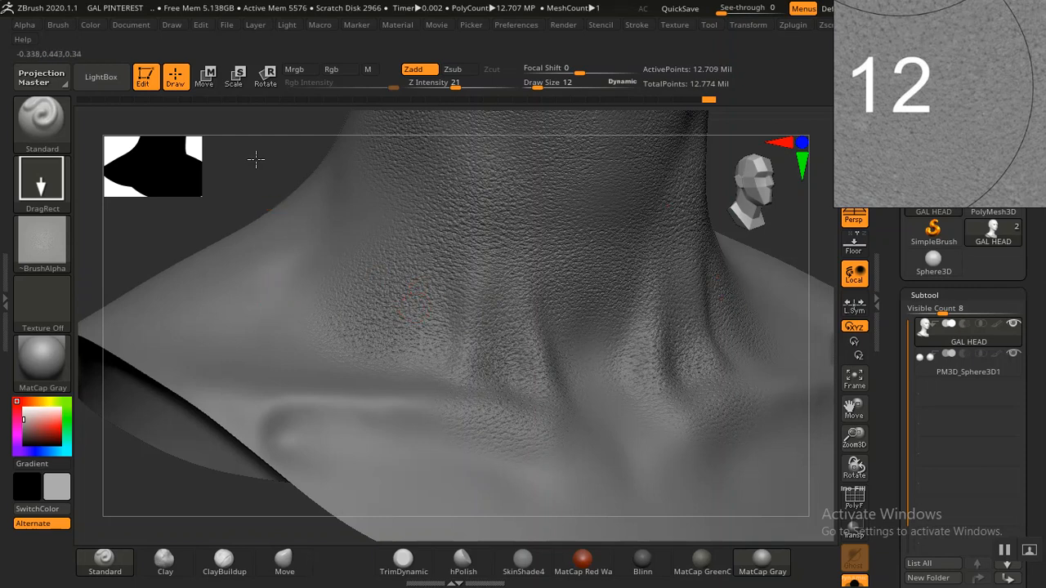
- Try stamping pores over the smooth center of the upper chest between the collarbones, and undo the stamp
mouse_move(256, 159)
left_mouse_down()
mouse_move(603, 173)
mouse_move(714, 278)
mouse_move(624, 180)
mouse_move(748, 317)
mouse_move(725, 346)
mouse_move(694, 462)
mouse_move(714, 359)
mouse_move(749, 471)
mouse_move(677, 416)
mouse_move(574, 286)
left_mouse_up()
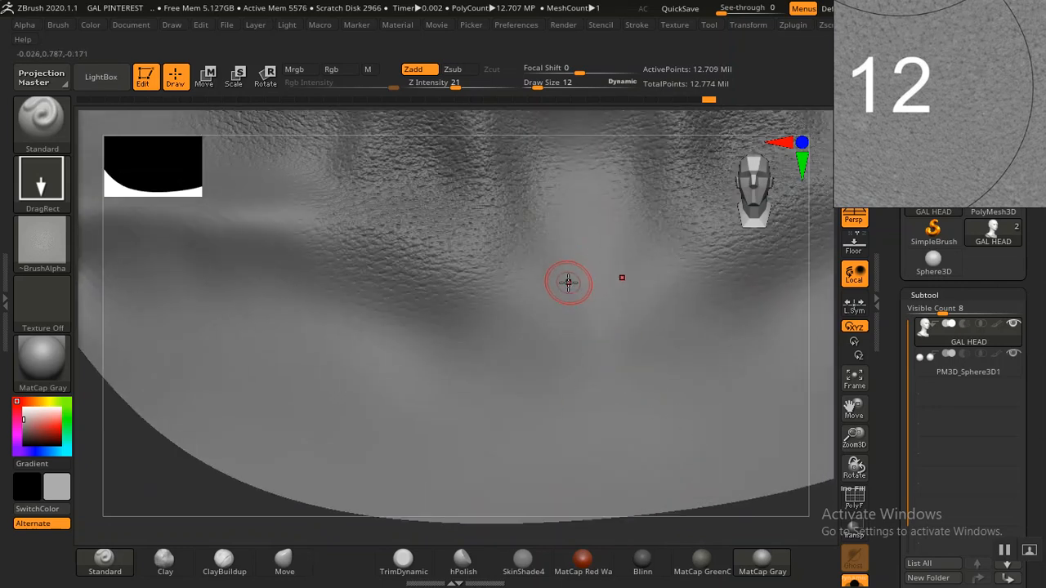
left_click_drag(430, 317, 406, 228)
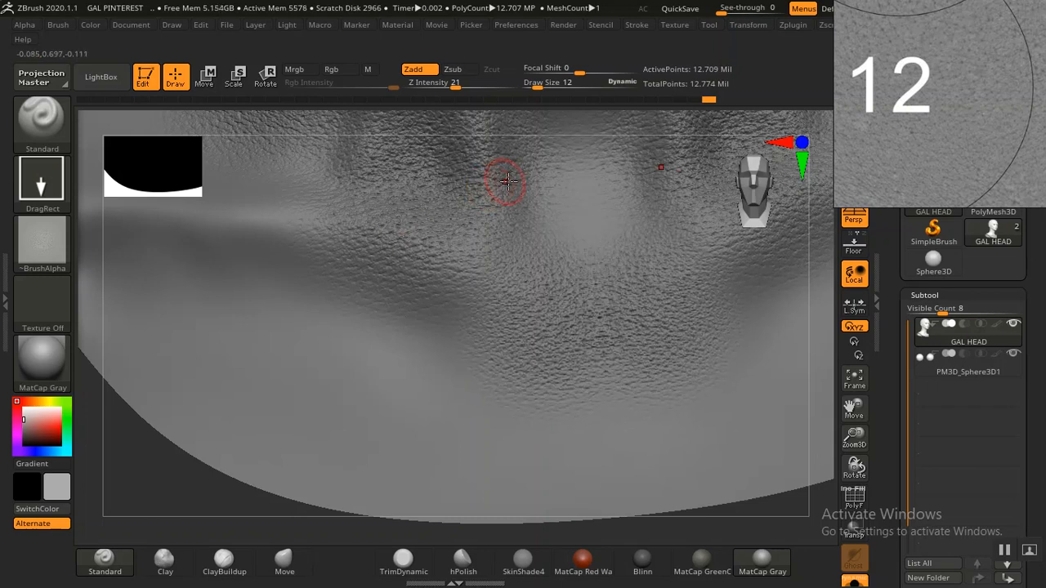
key("ctrl")
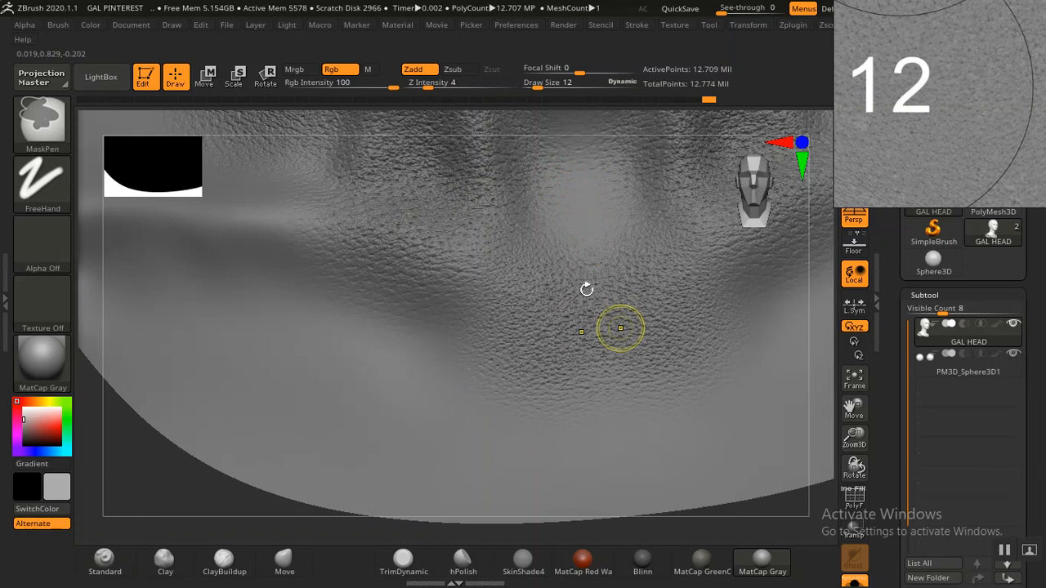
key("ctrl+z")
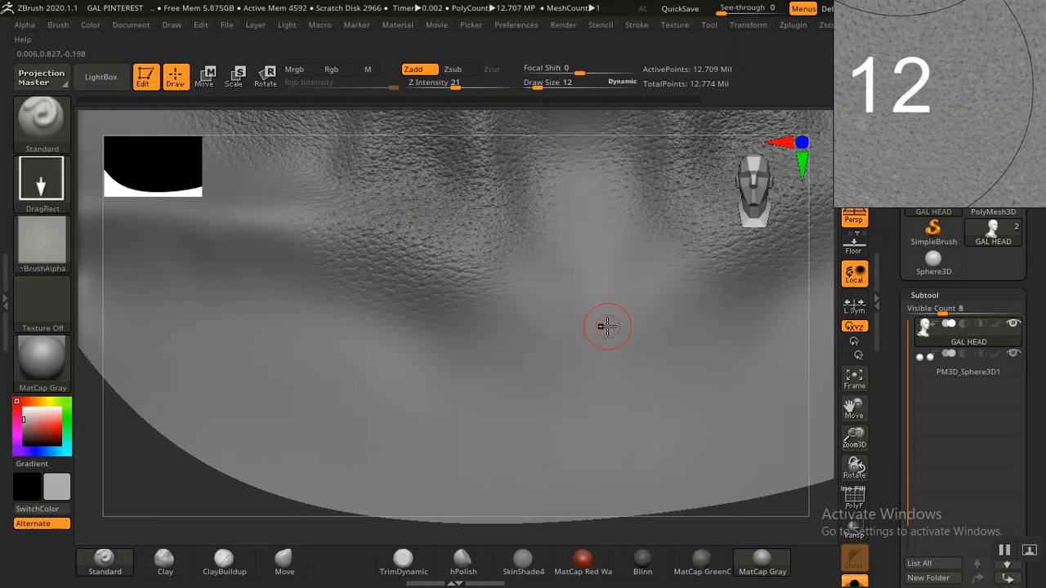
- Stamp pores over the smooth center of the upper chest, covering the area between and just below the collarbones
mouse_move(606, 311)
left_mouse_down()
mouse_move(651, 527)
mouse_move(679, 527)
mouse_move(701, 498)
mouse_move(701, 454)
left_mouse_up()
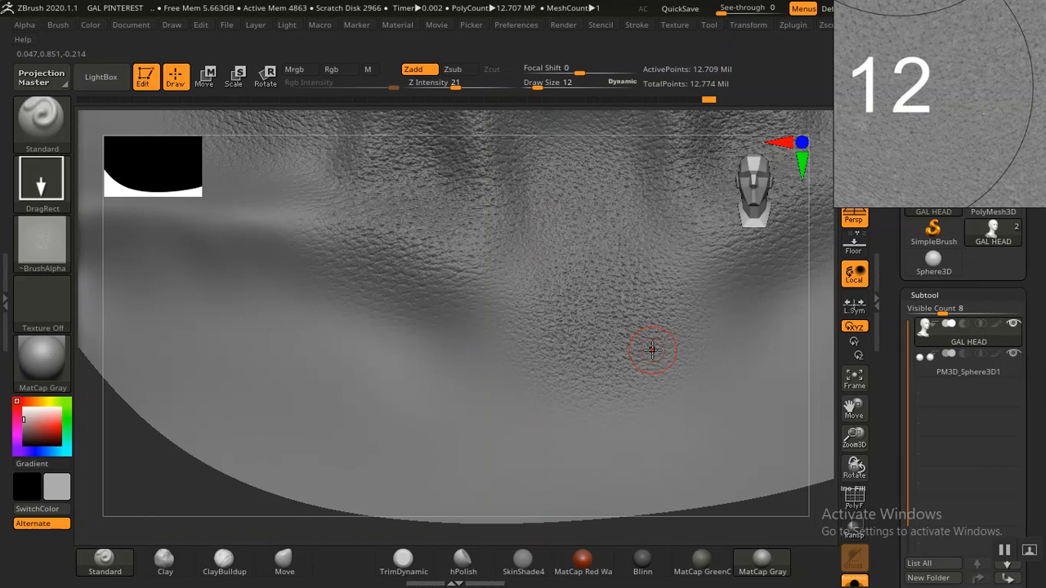
mouse_move(723, 504)
left_mouse_down()
mouse_move(694, 466)
mouse_move(706, 472)
left_mouse_up()
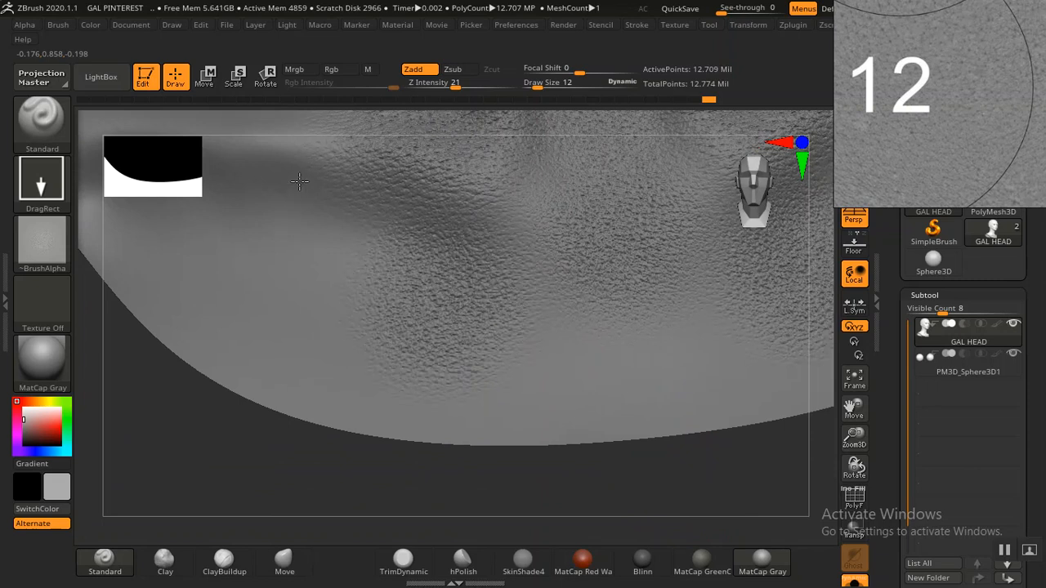
left_click_drag(498, 399, 535, 409)
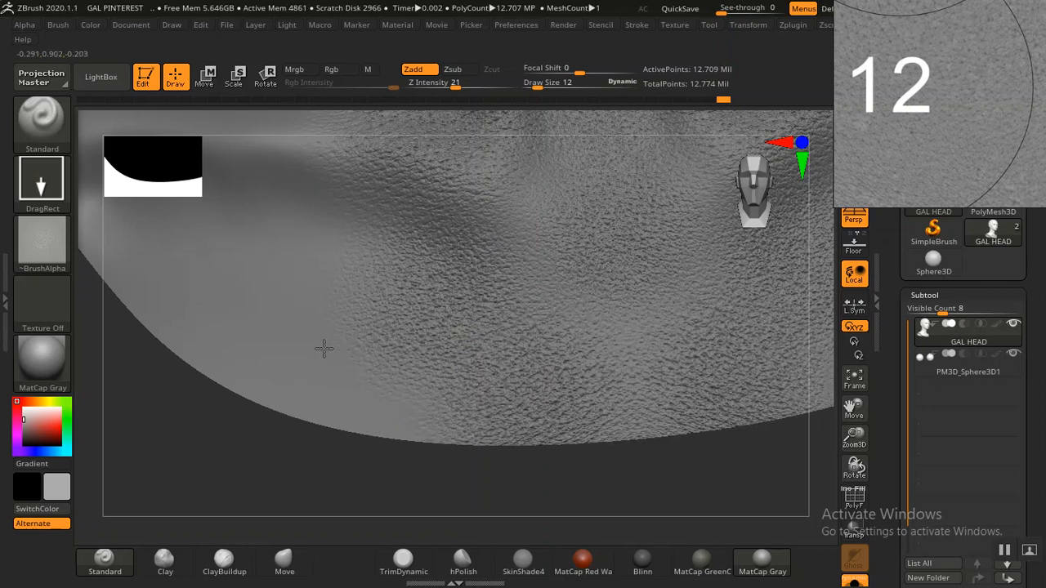
- Extend the pore texture across the outer chest below the collarbone down to the bust's lower edge
left_click_drag(299, 474, 437, 399)
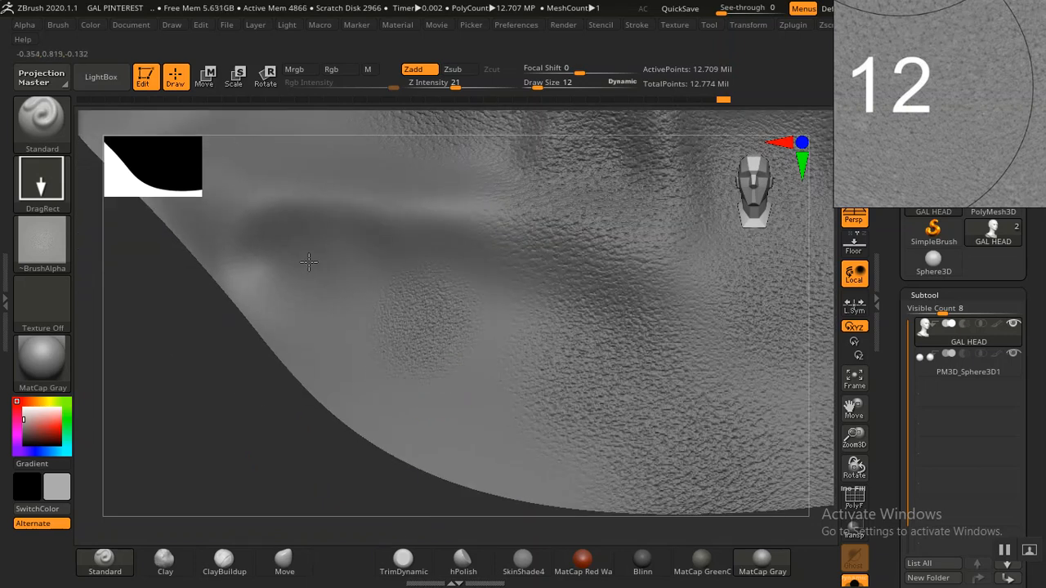
left_click(294, 192)
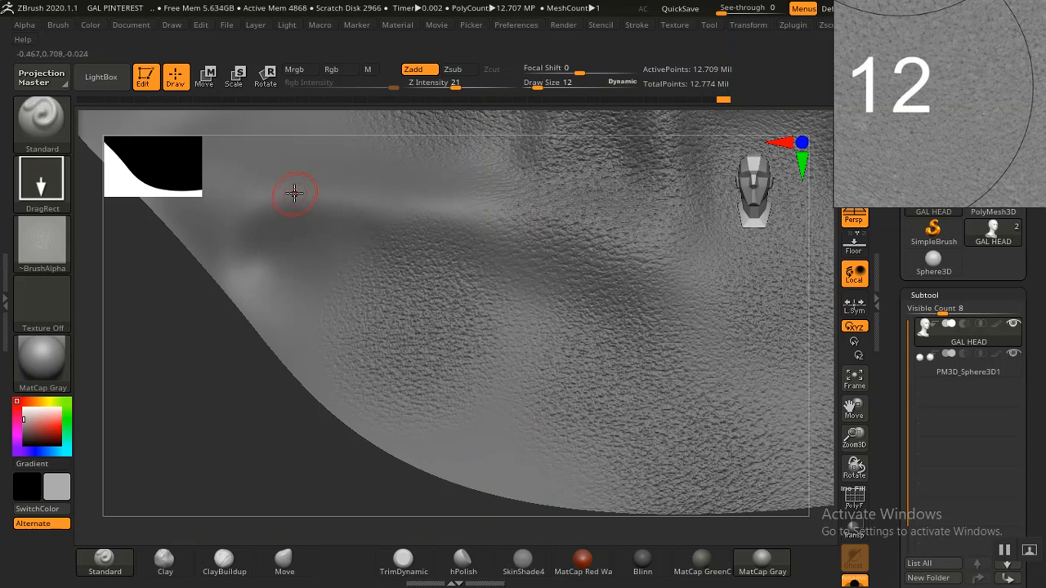
left_click_drag(474, 404, 488, 461)
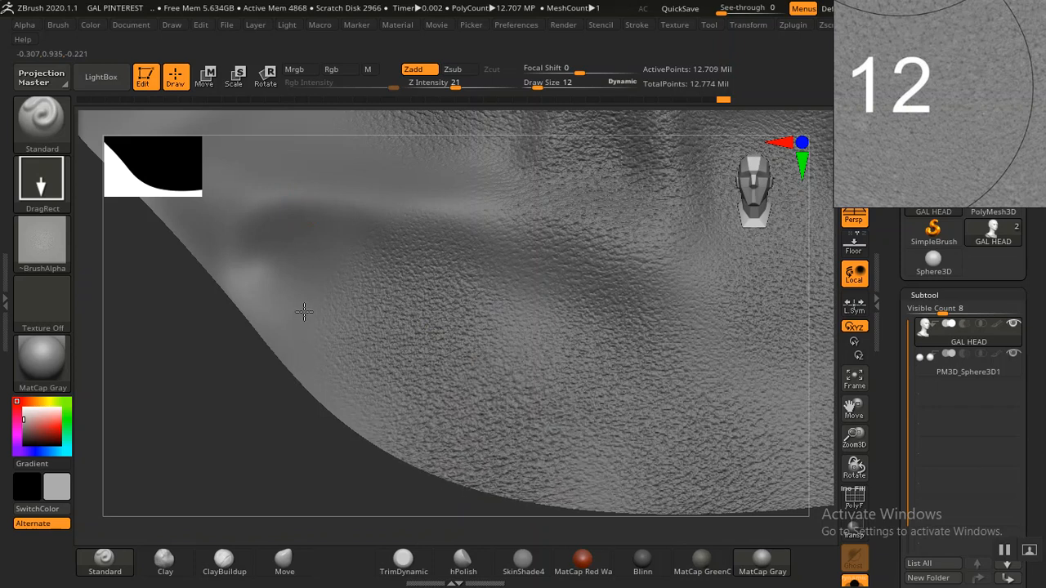
left_click(166, 520)
- Stamp pores along the outer collarbone and over the smooth hollow above it toward the shoulder
left_click_drag(209, 485, 416, 304)
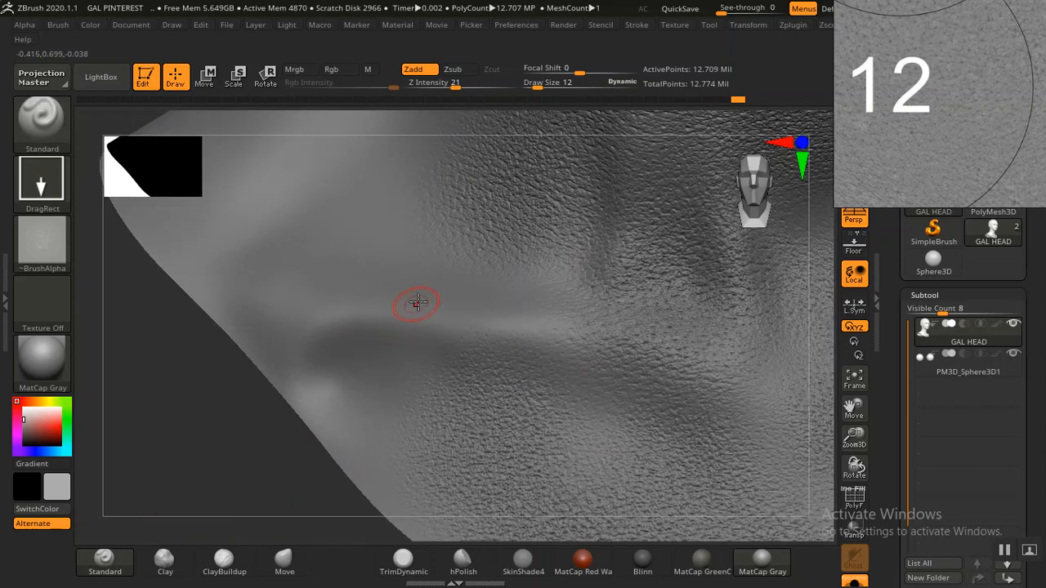
mouse_move(193, 458)
left_mouse_down()
mouse_move(199, 500)
mouse_move(204, 489)
left_mouse_up()
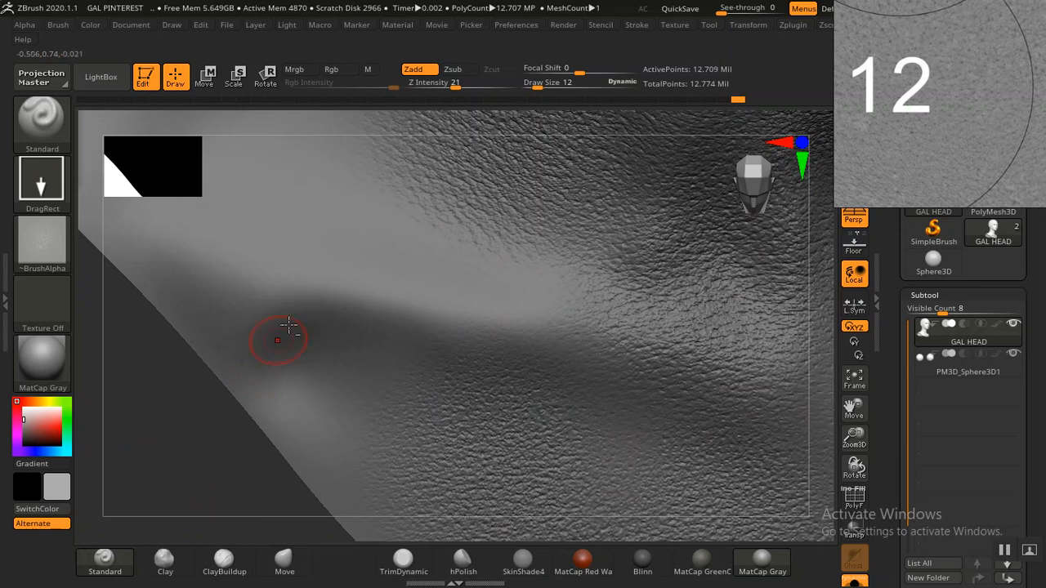
left_click_drag(263, 207, 237, 97)
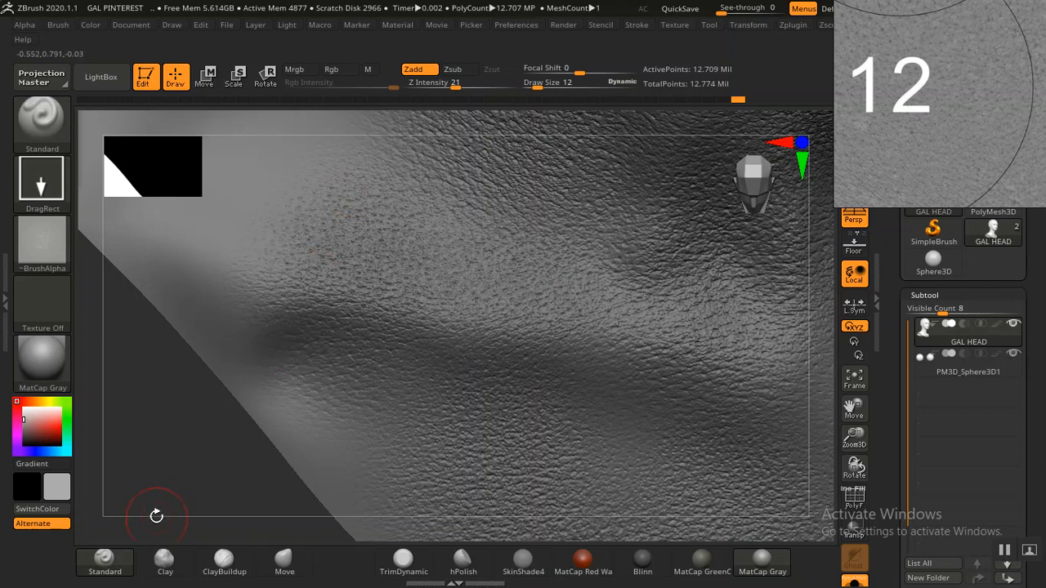
- Examine the pore coverage on the shoulders, neck and face from several angles and distances
mouse_move(156, 516)
left_mouse_down()
mouse_move(124, 354)
mouse_move(263, 242)
left_mouse_up()
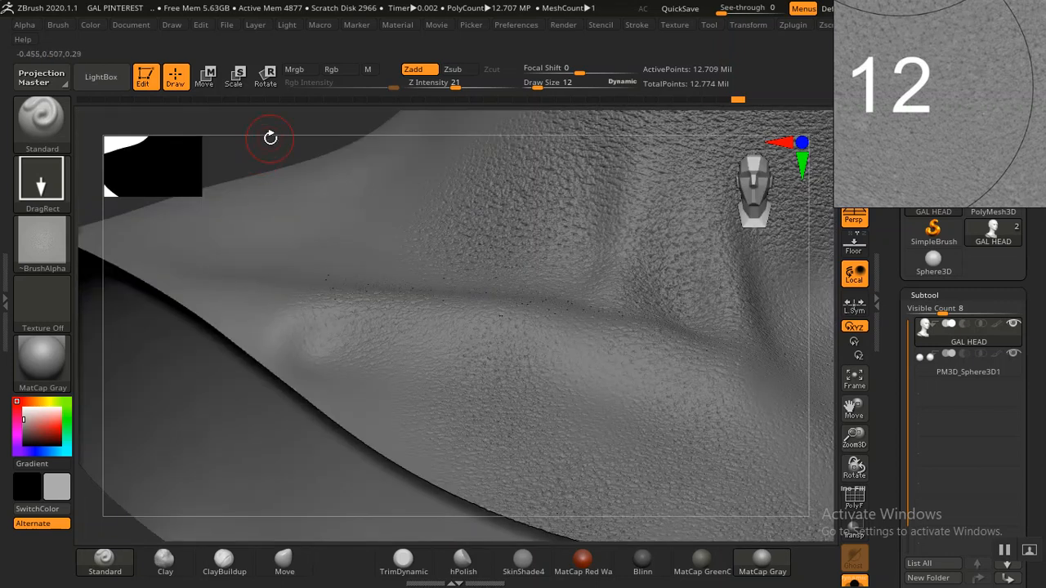
left_click_drag(271, 138, 311, 341)
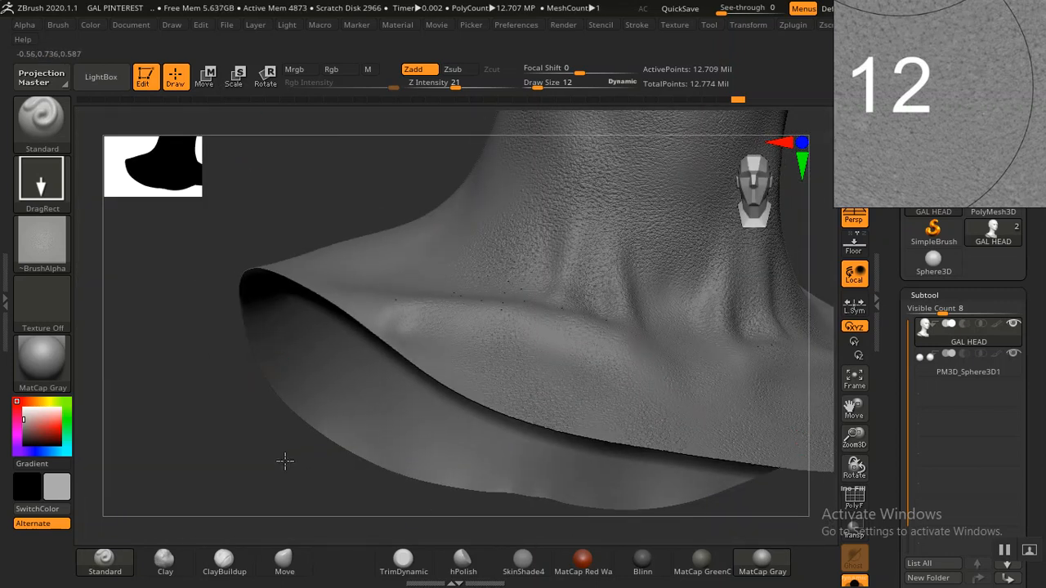
left_click_drag(285, 461, 373, 313)
left_click_drag(386, 354, 414, 362)
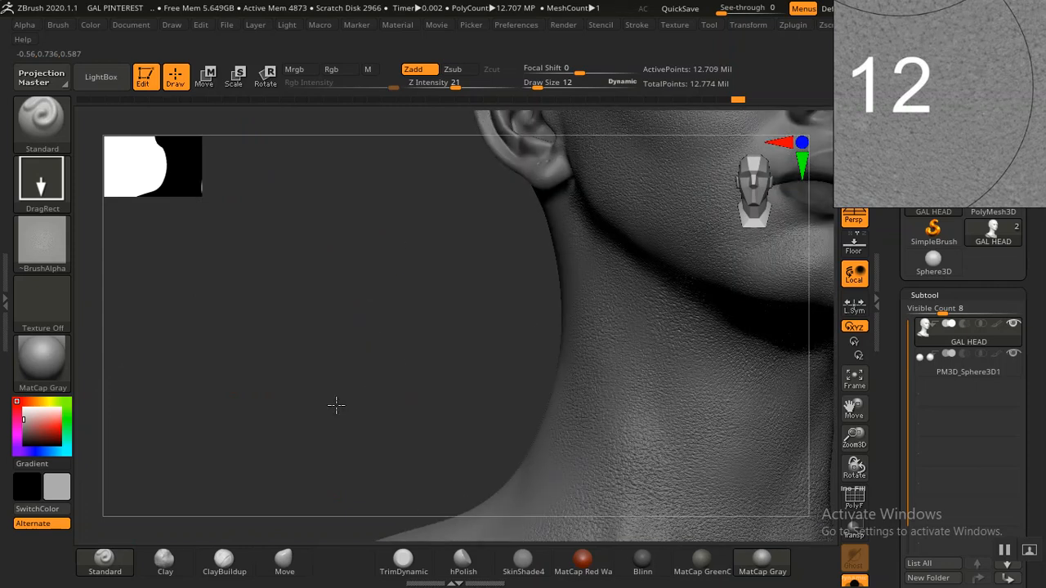
left_click_drag(336, 404, 516, 299)
left_click_drag(409, 340, 441, 431)
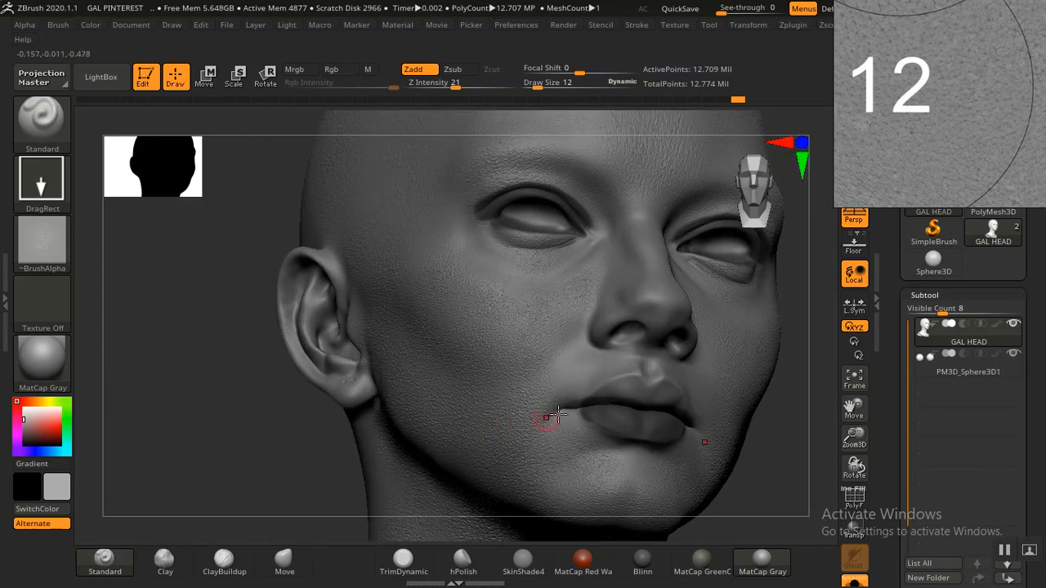
mouse_move(293, 507)
left_mouse_down()
mouse_move(285, 474)
mouse_move(565, 482)
left_mouse_up()
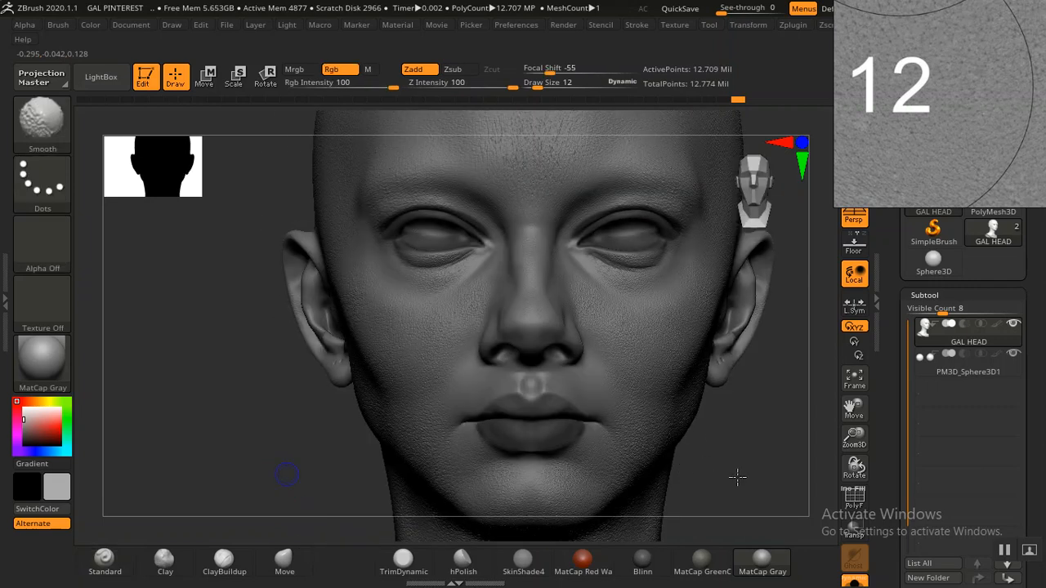
left_click_drag(739, 448, 725, 420, "alt")
mouse_move(680, 368)
left_mouse_down("alt")
mouse_move(652, 372)
mouse_move(706, 461)
mouse_move(687, 399)
left_mouse_up("alt")
left_click_drag(697, 444, 662, 393)
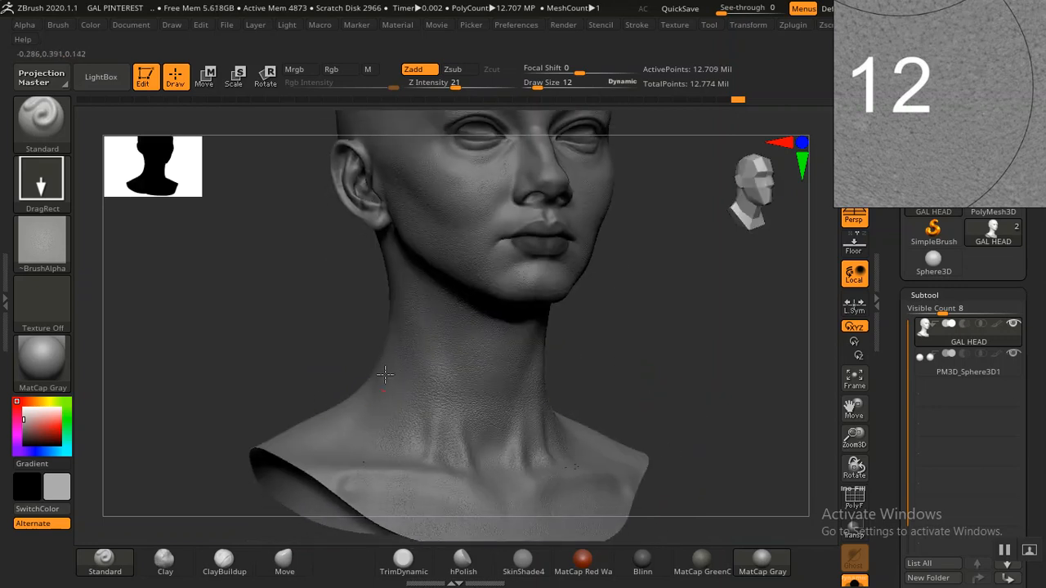
left_click_drag(674, 336, 680, 352)
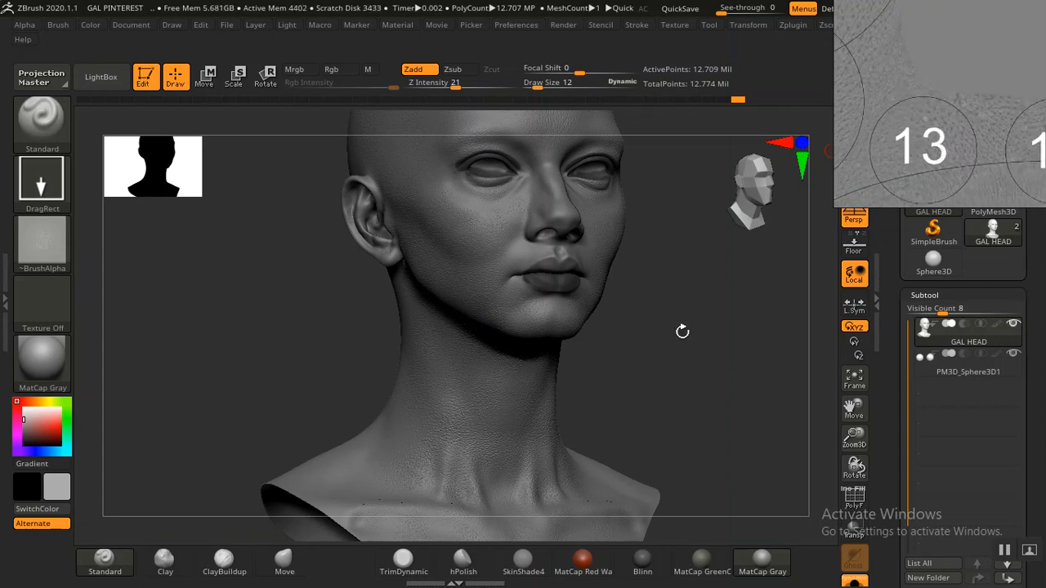
mouse_move(648, 336)
left_mouse_down("shift")
mouse_move(649, 360)
mouse_move(645, 343)
mouse_move(678, 307)
left_mouse_up("shift")
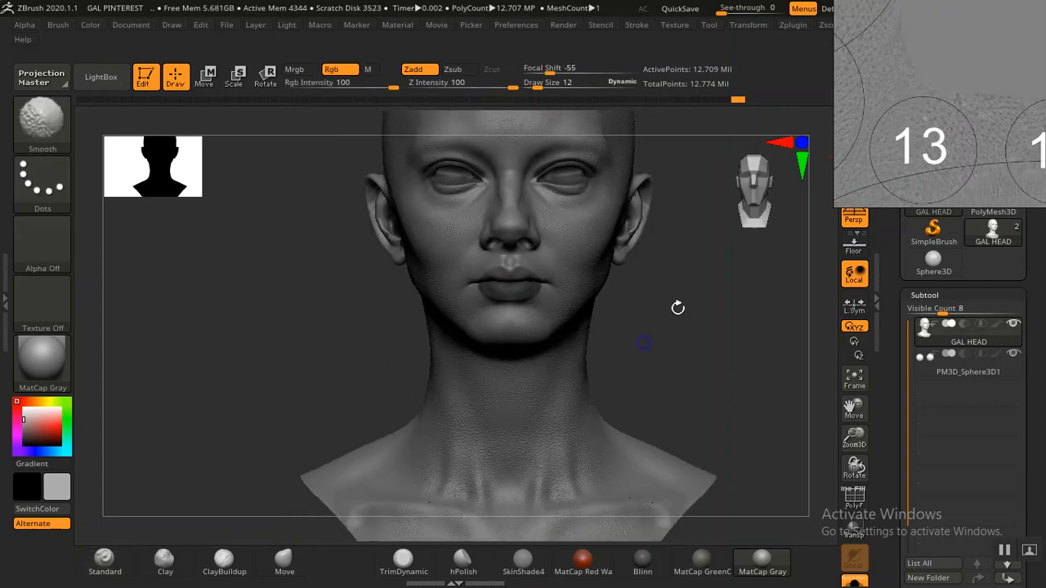
left_click_drag(692, 254, 686, 349, "alt")
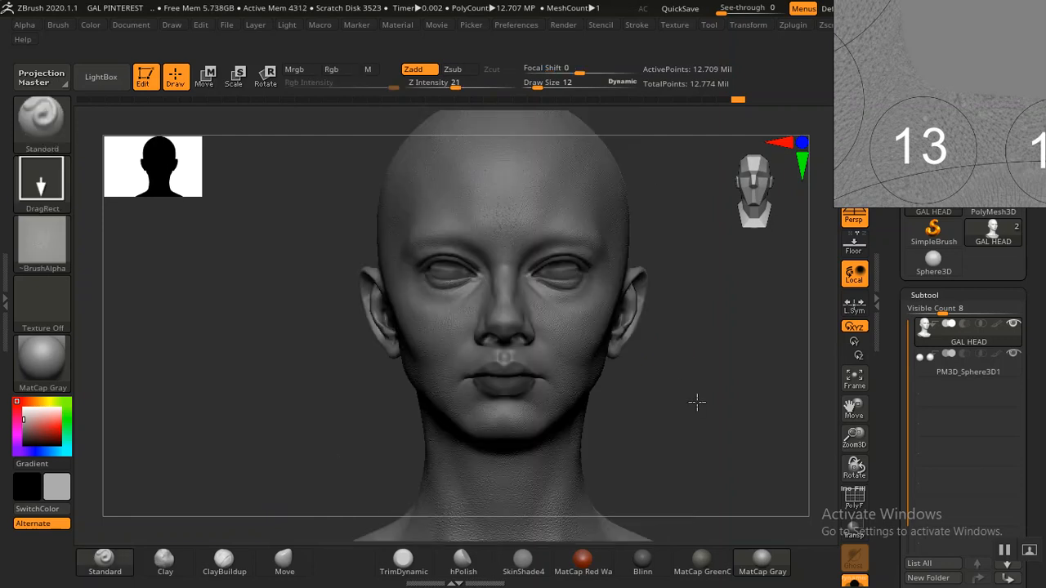
left_click_drag(698, 402, 722, 463, "alt")
left_click_drag(357, 273, 257, 511, "alt")
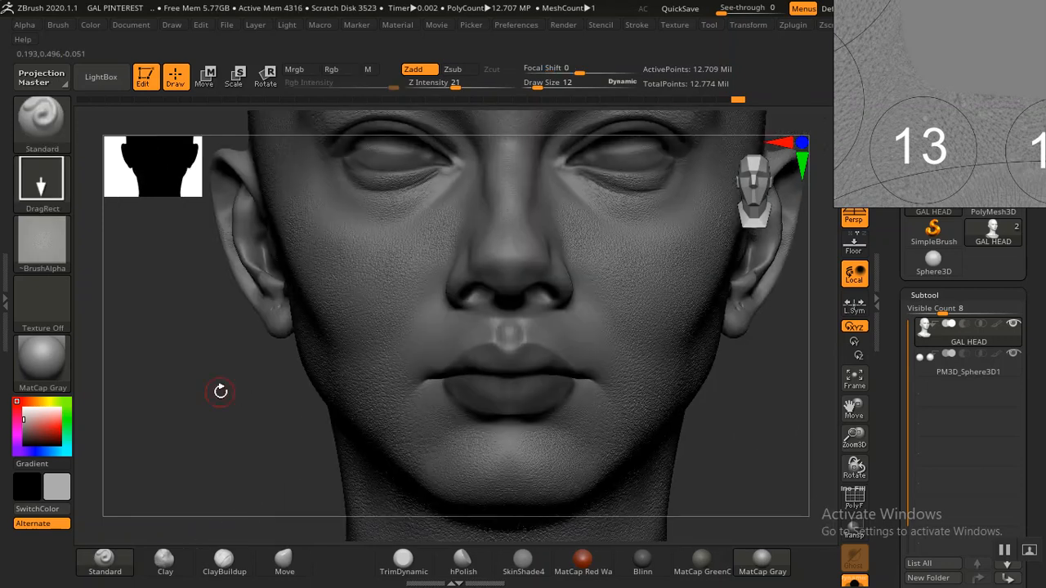
- Stamp pores over the smooth skin beside the nostrils and around the corners of the mouth
left_click_drag(220, 391, 445, 300)
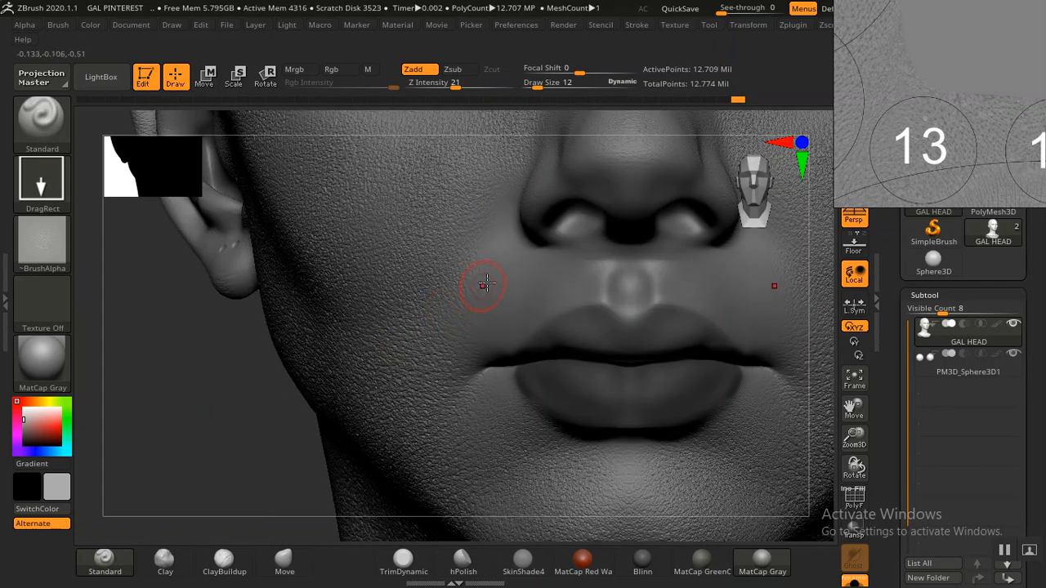
left_click_drag(231, 461, 433, 378)
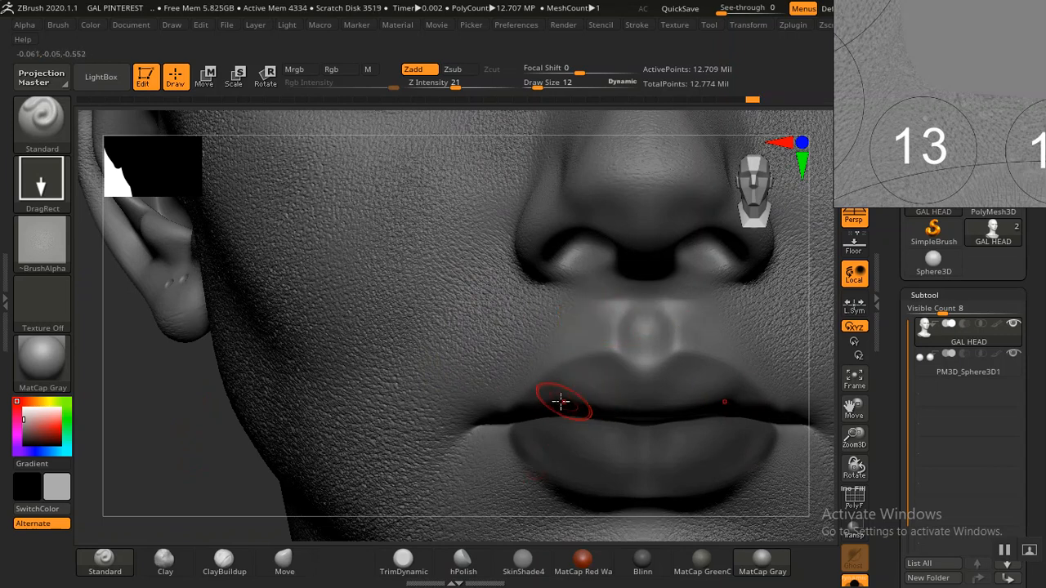
- Mask the upper lip up to its border with the MaskPen brush to protect it from pore stamps
key("ctrl")
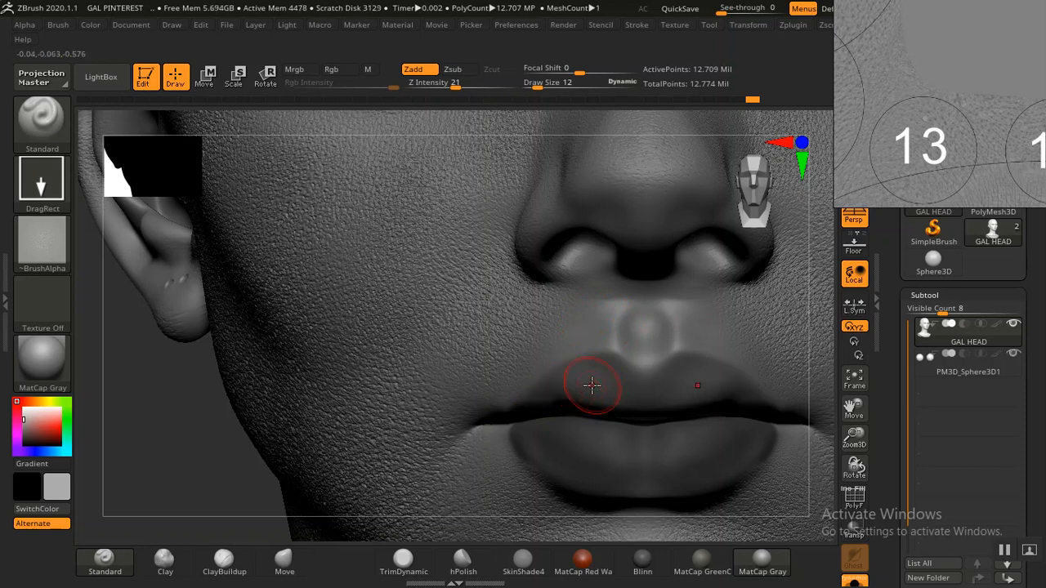
key("ctrl")
mouse_move(600, 386)
left_mouse_down("ctrl")
mouse_move(626, 388)
mouse_move(609, 374)
mouse_move(551, 406)
left_mouse_up("ctrl")
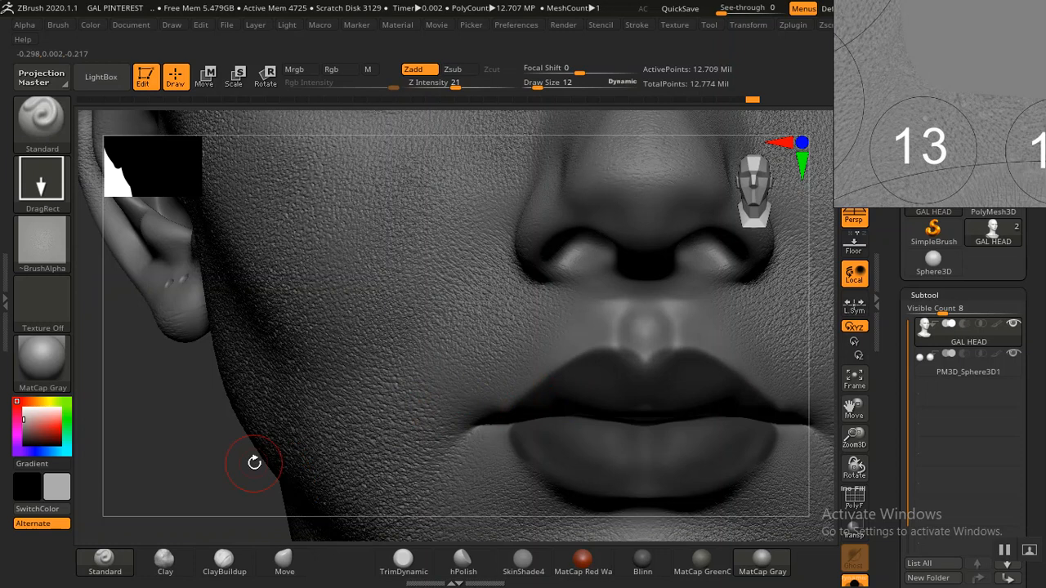
left_click_drag(184, 459, 190, 485)
mouse_move(251, 566)
right_mouse_down()
mouse_move(513, 391)
mouse_move(568, 370)
right_mouse_up()
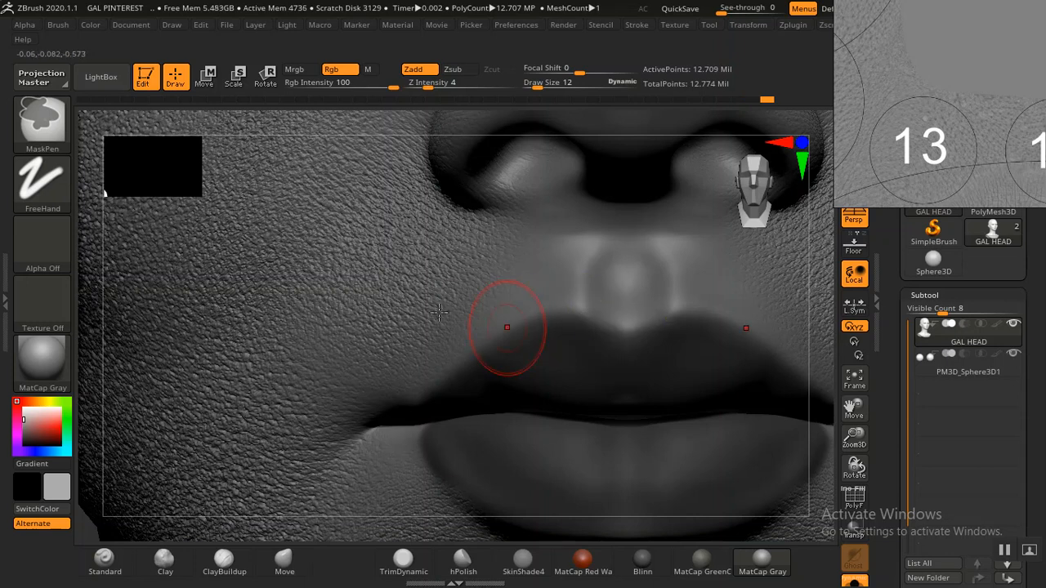
- Stamp pores with the Standard brush between the nose and upper lip, and over the nose tip and nostril wings
left_click(104, 561)
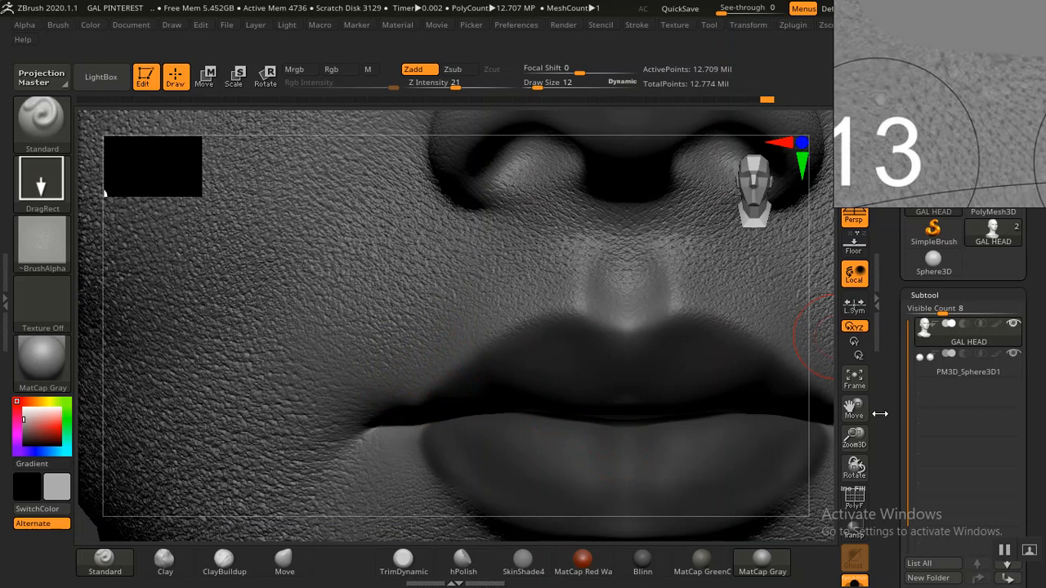
left_click_drag(855, 409, 821, 515)
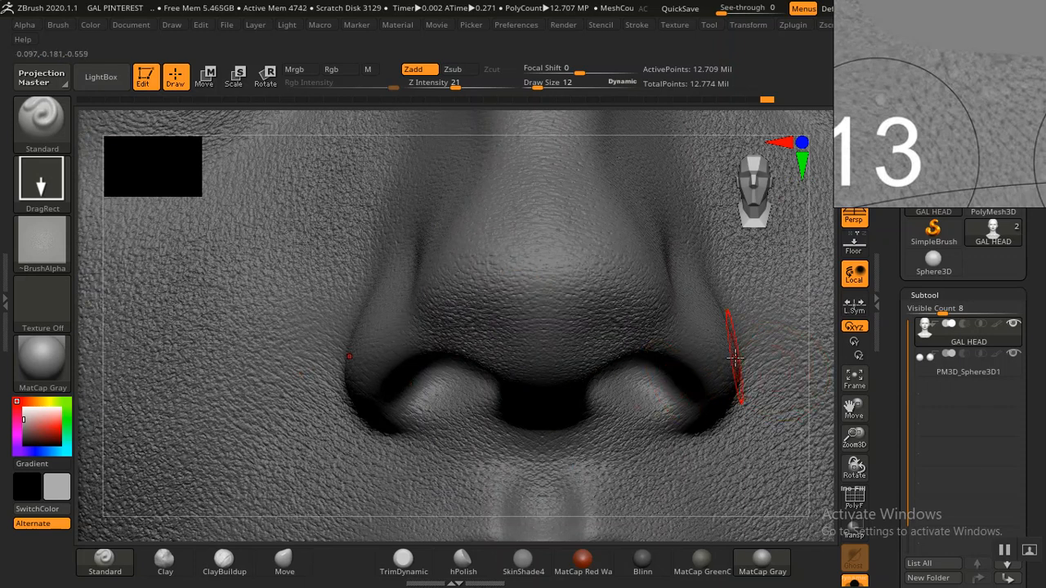
left_click_drag(855, 437, 780, 467)
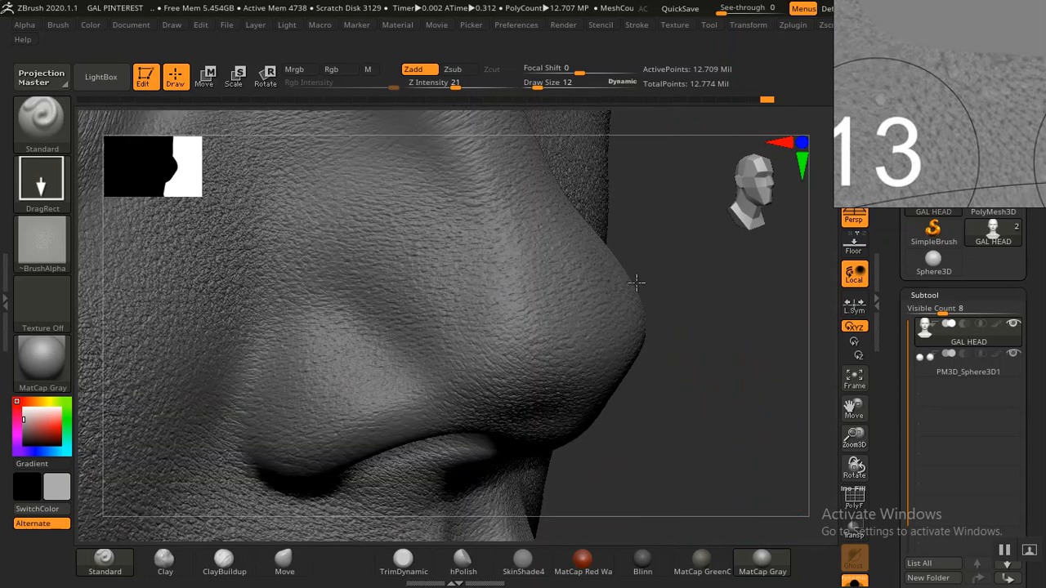
- Stamp pores over the sides and bridge of the nose up to the area between the eyes
mouse_move(636, 283)
left_mouse_down("alt")
mouse_move(635, 378)
mouse_move(689, 378)
left_mouse_up("alt")
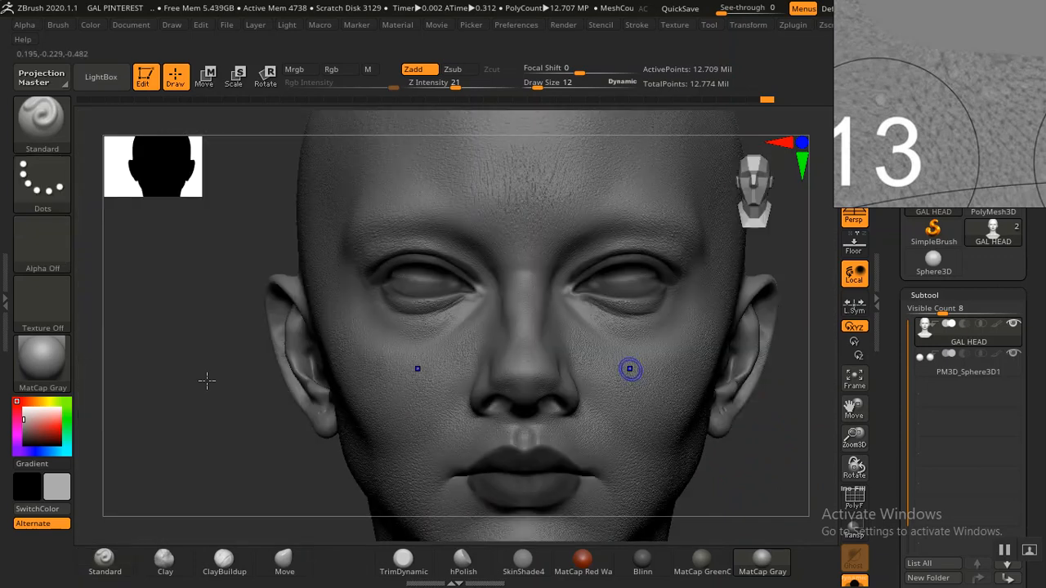
left_click_drag(156, 348, 274, 442, "alt")
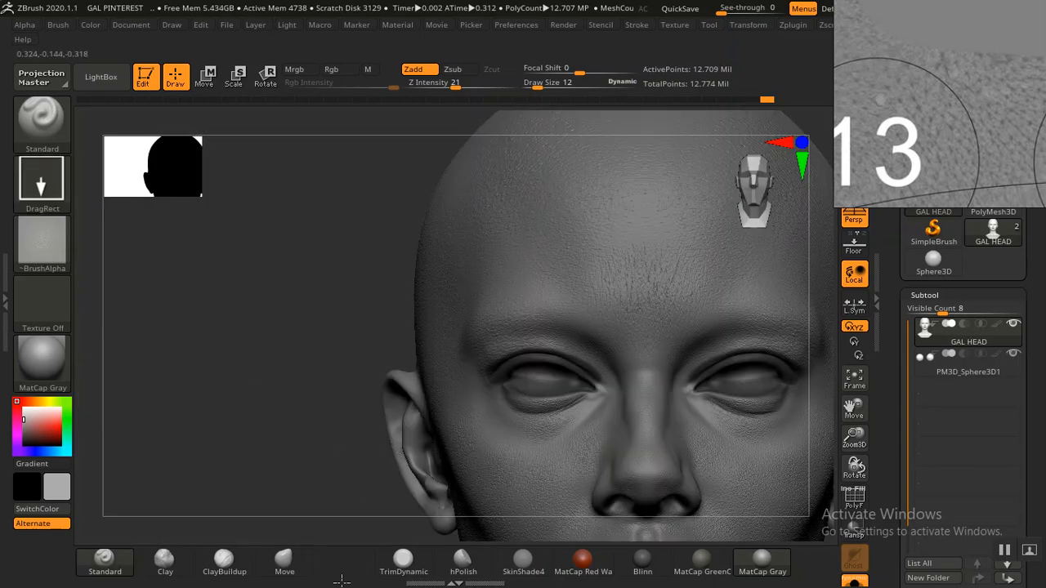
left_click_drag(342, 581, 638, 289, "alt")
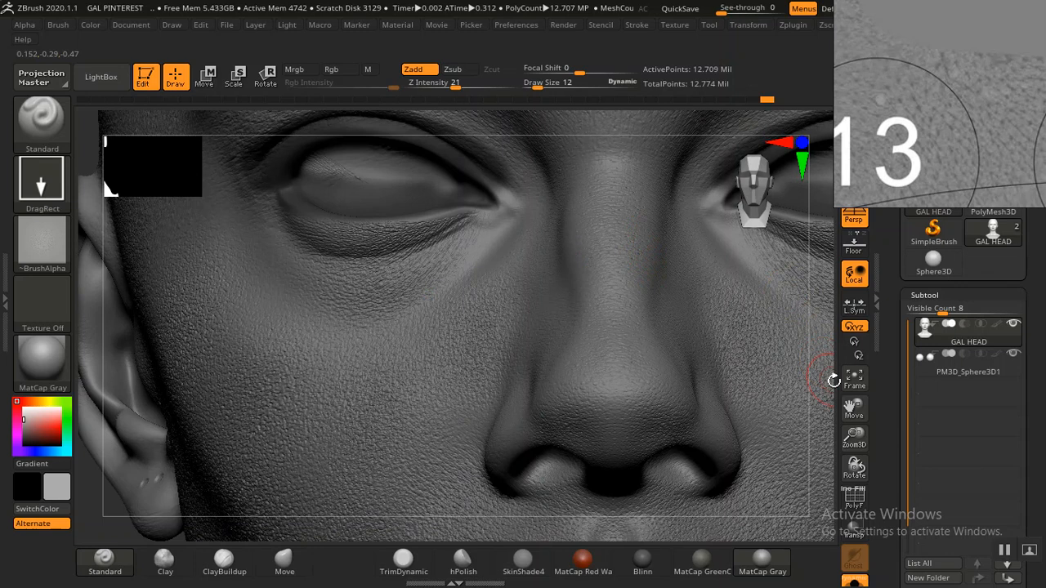
left_click_drag(853, 408, 653, 501)
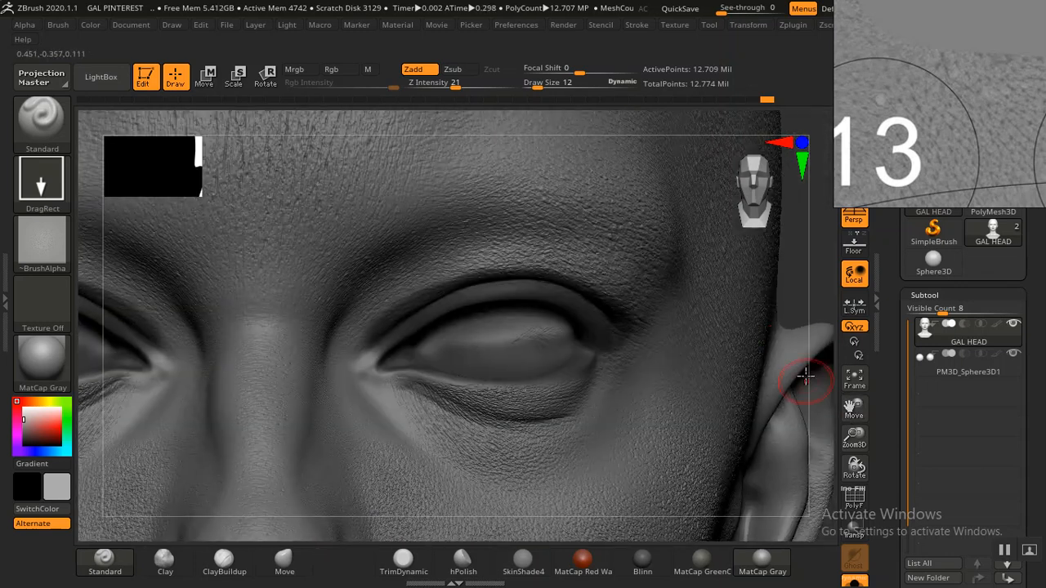
left_click_drag(799, 285, 442, 332)
mouse_move(523, 327)
left_mouse_down("alt")
mouse_move(731, 302)
mouse_move(789, 455)
mouse_move(759, 387)
left_mouse_up("alt")
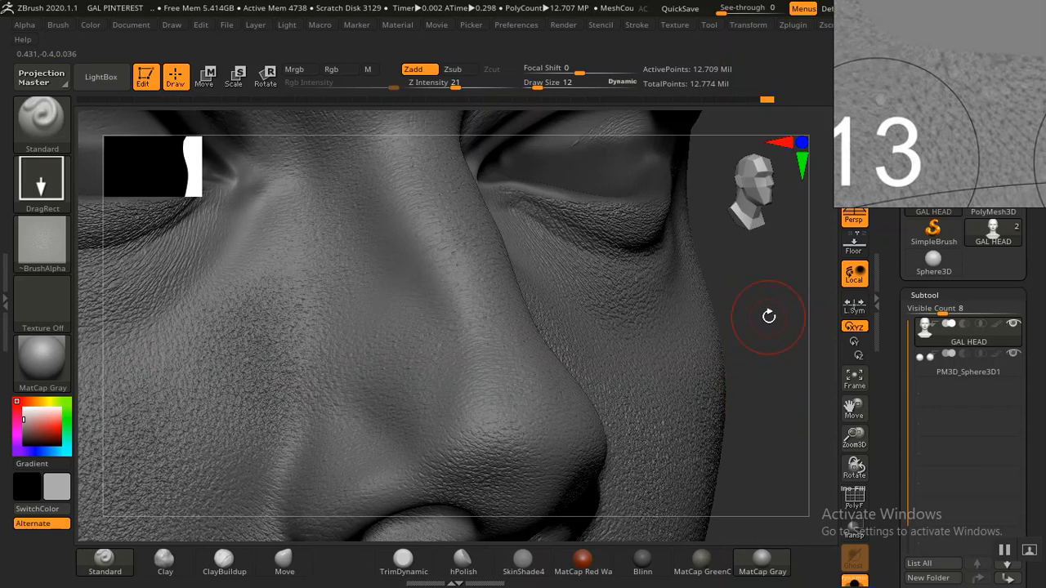
left_click_drag(769, 316, 479, 346)
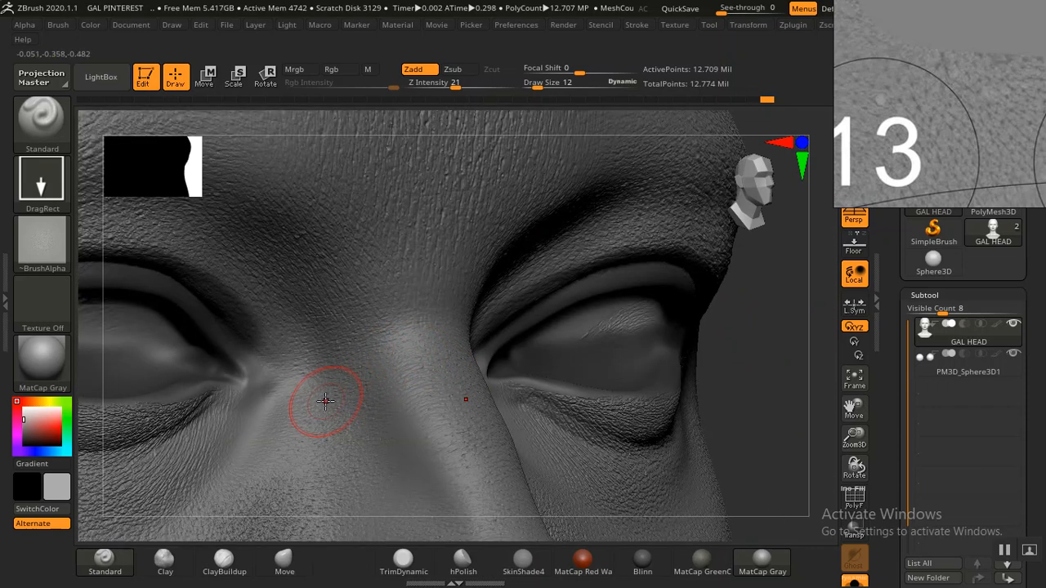
mouse_move(725, 377)
left_mouse_down()
mouse_move(362, 368)
mouse_move(243, 378)
mouse_move(257, 492)
left_mouse_up()
mouse_move(286, 363)
left_mouse_down()
mouse_move(171, 456)
mouse_move(187, 425)
left_mouse_up()
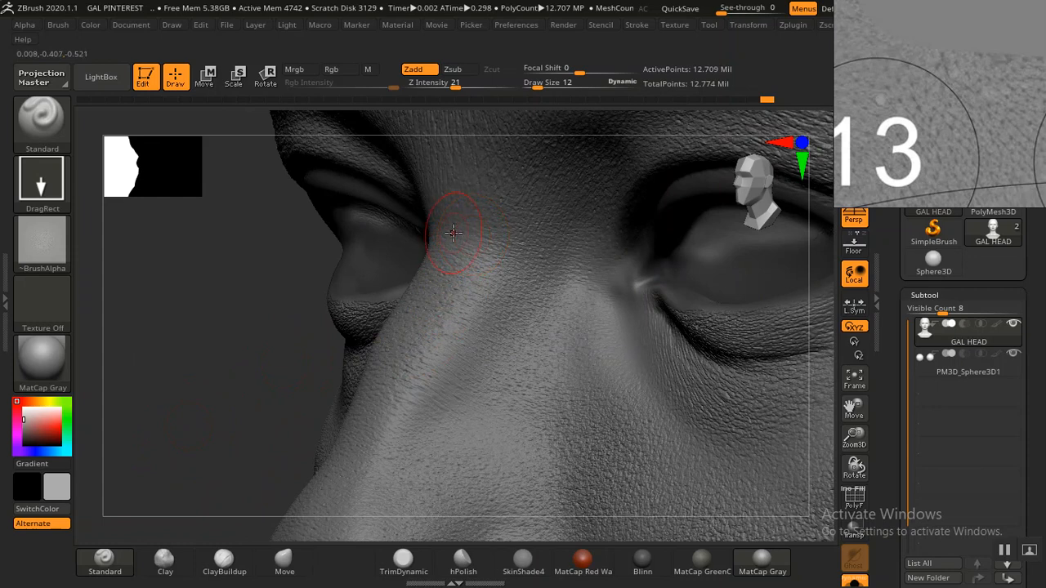
left_click_drag(561, 279, 621, 284)
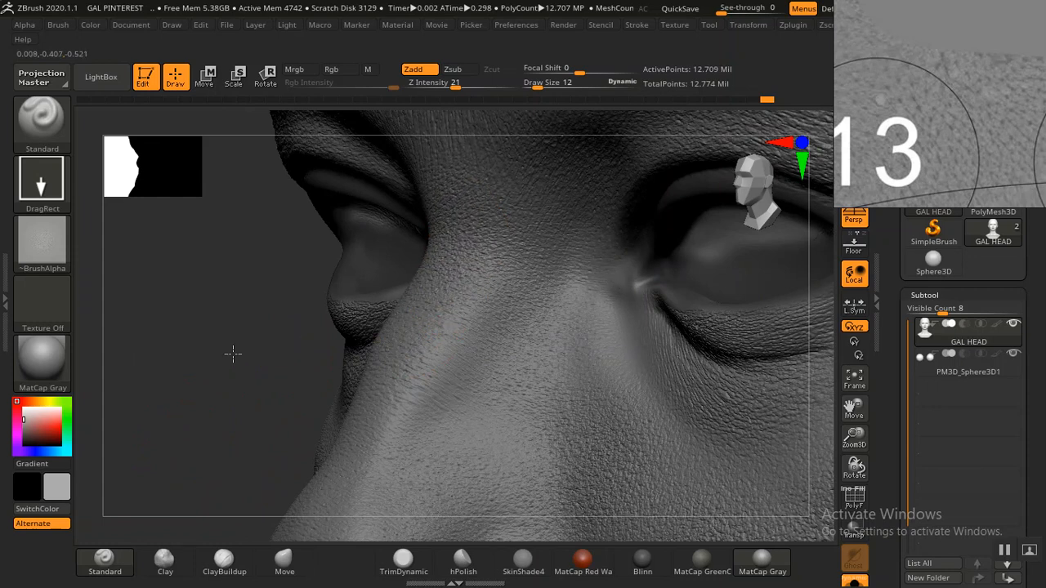
- Stamp pores with the Standard brush over the smooth side of the neck and onto the top of the shoulder
left_click_drag(229, 352, 299, 362)
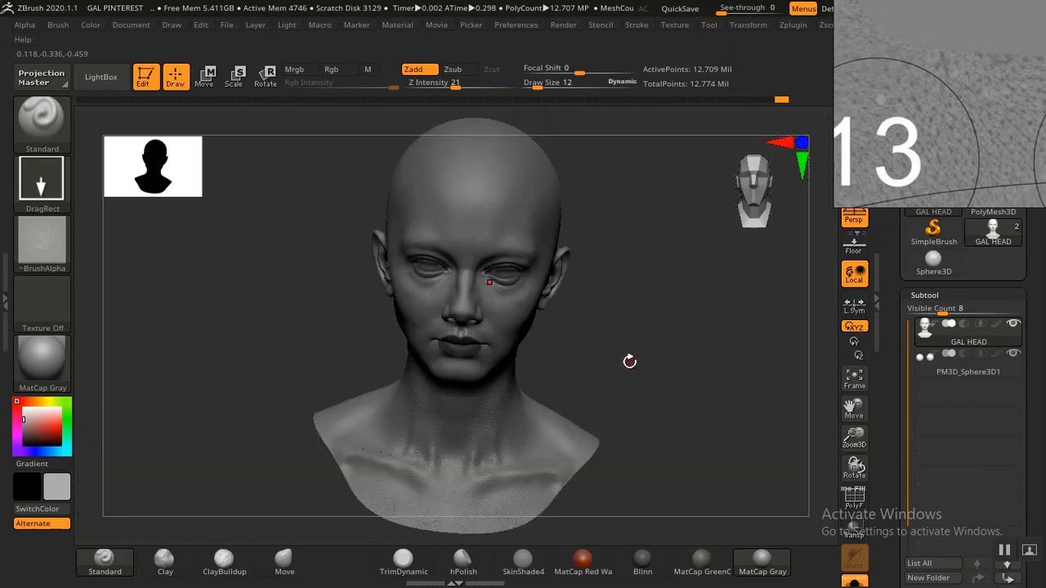
mouse_move(630, 362)
left_mouse_down()
mouse_move(642, 338)
mouse_move(628, 384)
left_mouse_up()
scroll(647, 287, "up", 10)
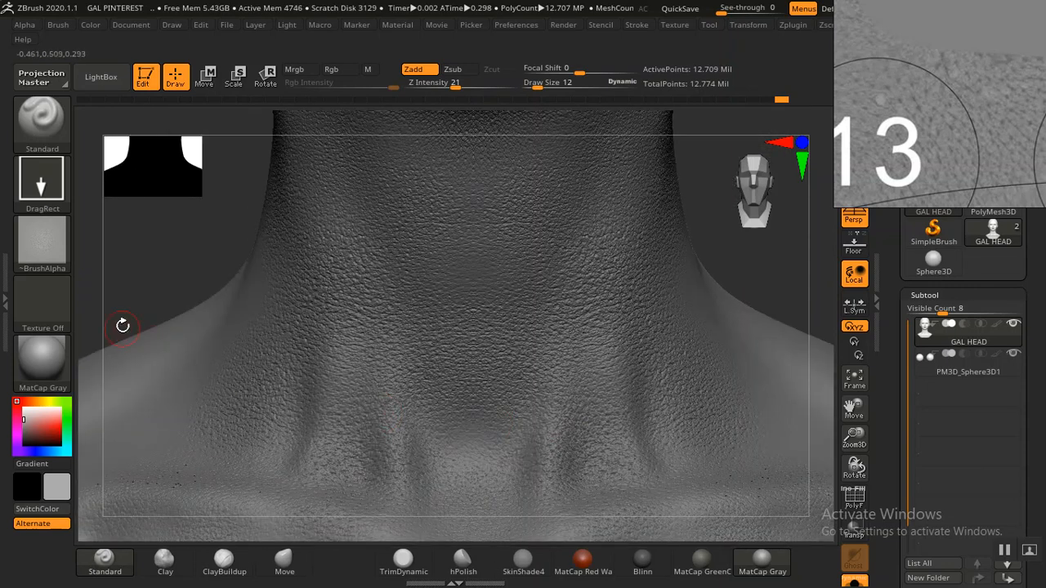
left_click_drag(122, 326, 392, 235)
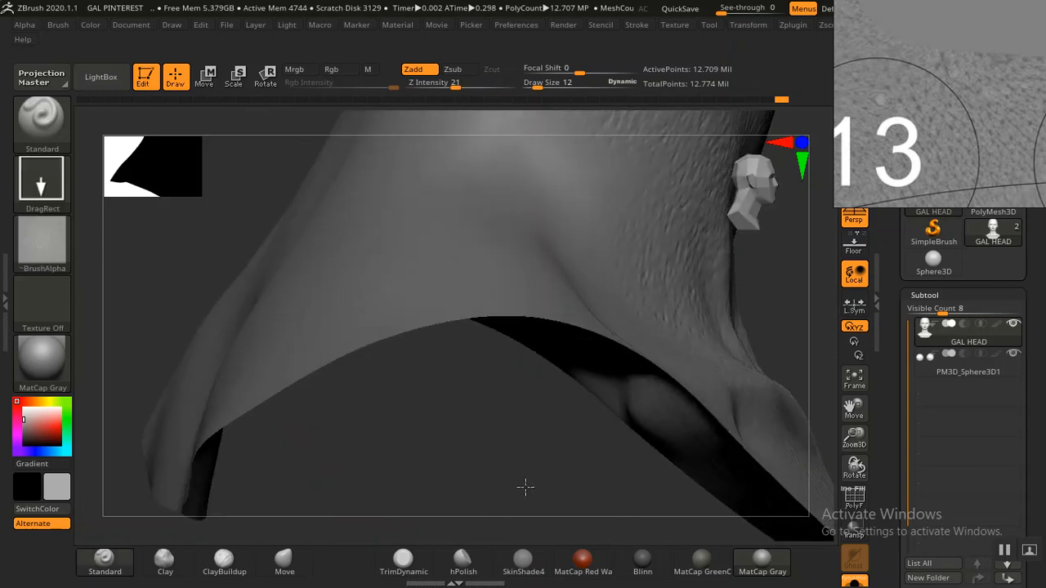
left_click_drag(525, 488, 532, 378)
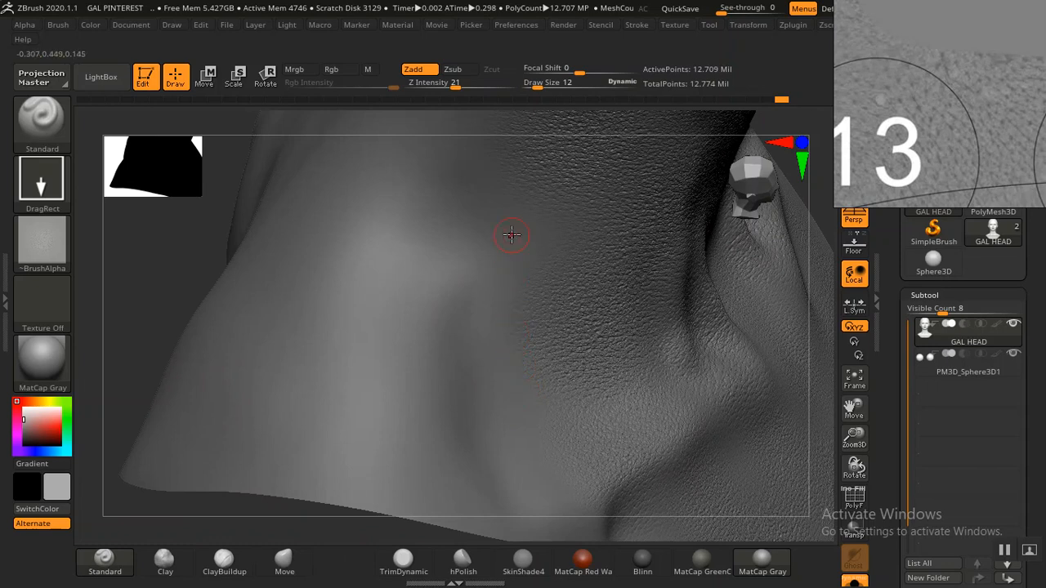
left_click_drag(566, 290, 623, 371)
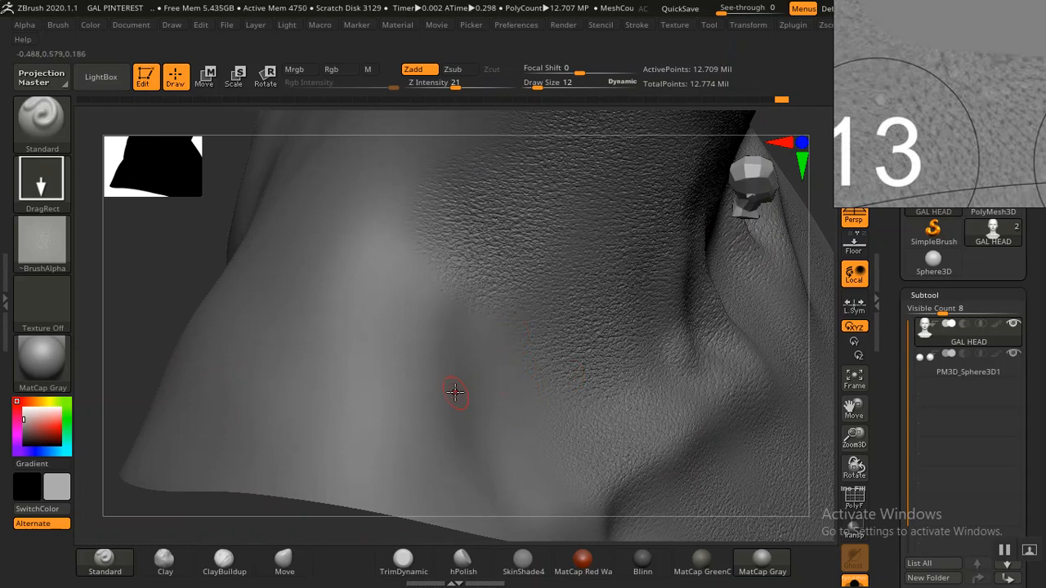
left_click_drag(450, 391, 645, 467)
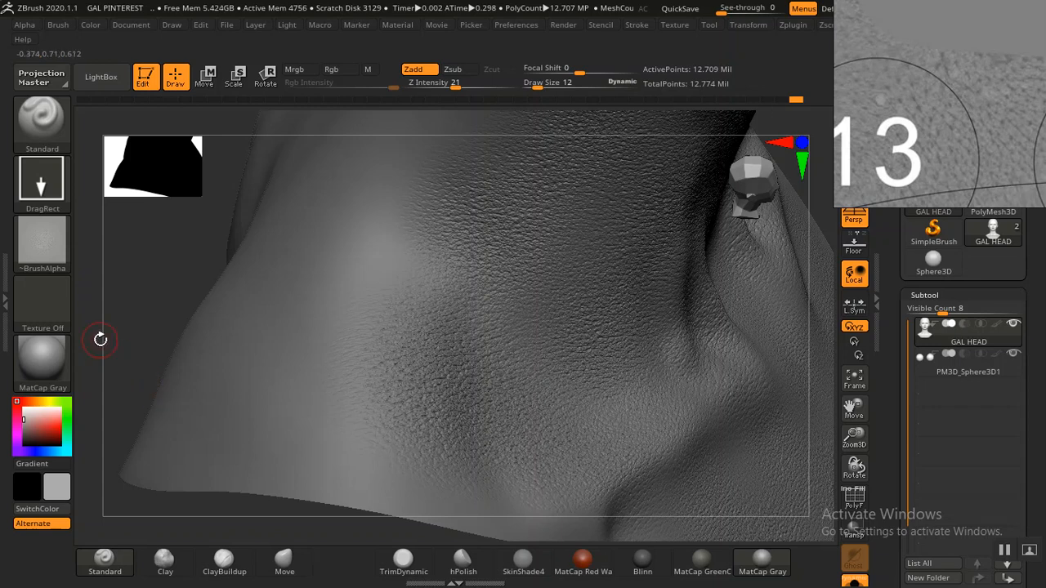
- Fill in the pore stamps on the same shoulder down toward the bust's lower cut edge
mouse_move(101, 340)
left_mouse_down()
mouse_move(228, 196)
mouse_move(221, 334)
mouse_move(207, 360)
left_mouse_up()
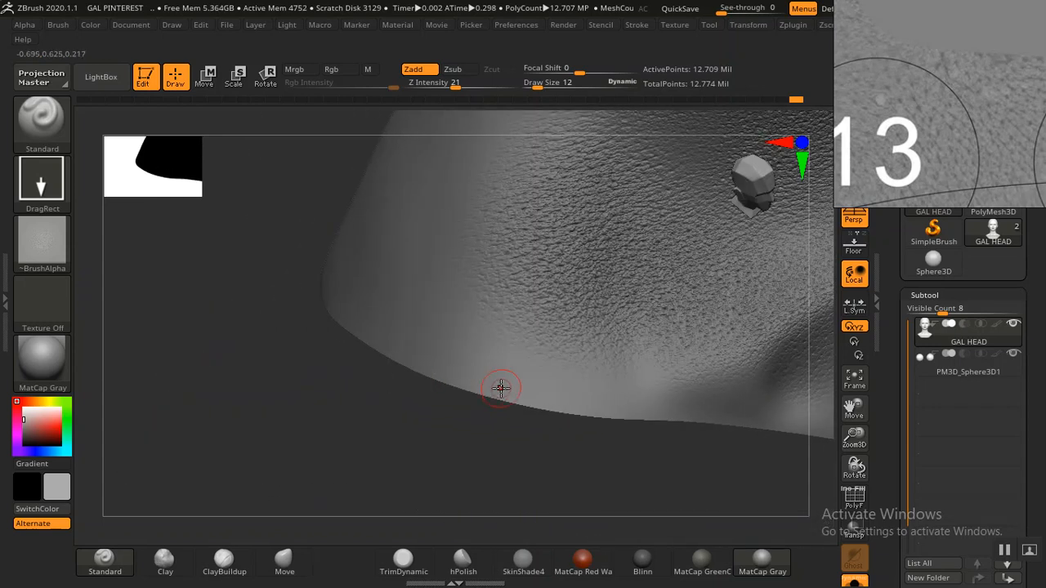
left_click_drag(365, 451, 223, 497)
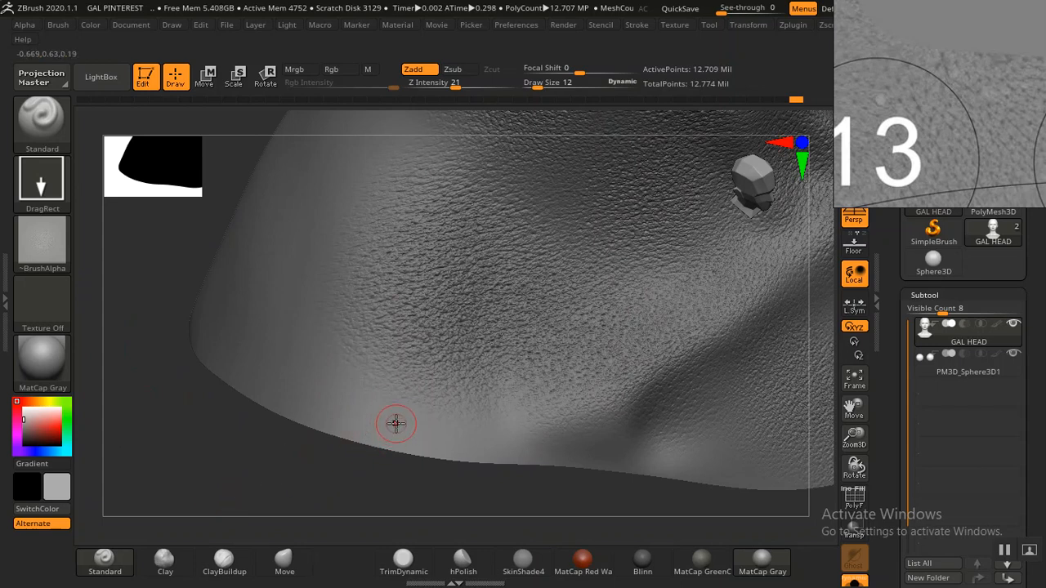
key("ctrl")
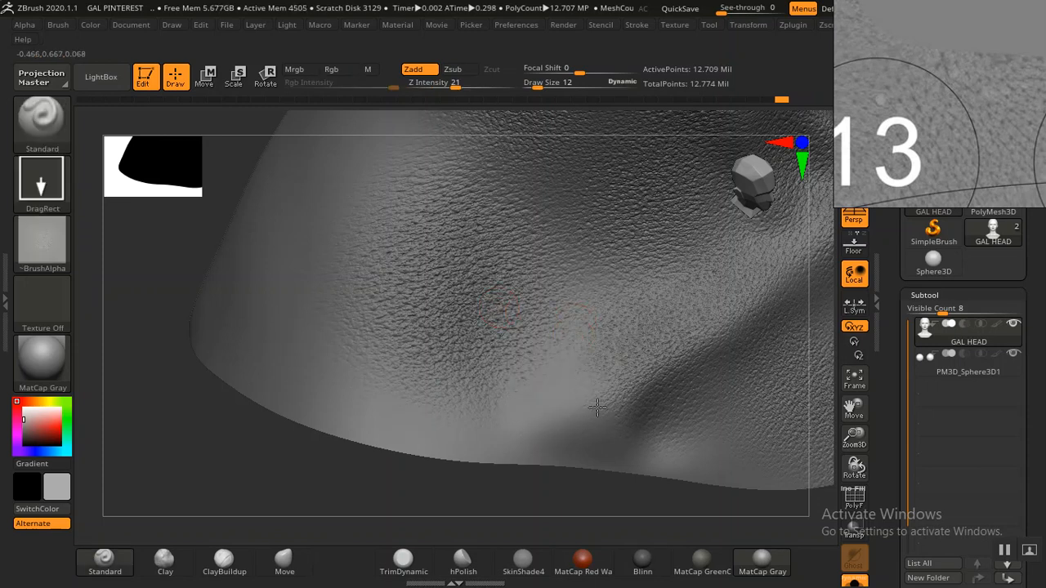
mouse_move(598, 407)
left_mouse_down()
mouse_move(612, 448)
mouse_move(595, 490)
left_mouse_up()
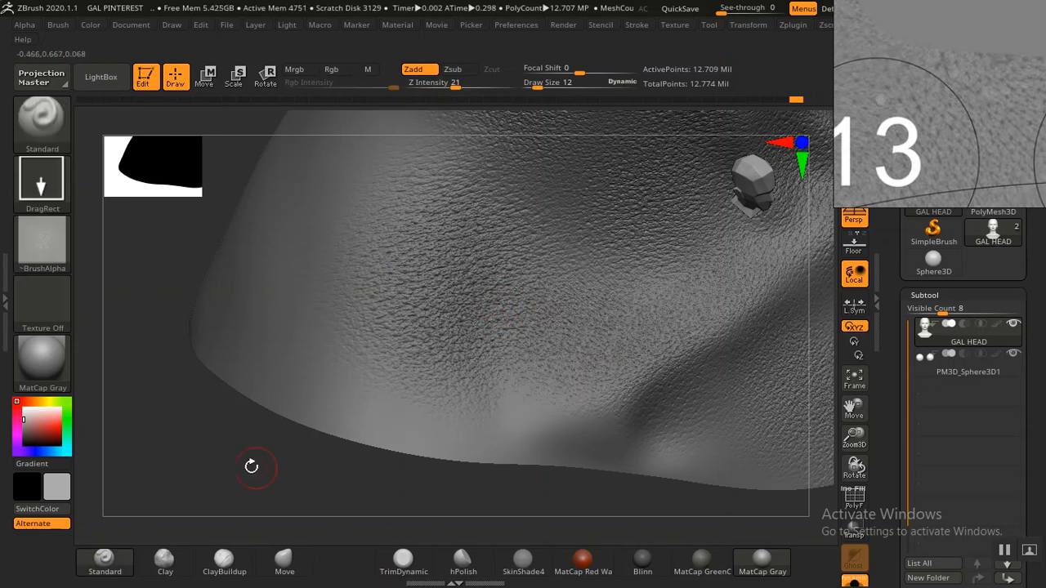
mouse_move(251, 467)
left_mouse_down()
mouse_move(271, 437)
mouse_move(278, 374)
mouse_move(621, 437)
mouse_move(632, 458)
mouse_move(665, 457)
mouse_move(676, 430)
mouse_move(630, 414)
left_mouse_up()
left_click_drag(758, 422, 778, 448)
mouse_move(233, 377)
left_mouse_down()
mouse_move(178, 379)
mouse_move(280, 360)
left_mouse_up()
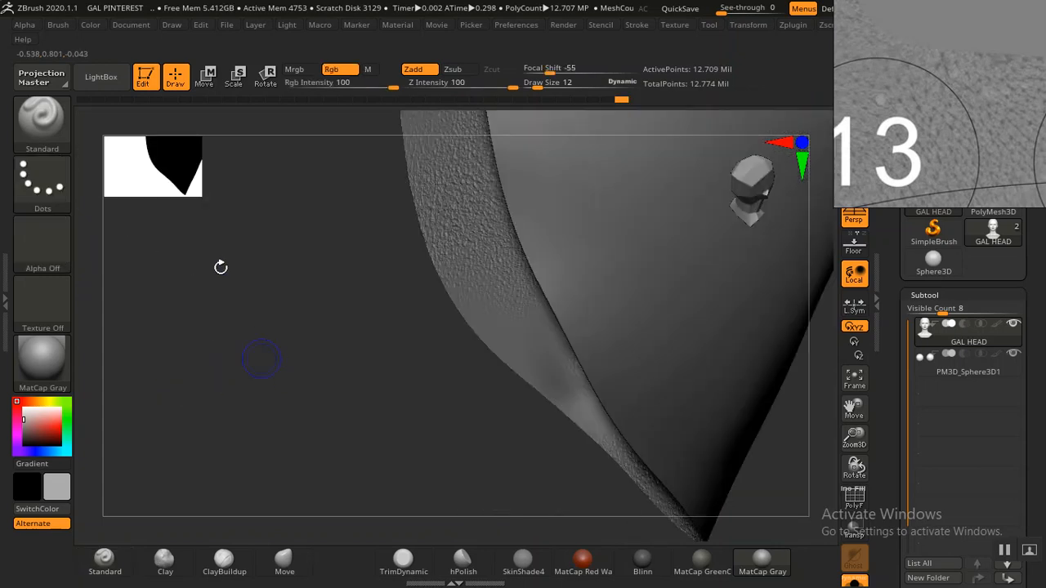
- Try stamping pores over the side of the neck, from behind the earlobe down toward the shoulder
mouse_move(221, 268)
left_mouse_down()
mouse_move(416, 331)
mouse_move(376, 281)
mouse_move(406, 345)
mouse_move(385, 315)
mouse_move(815, 237)
left_mouse_up()
left_click(752, 196)
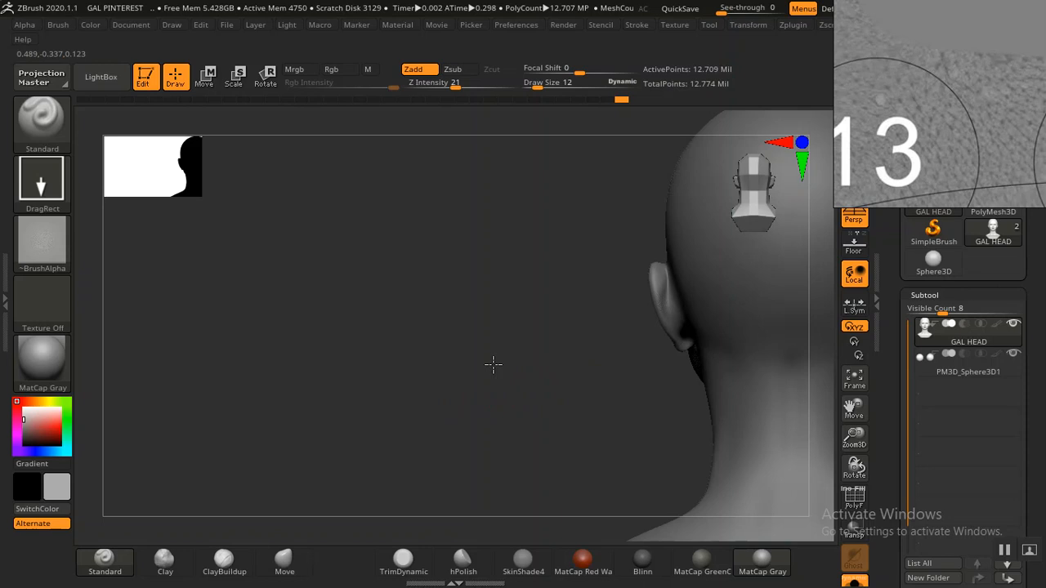
left_click_drag(493, 365, 167, 243, "alt")
left_click_drag(694, 309, 766, 446, "alt")
left_click_drag(516, 167, 644, 329, "alt")
left_click_drag(726, 357, 670, 285)
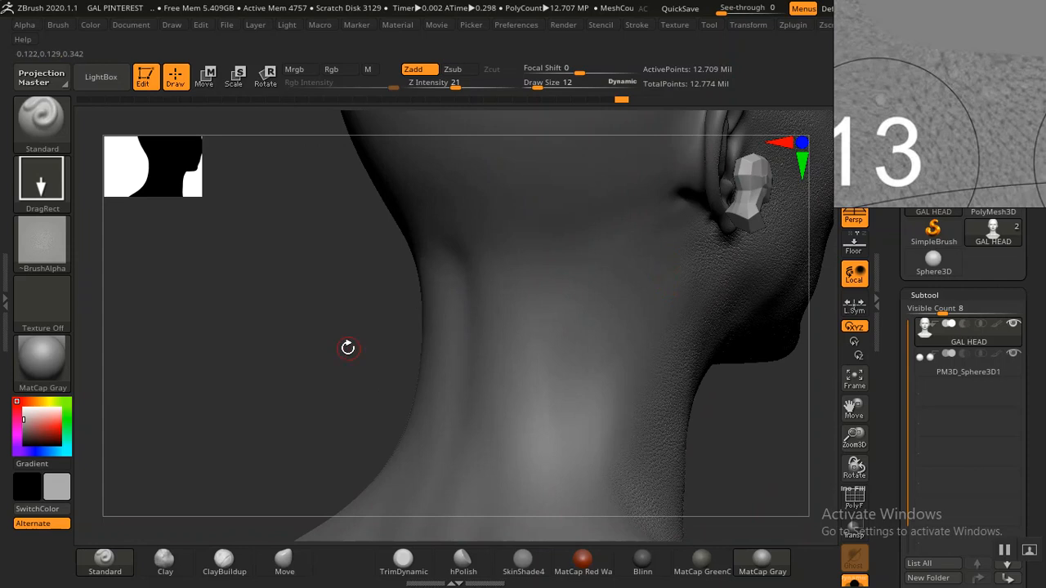
left_click_drag(348, 348, 643, 350)
left_click_drag(687, 479, 567, 253)
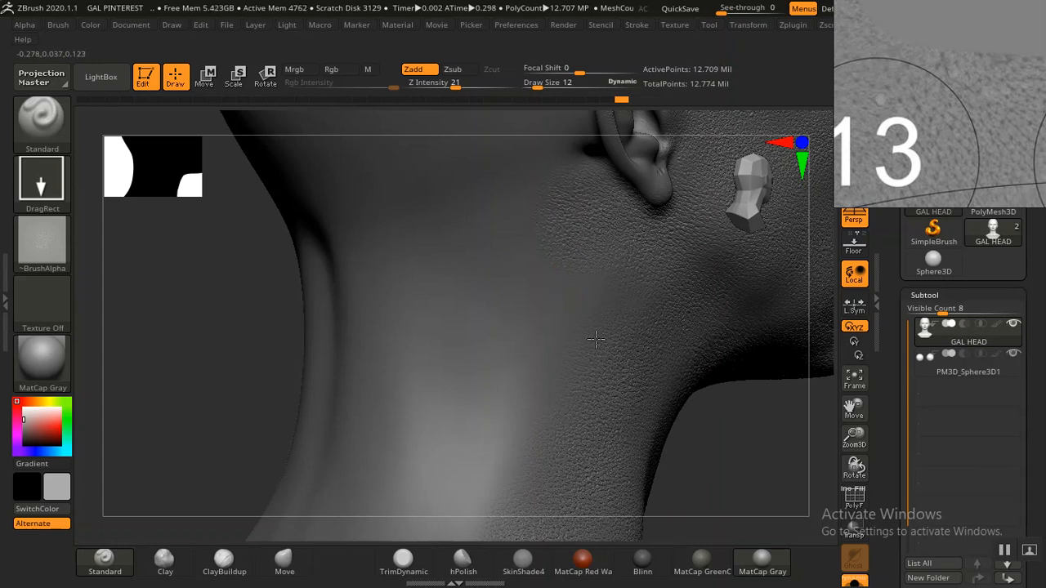
mouse_move(633, 365)
left_mouse_down()
mouse_move(650, 374)
mouse_move(621, 404)
mouse_move(633, 396)
left_mouse_up()
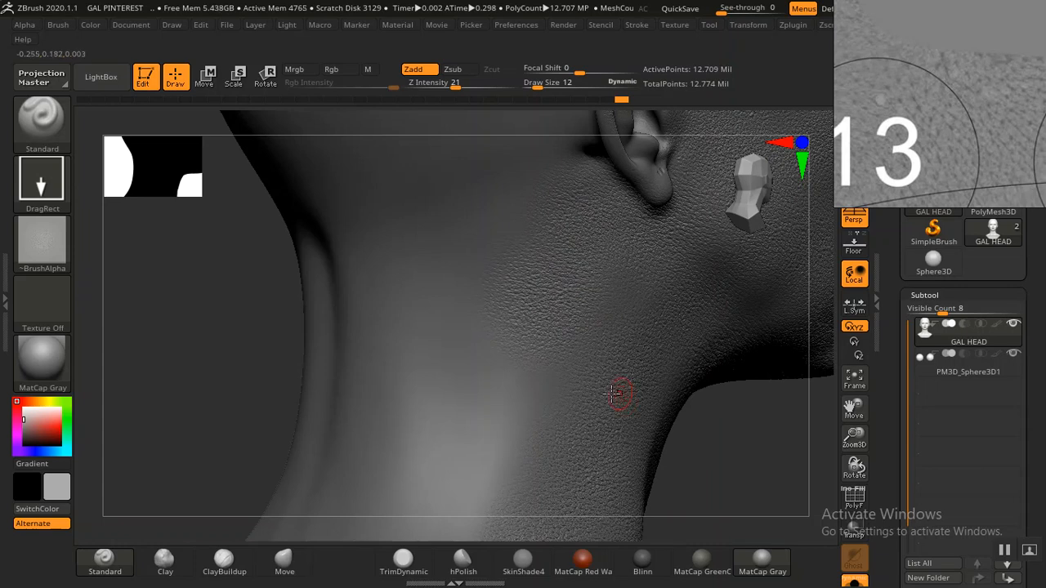
mouse_move(632, 449)
left_mouse_down()
mouse_move(605, 477)
mouse_move(635, 485)
left_mouse_up()
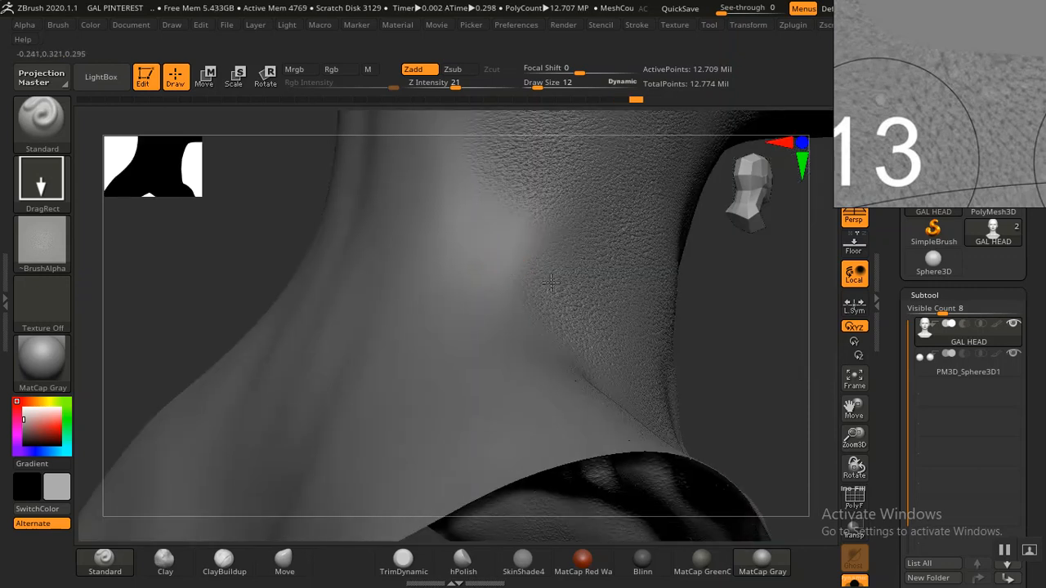
- Try extending the pore stamps over the back of the neck and the upper back
left_click_drag(564, 286, 441, 238)
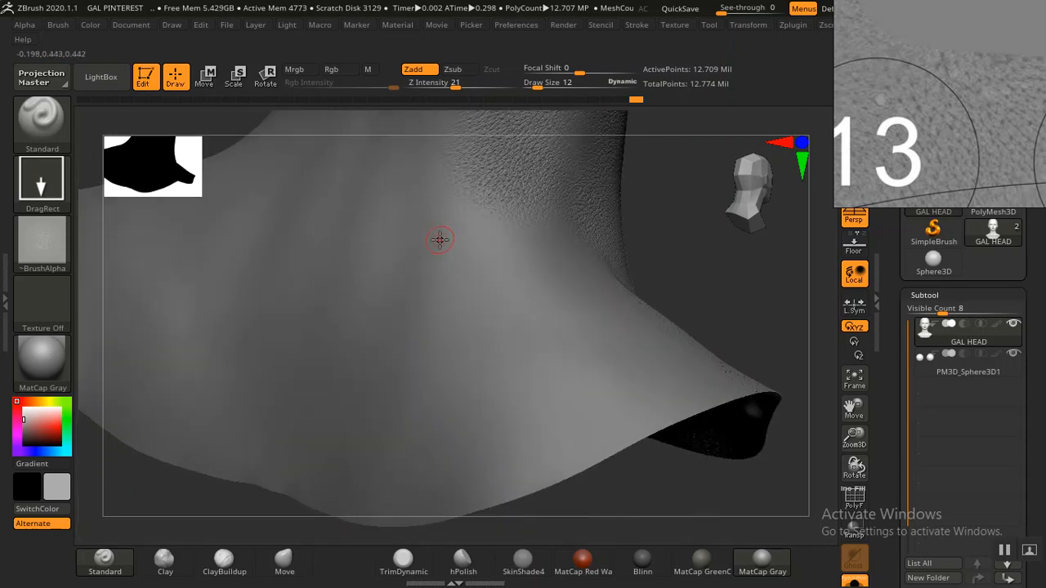
mouse_move(469, 353)
left_mouse_down()
mouse_move(498, 381)
mouse_move(531, 369)
mouse_move(565, 306)
mouse_move(591, 320)
mouse_move(453, 351)
left_mouse_up()
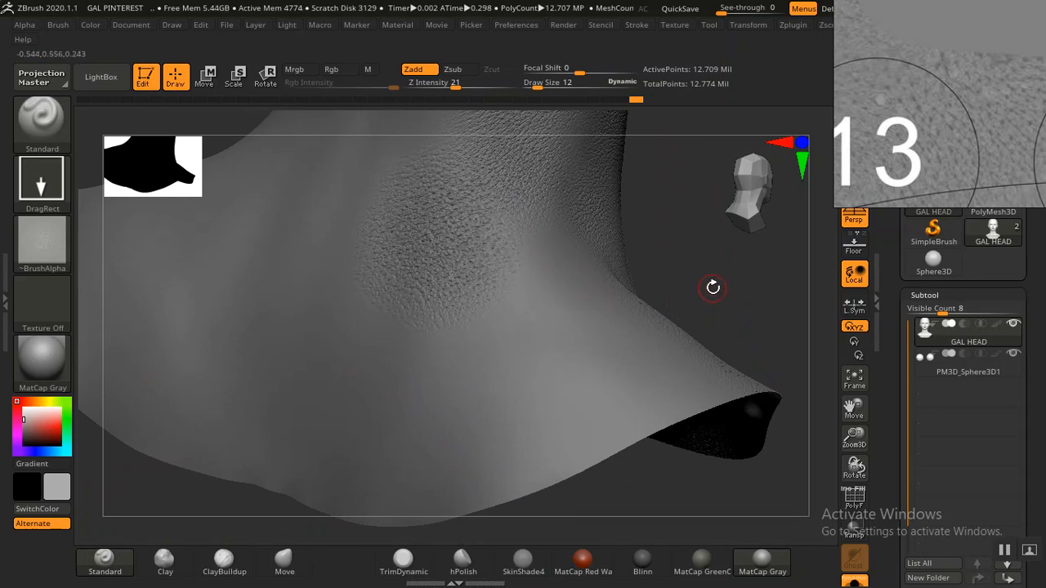
left_click_drag(712, 288, 815, 222)
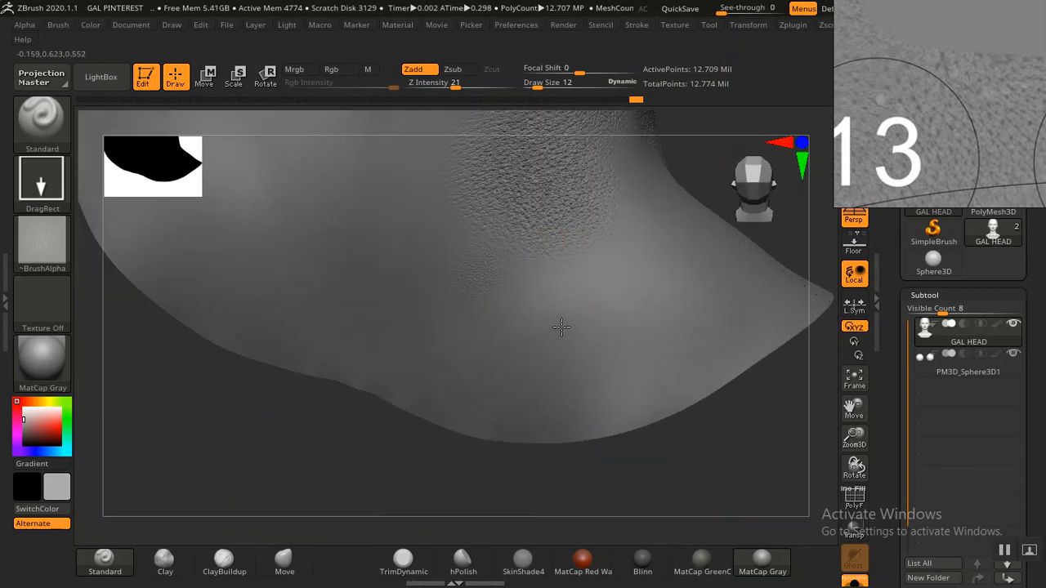
left_click_drag(562, 328, 567, 328)
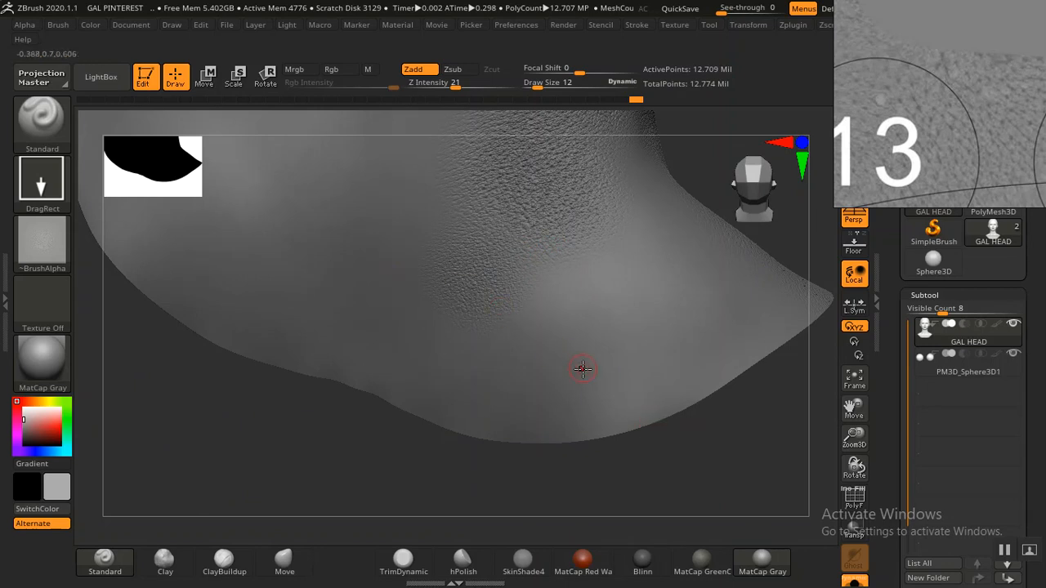
left_click_drag(664, 472, 683, 514)
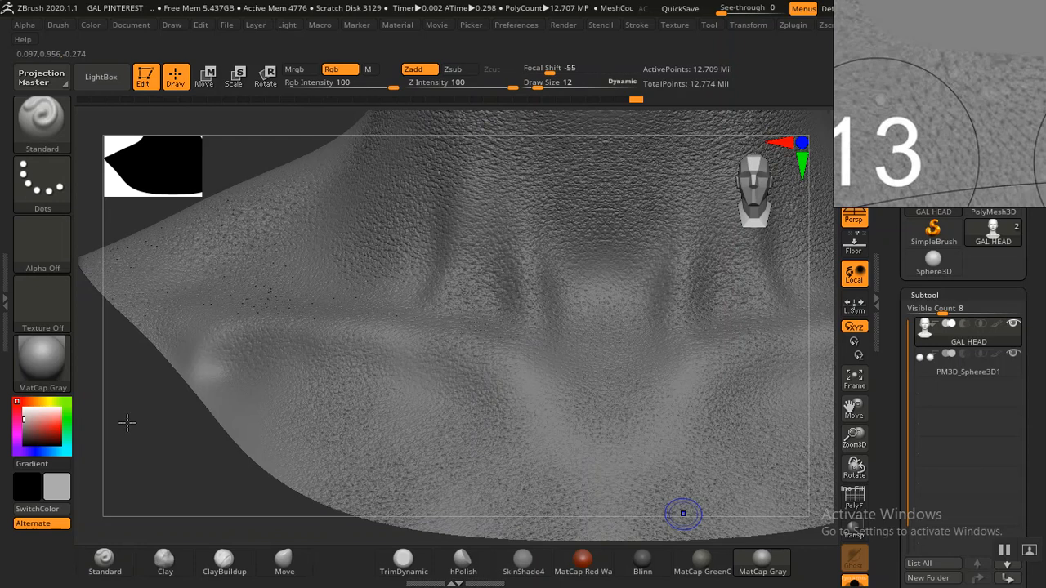
- Compare the pore coverage on both shoulders and undo the pore stamps on the back of the neck and upper back
mouse_move(117, 395)
left_mouse_down("alt")
mouse_move(603, 358)
mouse_move(757, 310)
left_mouse_up("alt")
mouse_move(628, 477)
left_mouse_down("alt")
mouse_move(544, 478)
mouse_move(684, 437)
mouse_move(675, 450)
mouse_move(659, 437)
left_mouse_up("alt")
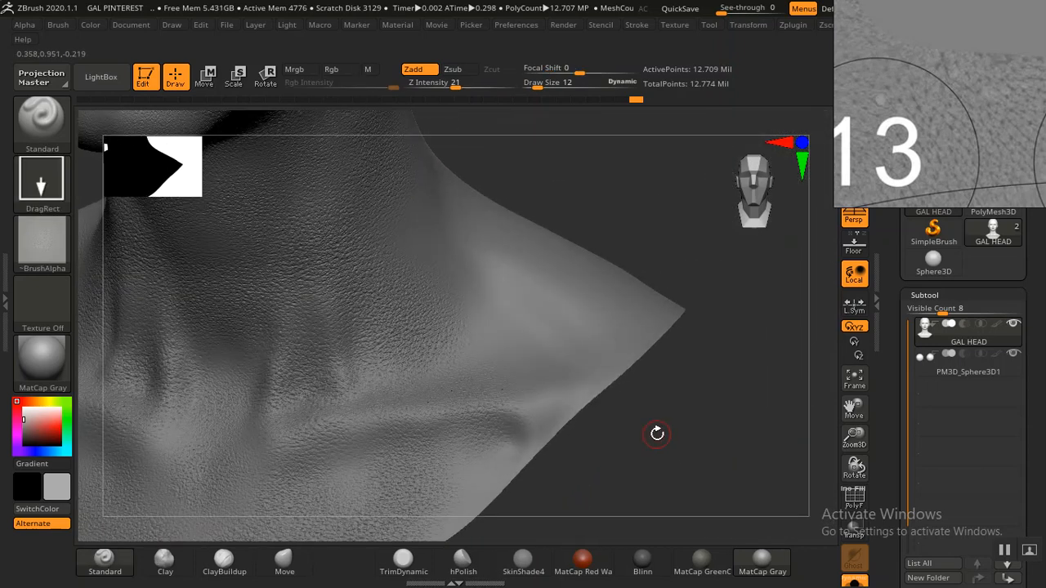
key("ctrl")
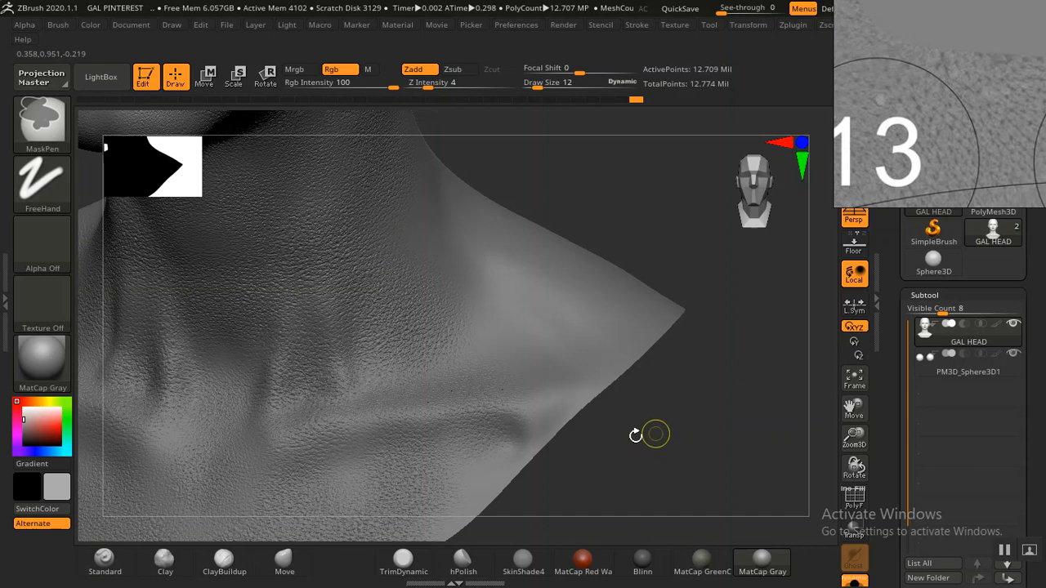
key("ctrl")
mouse_move(708, 448)
left_mouse_down()
mouse_move(274, 429)
mouse_move(233, 464)
mouse_move(189, 461)
left_mouse_up()
left_click_drag(147, 497, 691, 289)
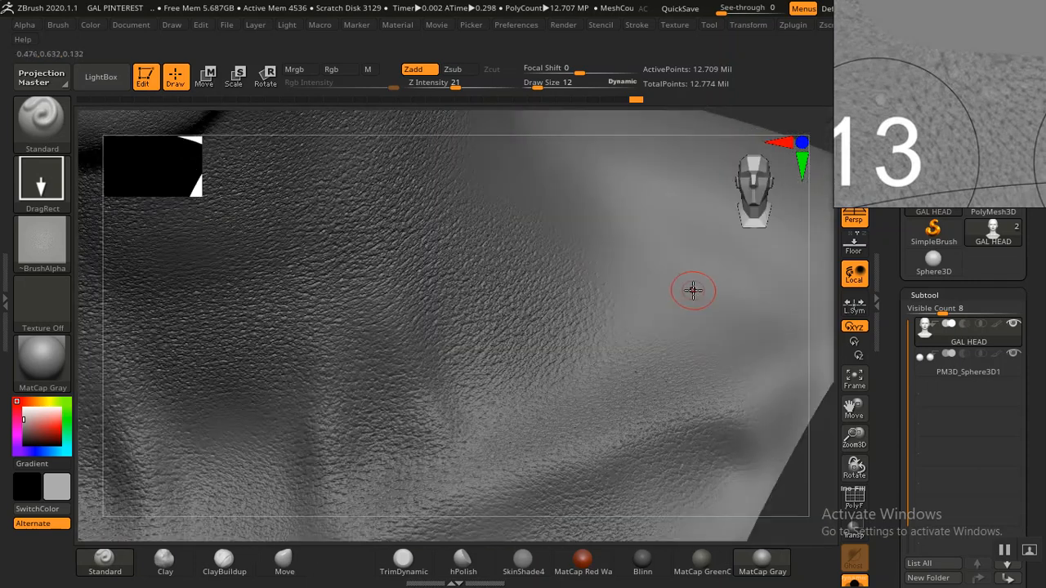
mouse_move(788, 438)
left_mouse_down()
mouse_move(813, 474)
mouse_move(787, 423)
mouse_move(600, 376)
mouse_move(657, 342)
mouse_move(297, 394)
left_mouse_up()
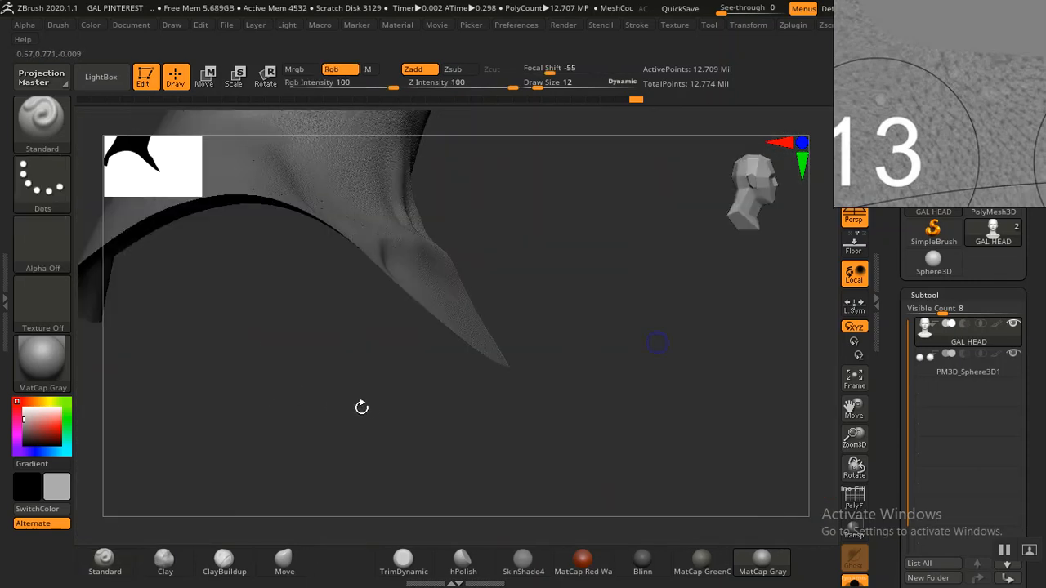
mouse_move(389, 409)
left_mouse_down()
mouse_move(442, 399)
mouse_move(679, 477)
mouse_move(740, 313)
mouse_move(605, 364)
mouse_move(658, 207)
mouse_move(596, 260)
mouse_move(609, 305)
mouse_move(626, 275)
left_mouse_up()
key("ctrl")
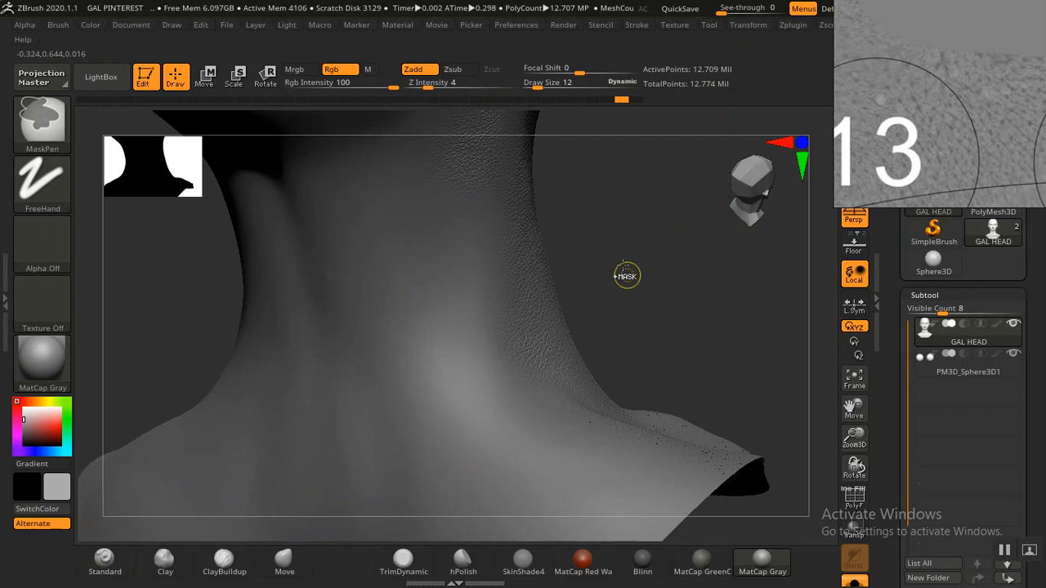
key("ctrl")
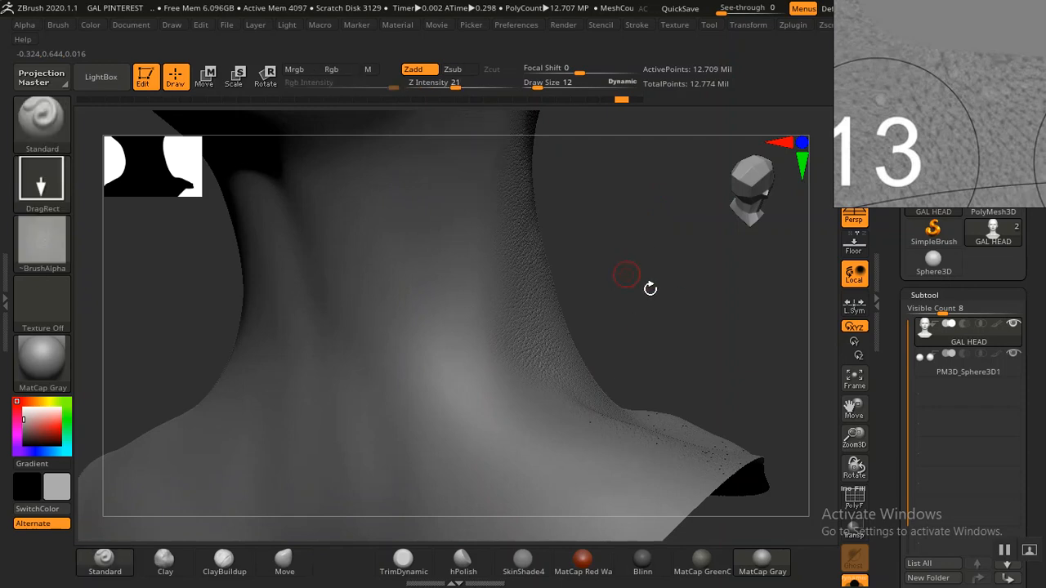
- Stamp pores over the front of the bare shoulder, above the collarbone and out to the bust's cut edge
left_click_drag(626, 273, 623, 288)
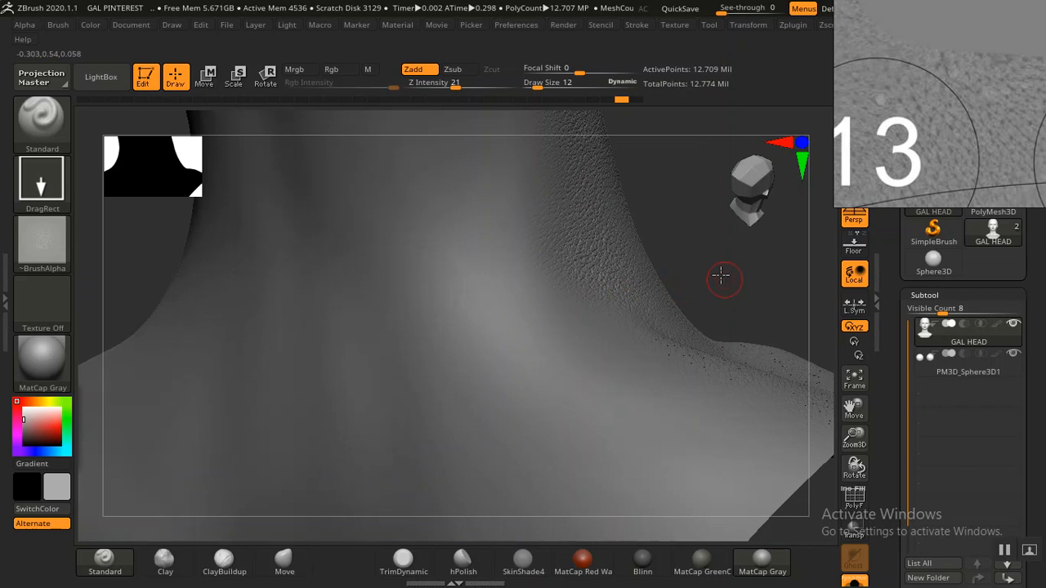
mouse_move(721, 276)
left_mouse_down()
mouse_move(684, 315)
mouse_move(556, 351)
left_mouse_up()
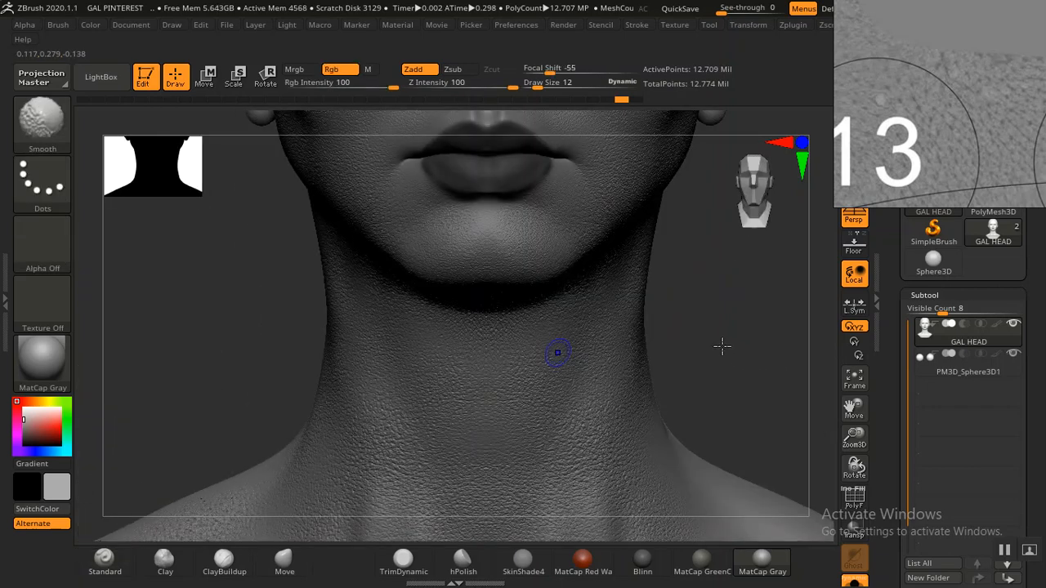
left_click_drag(665, 306, 687, 334)
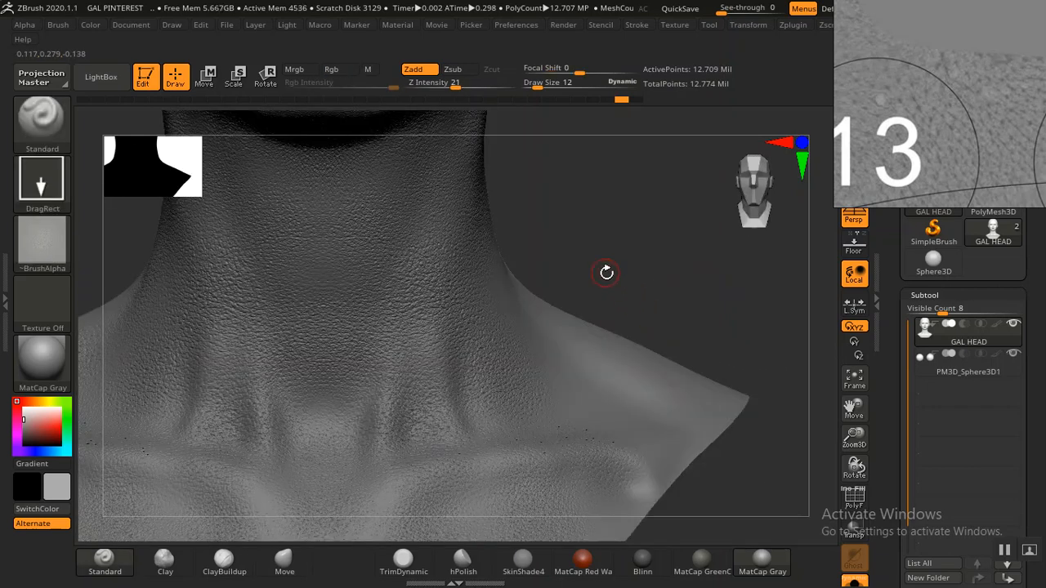
mouse_move(606, 273)
left_mouse_down()
mouse_move(610, 236)
mouse_move(592, 278)
mouse_move(540, 313)
mouse_move(481, 385)
left_mouse_up()
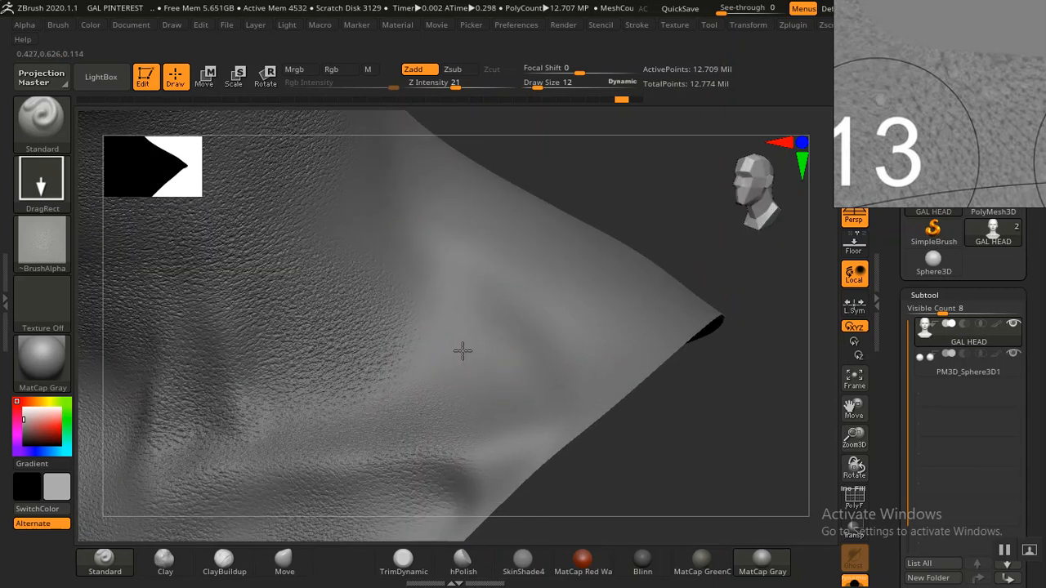
left_click_drag(507, 330, 606, 301)
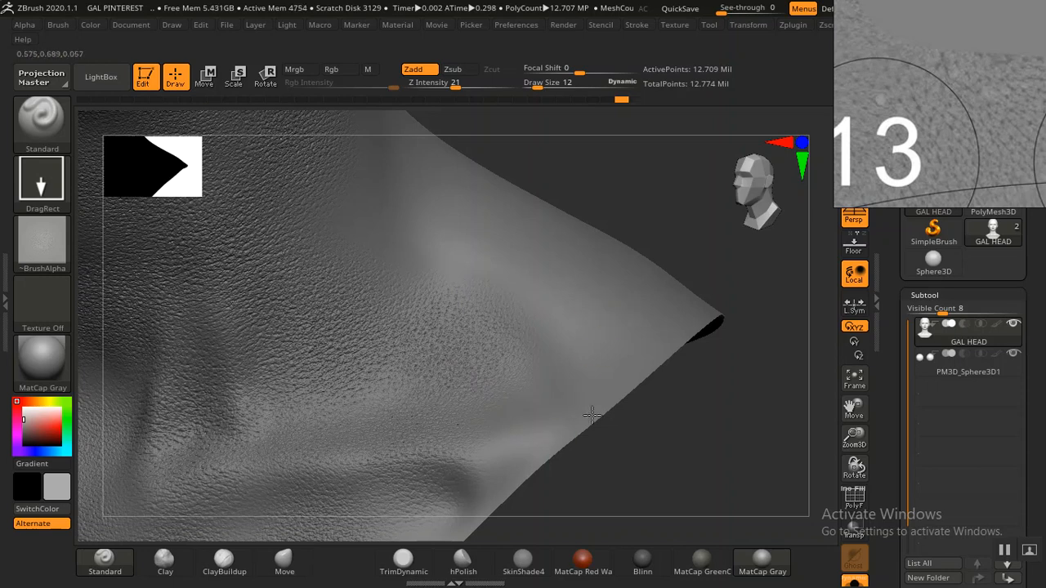
left_click_drag(592, 415, 708, 385)
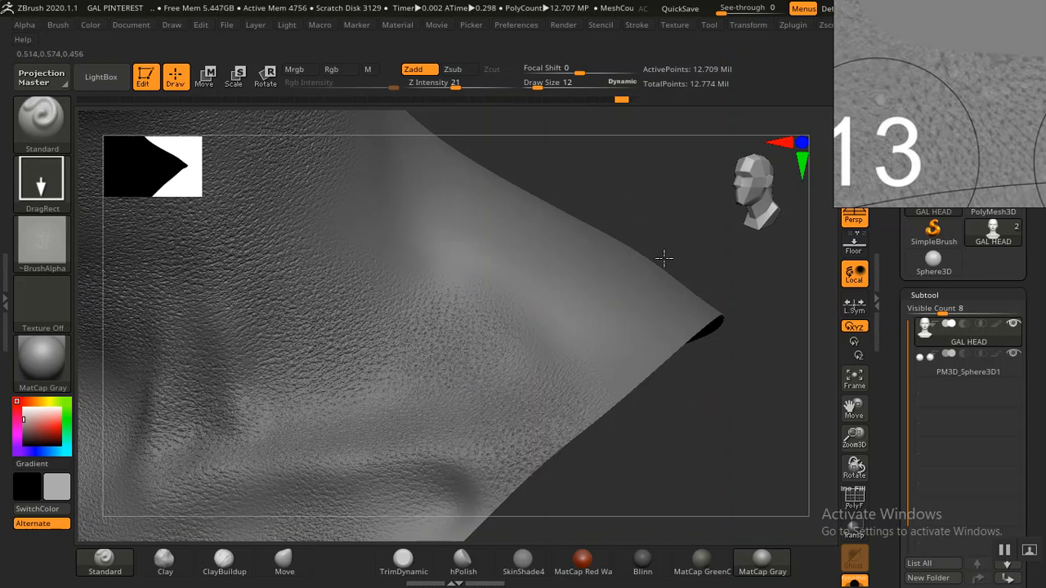
- Extend the pore stamps over the top of the shoulder from the base of the neck toward the back
left_click_drag(663, 258, 714, 410, "alt")
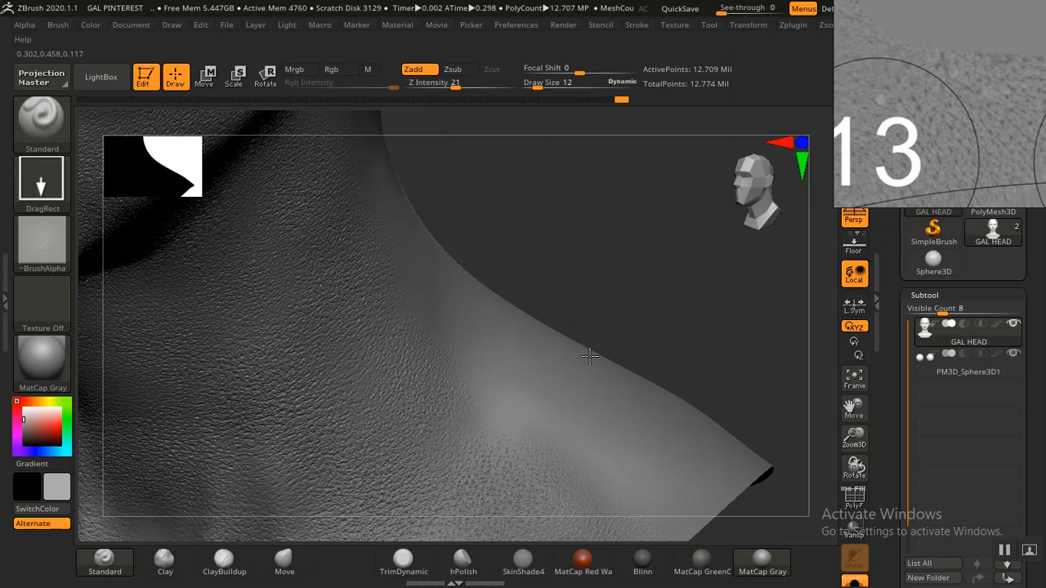
left_click_drag(594, 283, 532, 378)
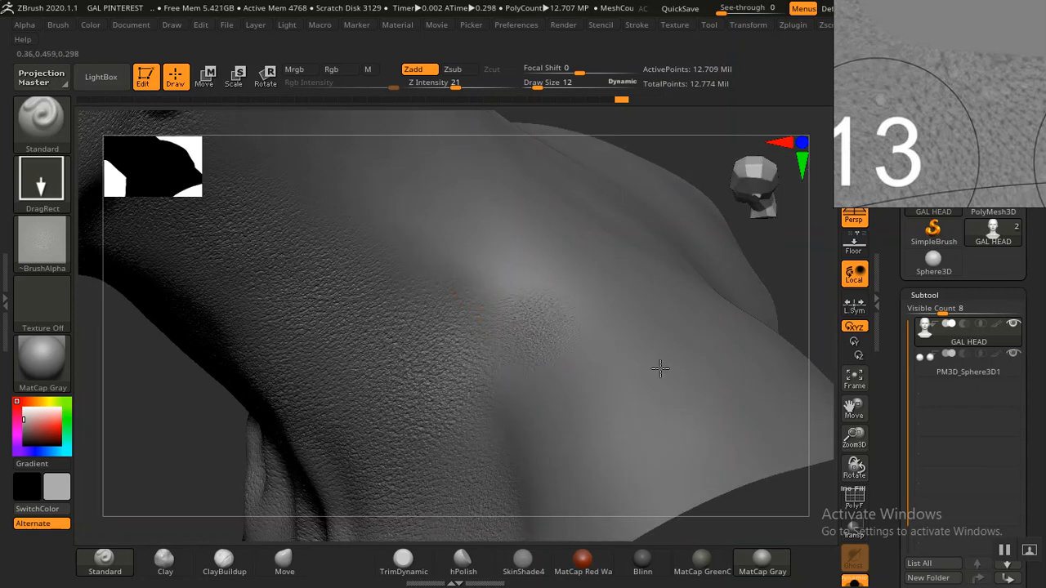
mouse_move(660, 369)
left_mouse_down()
mouse_move(714, 338)
mouse_move(720, 313)
mouse_move(696, 397)
left_mouse_up()
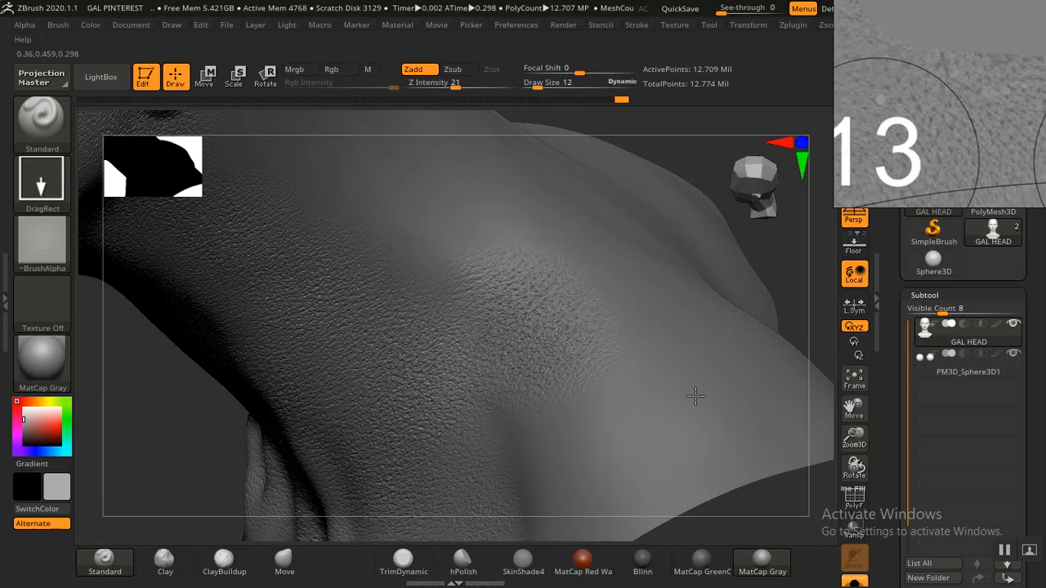
mouse_move(738, 532)
left_mouse_down()
mouse_move(673, 368)
mouse_move(739, 396)
mouse_move(712, 466)
mouse_move(586, 536)
left_mouse_up()
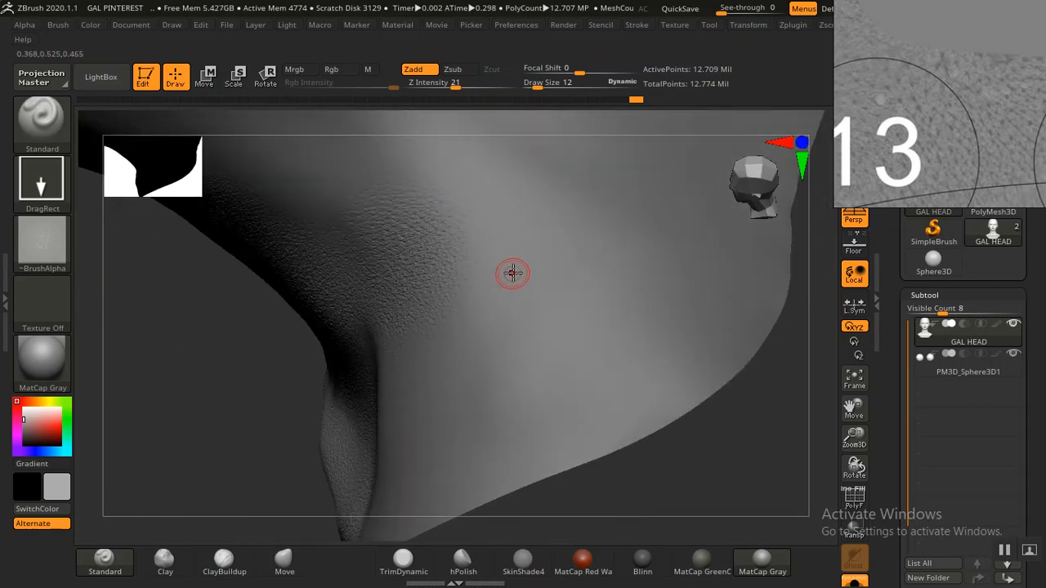
left_click_drag(605, 280, 669, 349)
left_click_drag(679, 485, 677, 497)
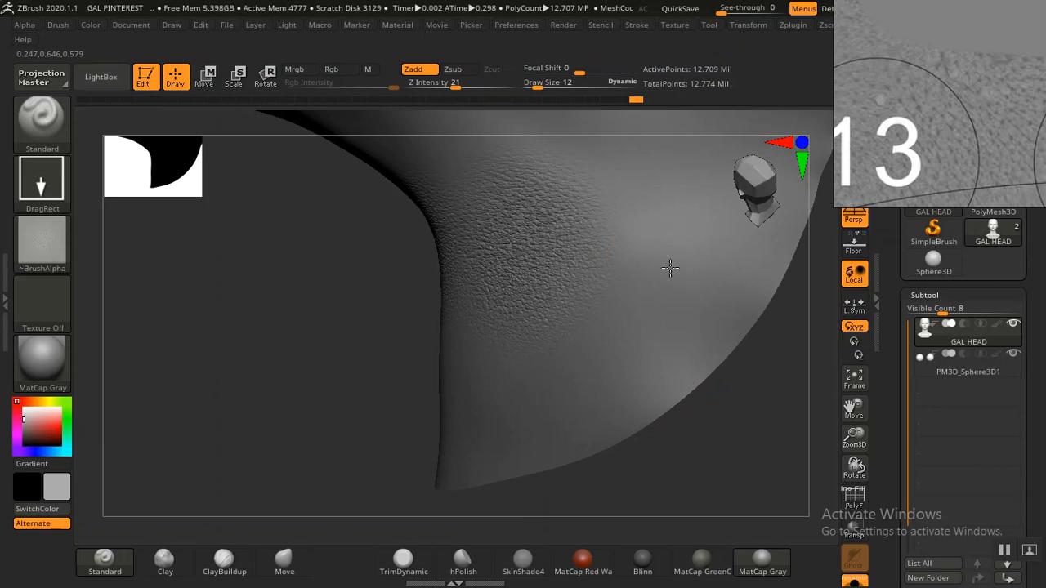
- Stamp pores across the upper back, joining the textured patches out to the bust's edge
left_click_drag(712, 274, 794, 338)
left_click_drag(728, 402, 577, 362)
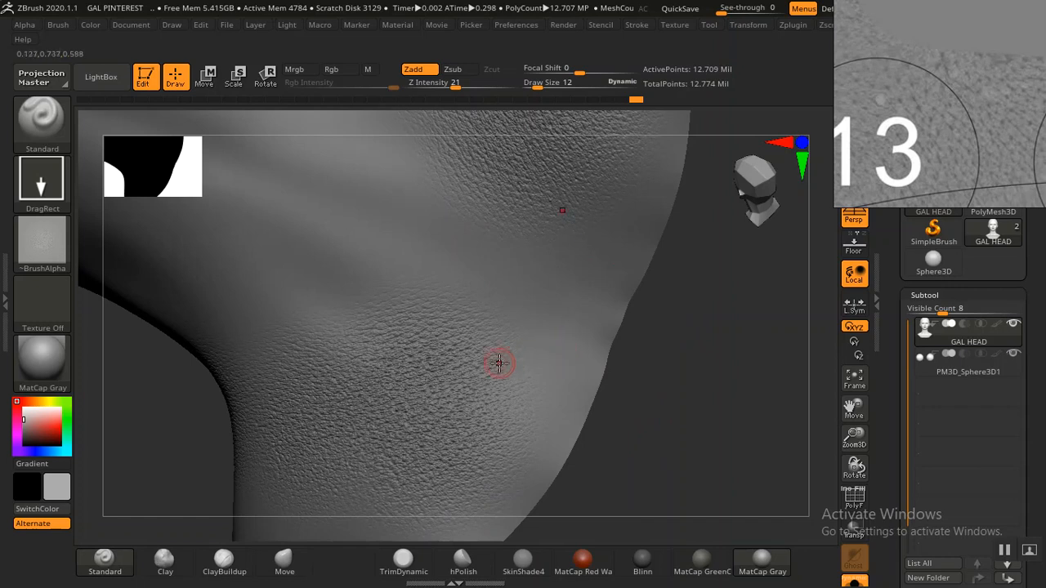
left_click(675, 389)
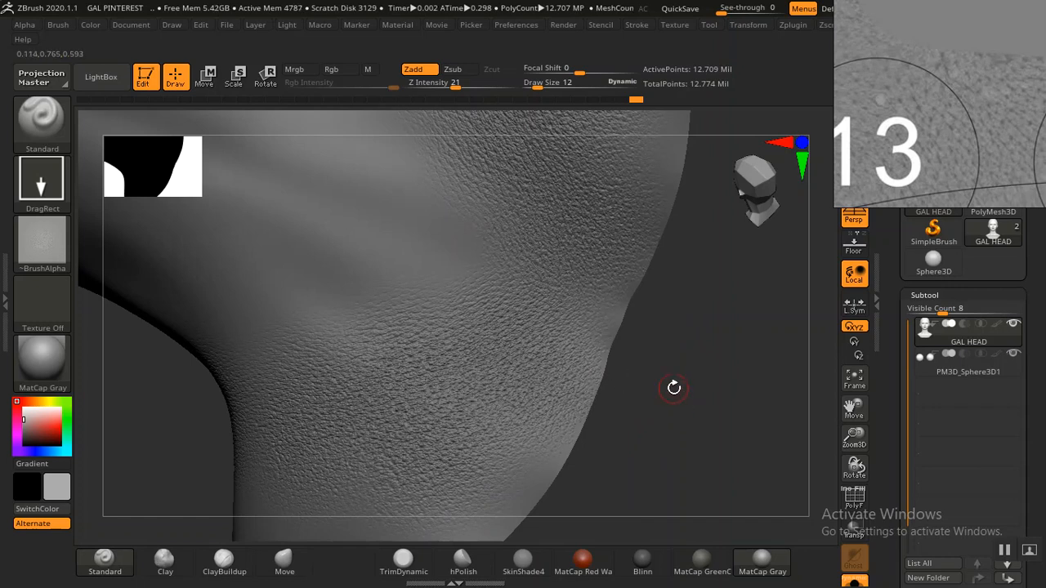
left_click_drag(701, 355, 510, 327)
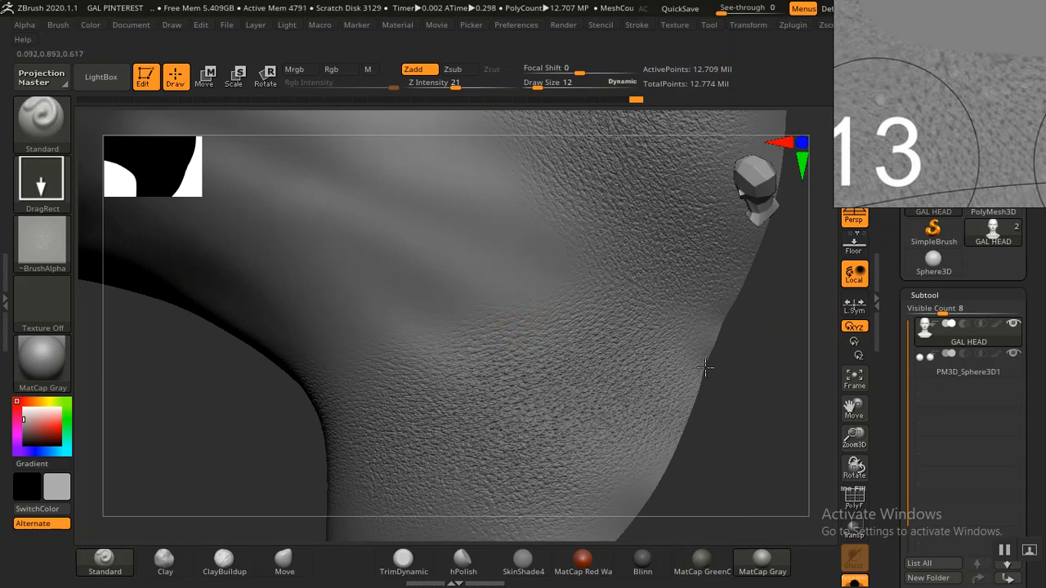
left_click_drag(705, 362, 498, 336)
- Fill the remaining smooth area on the outer shoulder with pore stamps down to the lower cut edge
left_click_drag(613, 412, 425, 323)
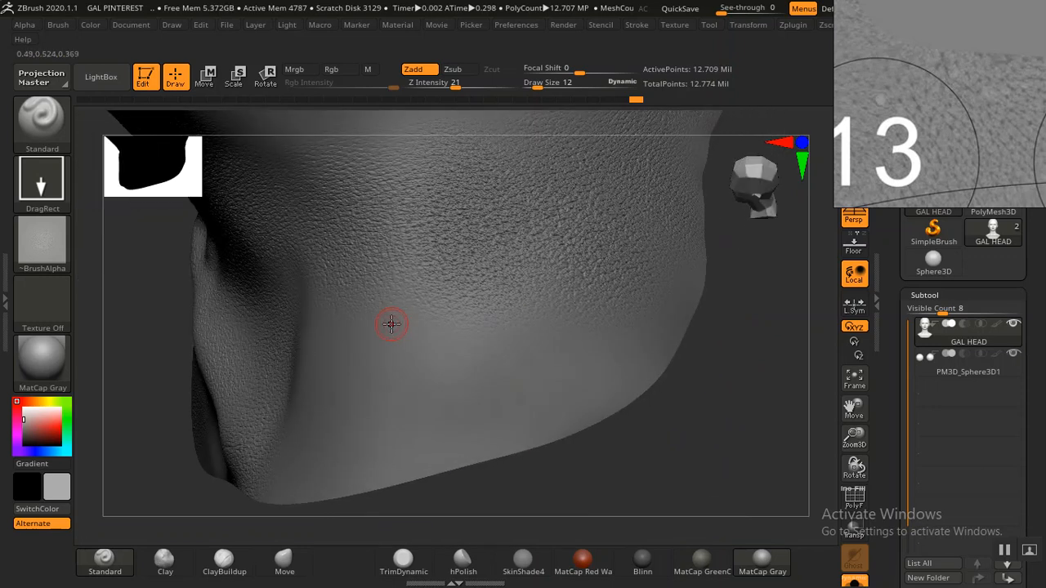
left_click_drag(659, 411, 677, 413)
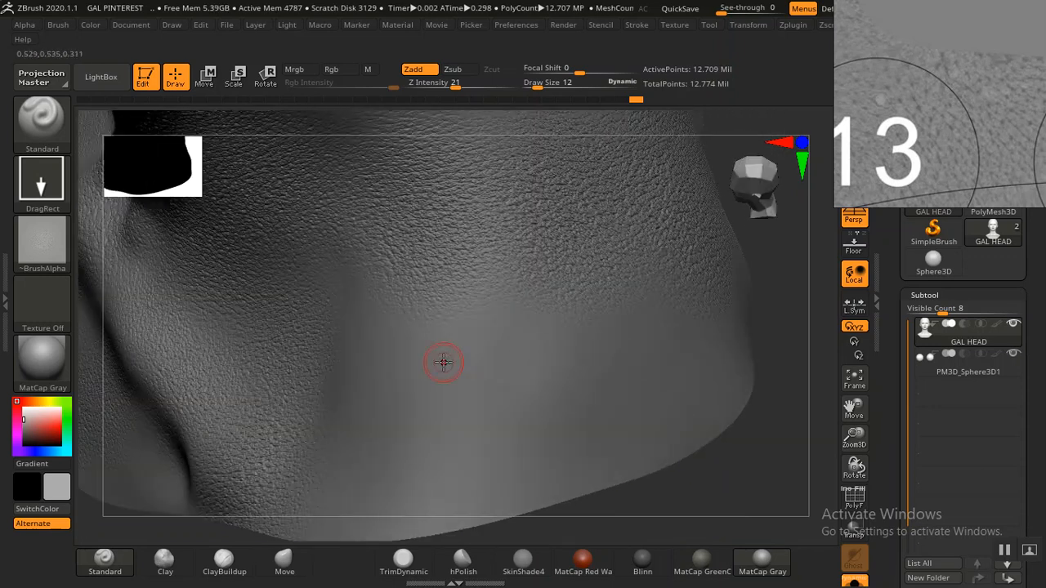
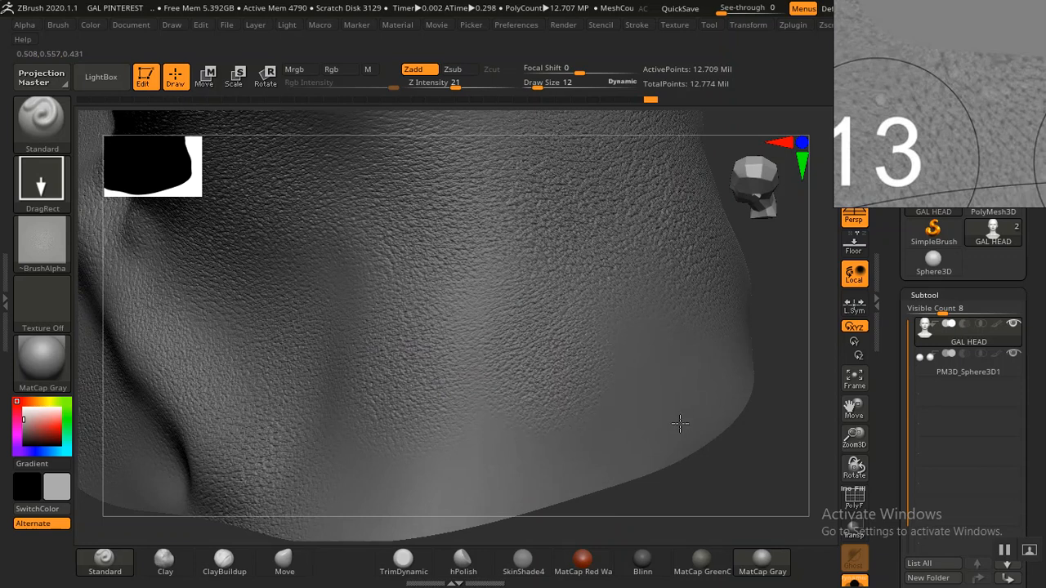
left_click_drag(680, 424, 679, 423)
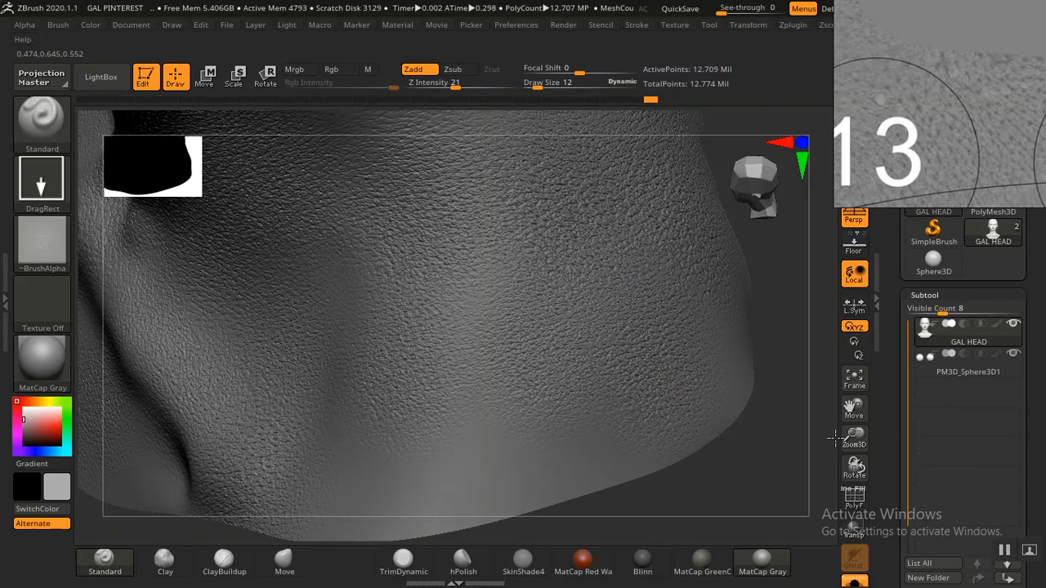
mouse_move(739, 459)
left_mouse_down()
mouse_move(472, 297)
mouse_move(438, 324)
left_mouse_up()
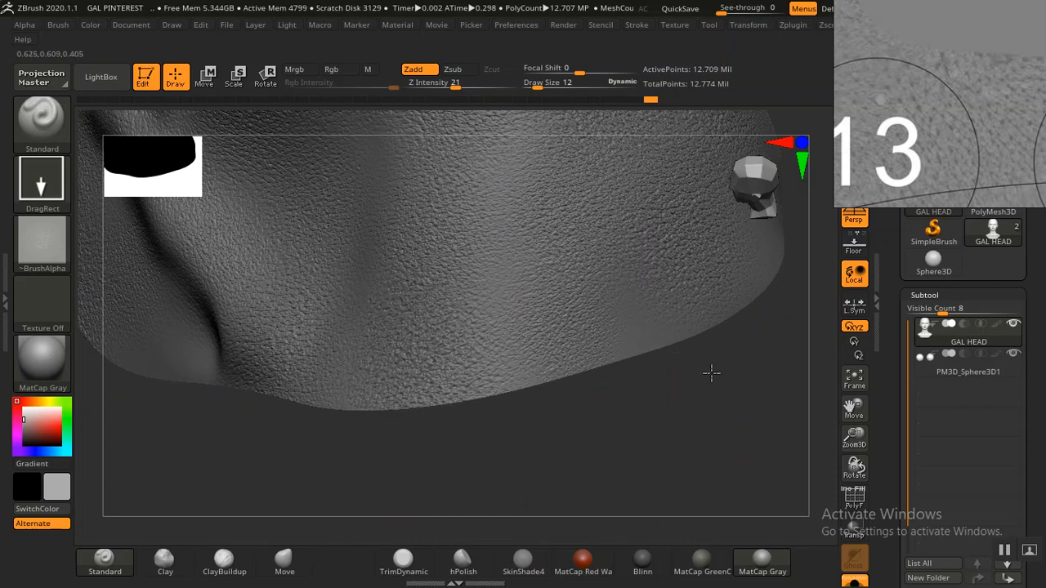
mouse_move(714, 416)
left_mouse_down()
mouse_move(645, 367)
mouse_move(727, 292)
mouse_move(574, 280)
mouse_move(544, 214)
left_mouse_up()
- Stamp pores on the side of the neck, behind and below the earlobe
mouse_move(594, 189)
left_mouse_down()
mouse_move(579, 175)
mouse_move(586, 250)
mouse_move(544, 336)
left_mouse_up()
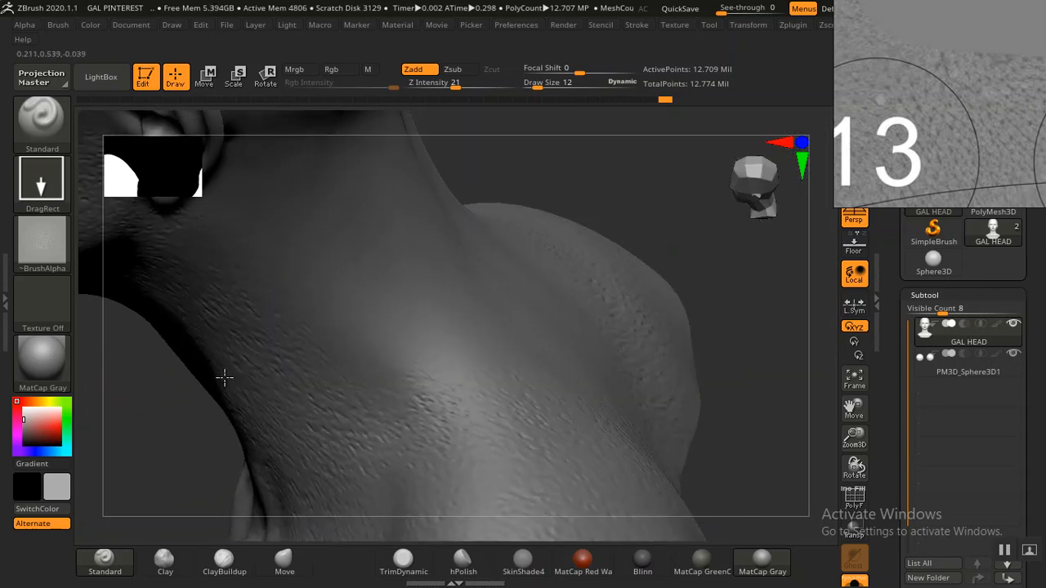
left_click_drag(224, 376, 498, 284)
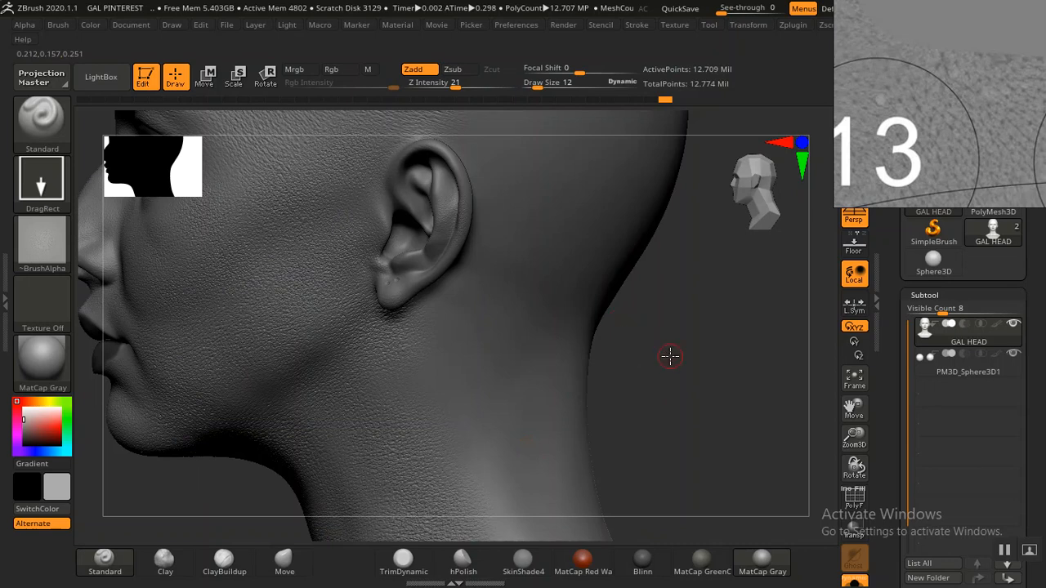
left_click_drag(670, 356, 638, 307)
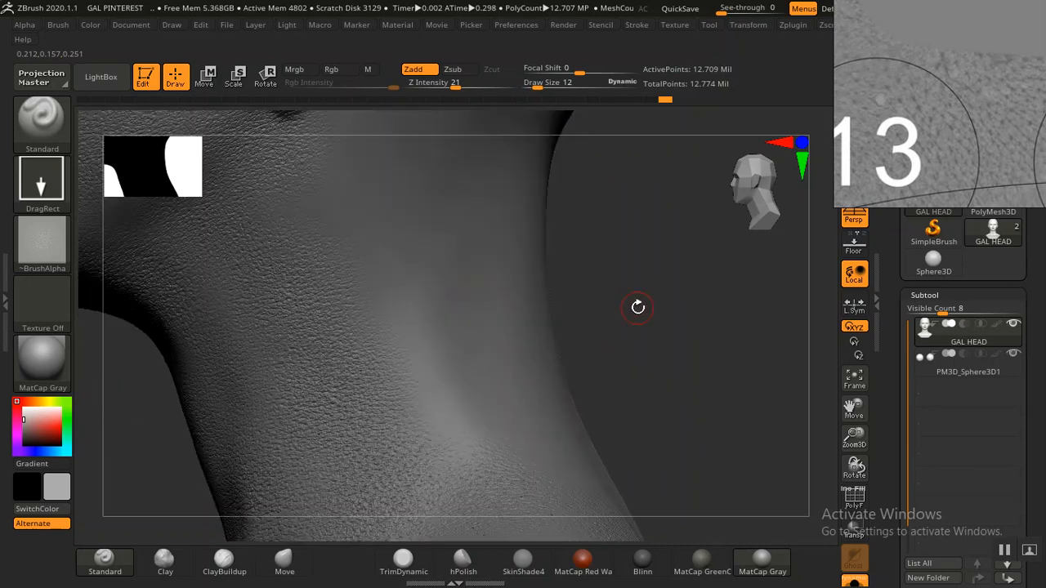
left_click_drag(670, 351, 464, 278)
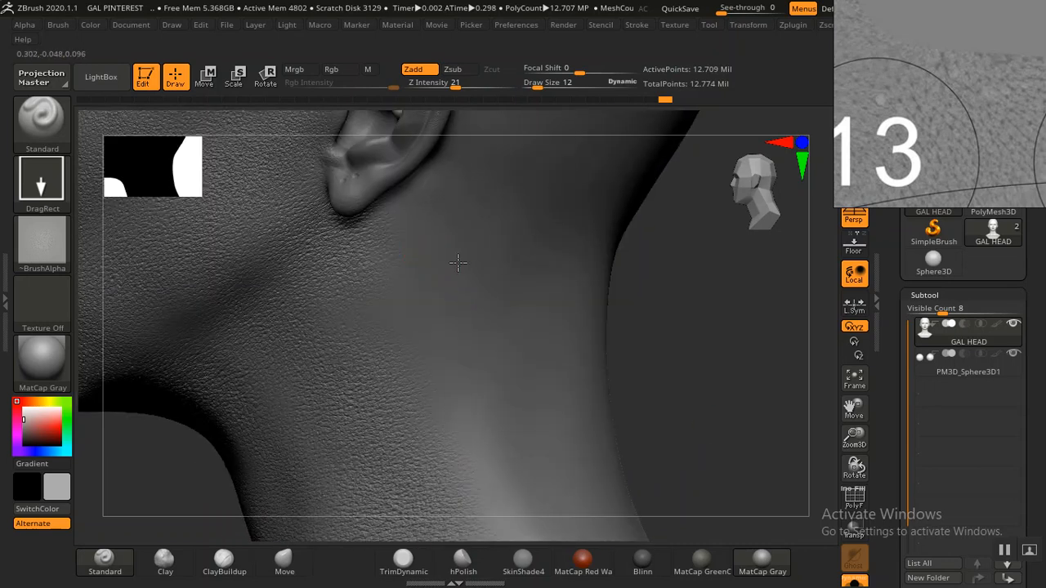
left_click_drag(564, 291, 585, 315)
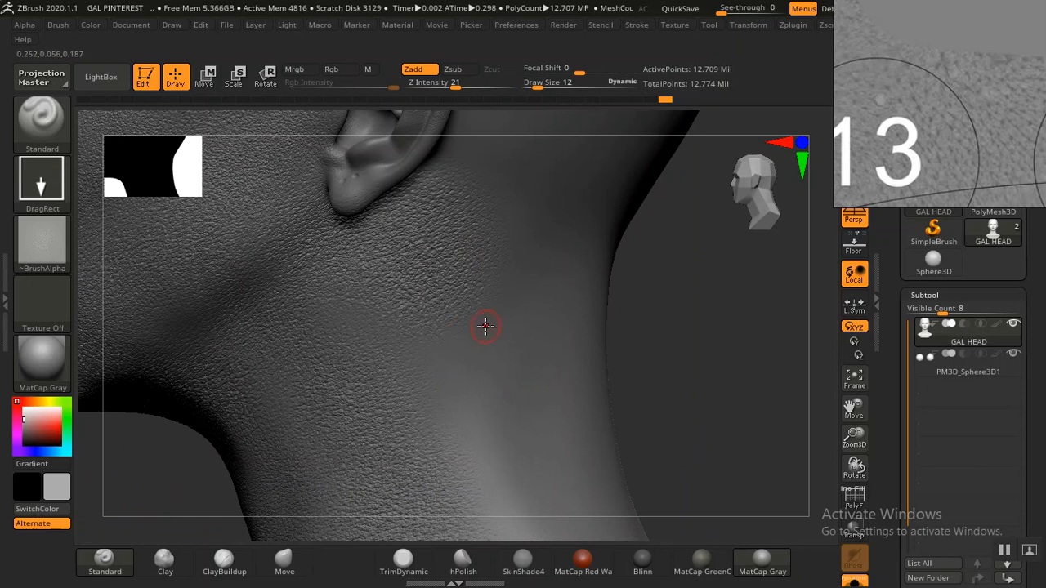
left_click_drag(575, 410, 602, 429)
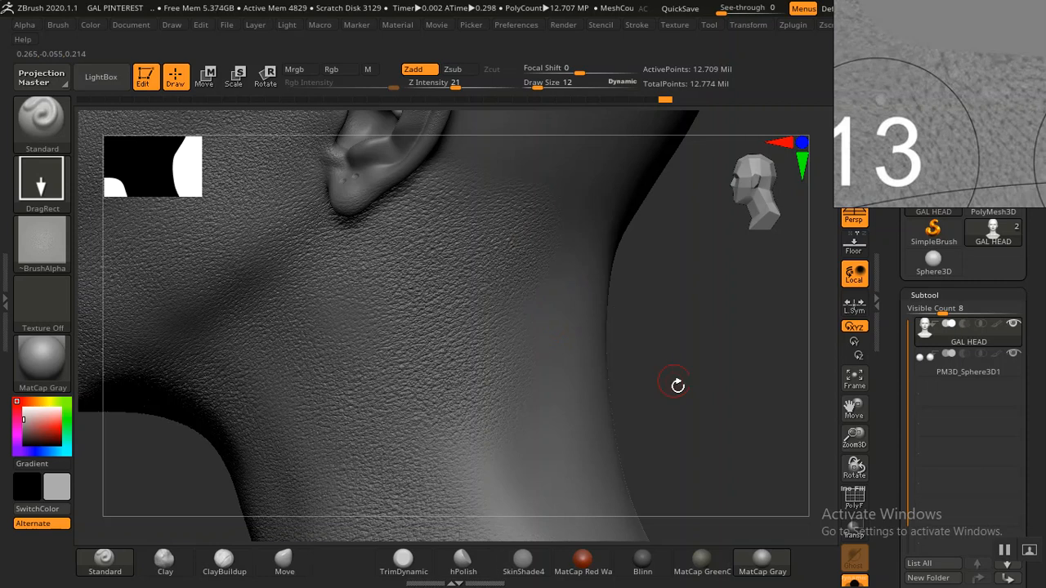
- Continue the pore stamps down the rear side of the neck toward the shoulder
left_click_drag(678, 385, 532, 204)
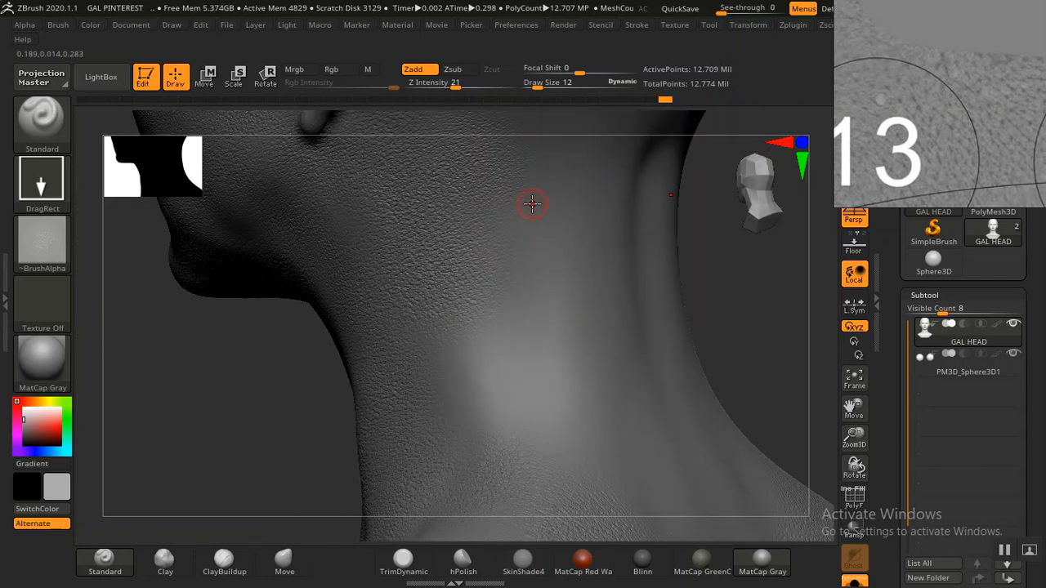
left_click_drag(618, 267, 642, 293)
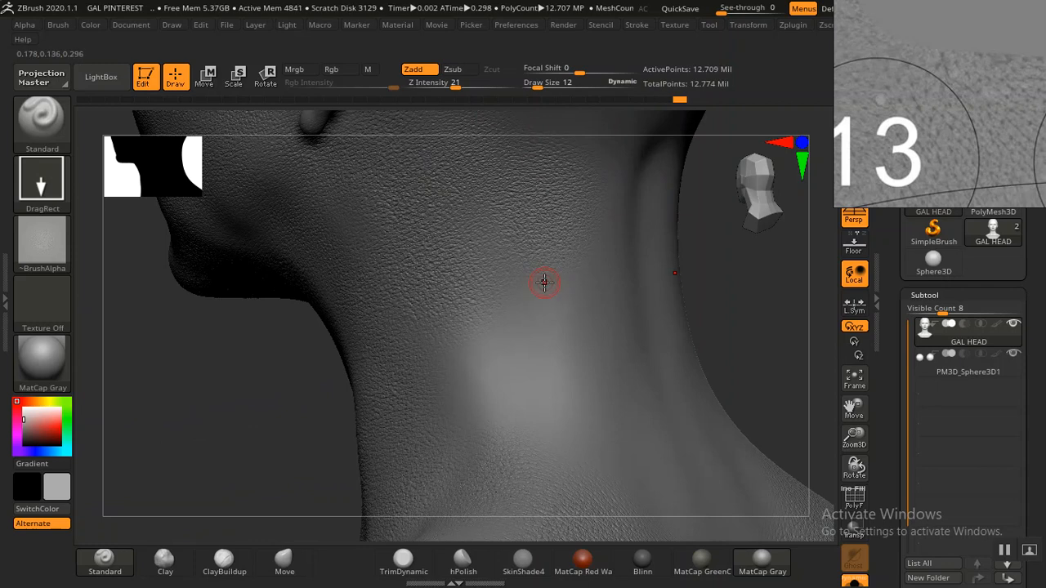
left_click_drag(640, 358, 659, 377)
left_click_drag(734, 348, 688, 212, "alt")
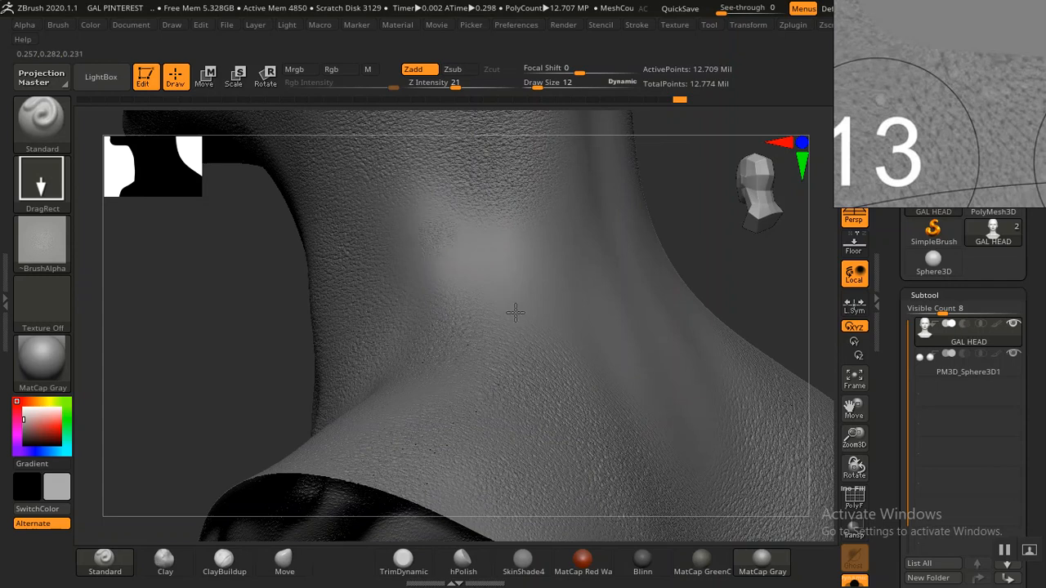
left_click_drag(515, 312, 537, 341)
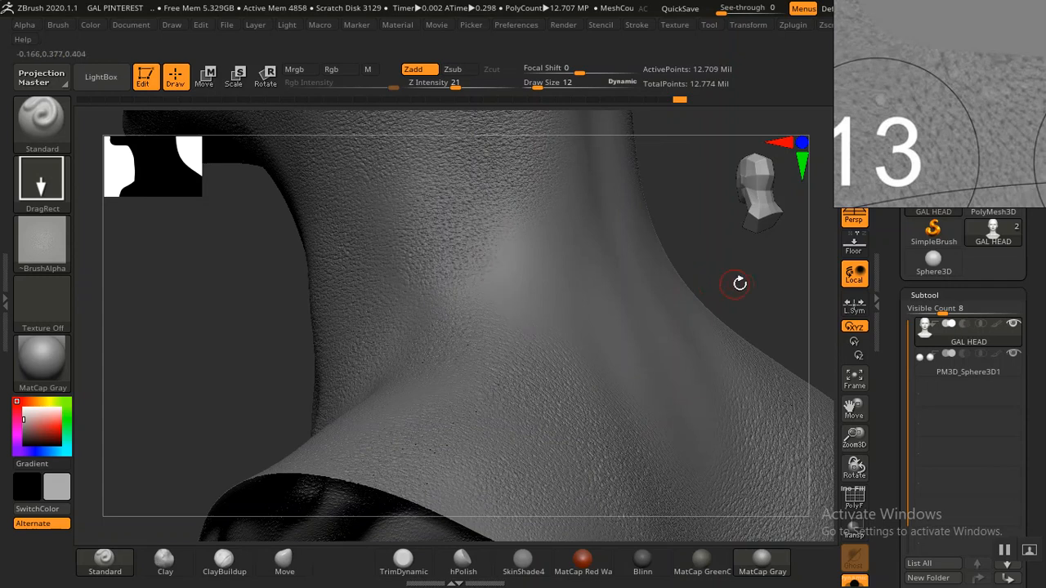
- Cover the smooth area between the base of the neck and the upper back with pore stamps
left_click_drag(745, 314, 742, 349)
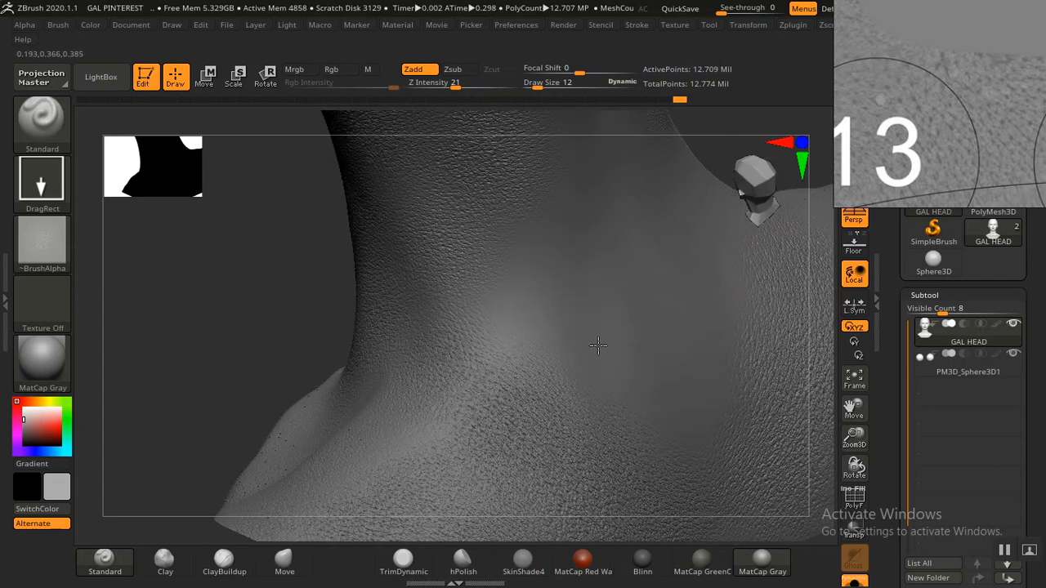
left_click_drag(636, 373, 659, 386)
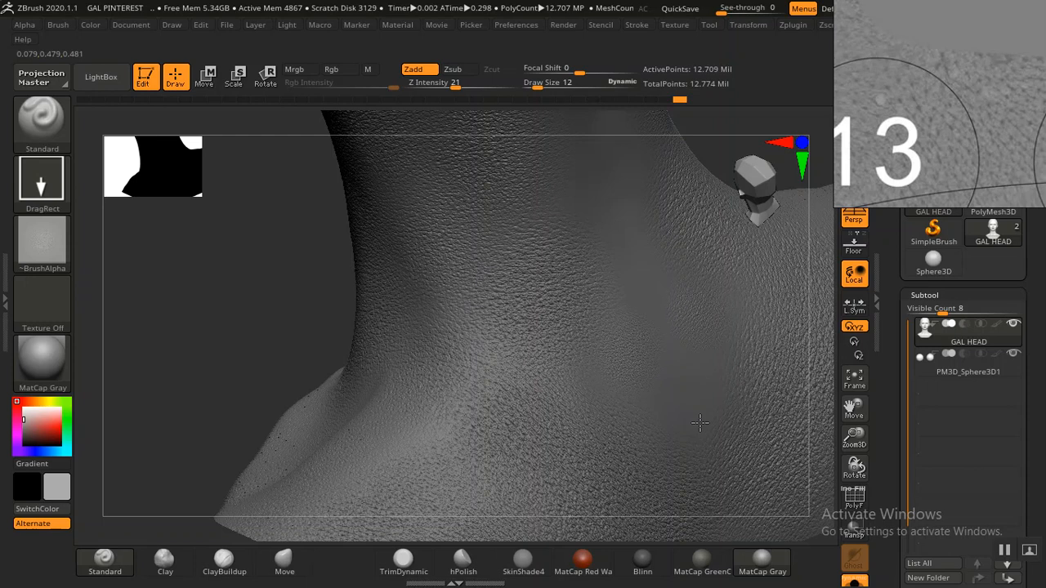
left_click_drag(700, 422, 730, 498)
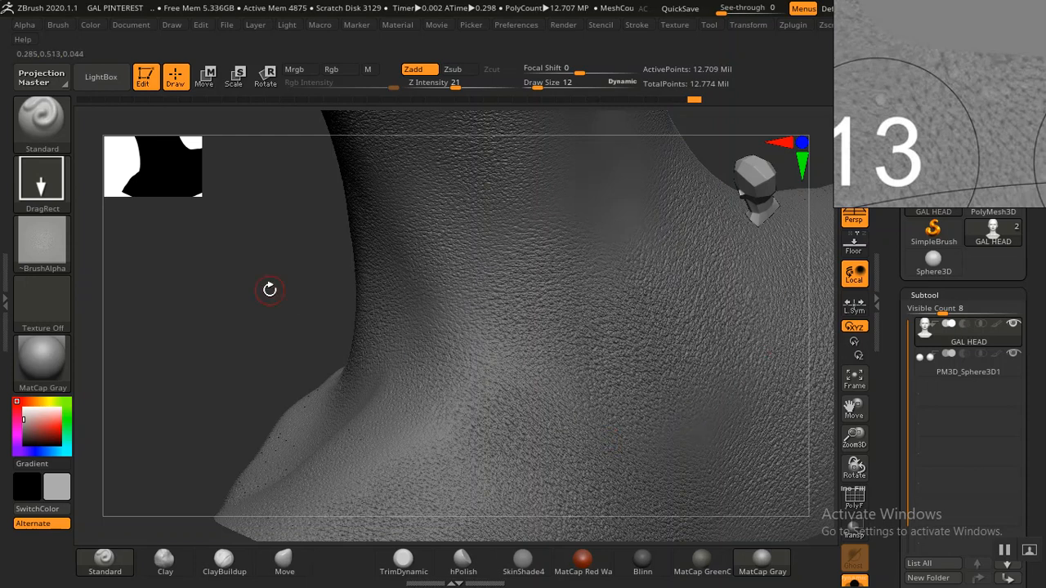
- Stamp pores along the center of the nape and check the whole bust from the front
left_click_drag(242, 277, 450, 222)
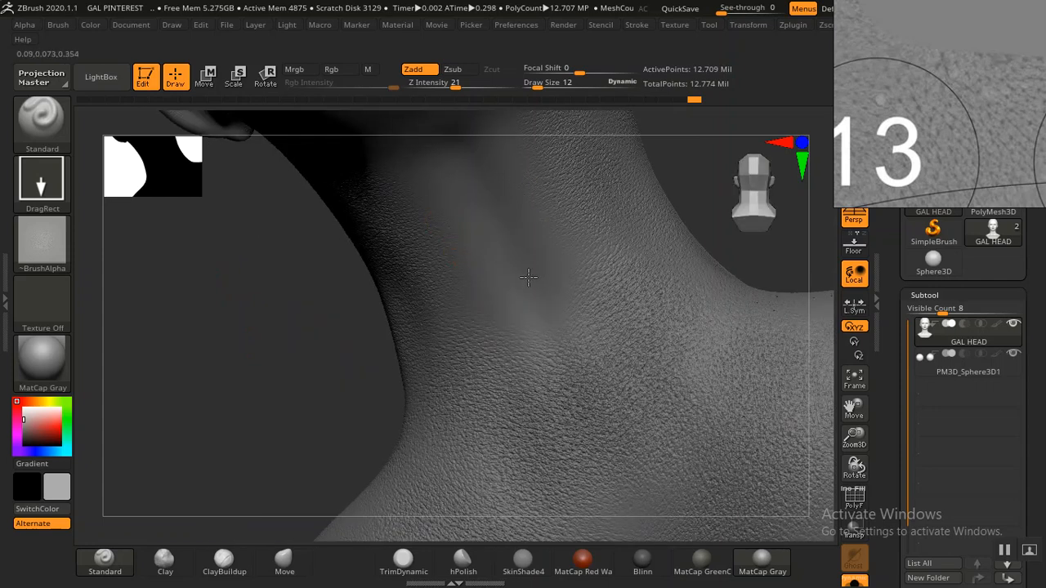
left_click_drag(550, 278, 507, 297)
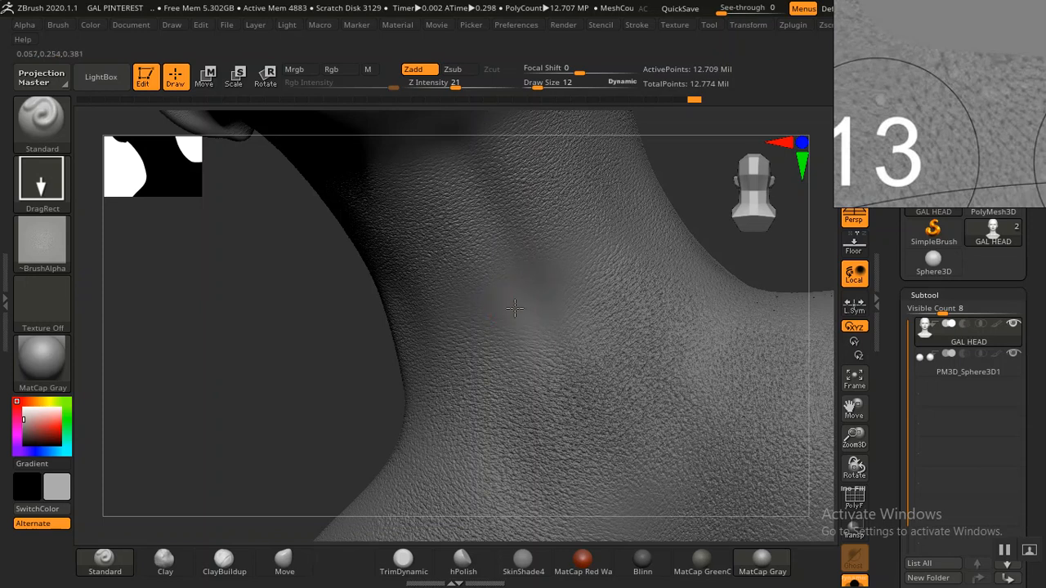
left_click_drag(617, 289, 631, 273)
mouse_move(229, 376)
left_mouse_down("alt")
mouse_move(204, 259)
mouse_move(385, 257)
mouse_move(629, 277)
mouse_move(616, 428)
left_mouse_up("alt")
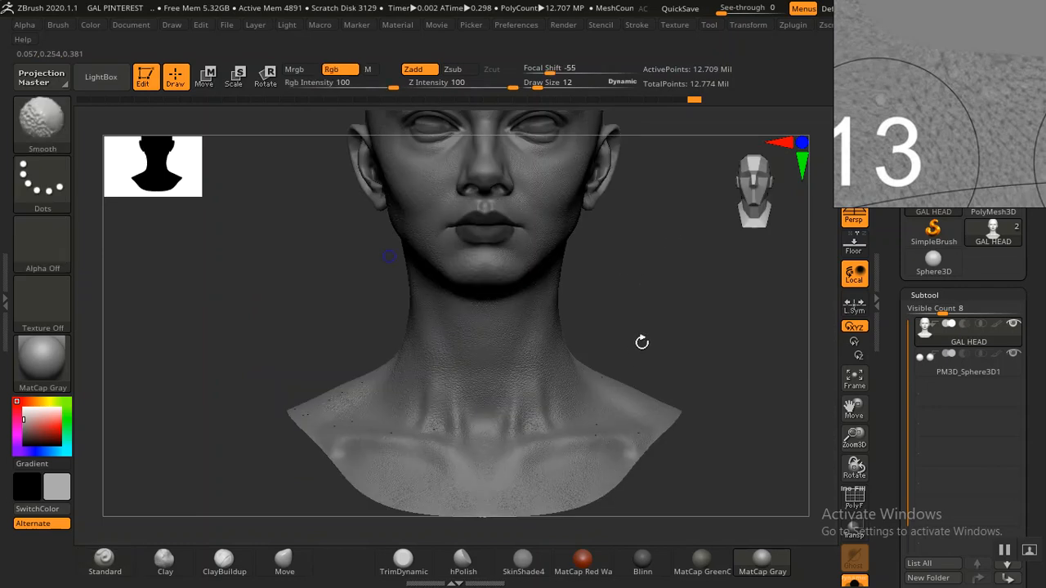
- Stamp skin pores on the smooth upper back and rear sides of the head, above the already textured area
left_click_drag(694, 147, 627, 410, "alt")
left_click_drag(640, 348, 642, 390, "alt")
left_click_drag(693, 286, 698, 381)
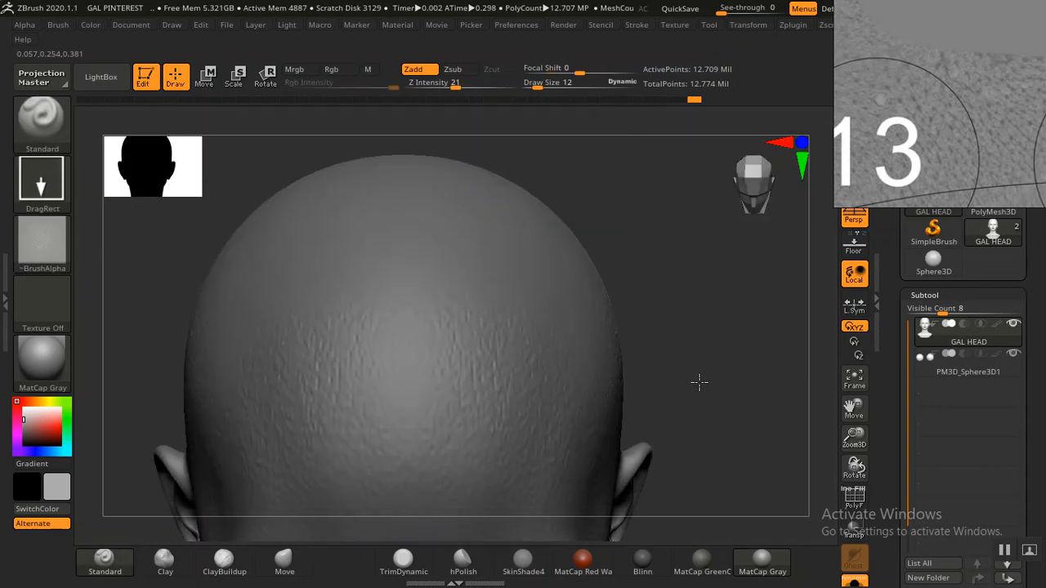
mouse_move(658, 250)
left_mouse_down("alt")
mouse_move(700, 319)
mouse_move(817, 285)
mouse_move(791, 322)
mouse_move(564, 339)
mouse_move(463, 289)
left_mouse_up("alt")
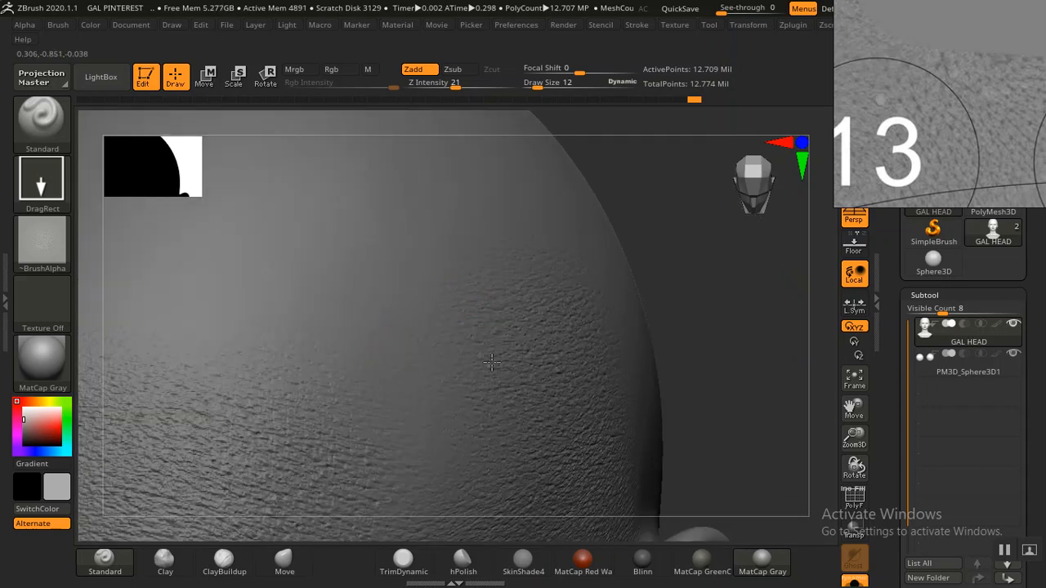
mouse_move(514, 364)
left_mouse_down()
mouse_move(558, 374)
mouse_move(522, 433)
mouse_move(510, 488)
left_mouse_up()
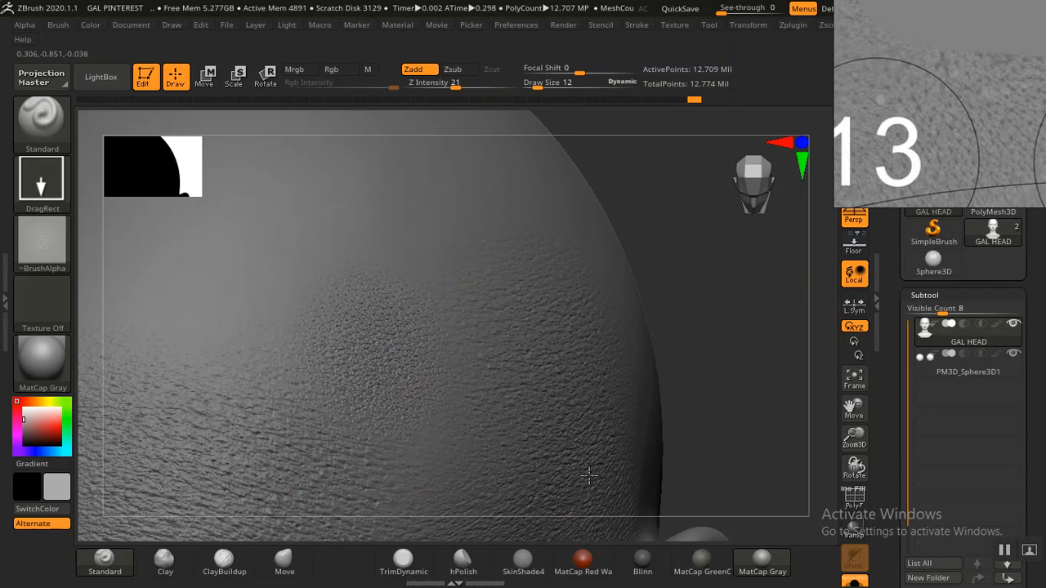
mouse_move(640, 449)
left_mouse_down()
mouse_move(740, 362)
mouse_move(682, 313)
mouse_move(594, 341)
mouse_move(594, 317)
mouse_move(610, 367)
mouse_move(719, 305)
left_mouse_up()
left_click_drag(597, 311, 675, 376, "alt")
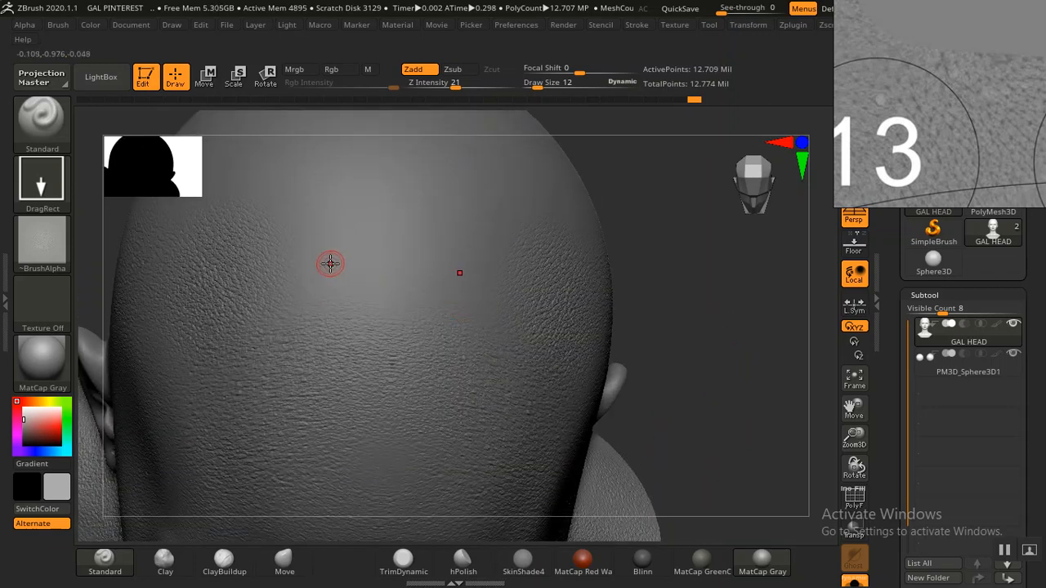
mouse_move(424, 277)
left_mouse_down()
mouse_move(455, 292)
mouse_move(480, 284)
mouse_move(491, 274)
mouse_move(463, 229)
mouse_move(524, 231)
mouse_move(695, 404)
mouse_move(211, 324)
mouse_move(259, 421)
left_mouse_up()
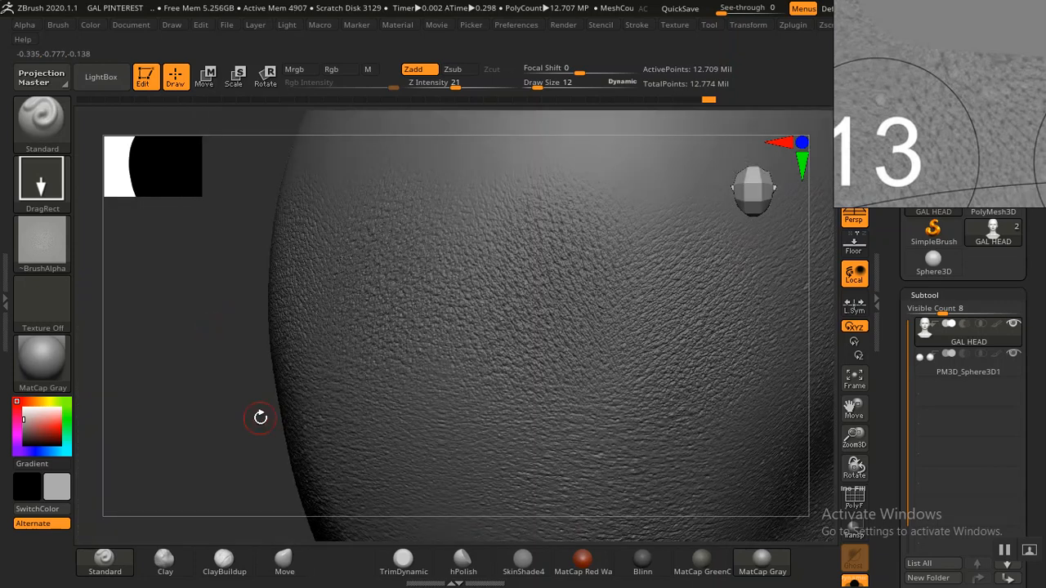
key("ctrl")
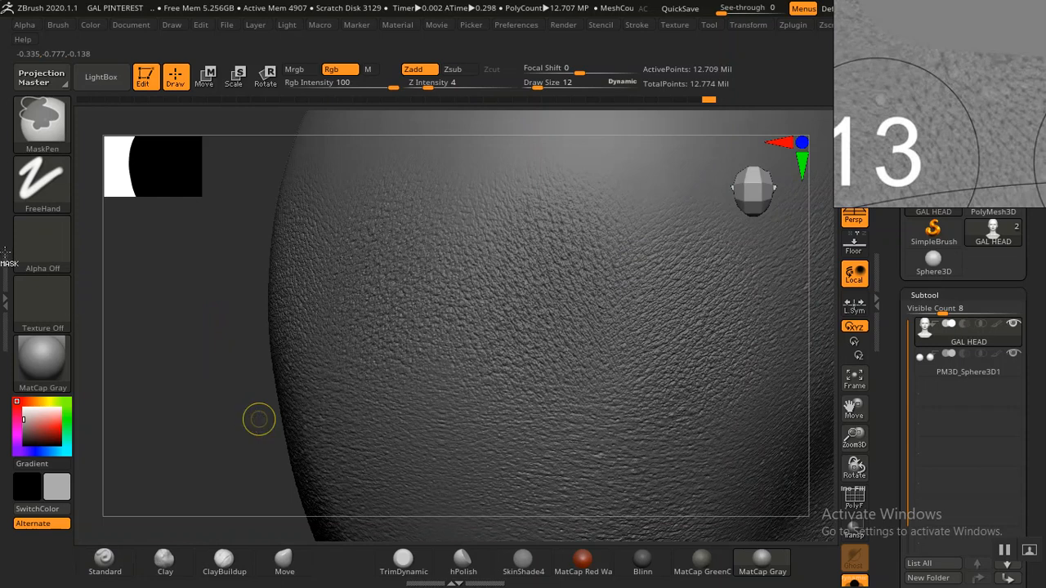
key("ctrl+z")
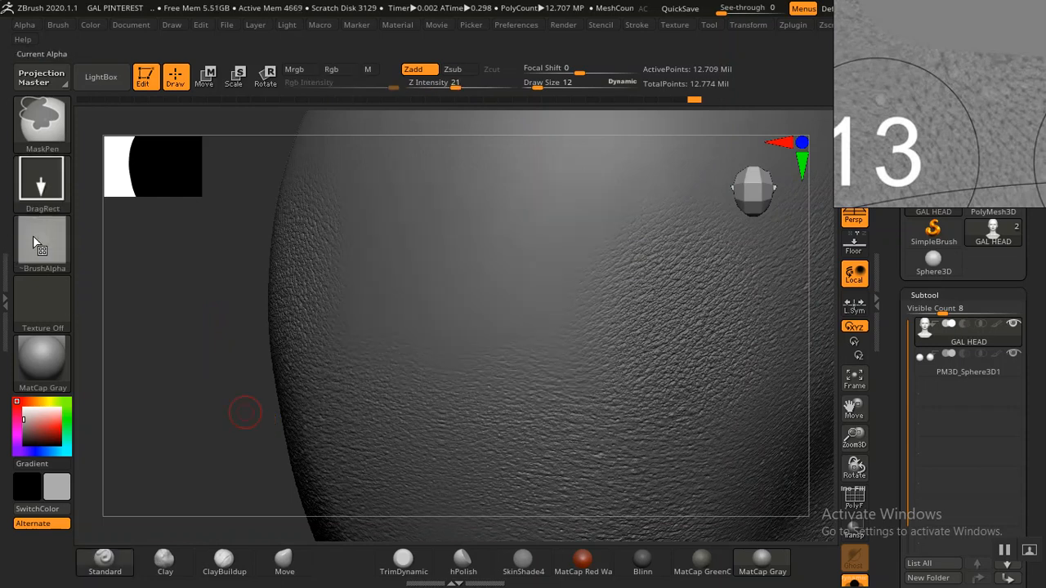
- Switch to pore alpha 03 and stamp it over the smooth gap at the center of the back of the head
mouse_move(202, 361)
left_mouse_down()
mouse_move(191, 362)
mouse_move(207, 363)
left_mouse_up()
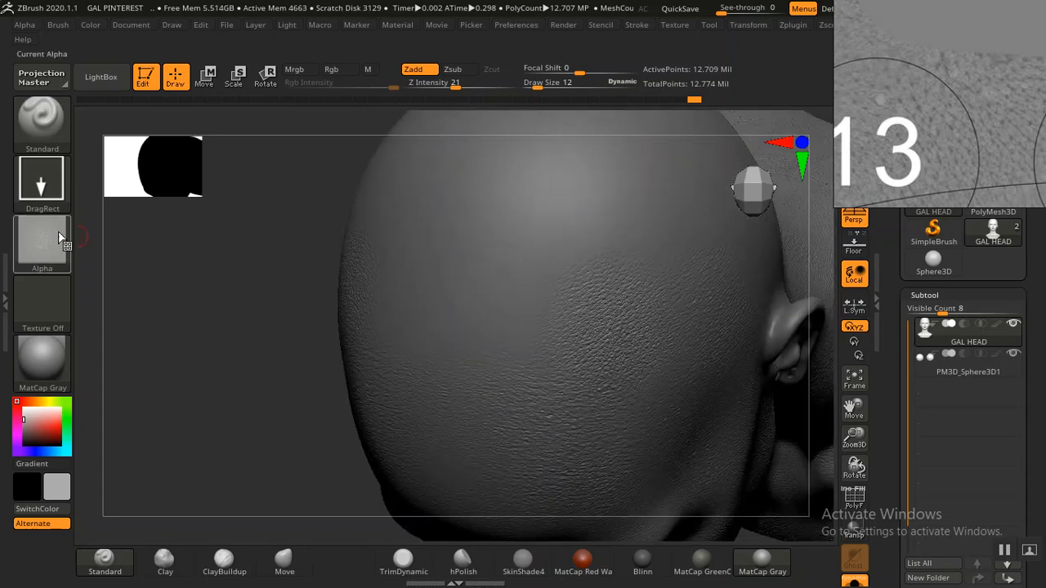
mouse_move(37, 238)
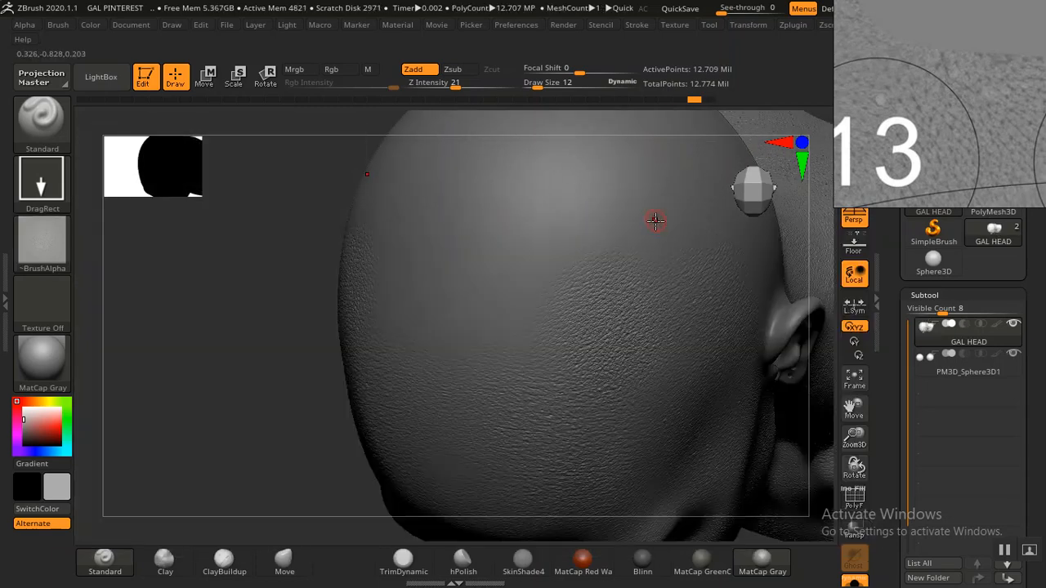
left_click(56, 251)
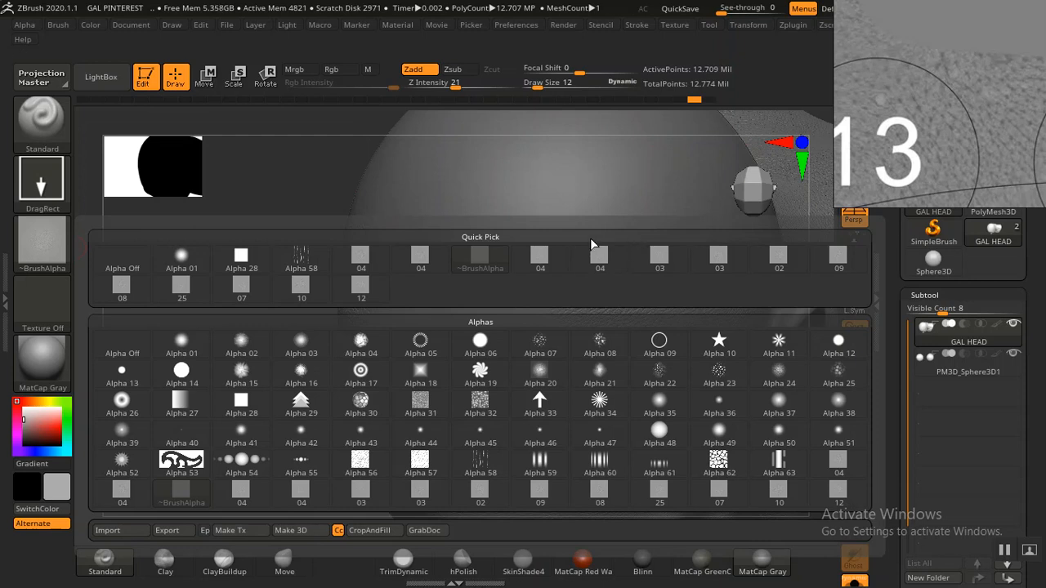
left_click(667, 264)
left_click_drag(467, 331, 374, 345)
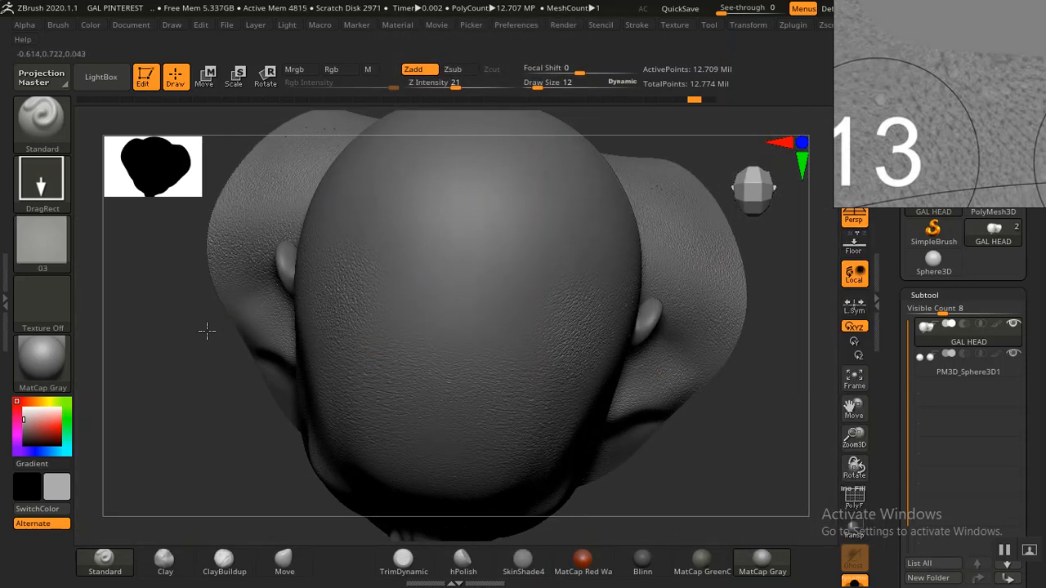
left_click_drag(206, 331, 395, 287, "alt")
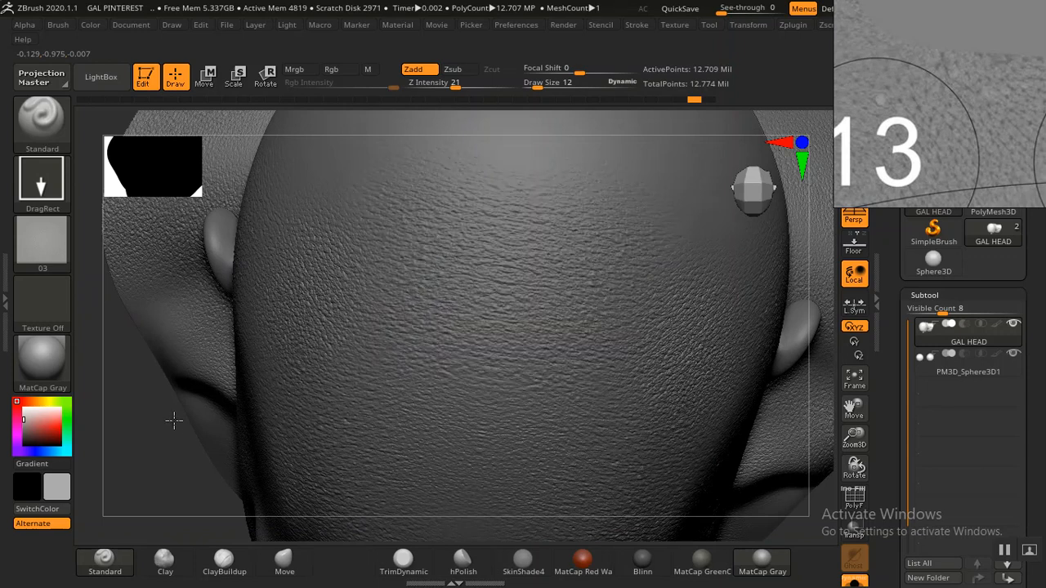
- Examine the pore coverage on the crown, temple, forehead and face from the rear, side and front
left_click_drag(158, 316, 158, 316)
left_click_drag(150, 350, 162, 303, "alt")
left_click_drag(668, 398, 680, 310)
mouse_move(648, 475)
left_mouse_down("alt")
mouse_move(632, 316)
mouse_move(661, 324)
mouse_move(666, 304)
left_mouse_up("alt")
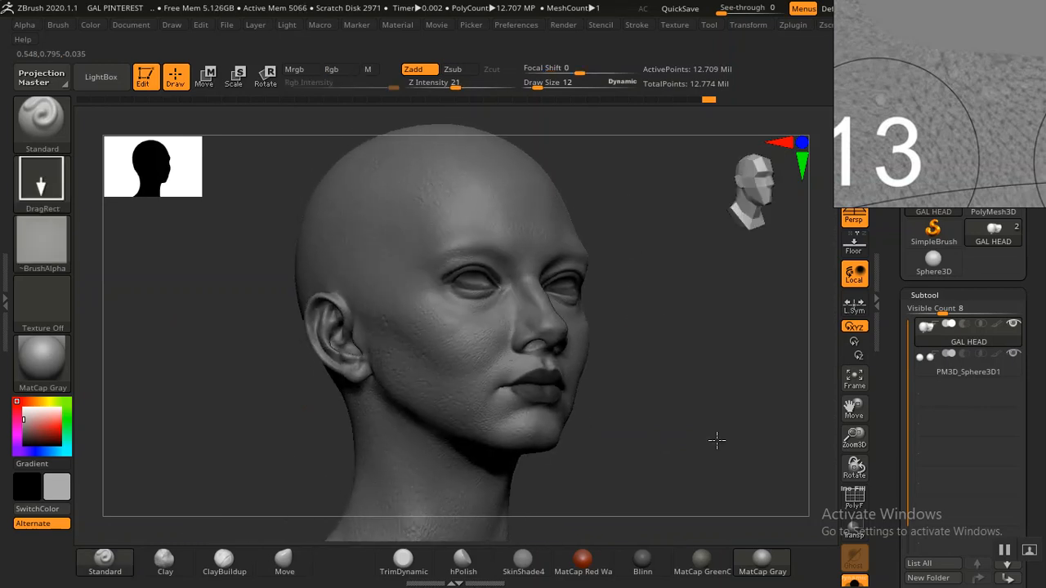
left_click_drag(717, 437, 697, 427, "alt")
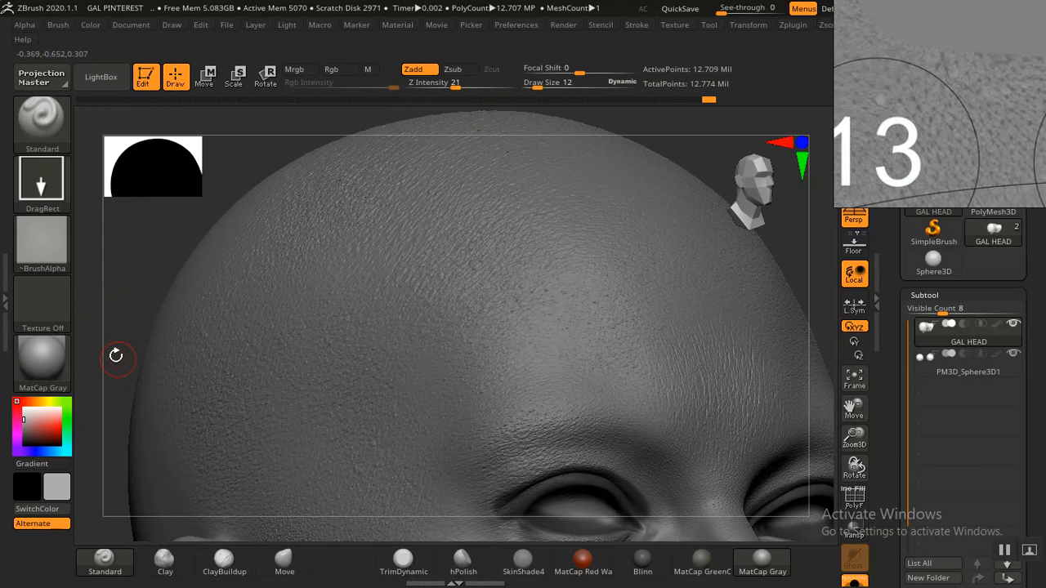
mouse_move(115, 347)
left_mouse_down()
mouse_move(86, 320)
mouse_move(129, 340)
left_mouse_up()
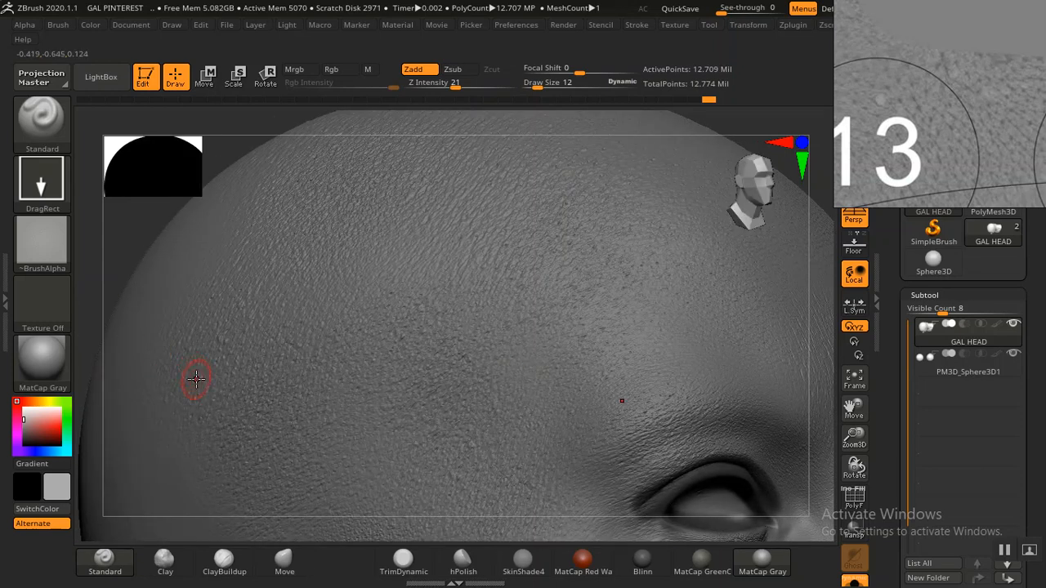
left_click_drag(89, 289, 49, 174, "alt")
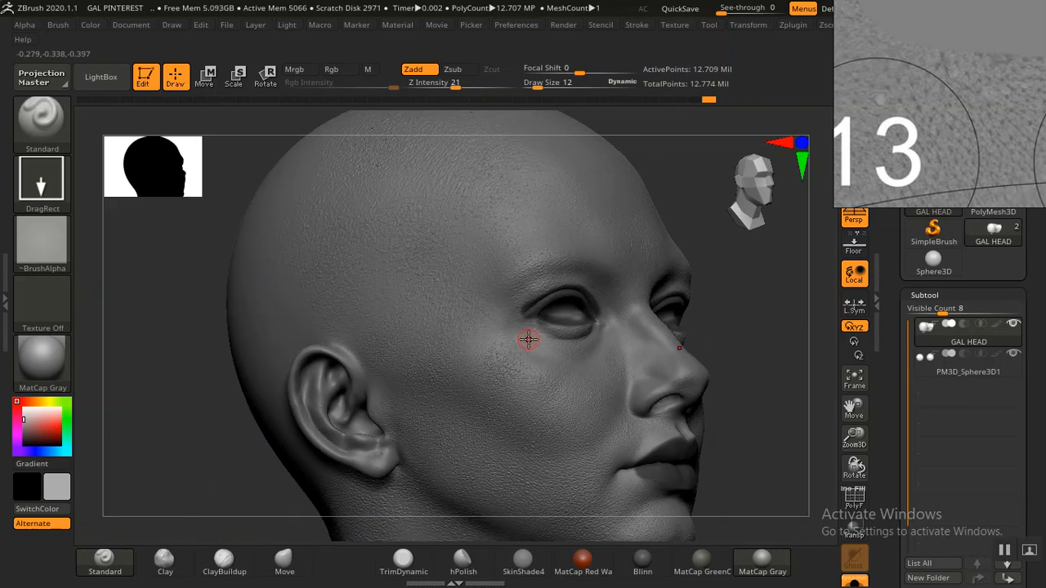
mouse_move(708, 347)
left_mouse_down("shift")
mouse_move(725, 444)
mouse_move(710, 276)
left_mouse_up("shift")
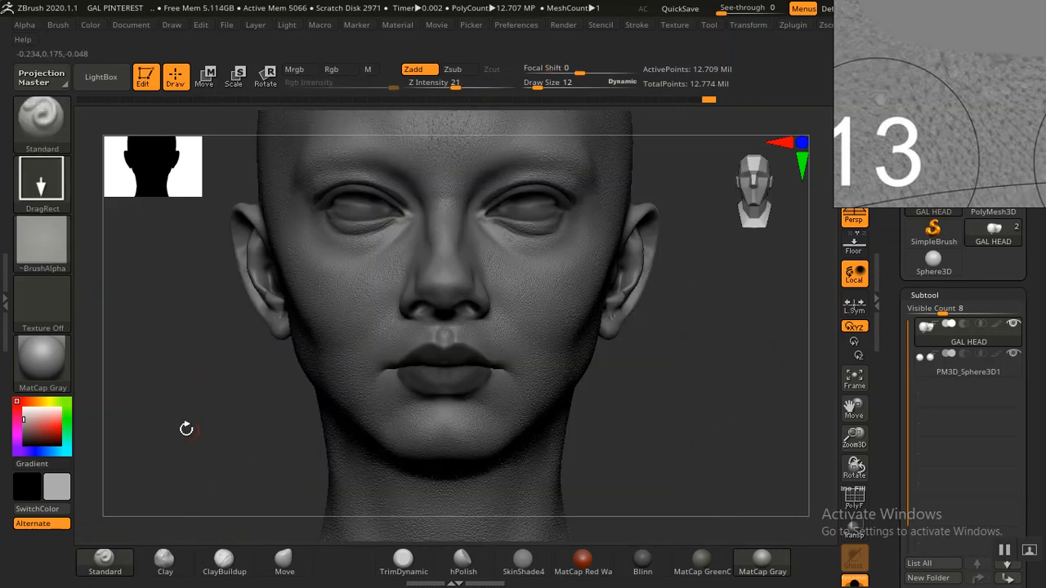
- Lighten the main color to near white and clear the mask from the lips and eye sockets
left_click_drag(39, 423, 8, 413)
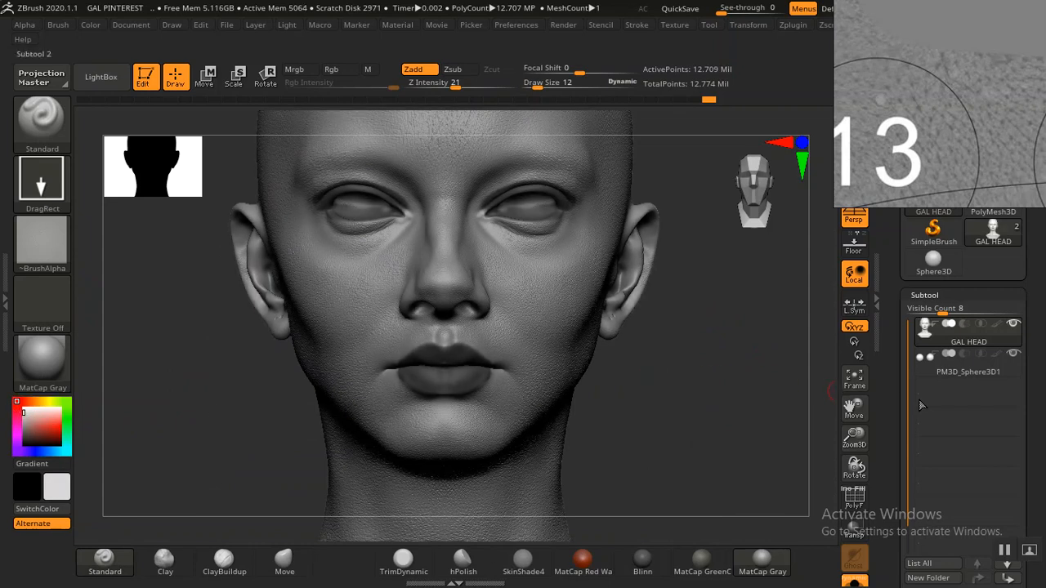
left_click_drag(657, 397, 684, 434, "ctrl")
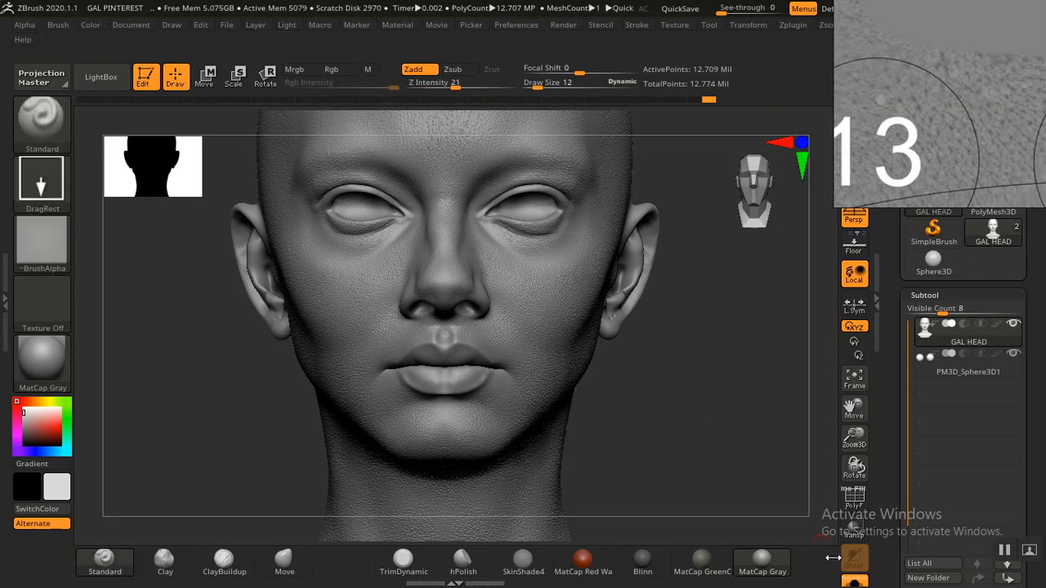
- Turn off Solo mode to show the eyeballs again and inspect the skin detail around the eyes, temple and cheek
left_click(850, 582)
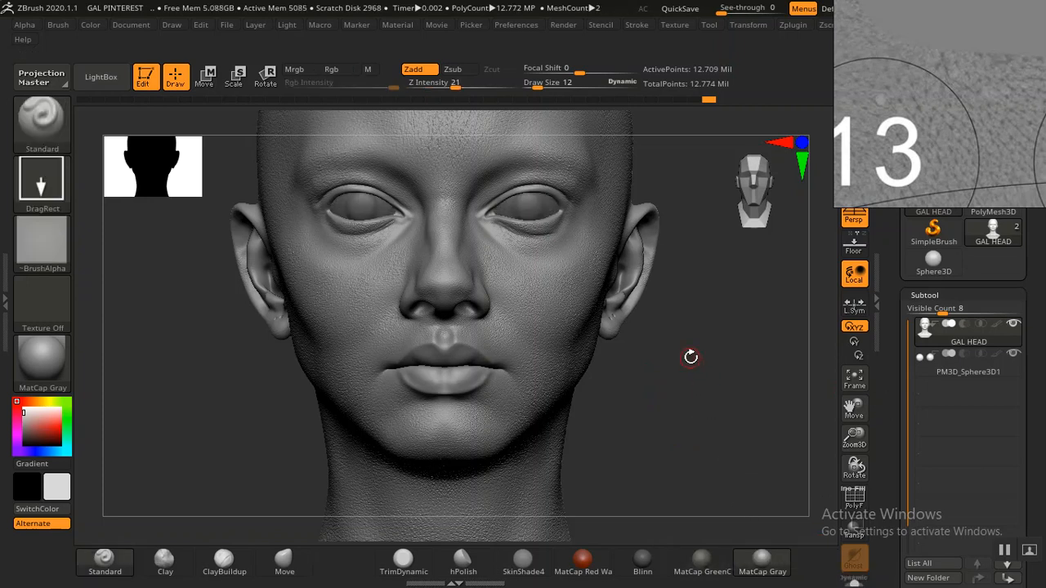
left_click_drag(691, 357, 706, 430, "alt")
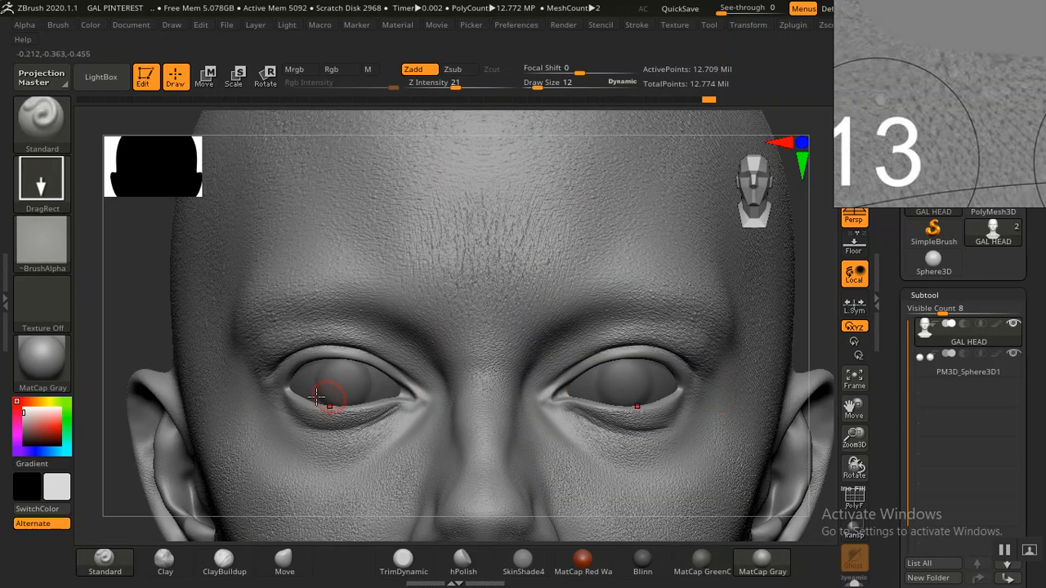
left_click_drag(121, 338, 227, 393)
left_click_drag(154, 309, 175, 304)
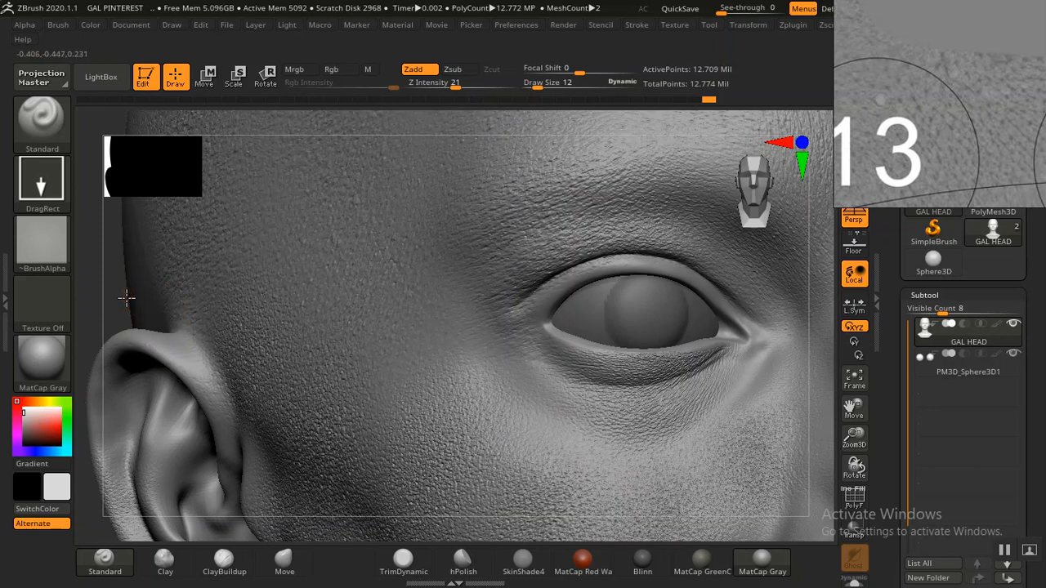
left_click_drag(109, 298, 115, 299)
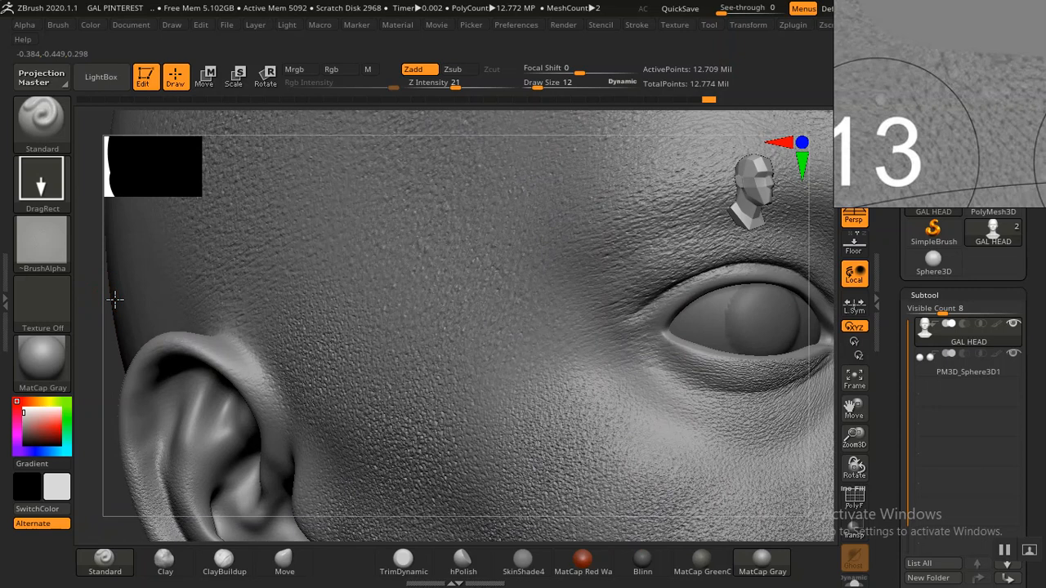
left_click_drag(107, 310, 74, 318, "shift")
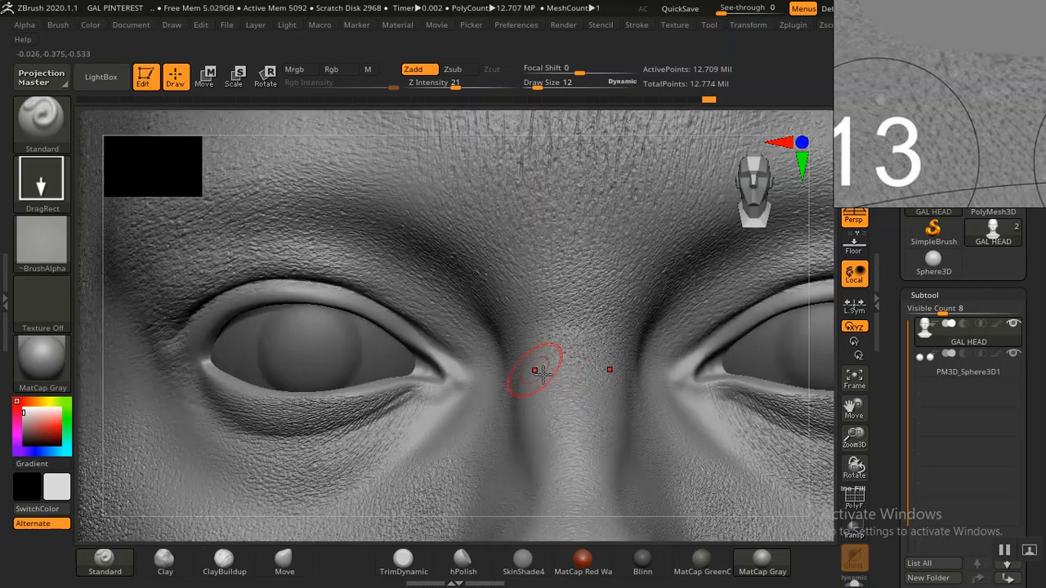
- Stop recording on the untitled layer and make the SKIN PORE BASE layer visible and selected
left_click(924, 296)
left_click(921, 369)
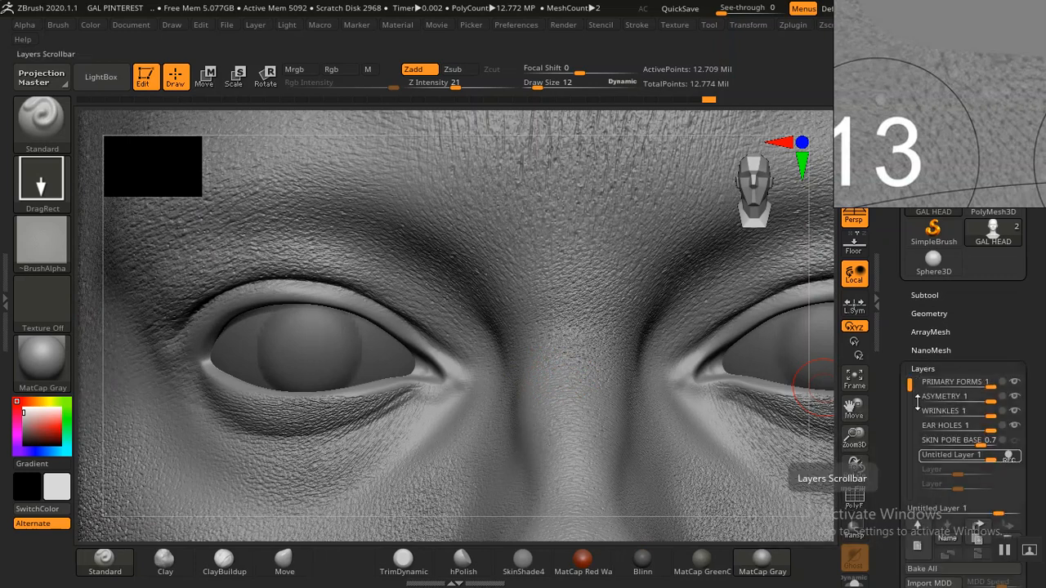
scroll(903, 437, "down", 2)
left_click(1011, 342)
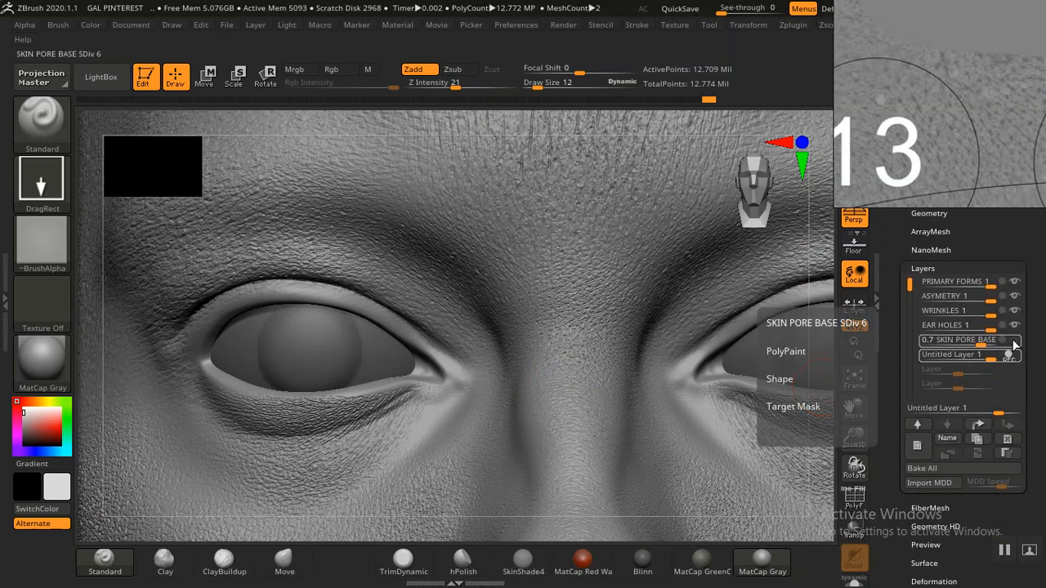
left_click(1014, 342)
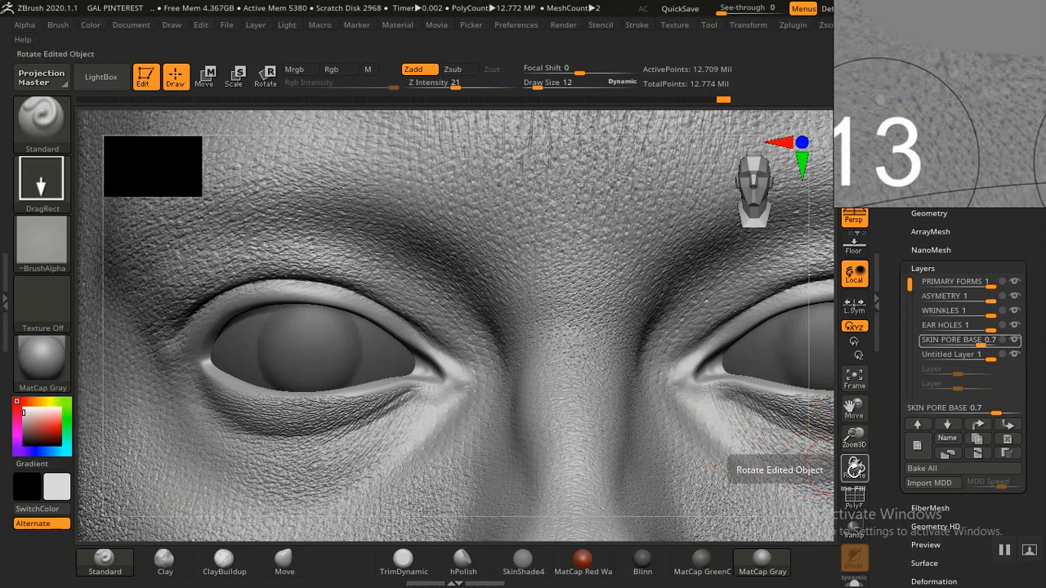
- Apply the Blinn material and check the combined pore detail on the cheek, eye area and brow
left_click_drag(854, 438, 712, 365)
left_click_drag(802, 326, 567, 374, "shift")
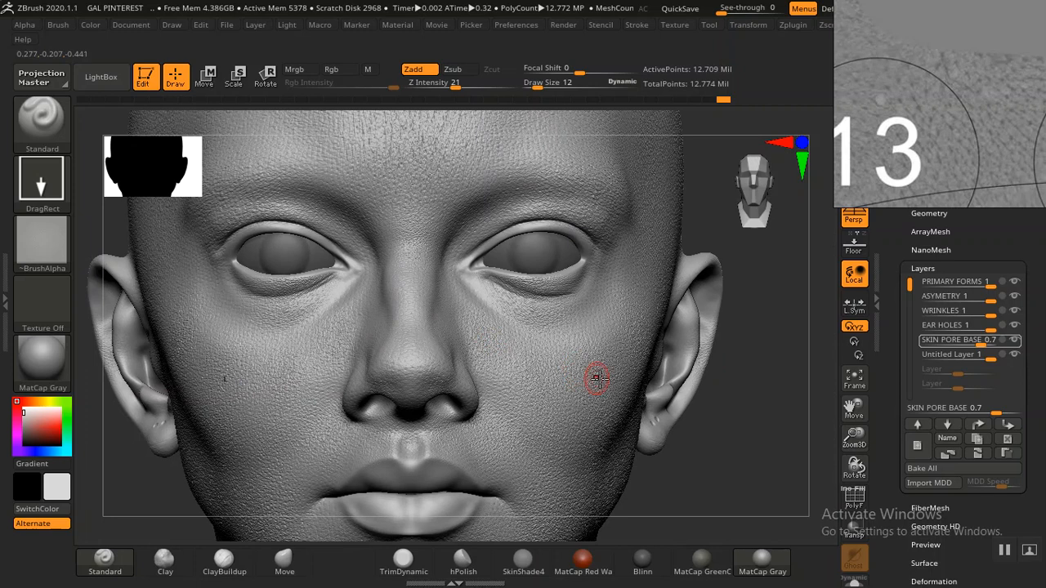
left_click(657, 563)
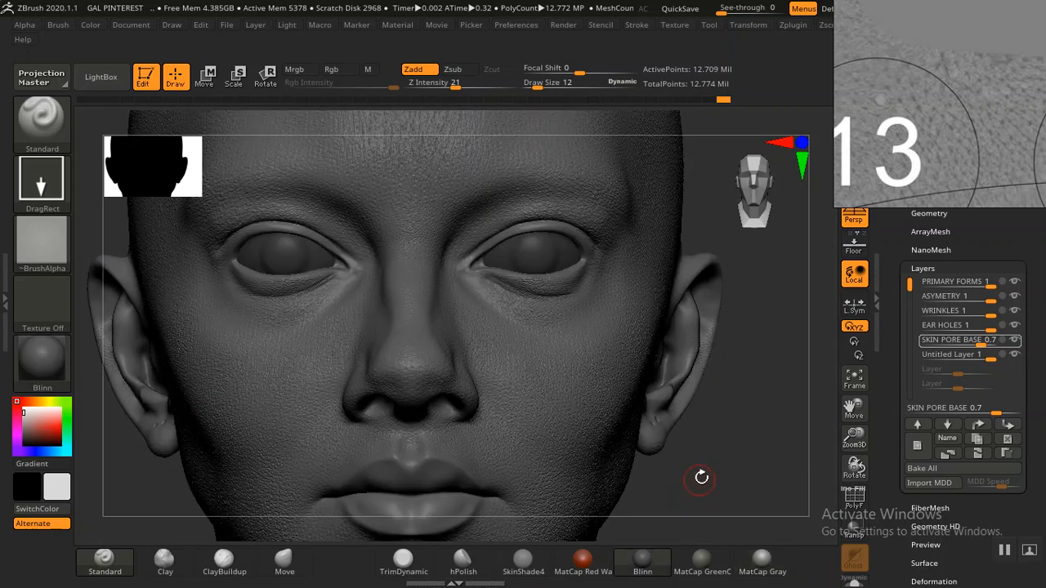
left_click_drag(702, 478, 607, 452)
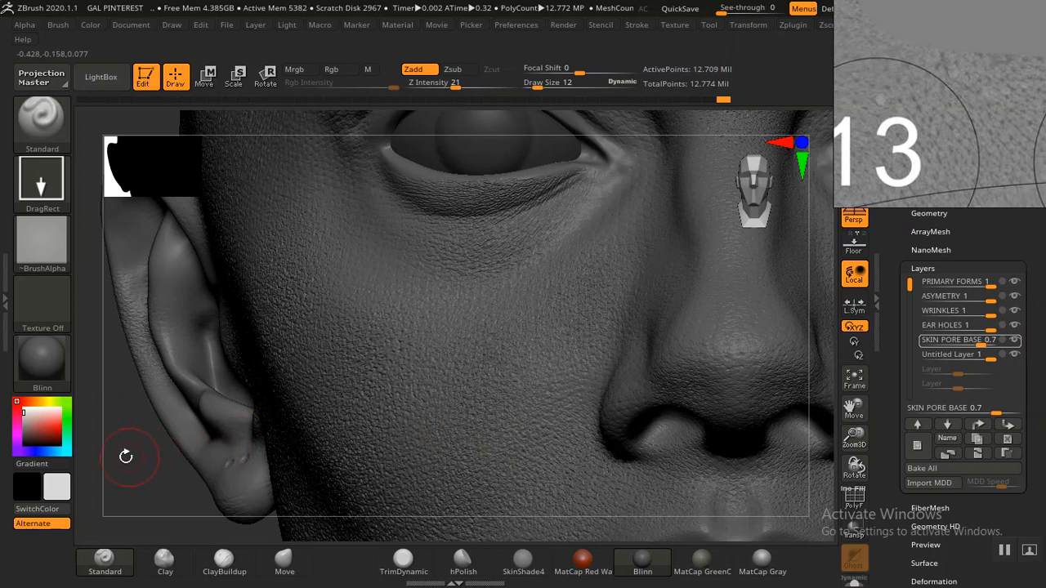
left_click_drag(128, 455, 198, 561)
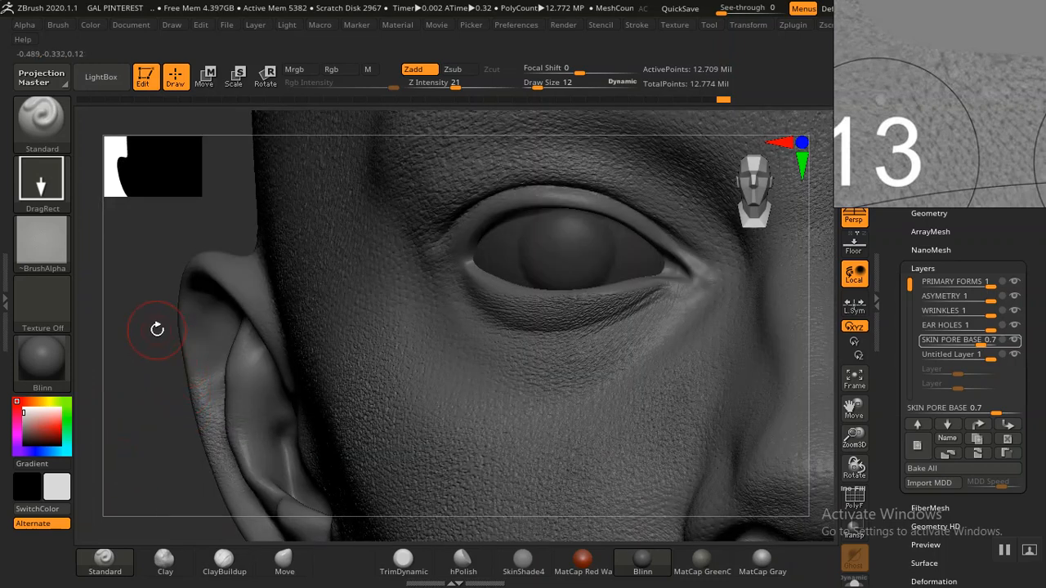
left_click_drag(157, 330, 128, 460, "alt")
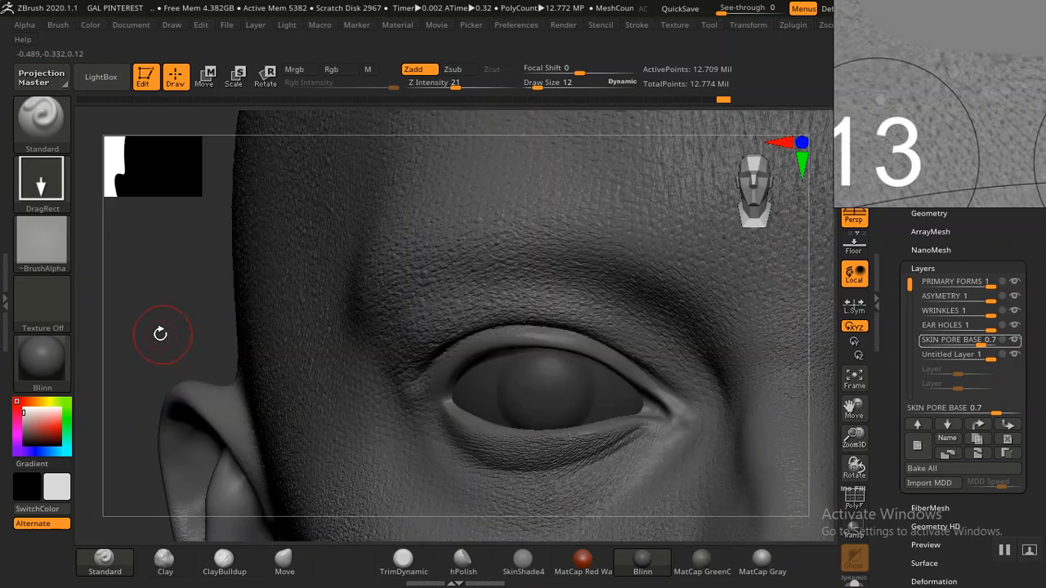
- Set the intensity of the SKIN PORE BASE layer to 1, judging it around the eyes and nose bridge
left_click_drag(143, 334, 159, 318, "shift")
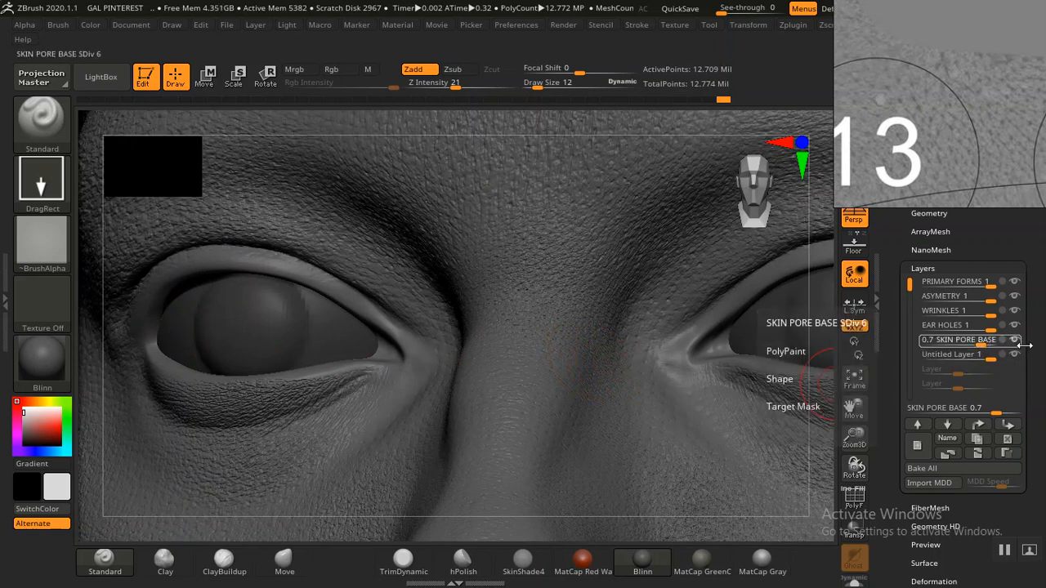
left_click_drag(982, 344, 985, 344)
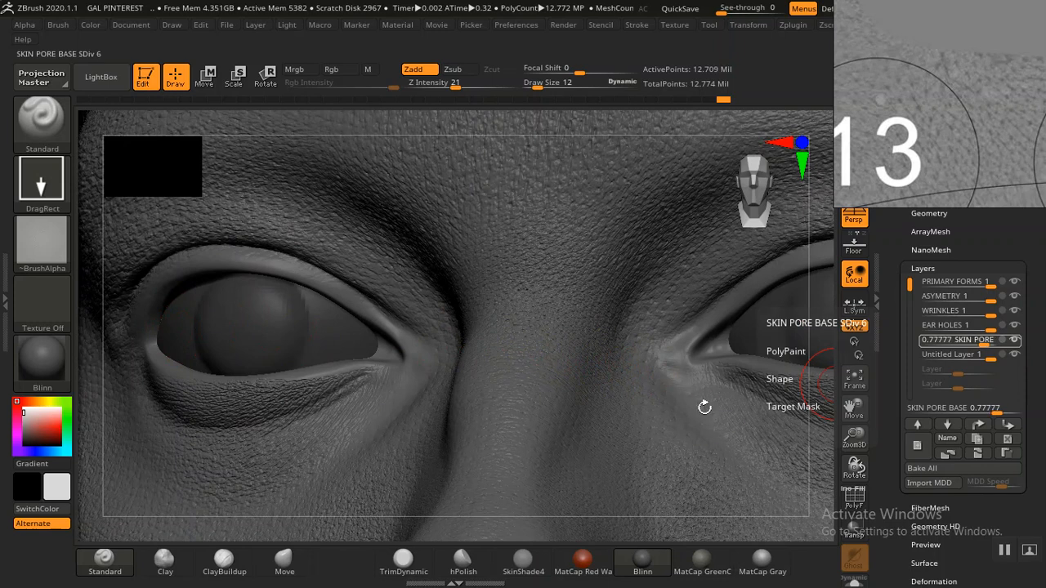
left_click(956, 340)
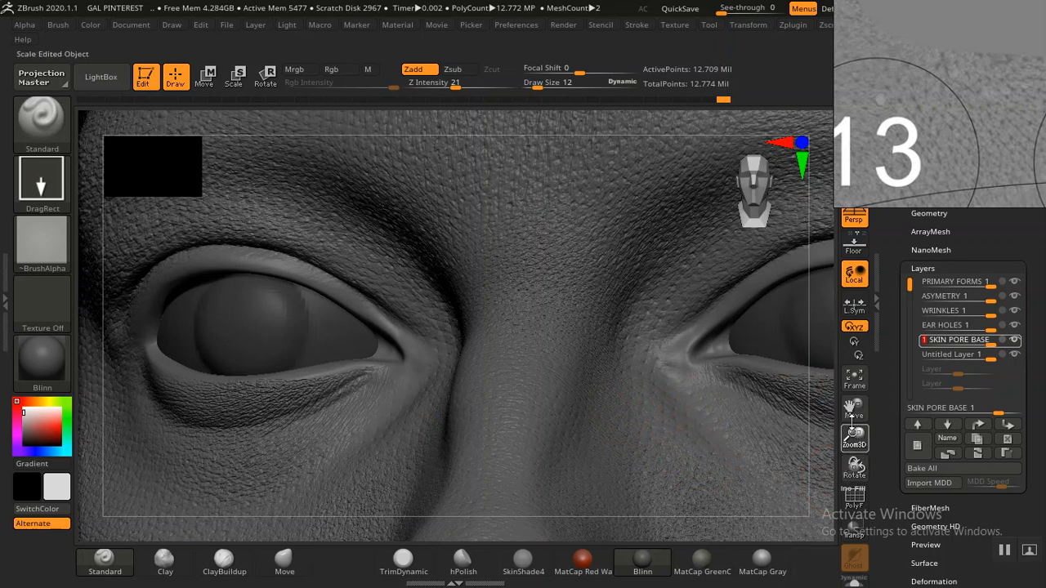
- Lower the intensity of the SKIN PORE BASE layer to 0.8, judging it around the eyes, cheek, jaw and mouth
left_click_drag(853, 431, 791, 397)
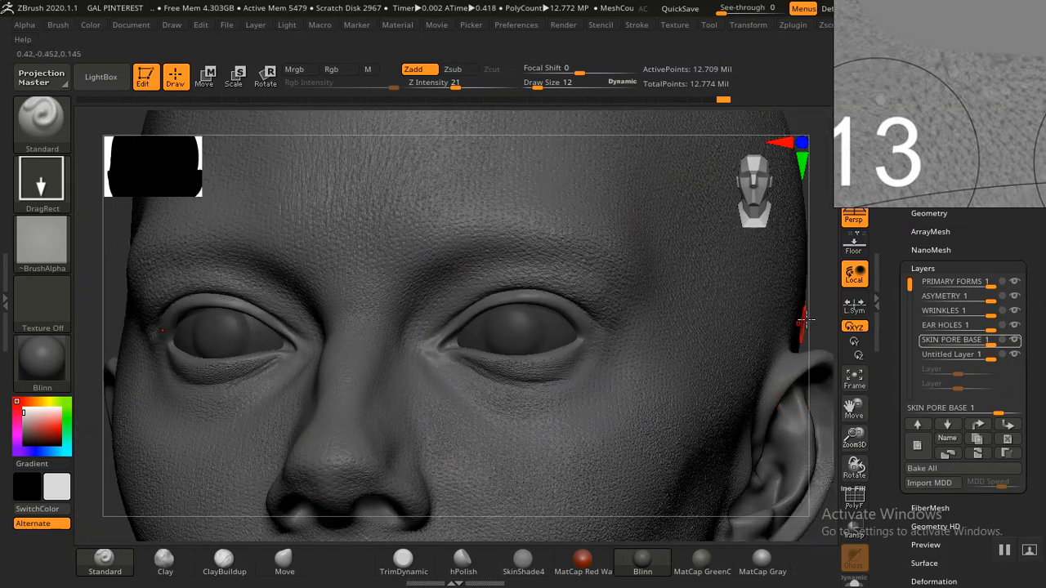
left_click_drag(842, 319, 550, 356)
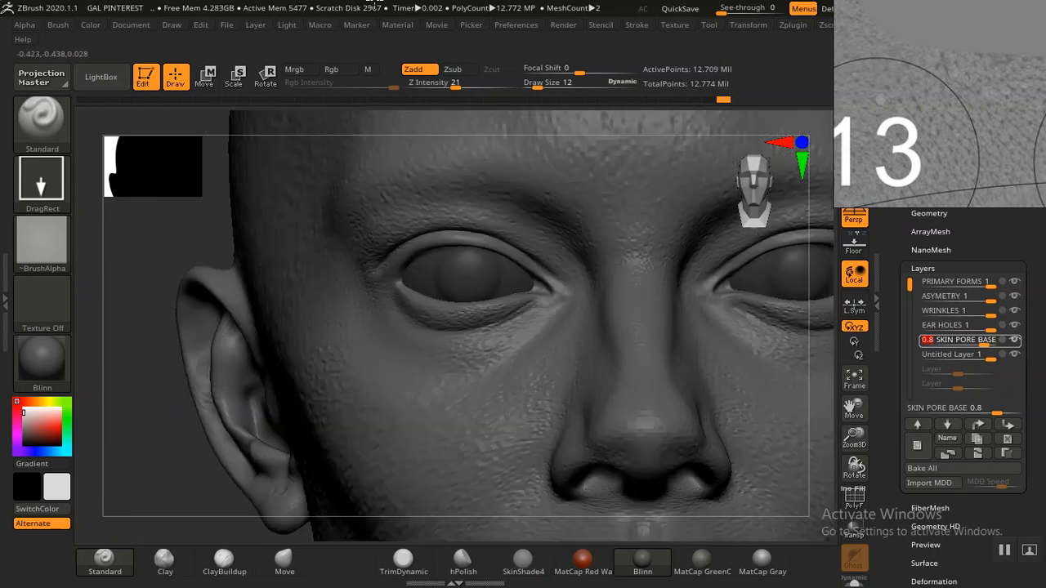
left_click_drag(374, 2, 391, 443, "alt")
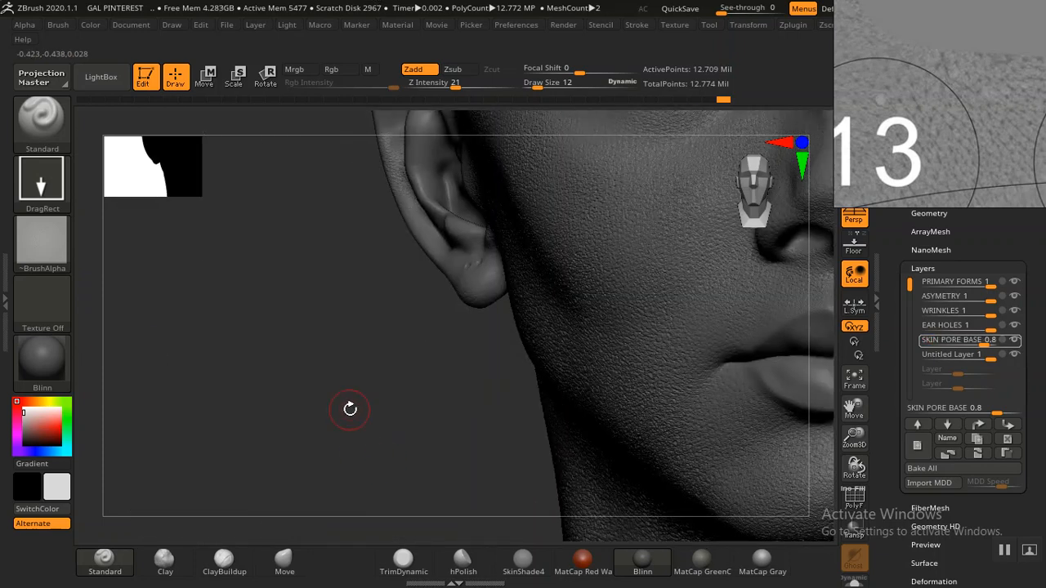
left_click_drag(350, 409, 357, 472, "alt")
left_click_drag(310, 444, 1, 473)
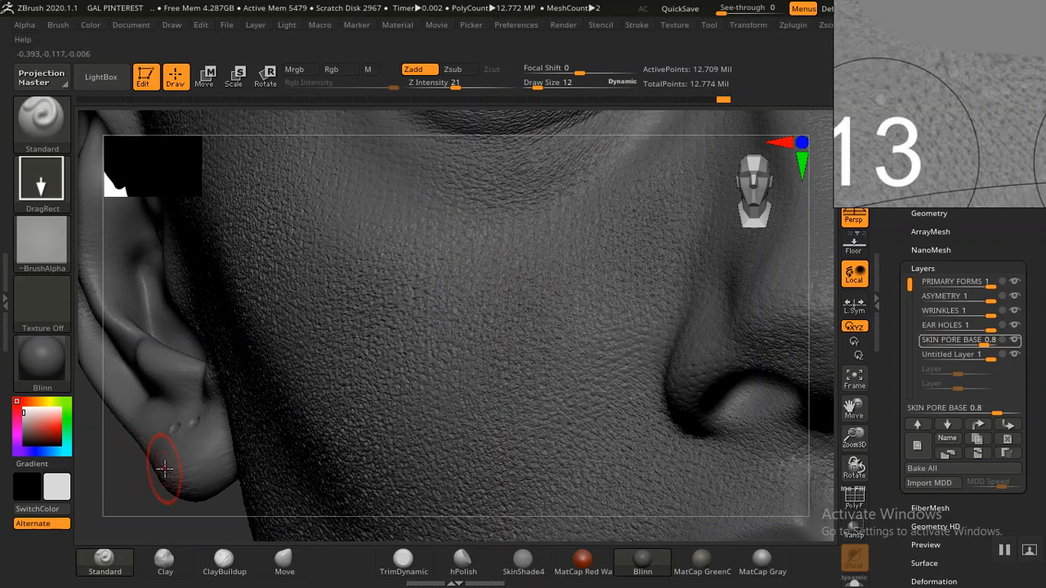
left_click_drag(155, 515, 143, 455, "alt")
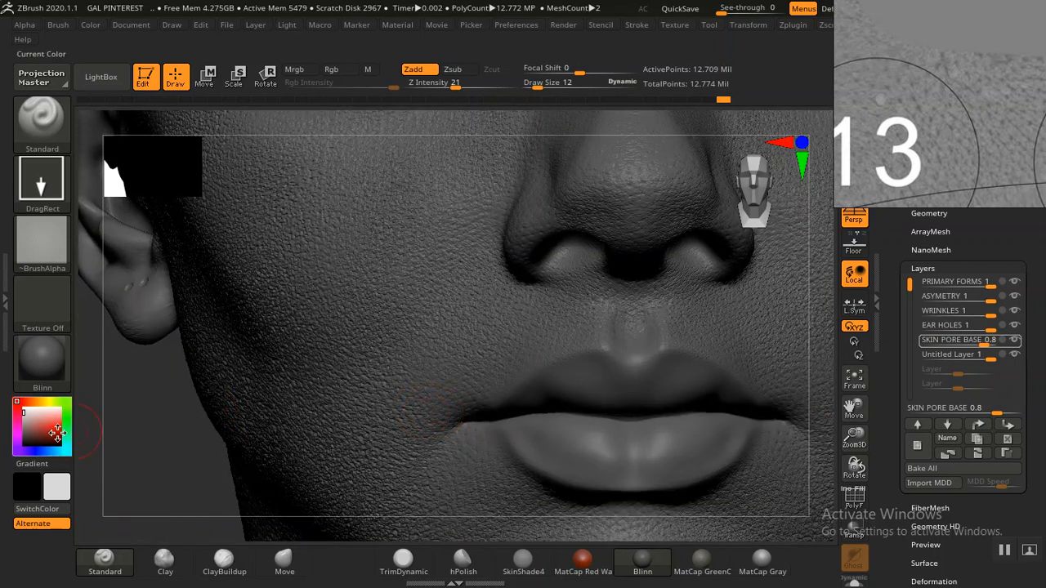
- Set the current colour to pure white and apply the MatCap Gray material to the head
left_click_drag(34, 417, 23, 409)
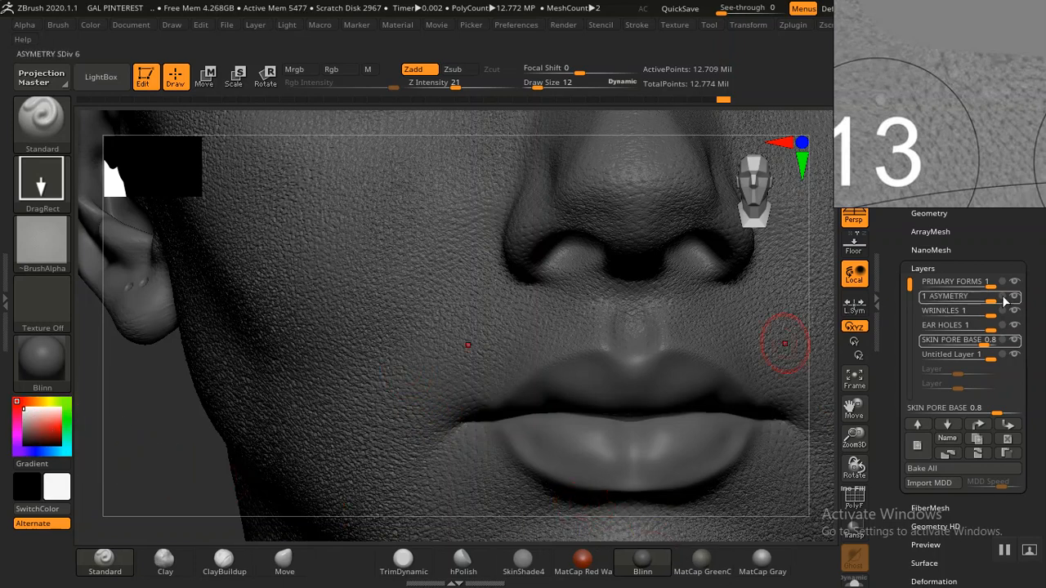
left_click_drag(905, 249, 896, 355)
left_click(928, 298)
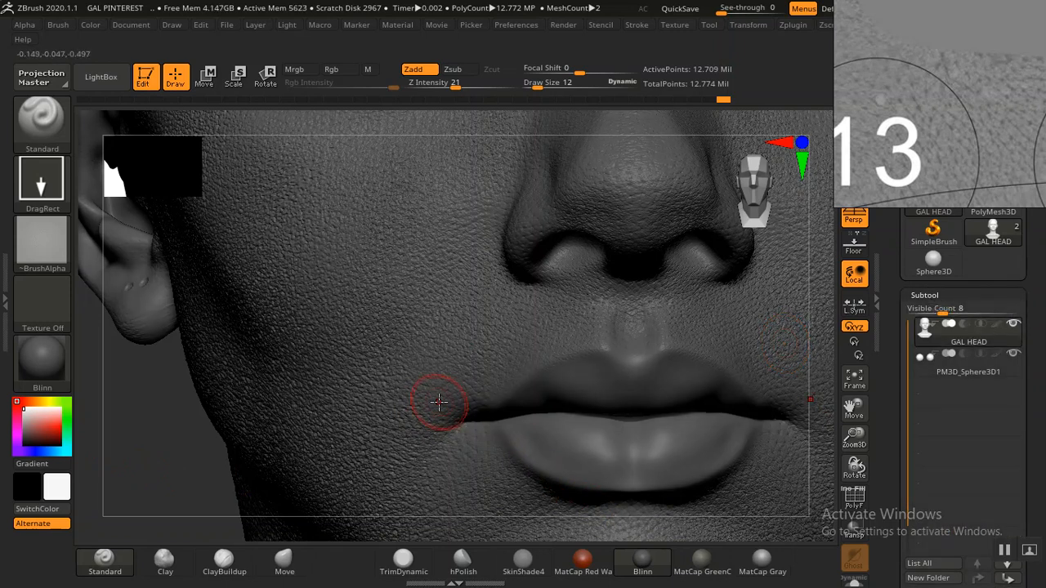
left_click_drag(165, 413, 161, 415)
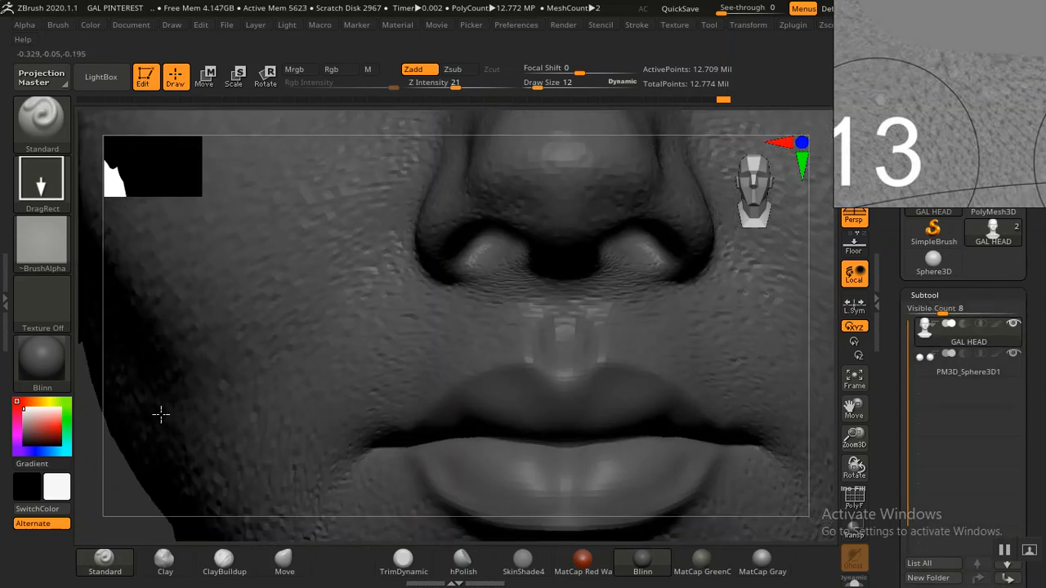
left_click(754, 572)
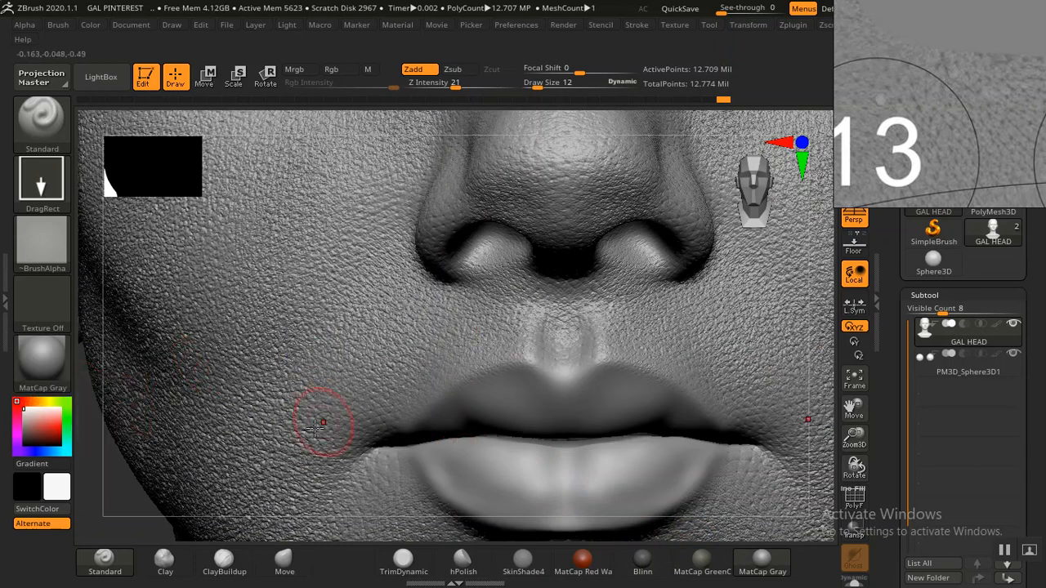
- Inspect the pore detail around the nose, eyes, brow, temple, lips and chin
left_click_drag(101, 526, 88, 580, "alt")
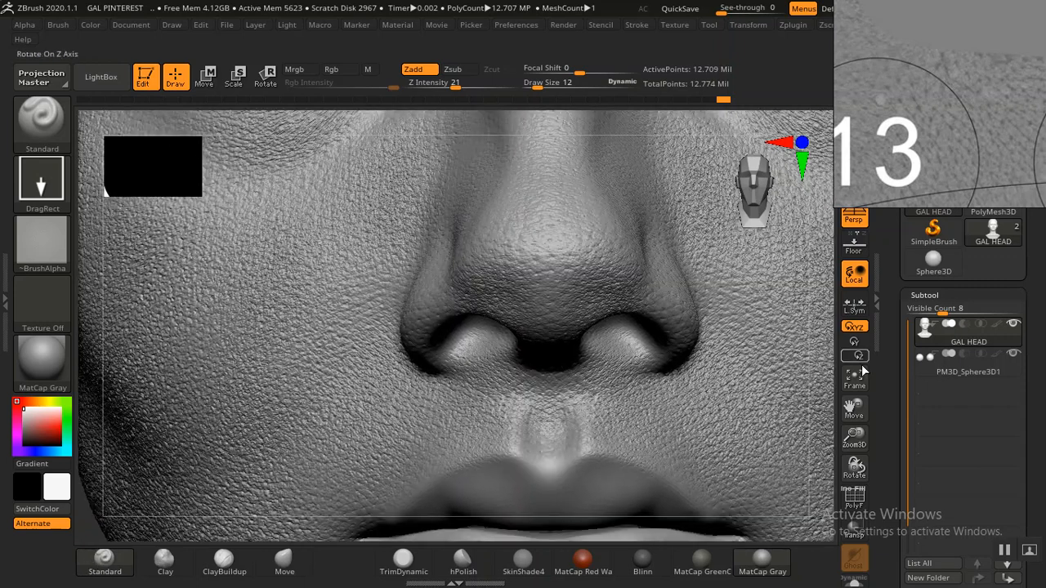
left_click_drag(855, 407, 810, 460)
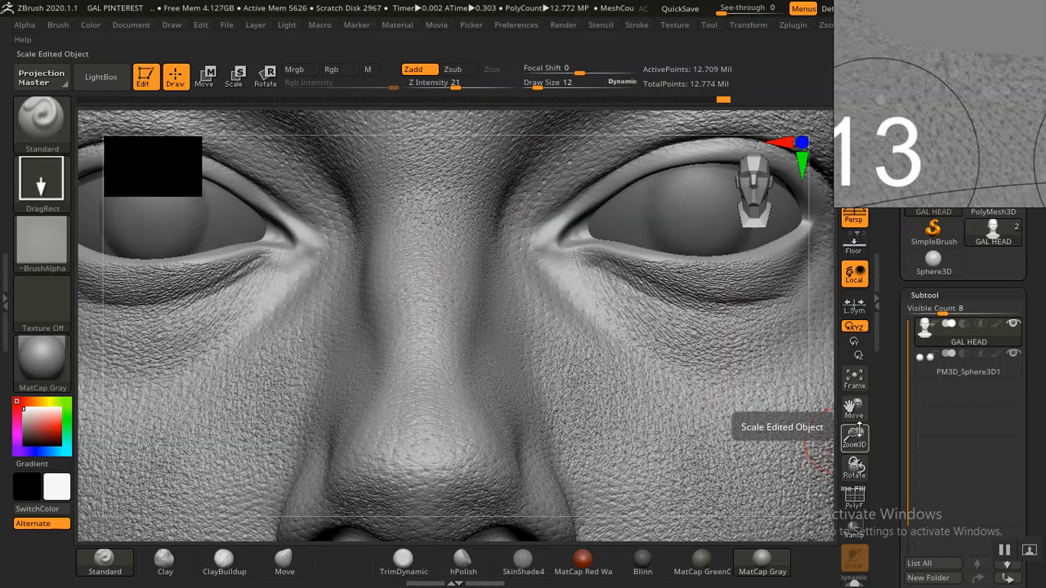
mouse_move(854, 433)
left_mouse_down()
mouse_move(822, 498)
mouse_move(850, 425)
left_mouse_up()
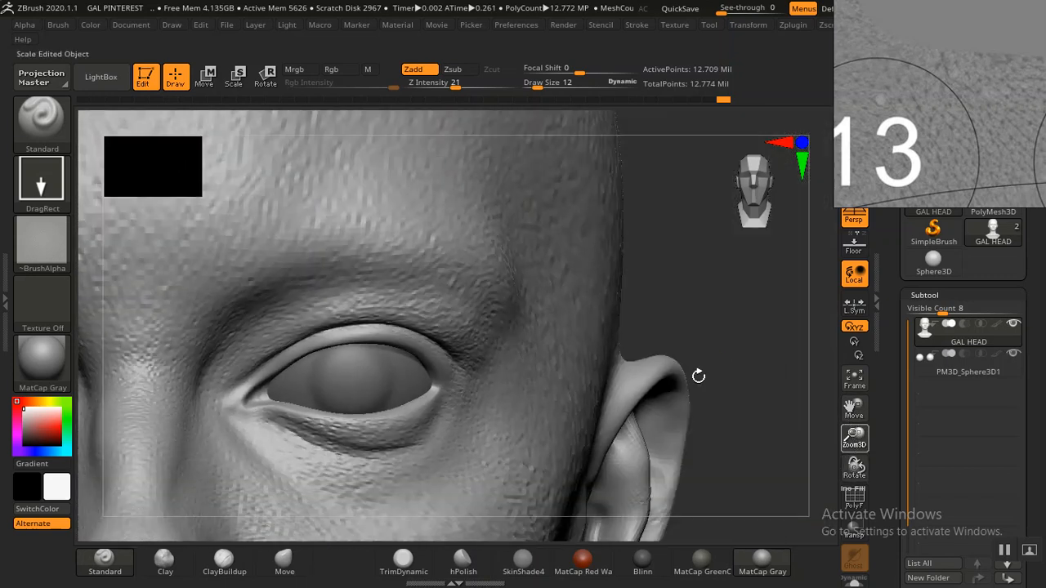
left_click_drag(724, 394, 760, 398)
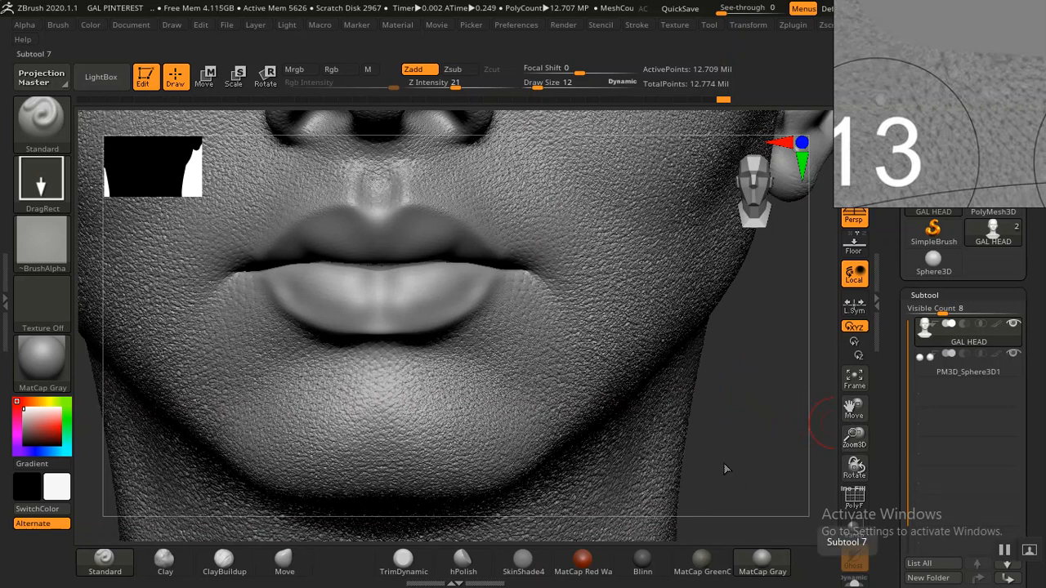
left_click_drag(744, 404, 748, 398)
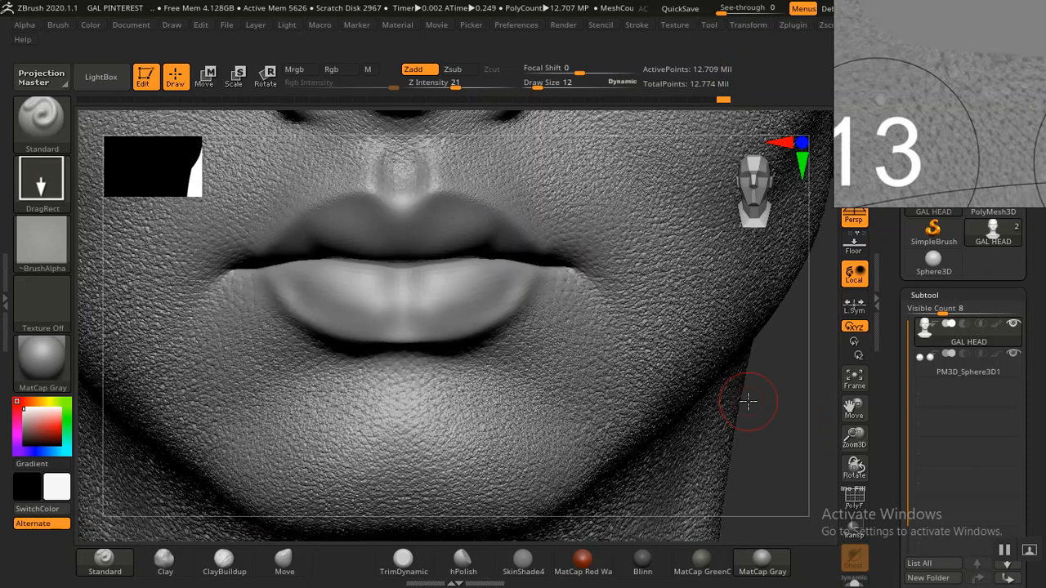
- Examine the skin texture across the neck and shoulder, finishing with the whole head in view
key("f")
left_click_drag(689, 363, 722, 428, "alt")
left_click_drag(310, 423, 255, 215, "alt")
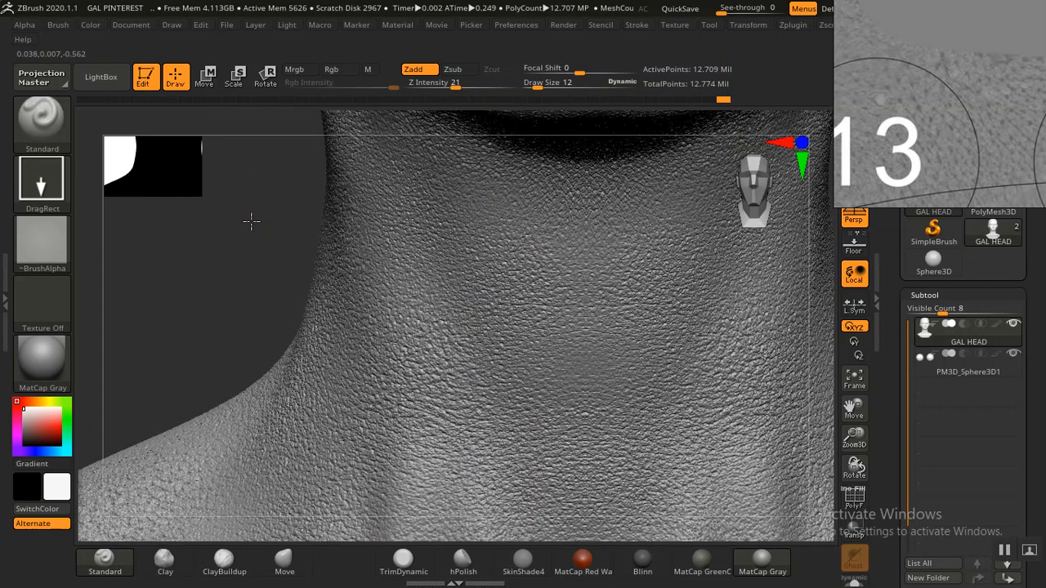
mouse_move(250, 221)
left_mouse_down()
mouse_move(233, 245)
mouse_move(280, 234)
mouse_move(558, 274)
left_mouse_up()
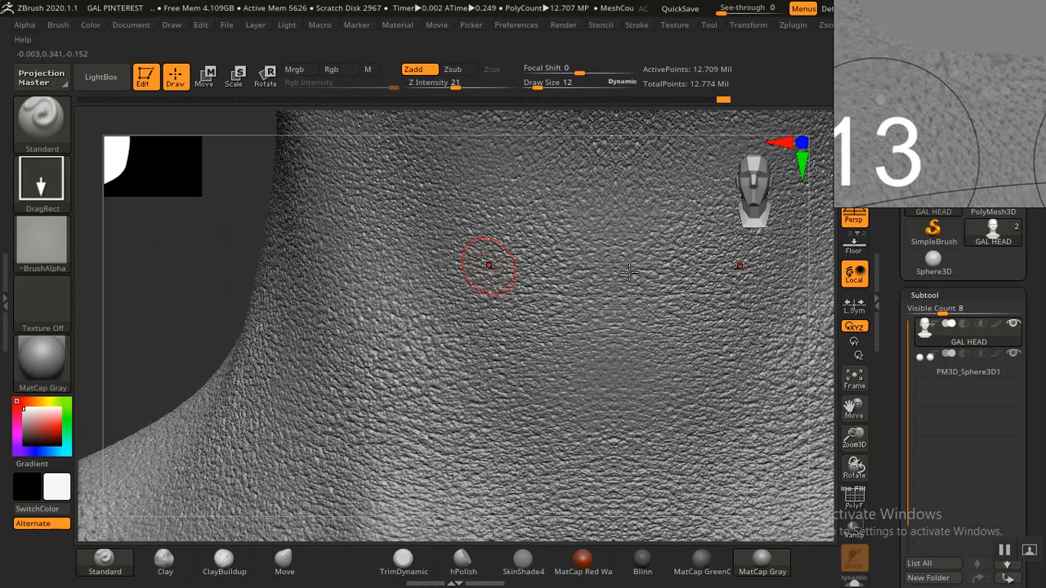
key("f")
left_click_drag(651, 332, 737, 453, "alt")
left_click_drag(722, 362, 702, 355, "alt")
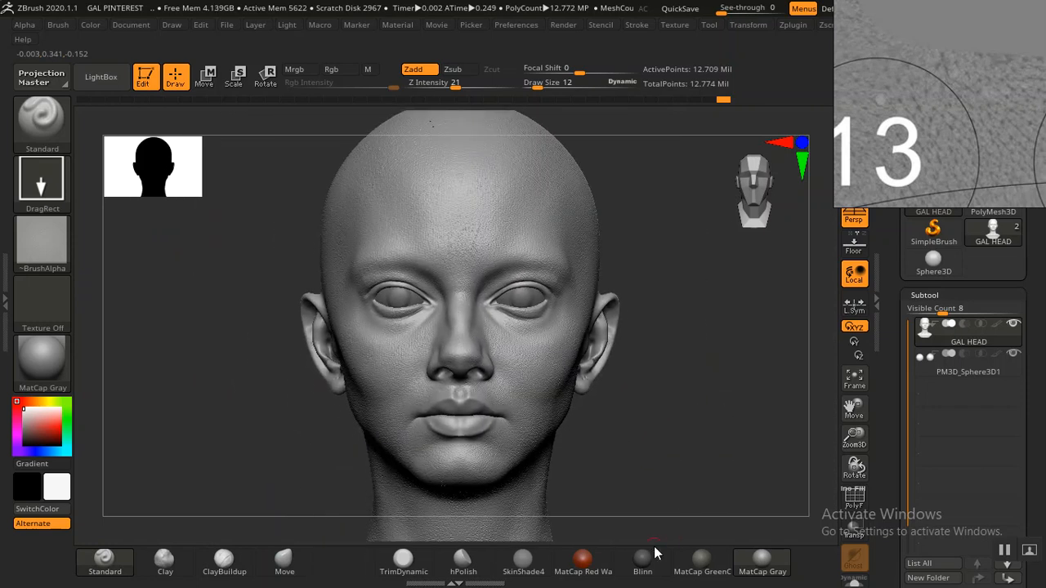
- Apply the Blinn material and light the head with the second light only, switching the first light off
left_click(643, 560)
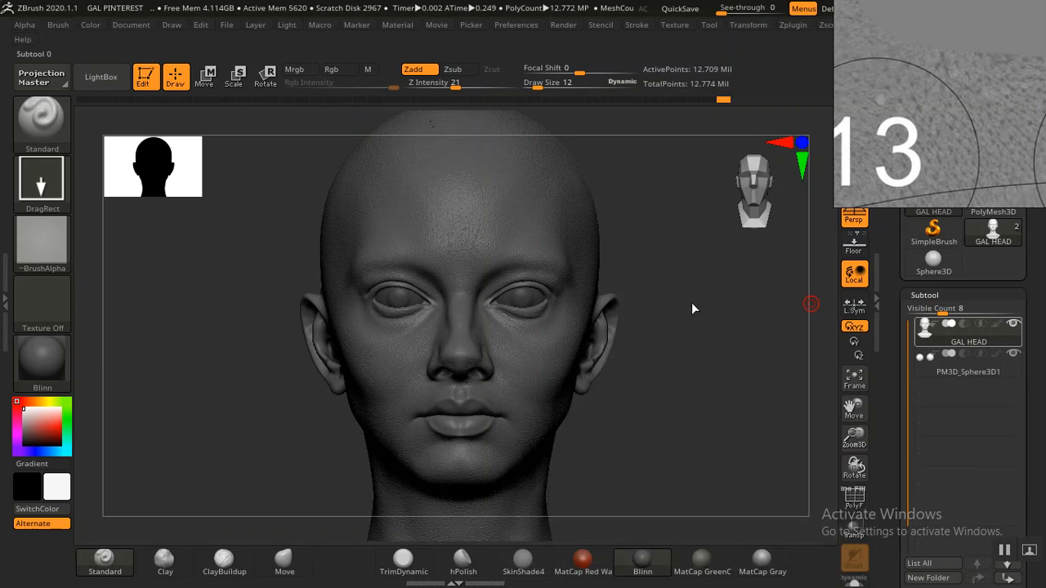
left_click(294, 26)
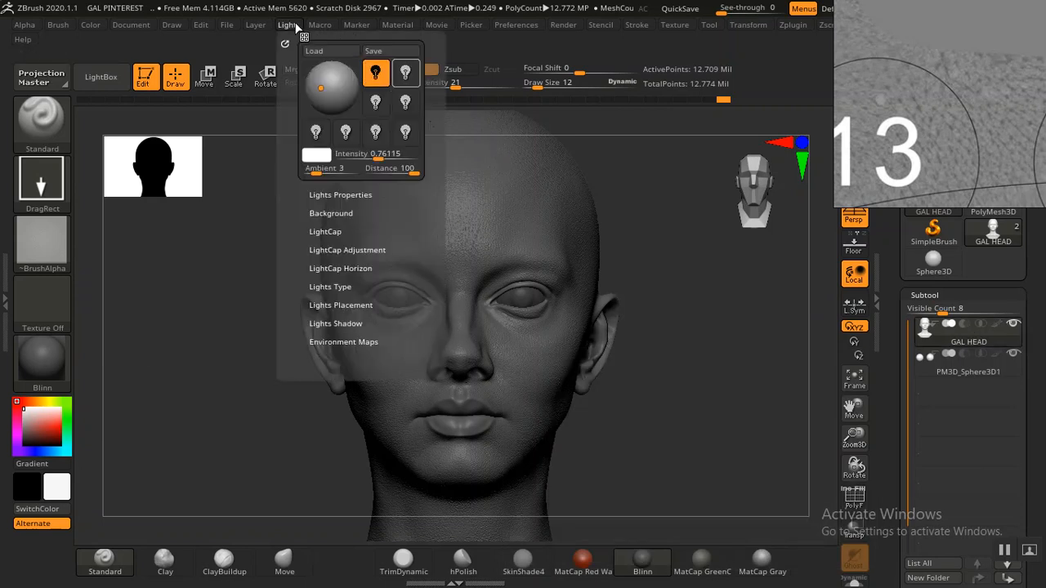
left_click(407, 75)
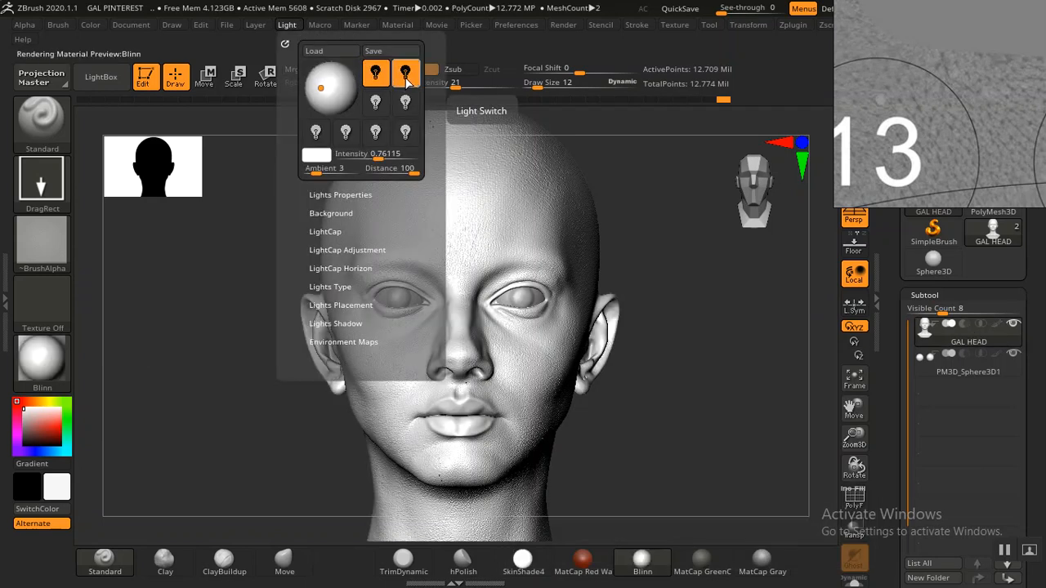
left_click(375, 76)
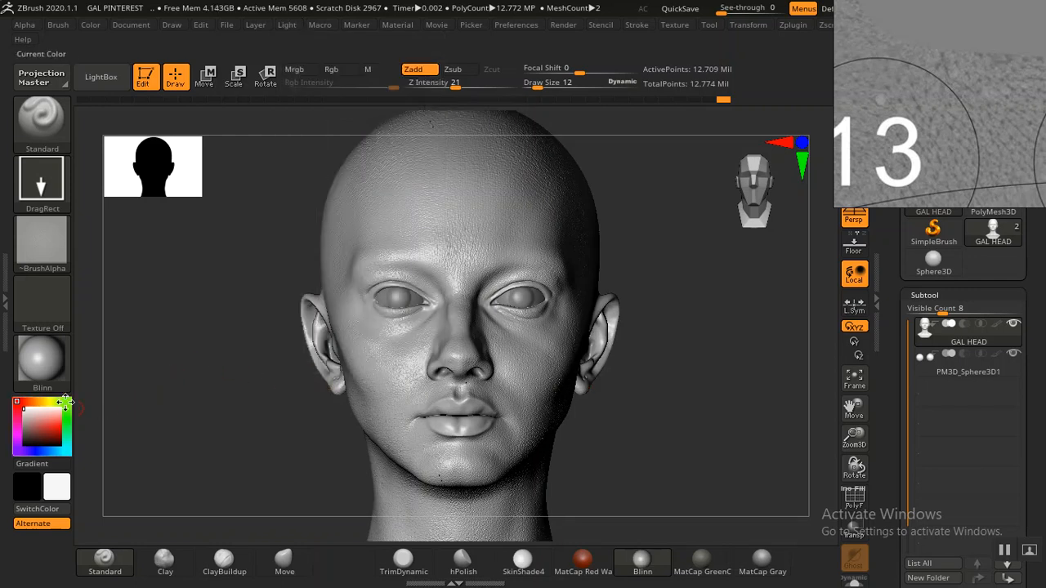
- Darken the current colour to light grey and check the newly lit head from a slightly turned angle
left_click(22, 419)
mouse_move(689, 392)
left_mouse_down()
mouse_move(698, 385)
mouse_move(673, 430)
mouse_move(654, 408)
left_mouse_up()
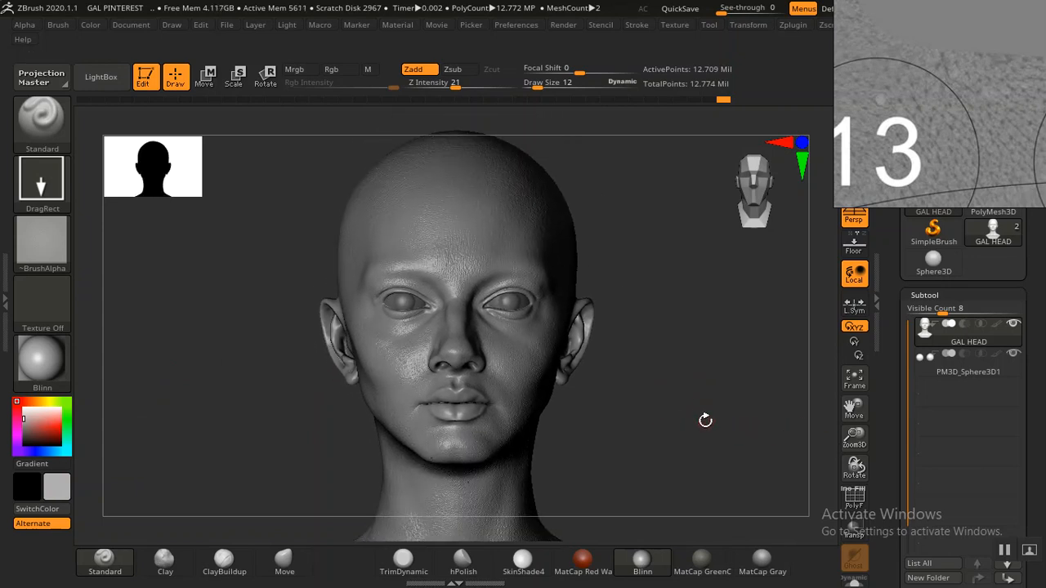
key("ctrl")
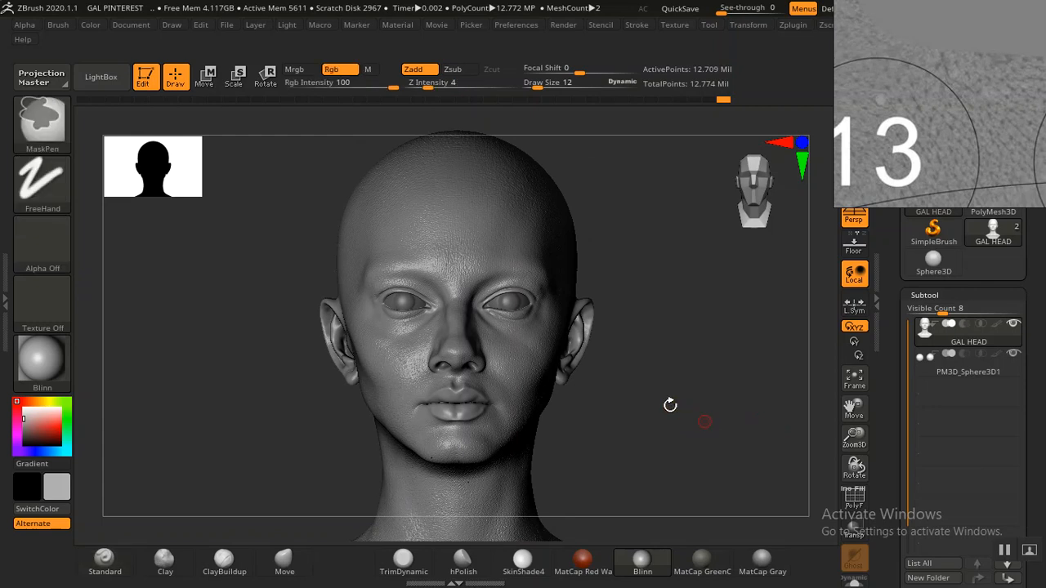